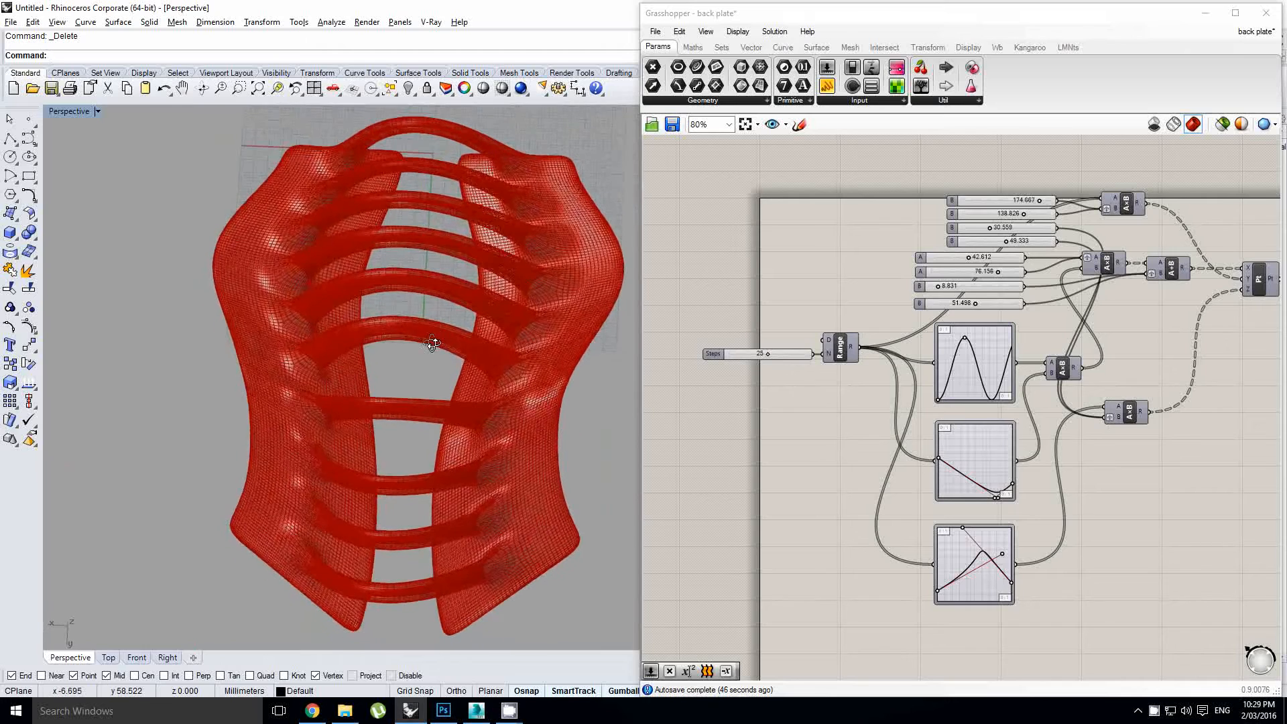
# Switch to the renderoutput folder, view the back panel.png render, and return to Rhino and Grasshopper.
pyautogui.hotkey('alt', 'Tab')
pyautogui.hotkey('alt', 'Tab')
pyautogui.hotkey('alt', 'Tab')
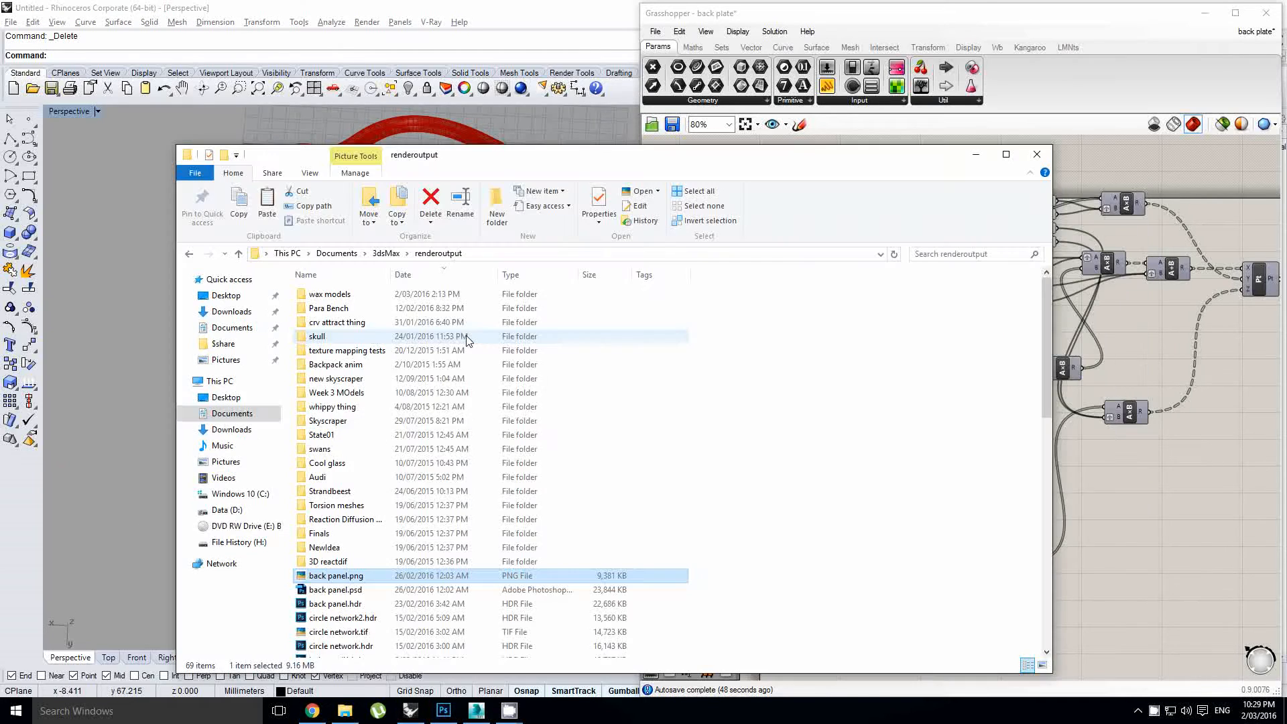
pyautogui.press('Return')
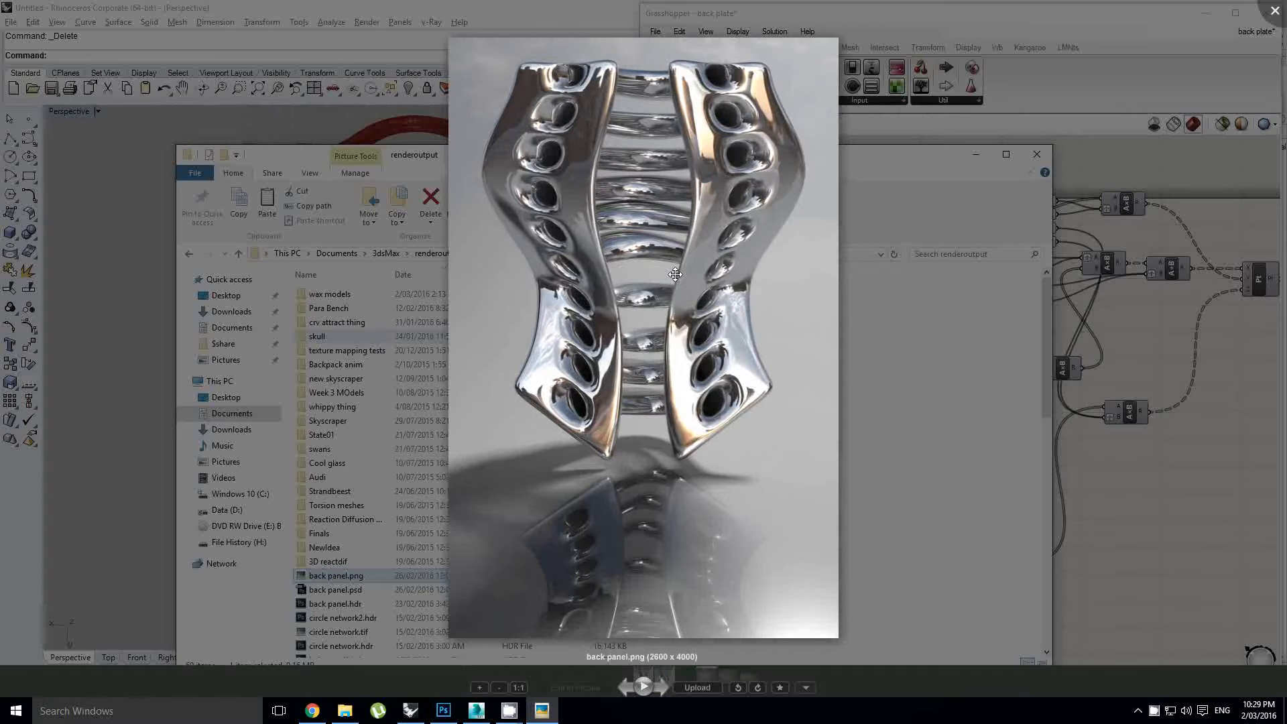
pyautogui.press('Escape')
pyautogui.hotkey('alt', 'Tab')
pyautogui.hotkey('alt', 'Tab')
pyautogui.hotkey('alt', 'shift', 'Tab')
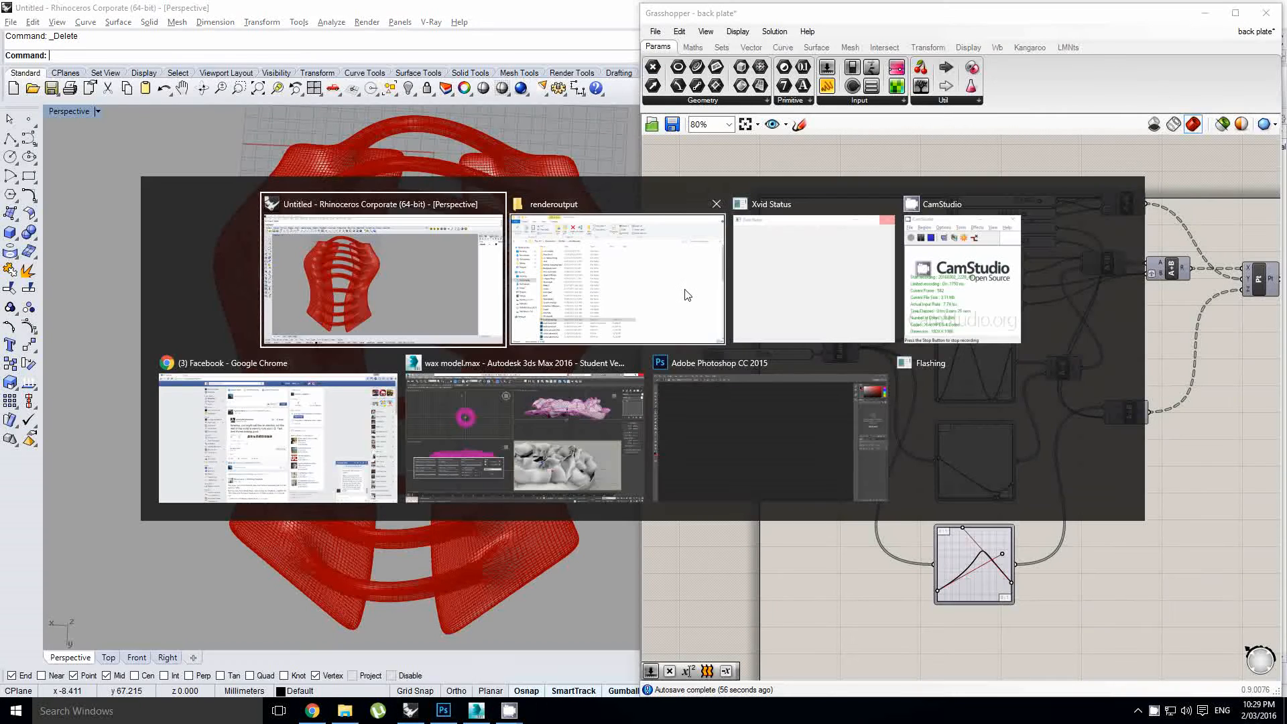
# Start a new, empty Grasshopper definition.
pyautogui.click(655, 32)
pyautogui.press('Escape')
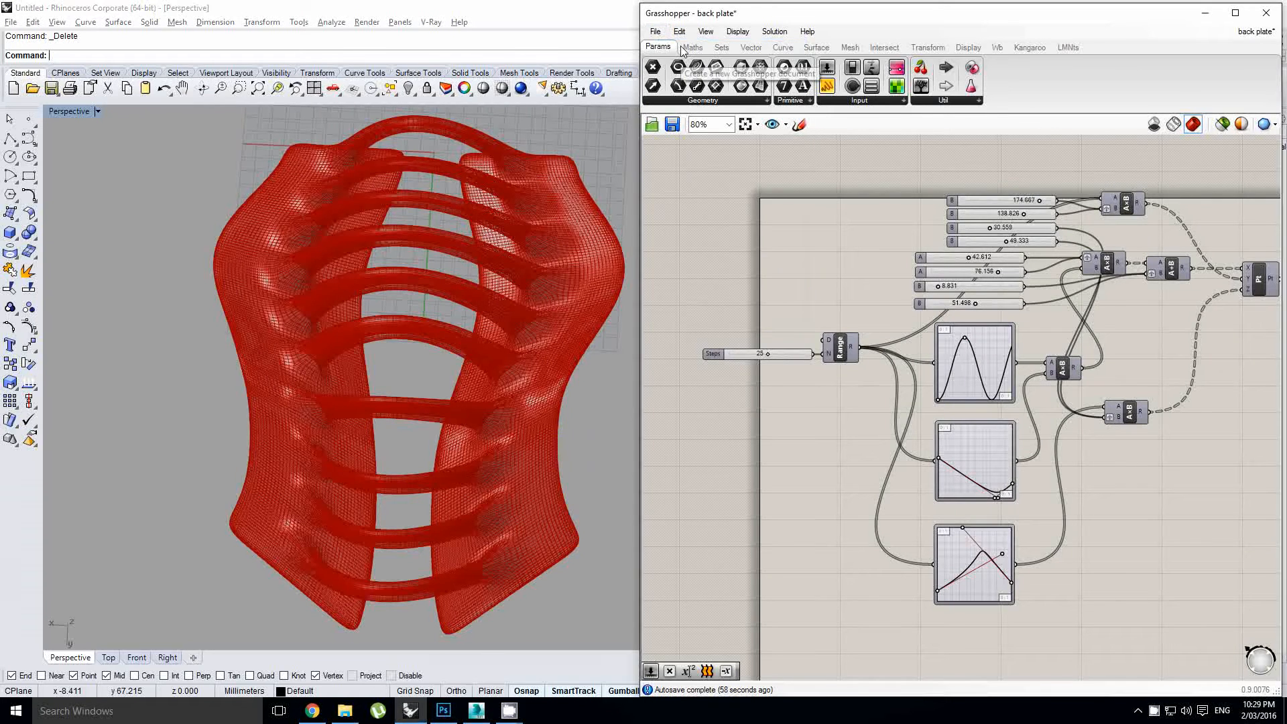
pyautogui.hotkey('ctrl', 'n')
pyautogui.moveTo(420, 342); pyautogui.dragTo(427, 327, button='right')
pyautogui.moveTo(525, 294); pyautogui.dragTo(497, 402, button='right')
# Add a Graph Mapper component to the canvas and set its graph type to Bezier.
pyautogui.click(937, 317)
pyautogui.doubleClick(924, 325)
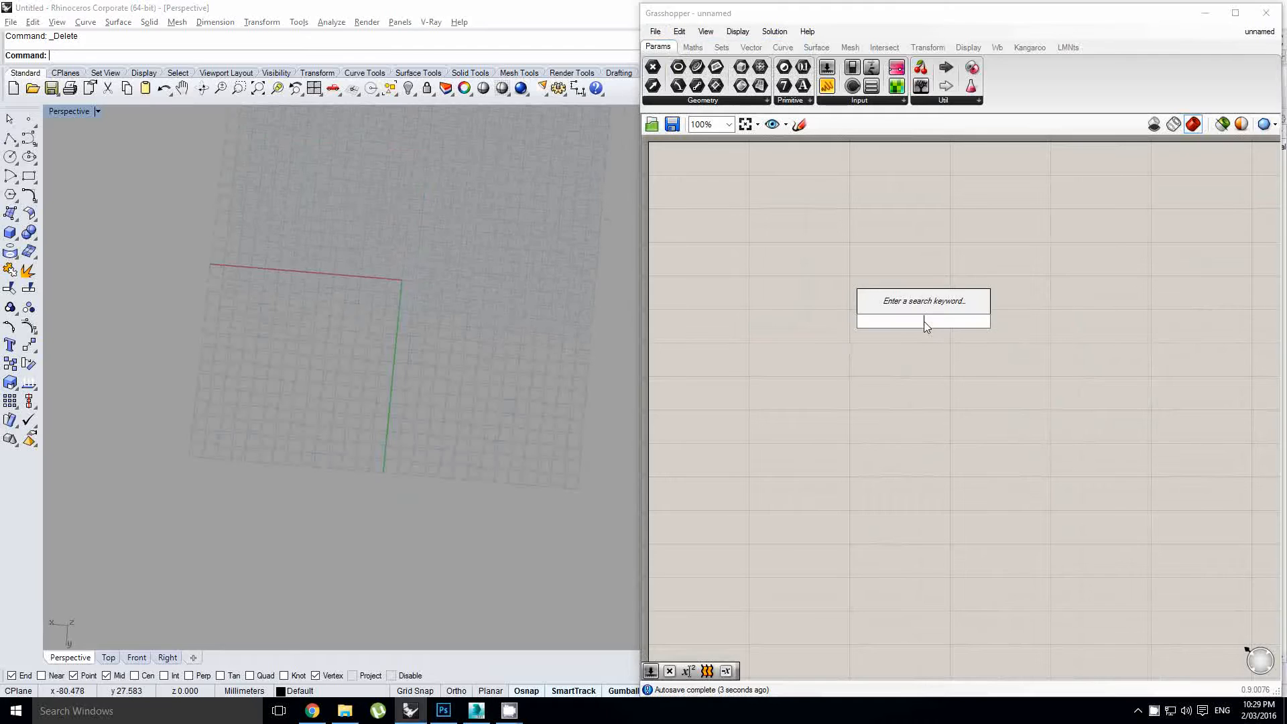
pyautogui.write('graph')
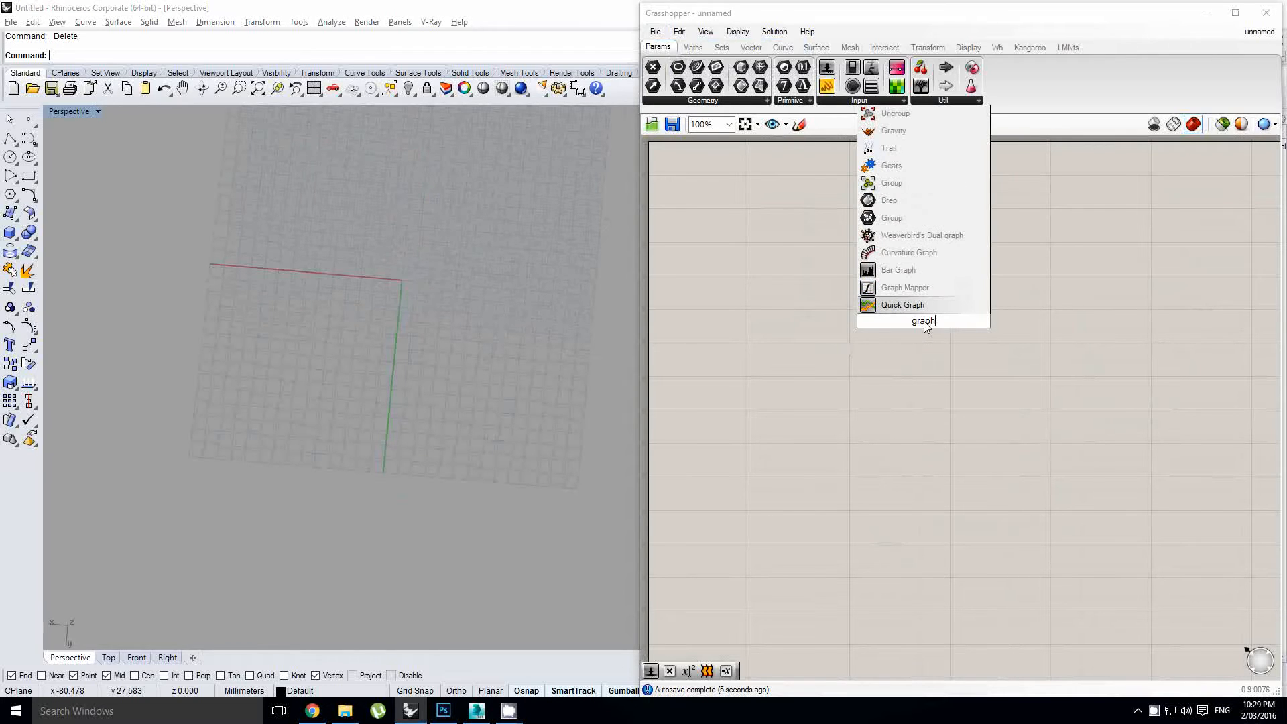
pyautogui.press('Return')
pyautogui.rightClick(925, 326)
pyautogui.moveTo(986, 516)
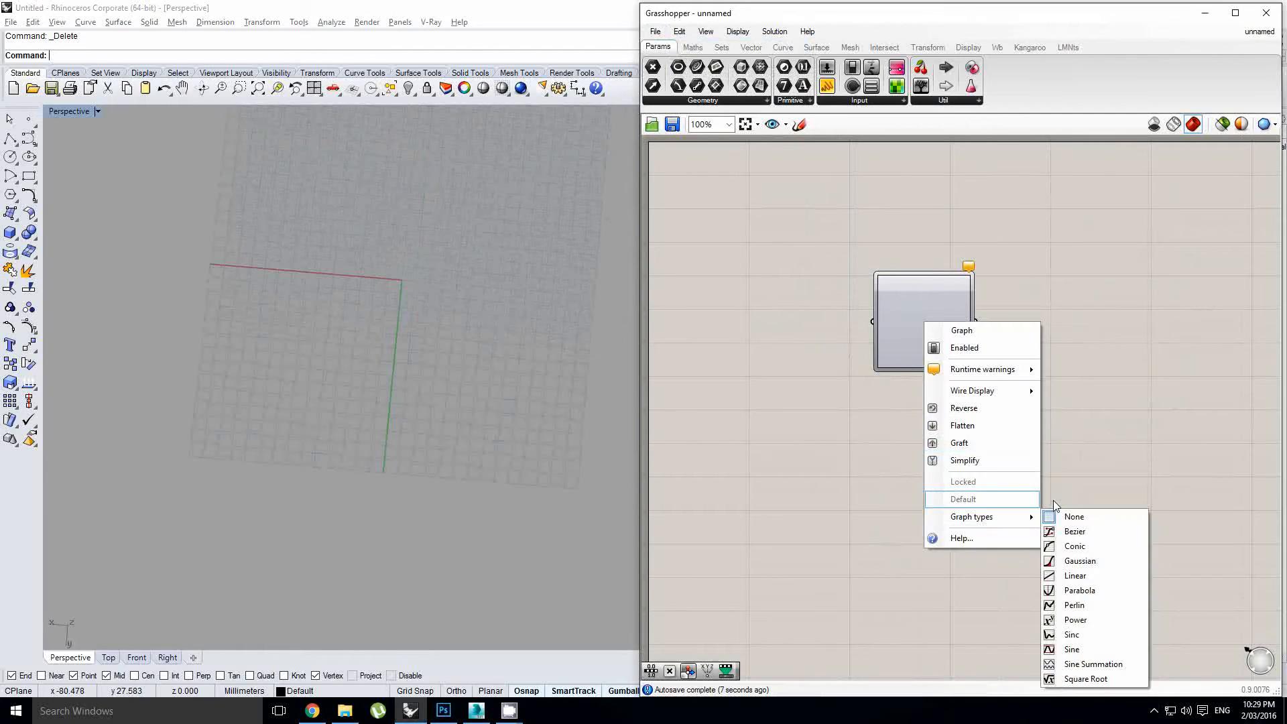
pyautogui.click(1079, 536)
# Duplicate the Bezier Graph Mapper so the two are stacked, and set the upper one's graph type to Sine.
pyautogui.moveTo(938, 334)
pyautogui.mouseDown()
pyautogui.moveTo(939, 422)
pyautogui.moveTo(940, 311)
pyautogui.mouseUp()
pyautogui.rightClick(939, 311)
pyautogui.moveTo(996, 508)
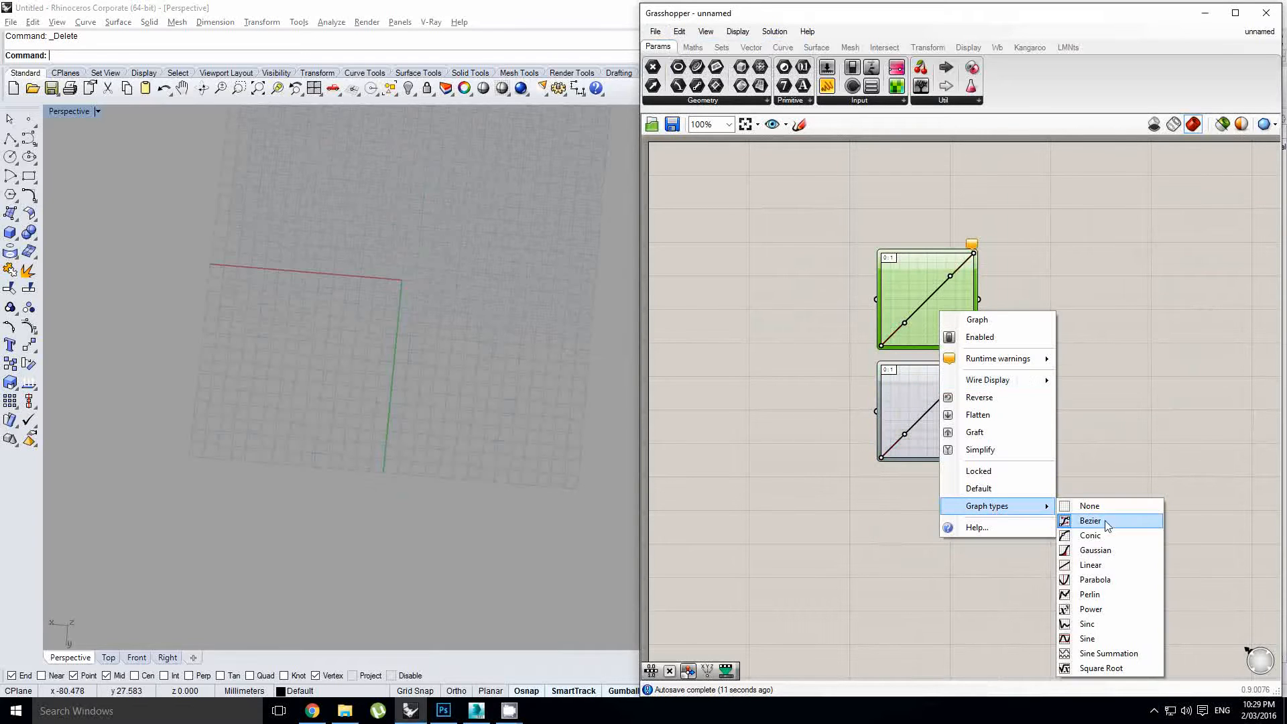
pyautogui.click(1090, 637)
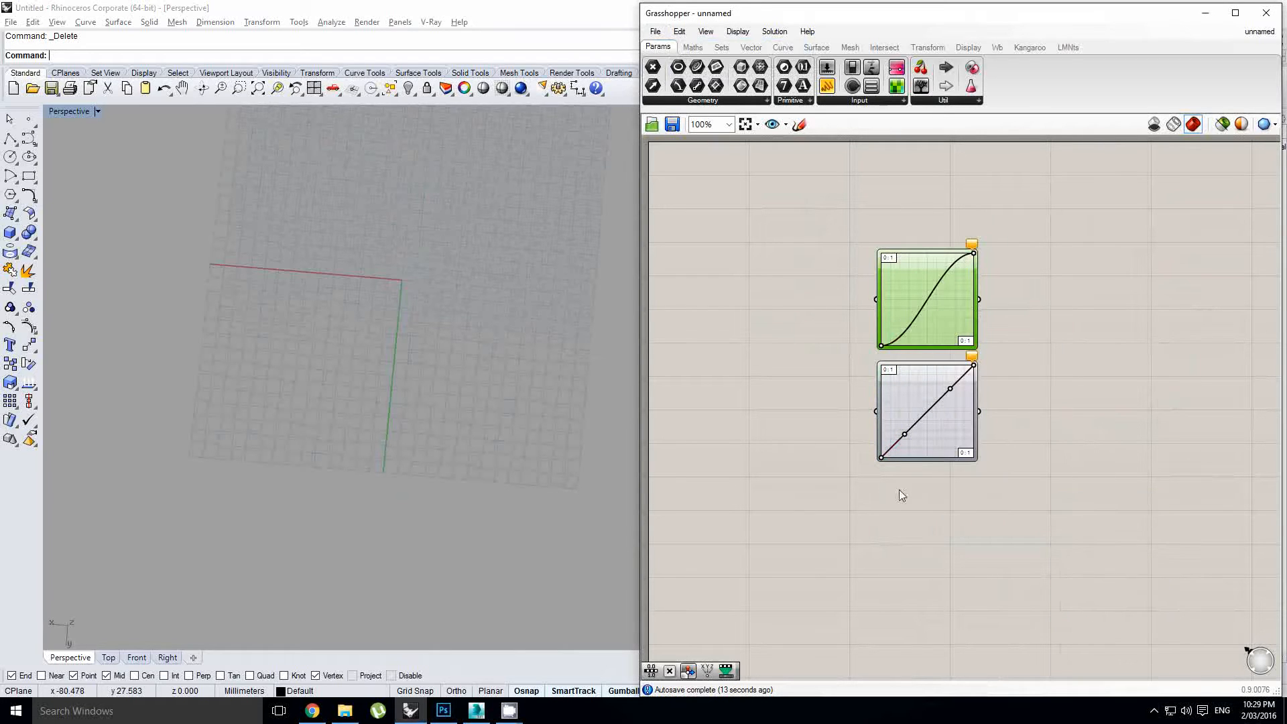
# Add a Range component before the graph mappers and connect its output to both of them.
pyautogui.doubleClick(784, 357)
pyautogui.write('range')
pyautogui.press('Return')
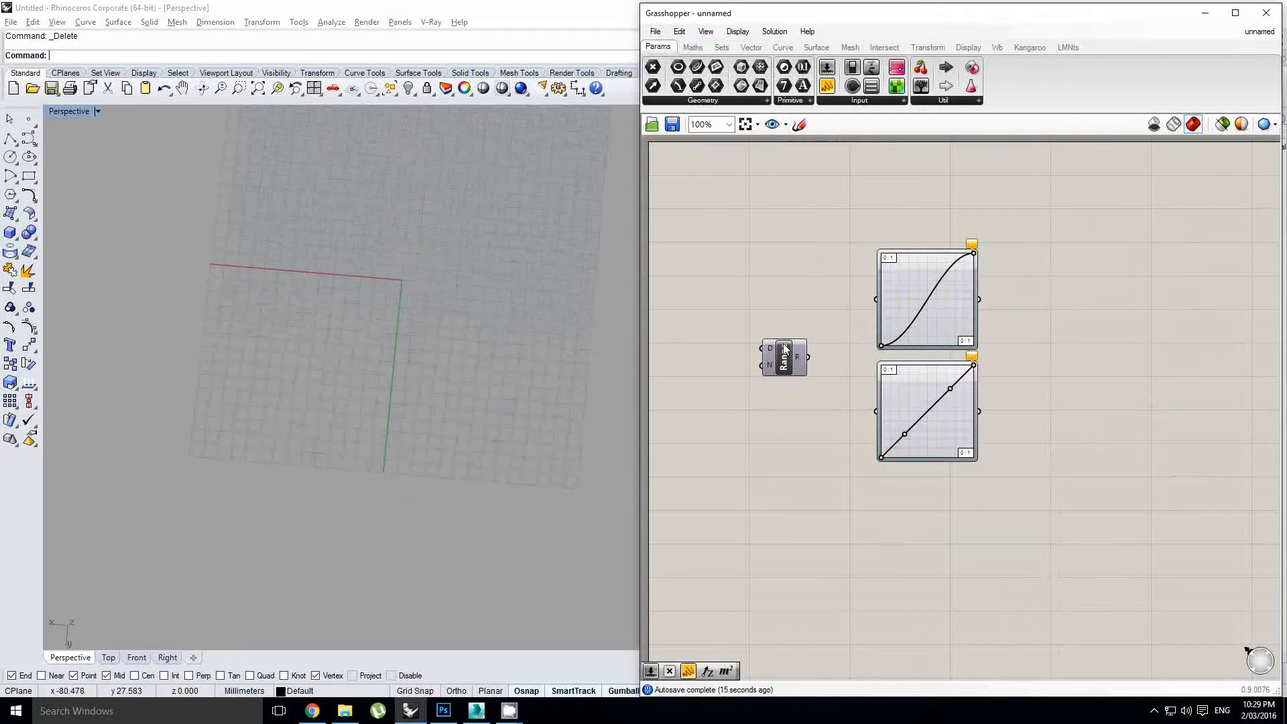
pyautogui.moveTo(869, 304); pyautogui.dragTo(876, 300)
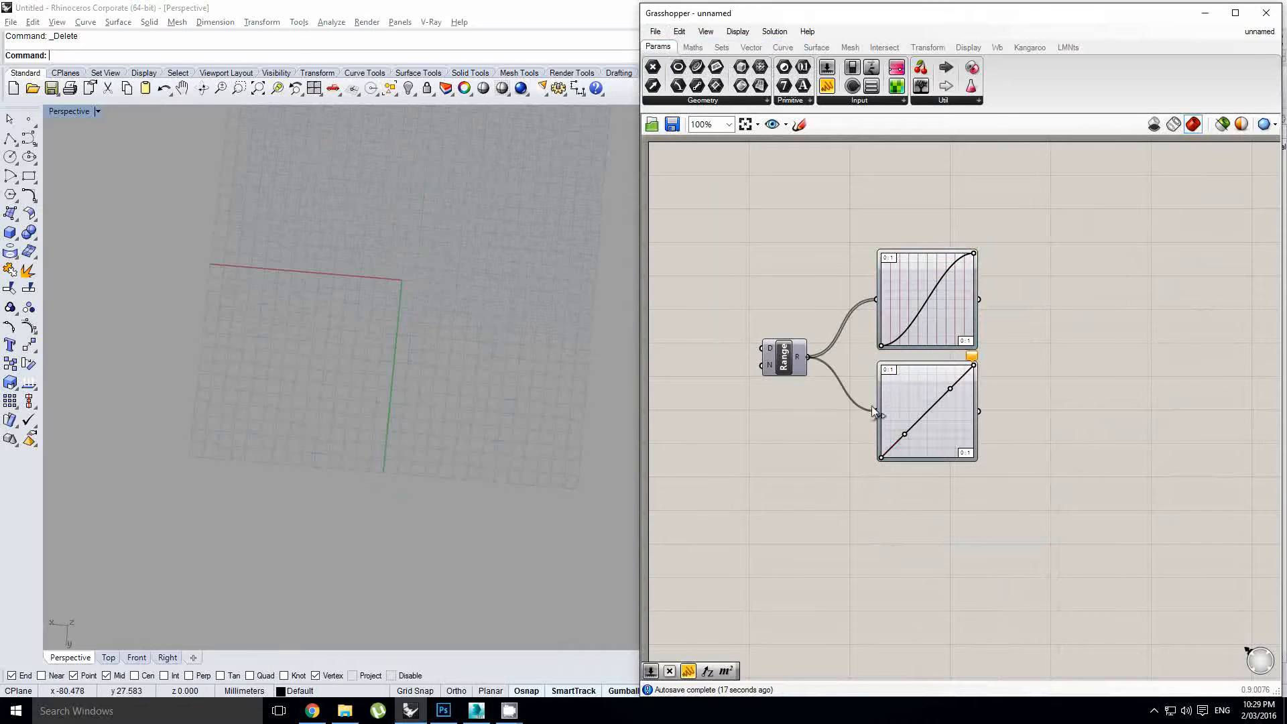
pyautogui.moveTo(871, 405); pyautogui.dragTo(868, 405)
# Add a number slider before the Range component and configure it for integers with a maximum of 64.
pyautogui.moveTo(826, 373); pyautogui.dragTo(952, 375, button='right')
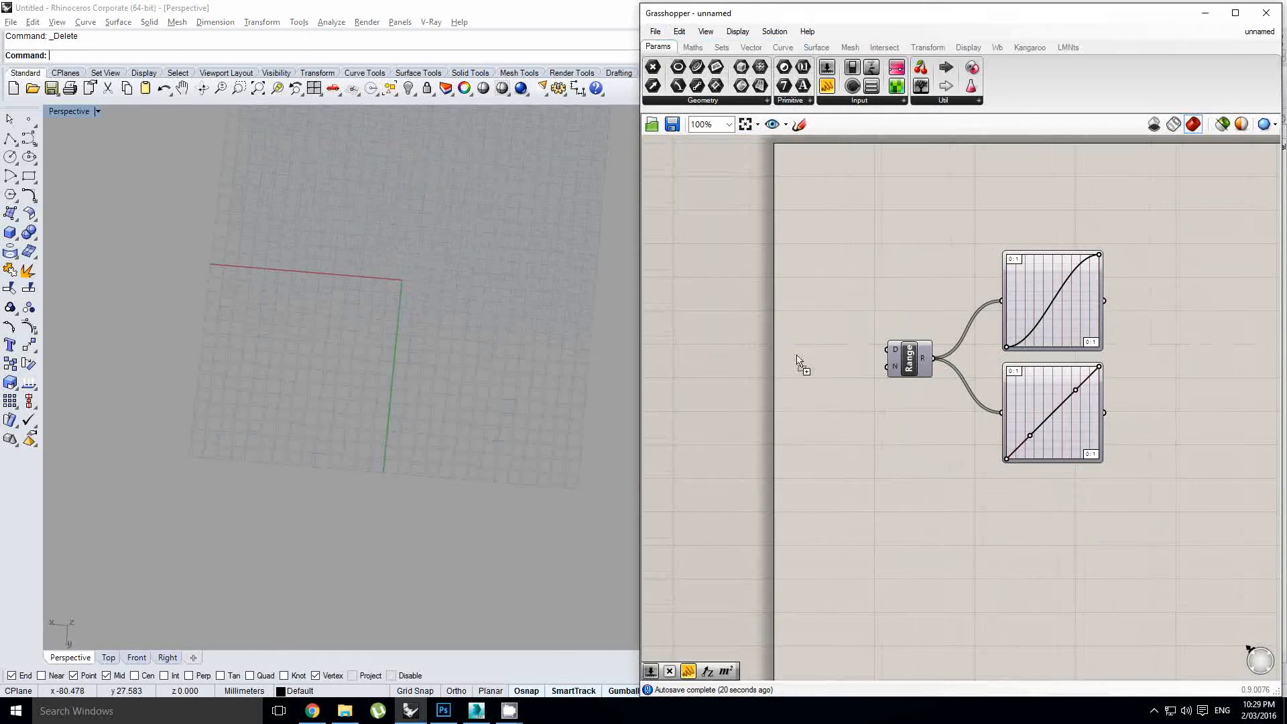
pyautogui.moveTo(799, 362); pyautogui.dragTo(800, 362)
pyautogui.scroll(4, 800, 363)
pyautogui.doubleClick(756, 353)
pyautogui.doubleClick(743, 392)
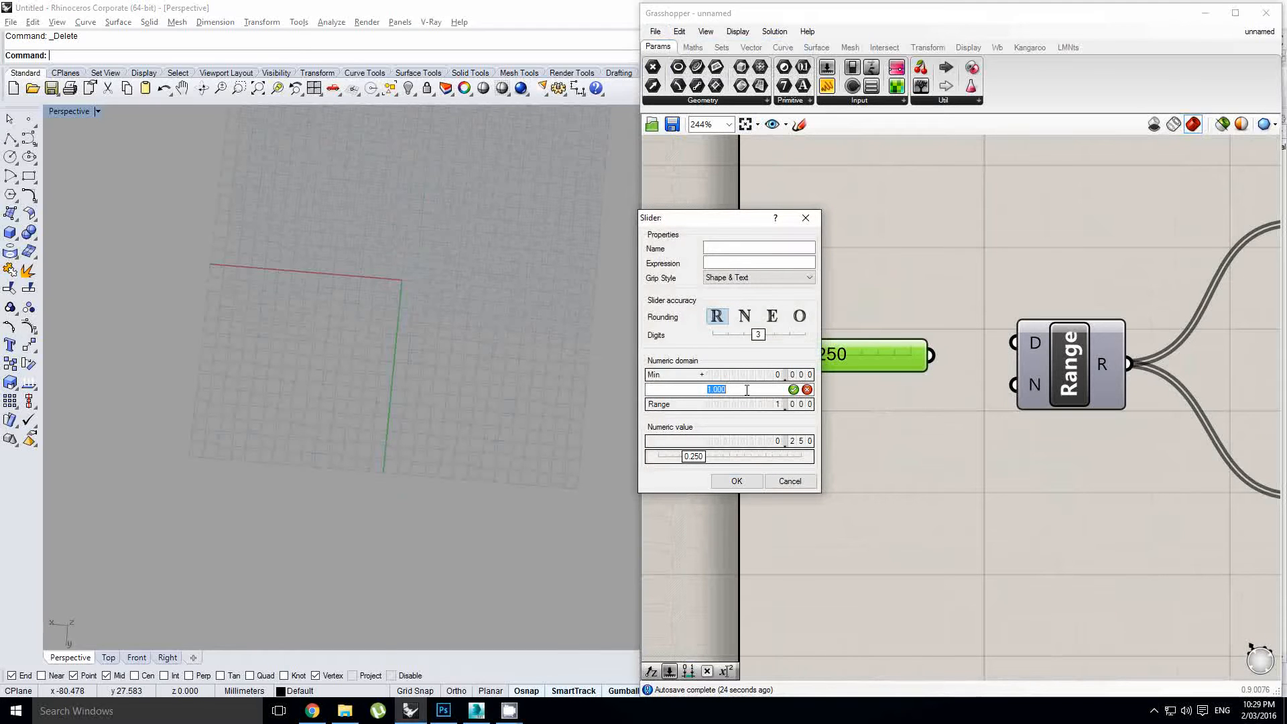
pyautogui.write('64')
pyautogui.click(746, 324)
pyautogui.click(752, 477)
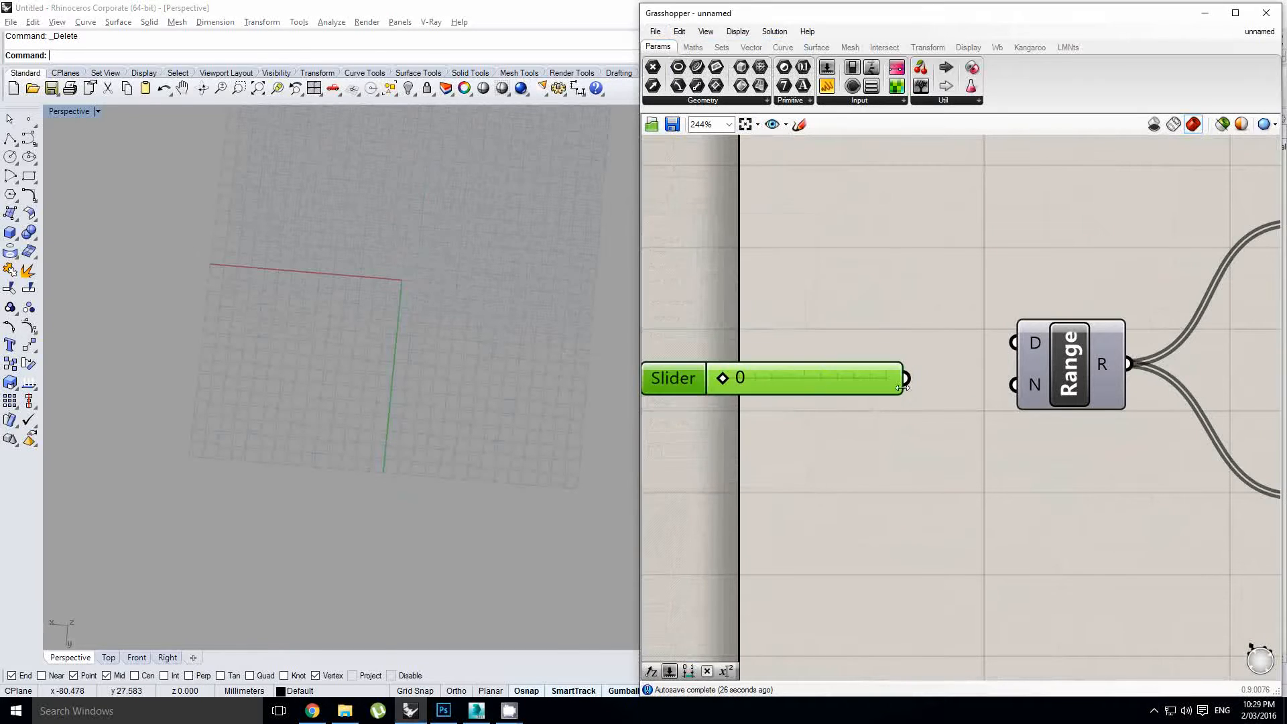
# Connect the integer slider to the Range component's N input and raise its number of steps.
pyautogui.moveTo(907, 379); pyautogui.dragTo(1013, 385)
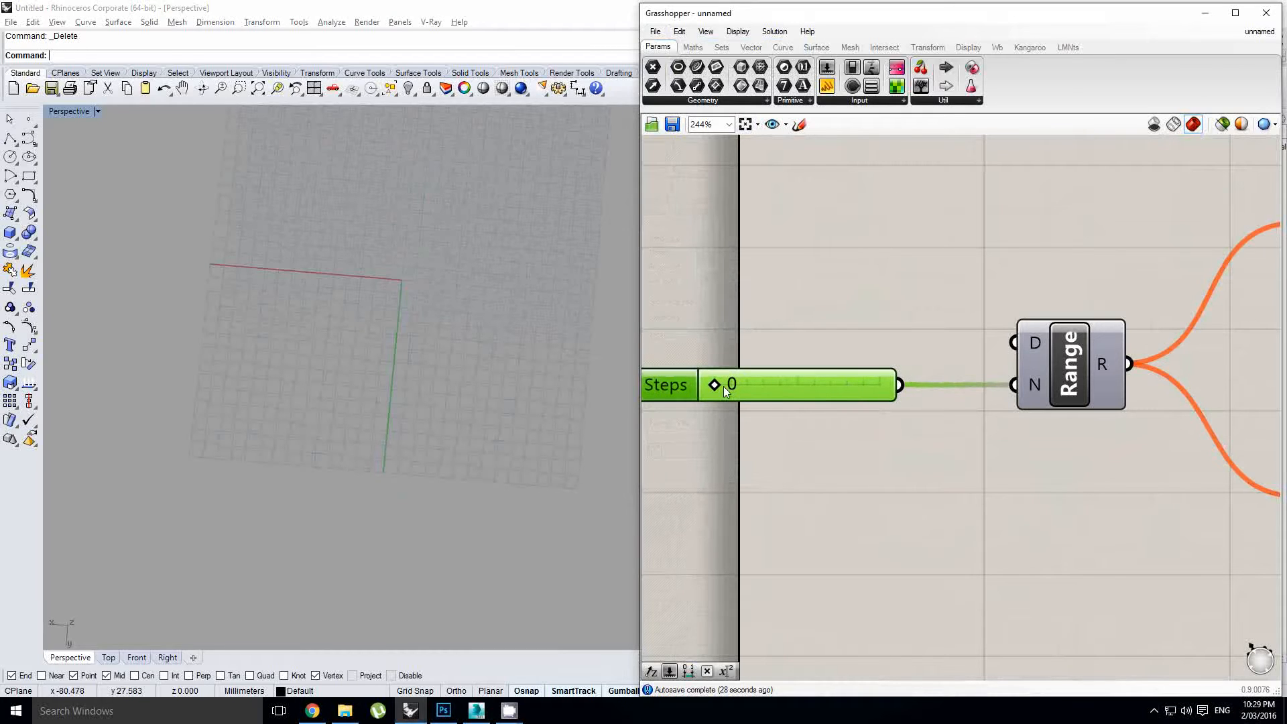
pyautogui.moveTo(725, 389); pyautogui.dragTo(790, 390)
pyautogui.scroll(-5, 782, 388)
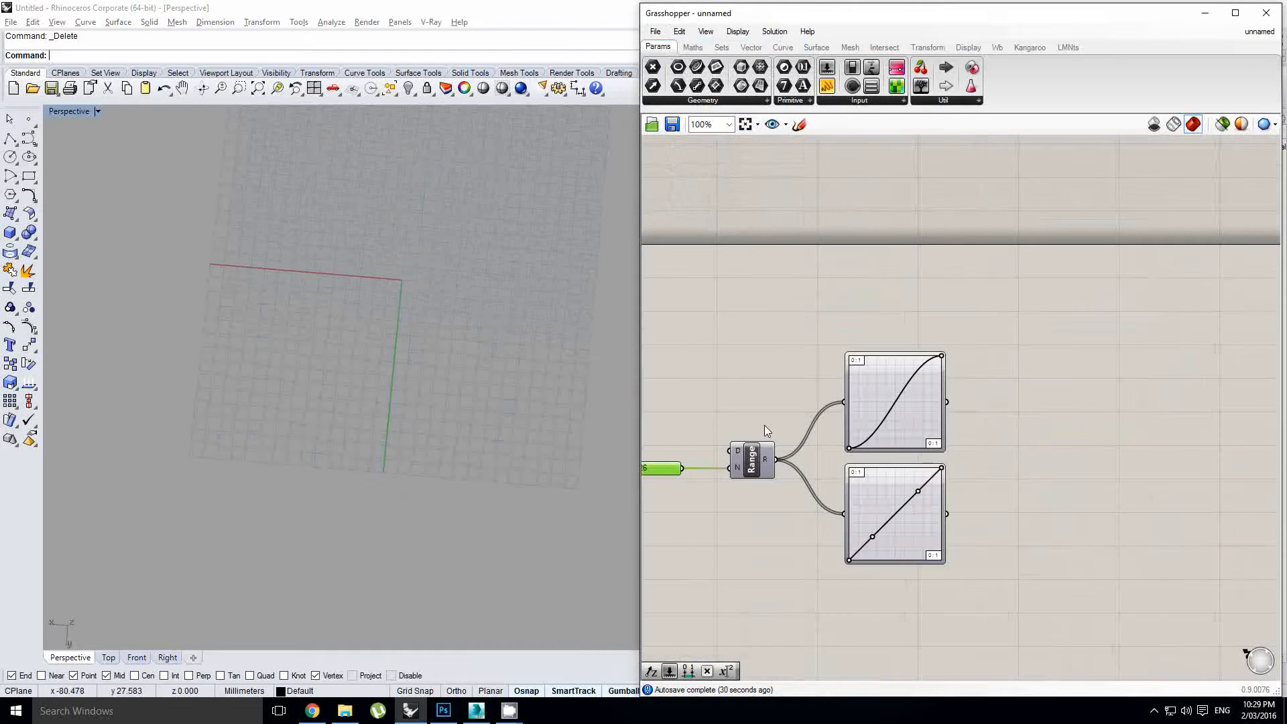
# Add a Multiplication component above the graph mappers and connect the Range output to its B input.
pyautogui.doubleClick(801, 336)
pyautogui.write('*')
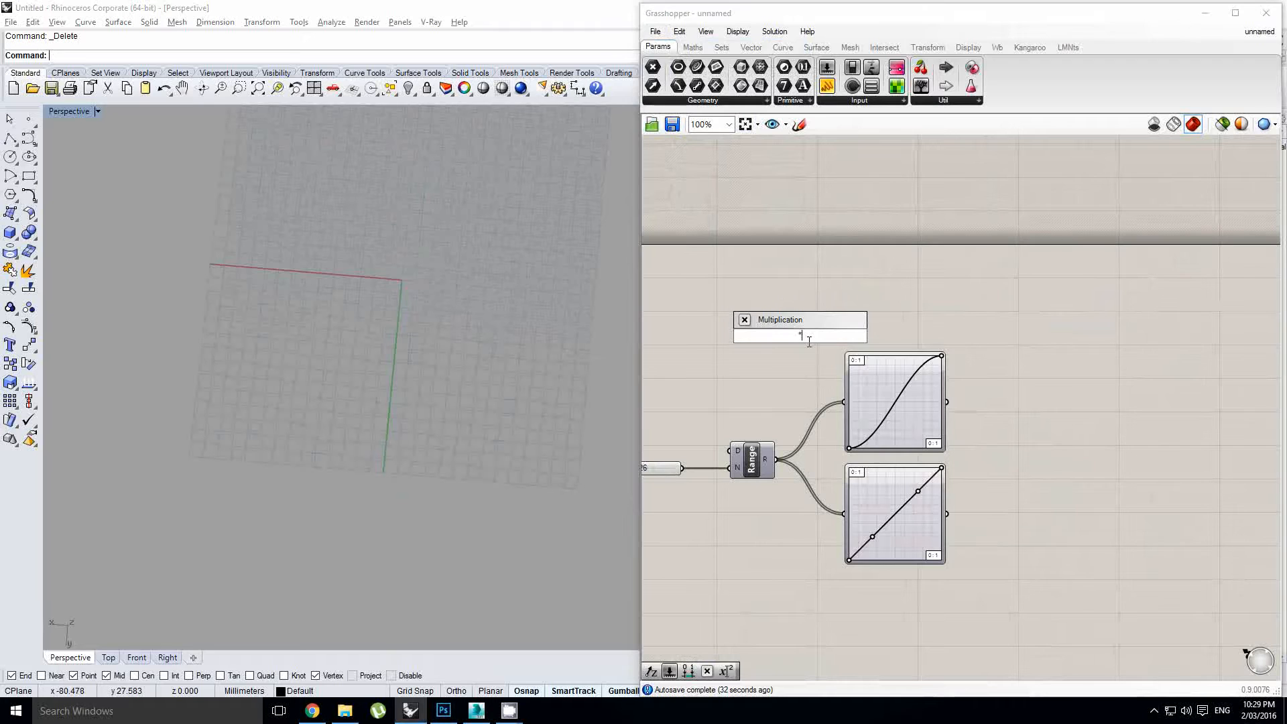
pyautogui.click(825, 316)
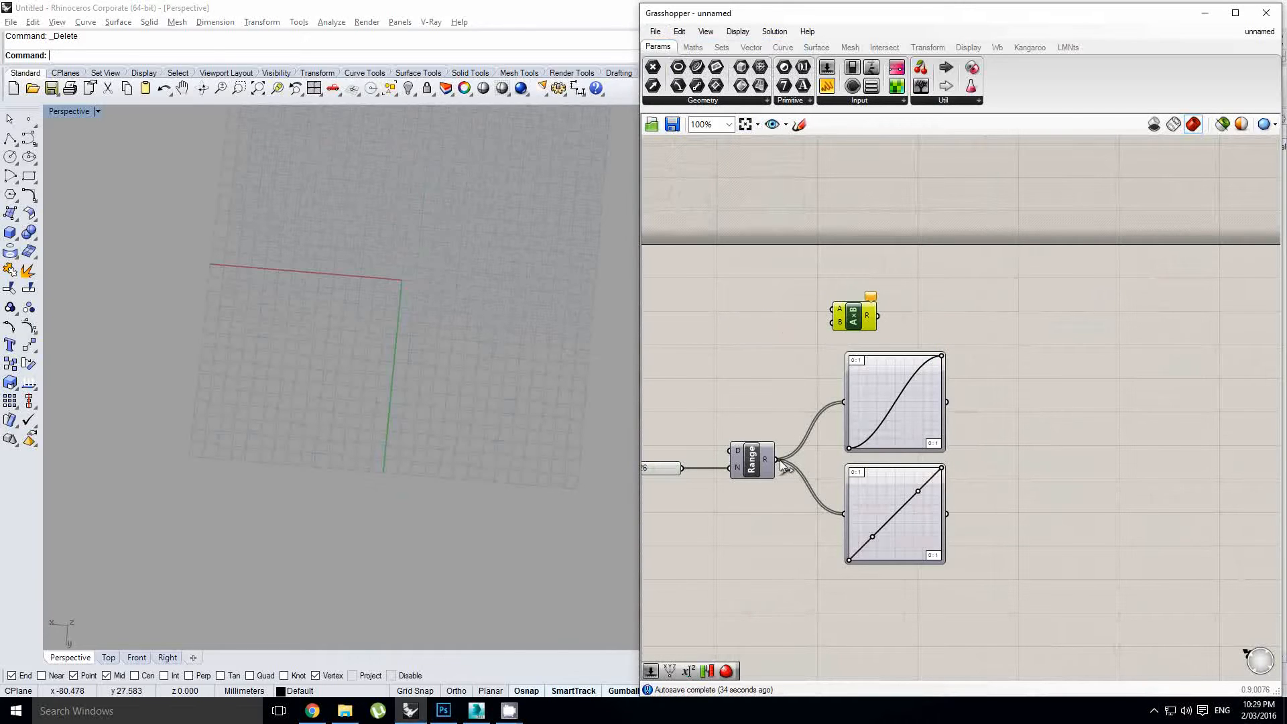
pyautogui.moveTo(778, 460); pyautogui.dragTo(883, 321)
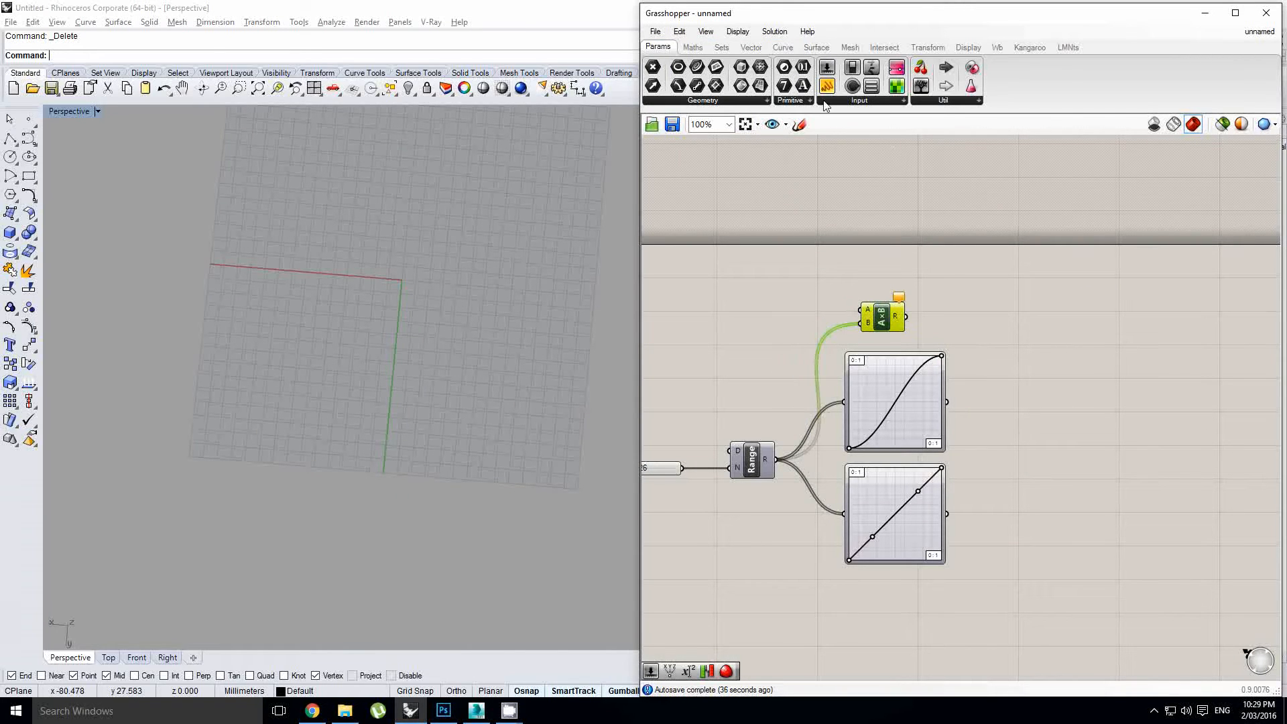
# Add a number slider, duplicate it below, and connect both sliders to the Multiplication component's A input.
pyautogui.press('F1')
pyautogui.click(944, 6)
pyautogui.moveTo(780, 230); pyautogui.dragTo(720, 287)
pyautogui.scroll(1, 747, 311)
pyautogui.keyDown('alt'); pyautogui.moveTo(720, 288); pyautogui.dragTo(717, 321); pyautogui.keyUp('alt')
pyautogui.moveTo(830, 286); pyautogui.dragTo(888, 309)
pyautogui.moveTo(1139, 333); pyautogui.dragTo(974, 317, button='right')
pyautogui.click(1030, 326)
pyautogui.hotkey('ctrl', 'Tab')
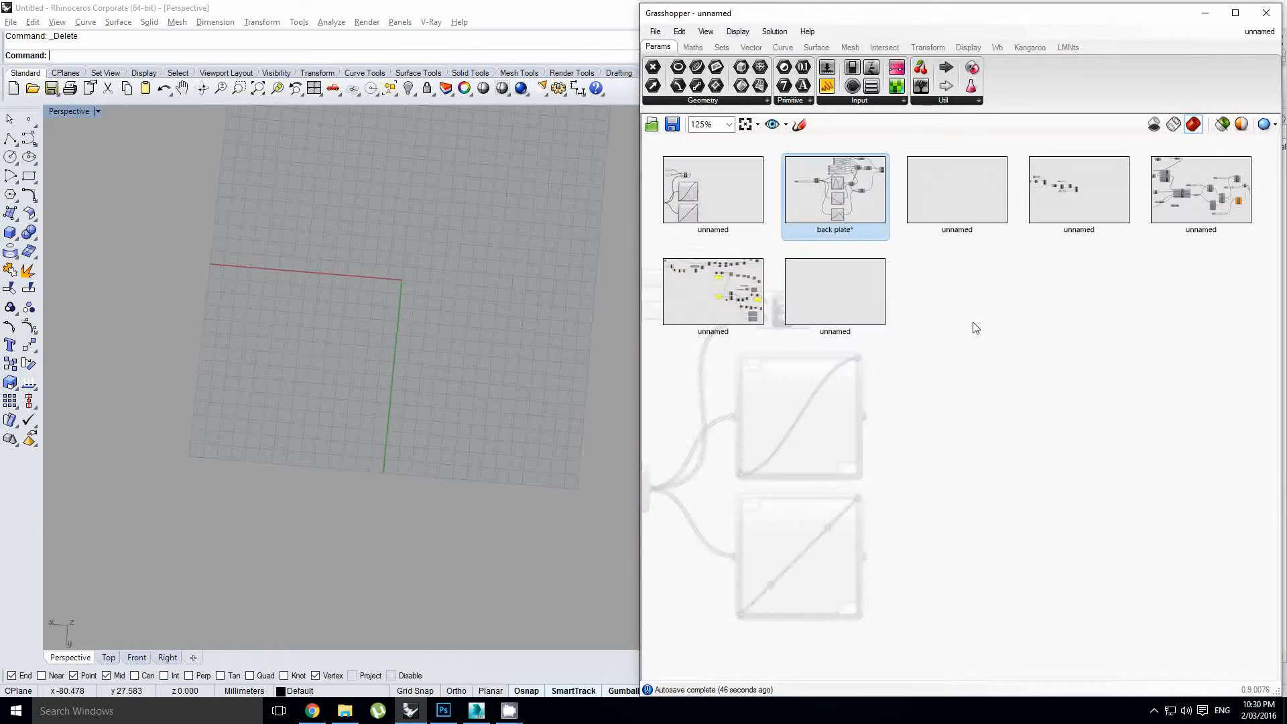
pyautogui.hotkey('ctrl', 'Tab')
pyautogui.hotkey('ctrl', 'Tab')
pyautogui.hotkey('ctrl', 'Tab')
pyautogui.hotkey('ctrl', 'Tab')
pyautogui.hotkey('ctrl', 'Tab')
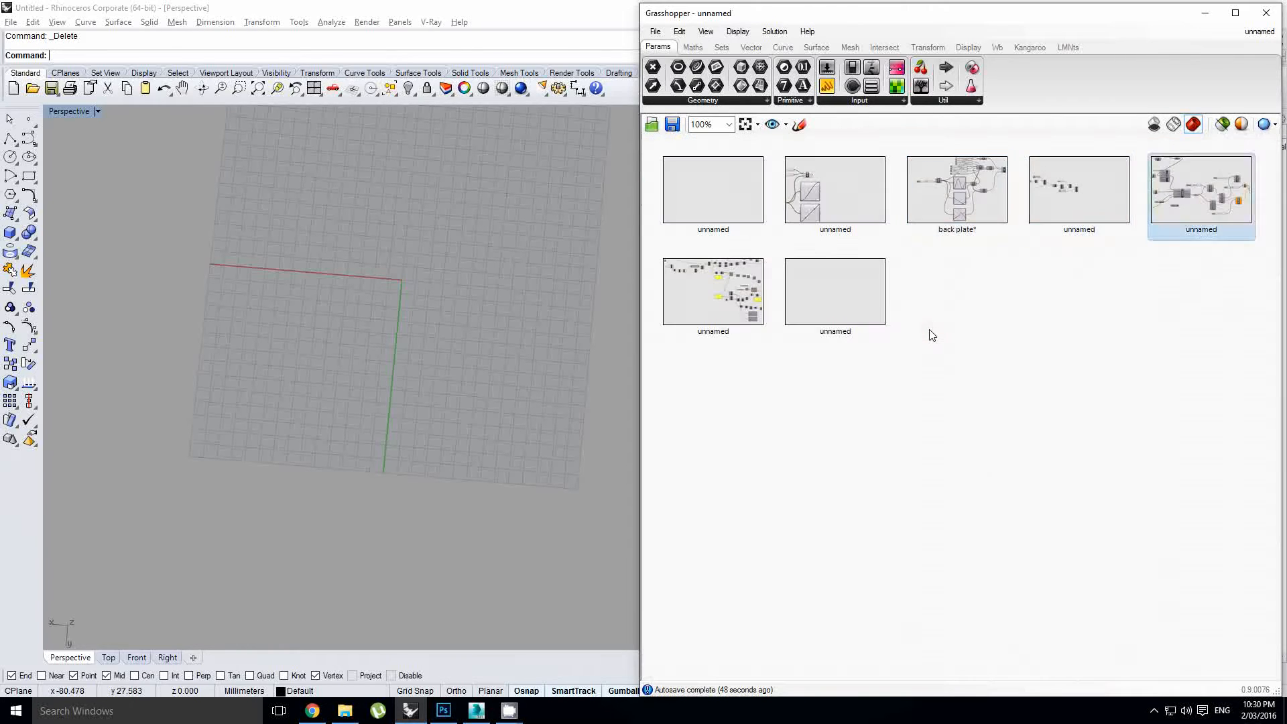
pyautogui.hotkey('ctrl', 'Tab')
pyautogui.hotkey('ctrl', 'Tab')
pyautogui.hotkey('ctrl', 'Tab')
pyautogui.hotkey('ctrl', 'Tab')
pyautogui.hotkey('ctrl', 'Tab')
pyautogui.hotkey('ctrl', 'Tab')
pyautogui.hotkey('ctrl', 'Tab')
pyautogui.hotkey('ctrl', 'Tab')
pyautogui.hotkey('ctrl', 'Tab')
pyautogui.hotkey('ctrl', 'Tab')
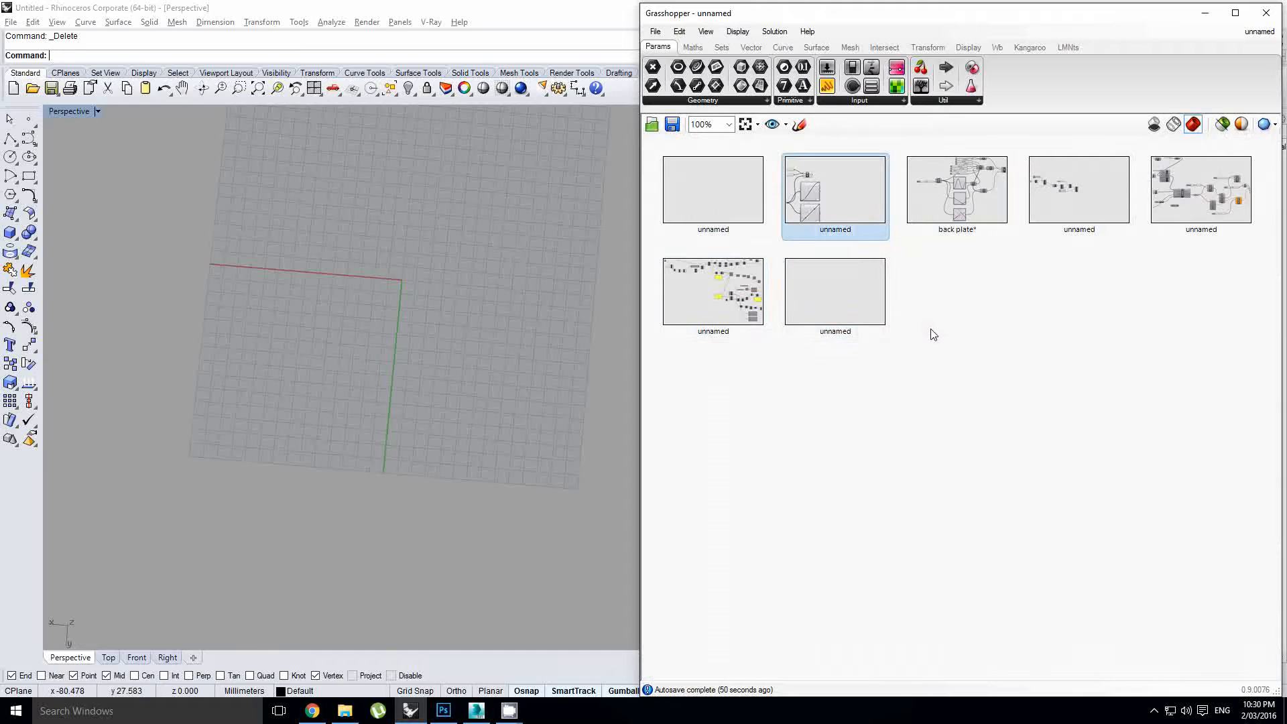
pyautogui.hotkey('ctrl', 'Tab')
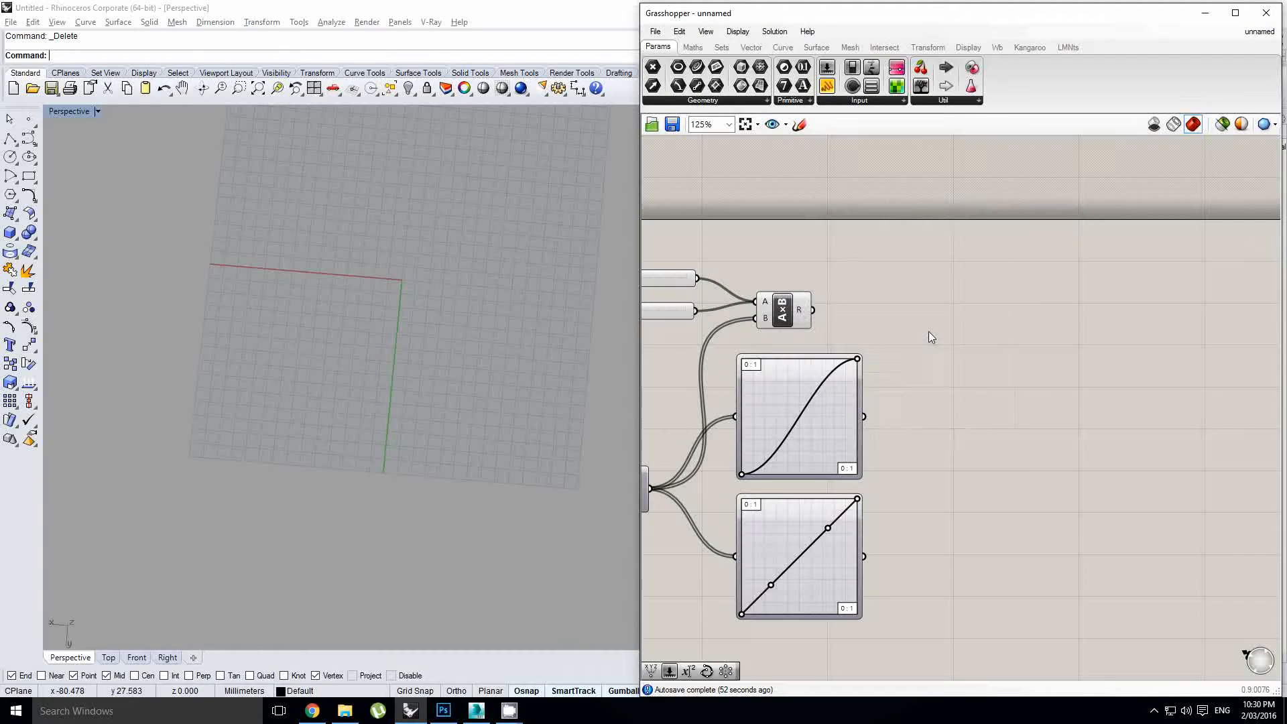
# Reopen the back panel.png render to study the plate's shape and return to the Grasshopper definition.
pyautogui.hotkey('alt', 'space')
pyautogui.hotkey('alt', 'Tab')
pyautogui.hotkey('alt', 'Tab')
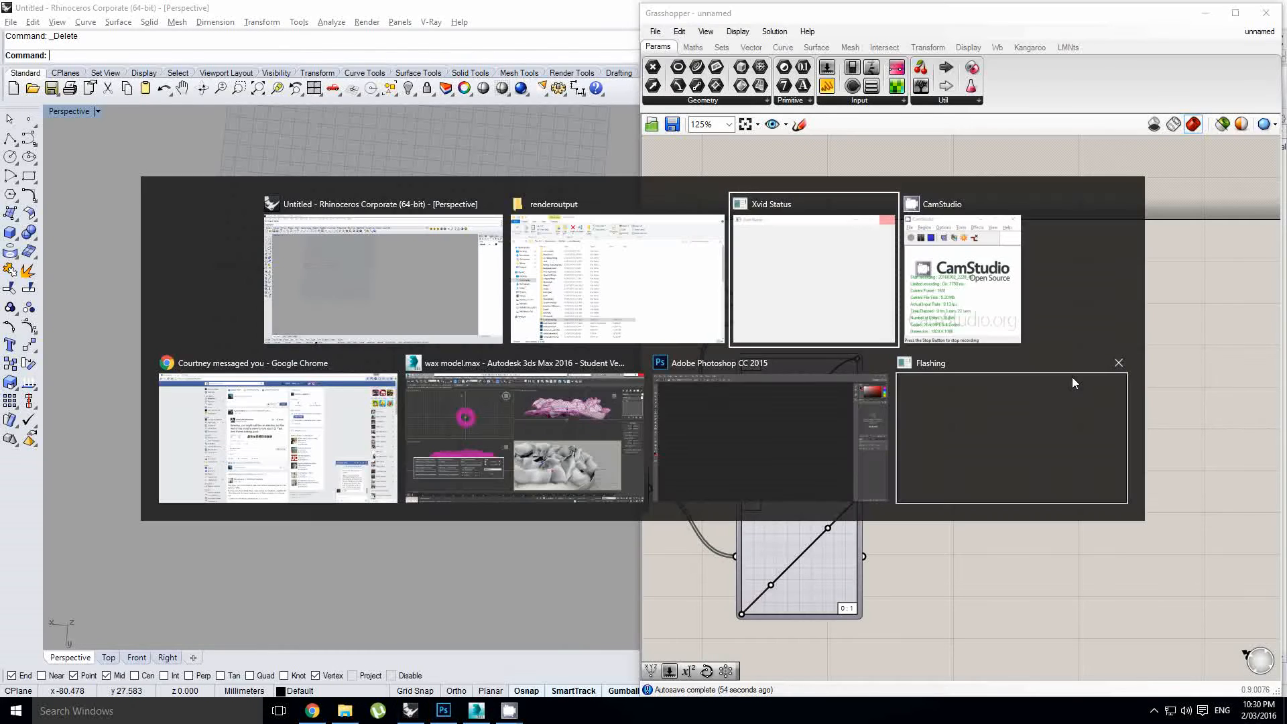
pyautogui.hotkey('alt', 'shift', 'Tab')
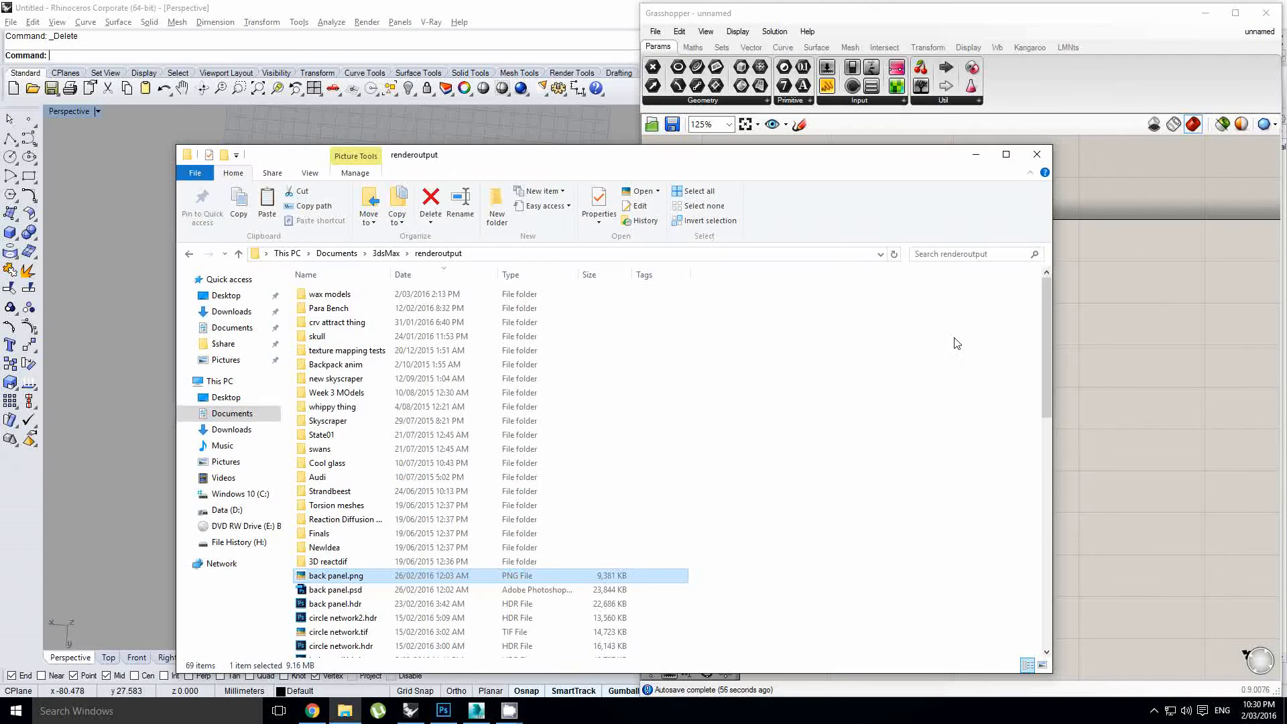
pyautogui.press('Return')
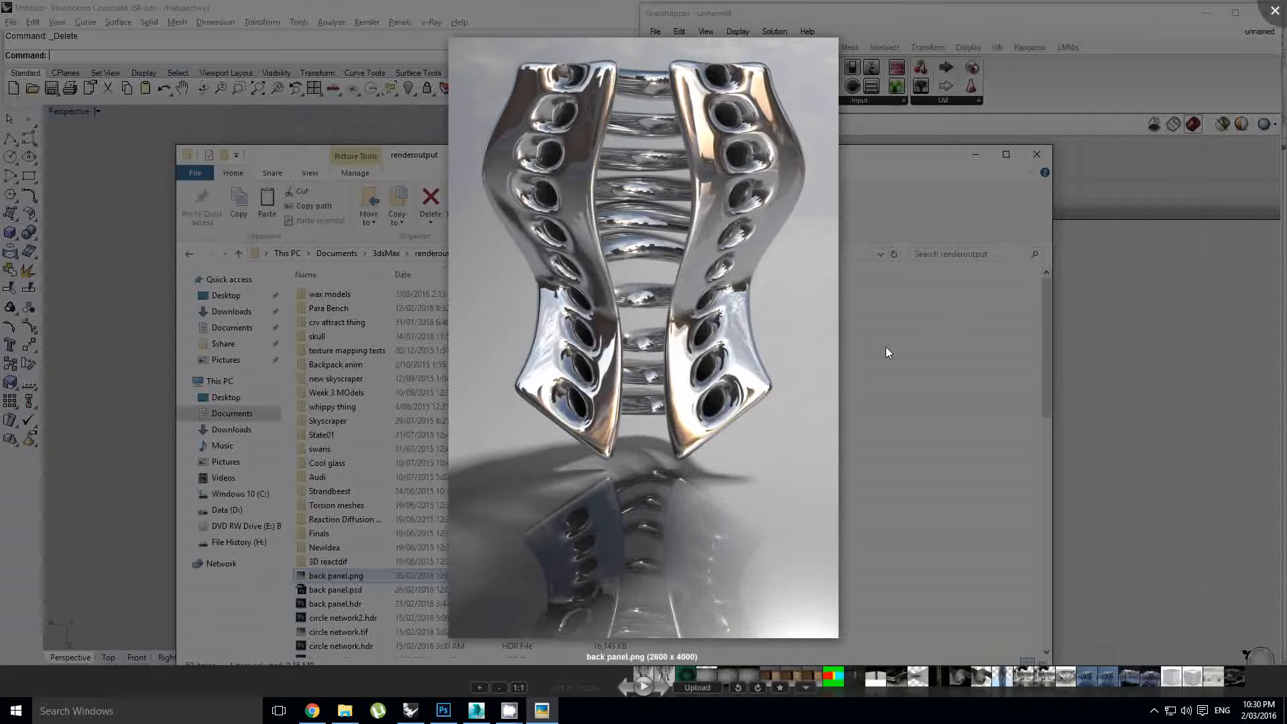
pyautogui.press('Escape')
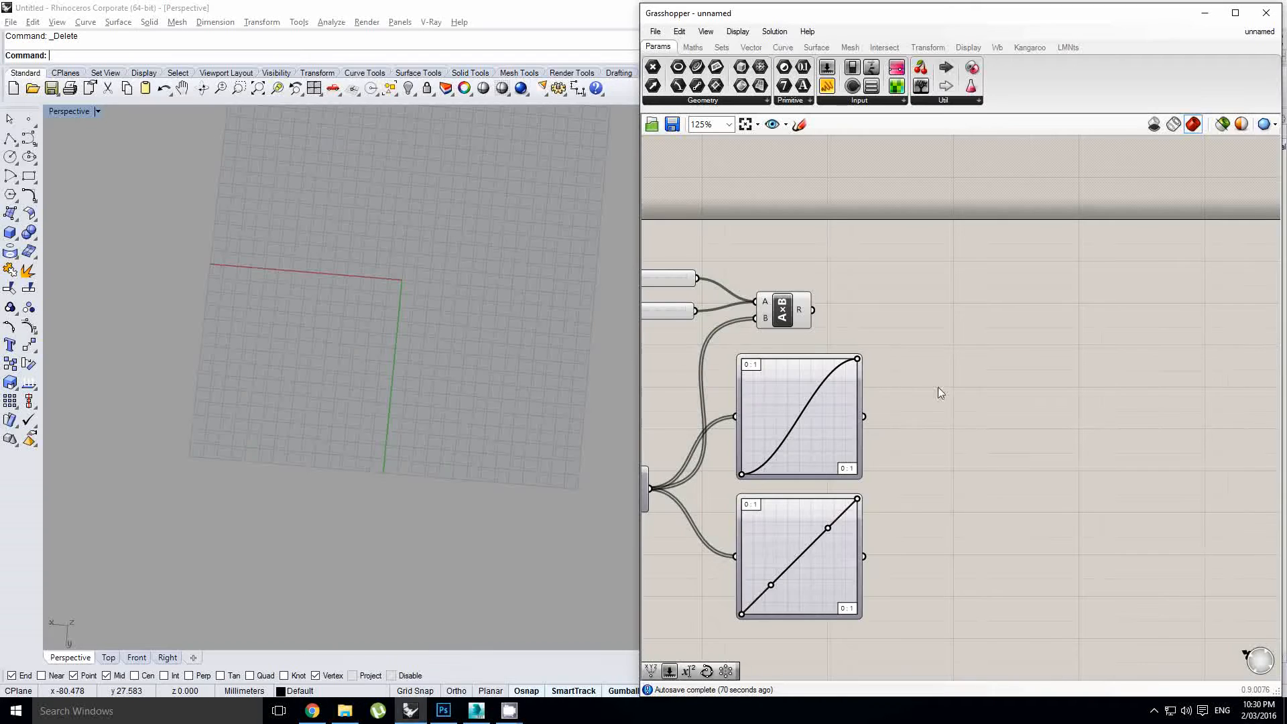
# Delete the lower of the two number sliders feeding the Multiplication component's A input.
pyautogui.moveTo(825, 309); pyautogui.dragTo(871, 318, button='right')
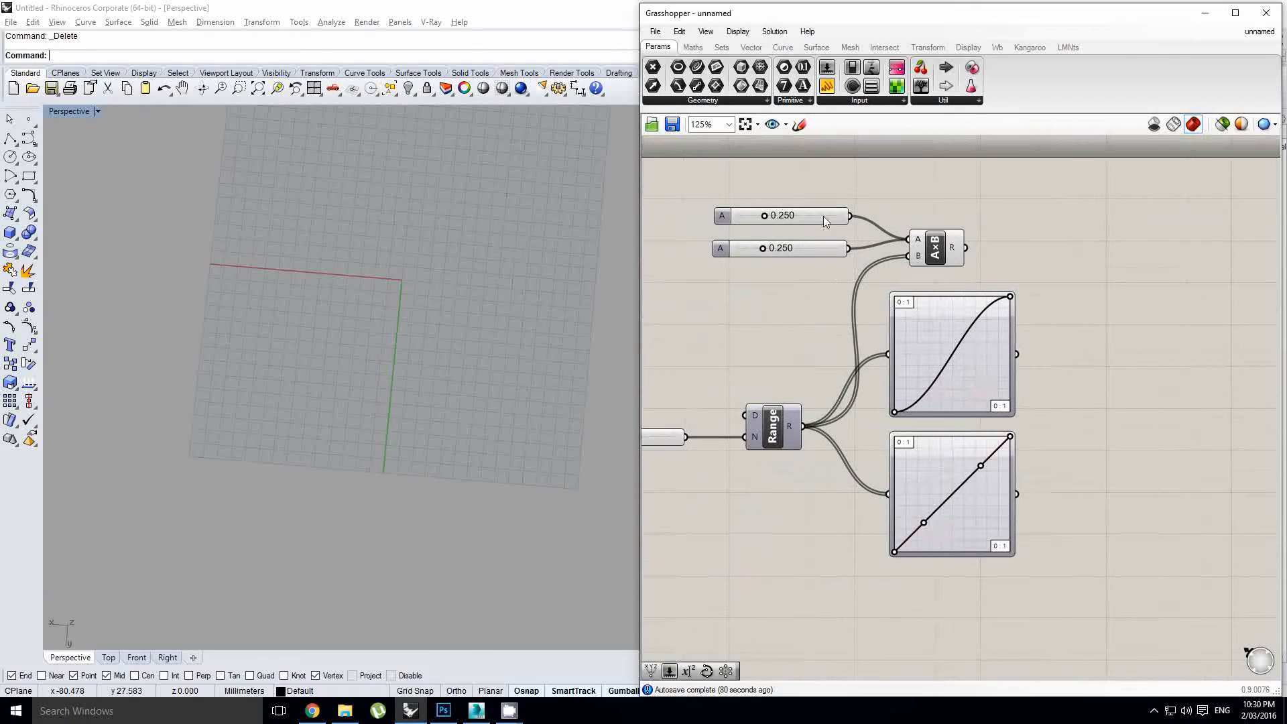
pyautogui.click(791, 215)
pyautogui.click(795, 244)
pyautogui.press('Delete')
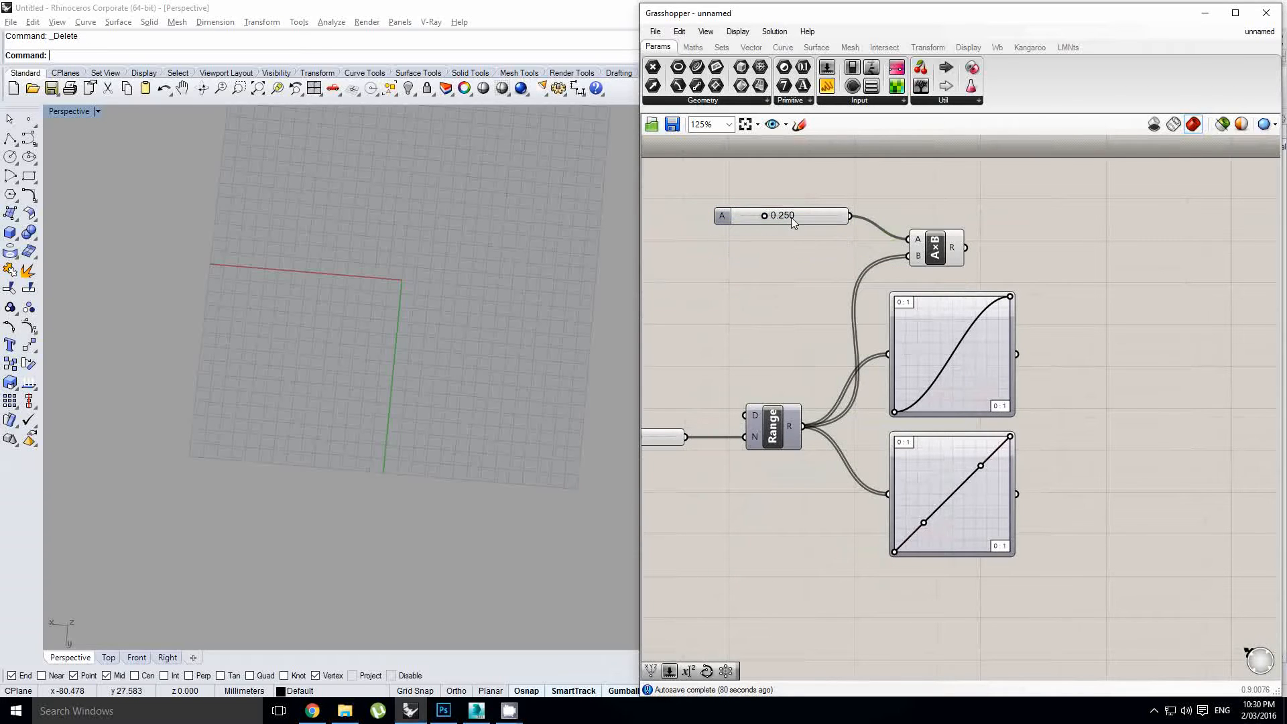
# Set the maximum of the remaining Multiplication A slider to 100.
pyautogui.doubleClick(791, 217)
pyautogui.doubleClick(722, 218)
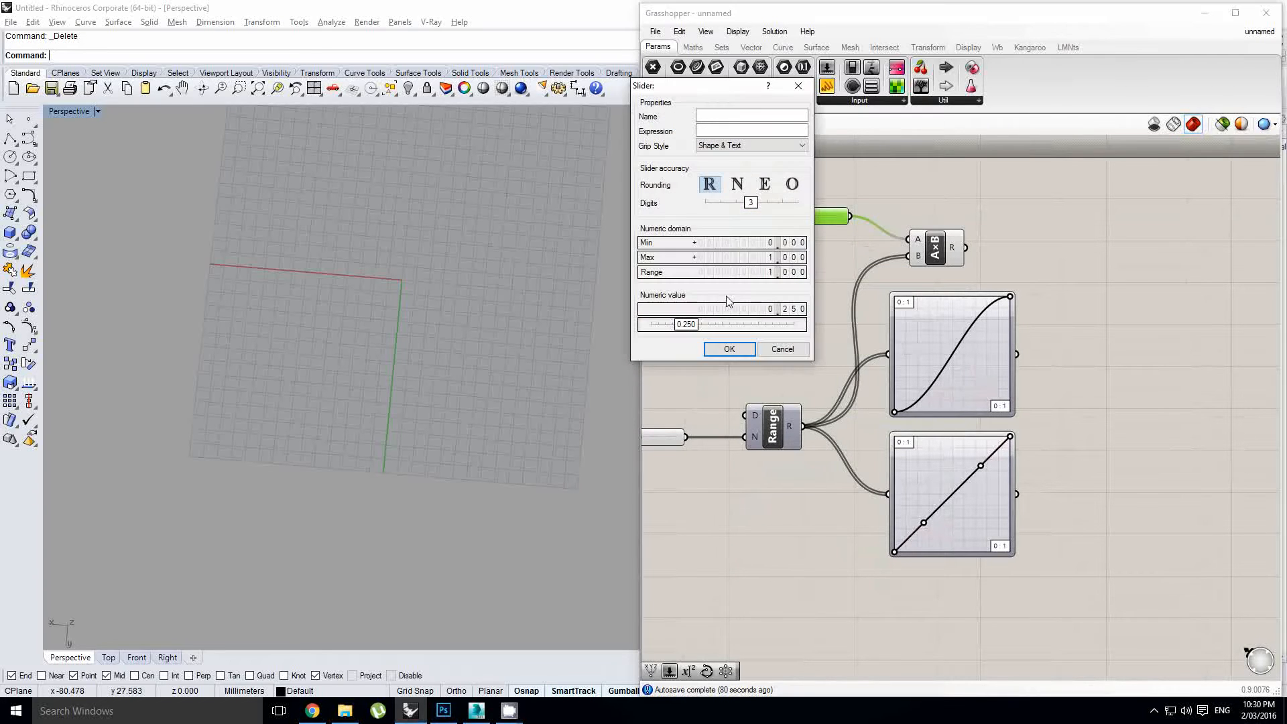
pyautogui.doubleClick(726, 257)
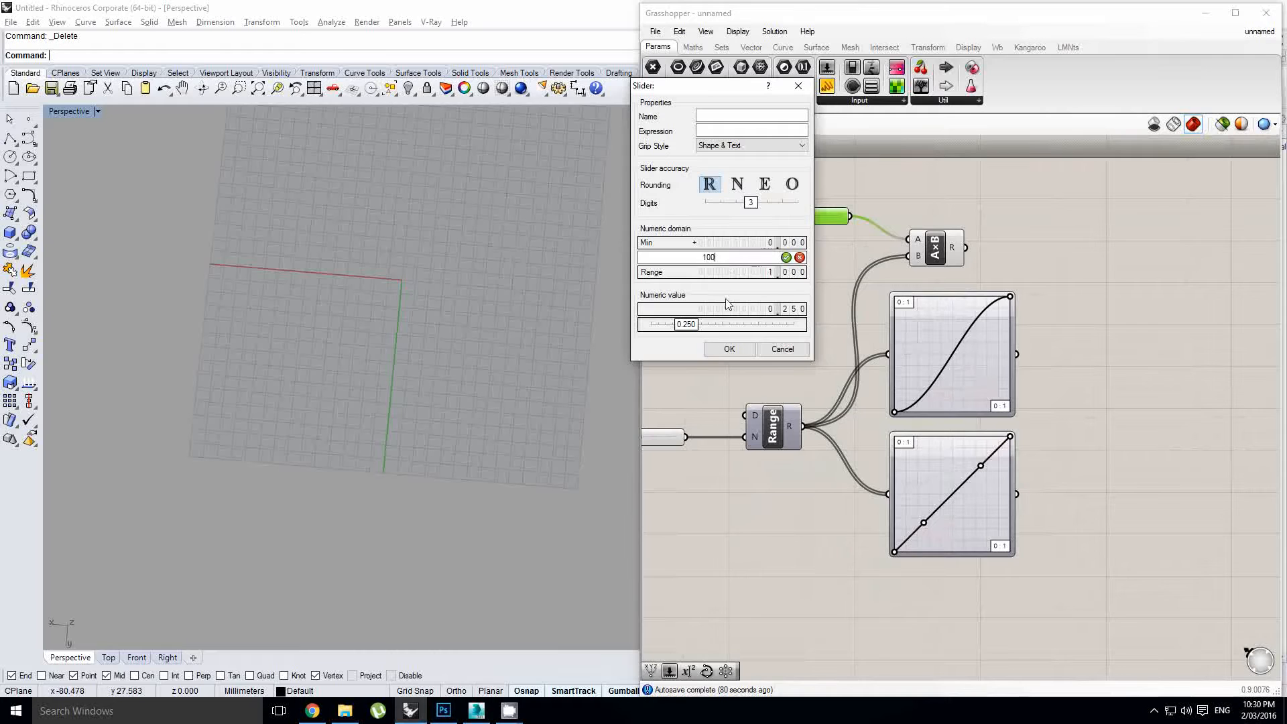
pyautogui.write('100')
pyautogui.click(730, 349)
# Duplicate the A slider below the original and connect the copy to the Multiplication component's A input as well.
pyautogui.scroll(2, 808, 242)
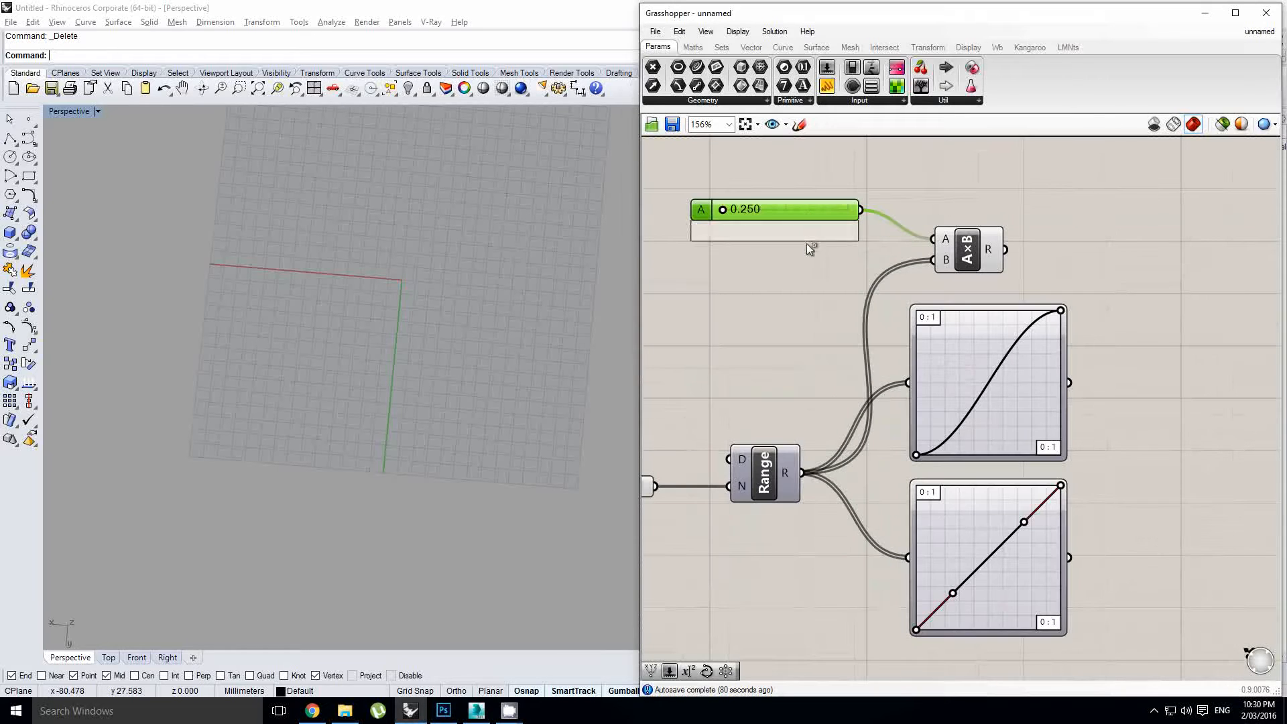
pyautogui.keyDown('alt'); pyautogui.moveTo(810, 248); pyautogui.dragTo(811, 265); pyautogui.keyUp('alt')
pyautogui.keyDown('shift'); pyautogui.moveTo(894, 246); pyautogui.dragTo(933, 239); pyautogui.keyUp('shift')
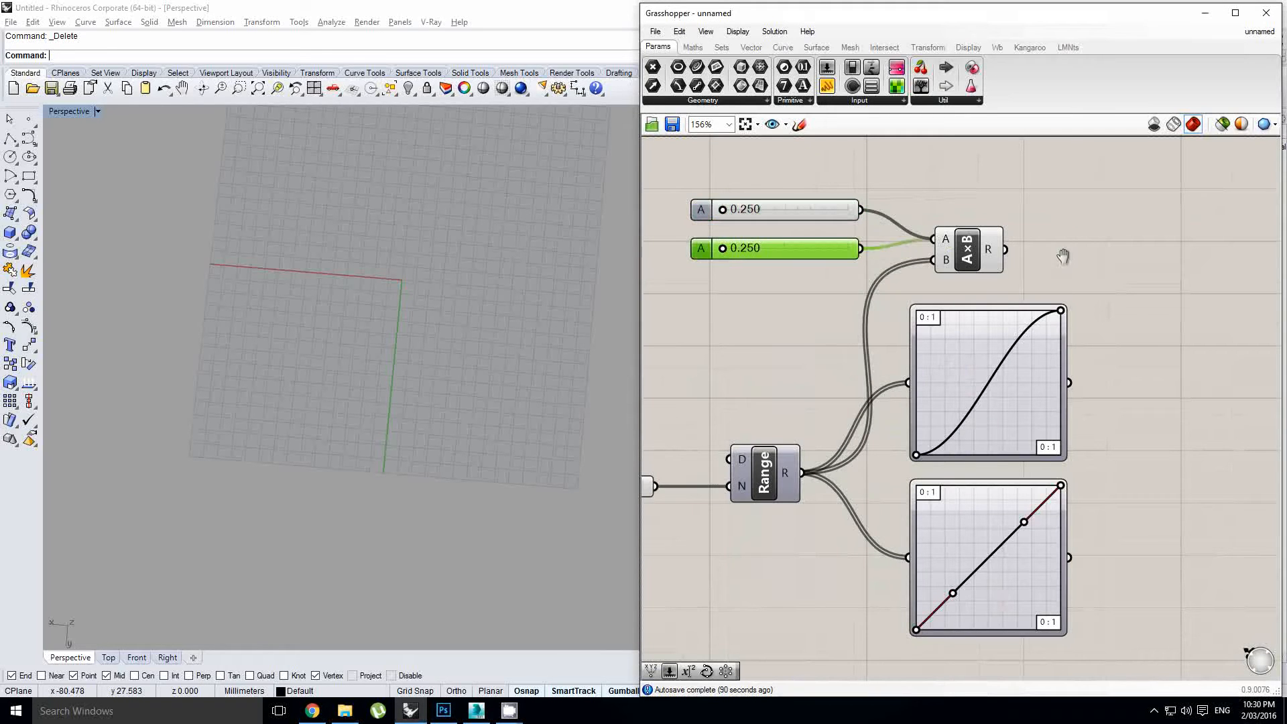
# Add a Construct Point component beyond the graph mappers and connect the Multiplication result to its Y input.
pyautogui.moveTo(1063, 256); pyautogui.dragTo(866, 252, button='right')
pyautogui.doubleClick(1089, 276)
pyautogui.write('com pt')
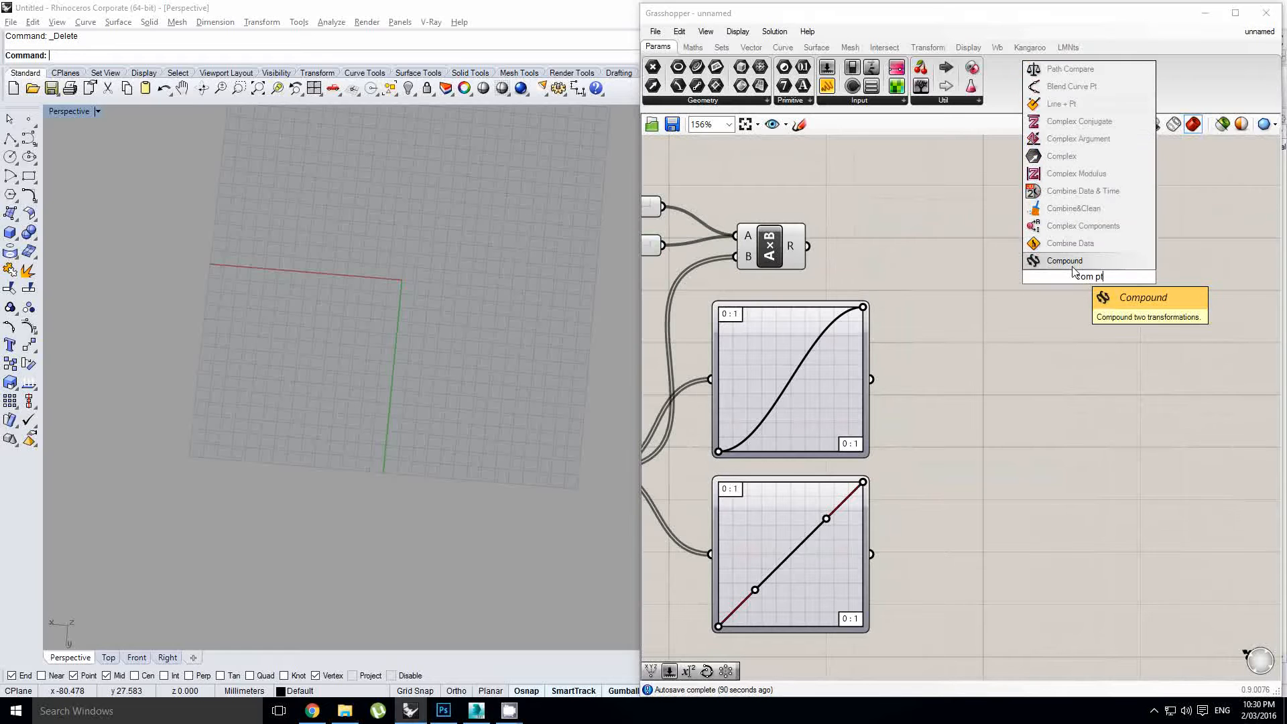
pyautogui.press('BackSpace')
pyautogui.press('BackSpace')
pyautogui.press('BackSpace')
pyautogui.press('BackSpace')
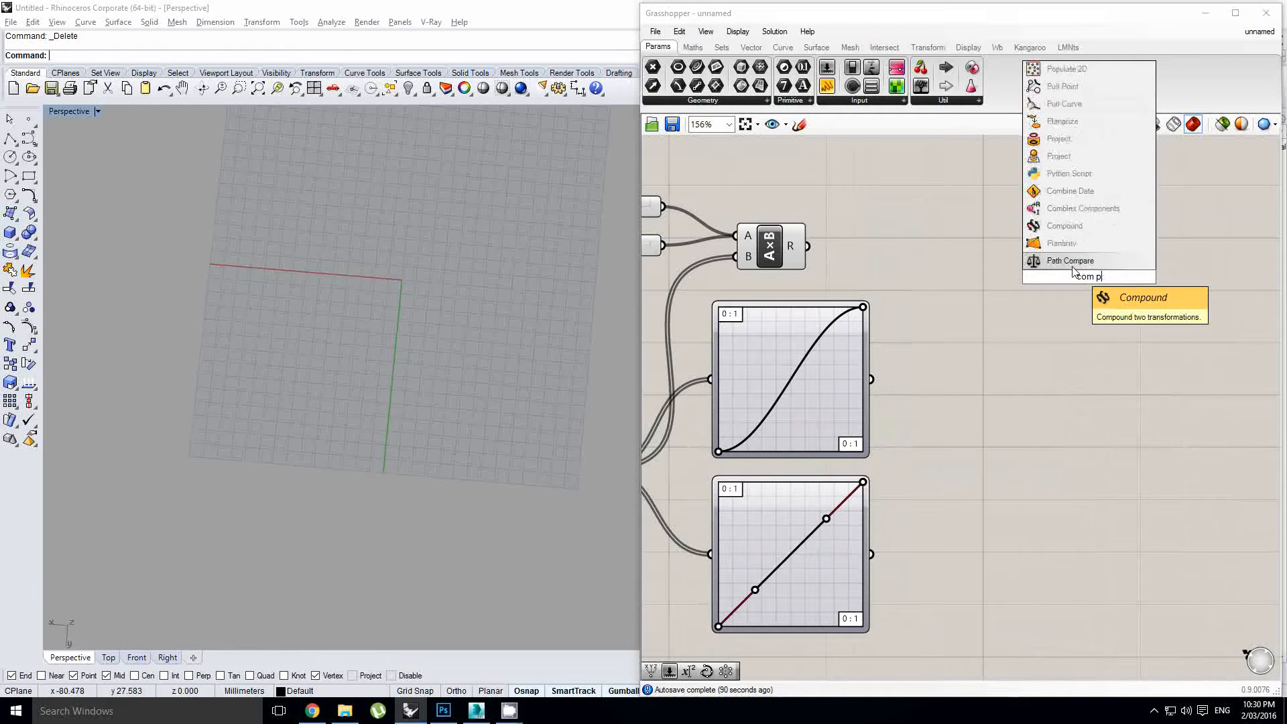
pyautogui.write('n pt')
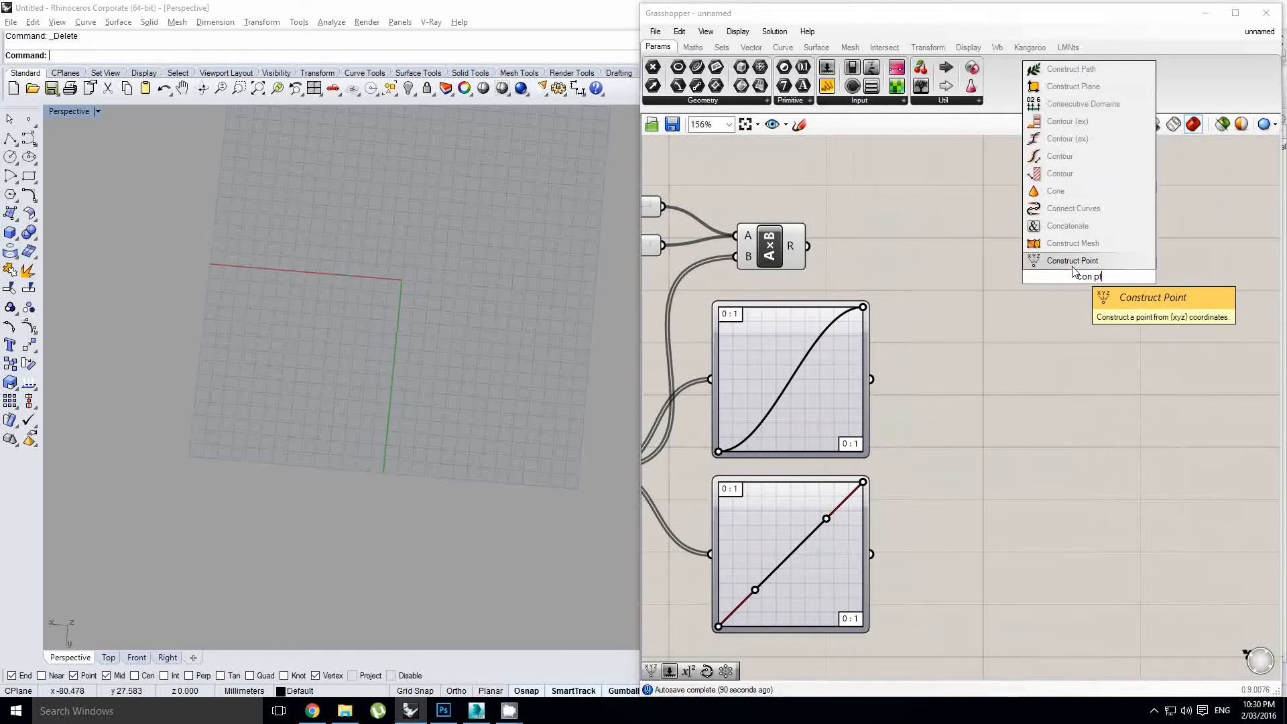
pyautogui.click(1073, 267)
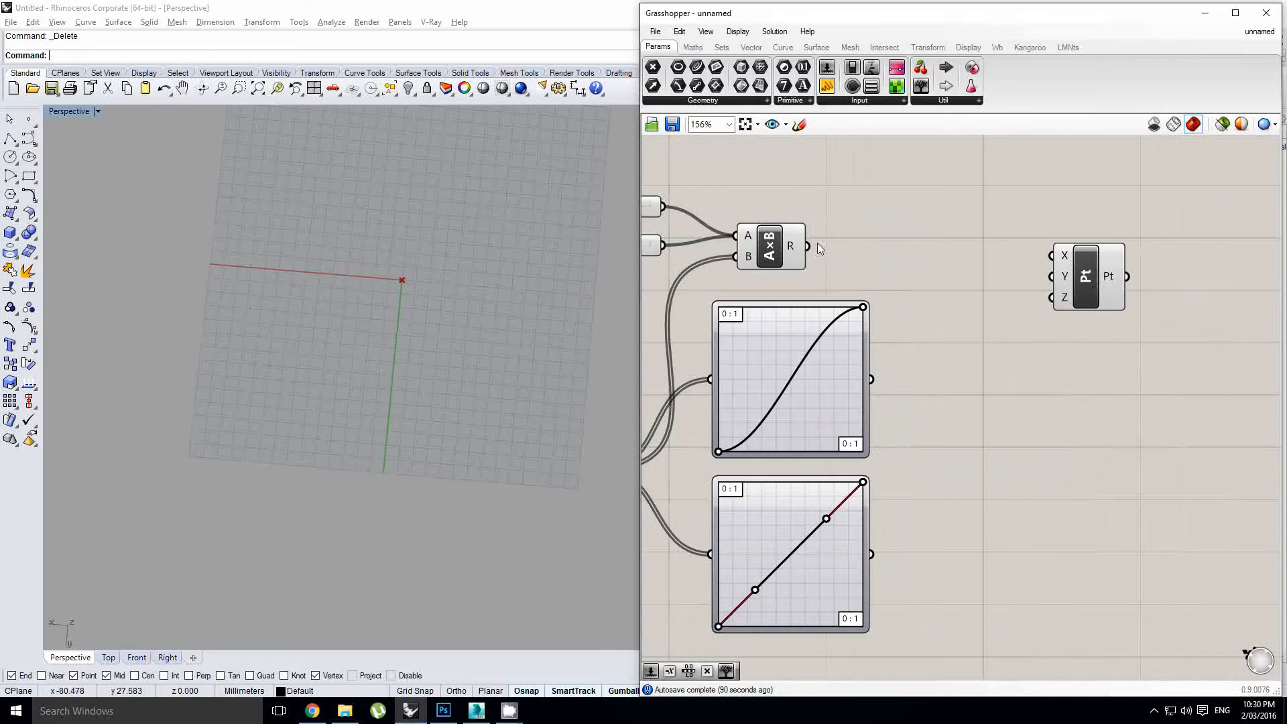
pyautogui.moveTo(808, 247); pyautogui.dragTo(1052, 278)
# Move the Construct Point, the Multiplication and its two A sliders farther right to make room beside the graph mappers.
pyautogui.scroll(-2, 1098, 282)
pyautogui.moveTo(1103, 284); pyautogui.dragTo(917, 314, button='right')
pyautogui.moveTo(912, 310); pyautogui.dragTo(1111, 307)
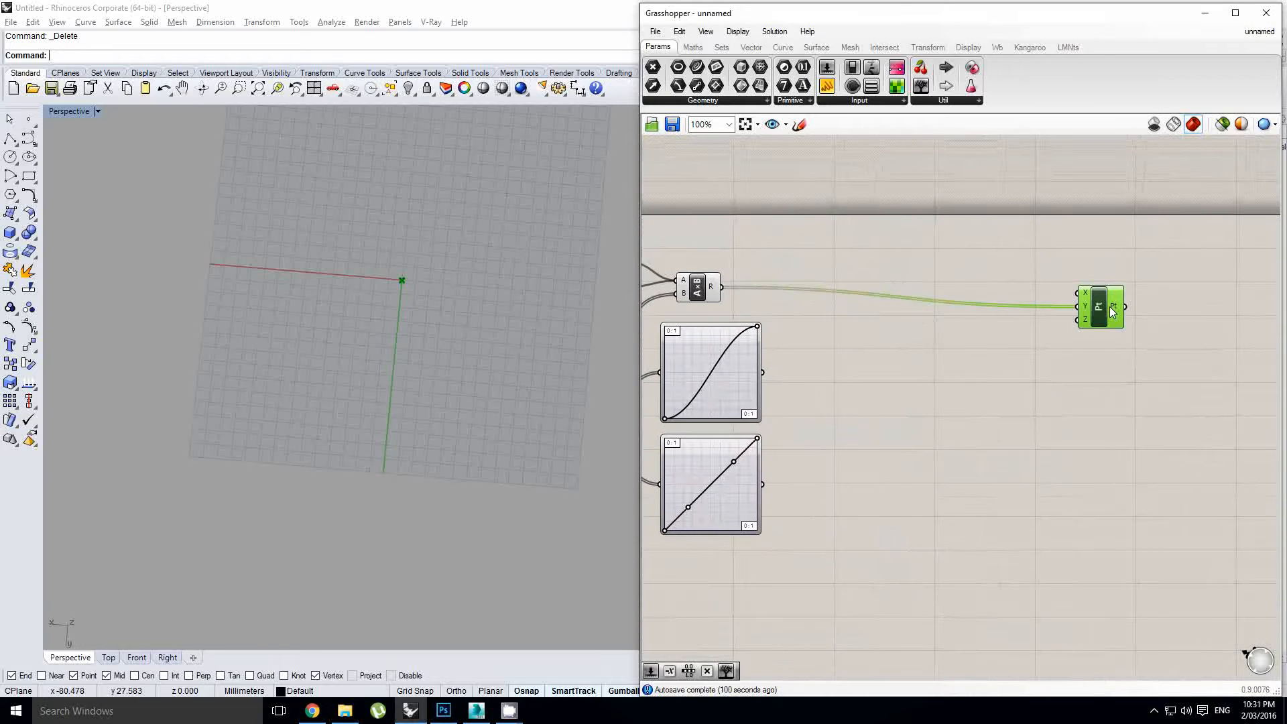
pyautogui.moveTo(770, 300); pyautogui.dragTo(969, 290, button='right')
pyautogui.moveTo(969, 293); pyautogui.dragTo(712, 245)
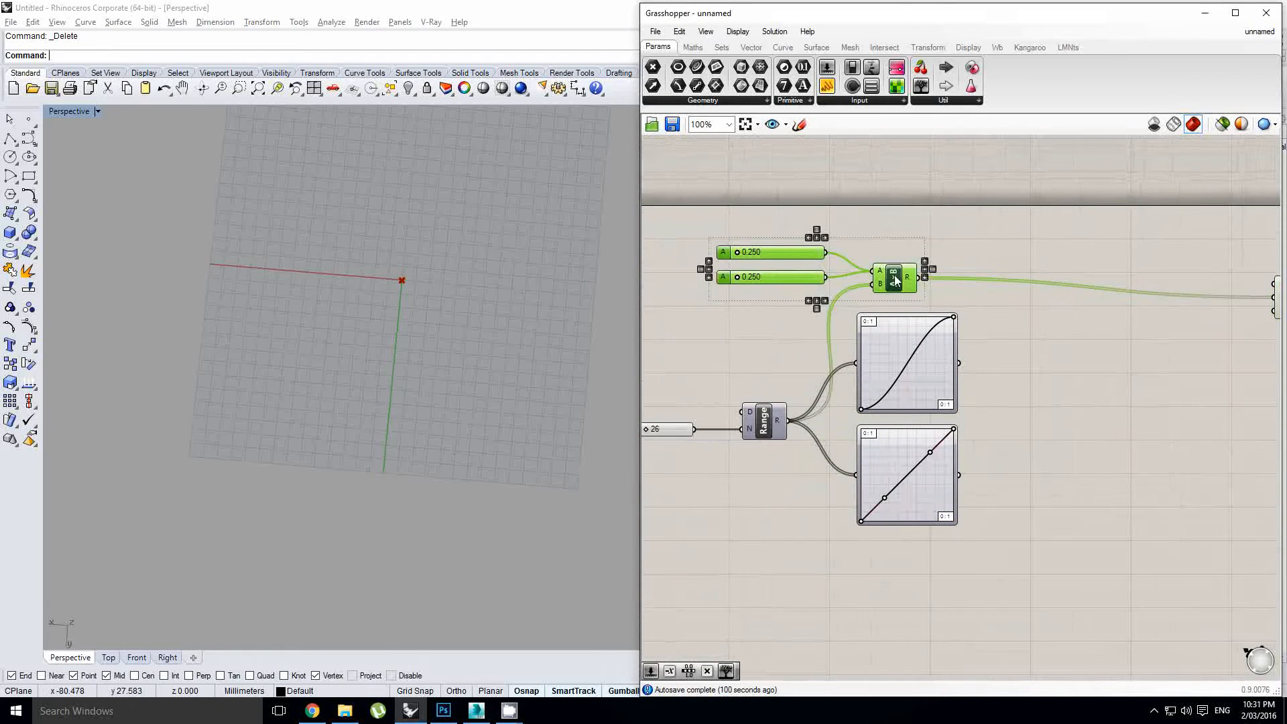
pyautogui.moveTo(896, 276); pyautogui.dragTo(1045, 278)
pyautogui.moveTo(1164, 277); pyautogui.dragTo(1013, 275, button='right')
pyautogui.click(1012, 275)
pyautogui.moveTo(1142, 290); pyautogui.dragTo(1154, 281)
pyautogui.click(890, 361)
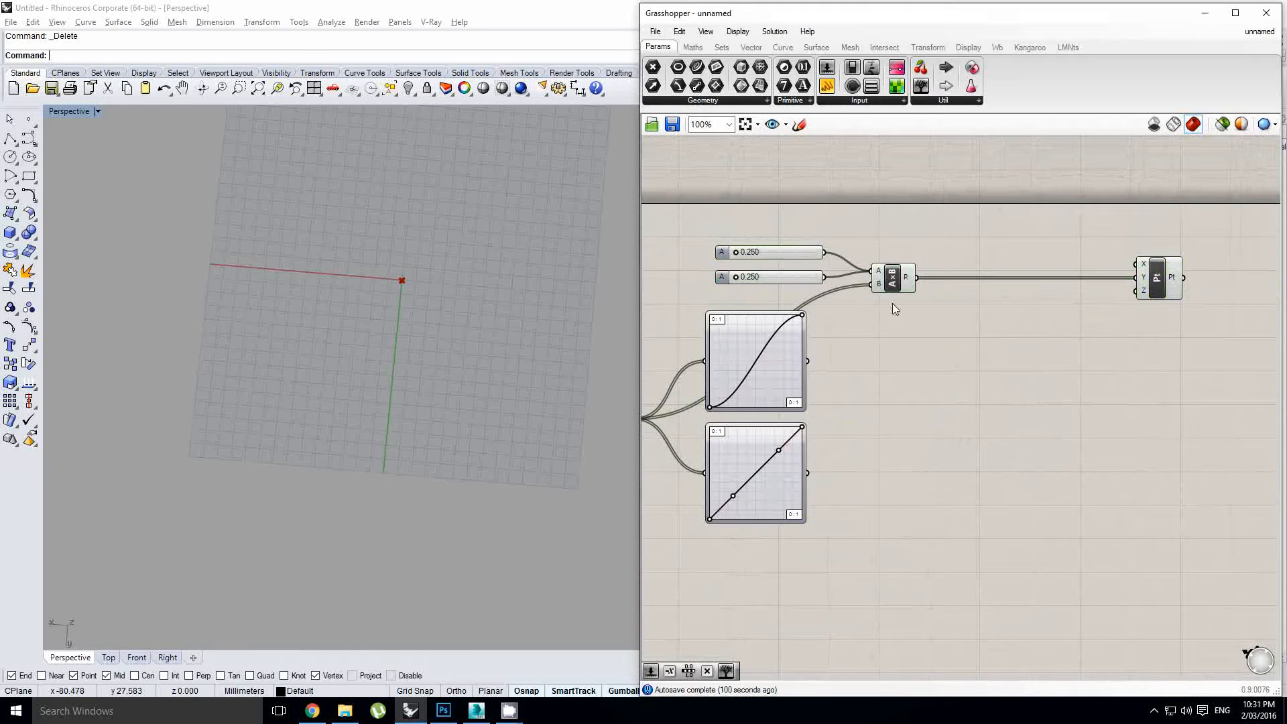
# Duplicate the Multiplication below the original and connect the upper graph mapper to its A input and the lower one to B.
pyautogui.keyDown('alt'); pyautogui.moveTo(892, 288); pyautogui.dragTo(898, 375); pyautogui.keyUp('alt')
pyautogui.scroll(1, 872, 375)
pyautogui.moveTo(794, 358); pyautogui.dragTo(878, 357)
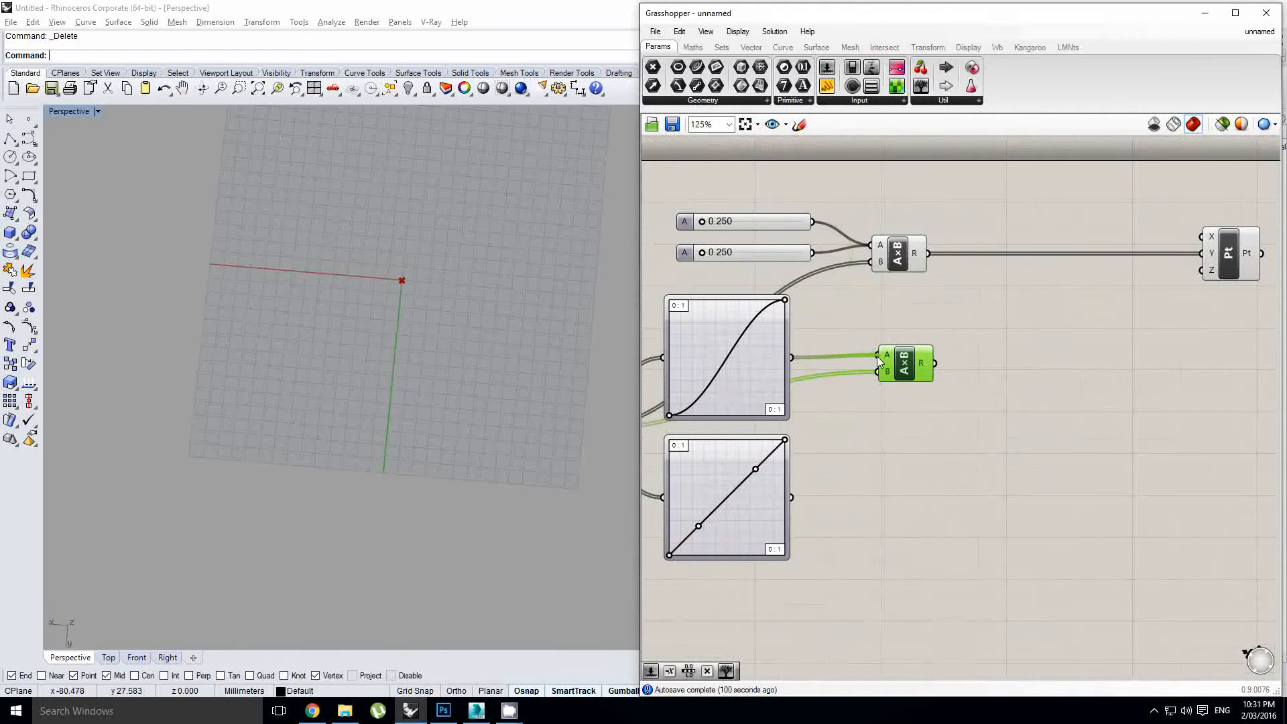
pyautogui.moveTo(793, 497); pyautogui.dragTo(878, 368)
pyautogui.click(915, 431)
pyautogui.moveTo(964, 352); pyautogui.dragTo(947, 352, button='right')
pyautogui.moveTo(1042, 328); pyautogui.dragTo(1003, 328, button='right')
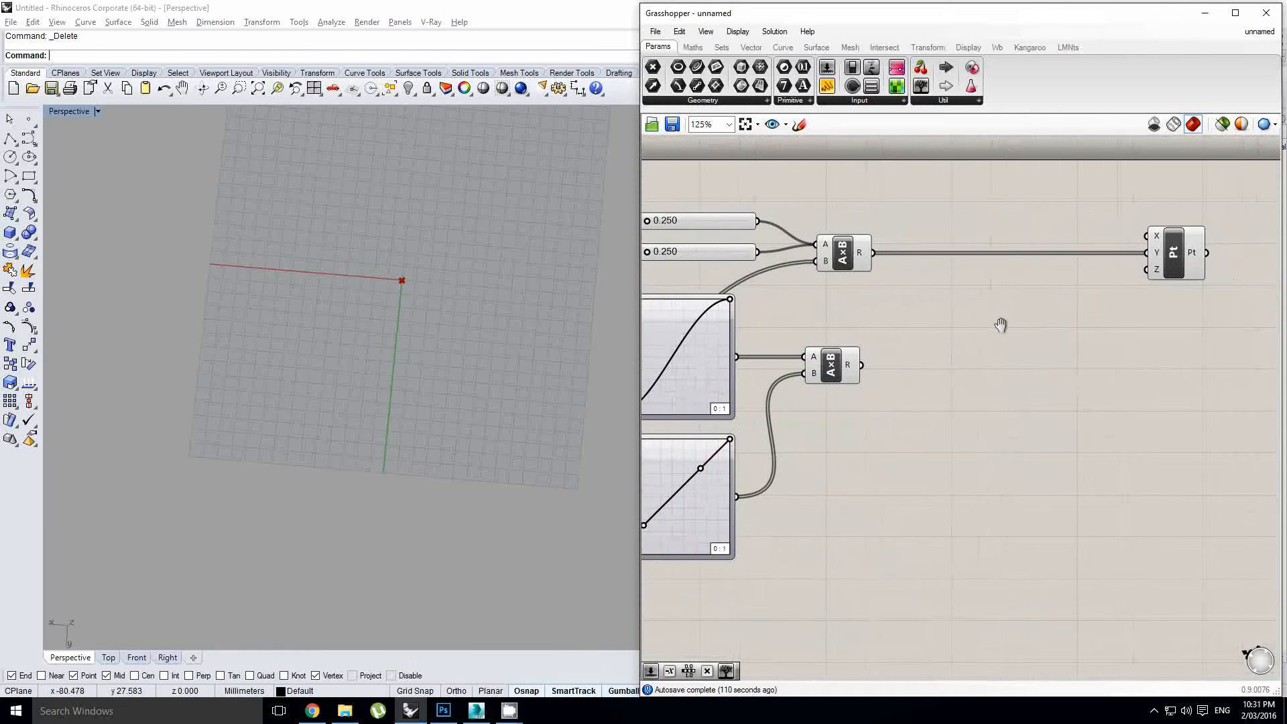
pyautogui.keyDown('alt'); pyautogui.moveTo(852, 364); pyautogui.dragTo(1001, 337); pyautogui.keyUp('alt')
pyautogui.moveTo(863, 364); pyautogui.dragTo(967, 357)
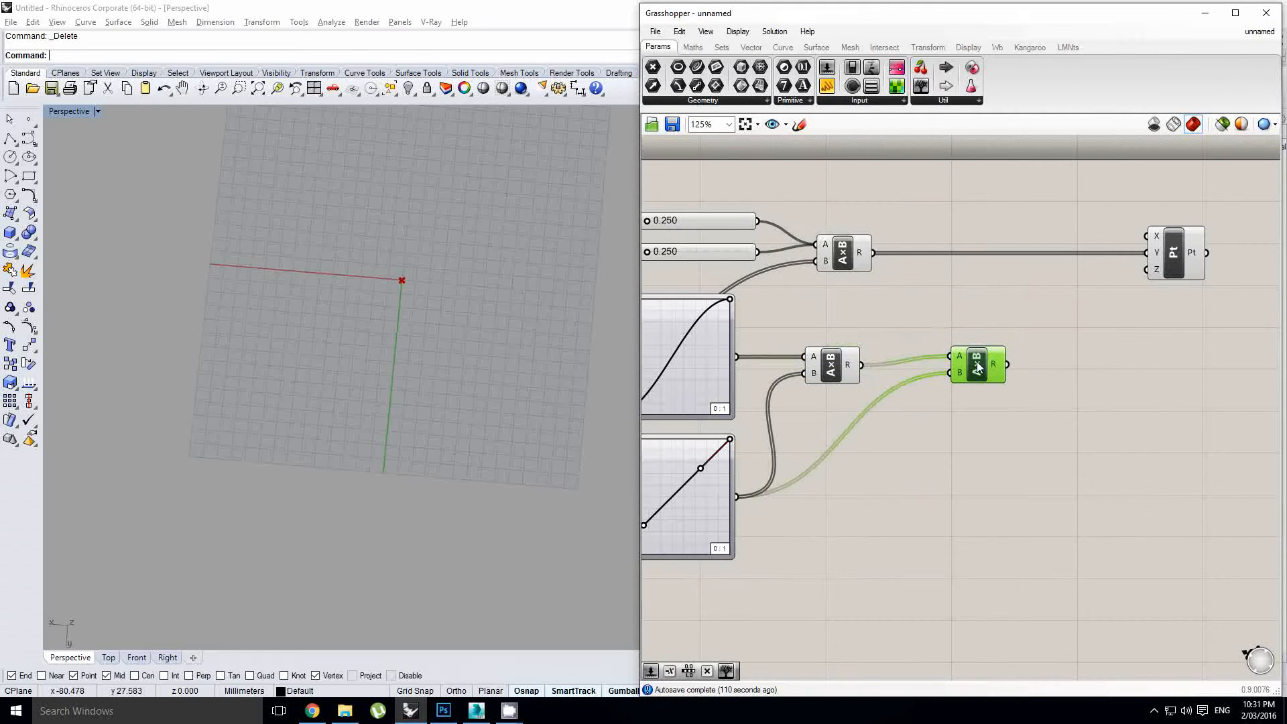
pyautogui.hotkey('ctrl', 'z')
pyautogui.hotkey('ctrl', 'z')
pyautogui.press('Delete')
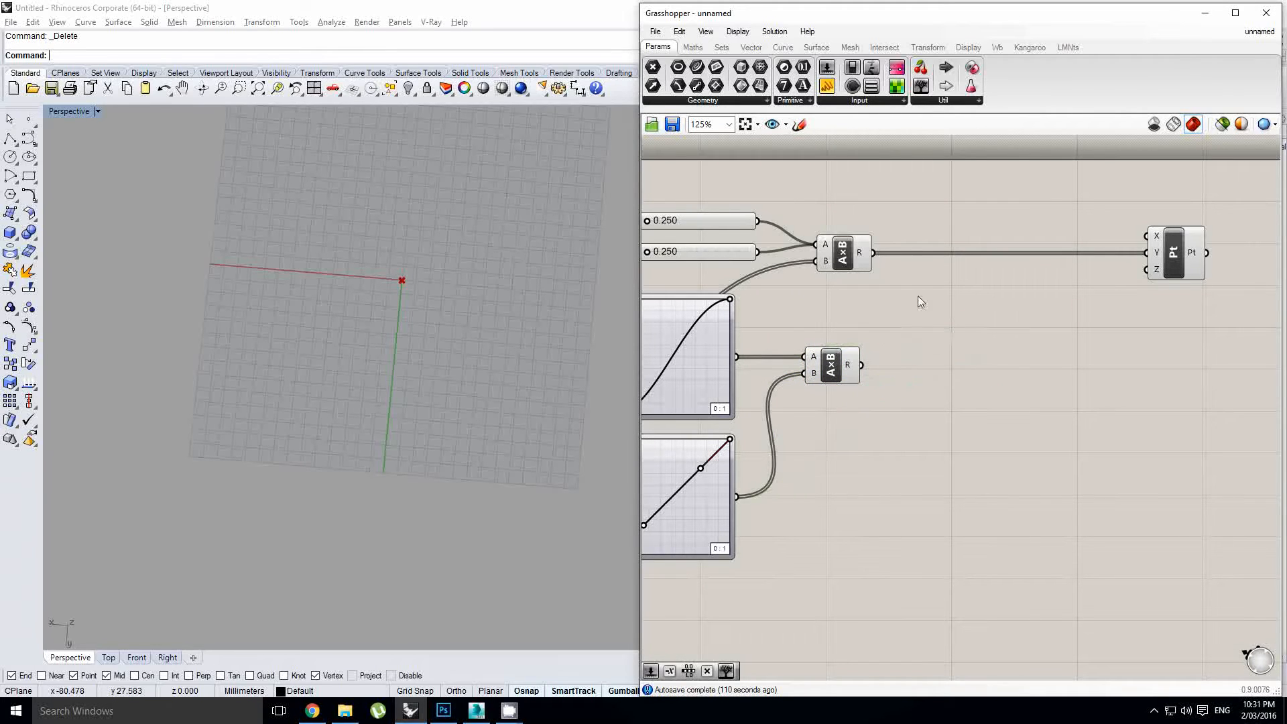
# Duplicate the first Multiplication with its two A sliders and feed the graph mappers' product into the copy's B input.
pyautogui.moveTo(919, 296); pyautogui.dragTo(734, 208)
pyautogui.moveTo(942, 315)
pyautogui.keyDown('alt'); pyautogui.mouseDown()
pyautogui.moveTo(987, 324)
pyautogui.moveTo(960, 332)
pyautogui.mouseUp(); pyautogui.keyUp('alt')
pyautogui.click(898, 369)
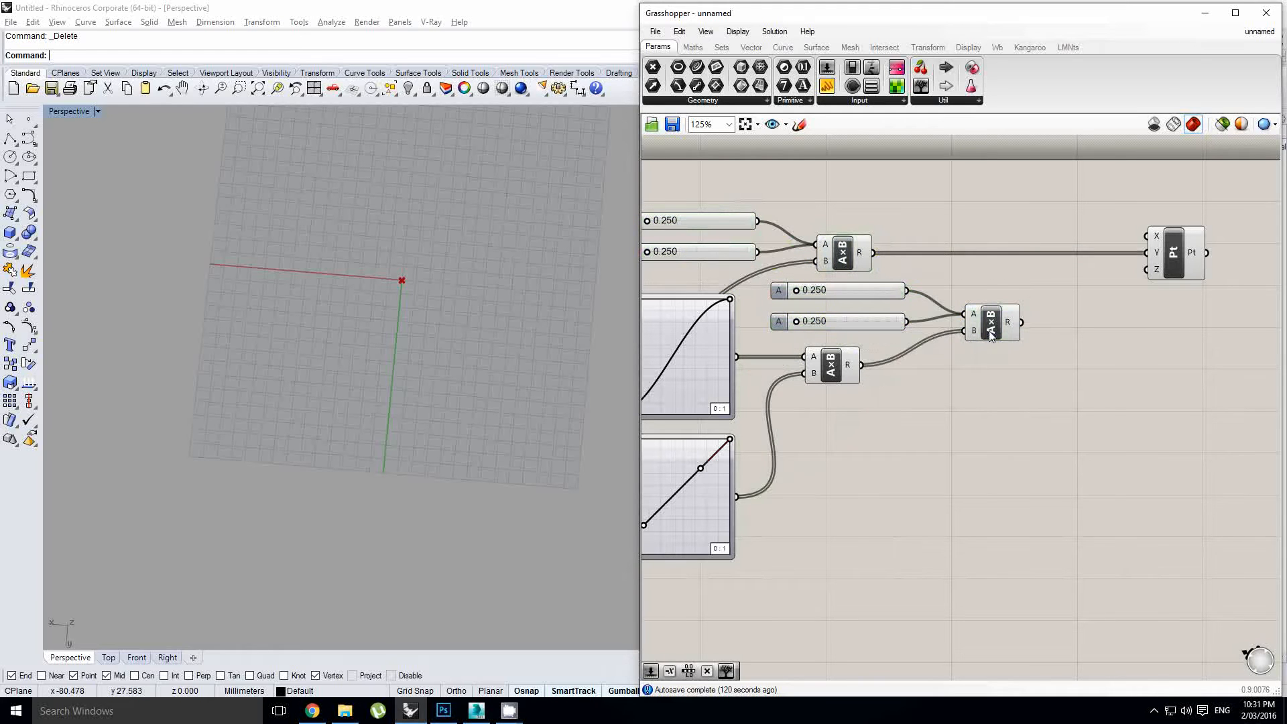
pyautogui.click(976, 338)
# Graft the A input of the Multiplication that feeds the Construct Point's Y input.
pyautogui.scroll(1, 976, 338)
pyautogui.moveTo(769, 240); pyautogui.dragTo(842, 265, button='right')
pyautogui.click(844, 269)
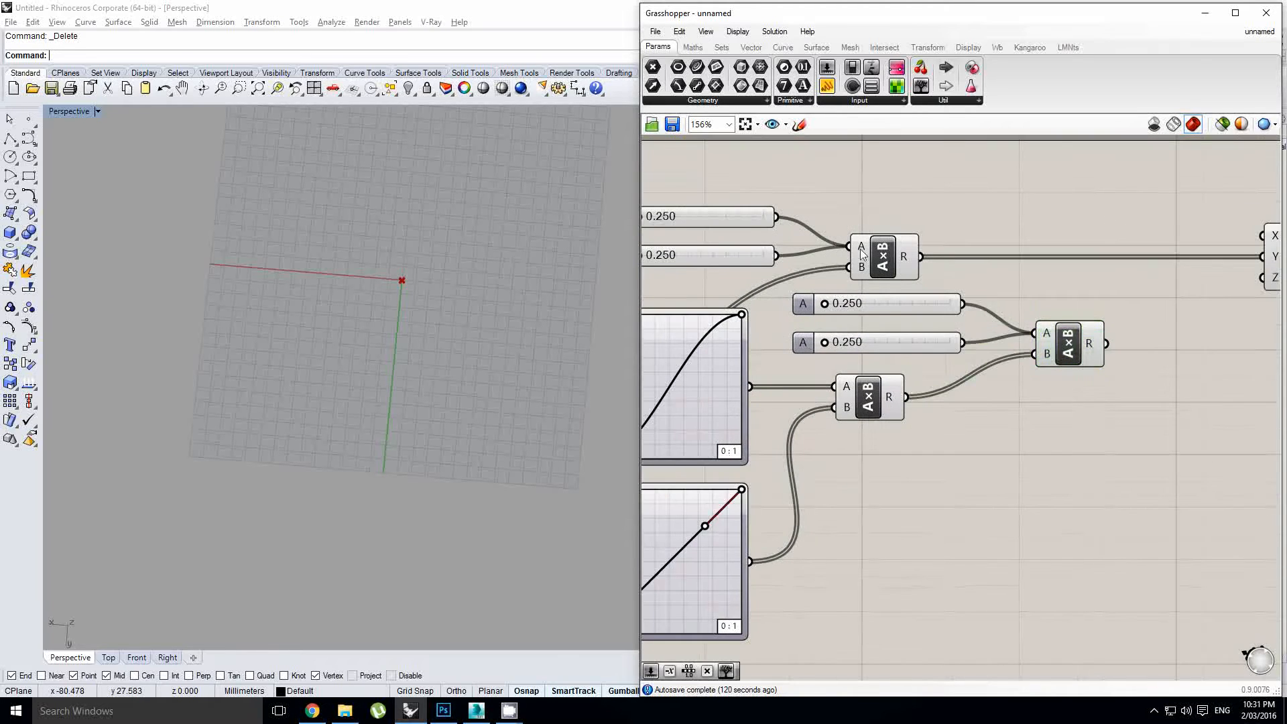
pyautogui.scroll(1, 870, 251)
pyautogui.rightClick(859, 247)
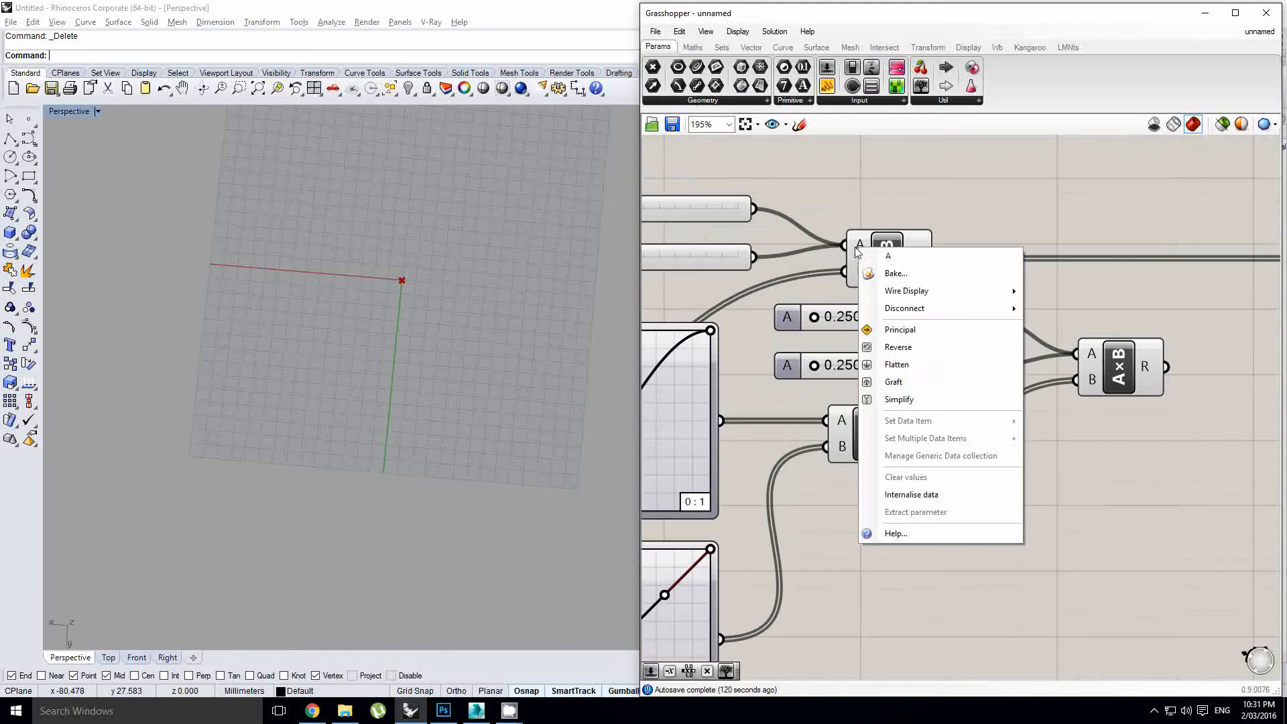
pyautogui.click(912, 380)
pyautogui.scroll(1, 882, 223)
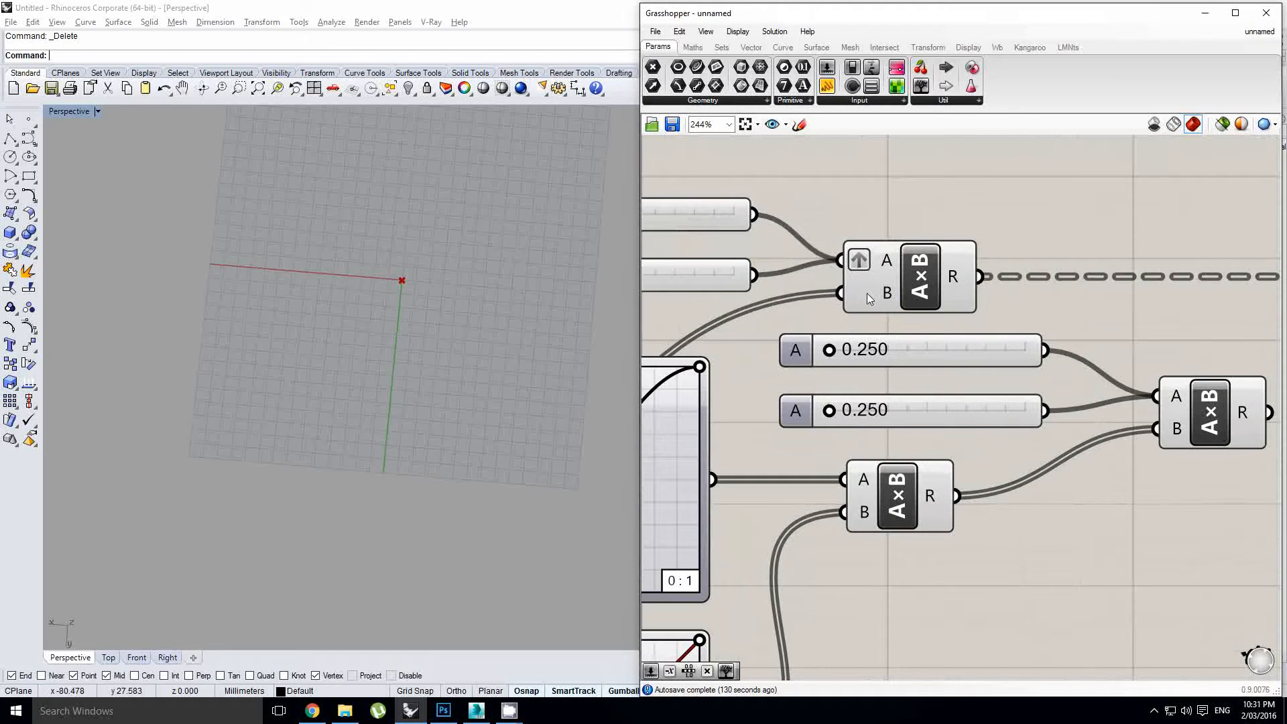
# Set the two sliders feeding the grafted Multiplication to 59.301 for the upper and 72.954 for the lower.
pyautogui.moveTo(868, 292)
pyautogui.moveTo(763, 206); pyautogui.dragTo(1054, 249, button='right')
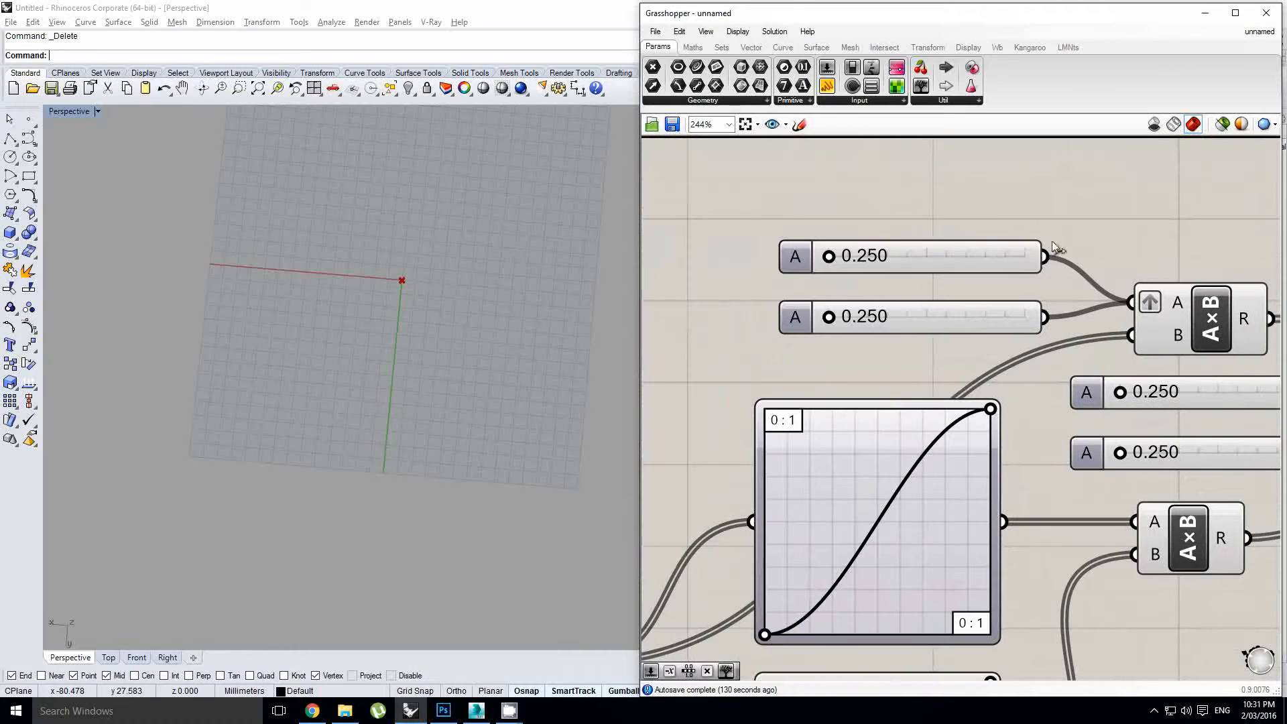
pyautogui.moveTo(829, 255); pyautogui.dragTo(948, 267)
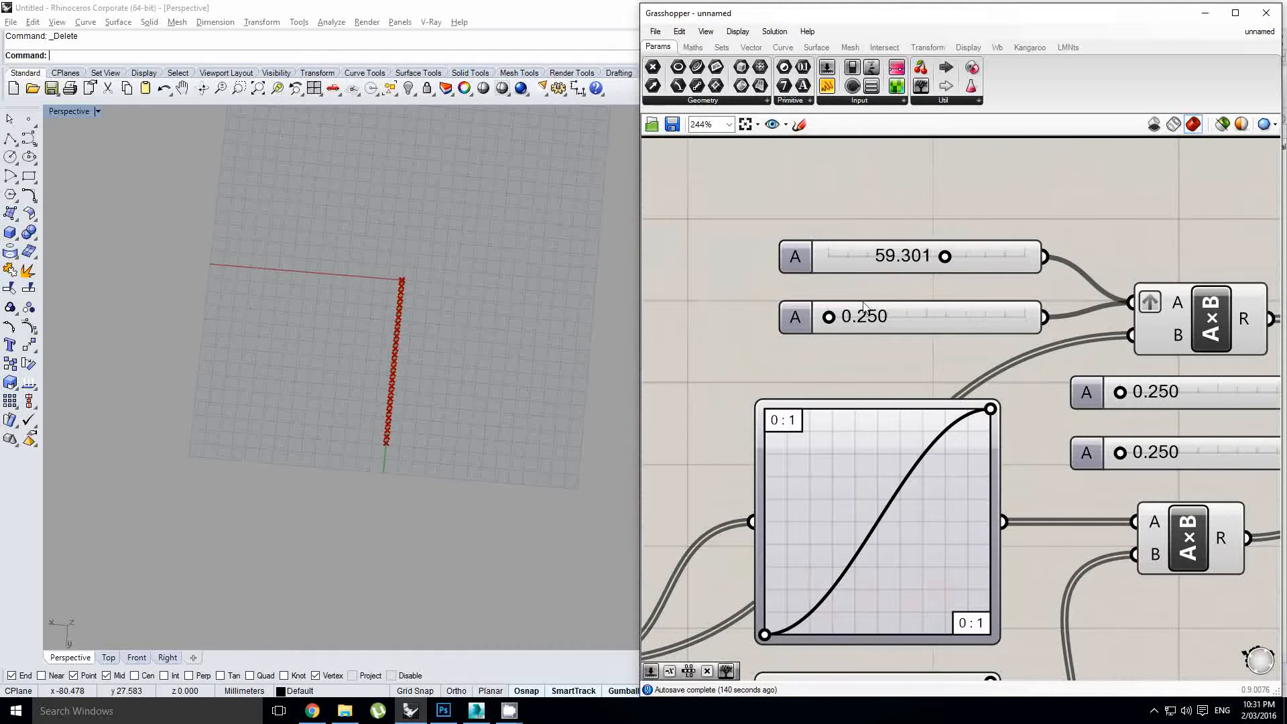
pyautogui.moveTo(828, 318); pyautogui.dragTo(966, 326)
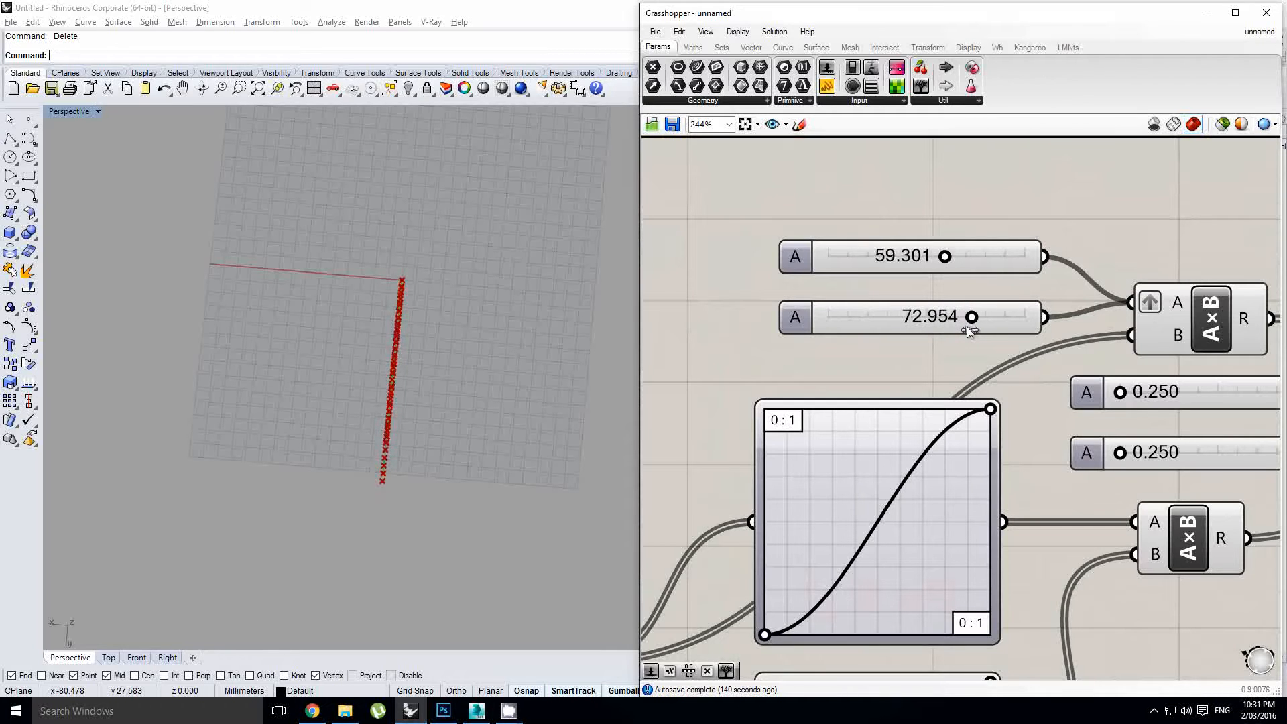
# Connect the duplicated slider Multiplication's result to the Construct Point's X input and graft that Multiplication's A input.
pyautogui.scroll(-3, 1021, 364)
pyautogui.moveTo(1084, 363); pyautogui.dragTo(876, 342, button='right')
pyautogui.moveTo(1101, 330); pyautogui.dragTo(908, 282, button='right')
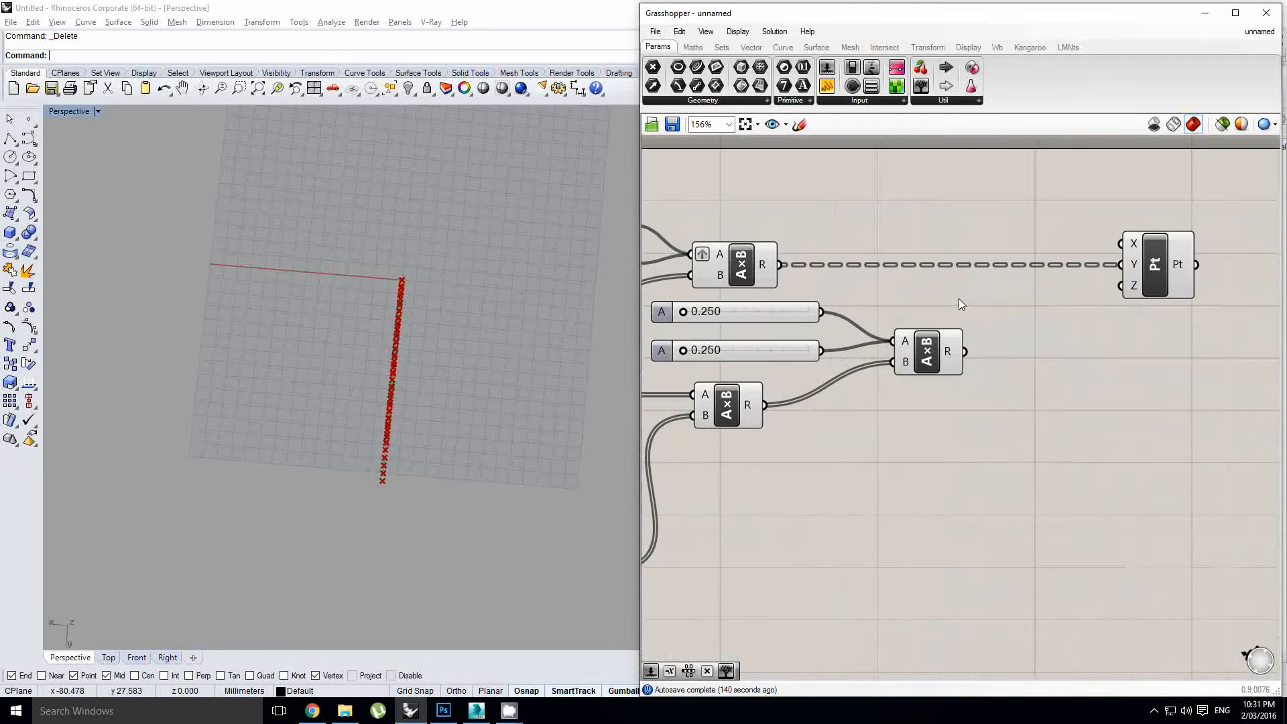
pyautogui.moveTo(1008, 348); pyautogui.dragTo(945, 329, button='right')
pyautogui.moveTo(898, 358); pyautogui.dragTo(1050, 250)
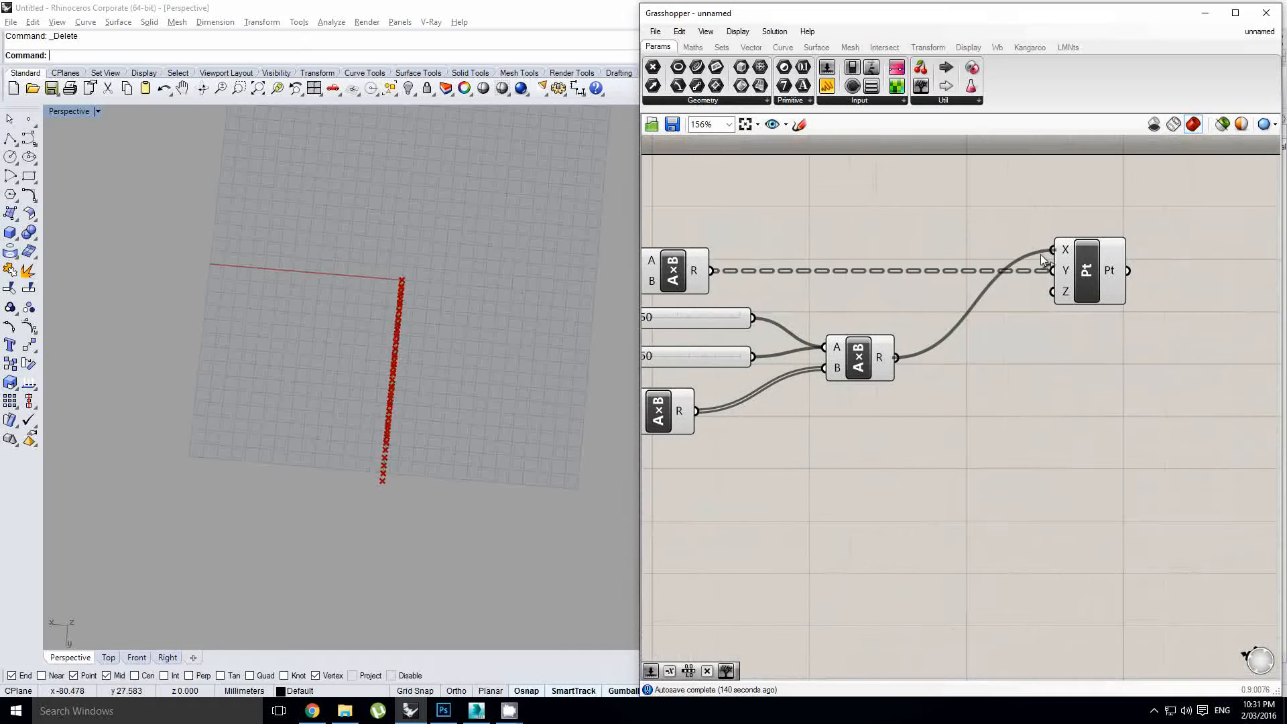
pyautogui.scroll(-1, 1038, 288)
pyautogui.moveTo(1035, 292); pyautogui.dragTo(1000, 338, button='right')
pyautogui.scroll(1, 1066, 301)
pyautogui.click(1207, 268)
pyautogui.moveTo(1207, 268)
pyautogui.mouseDown()
pyautogui.moveTo(1229, 389)
pyautogui.moveTo(1207, 268)
pyautogui.mouseUp()
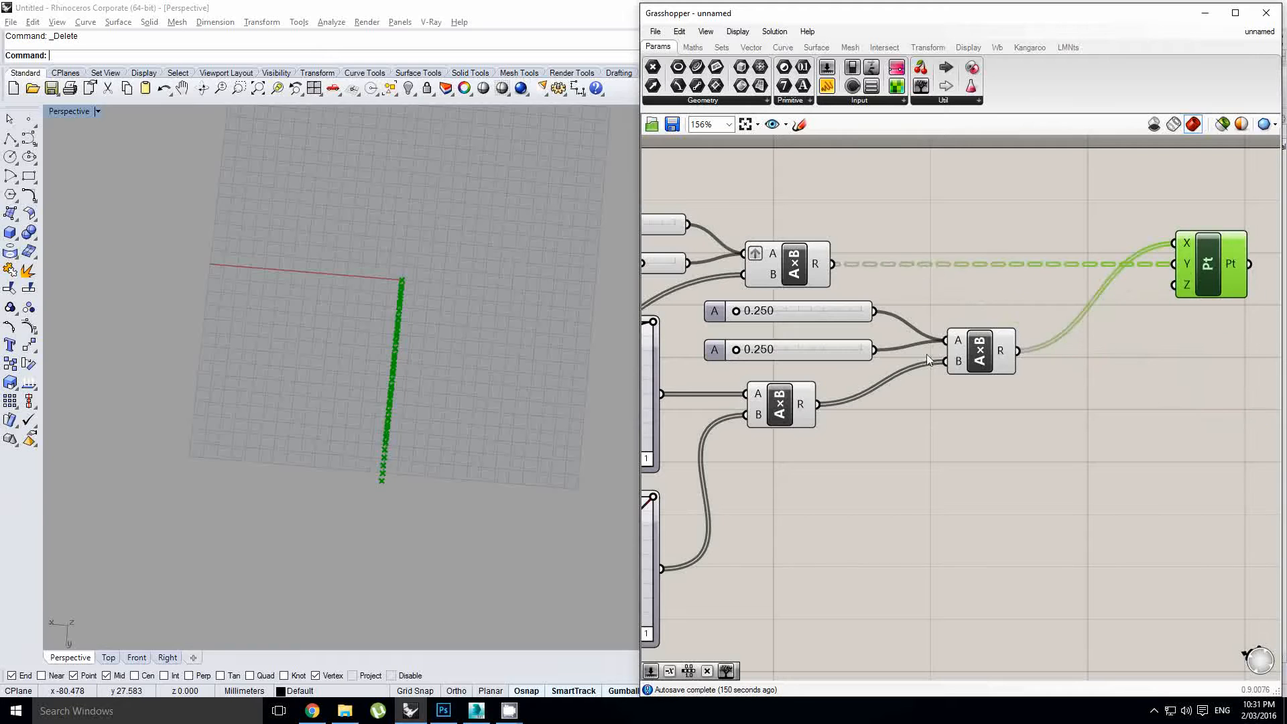
pyautogui.rightClick(961, 342)
pyautogui.click(1003, 474)
# Set the two sliders of the X-coordinate Multiplication to 27.283 for the upper and 17.453 for the lower.
pyautogui.moveTo(836, 368); pyautogui.dragTo(917, 378, button='right')
pyautogui.scroll(3, 842, 329)
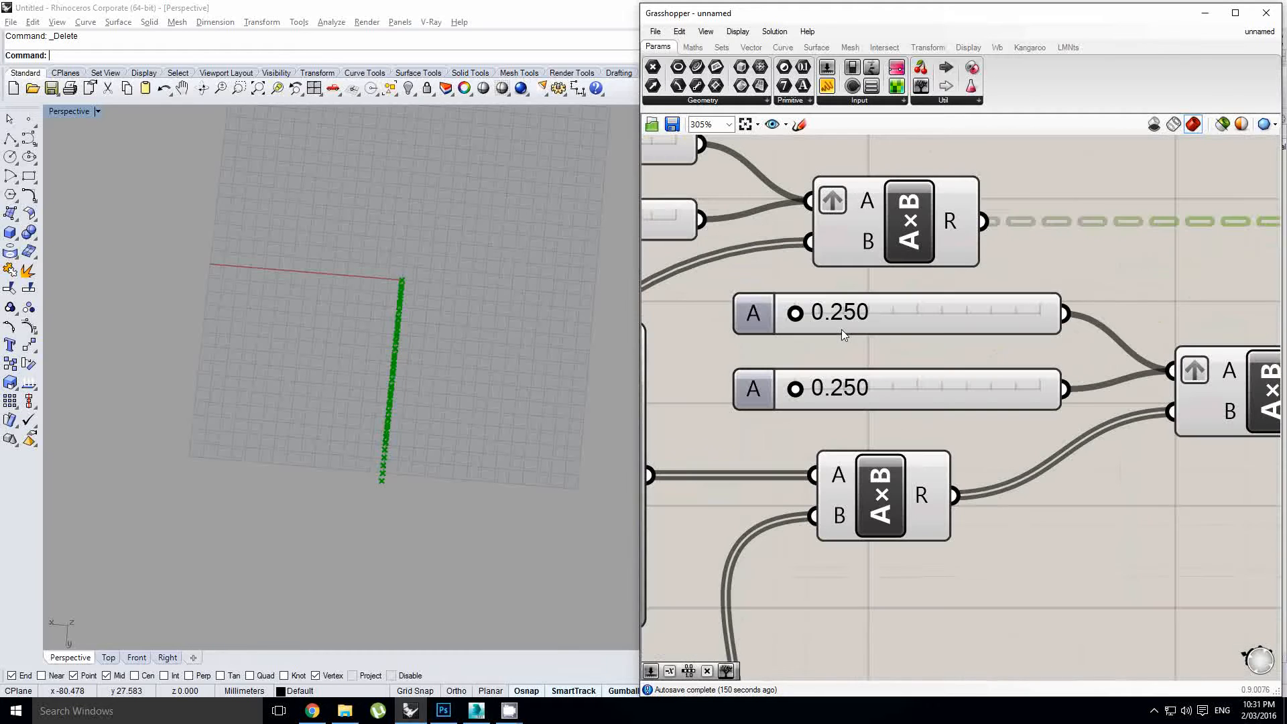
pyautogui.moveTo(796, 313); pyautogui.dragTo(850, 313)
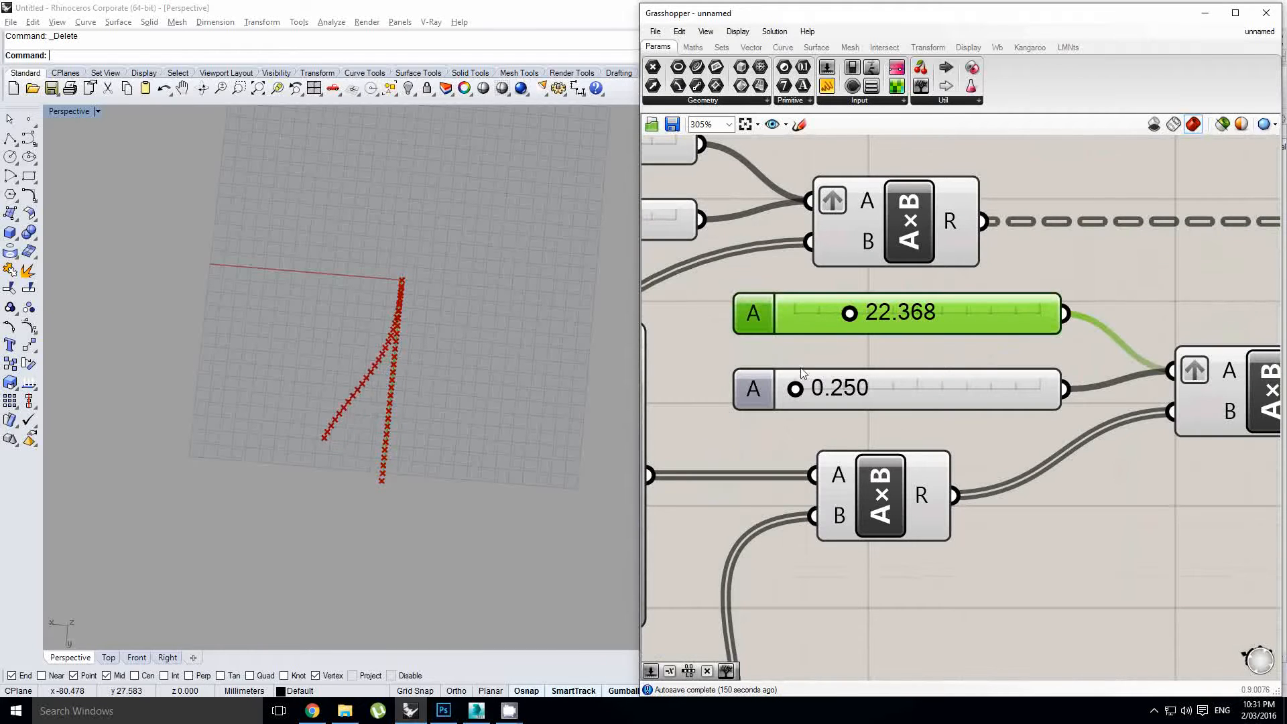
pyautogui.moveTo(795, 388); pyautogui.dragTo(838, 393)
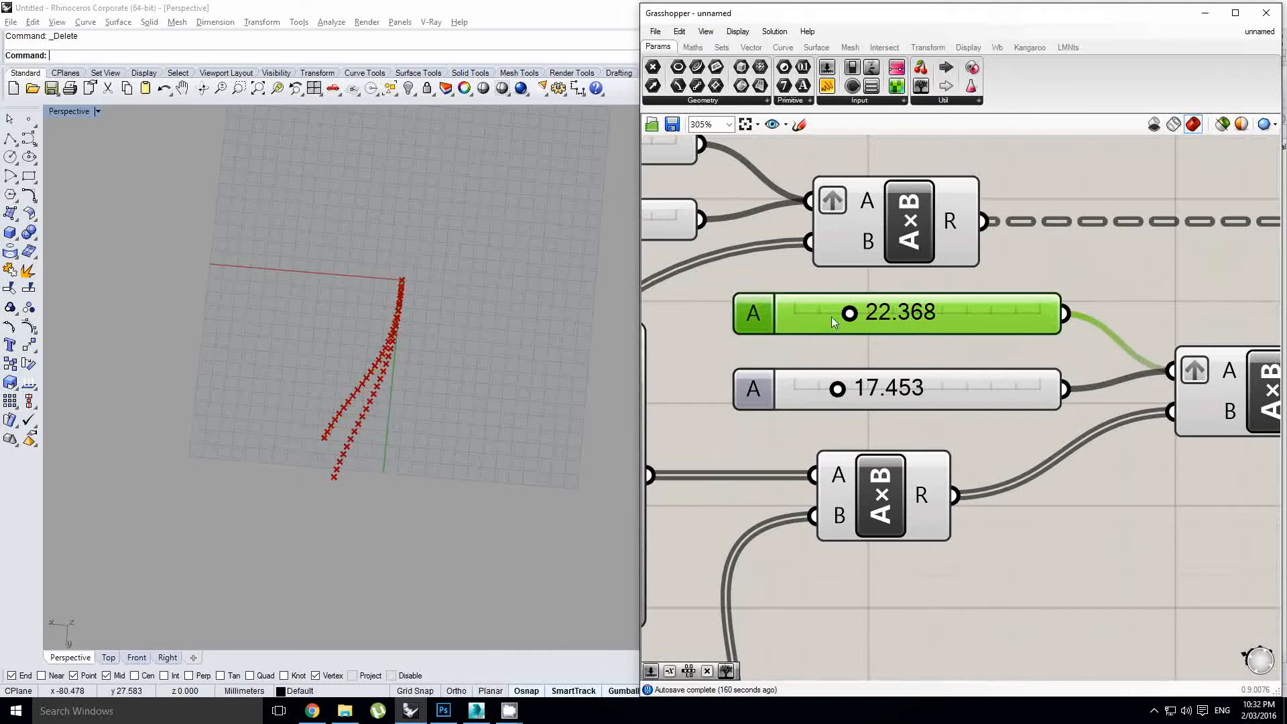
pyautogui.moveTo(834, 323); pyautogui.dragTo(846, 322)
# Shift the upper graph mapper's peak handle to about 0.4 of its width to shorten the sine wave.
pyautogui.scroll(-2, 698, 382)
pyautogui.rightClick(885, 357)
pyautogui.moveTo(824, 321); pyautogui.dragTo(891, 345, button='right')
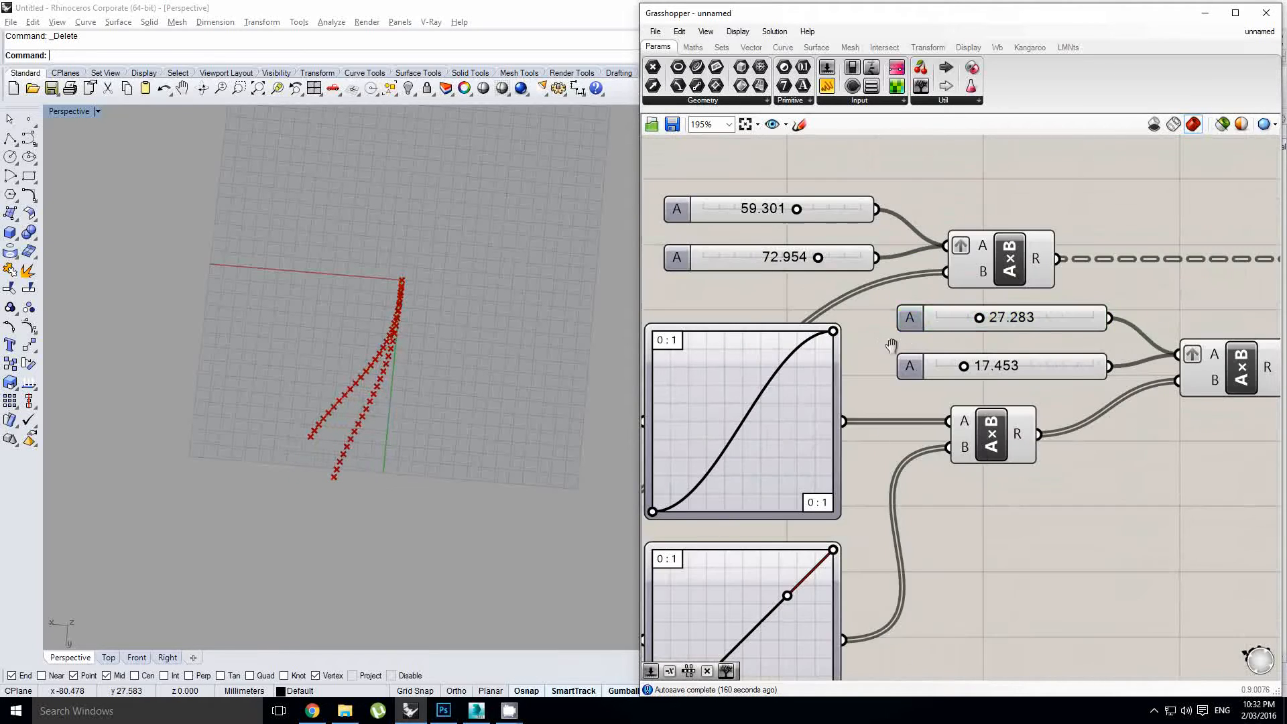
pyautogui.scroll(2, 871, 336)
pyautogui.moveTo(944, 327); pyautogui.dragTo(810, 322)
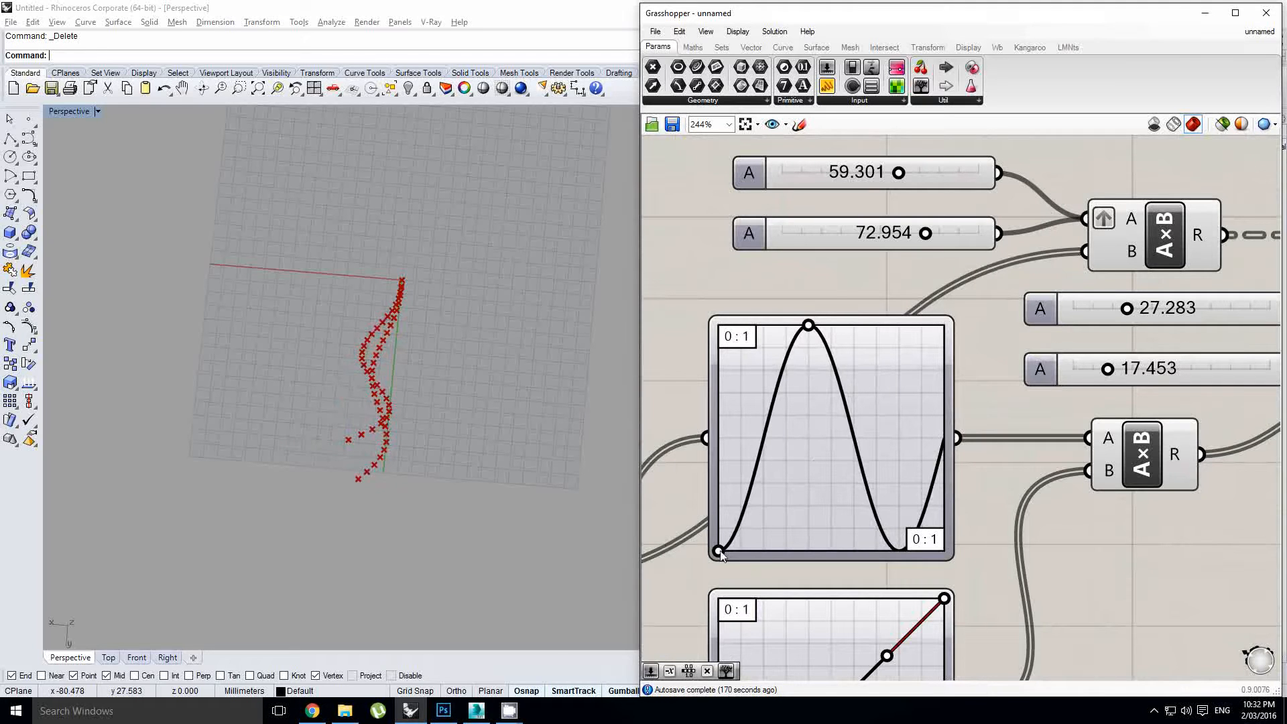
# Reshape the lower Bezier graph mapper into a dip, with both ends below mid-height and both control handles together on the baseline.
pyautogui.moveTo(651, 438); pyautogui.dragTo(734, 268, button='right')
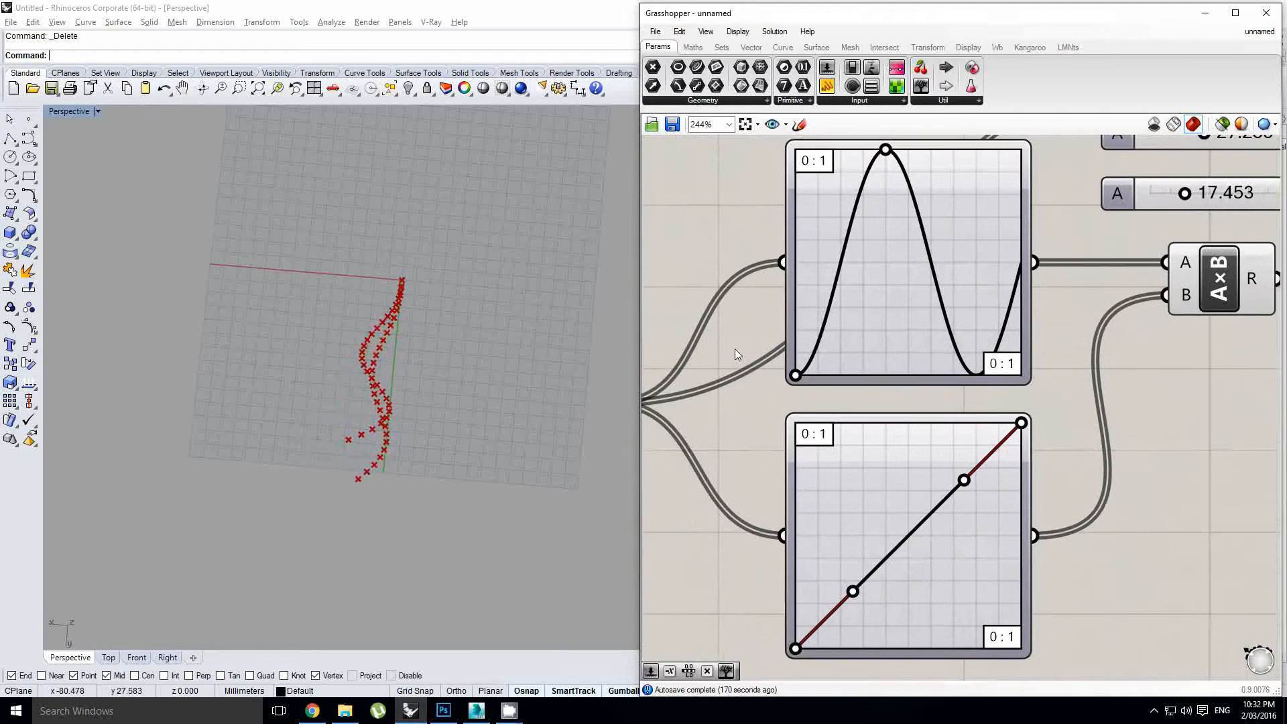
pyautogui.scroll(-2, 735, 349)
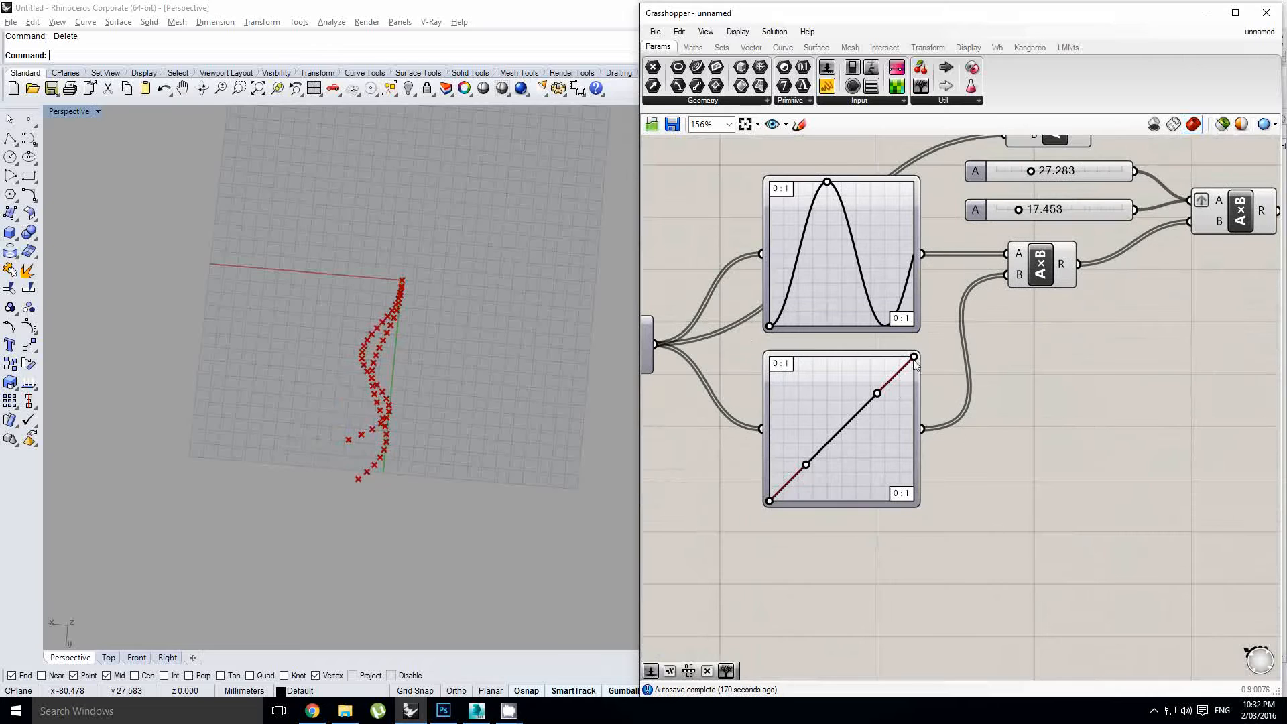
pyautogui.moveTo(915, 358); pyautogui.dragTo(914, 452)
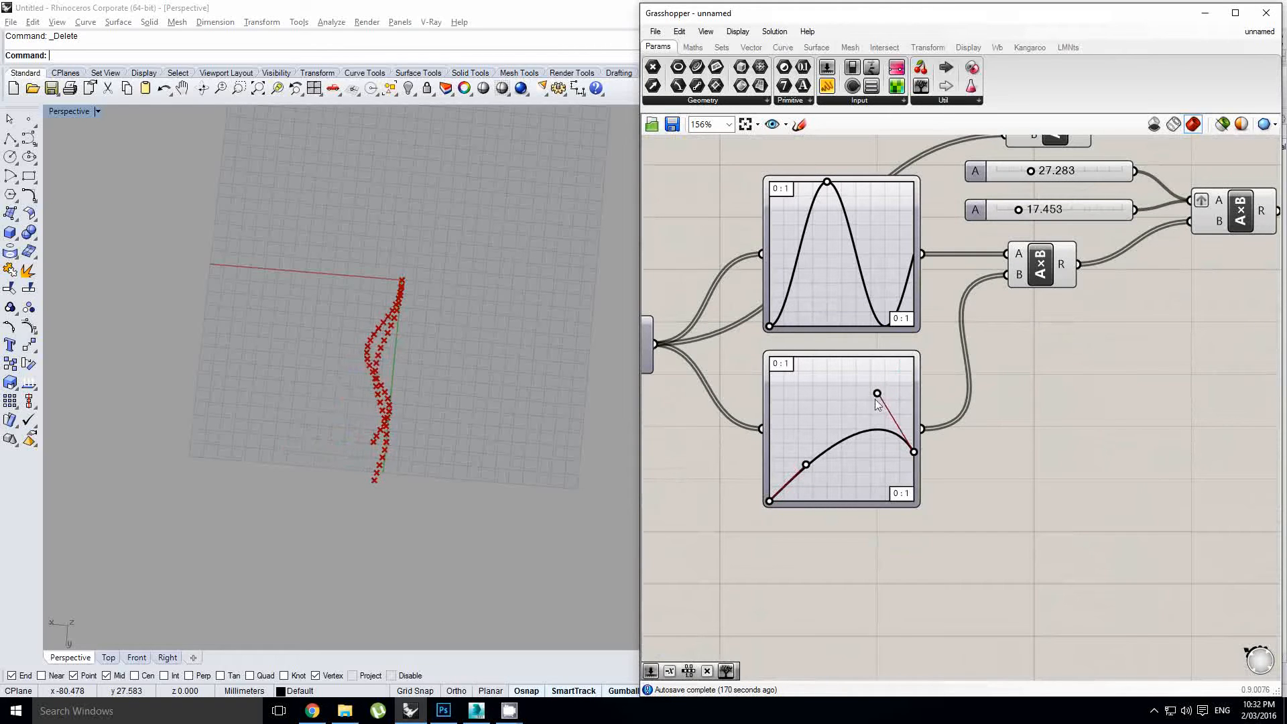
pyautogui.moveTo(877, 394); pyautogui.dragTo(876, 498)
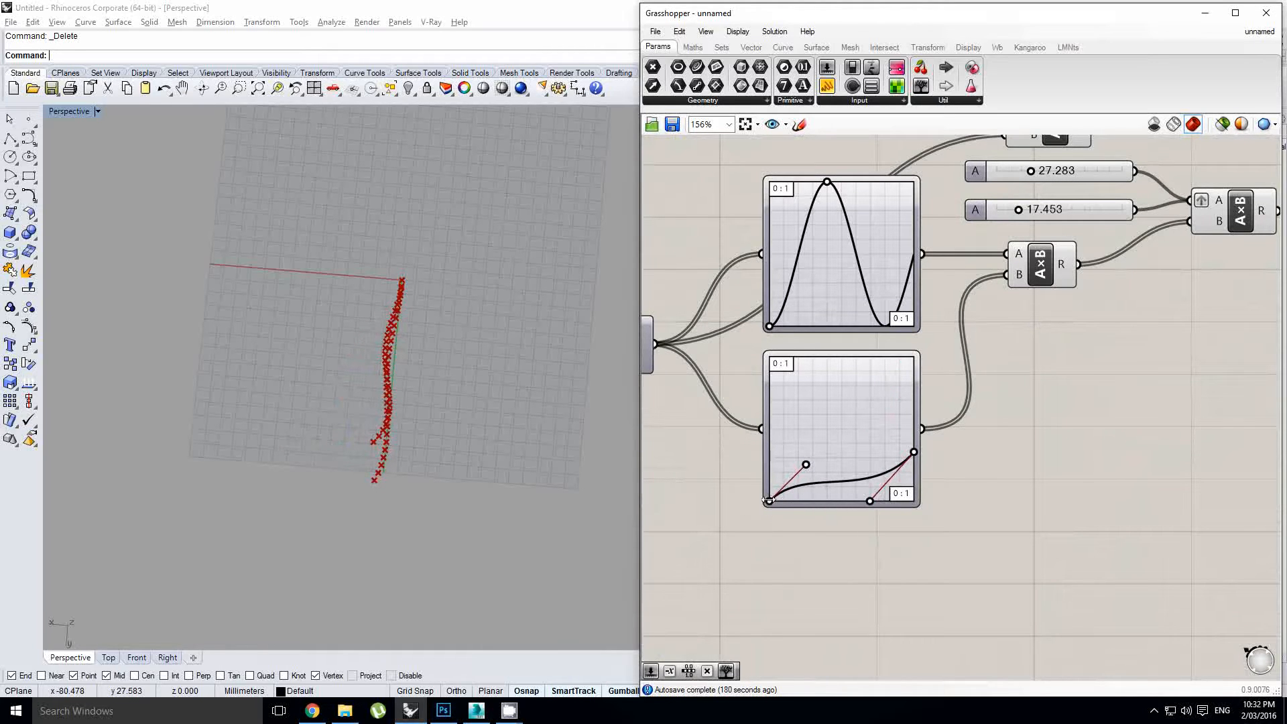
pyautogui.moveTo(769, 499); pyautogui.dragTo(868, 502)
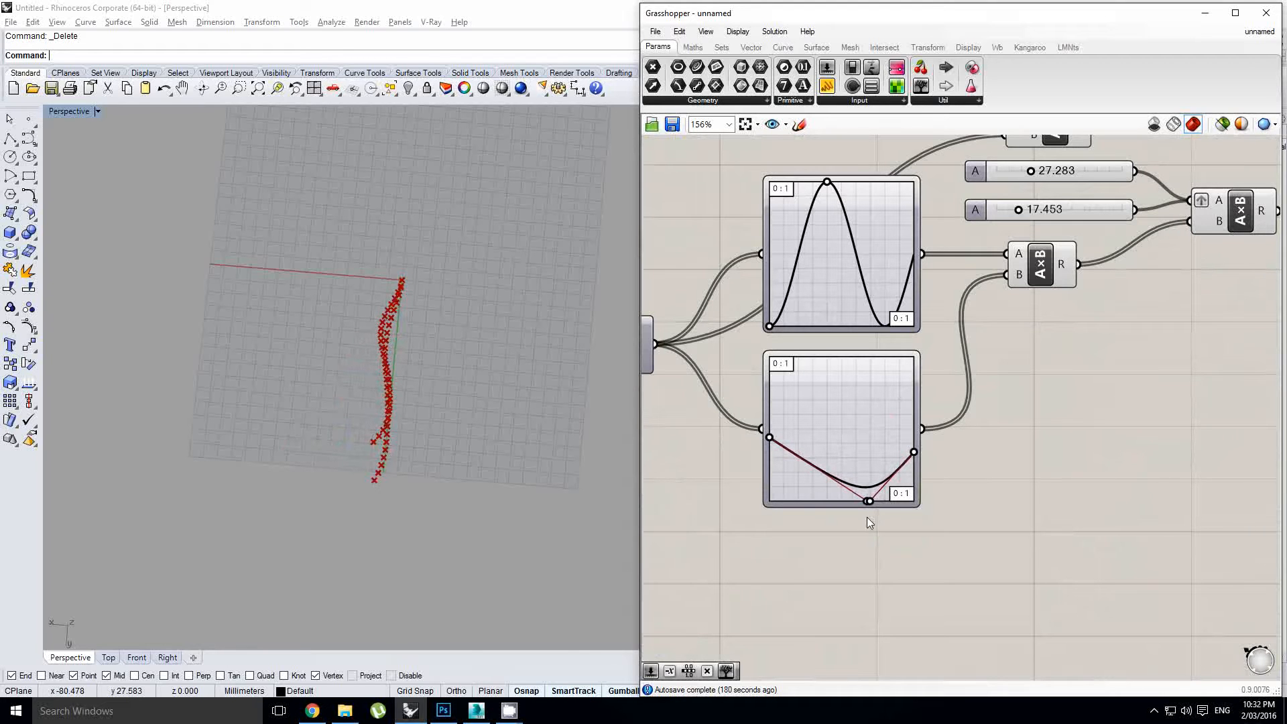
# Move the Construct Point component farther right to leave space after the X-coordinate Multiplication.
pyautogui.moveTo(758, 318); pyautogui.dragTo(738, 362, button='right')
pyautogui.moveTo(1060, 403); pyautogui.dragTo(827, 464, button='right')
pyautogui.moveTo(1188, 252); pyautogui.dragTo(983, 366, button='right')
pyautogui.moveTo(984, 371); pyautogui.dragTo(1105, 354)
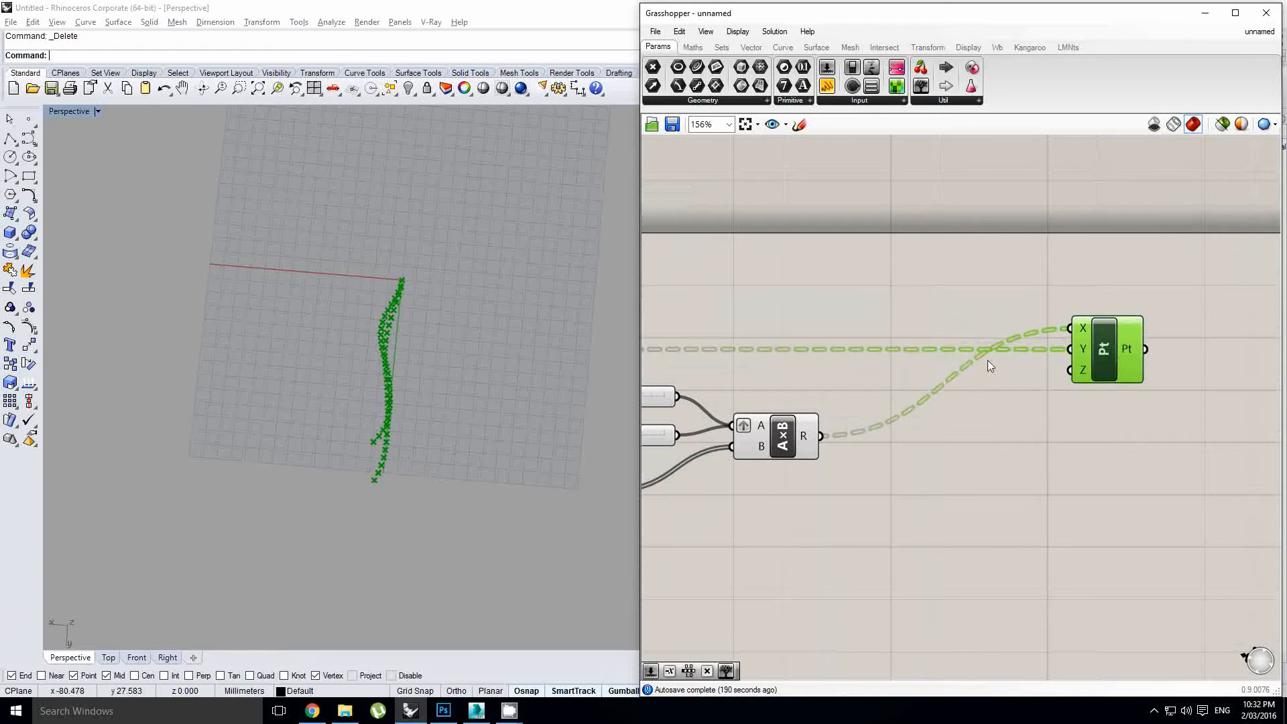
# Add an Addition component after the X-coordinate Multiplication and connect the Multiplication result to its B input.
pyautogui.click(866, 395)
pyautogui.doubleClick(871, 397)
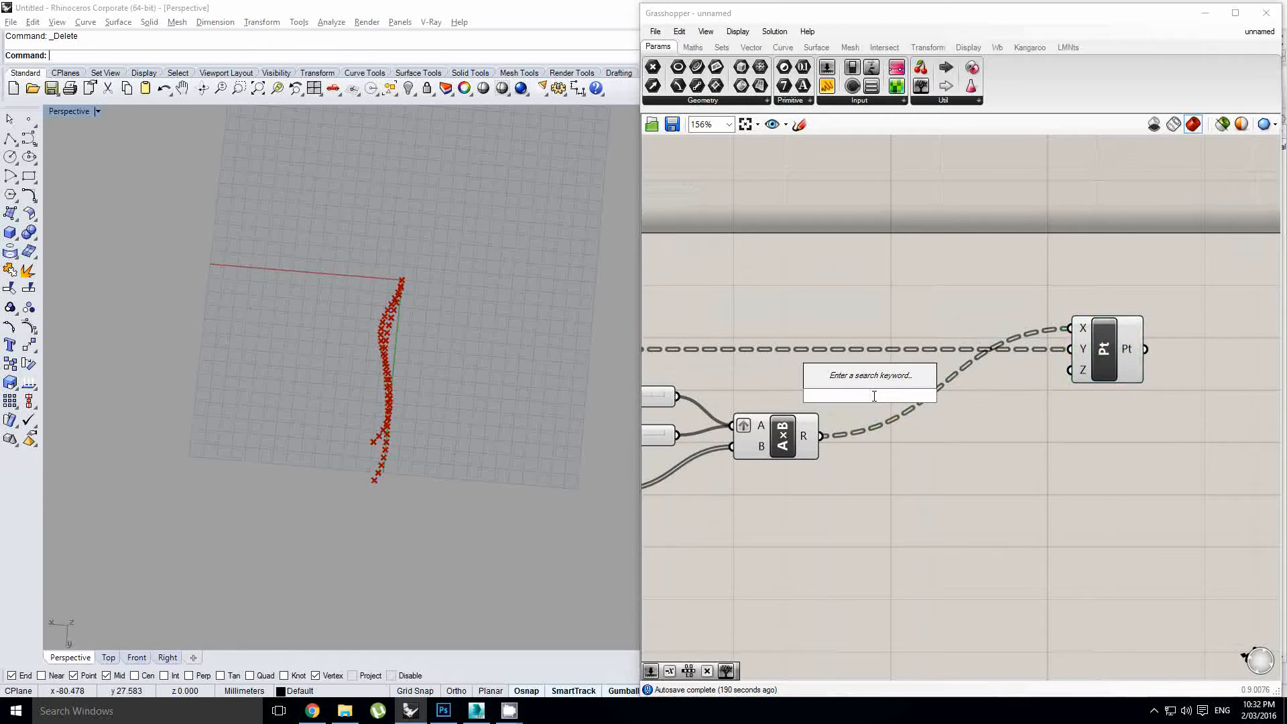
pyautogui.write('addition')
pyautogui.press('Return')
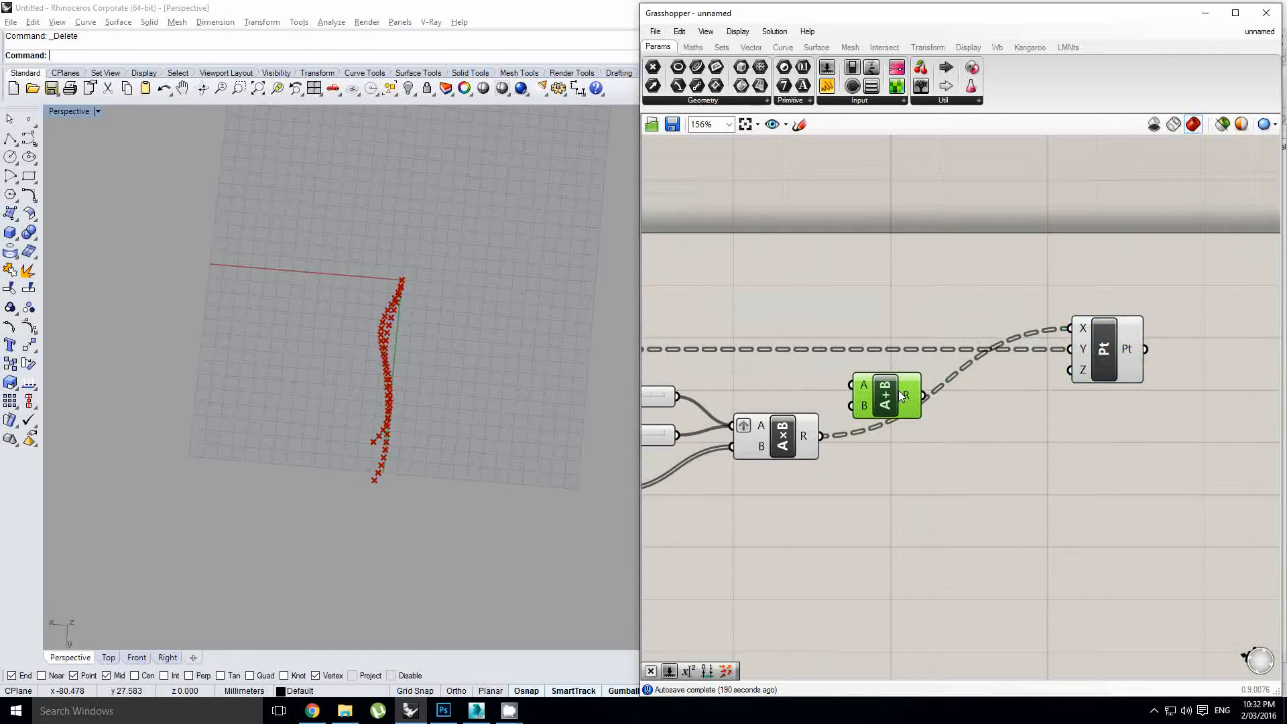
pyautogui.moveTo(890, 401); pyautogui.dragTo(941, 436)
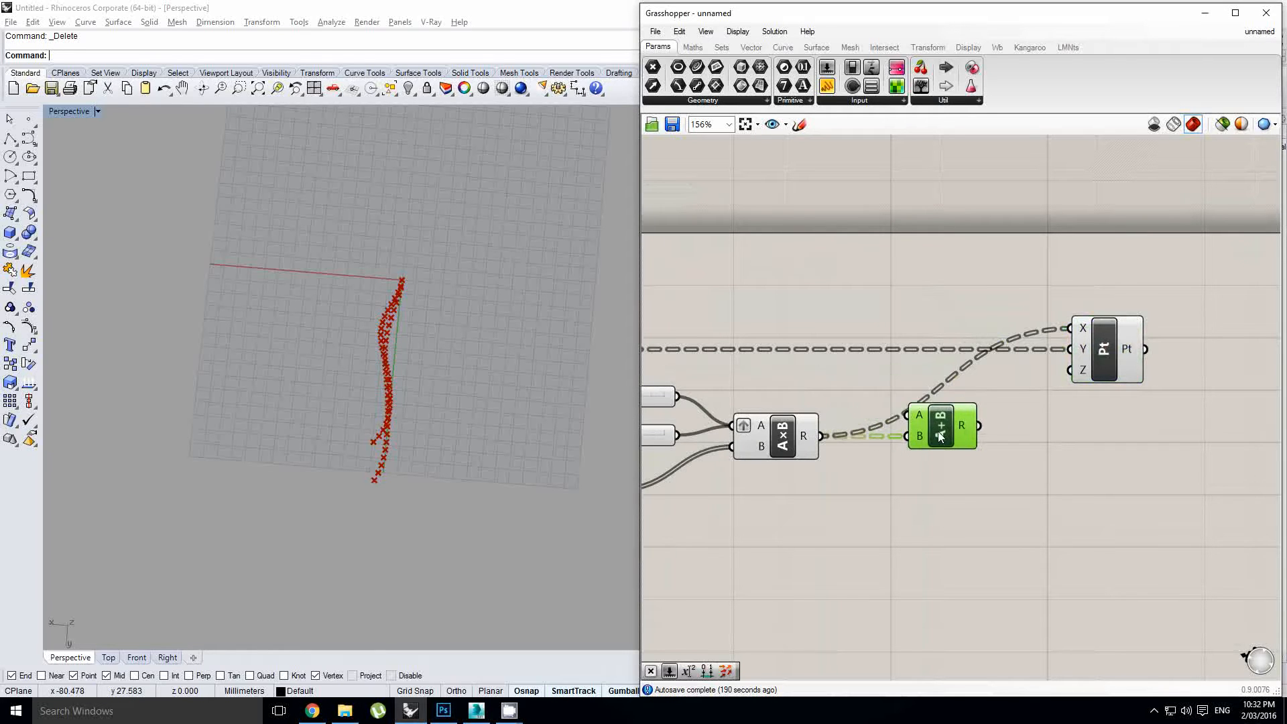
# Duplicate the 27.283 and 17.453 slider pair and place the copies above the X-coordinate Multiplication and Addition.
pyautogui.scroll(-1, 874, 431)
pyautogui.moveTo(705, 409); pyautogui.dragTo(916, 385, button='right')
pyautogui.scroll(1, 916, 385)
pyautogui.moveTo(891, 375); pyautogui.dragTo(894, 387)
pyautogui.moveTo(756, 343); pyautogui.dragTo(860, 353, button='right')
pyautogui.moveTo(814, 299); pyautogui.dragTo(814, 311)
pyautogui.moveTo(1076, 339); pyautogui.dragTo(851, 312, button='right')
pyautogui.moveTo(819, 409); pyautogui.dragTo(909, 239)
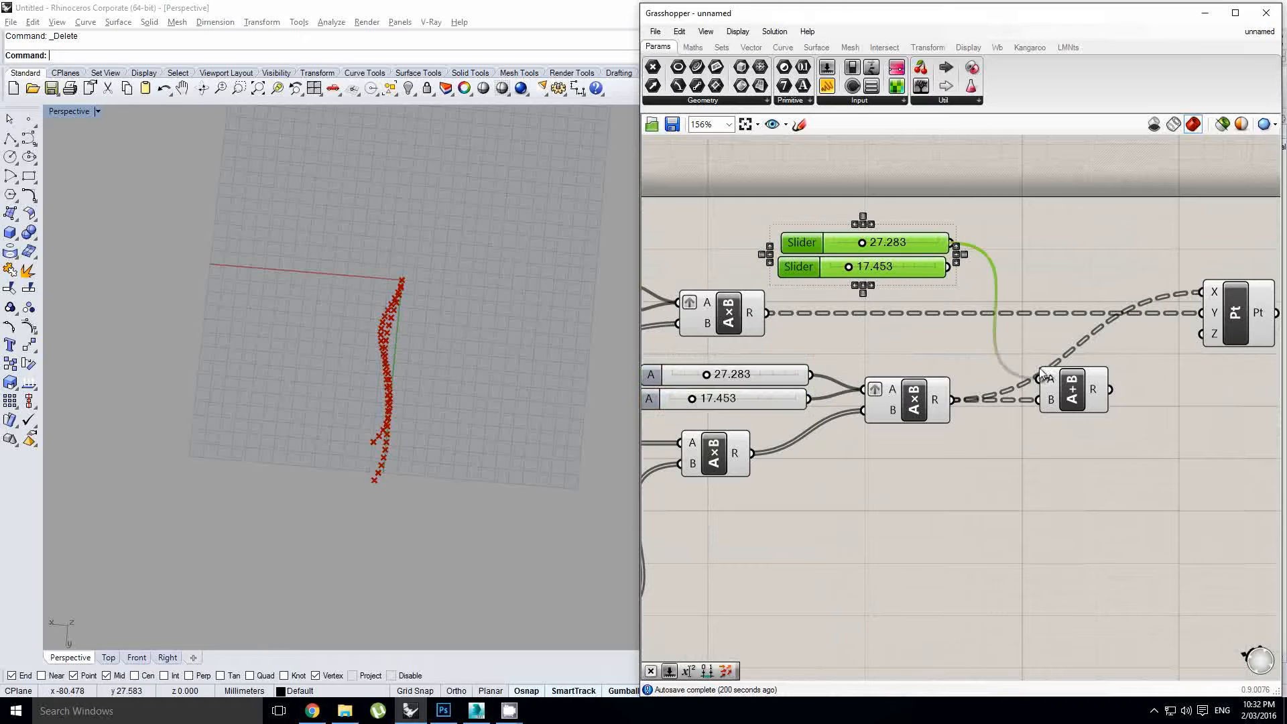
# Connect both duplicated sliders to the A input of the Addition component.
pyautogui.moveTo(1041, 370); pyautogui.dragTo(1041, 376)
pyautogui.moveTo(949, 267); pyautogui.dragTo(1046, 381)
pyautogui.moveTo(1046, 380); pyautogui.dragTo(976, 370, button='right')
pyautogui.scroll(1, 976, 369)
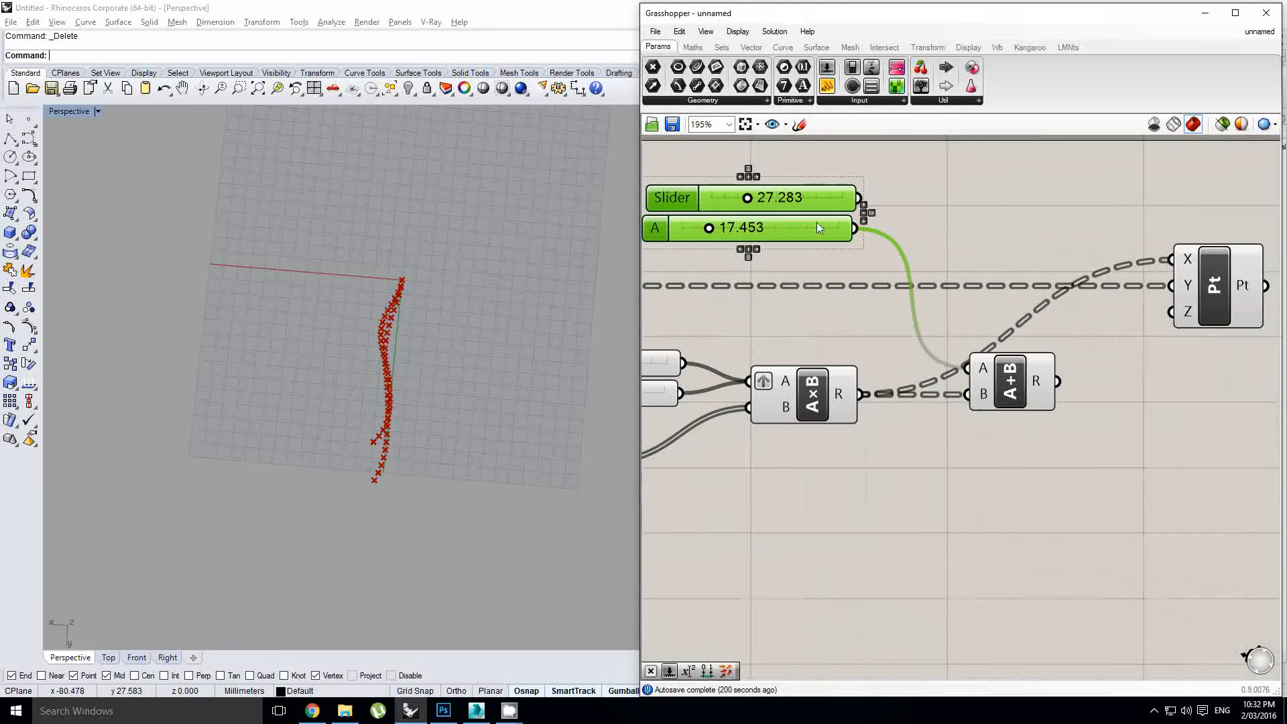
pyautogui.moveTo(860, 200); pyautogui.dragTo(968, 368)
pyautogui.keyDown('shift'); pyautogui.moveTo(856, 229); pyautogui.dragTo(983, 374); pyautogui.keyUp('shift')
# Graft the Addition's A input and connect its result to the X input of Construct Point.
pyautogui.rightClick(983, 373)
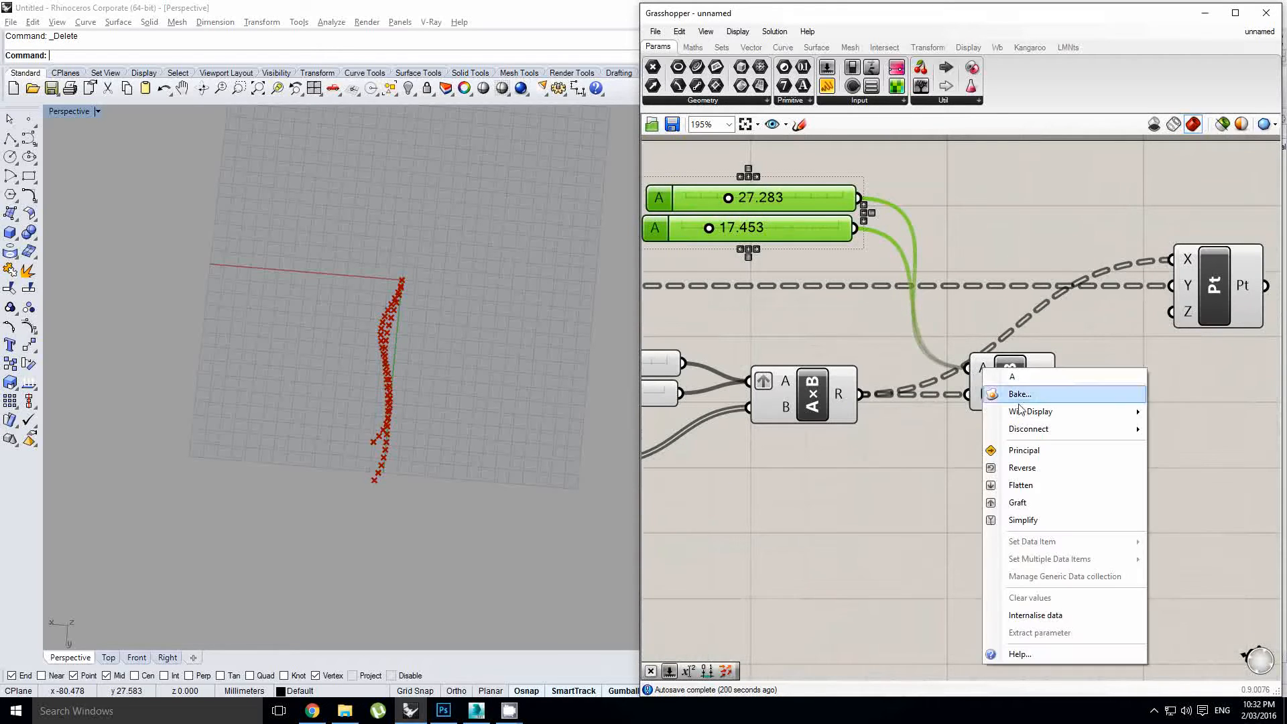
pyautogui.click(1040, 496)
pyautogui.moveTo(1094, 368); pyautogui.dragTo(1056, 381, button='right')
pyautogui.click(1056, 381)
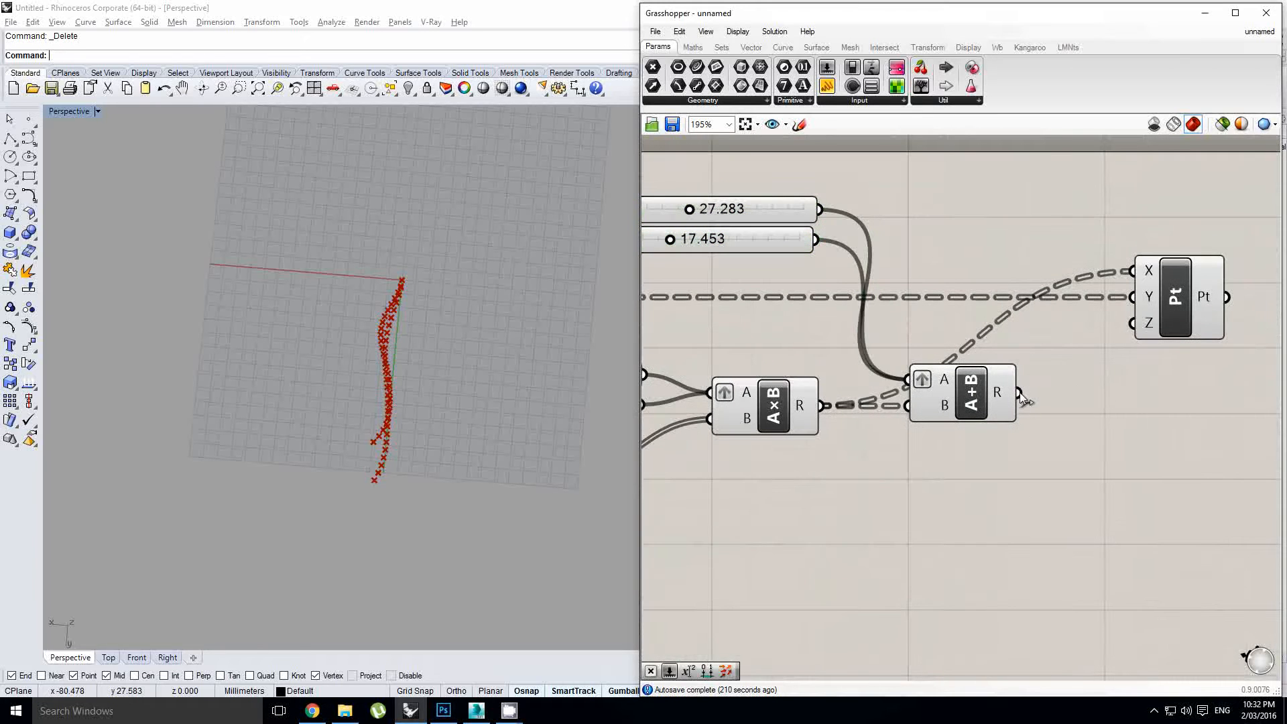
pyautogui.moveTo(1076, 362); pyautogui.dragTo(1126, 281)
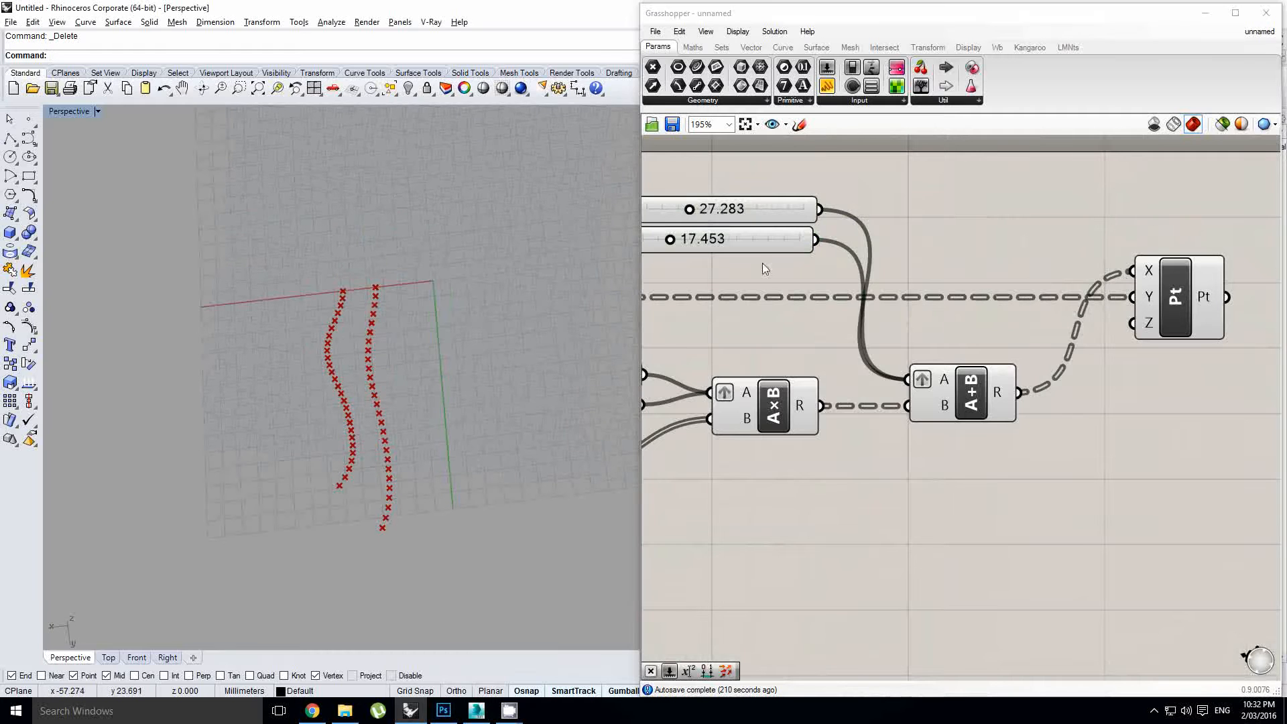
# Set the two sliders feeding the X-coordinate Multiplication to 35.497 and 23.220.
pyautogui.moveTo(762, 268); pyautogui.dragTo(1051, 346, button='right')
pyautogui.moveTo(955, 401); pyautogui.dragTo(1023, 330, button='right')
pyautogui.scroll(4, 852, 415)
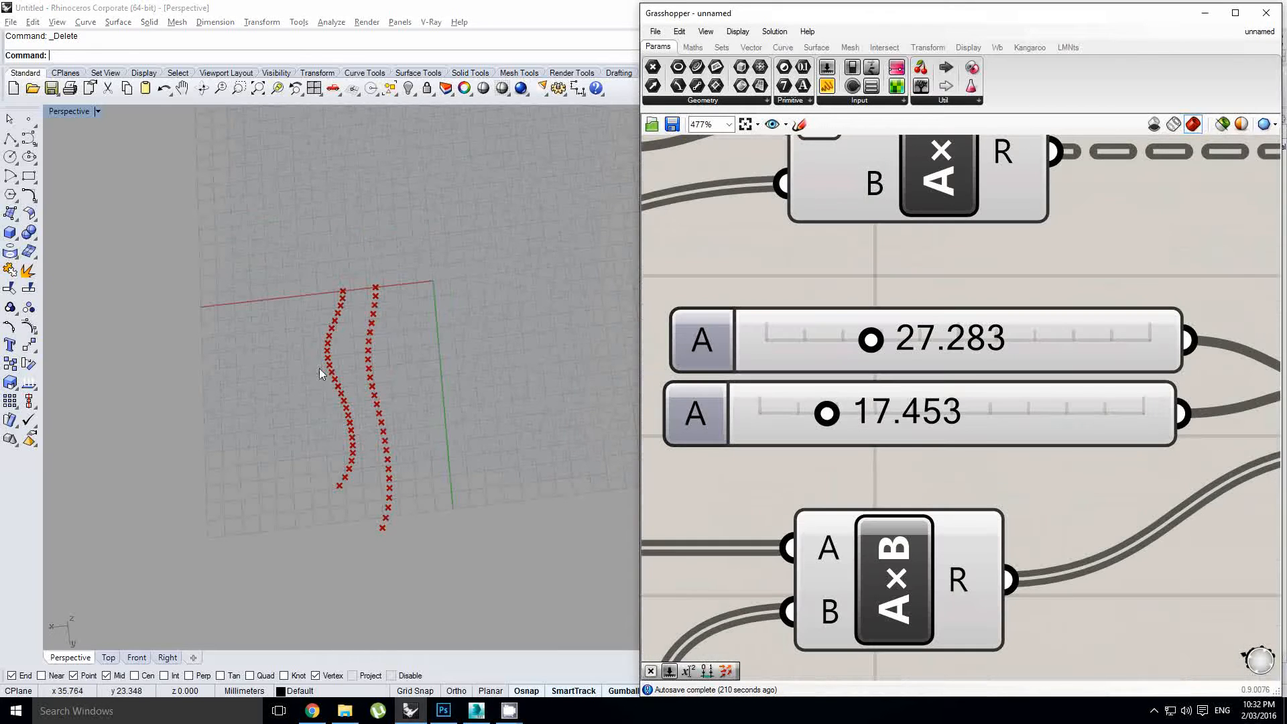
pyautogui.moveTo(319, 368); pyautogui.dragTo(395, 271, button='right')
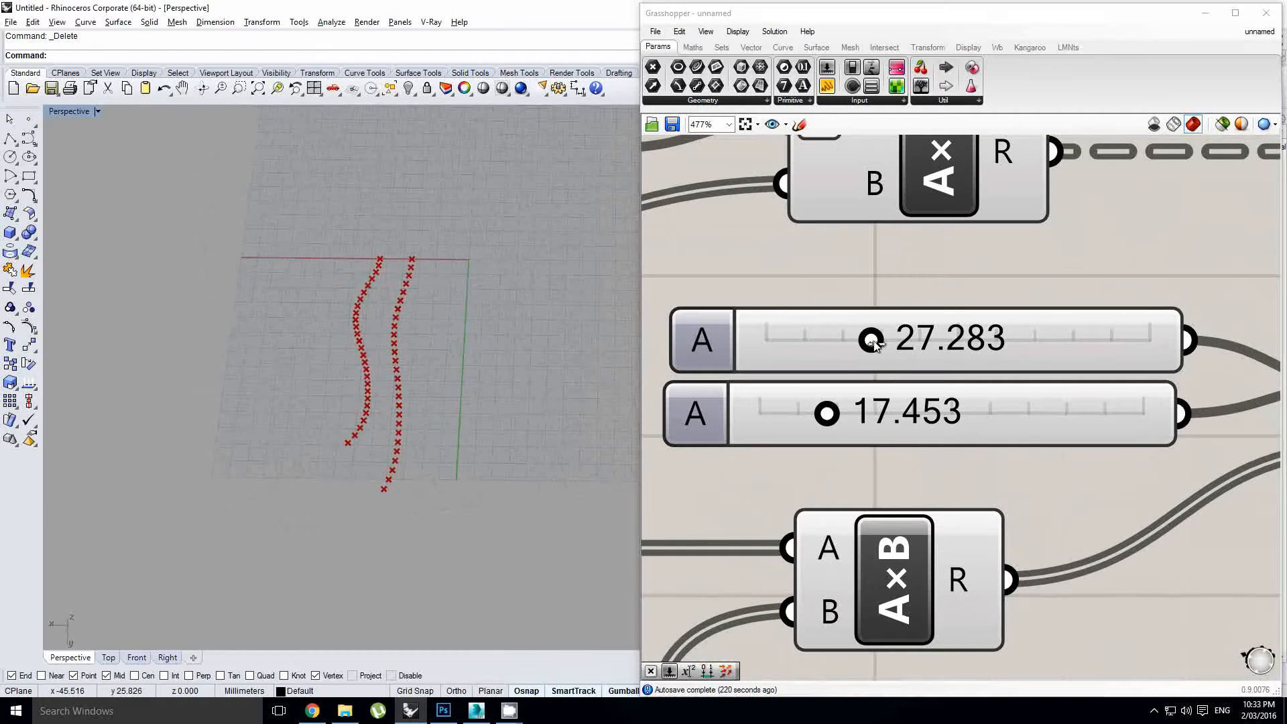
pyautogui.moveTo(875, 343); pyautogui.dragTo(903, 353)
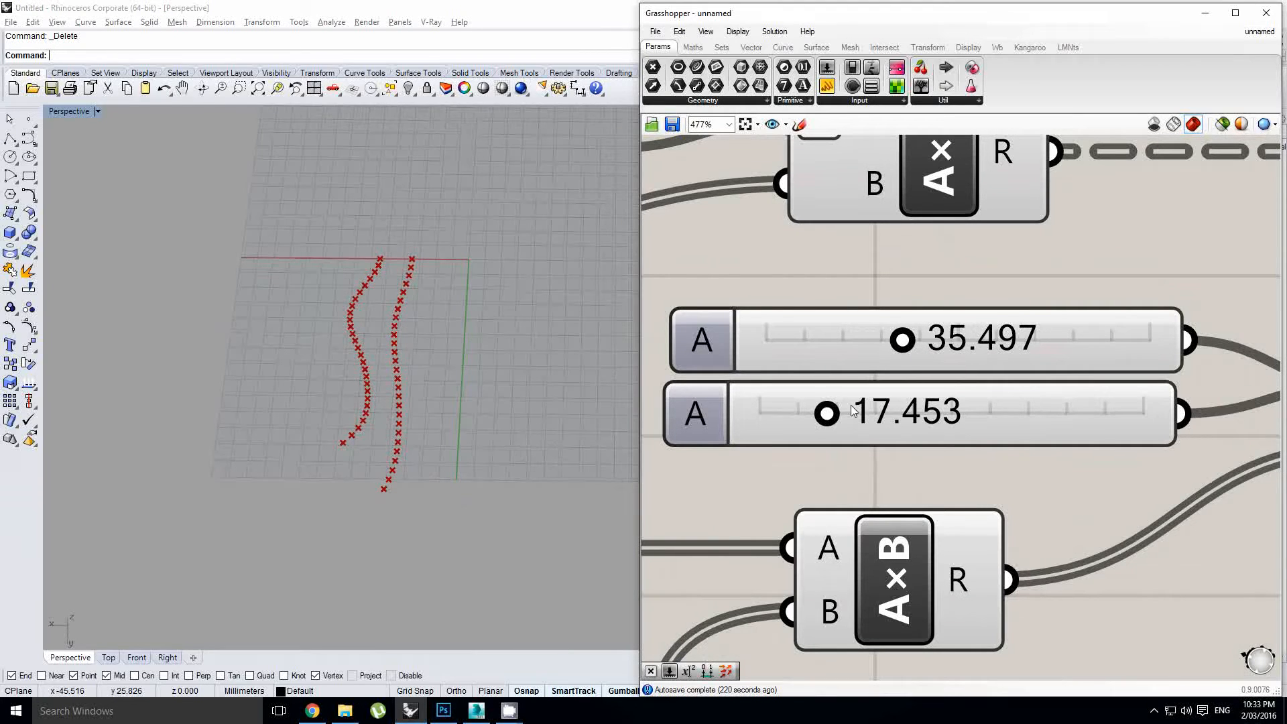
pyautogui.moveTo(827, 413); pyautogui.dragTo(850, 413)
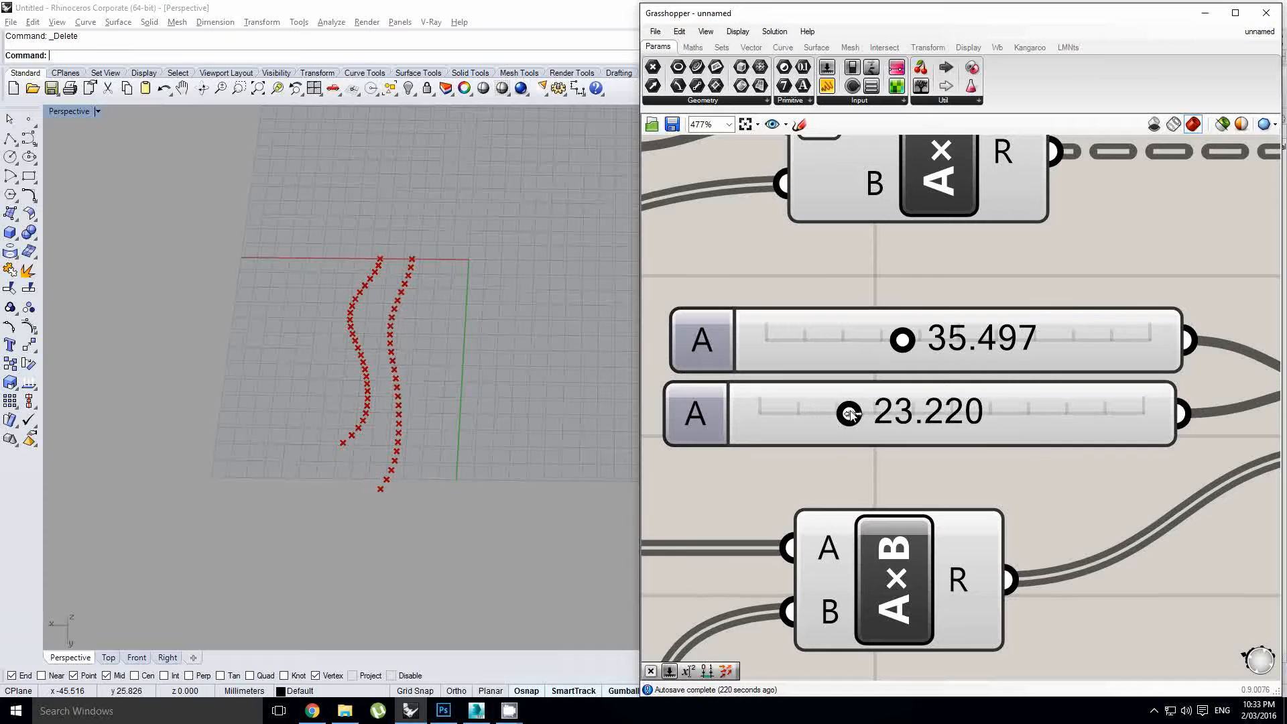
pyautogui.keyDown('shift'); pyautogui.moveTo(523, 452); pyautogui.dragTo(516, 469, button='right'); pyautogui.keyUp('shift')
pyautogui.scroll(-2, 933, 269)
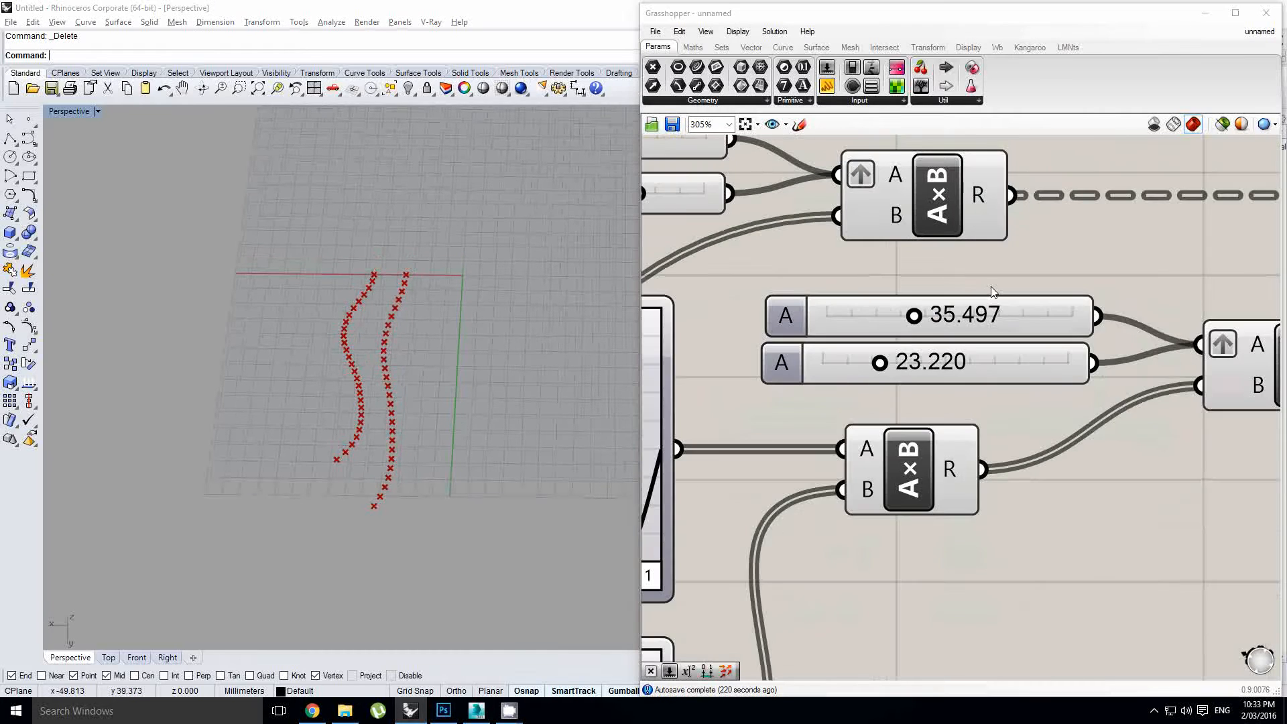
# Move the Y-coordinate Multiplication directly above the Addition component.
pyautogui.moveTo(995, 290); pyautogui.dragTo(878, 326, button='right')
pyautogui.scroll(-3, 877, 326)
pyautogui.moveTo(998, 316); pyautogui.dragTo(943, 330, button='right')
pyautogui.scroll(-2, 972, 318)
pyautogui.rightClick(973, 320)
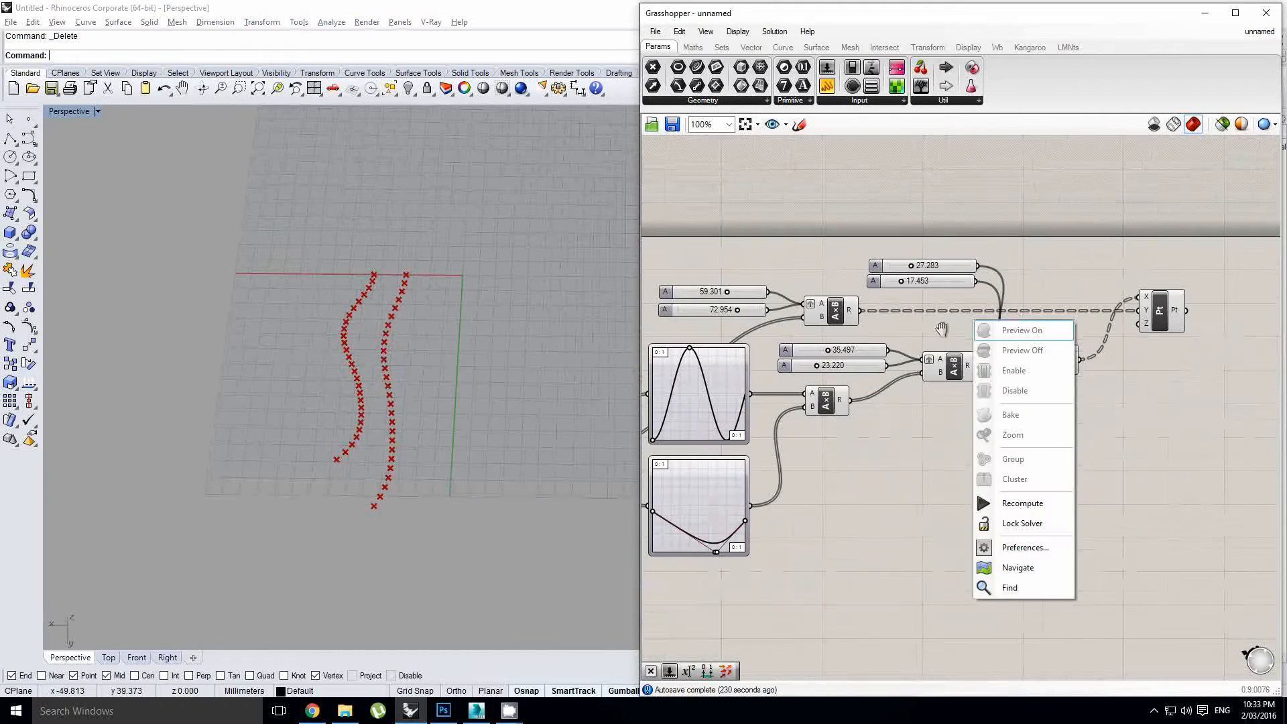
pyautogui.moveTo(824, 317); pyautogui.dragTo(1059, 322)
# Stack the three slider pairs in one column, ordered Y multiplier, X multiplier and Addition values.
pyautogui.moveTo(788, 327); pyautogui.dragTo(862, 292)
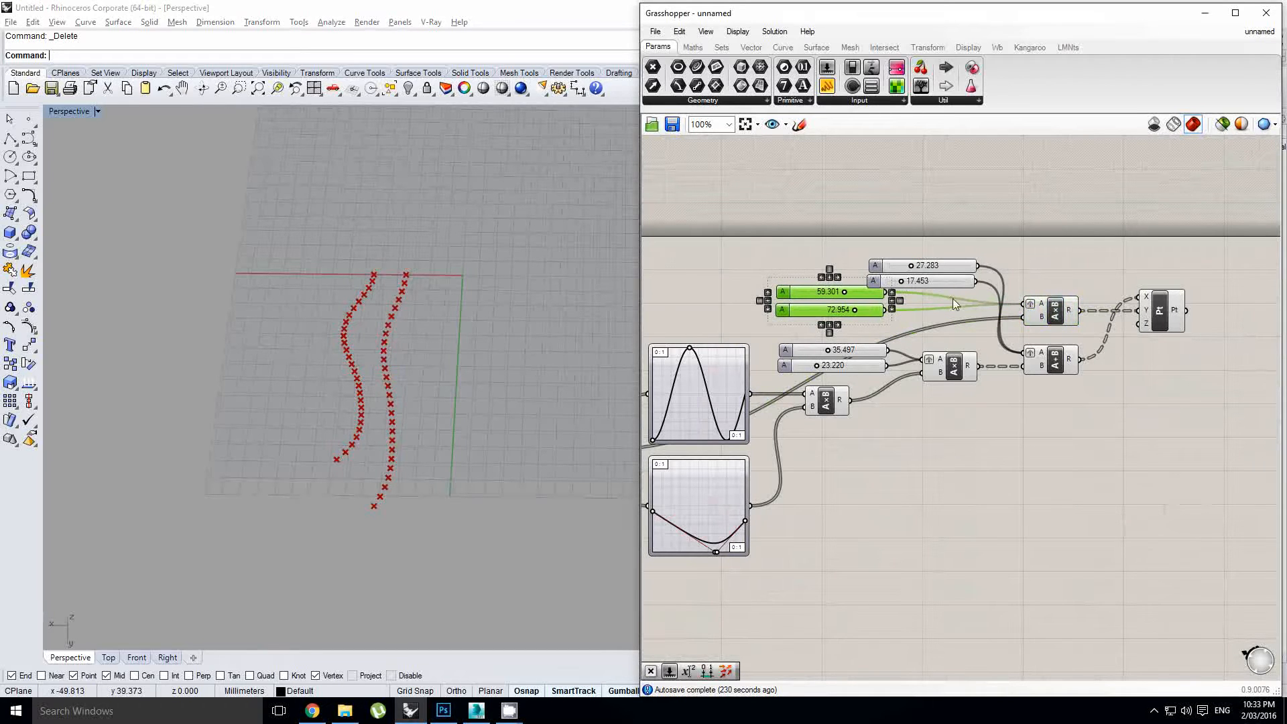
pyautogui.moveTo(954, 299); pyautogui.dragTo(875, 274)
pyautogui.moveTo(860, 366); pyautogui.dragTo(868, 284)
pyautogui.click(911, 299)
pyautogui.scroll(1, 911, 299)
pyautogui.moveTo(886, 377); pyautogui.dragTo(803, 182)
pyautogui.click(829, 205)
pyautogui.click(949, 274)
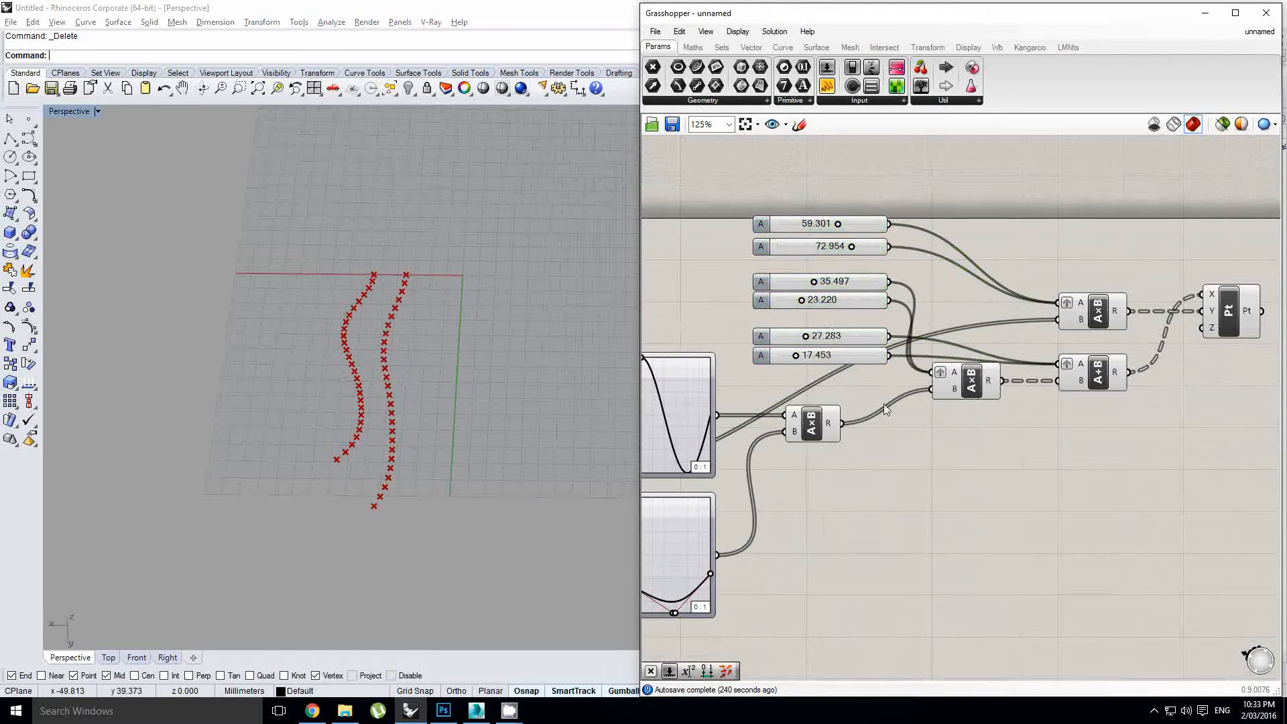
# Duplicate the lower Bezier graph mapper and place the copy below it, still fed by the Range.
pyautogui.moveTo(896, 376); pyautogui.dragTo(990, 323, button='right')
pyautogui.click(913, 385)
pyautogui.scroll(-4, 915, 444)
pyautogui.moveTo(896, 462); pyautogui.dragTo(936, 391, button='right')
pyautogui.scroll(2, 932, 397)
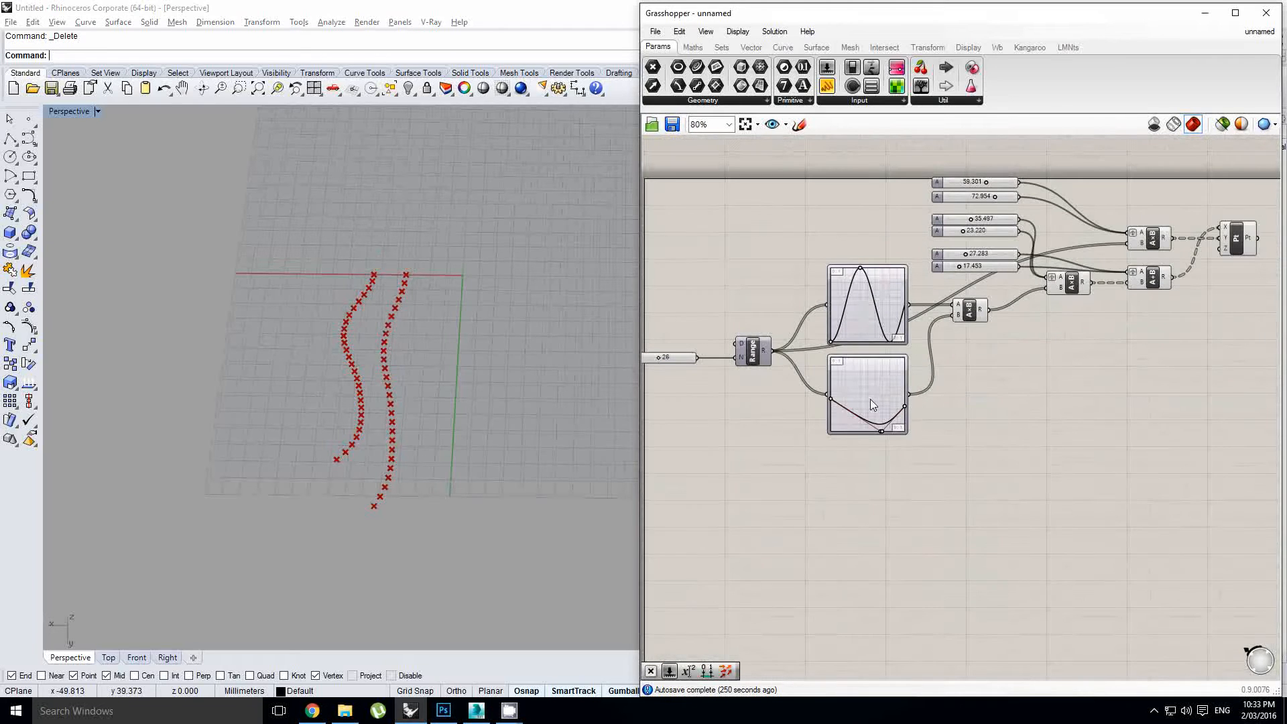
pyautogui.keyDown('alt'); pyautogui.moveTo(870, 400); pyautogui.dragTo(872, 493); pyautogui.keyUp('alt')
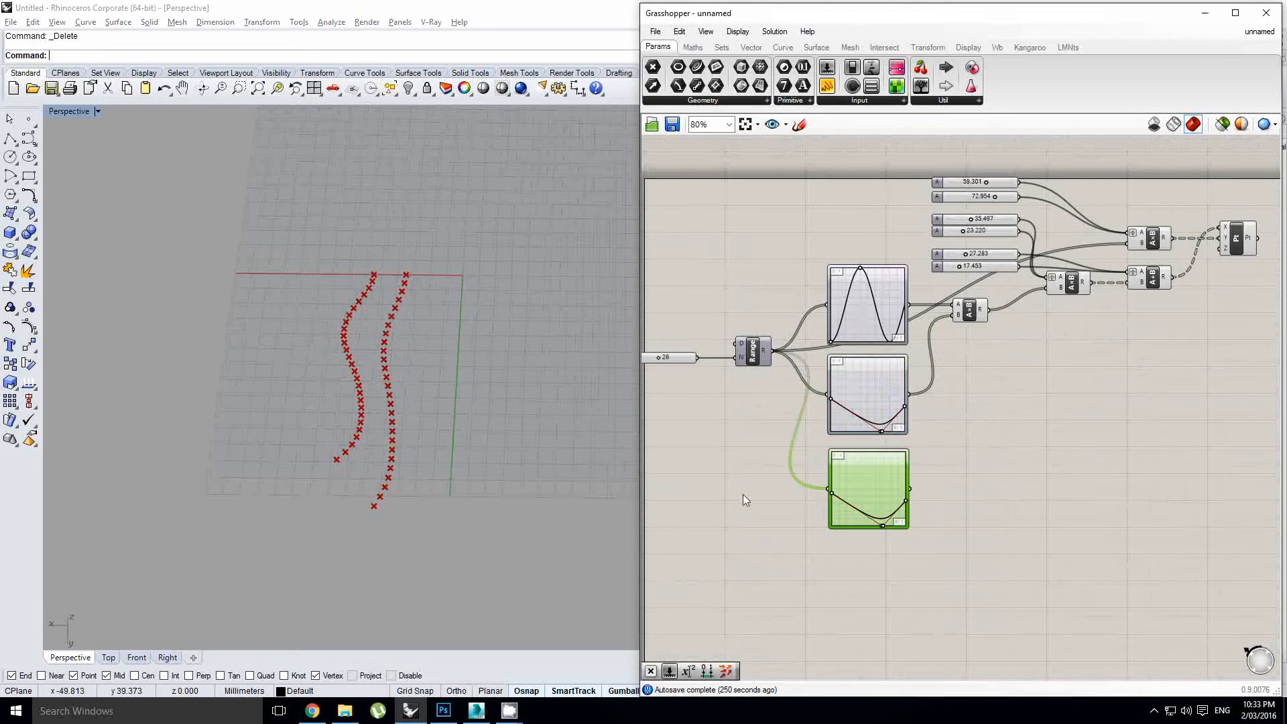
pyautogui.moveTo(935, 448); pyautogui.dragTo(910, 426, button='right')
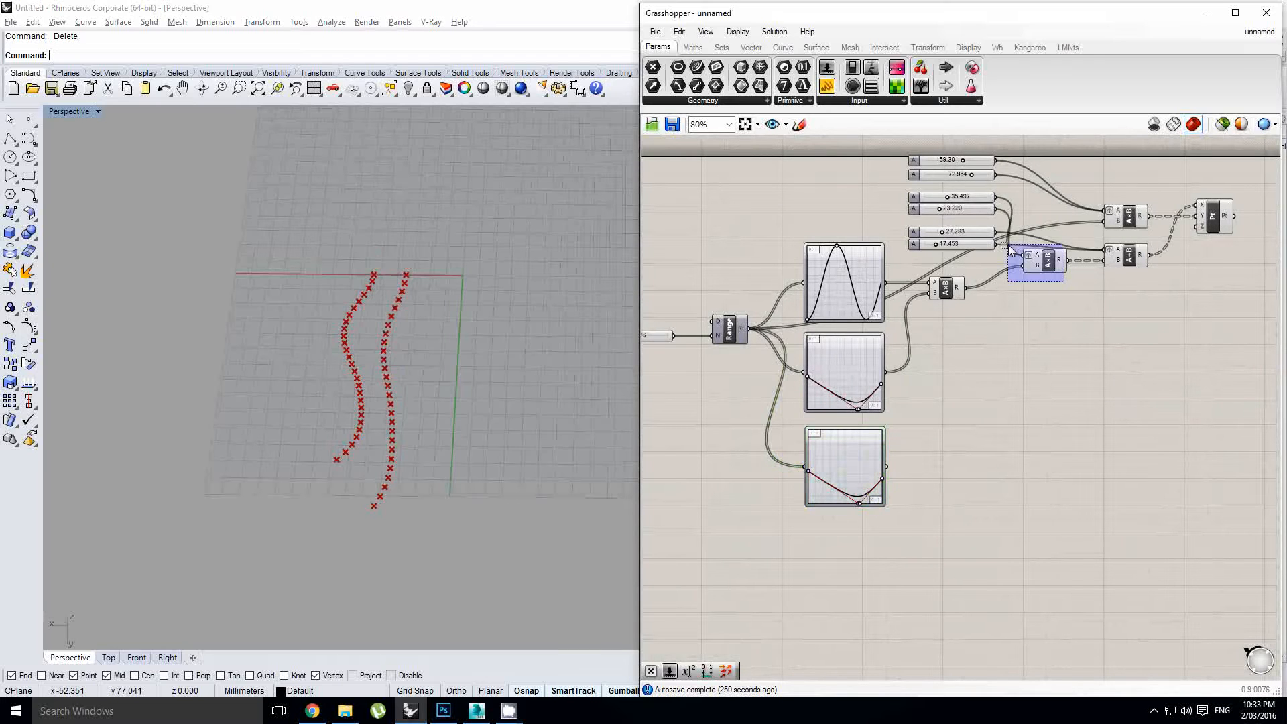
# Duplicate the grafted X-coordinate Multiplication with its 35.497 and 23.220 sliders and place the copies near the third graph mapper.
pyautogui.click(1049, 258)
pyautogui.keyDown('shift'); pyautogui.moveTo(994, 216); pyautogui.dragTo(968, 196); pyautogui.keyUp('shift')
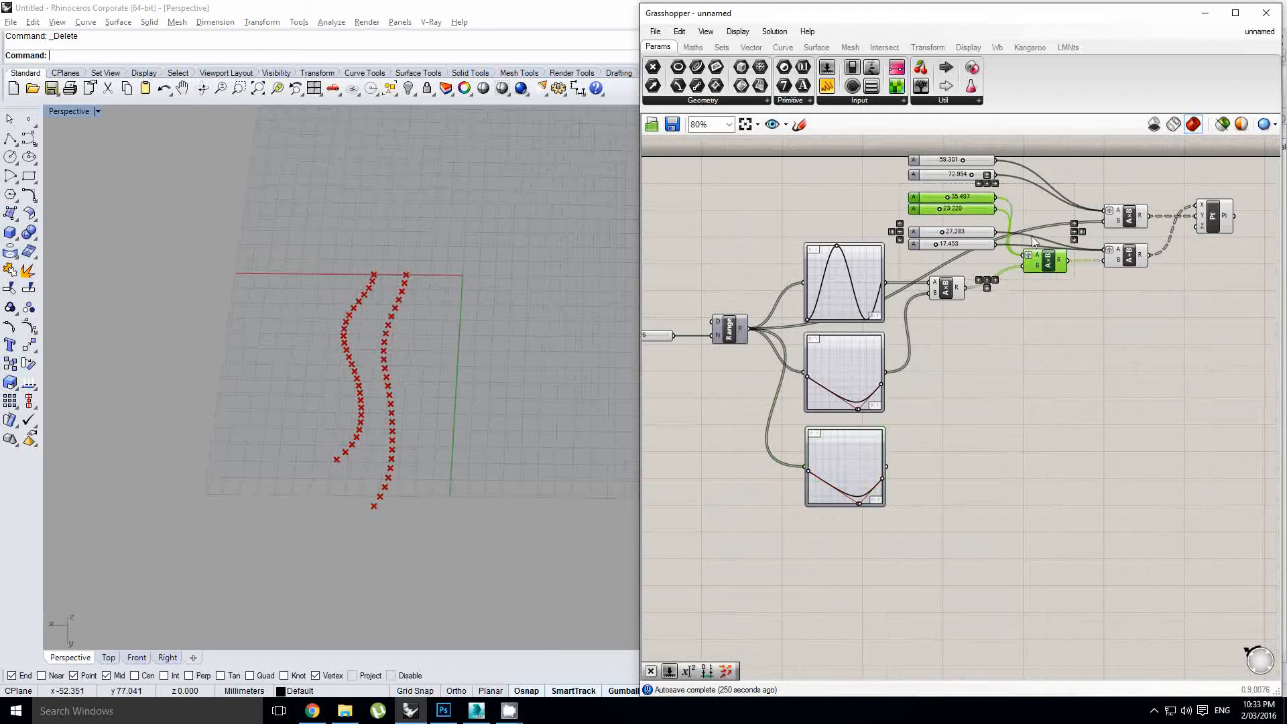
pyautogui.click(1044, 249)
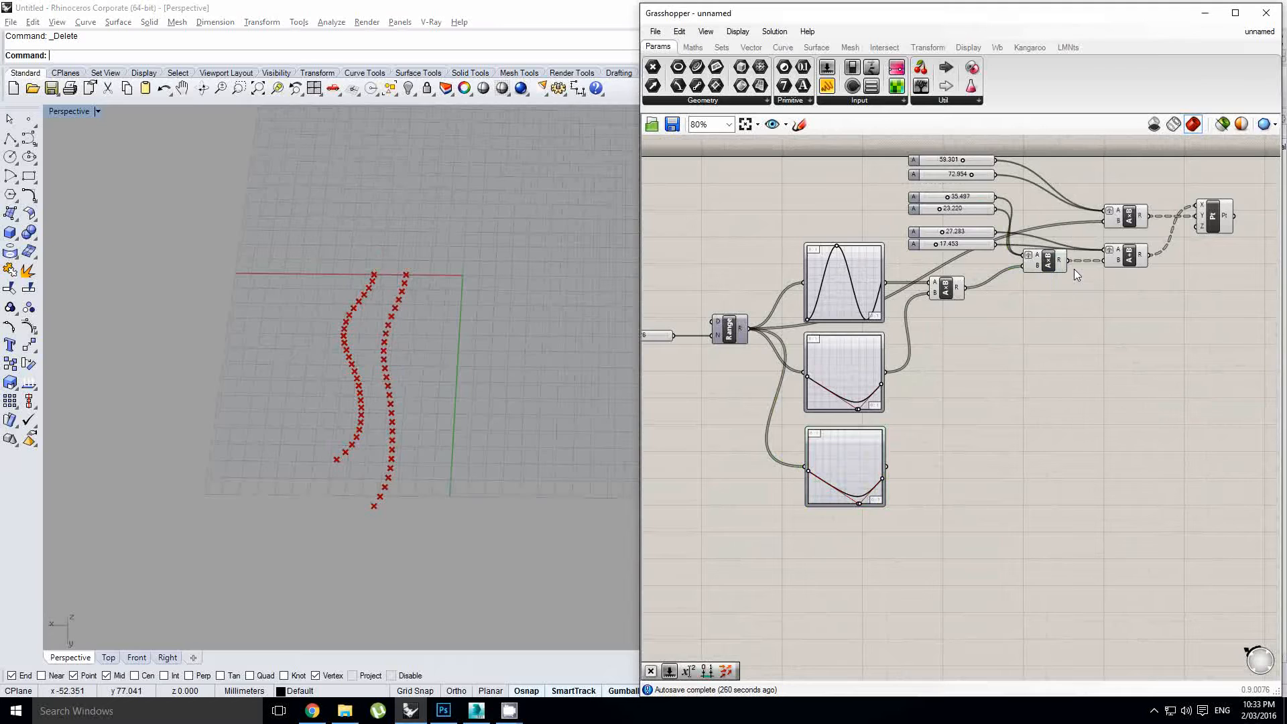
pyautogui.moveTo(1040, 255); pyautogui.dragTo(937, 525)
pyautogui.click(986, 492)
pyautogui.hotkey('ctrl', 'z')
pyautogui.scroll(1, 921, 486)
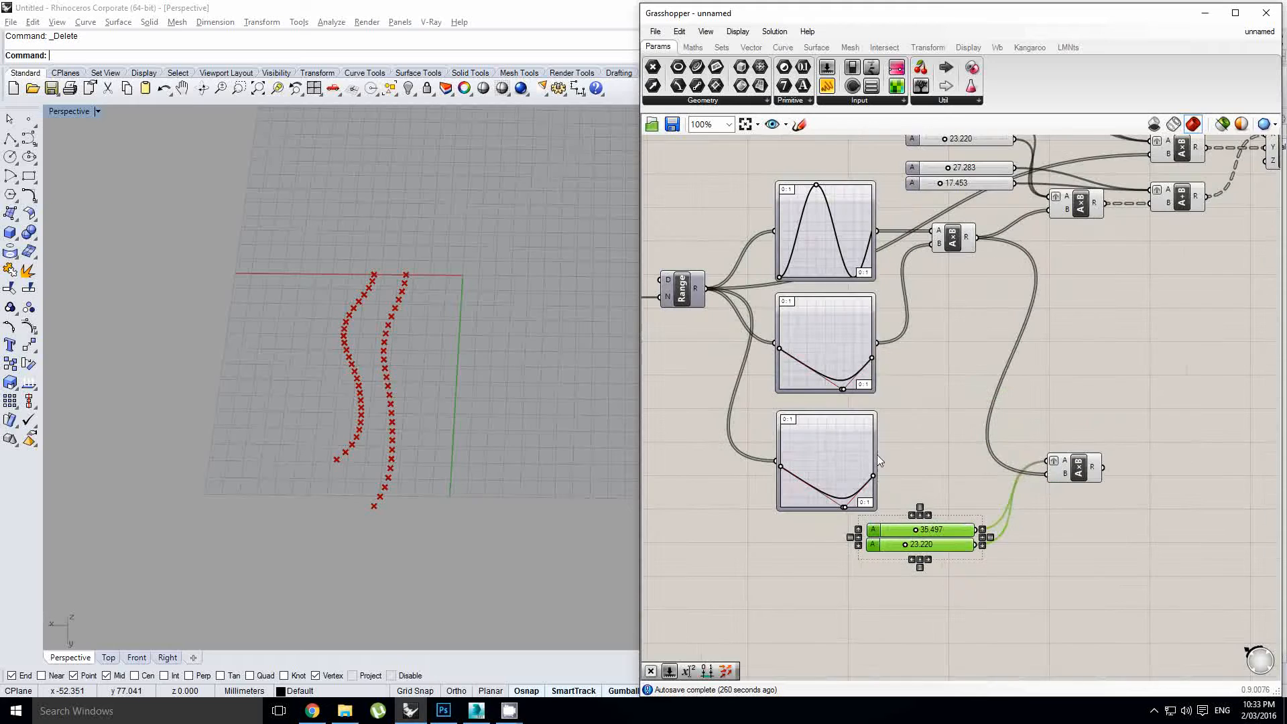
# Connect the third graph mapper to the copied Multiplication's B input and its result to Construct Point's Z input.
pyautogui.moveTo(880, 463); pyautogui.dragTo(1050, 473)
pyautogui.moveTo(1098, 410); pyautogui.dragTo(846, 451, button='right')
pyautogui.click(935, 429)
pyautogui.click(1036, 388)
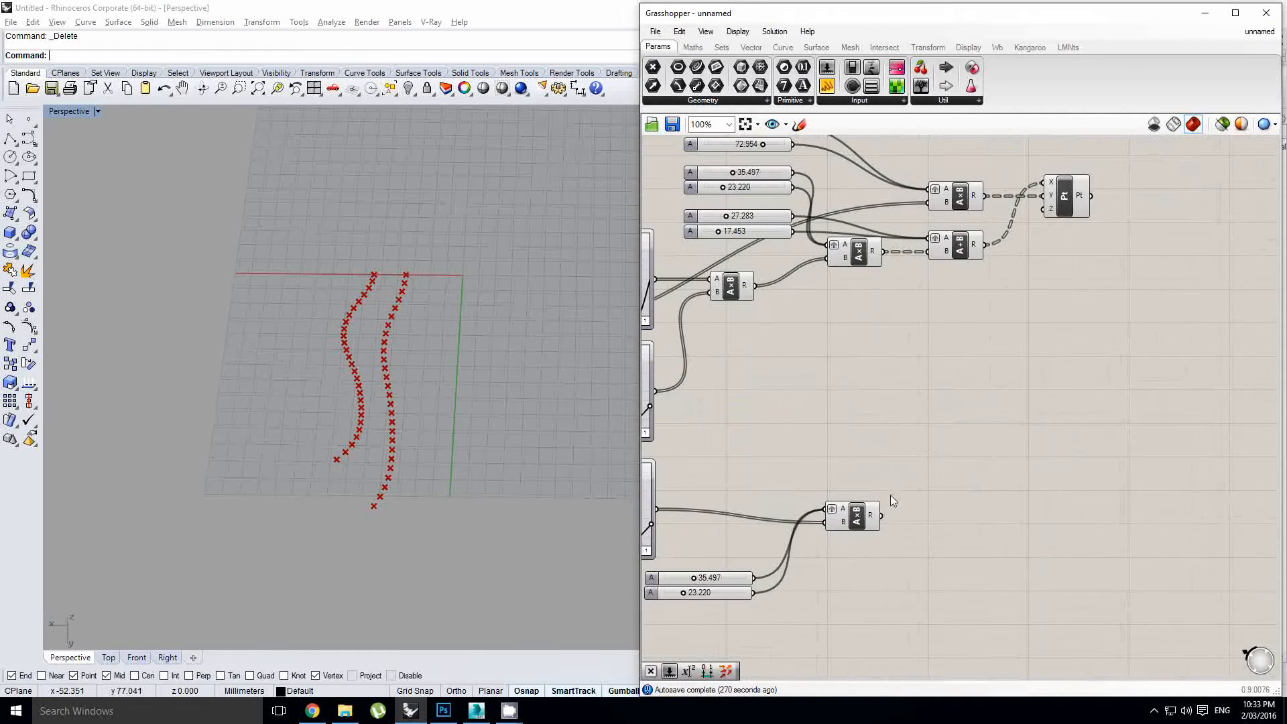
pyautogui.moveTo(881, 515); pyautogui.dragTo(1043, 209)
pyautogui.moveTo(590, 469); pyautogui.dragTo(454, 384, button='right')
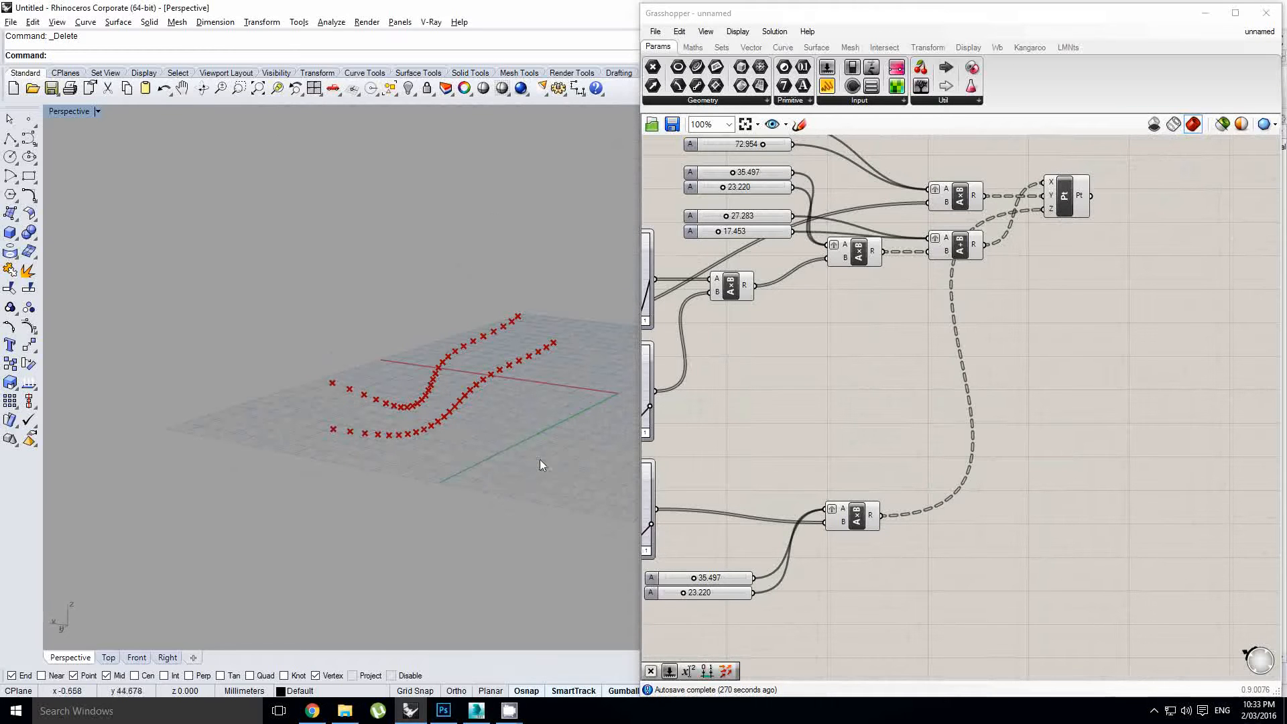
# Reshape the third Bezier graph mapper into a peak, with one handle on the upper edge and the other high on the right edge.
pyautogui.moveTo(769, 473); pyautogui.dragTo(991, 387, button='right')
pyautogui.scroll(1, 914, 416)
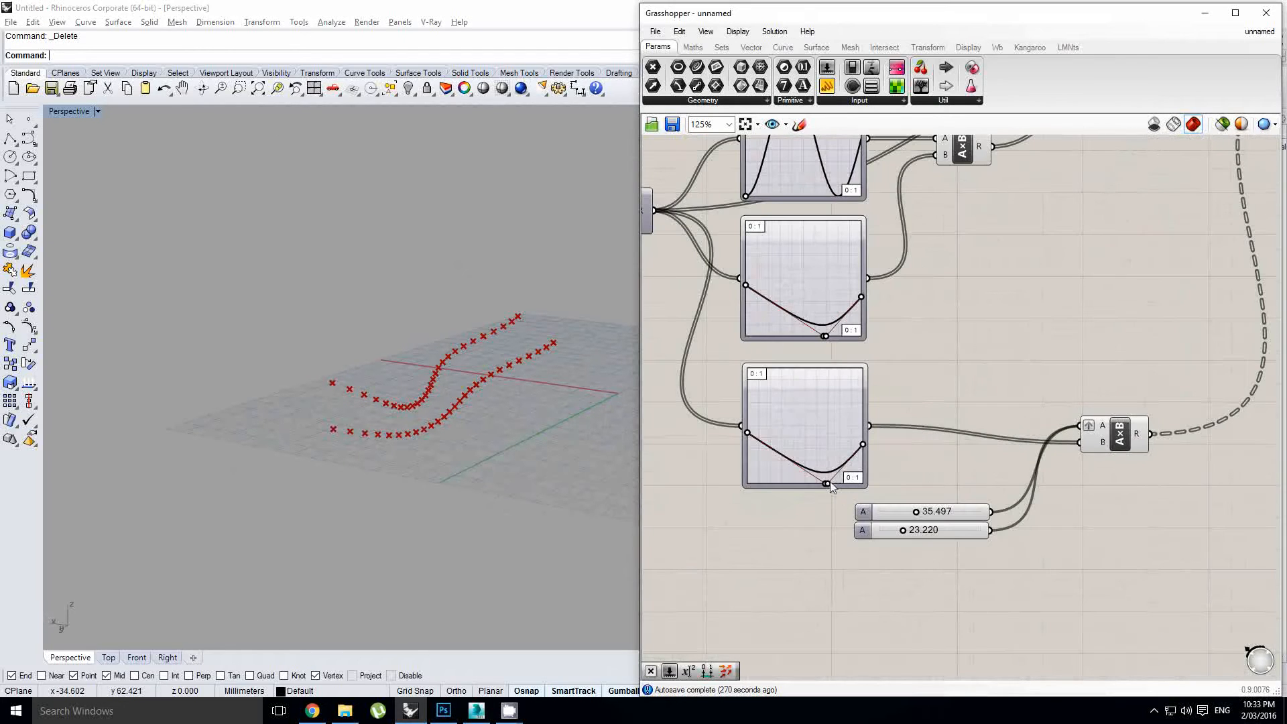
pyautogui.moveTo(828, 484); pyautogui.dragTo(816, 373)
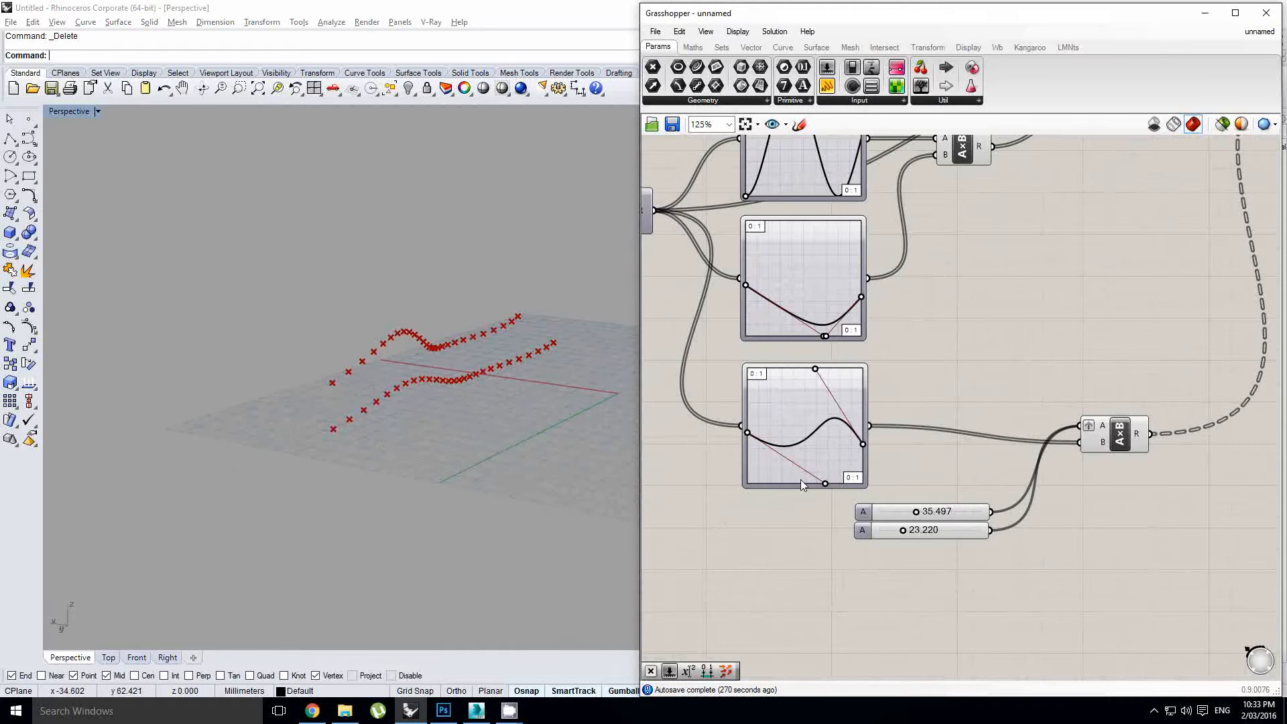
pyautogui.moveTo(825, 484); pyautogui.dragTo(801, 369)
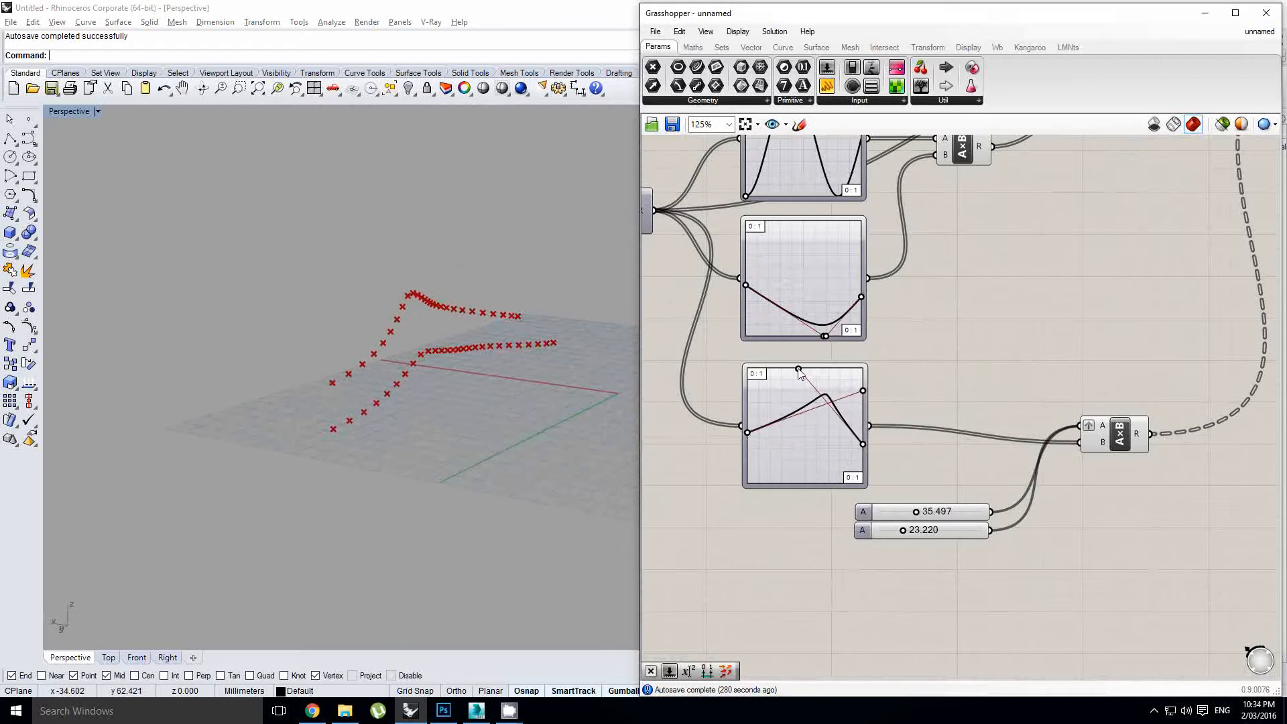
pyautogui.moveTo(429, 362); pyautogui.dragTo(583, 379, button='right')
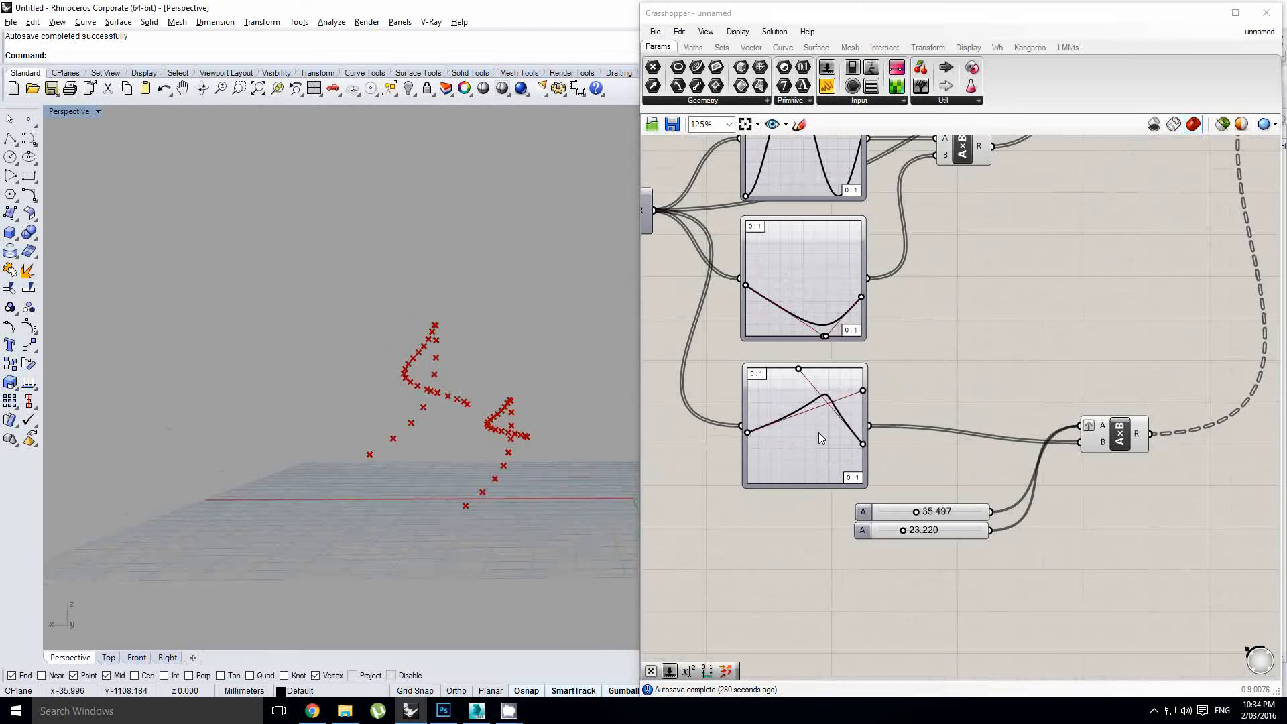
pyautogui.moveTo(1006, 420); pyautogui.dragTo(1005, 416, button='right')
pyautogui.moveTo(520, 401); pyautogui.dragTo(589, 409, button='right')
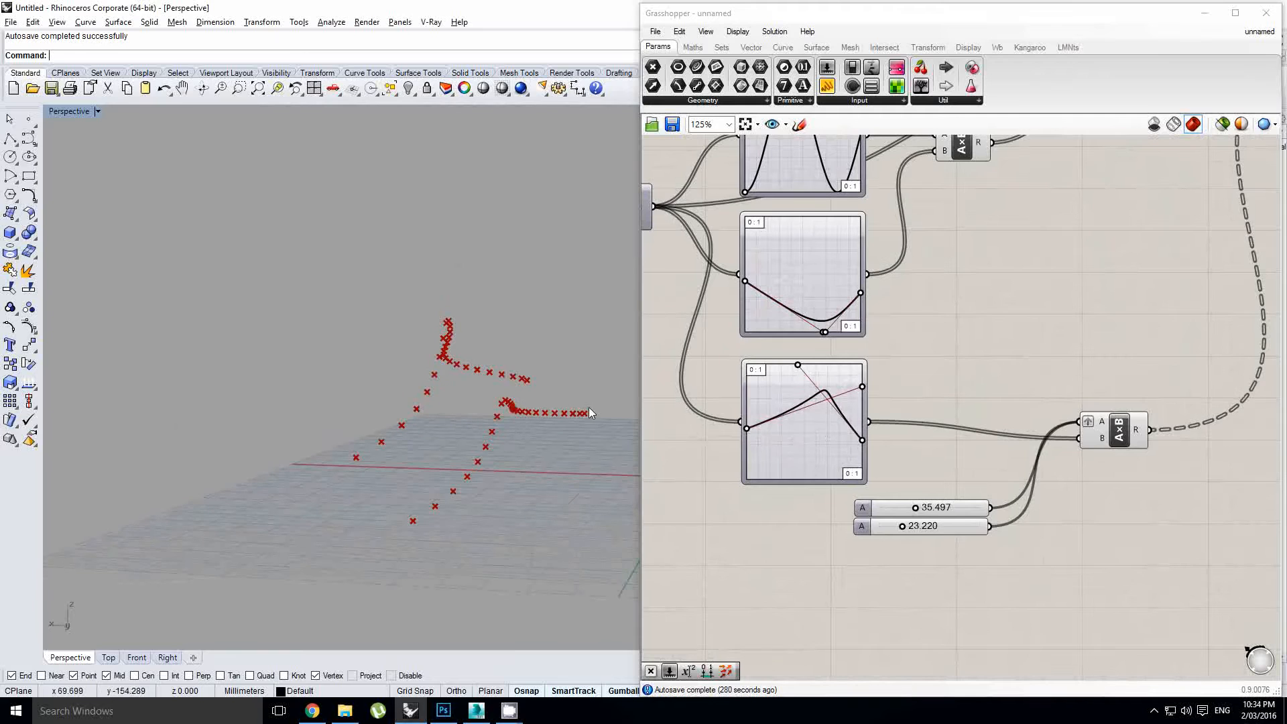
# Set the upper slider of the Z-coordinate Multiplication to 16.297.
pyautogui.moveTo(987, 495); pyautogui.dragTo(988, 488, button='right')
pyautogui.scroll(3, 929, 481)
pyautogui.moveTo(910, 496); pyautogui.dragTo(883, 496)
pyautogui.moveTo(462, 429); pyautogui.dragTo(499, 399, button='right')
pyautogui.moveTo(892, 502); pyautogui.dragTo(886, 501)
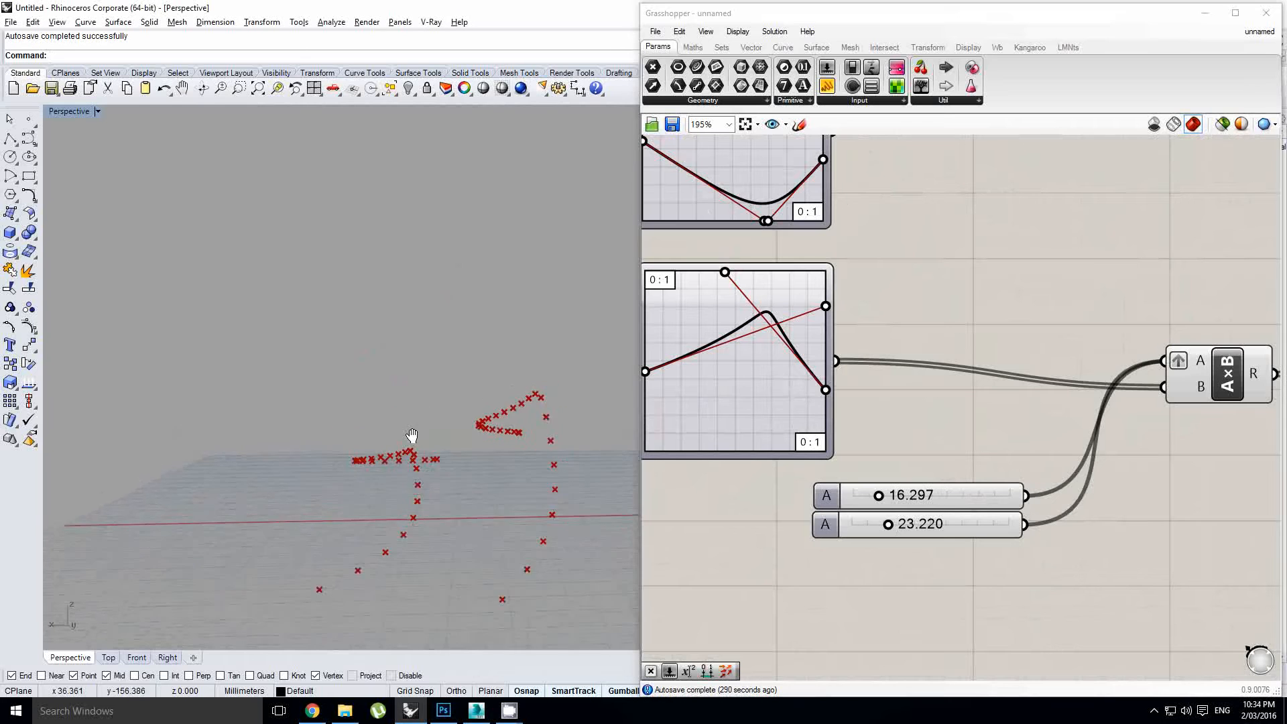
pyautogui.moveTo(416, 446); pyautogui.dragTo(442, 409, button='right')
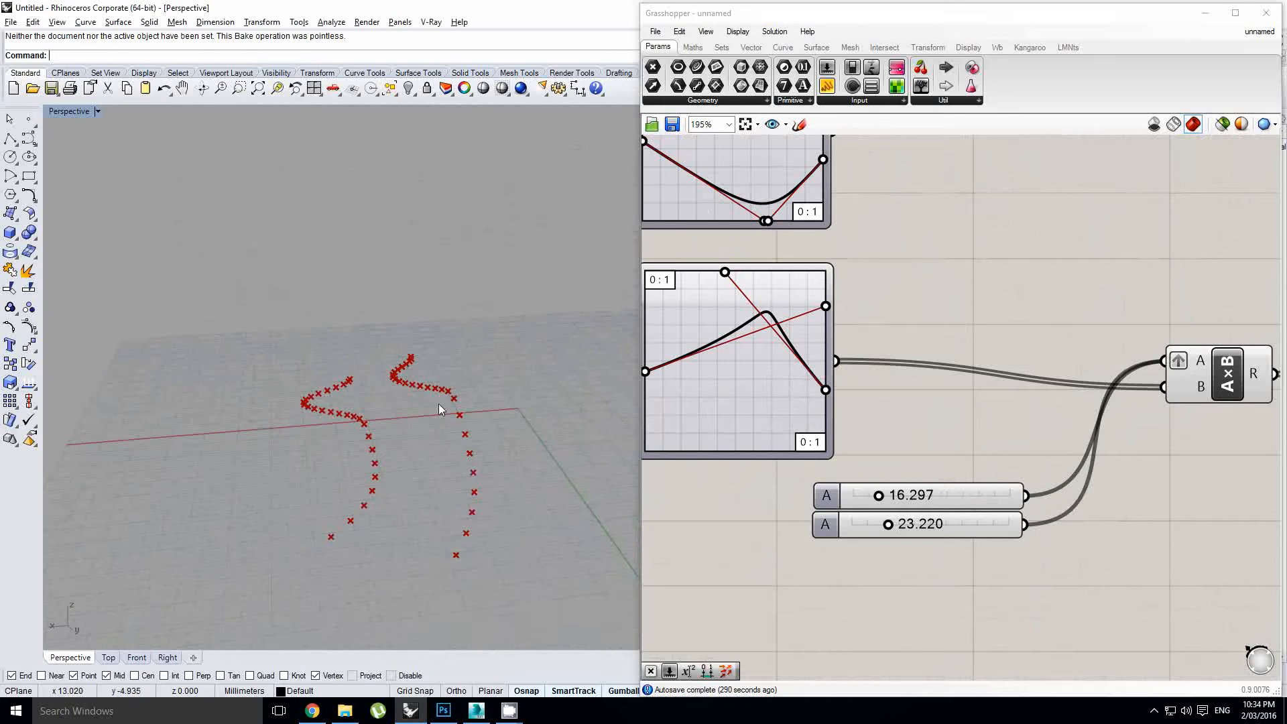
# Add an Interpolate curve component to the right of Construct Point.
pyautogui.scroll(-4, 1017, 374)
pyautogui.moveTo(1017, 374); pyautogui.dragTo(1080, 378, button='right')
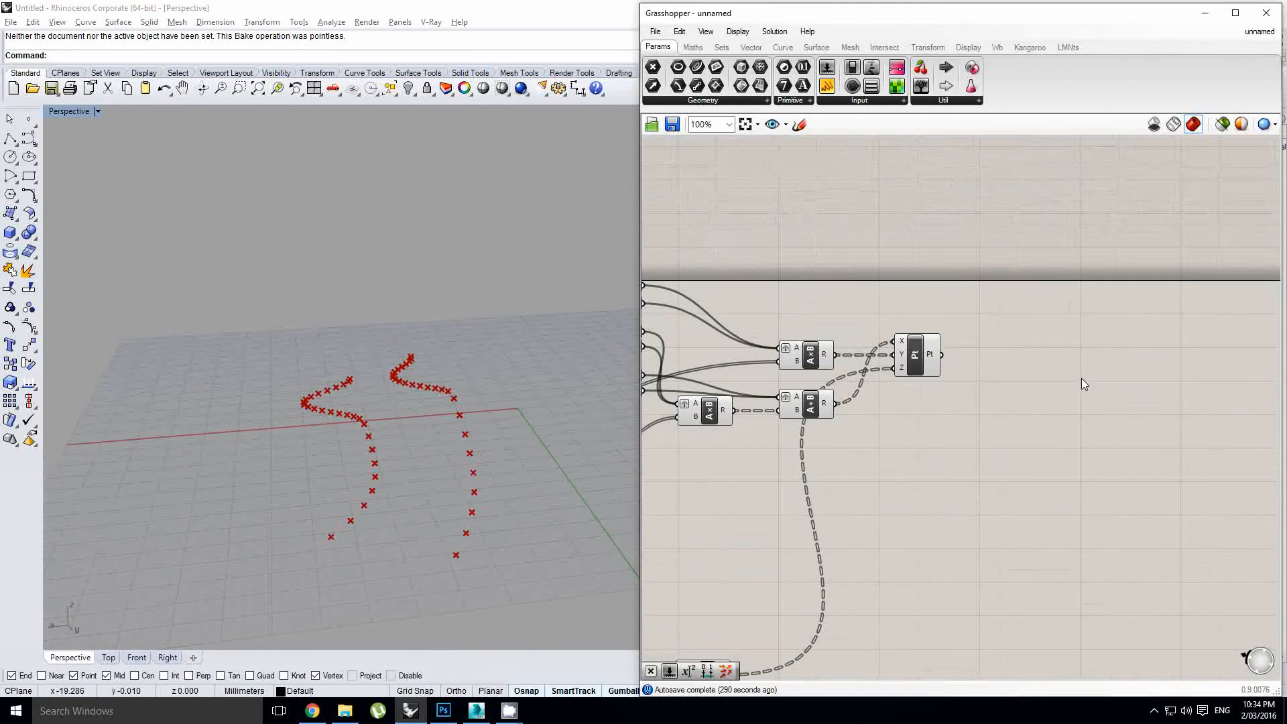
pyautogui.doubleClick(1081, 378)
pyautogui.write('inte')
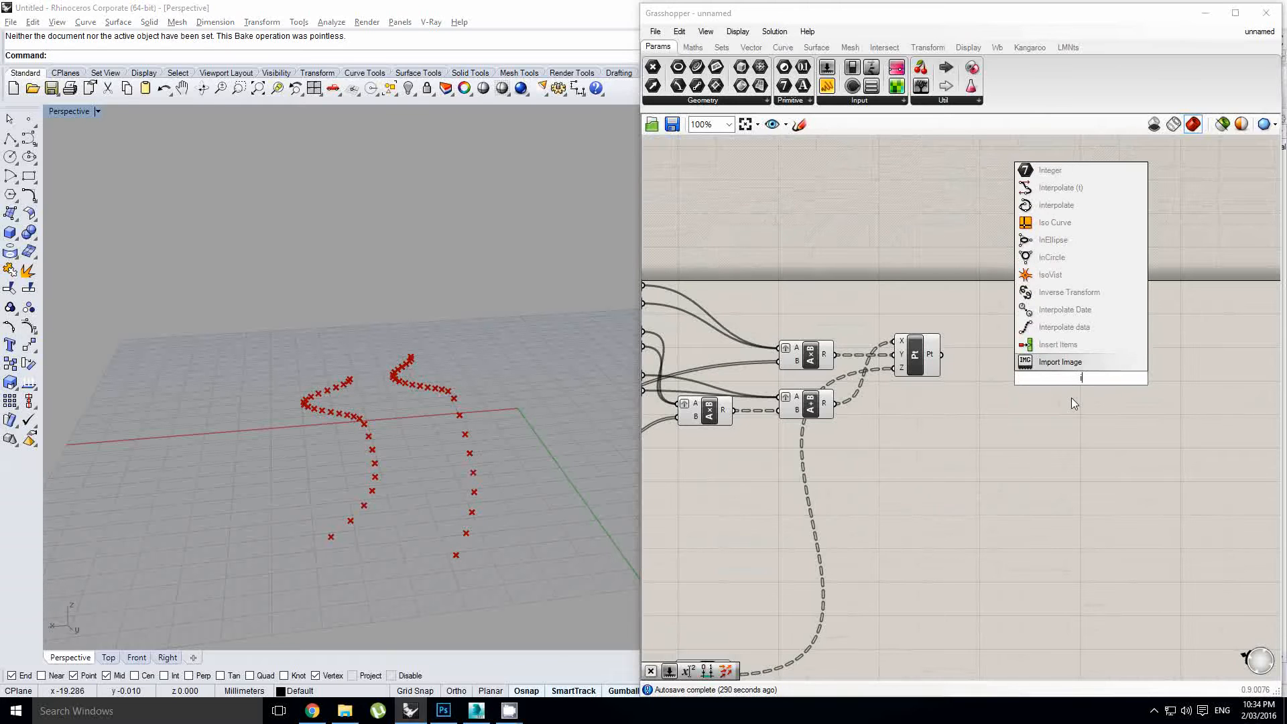
pyautogui.press('Up')
pyautogui.press('Up')
pyautogui.press('Up')
pyautogui.press('Up')
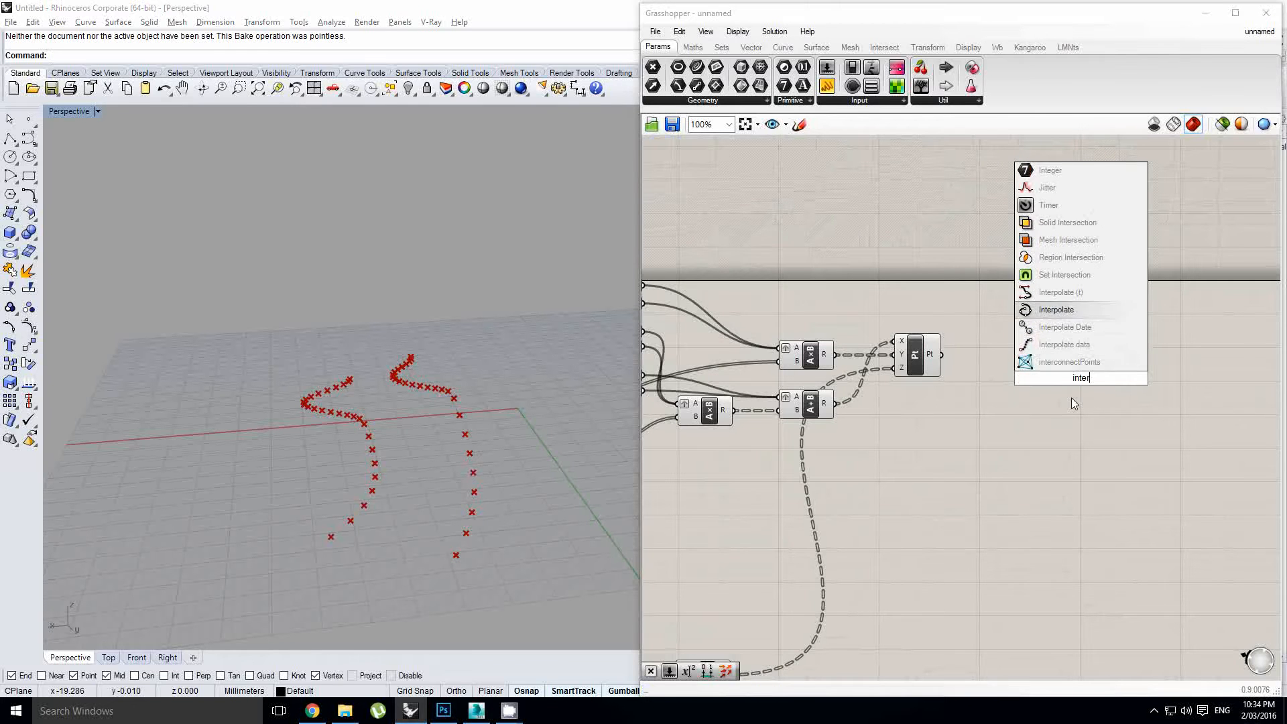
pyautogui.press('Return')
# Connect the Construct Point output to the Interpolate component's V input and tidy the component's position.
pyautogui.scroll(1, 1071, 397)
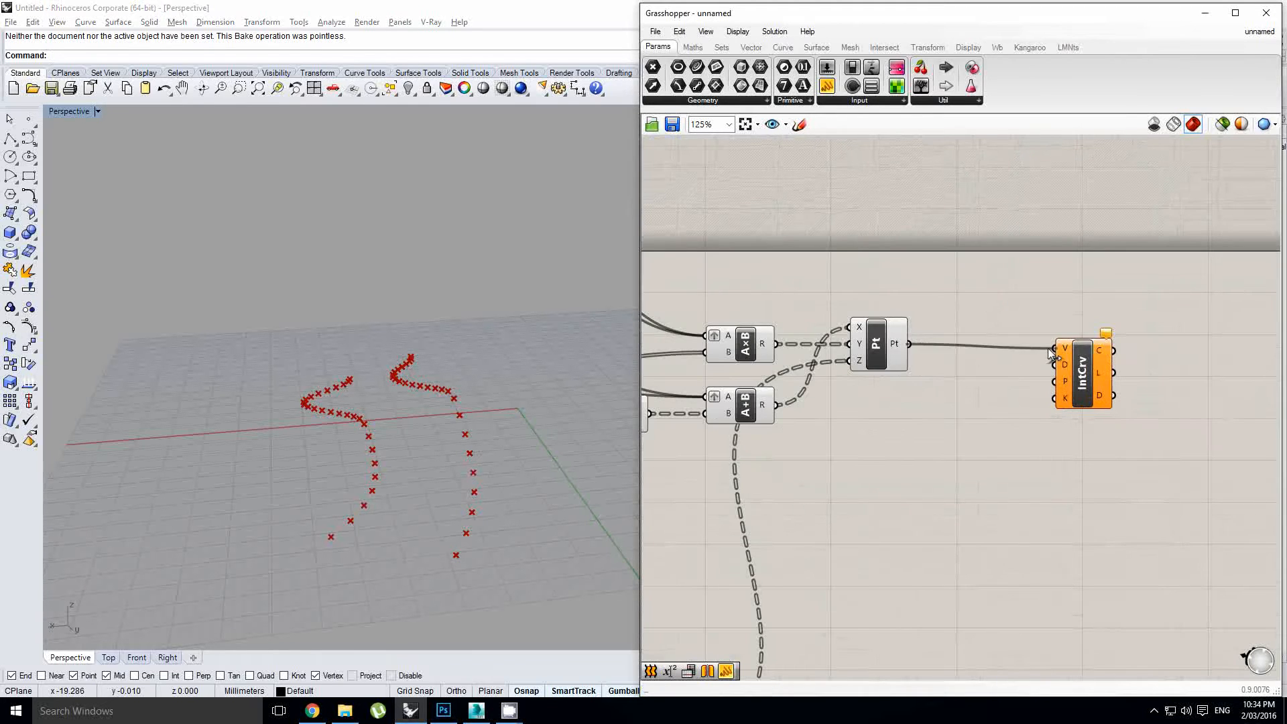
pyautogui.moveTo(1049, 349); pyautogui.dragTo(1054, 348)
pyautogui.moveTo(1082, 375); pyautogui.dragTo(1048, 370)
pyautogui.moveTo(972, 377); pyautogui.dragTo(1126, 372, button='right')
pyautogui.click(1102, 411)
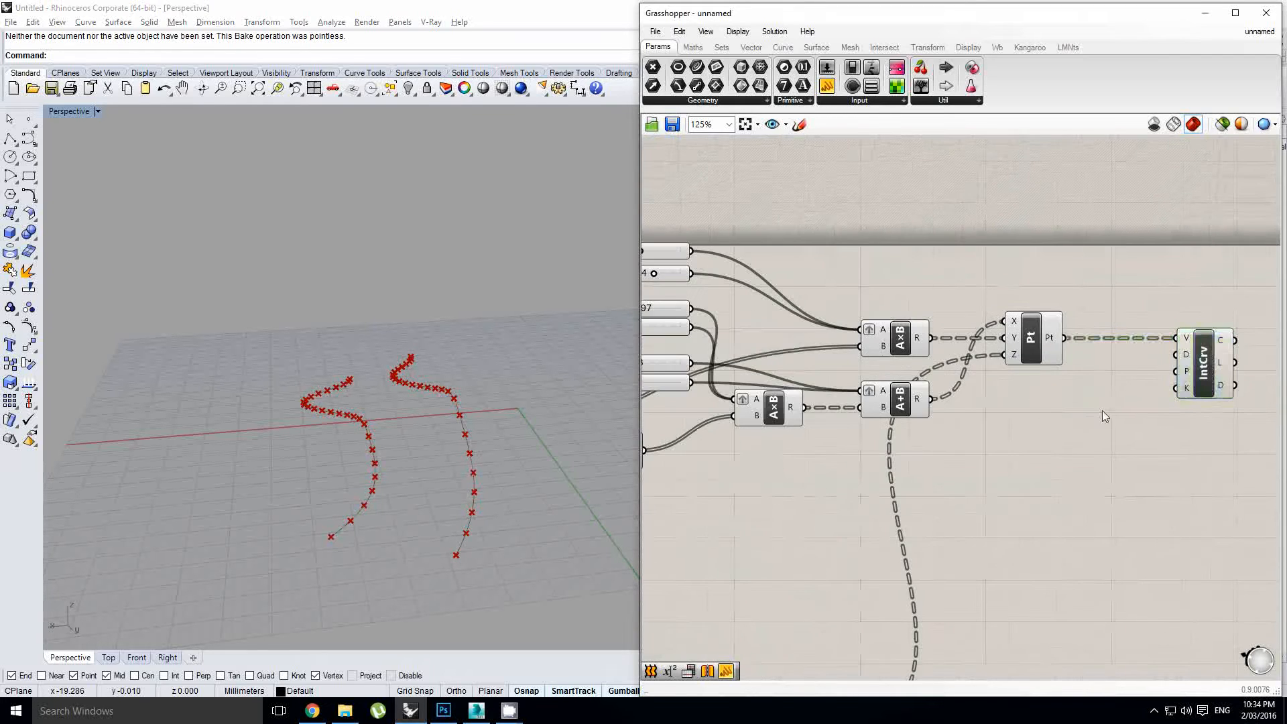
# Turn off the preview of Construct Point and its upstream math components, leaving only the interpolated curves displayed.
pyautogui.scroll(-2, 1102, 410)
pyautogui.moveTo(1129, 446); pyautogui.dragTo(841, 271)
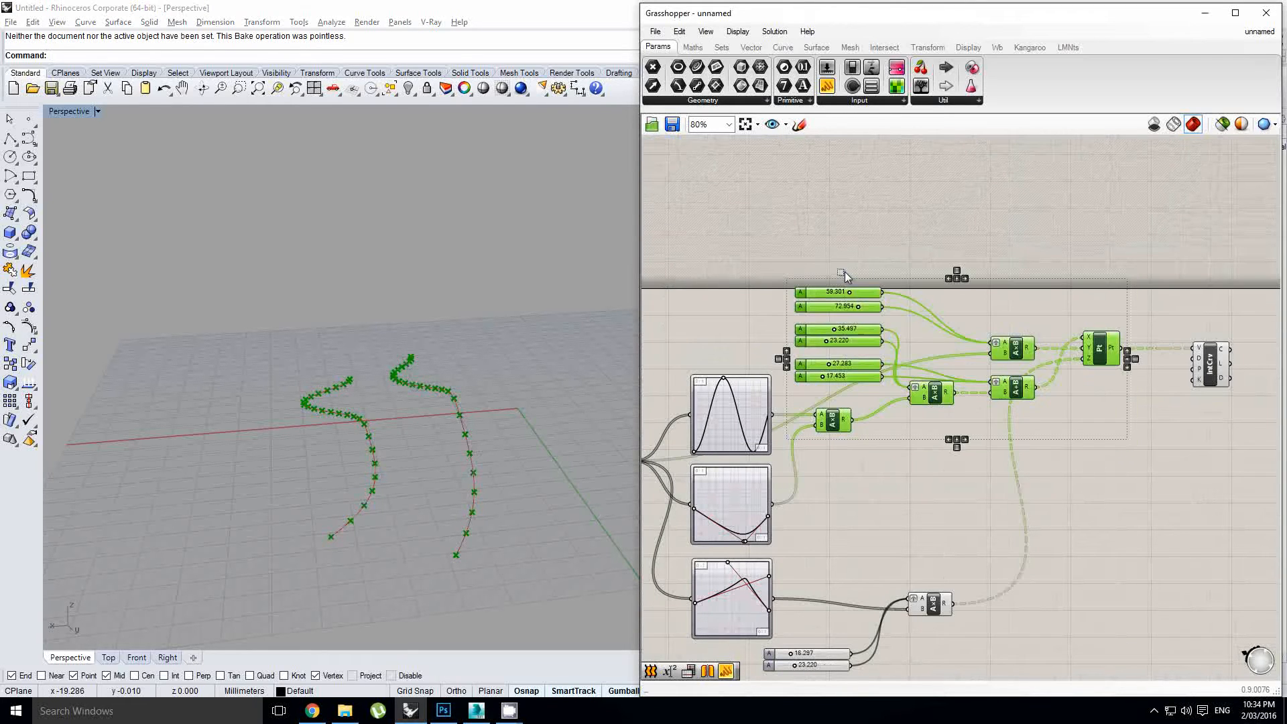
pyautogui.middleClick(844, 271)
pyautogui.click(882, 228)
pyautogui.moveTo(433, 364); pyautogui.dragTo(420, 423, button='right')
# Add a Loft component beside Interpolate and connect the interpolated curve output to its C input.
pyautogui.moveTo(991, 409); pyautogui.dragTo(758, 449, button='right')
pyautogui.doubleClick(998, 433)
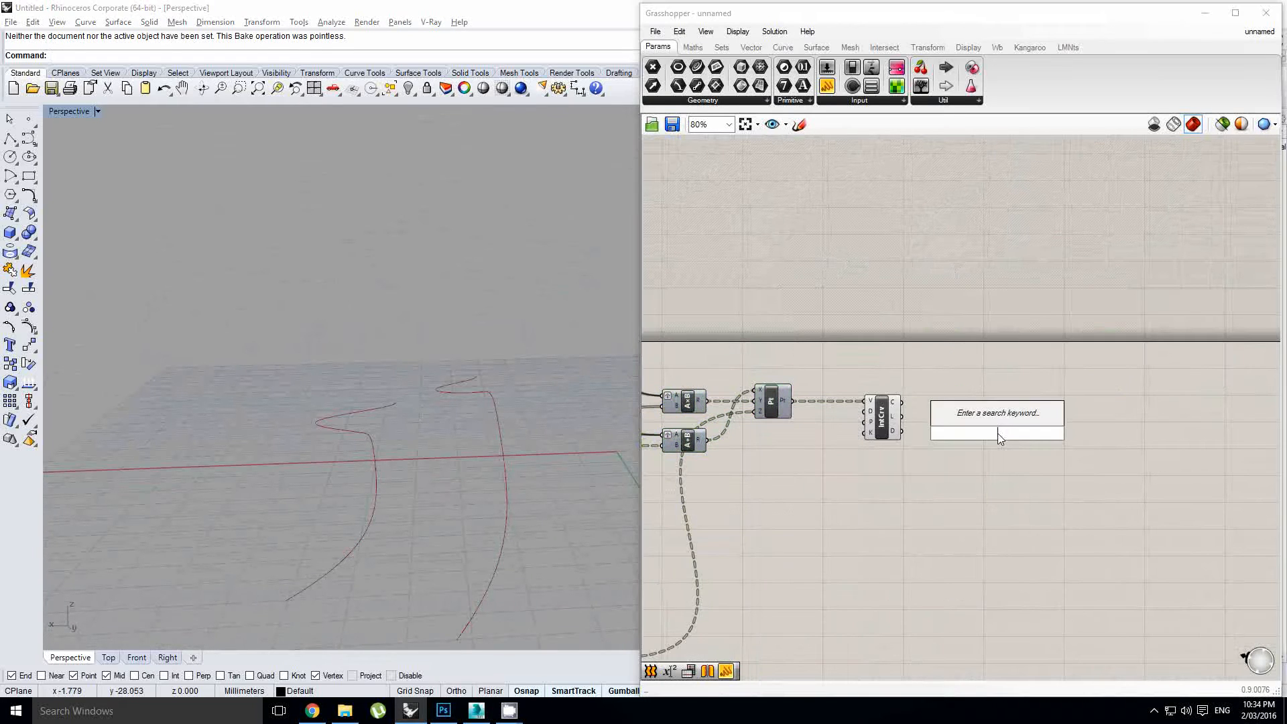
pyautogui.write('loft')
pyautogui.press('Return')
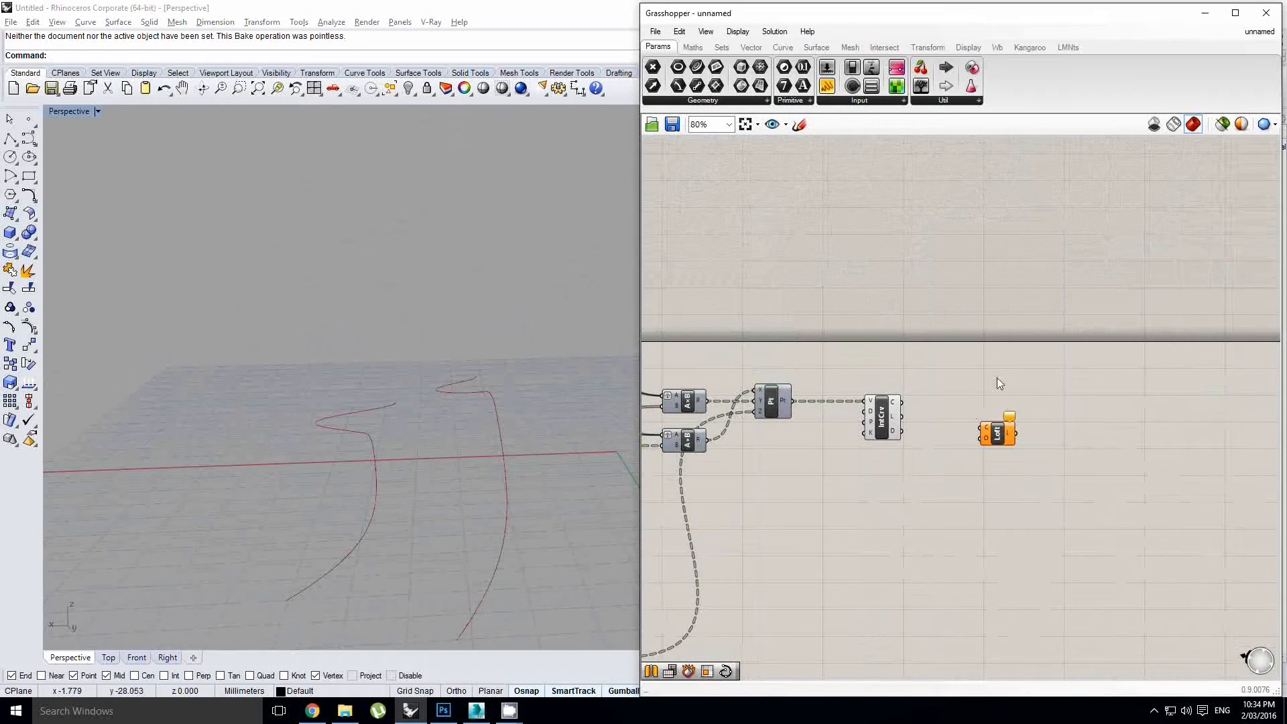
pyautogui.scroll(3, 976, 399)
pyautogui.moveTo(865, 412); pyautogui.dragTo(984, 444)
pyautogui.moveTo(1009, 455); pyautogui.dragTo(970, 414)
# Flatten the Interpolate component's curve output so both curves loft into one surface.
pyautogui.moveTo(851, 410)
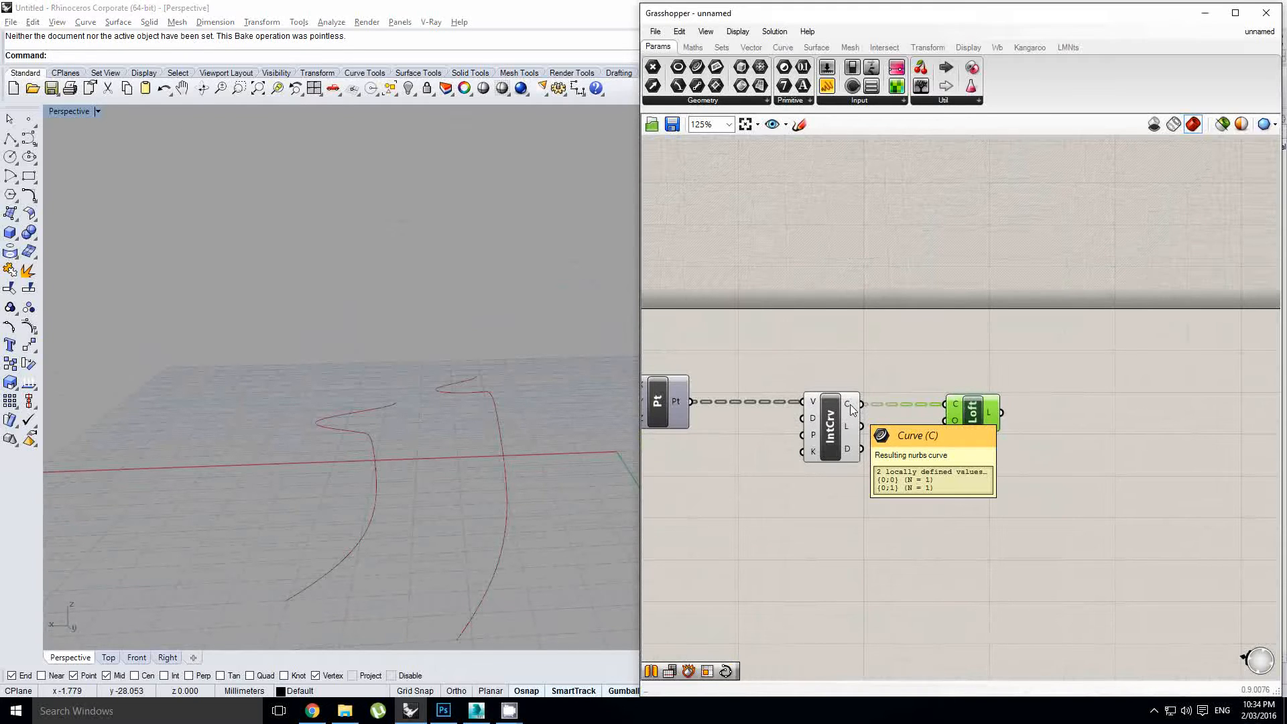
pyautogui.rightClick(851, 408)
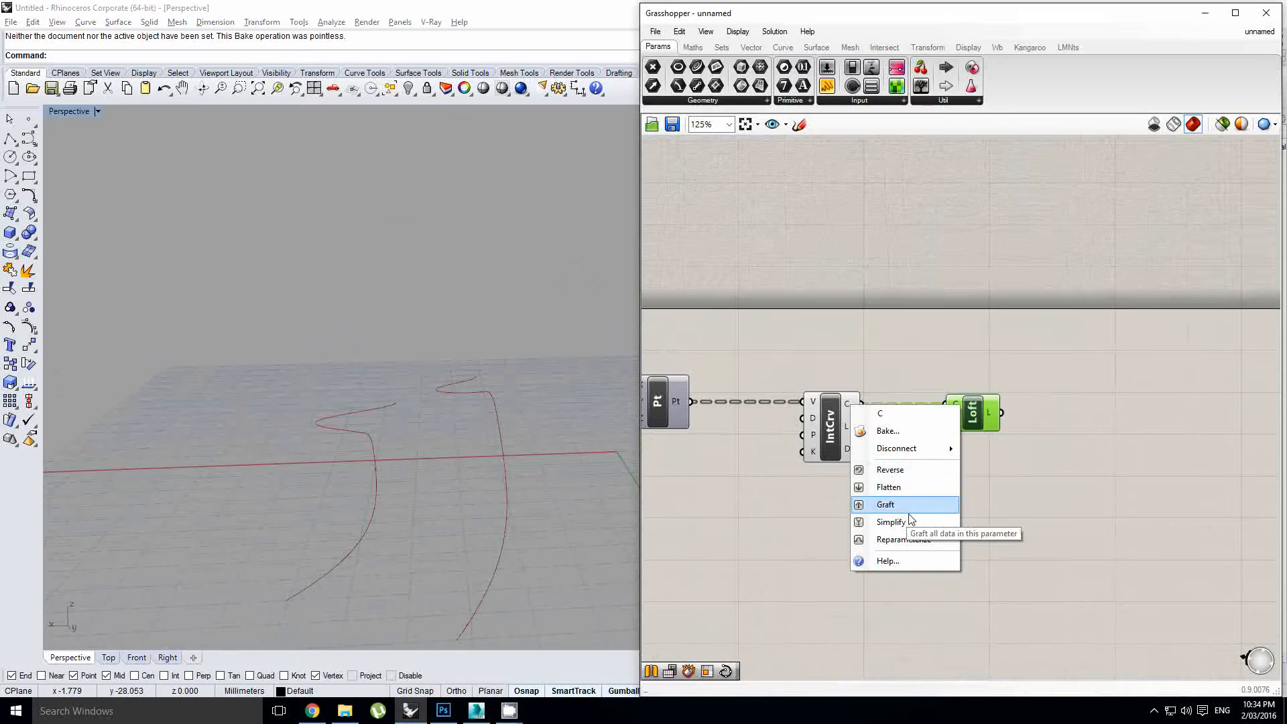
pyautogui.click(910, 513)
pyautogui.moveTo(482, 469); pyautogui.dragTo(453, 410, button='right')
pyautogui.moveTo(983, 495); pyautogui.dragTo(896, 506, button='right')
pyautogui.middleClick(899, 506)
pyautogui.click(1066, 435)
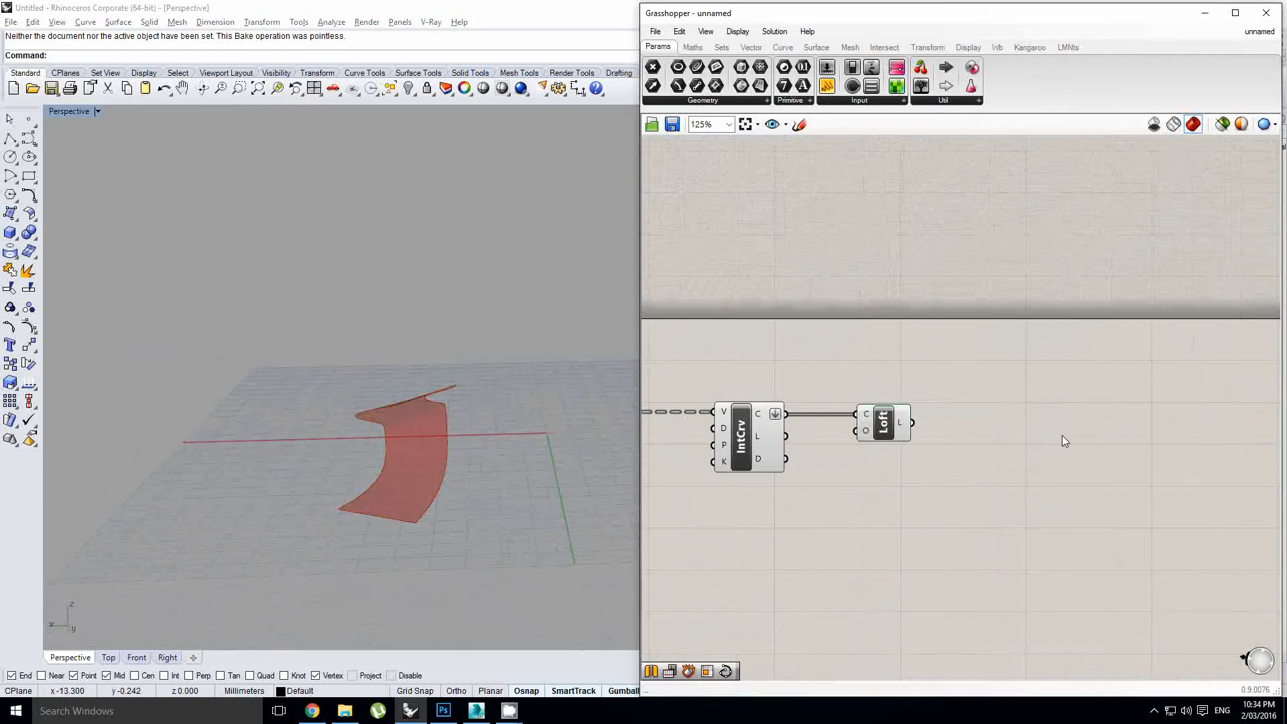
# Add a Mesh Surface component to the right of Loft and connect the Loft output to its S input.
pyautogui.doubleClick(1062, 436)
pyautogui.write('mesh sur')
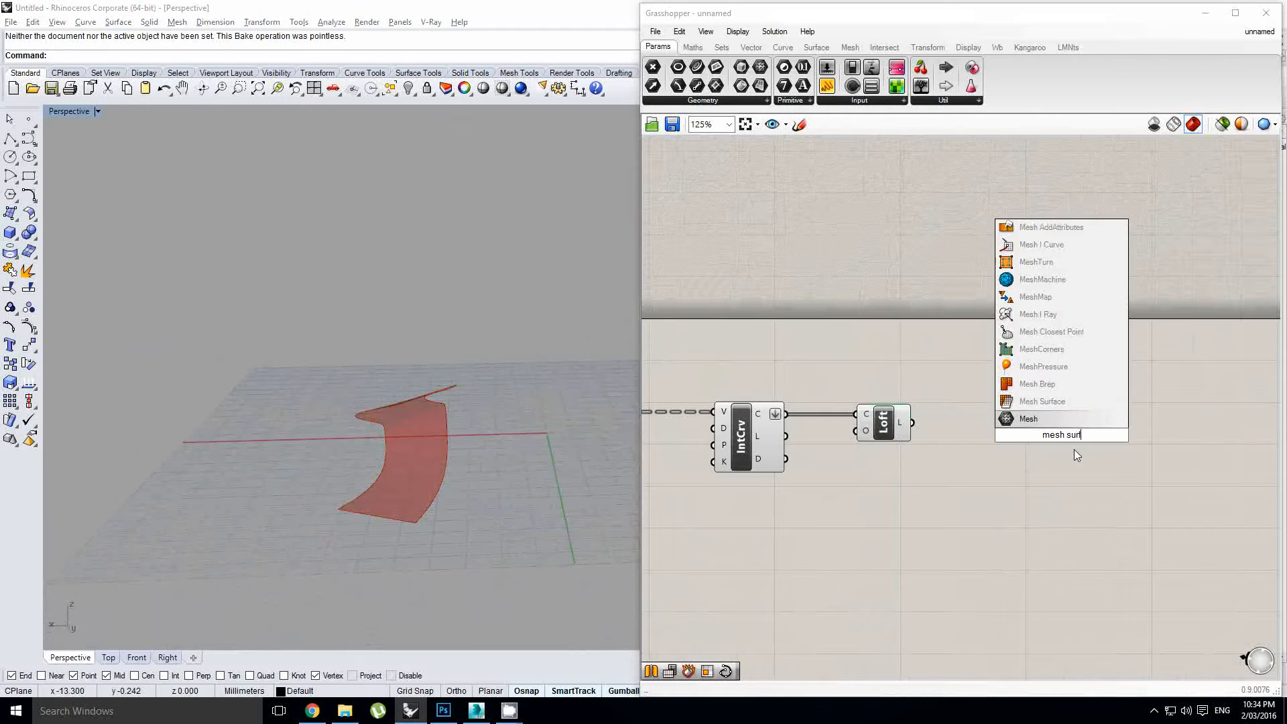
pyautogui.write('fa')
pyautogui.click(1058, 416)
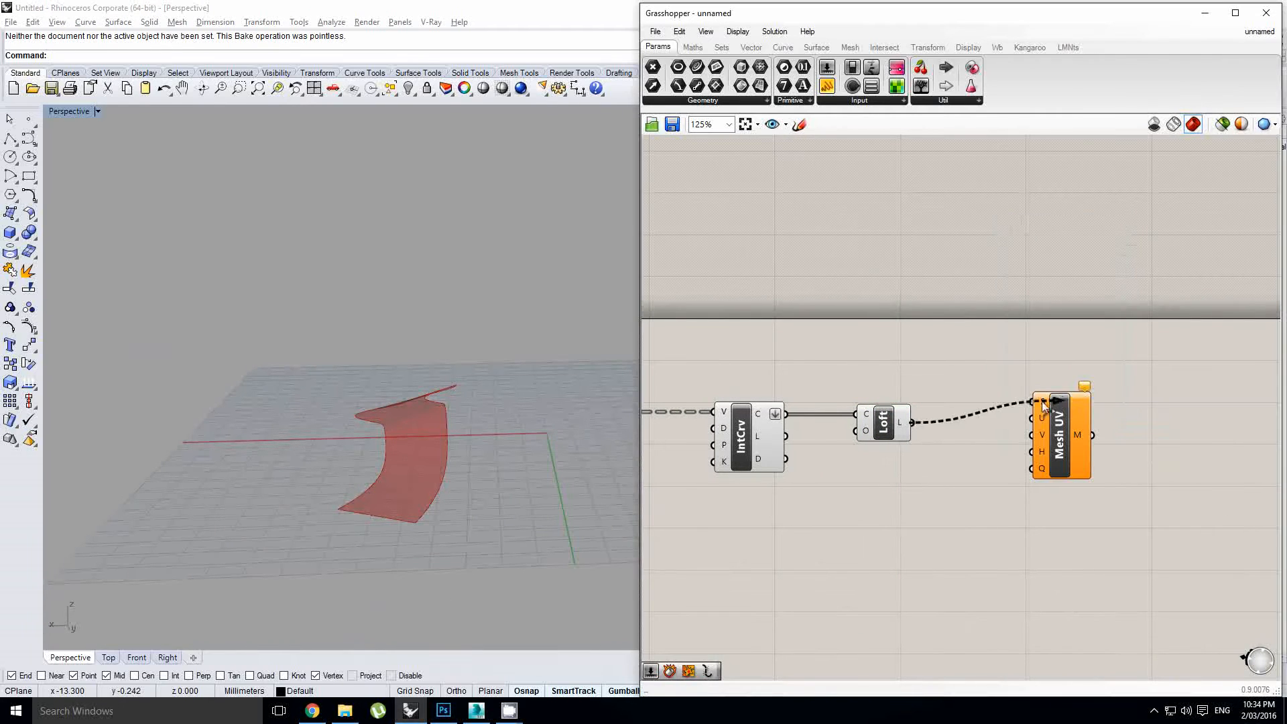
pyautogui.moveTo(1044, 405); pyautogui.dragTo(1091, 444)
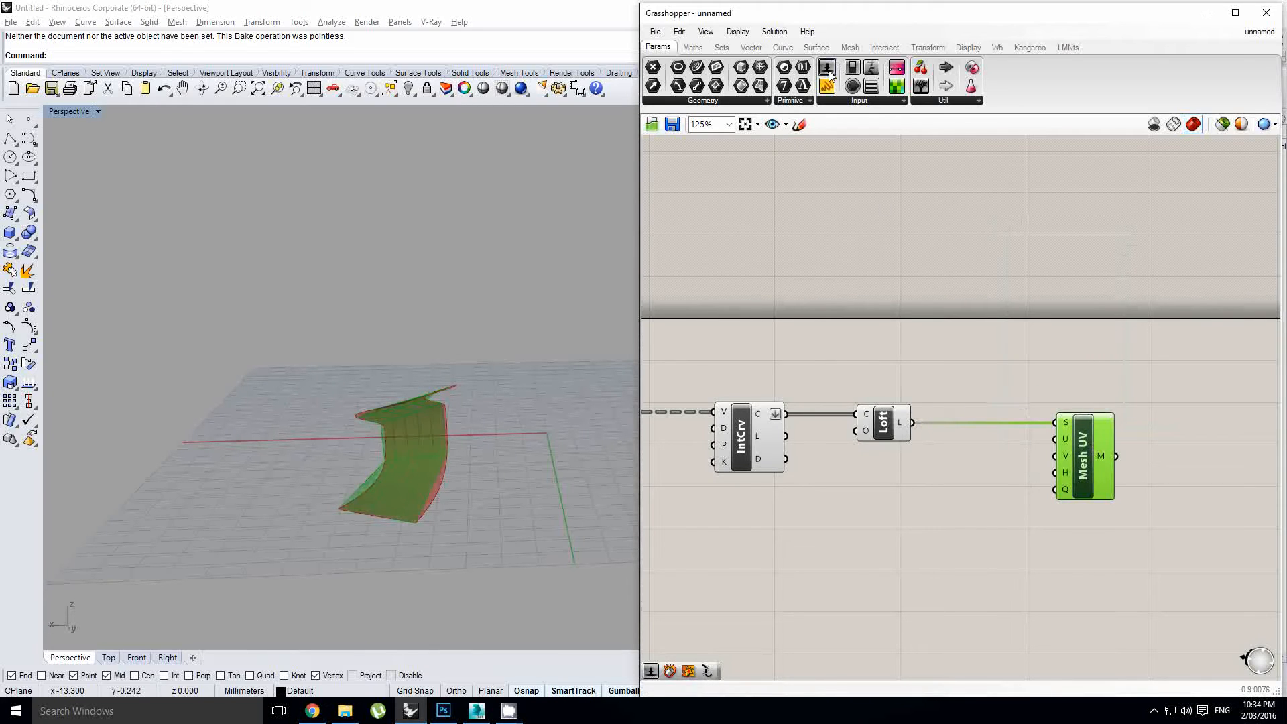
# Place a number slider above Loft and configure it for whole numbers with a new maximum.
pyautogui.moveTo(908, 333); pyautogui.dragTo(892, 347)
pyautogui.scroll(1, 873, 365)
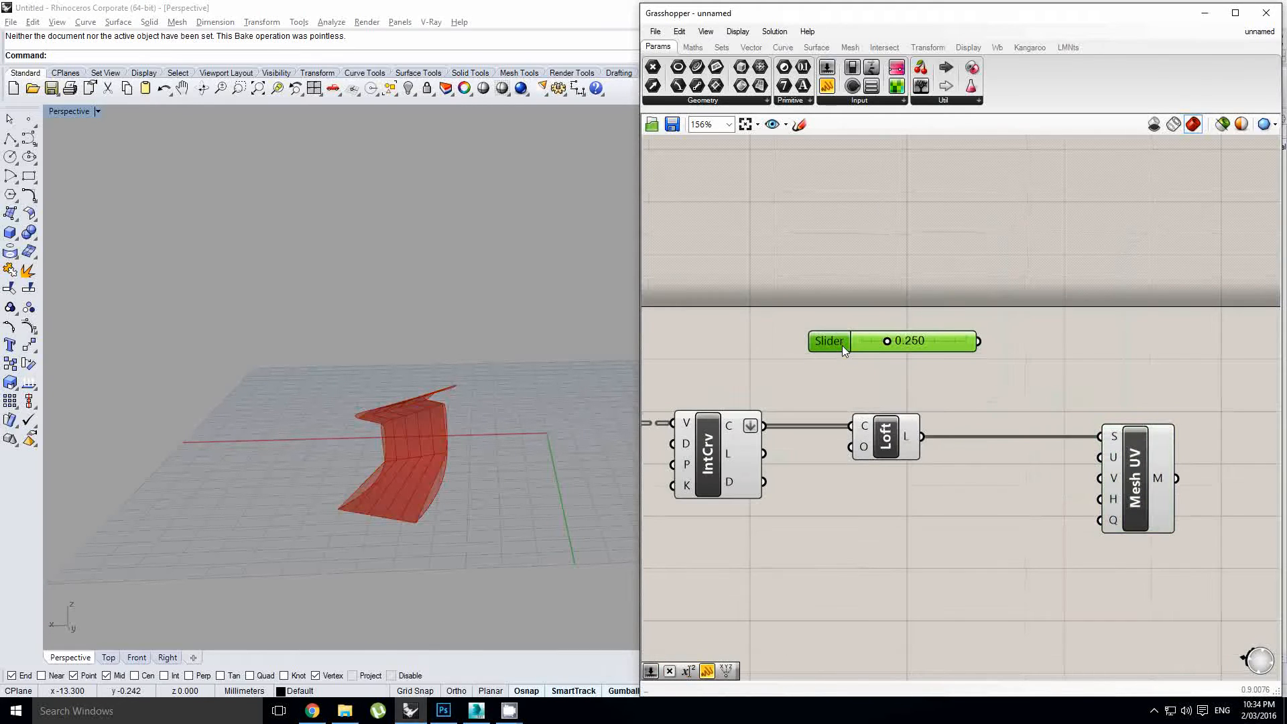
pyautogui.doubleClick(842, 345)
pyautogui.doubleClick(841, 383)
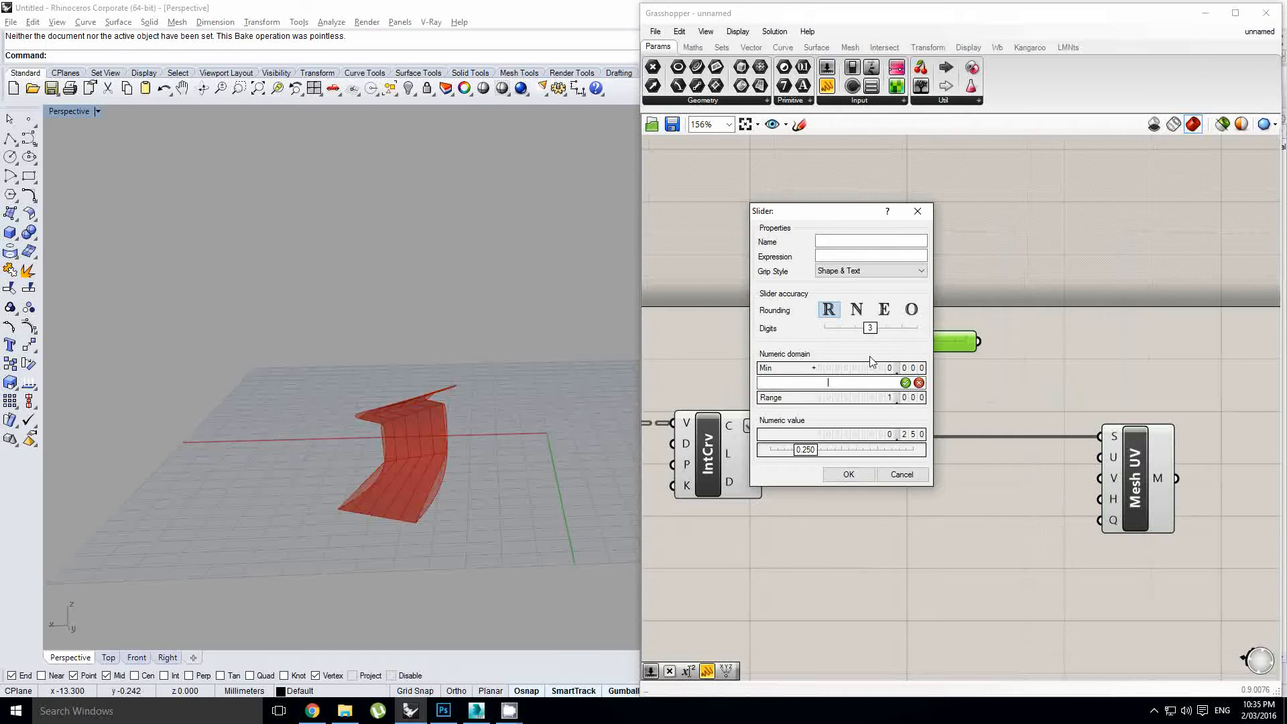
pyautogui.click(850, 476)
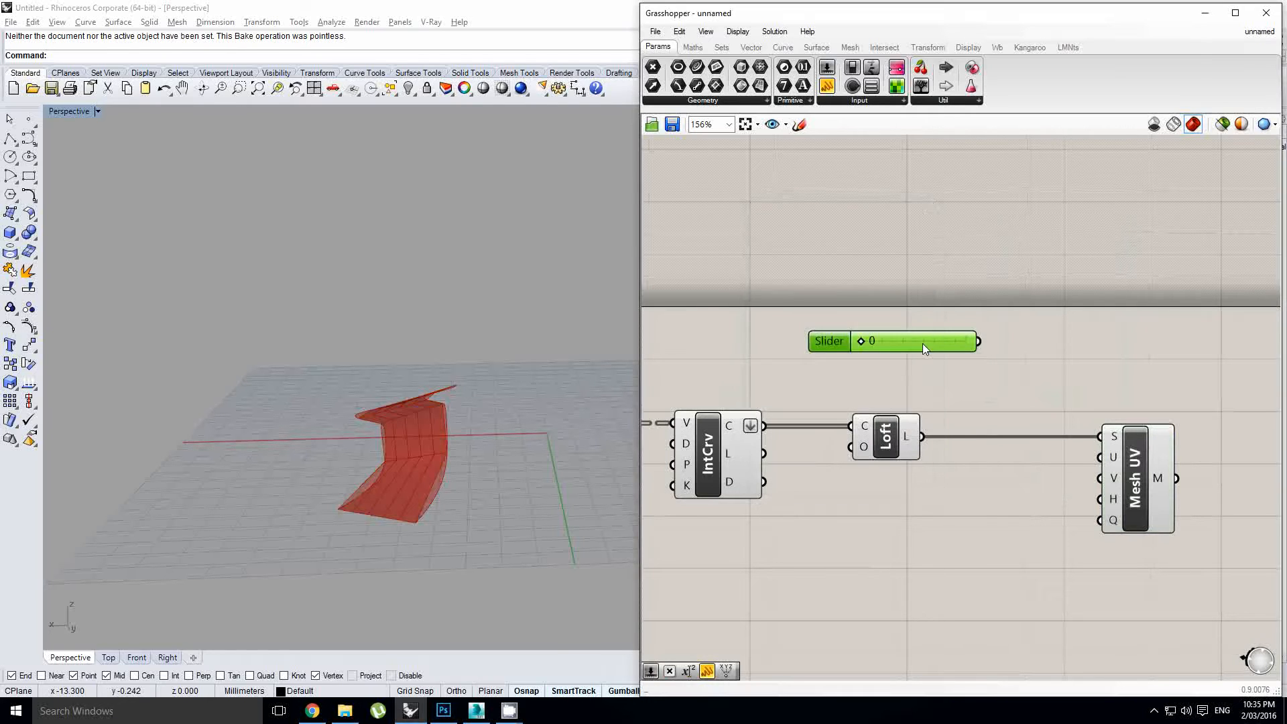
# Duplicate the integer slider and connect the pair to the U and V inputs of Mesh UV.
pyautogui.moveTo(923, 343); pyautogui.dragTo(958, 370)
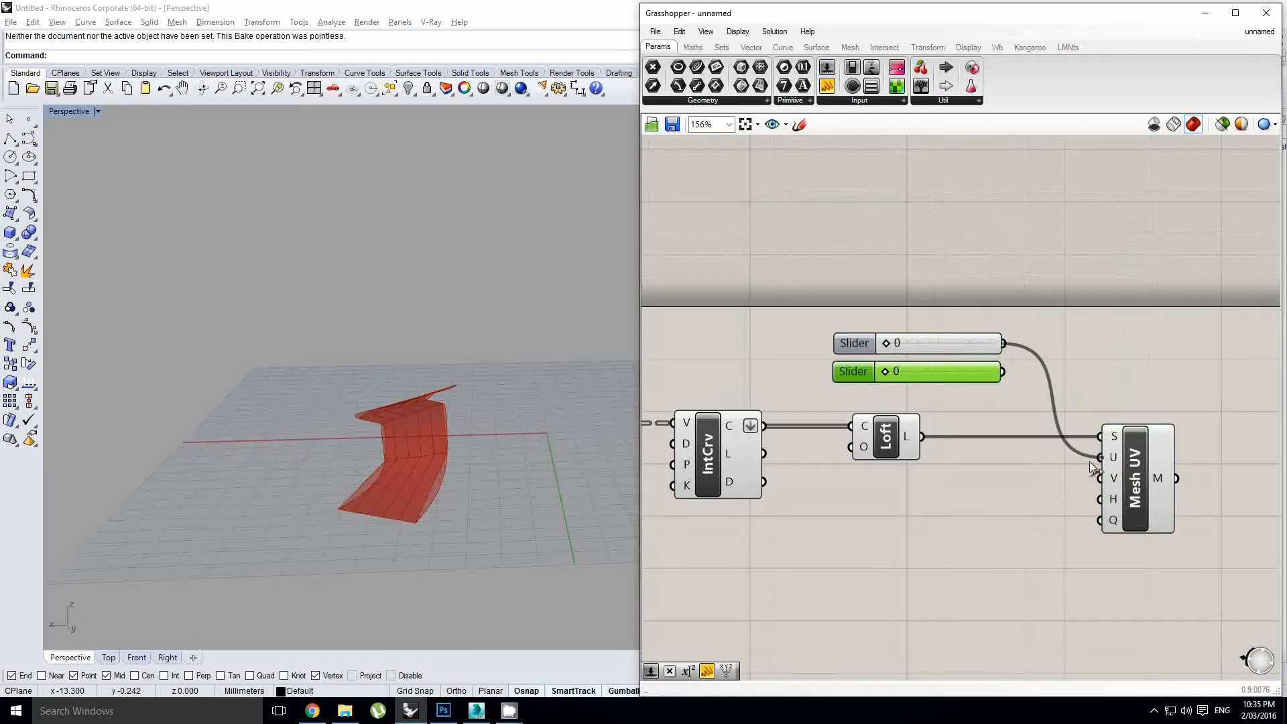
pyautogui.moveTo(1091, 467); pyautogui.dragTo(1094, 479)
pyautogui.scroll(1, 1006, 382)
# Turn off the preview of the Interpolate and Loft components.
pyautogui.click(859, 438)
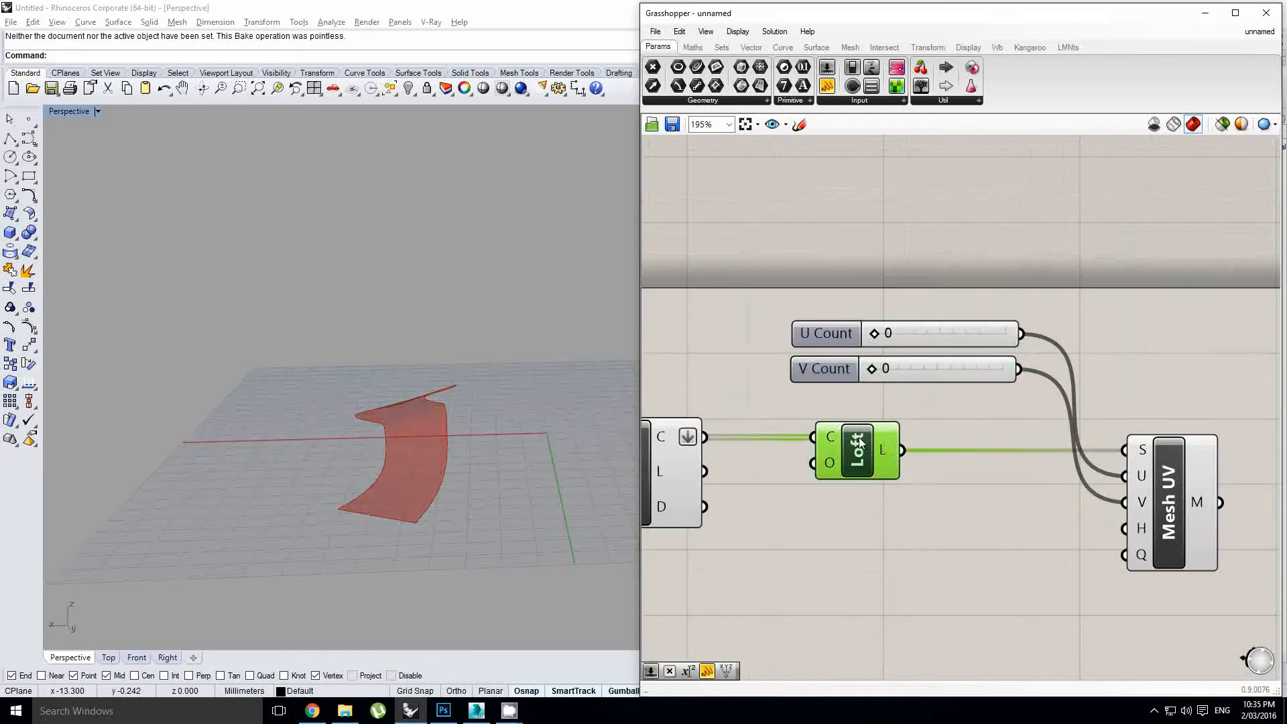
pyautogui.moveTo(961, 468); pyautogui.dragTo(1093, 444, button='right')
pyautogui.scroll(-2, 1093, 443)
pyautogui.moveTo(1066, 500); pyautogui.dragTo(1081, 509)
pyautogui.moveTo(938, 444); pyautogui.dragTo(896, 422)
pyautogui.middleClick(873, 420)
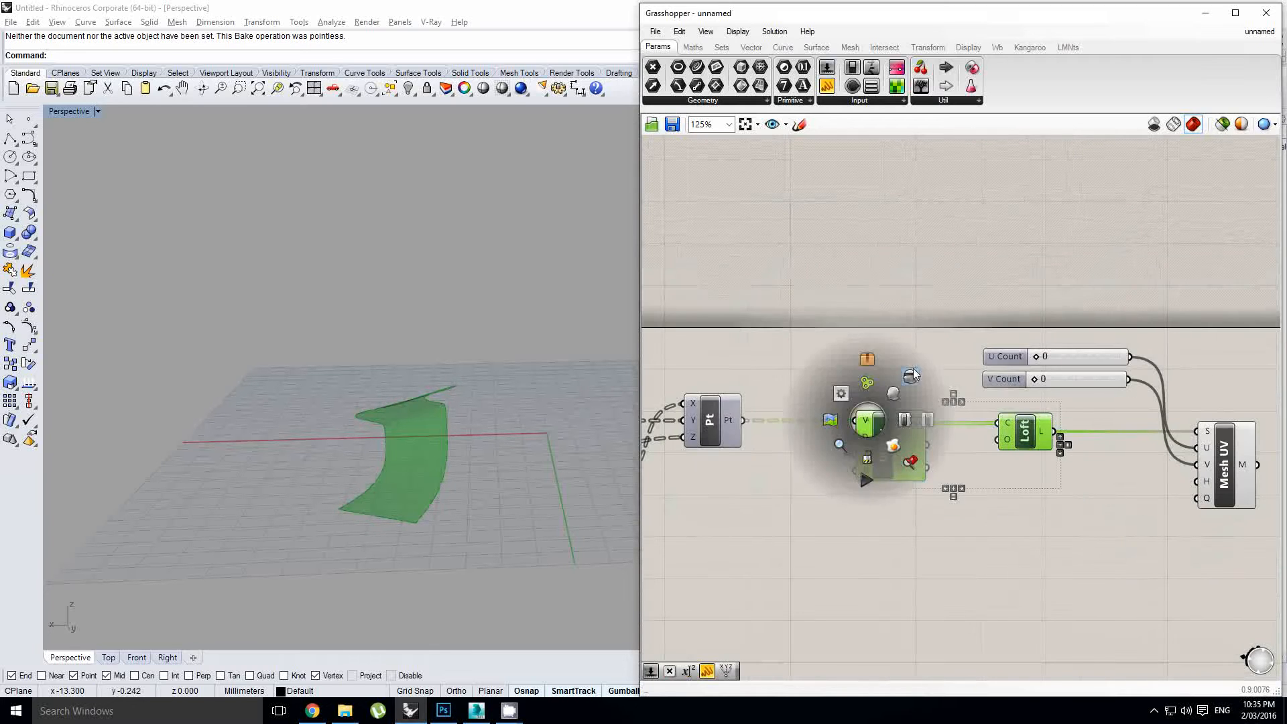
pyautogui.click(910, 462)
# Set the U Count slider to 4 and the V Count slider to 5, and inspect the mesh.
pyautogui.moveTo(1002, 333); pyautogui.dragTo(885, 333, button='right')
pyautogui.click(919, 342)
pyautogui.scroll(1, 928, 349)
pyautogui.moveTo(914, 387); pyautogui.dragTo(932, 360)
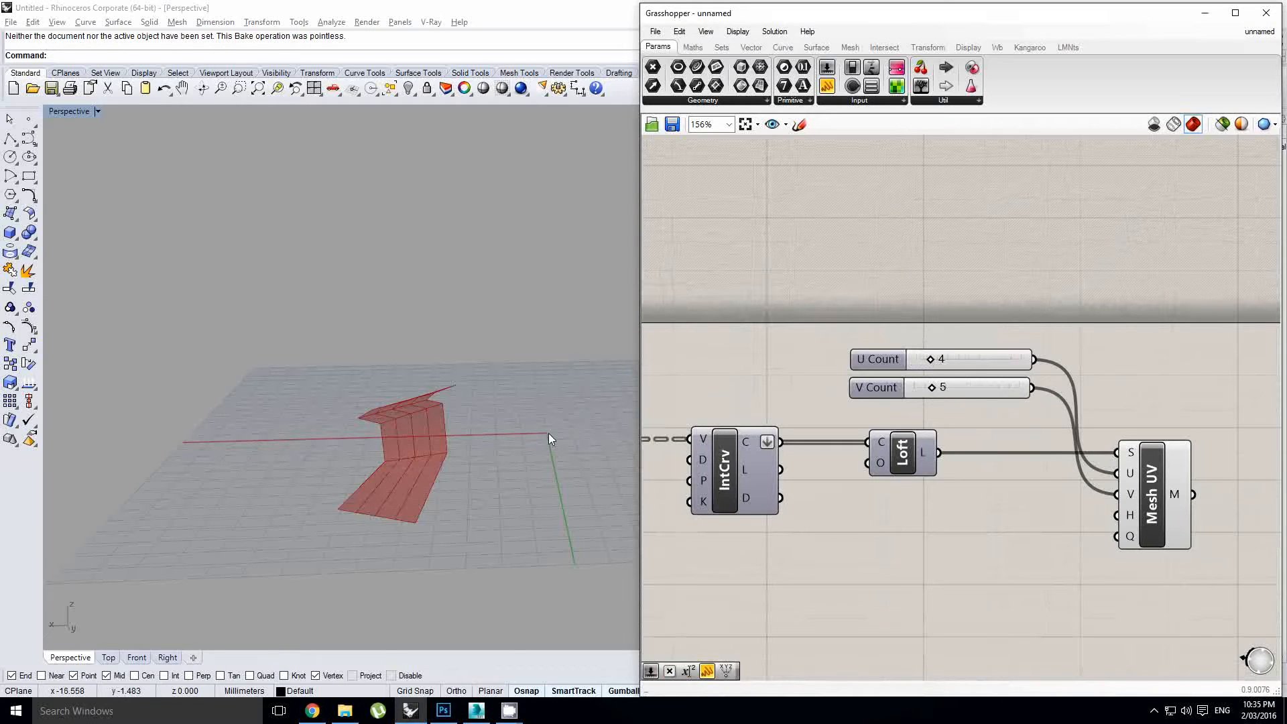
pyautogui.scroll(3, 425, 412)
pyautogui.scroll(-3, 395, 405)
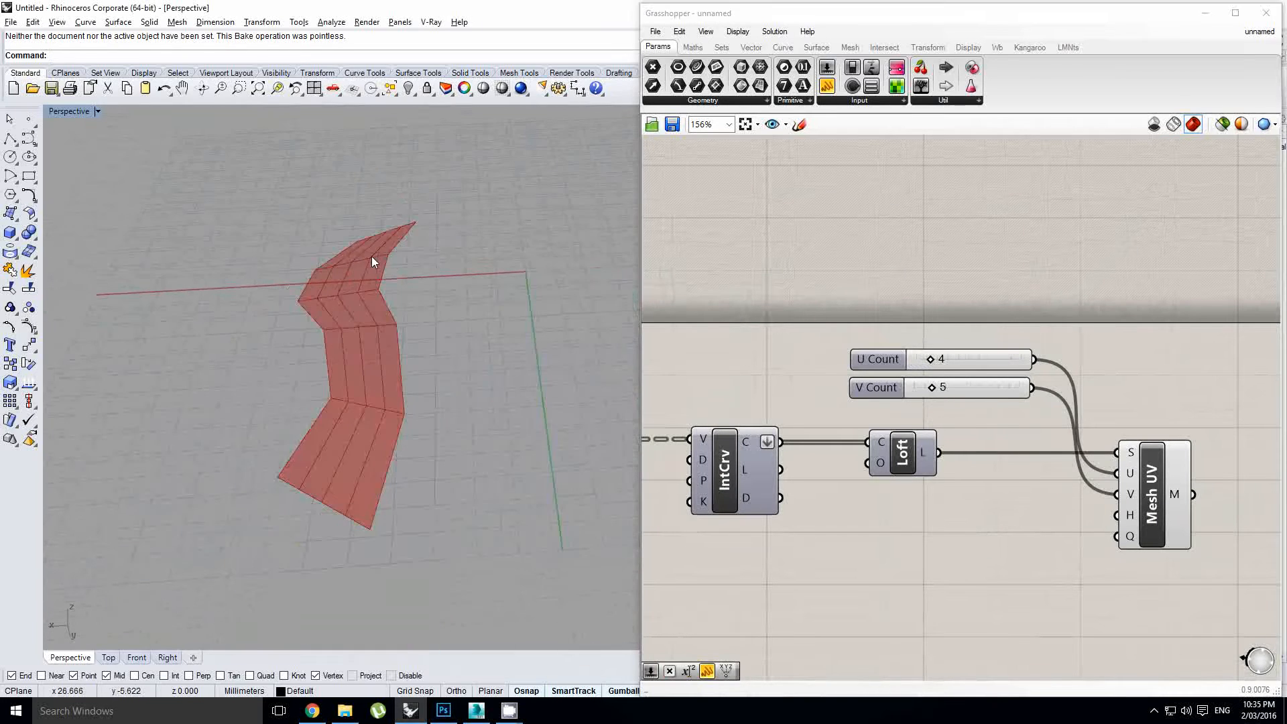
pyautogui.scroll(2, 966, 376)
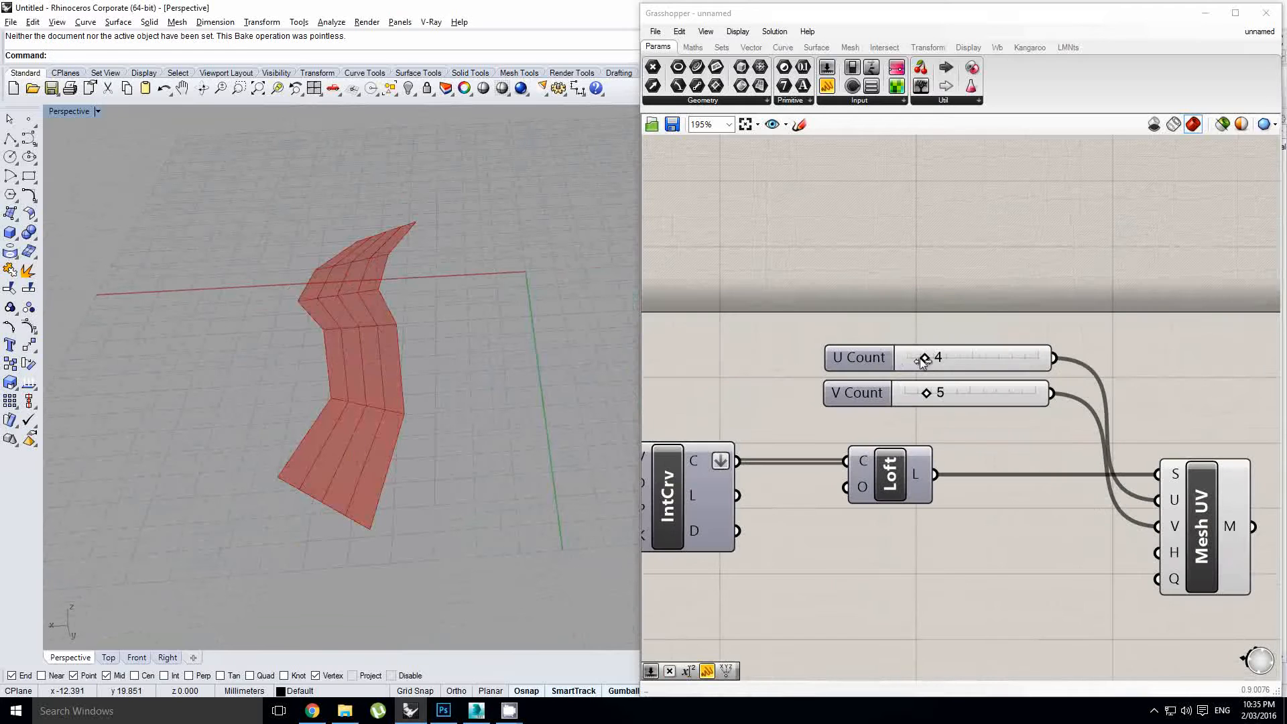
# Set the U Count slider to 5 and the V Count slider to 18, and inspect the denser mesh.
pyautogui.moveTo(924, 358); pyautogui.dragTo(981, 401)
pyautogui.moveTo(436, 369); pyautogui.dragTo(353, 322, button='right')
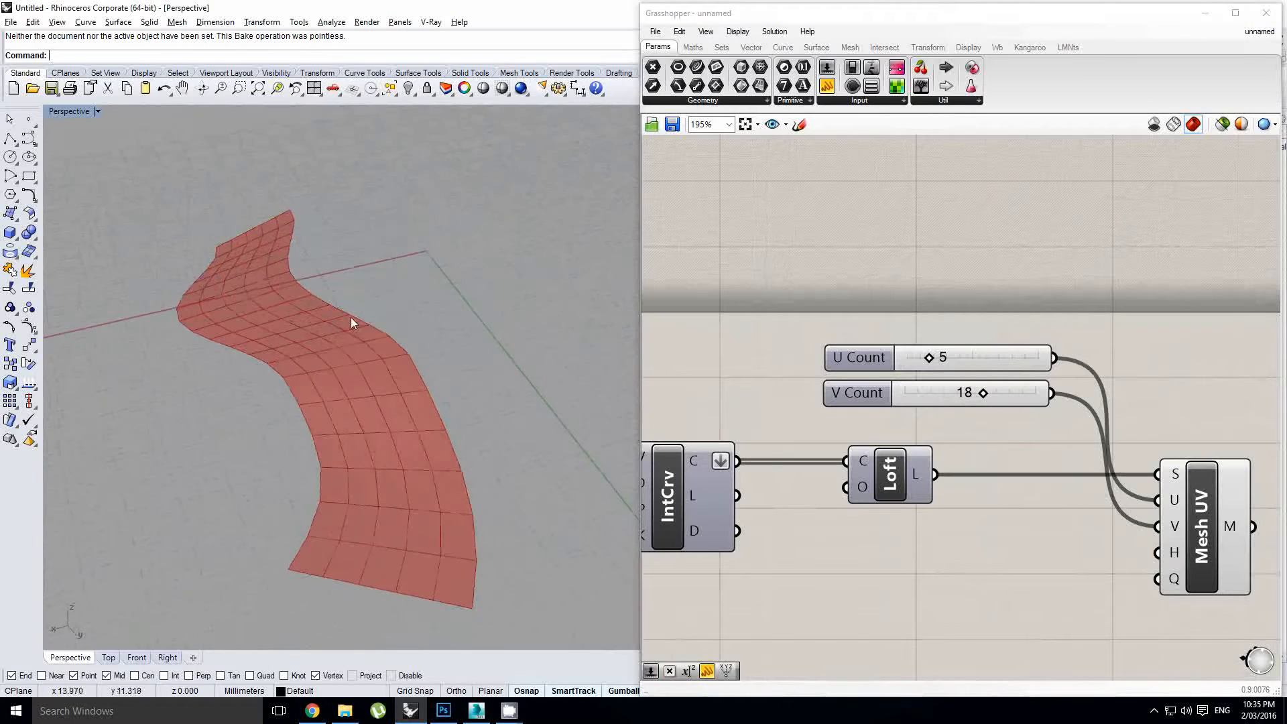
pyautogui.moveTo(1067, 443); pyautogui.dragTo(914, 416, button='right')
pyautogui.moveTo(1034, 374); pyautogui.dragTo(861, 337, button='right')
pyautogui.scroll(-3, 861, 337)
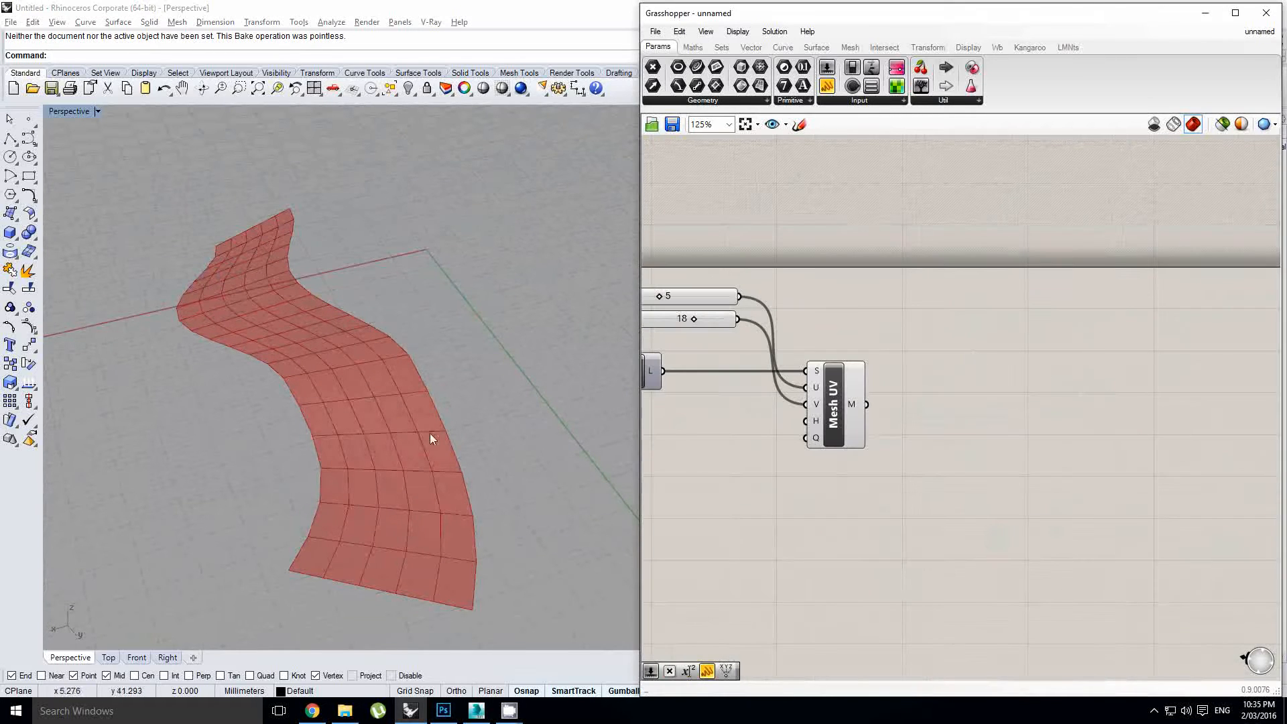
pyautogui.moveTo(431, 435); pyautogui.dragTo(373, 367, button='right')
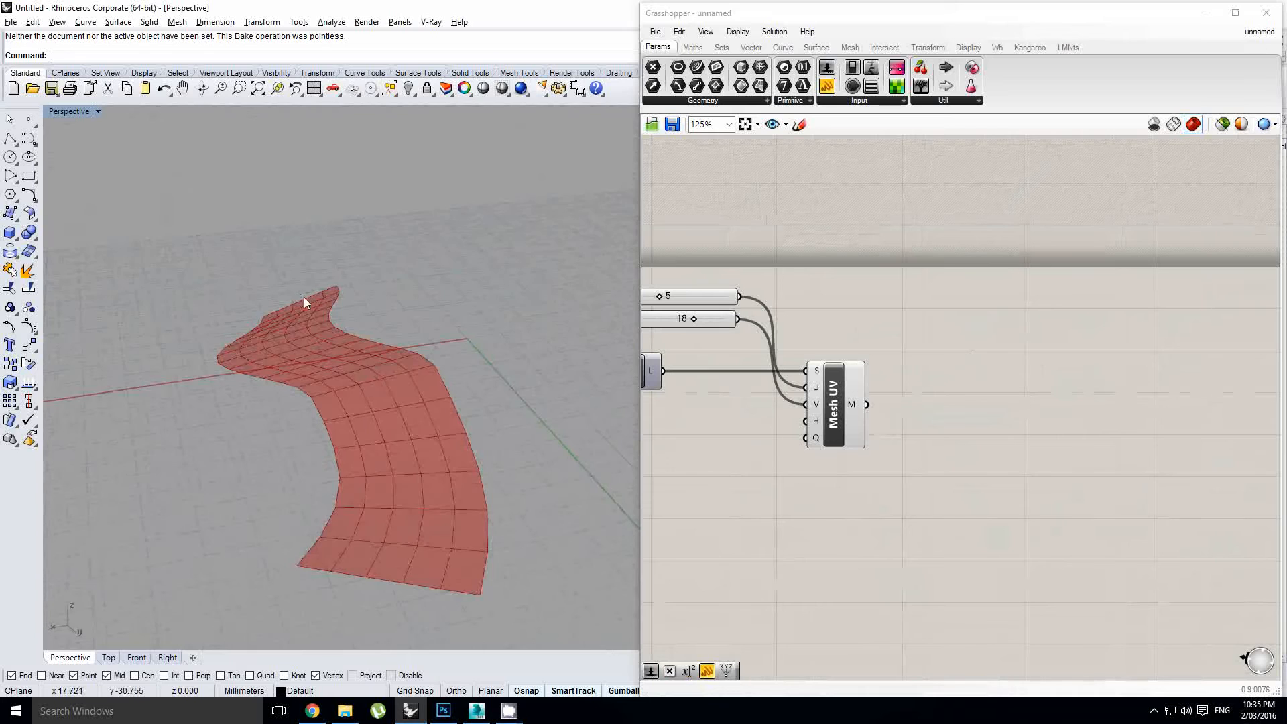
pyautogui.moveTo(304, 296)
pyautogui.mouseDown(button='right')
pyautogui.moveTo(317, 344)
pyautogui.moveTo(308, 276)
pyautogui.mouseUp(button='right')
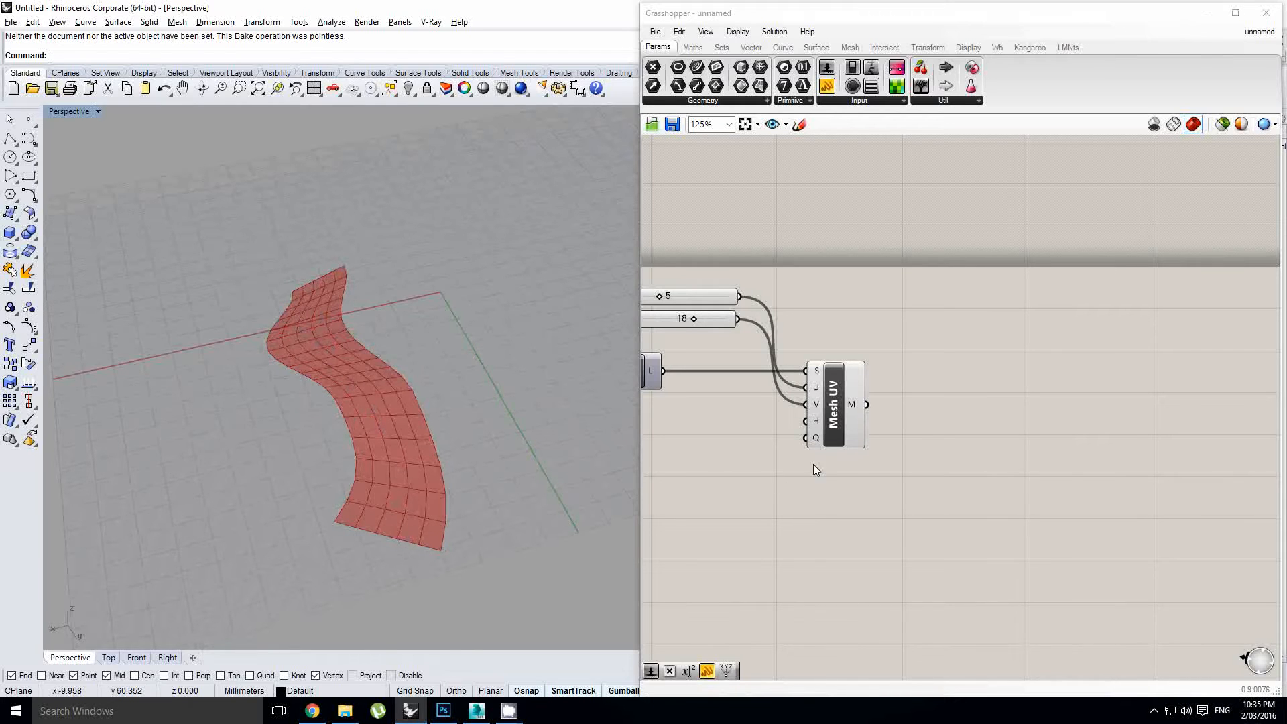
# Add a Mesh Explode component and connect the Mesh UV output to its M input.
pyautogui.moveTo(816, 468); pyautogui.dragTo(838, 484, button='right')
pyautogui.doubleClick(991, 435)
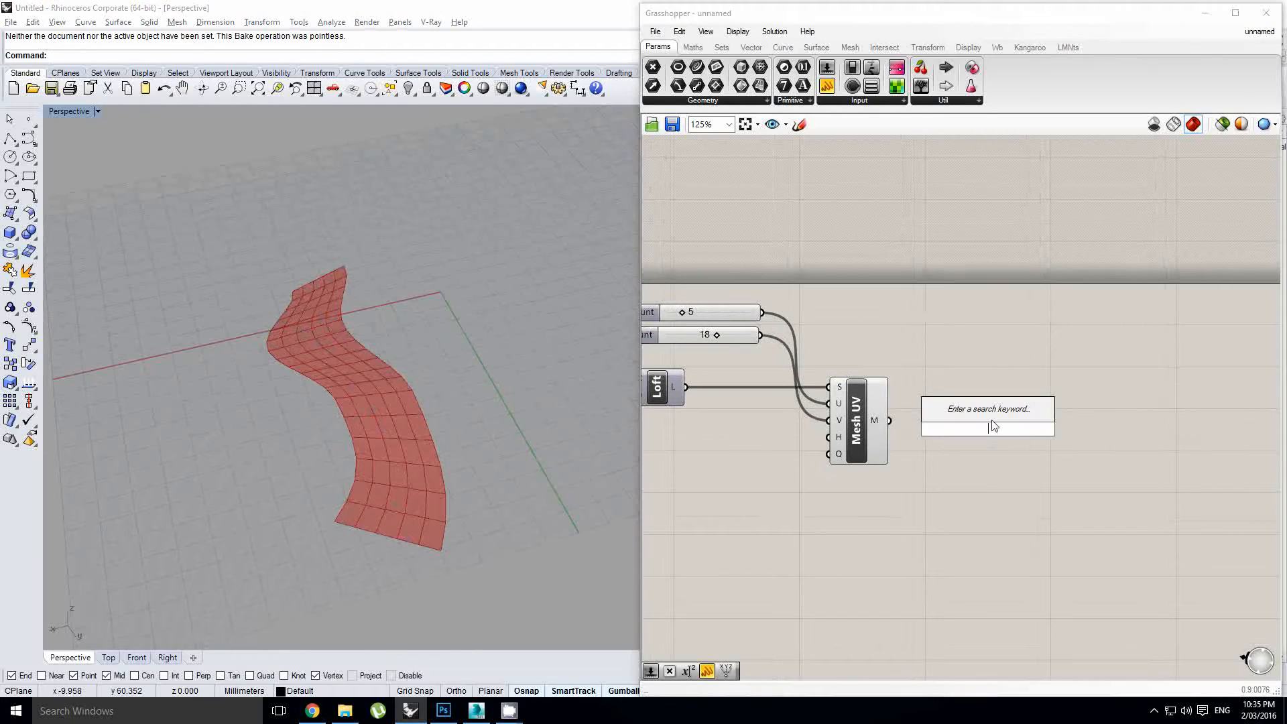
pyautogui.write('mesh expl')
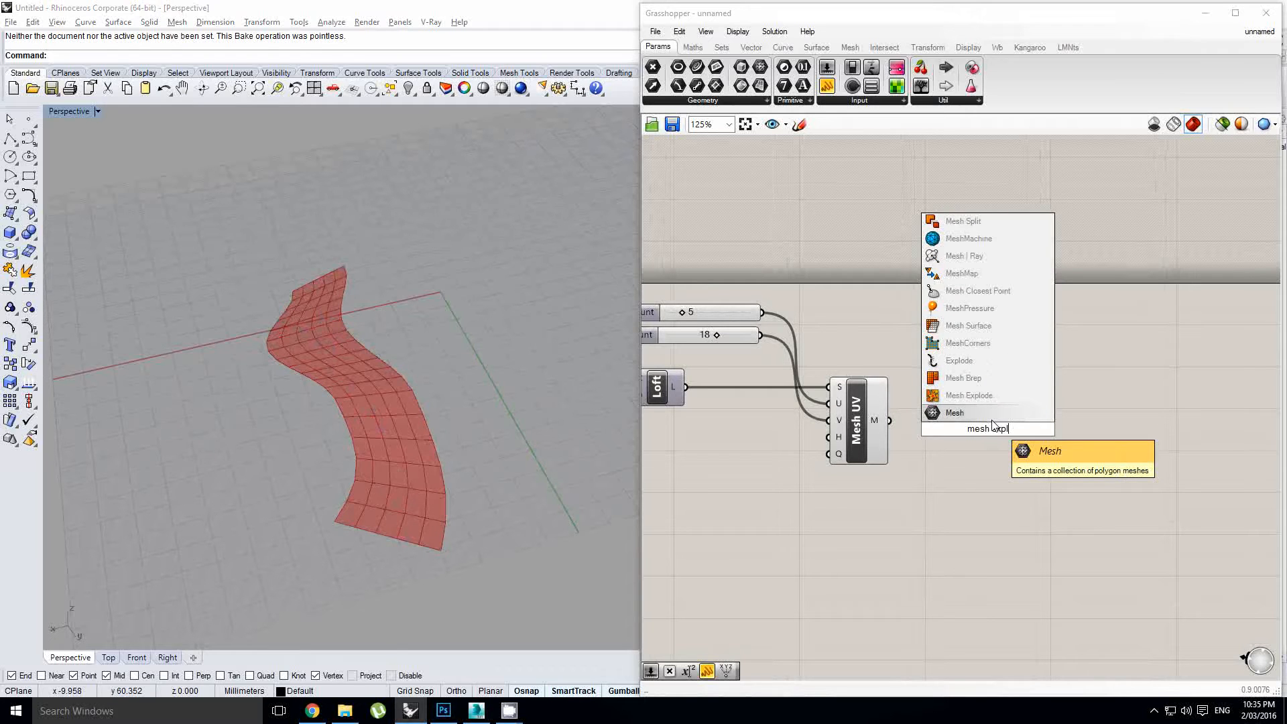
pyautogui.press('Return')
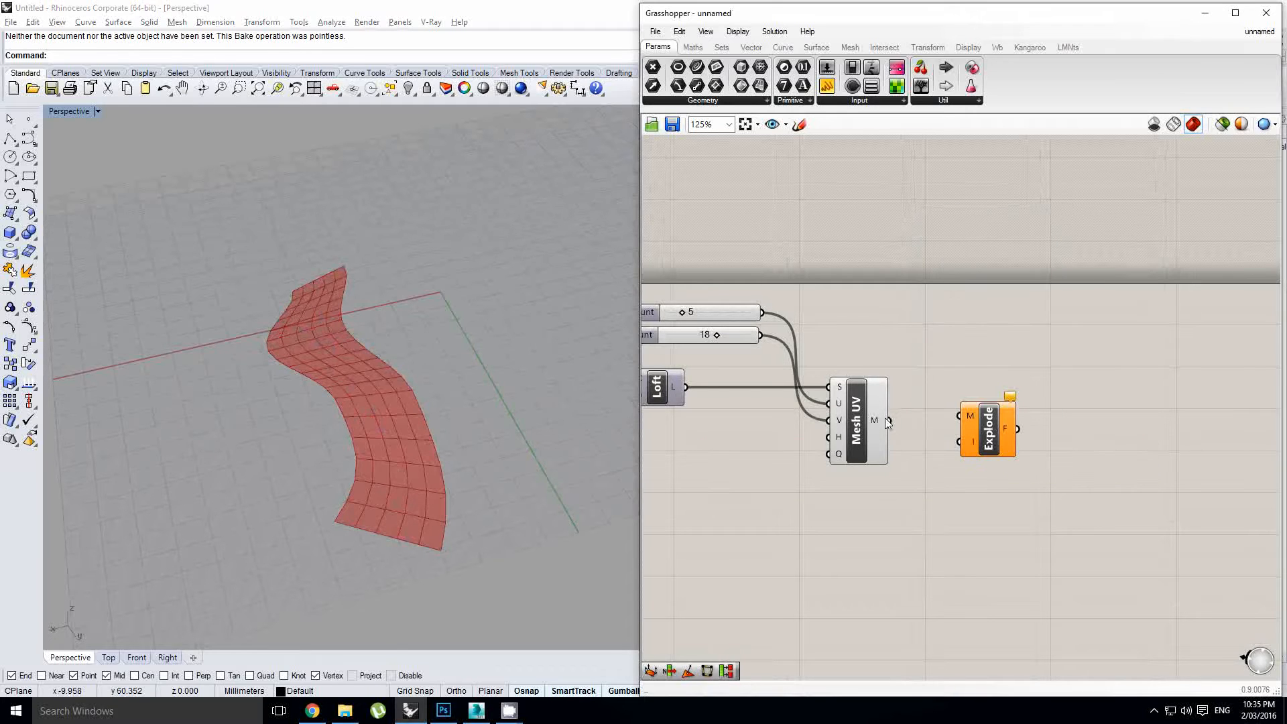
pyautogui.moveTo(981, 424); pyautogui.dragTo(975, 429)
# Add a Partition List component and connect the Explode component's F output to its L input.
pyautogui.doubleClick(1192, 460)
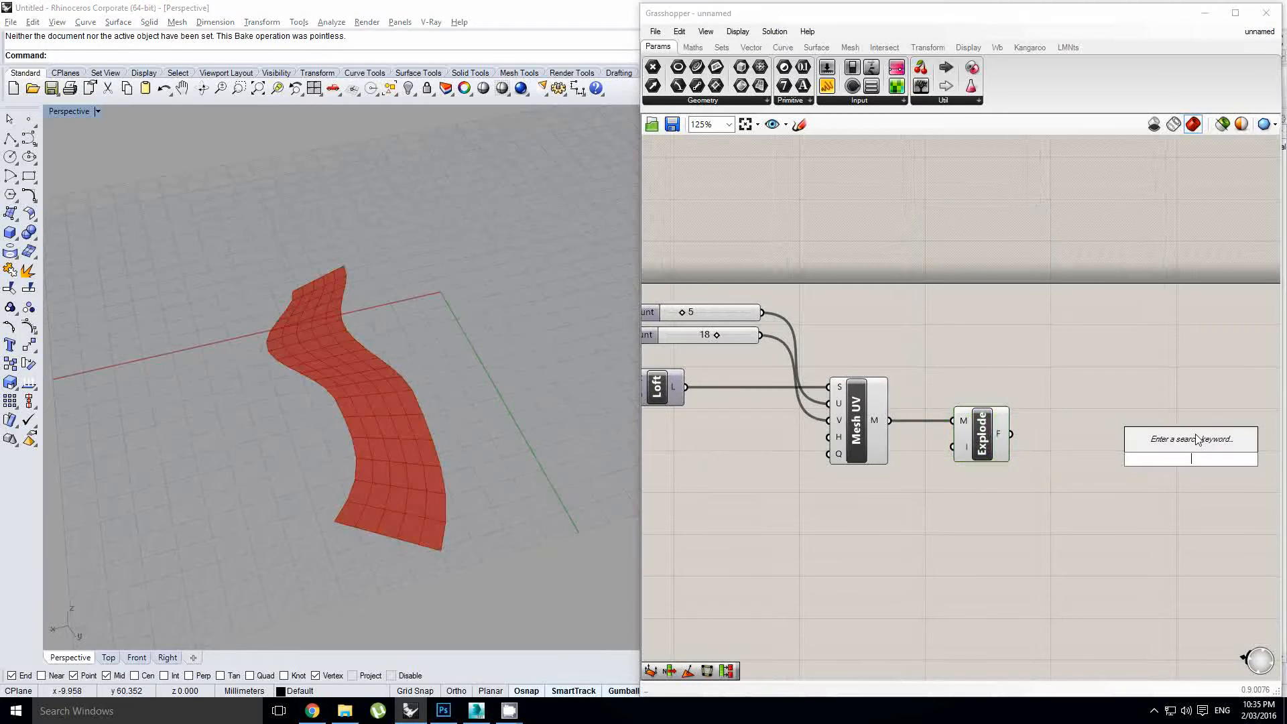
pyautogui.write('parit')
pyautogui.press('BackSpace')
pyautogui.press('BackSpace')
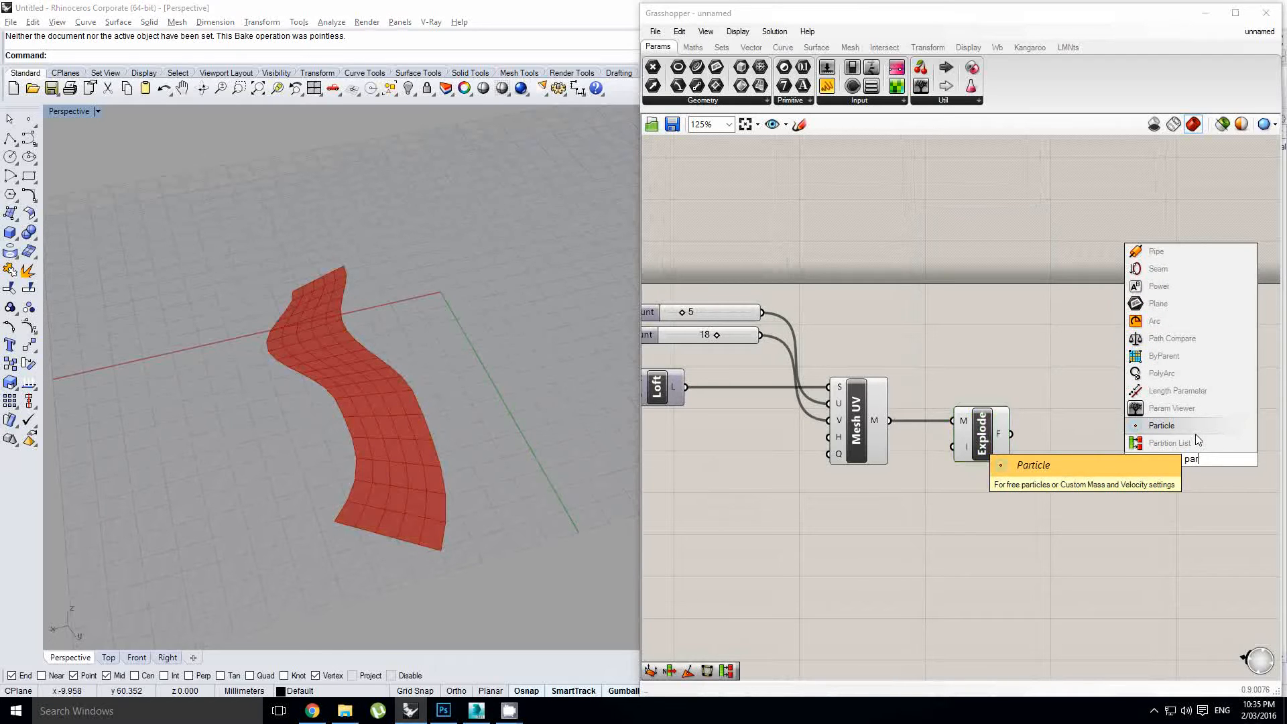
pyautogui.click(1197, 439)
pyautogui.scroll(2, 1063, 432)
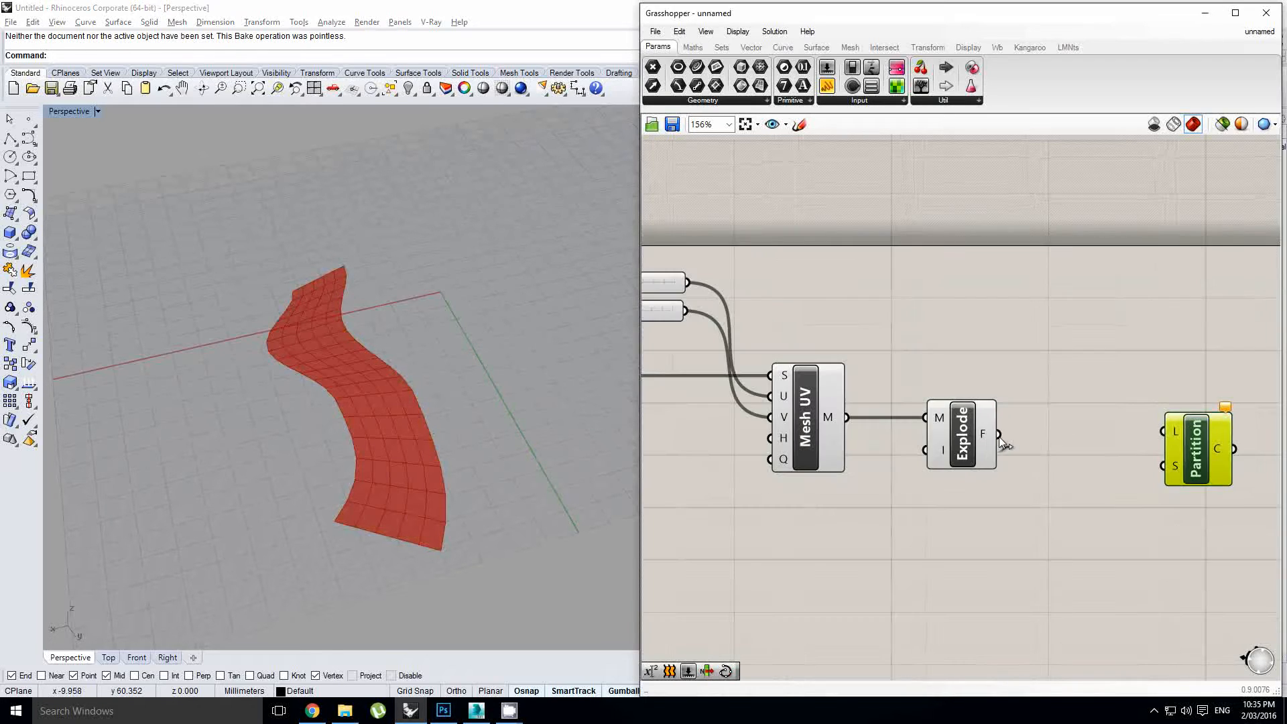
pyautogui.moveTo(998, 434); pyautogui.dragTo(1158, 434)
# Connect the V Count slider to the Partition List component's S input.
pyautogui.moveTo(1153, 402); pyautogui.dragTo(1083, 403, button='right')
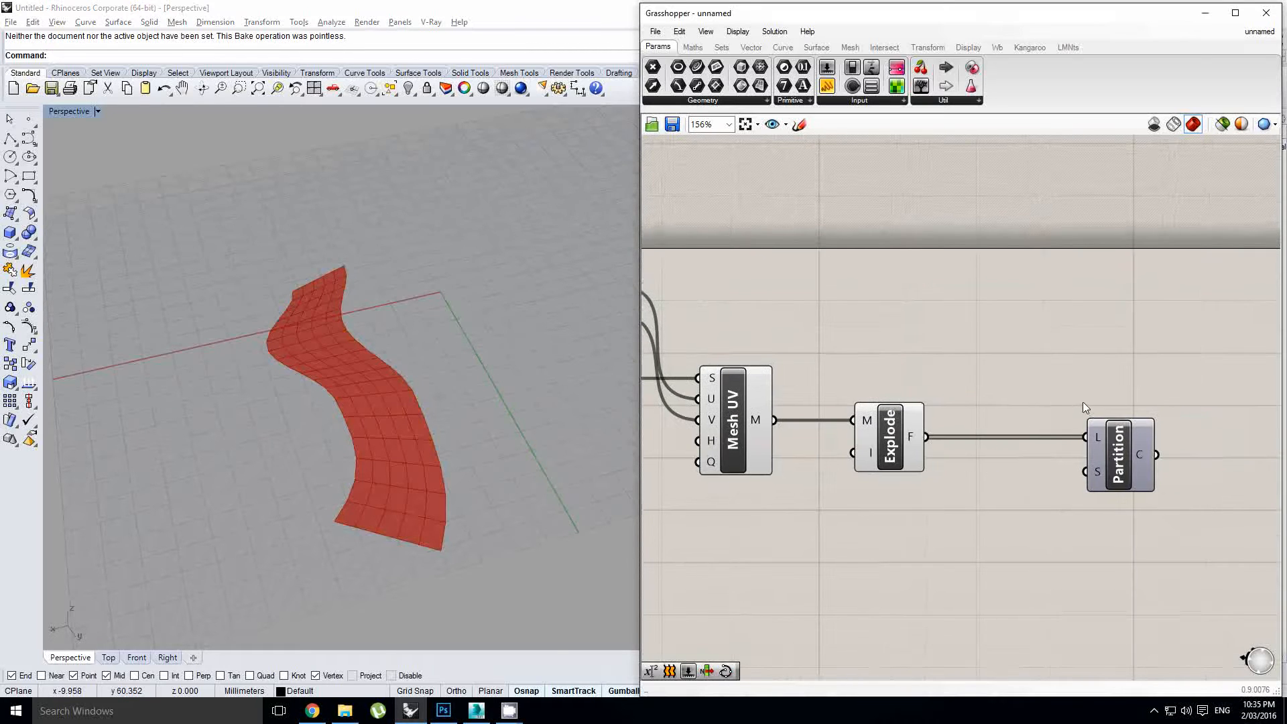
pyautogui.scroll(-1, 852, 339)
pyautogui.moveTo(852, 339); pyautogui.dragTo(951, 295, button='right')
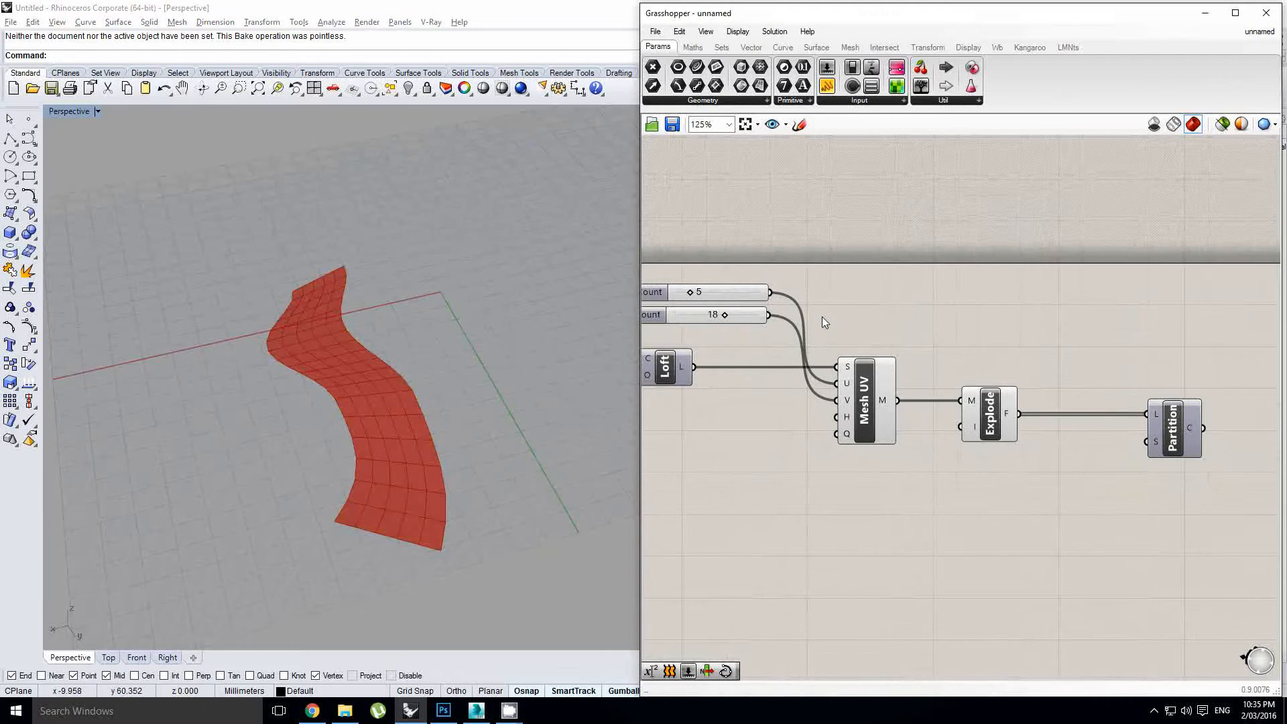
pyautogui.moveTo(770, 316); pyautogui.dragTo(1149, 443)
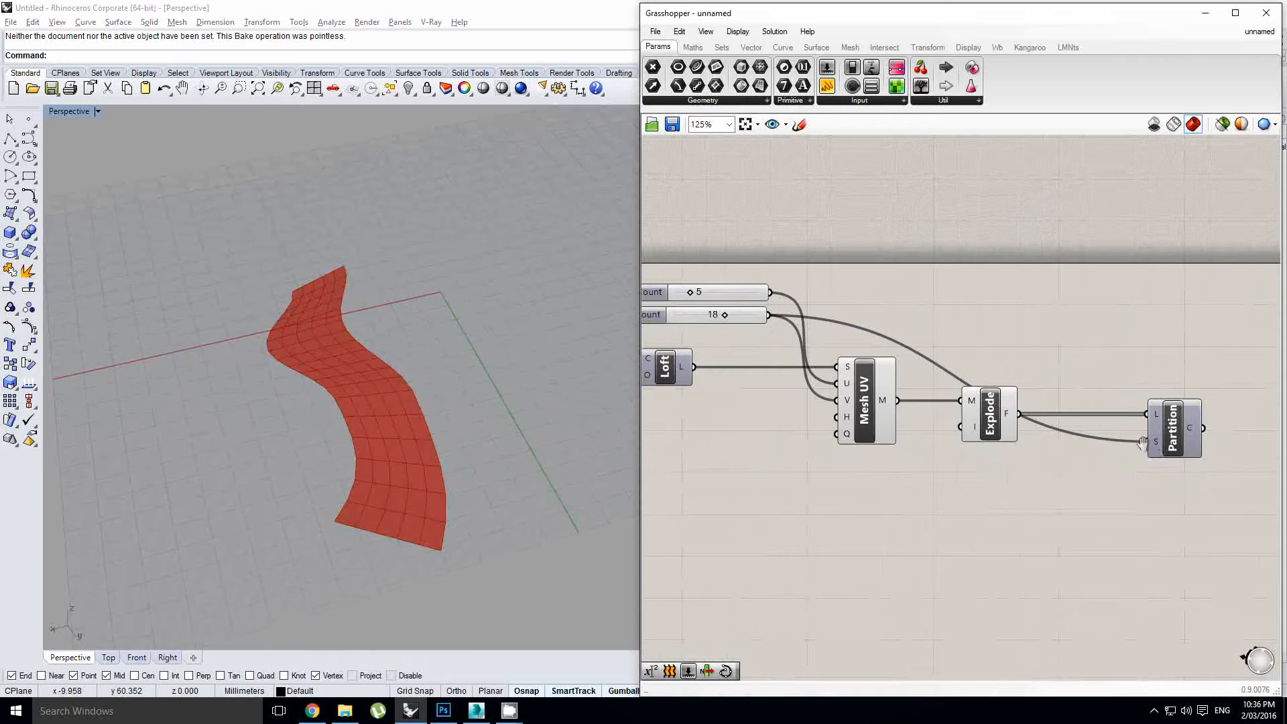
# Turn off the preview of the Mesh UV, Explode and Partition components.
pyautogui.moveTo(1056, 445); pyautogui.dragTo(1003, 440, button='right')
pyautogui.moveTo(1021, 480); pyautogui.dragTo(787, 349)
pyautogui.middleClick(786, 349)
pyautogui.click(827, 308)
# Add a List Item component to the right of Partition List and connect the partition output to its L input.
pyautogui.moveTo(1043, 387); pyautogui.dragTo(959, 371, button='right')
pyautogui.doubleClick(1221, 376)
pyautogui.write('list item')
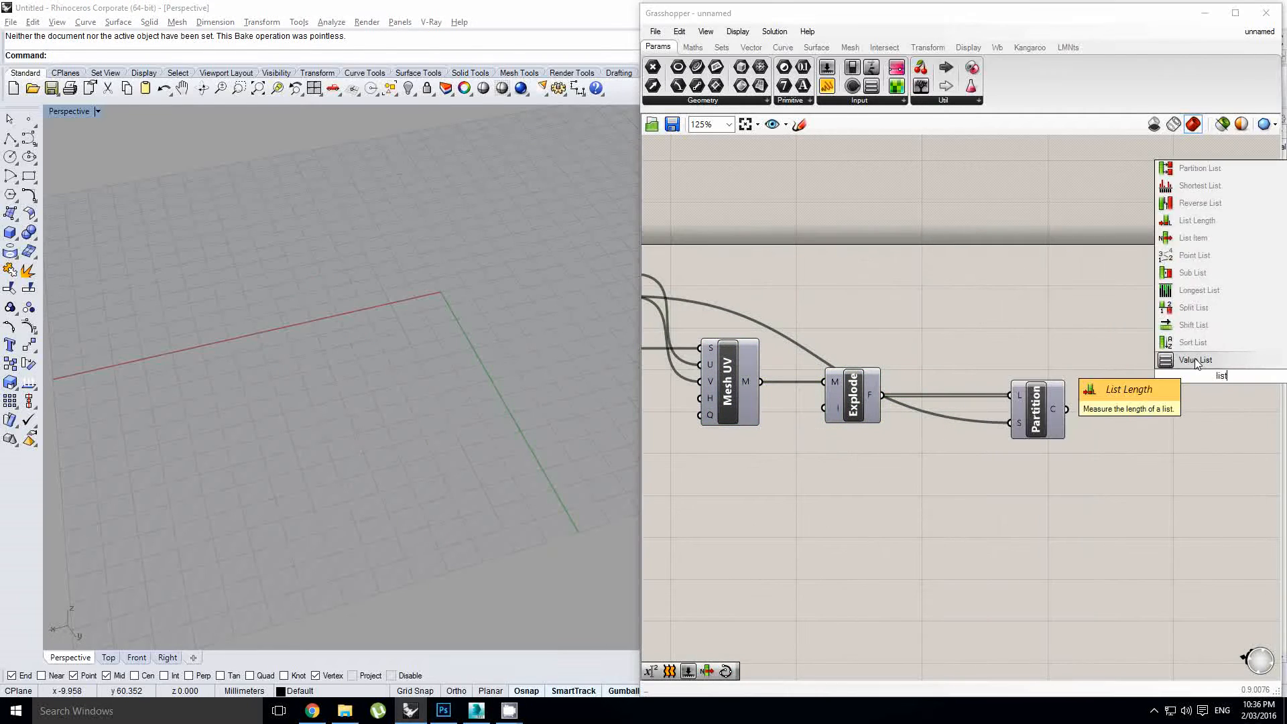
pyautogui.click(1197, 362)
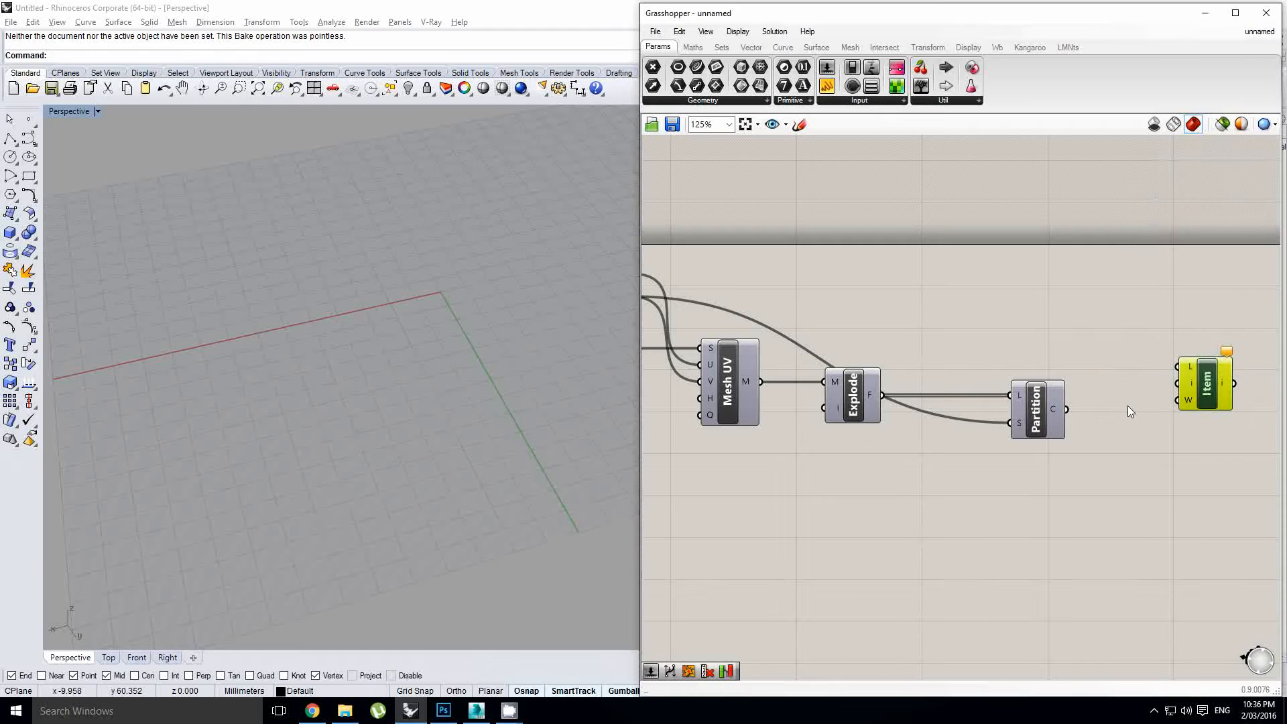
pyautogui.moveTo(1129, 405); pyautogui.dragTo(1043, 400, button='right')
pyautogui.moveTo(1037, 397); pyautogui.dragTo(1064, 336)
pyautogui.moveTo(1037, 398); pyautogui.dragTo(1165, 410)
pyautogui.moveTo(370, 320); pyautogui.dragTo(339, 345, button='right')
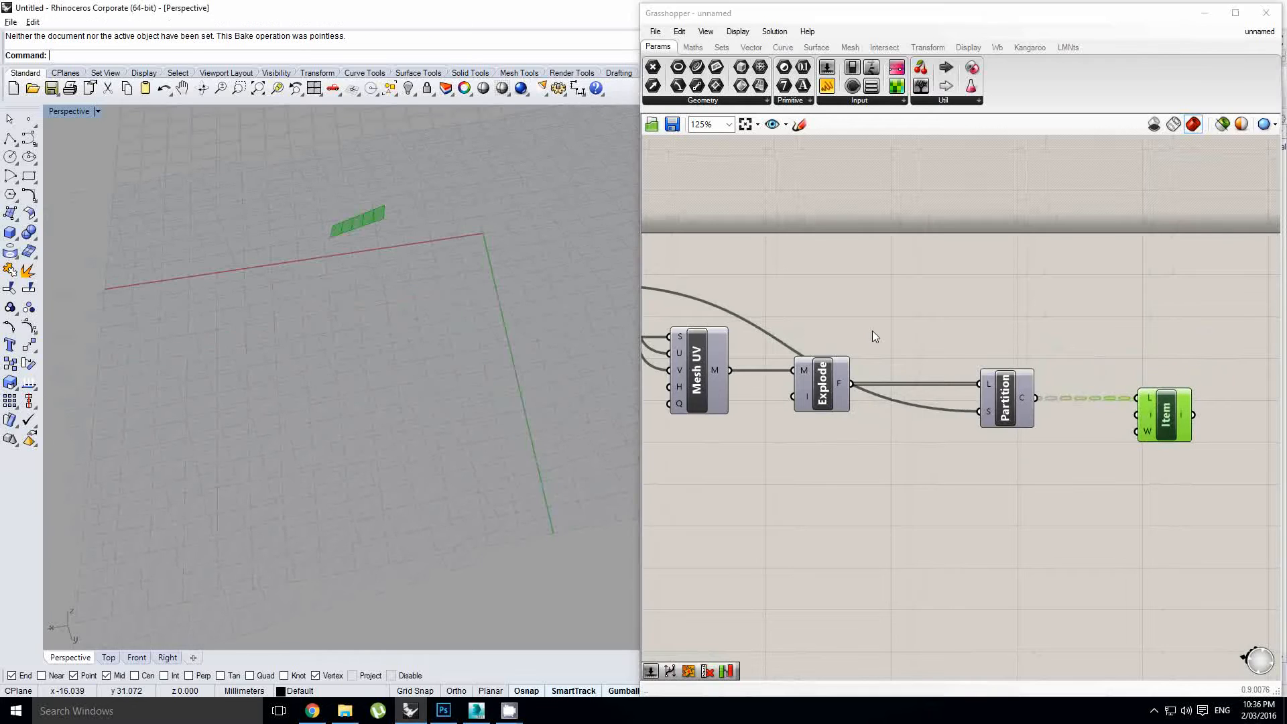
# Turn the Mesh UV preview back on to compare the extracted faces with the whole mesh.
pyautogui.moveTo(873, 333); pyautogui.dragTo(1003, 325, button='right')
pyautogui.click(1124, 381)
pyautogui.click(838, 359)
pyautogui.middleClick(838, 359)
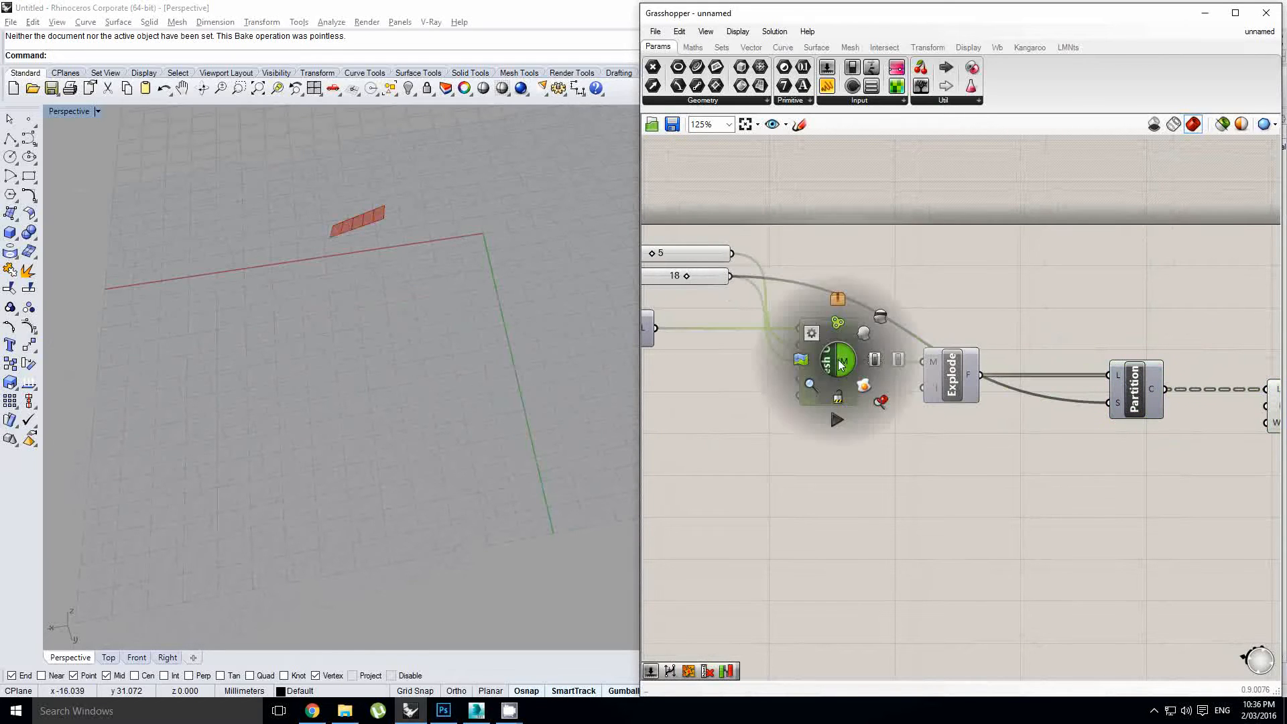
pyautogui.click(863, 334)
pyautogui.moveTo(396, 313)
pyautogui.mouseDown(button='right')
pyautogui.moveTo(393, 323)
pyautogui.moveTo(392, 306)
pyautogui.mouseUp(button='right')
pyautogui.scroll(-5, 392, 306)
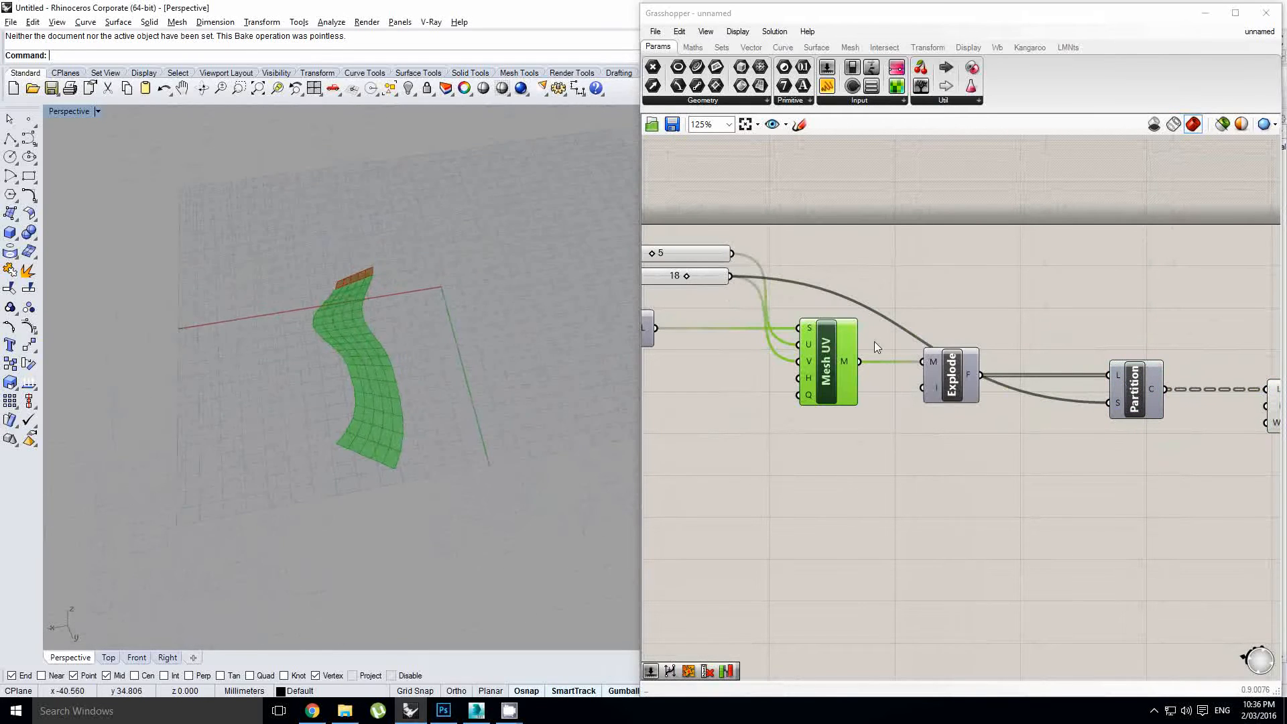
# Select the List Item component to highlight its extracted faces against the whole mesh.
pyautogui.click(1068, 312)
pyautogui.moveTo(1213, 376); pyautogui.dragTo(1042, 392, button='right')
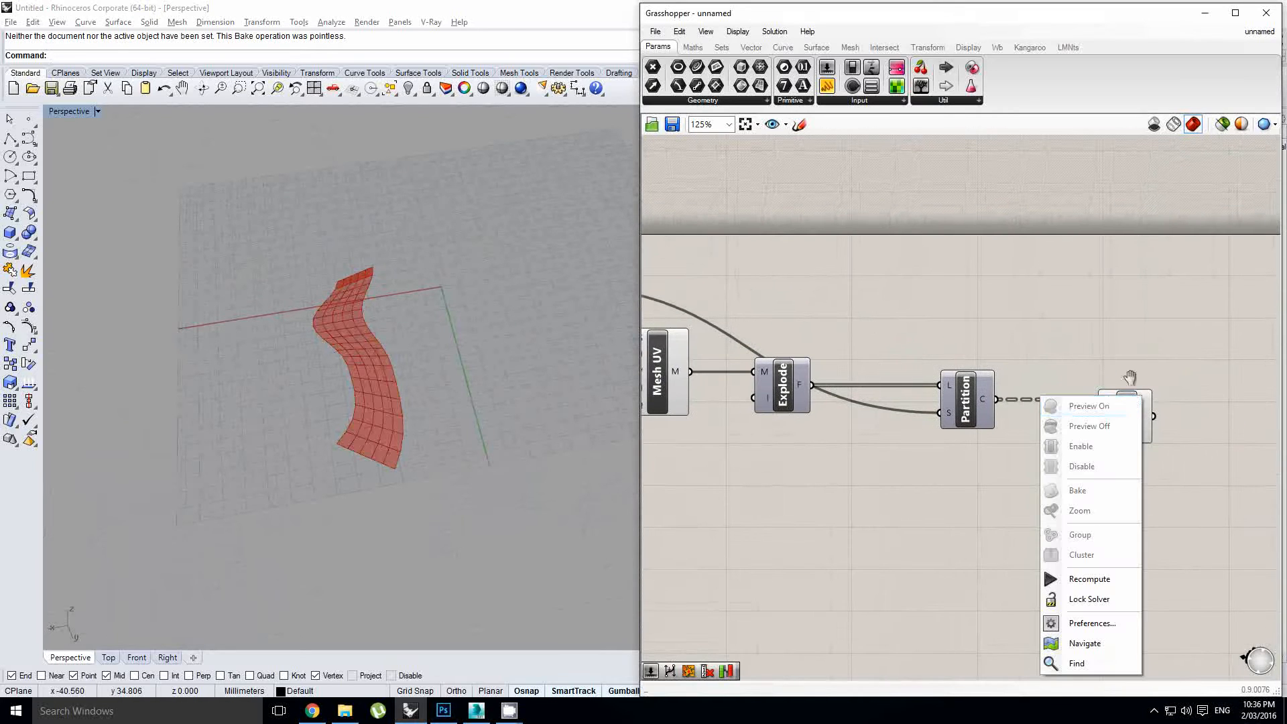
pyautogui.click(1117, 417)
pyautogui.scroll(6, 396, 320)
pyautogui.moveTo(381, 320); pyautogui.dragTo(417, 297, button='right')
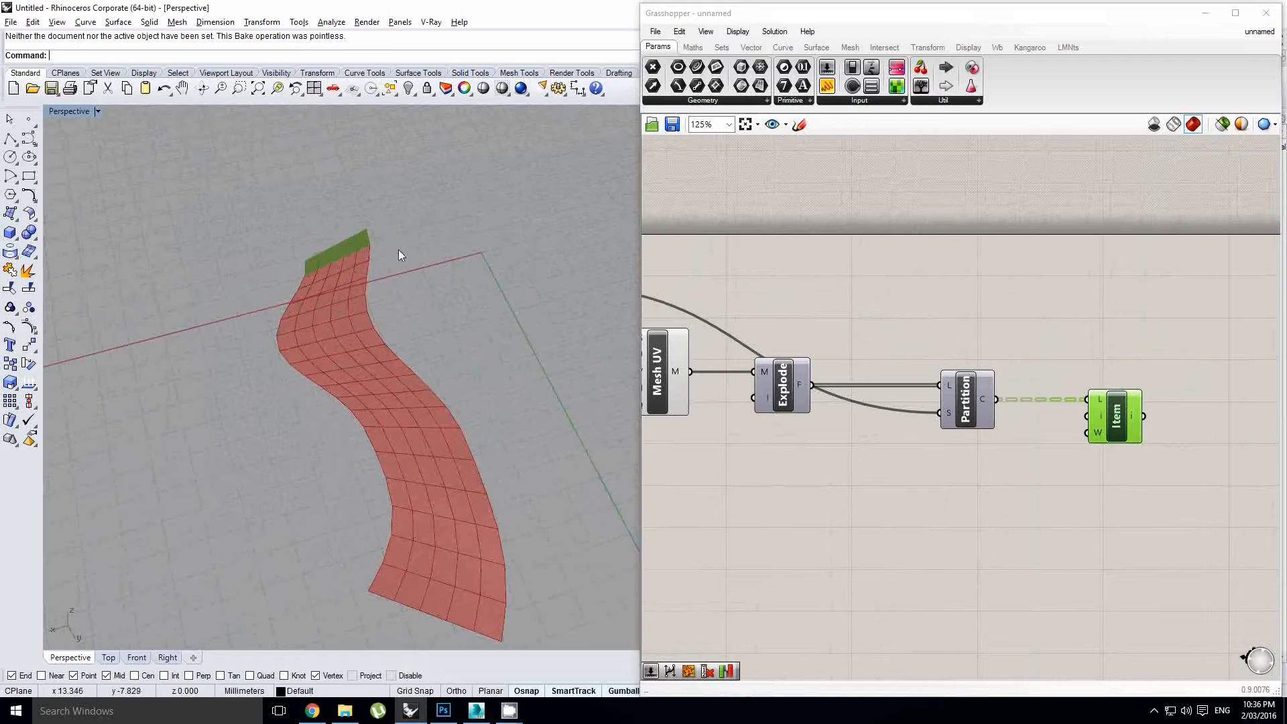
# Try the U Count slider as the Partition List's S input in place of V Count and inspect the extracted faces.
pyautogui.moveTo(818, 314); pyautogui.dragTo(864, 301, button='right')
pyautogui.click(812, 307)
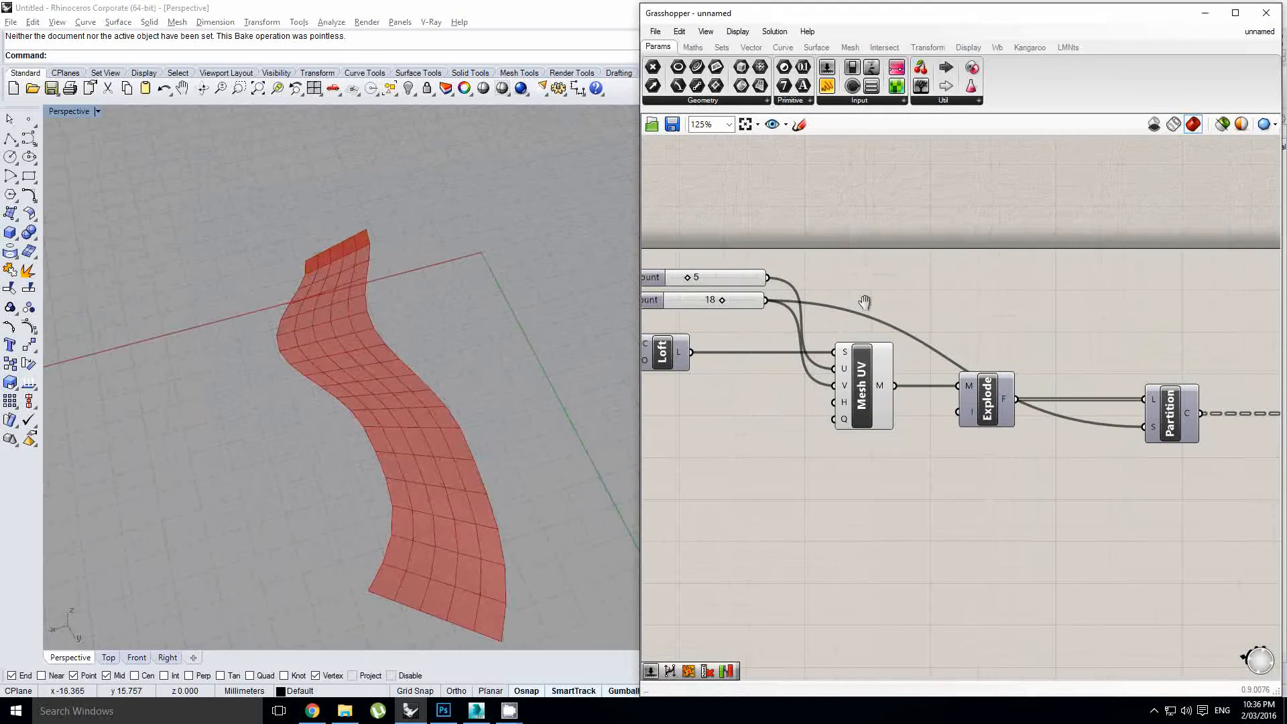
pyautogui.moveTo(769, 278); pyautogui.dragTo(1152, 428)
pyautogui.moveTo(510, 429); pyautogui.dragTo(346, 232, button='right')
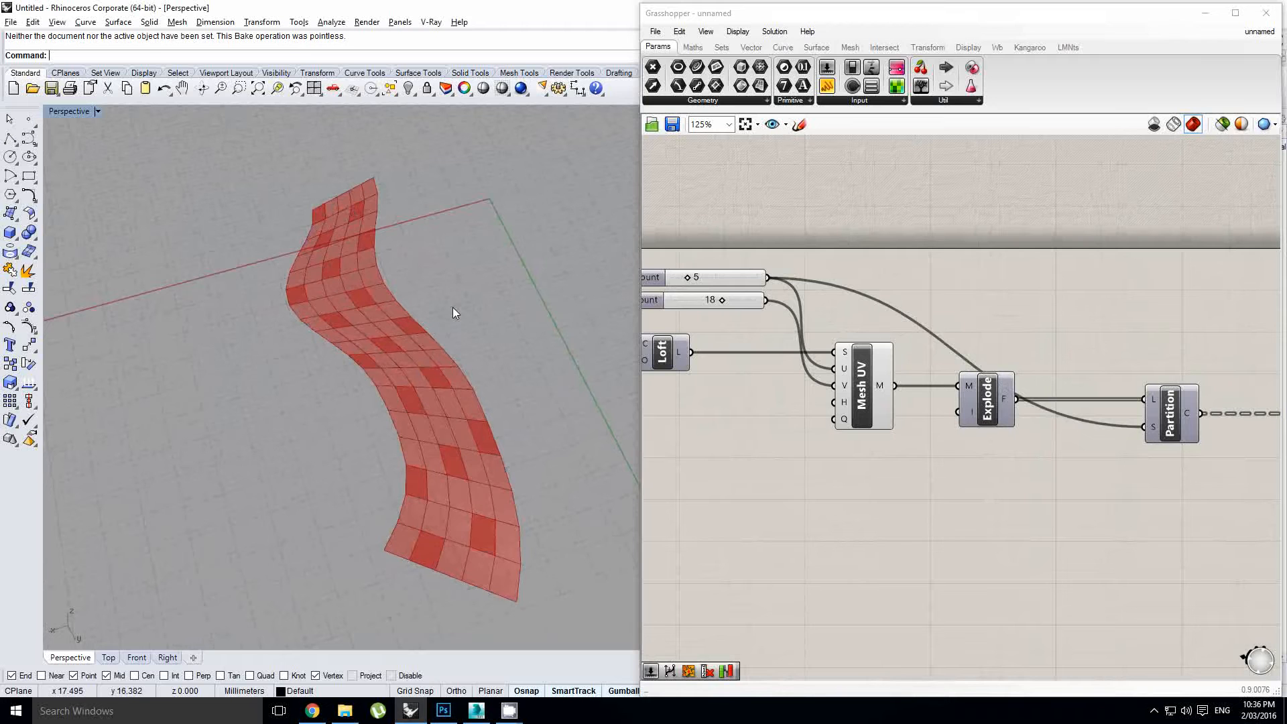
pyautogui.moveTo(332, 252); pyautogui.dragTo(398, 412, button='right')
pyautogui.moveTo(309, 293); pyautogui.dragTo(385, 332, button='right')
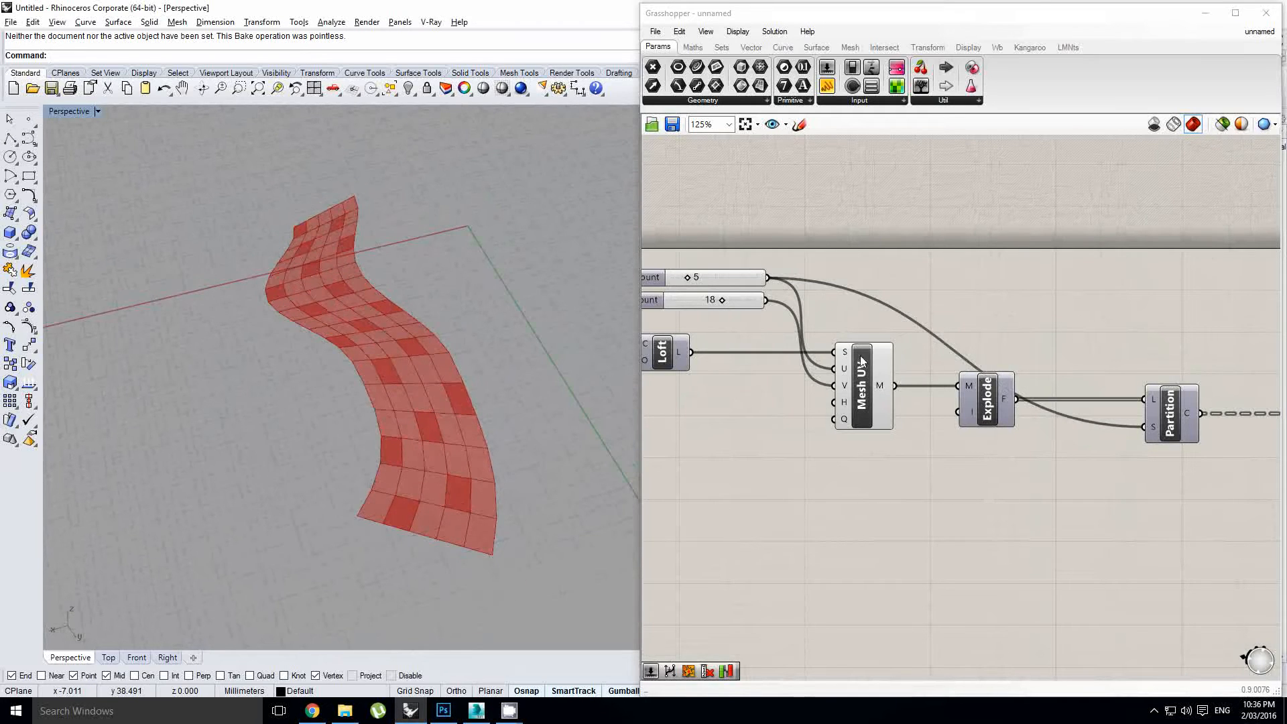
pyautogui.moveTo(1012, 317); pyautogui.dragTo(808, 283, button='right')
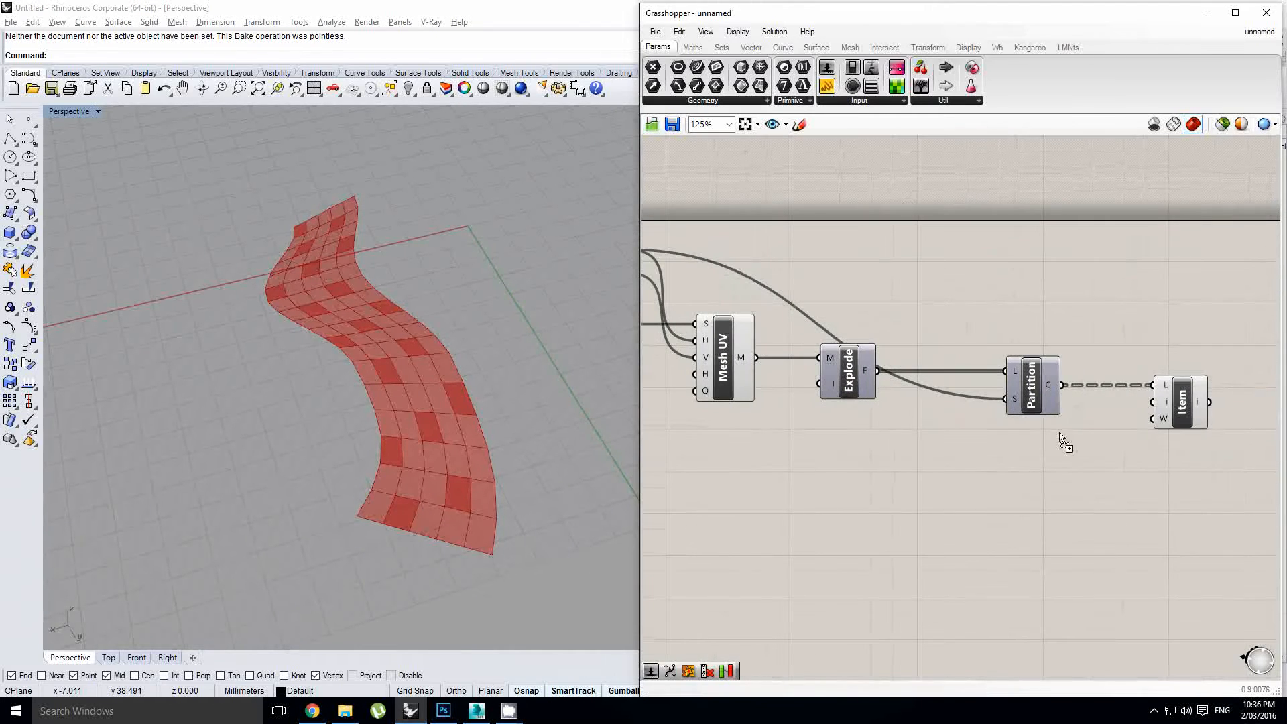
# Add a number slider below Partition List with integer rounding and a maximum of 10.
pyautogui.moveTo(1066, 442); pyautogui.dragTo(1063, 443)
pyautogui.scroll(5, 1026, 416)
pyautogui.doubleClick(944, 463)
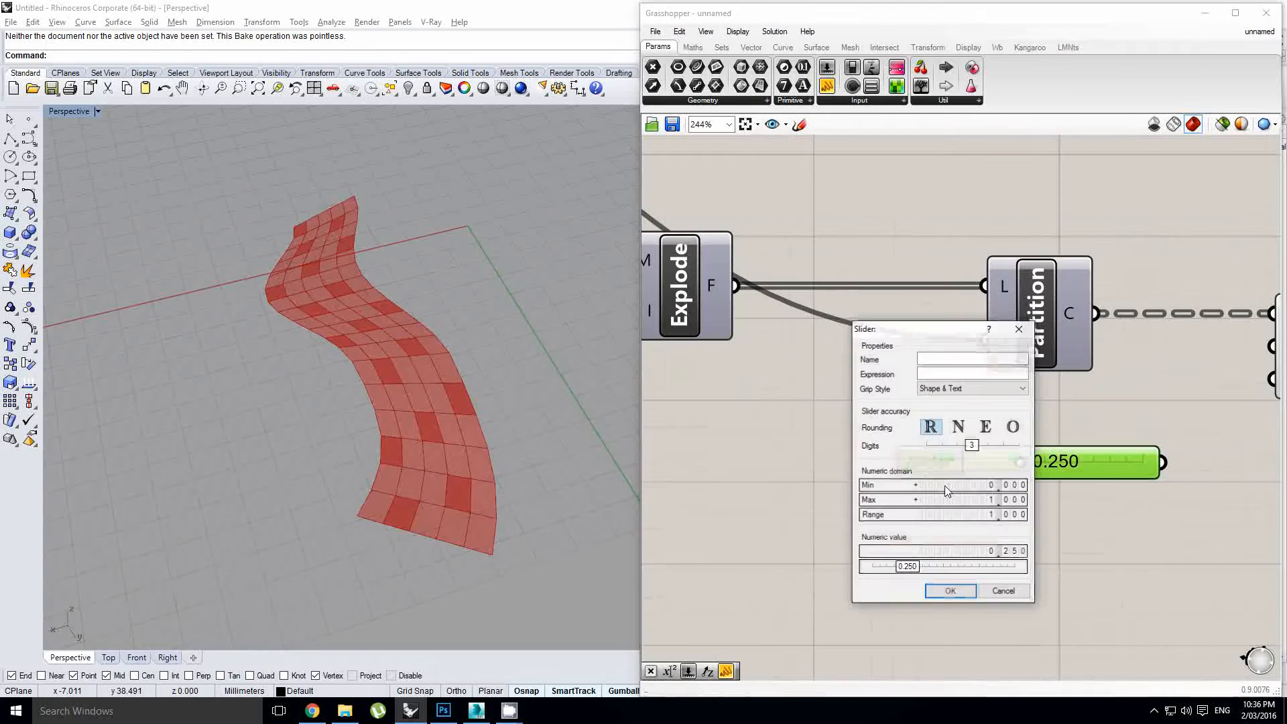
pyautogui.doubleClick(953, 499)
pyautogui.write('10')
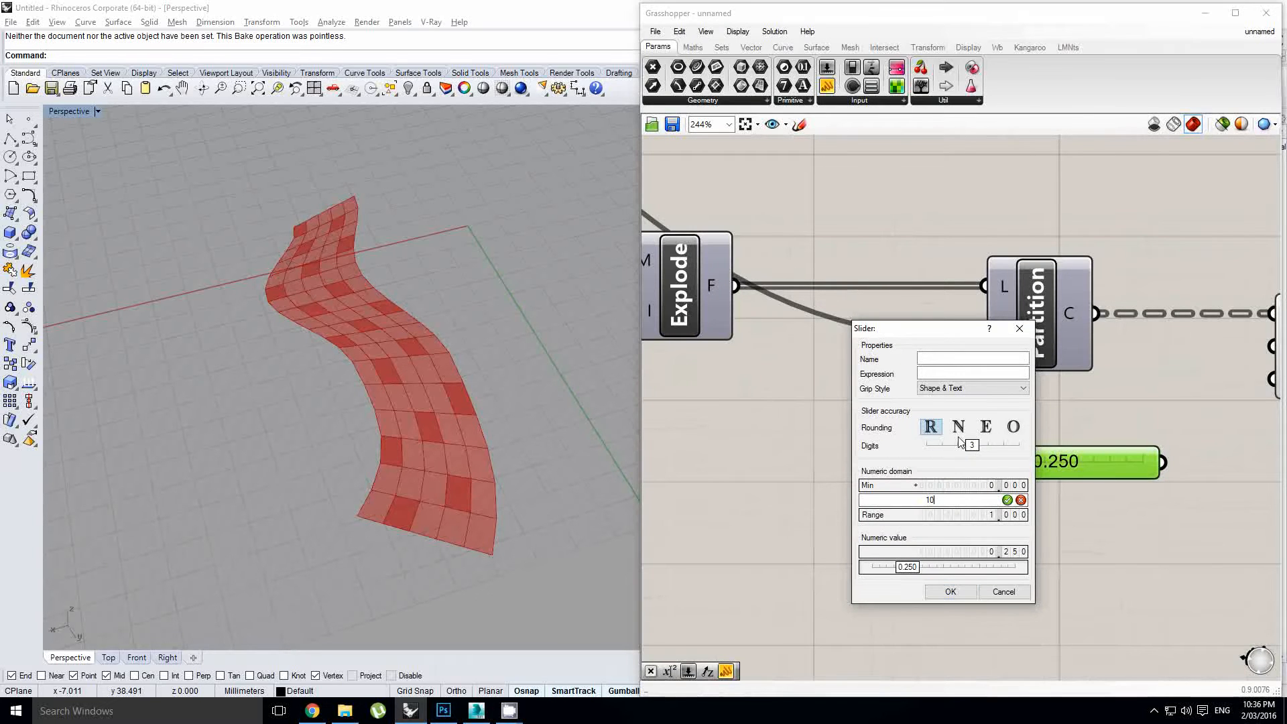
pyautogui.click(959, 427)
pyautogui.click(963, 593)
# Connect the new slider to the List Item's i input and set it to 10.
pyautogui.moveTo(1142, 463); pyautogui.dragTo(937, 480, button='right')
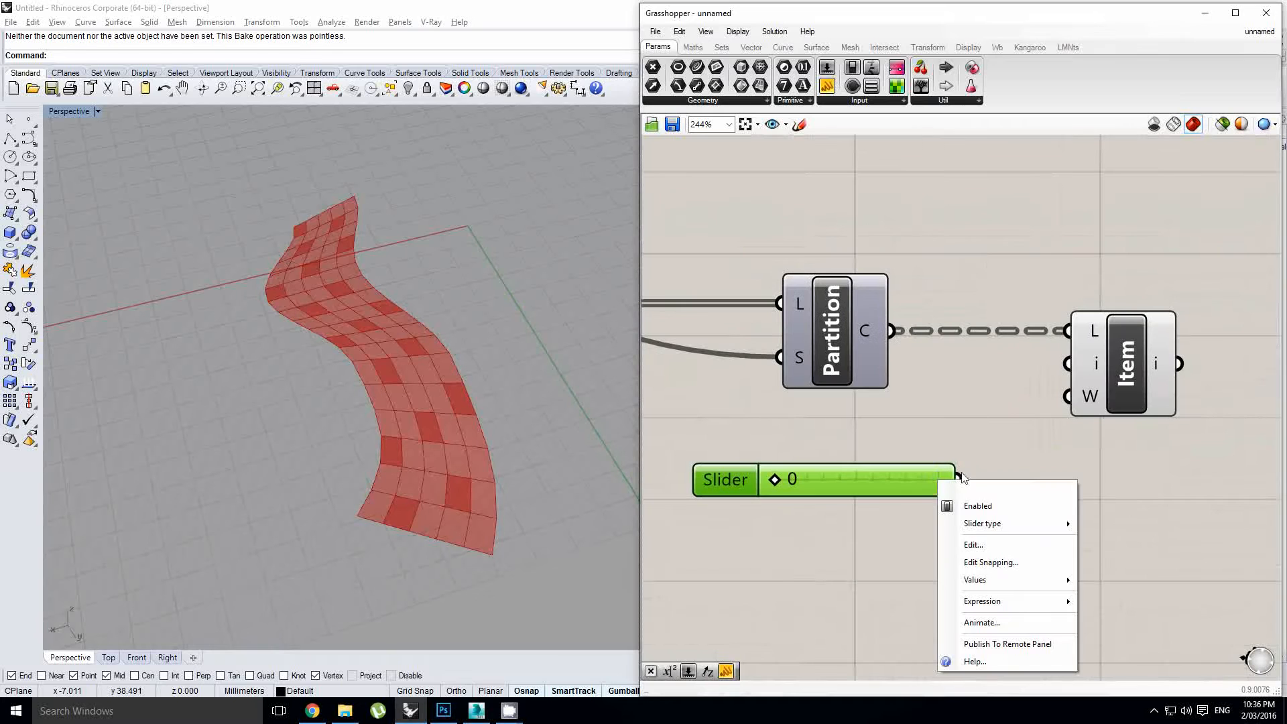
pyautogui.moveTo(960, 478); pyautogui.dragTo(1051, 374)
pyautogui.moveTo(773, 479); pyautogui.dragTo(939, 479)
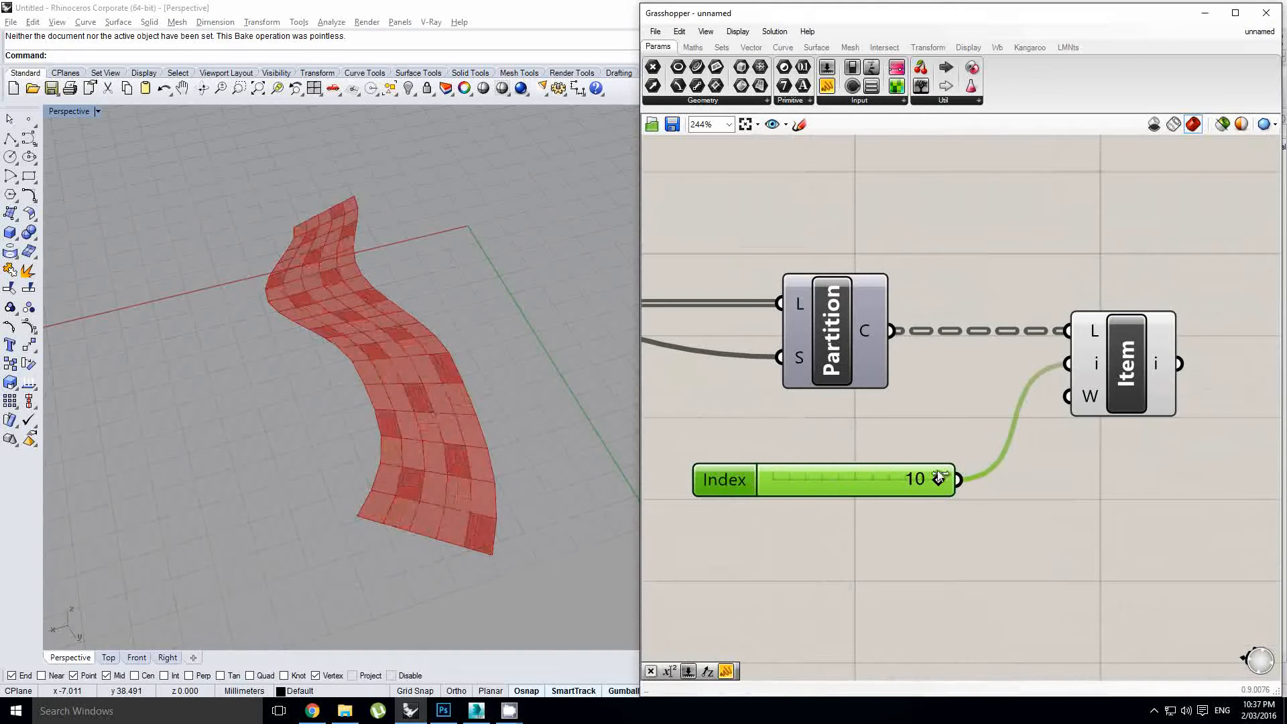
pyautogui.moveTo(381, 400); pyautogui.dragTo(212, 271, button='right')
pyautogui.click(956, 431)
pyautogui.moveTo(959, 428); pyautogui.dragTo(1025, 426, button='right')
# Delete the Index slider and wire the V Count slider back into the Partition List's S input.
pyautogui.click(953, 487)
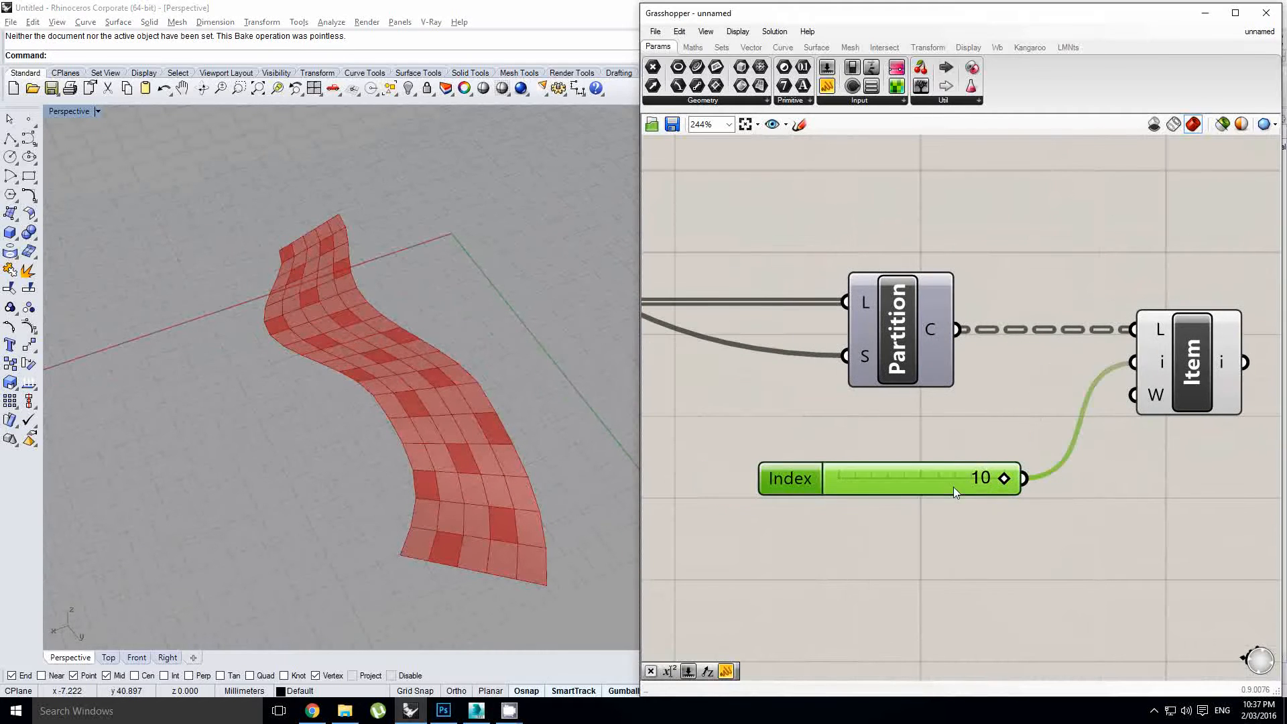
pyautogui.press('Delete')
pyautogui.moveTo(945, 419); pyautogui.dragTo(1028, 442, button='right')
pyautogui.scroll(-4, 1065, 424)
pyautogui.scroll(1, 850, 315)
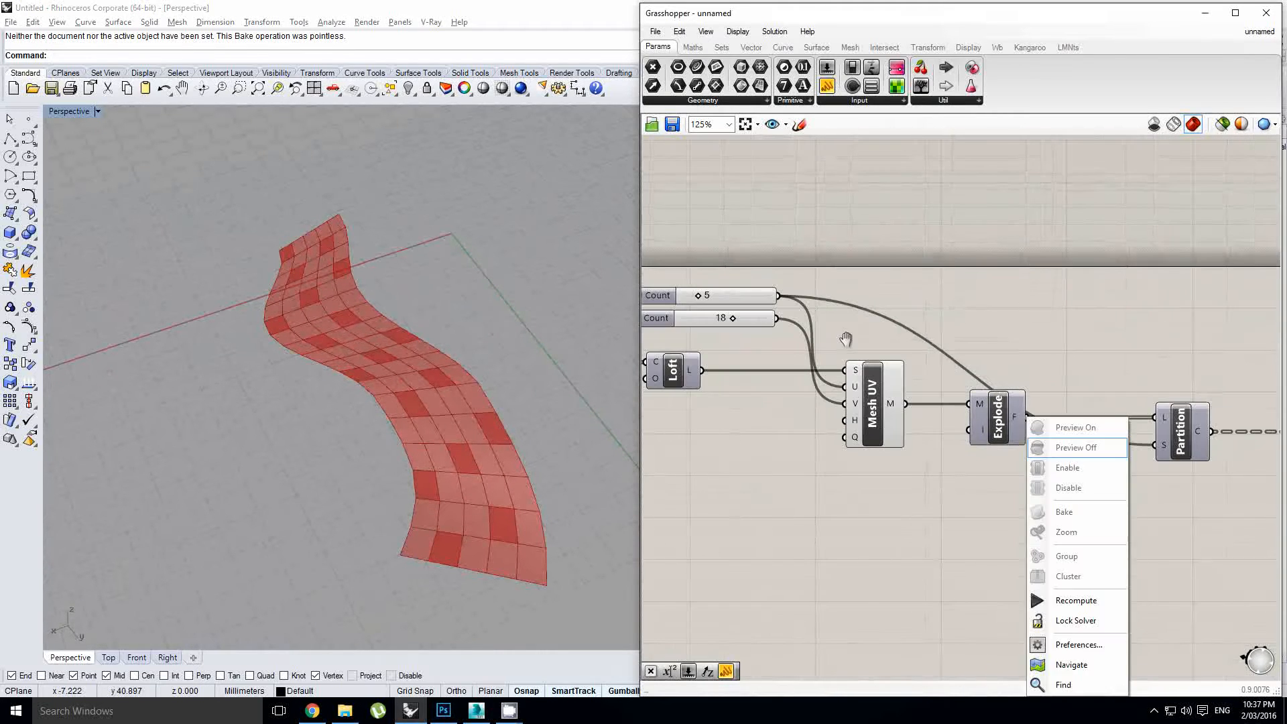
pyautogui.moveTo(779, 320); pyautogui.dragTo(1151, 447)
# Add a Flip Matrix component and wire it between the Partition List output and the List Item's L input.
pyautogui.moveTo(1133, 468); pyautogui.dragTo(861, 451, button='right')
pyautogui.click(1069, 436)
pyautogui.moveTo(1146, 415); pyautogui.dragTo(1063, 414, button='right')
pyautogui.doubleClick(924, 340)
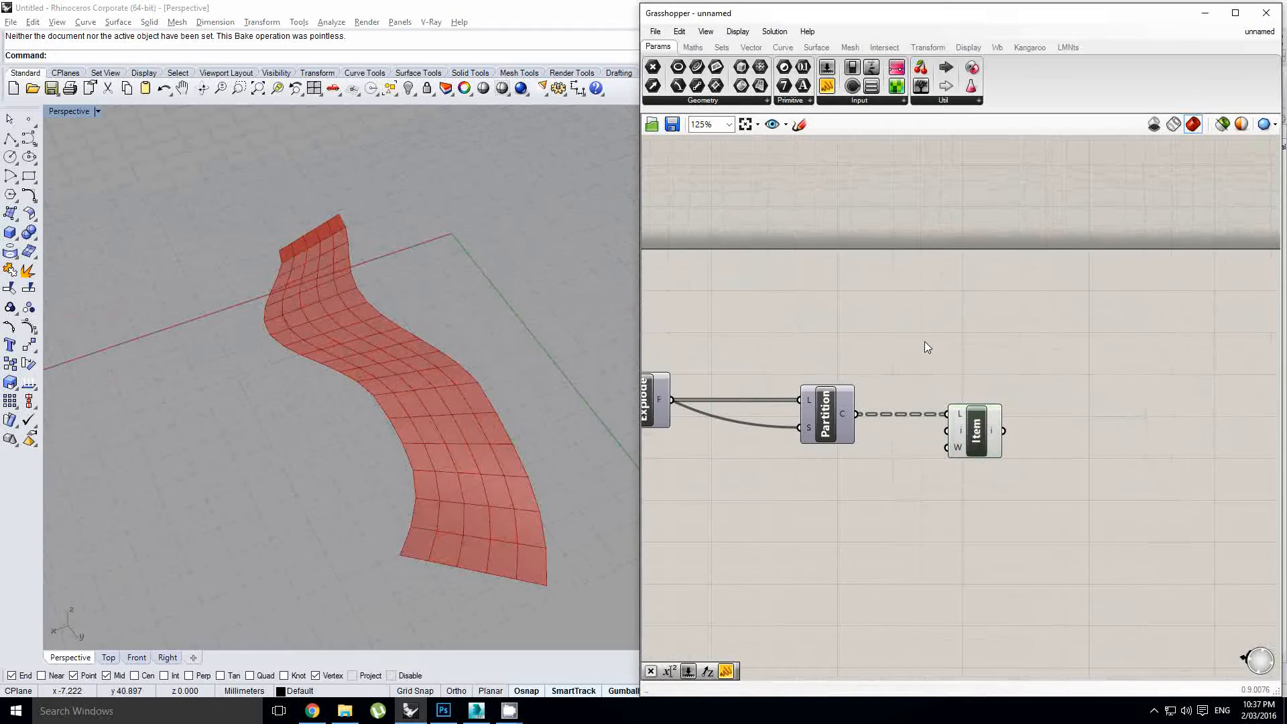
pyautogui.write('flip')
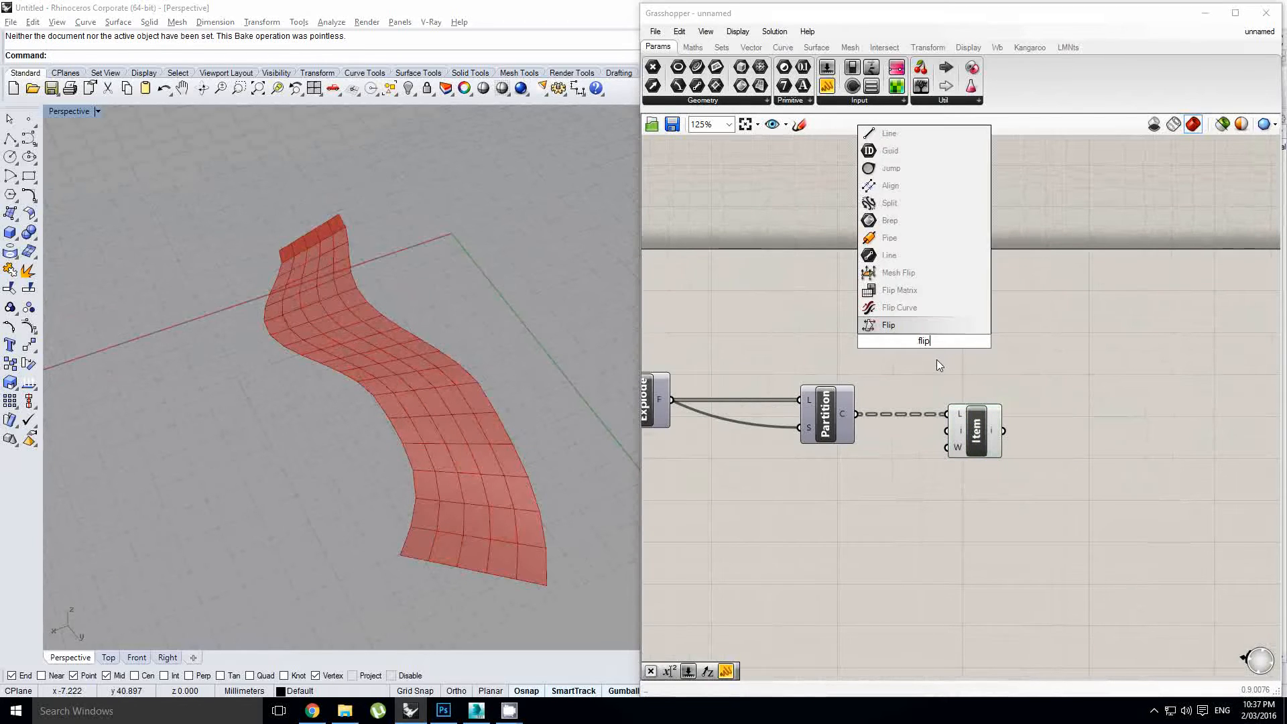
pyautogui.click(925, 290)
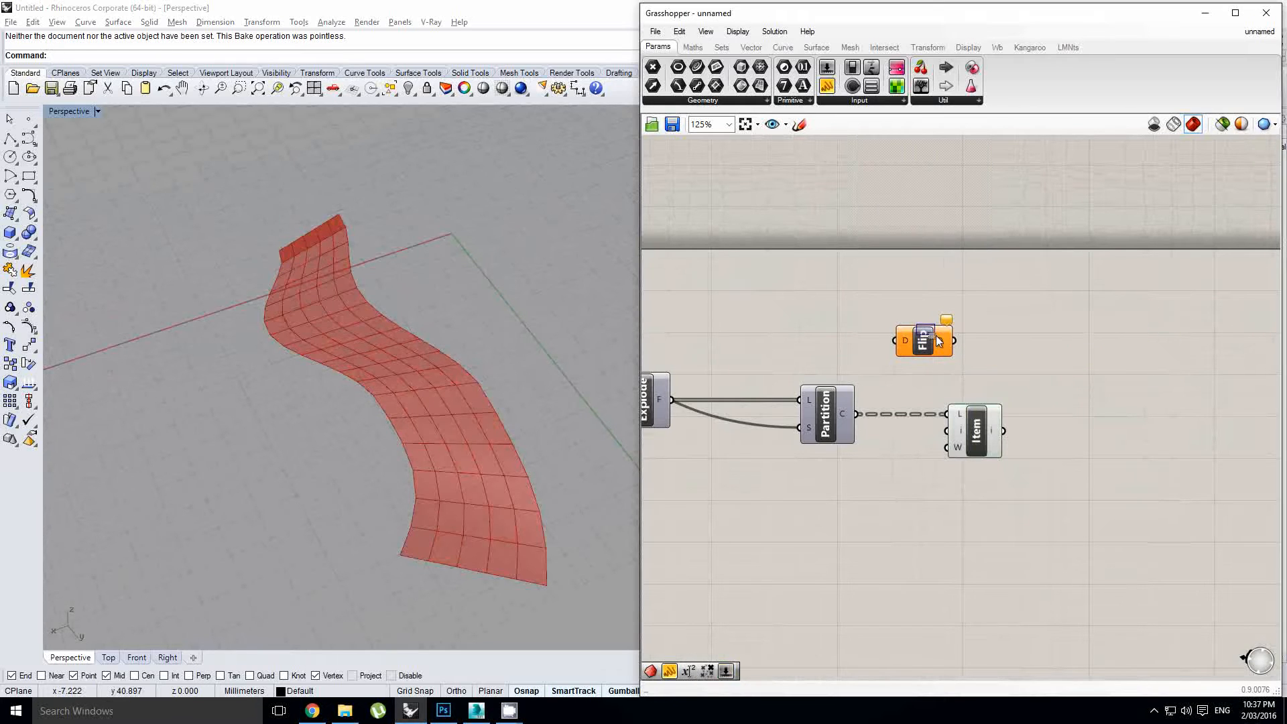
pyautogui.moveTo(858, 413); pyautogui.dragTo(947, 414)
pyautogui.moveTo(534, 404); pyautogui.dragTo(400, 230, button='right')
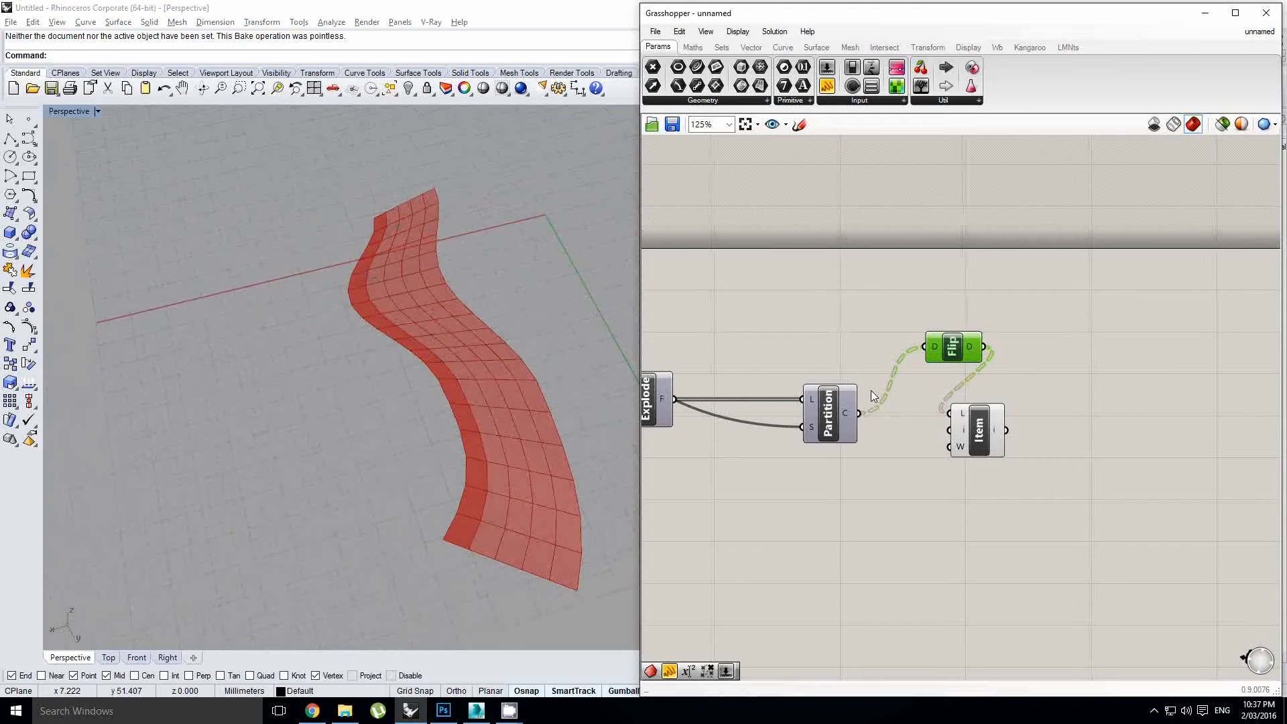
# Move the List Item component farther right of Flip Matrix to spread out the wiring.
pyautogui.click(963, 428)
pyautogui.moveTo(964, 428); pyautogui.dragTo(1068, 428)
pyautogui.scroll(1, 963, 348)
pyautogui.click(962, 348)
pyautogui.moveTo(963, 348); pyautogui.dragTo(1105, 343, button='right')
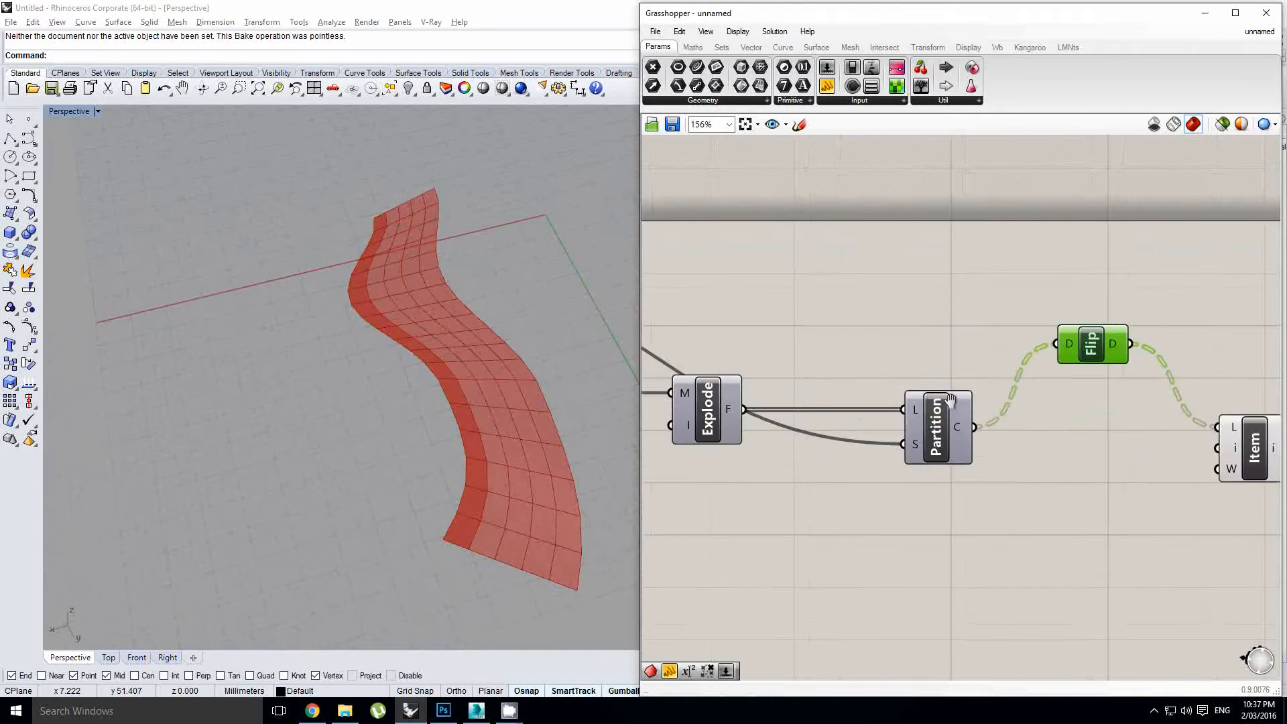
# Shift Explode, Partition List, Flip Matrix and List Item to the right to open a gap after Mesh UV.
pyautogui.click(853, 371)
pyautogui.moveTo(853, 371); pyautogui.dragTo(949, 371, button='right')
pyautogui.scroll(-2, 1053, 450)
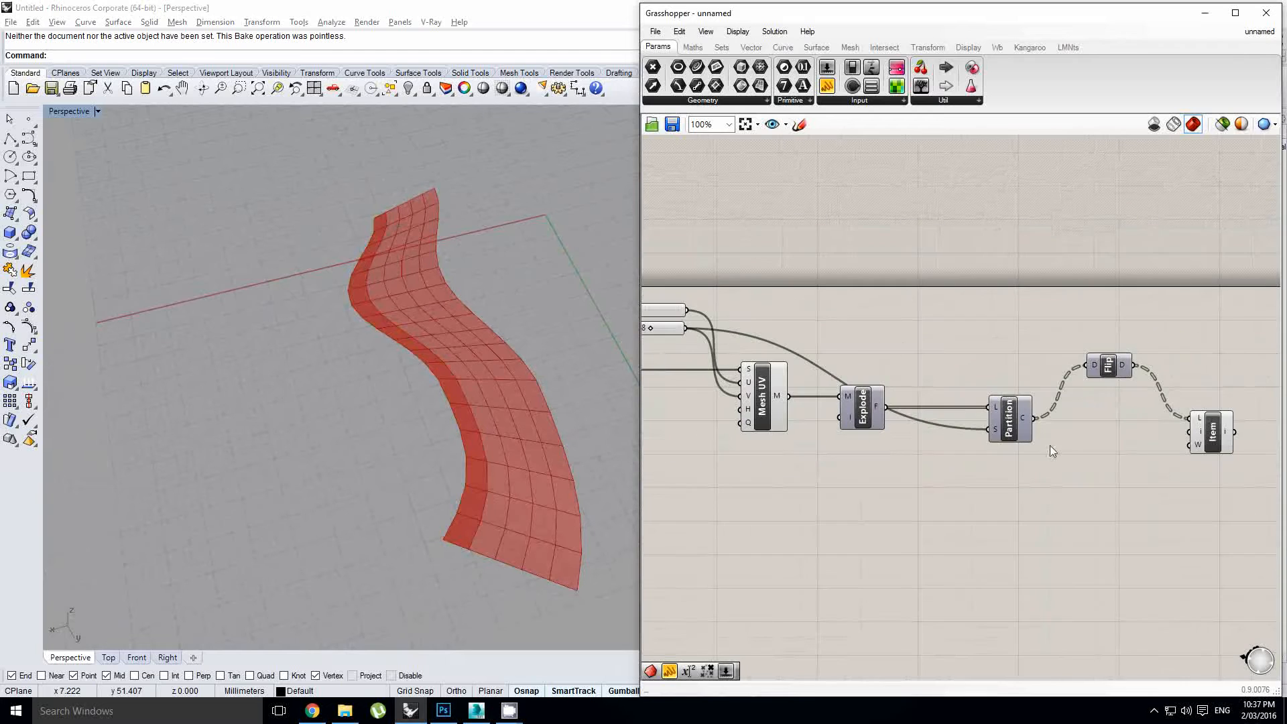
pyautogui.moveTo(1170, 455); pyautogui.dragTo(892, 343)
pyautogui.moveTo(865, 403); pyautogui.dragTo(968, 402)
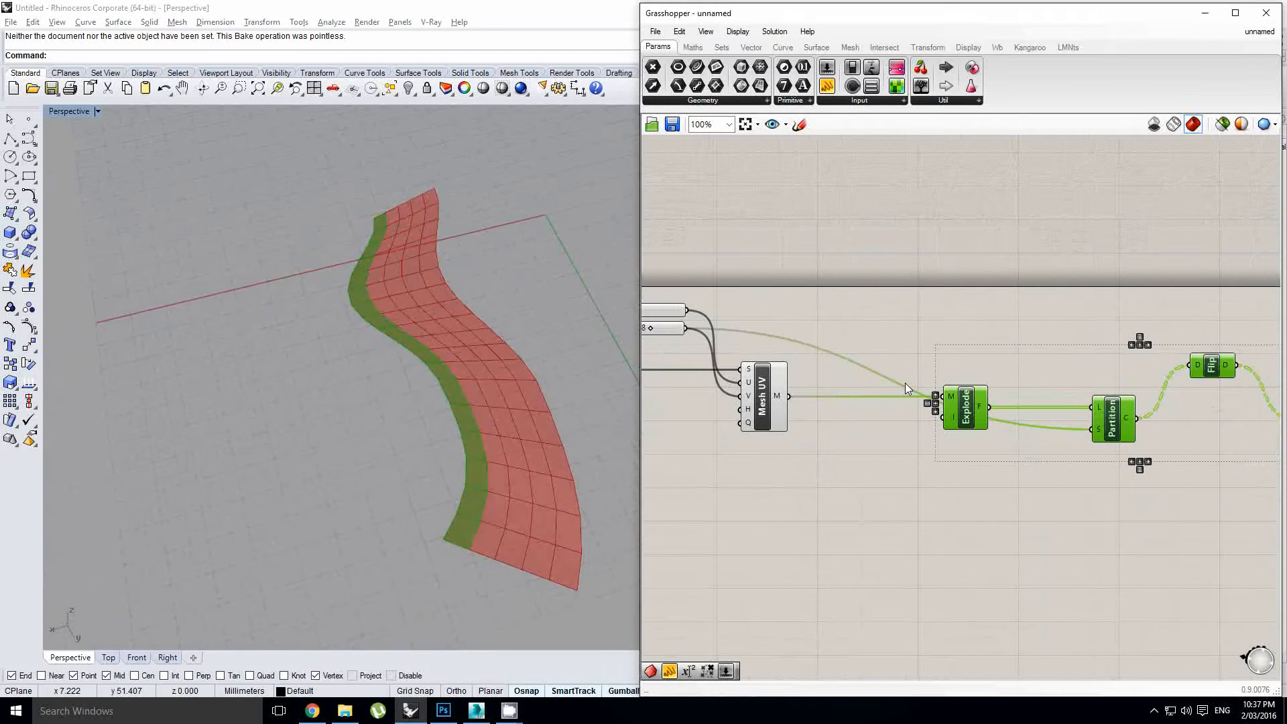
# Add a Mirror component in the gap after Mesh UV and connect the mesh output to its G input.
pyautogui.doubleClick(902, 382)
pyautogui.write('mirr')
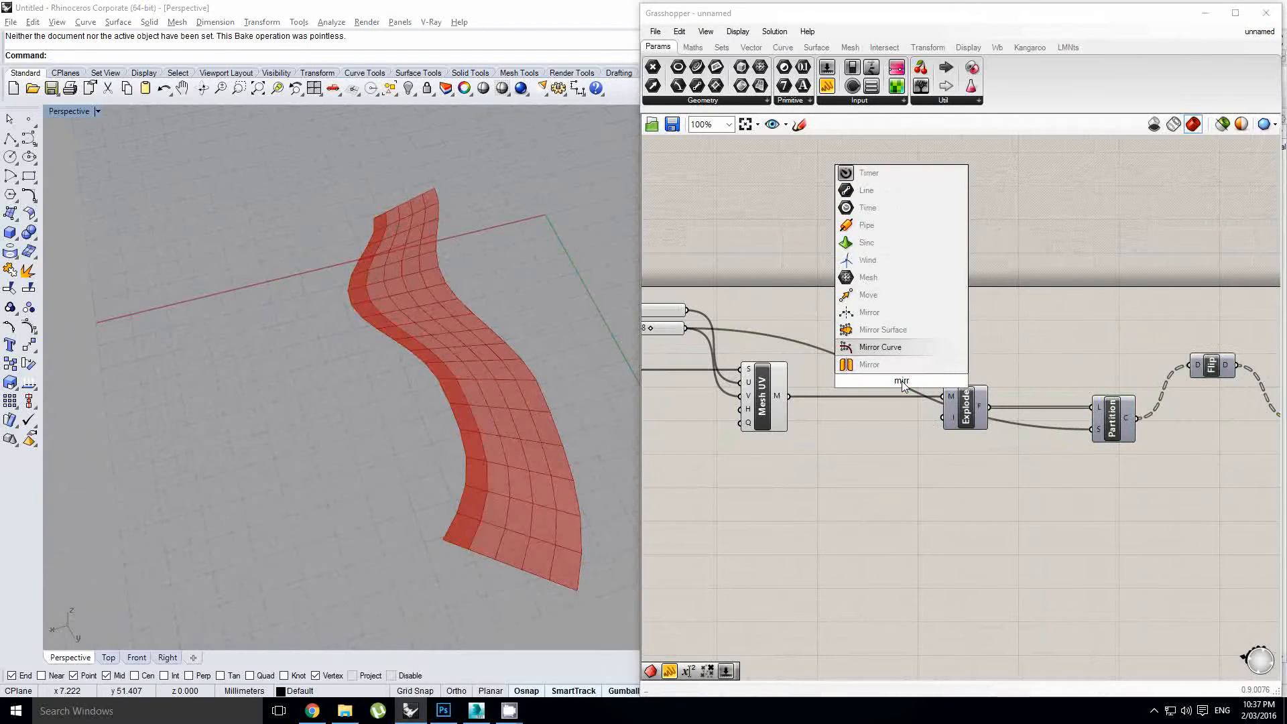
pyautogui.press('Return')
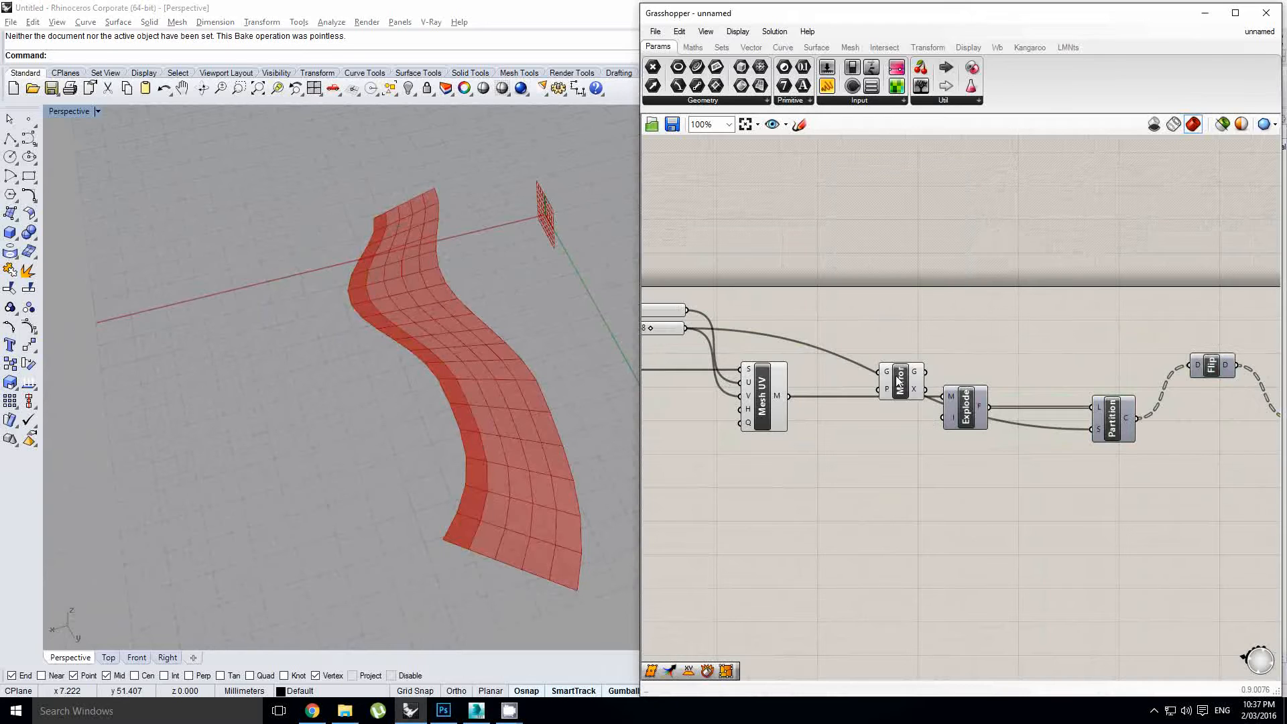
pyautogui.click(898, 381)
pyautogui.scroll(1, 783, 397)
pyautogui.moveTo(900, 389); pyautogui.dragTo(849, 406)
pyautogui.scroll(-5, 553, 272)
pyautogui.moveTo(505, 328); pyautogui.dragTo(444, 284, button='right')
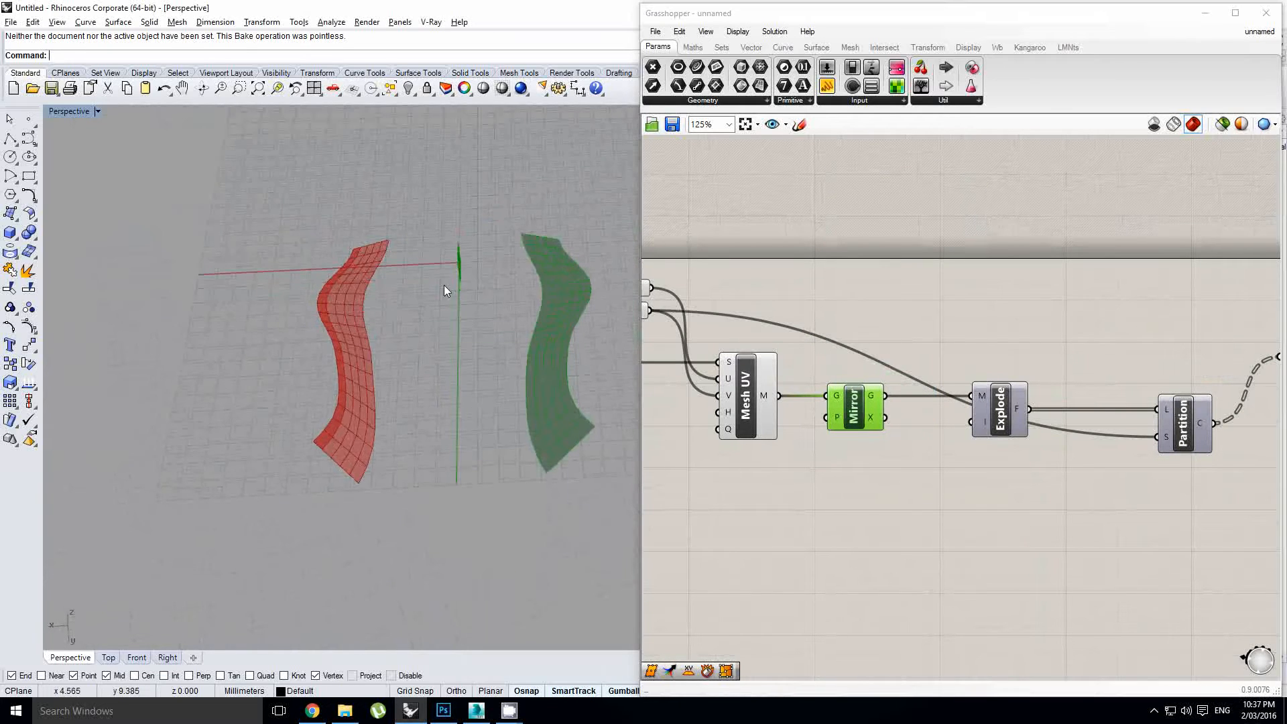
pyautogui.moveTo(859, 327); pyautogui.dragTo(1084, 349, button='right')
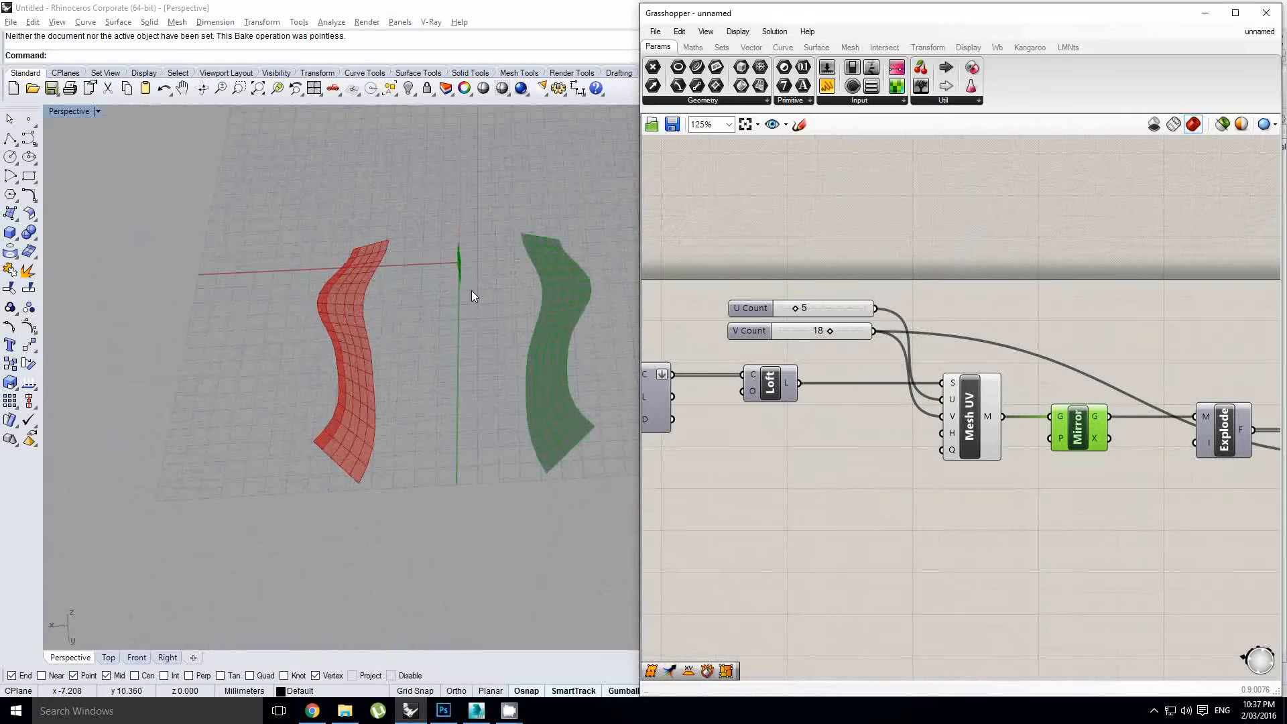
pyautogui.moveTo(472, 296); pyautogui.dragTo(493, 263, button='right')
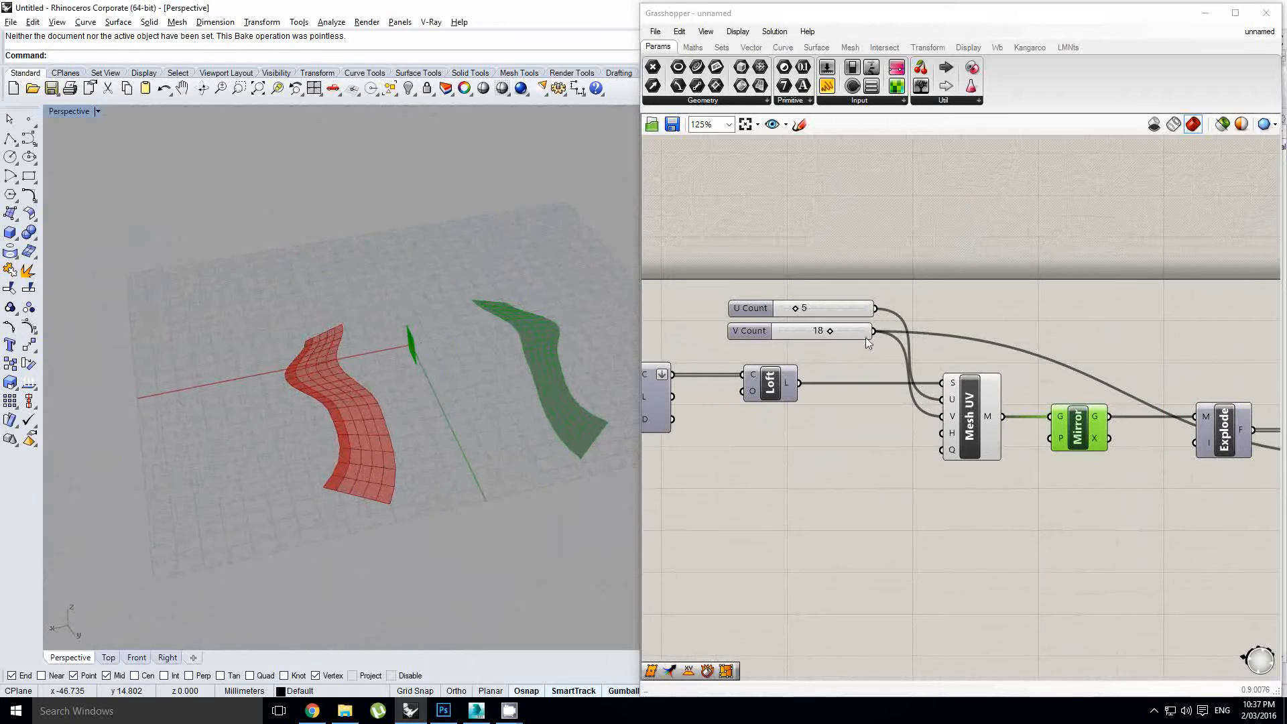
# Set the two sliders feeding the Addition component to 18.750 and 6.253 to bring the mirrored strips closer together.
pyautogui.moveTo(866, 337); pyautogui.dragTo(1161, 362, button='right')
pyautogui.click(960, 343)
pyautogui.moveTo(960, 342); pyautogui.dragTo(1093, 355, button='right')
pyautogui.moveTo(573, 357); pyautogui.dragTo(517, 335, button='right')
pyautogui.scroll(-1, 858, 329)
pyautogui.moveTo(858, 329); pyautogui.dragTo(1120, 339, button='right')
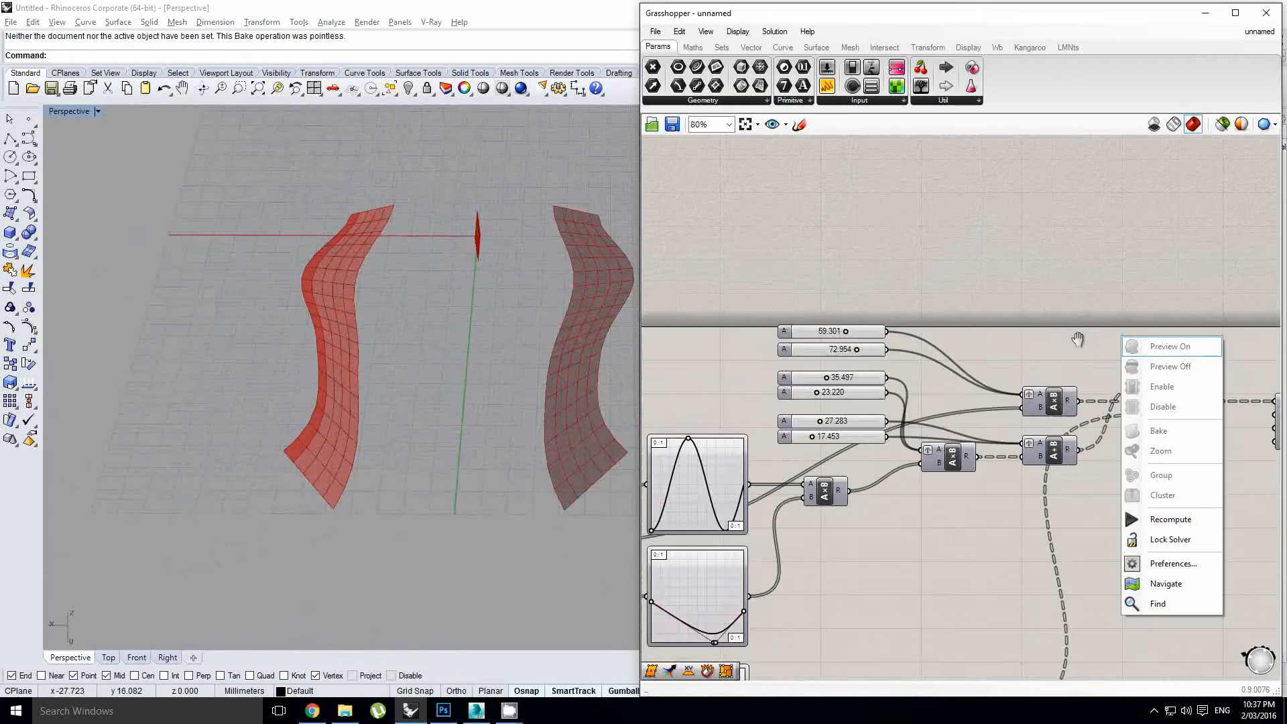
pyautogui.moveTo(875, 369)
pyautogui.mouseDown(button='right')
pyautogui.moveTo(1025, 371)
pyautogui.moveTo(882, 371)
pyautogui.mouseUp(button='right')
pyautogui.scroll(2, 1026, 371)
pyautogui.scroll(1, 1037, 373)
pyautogui.scroll(-2, 924, 337)
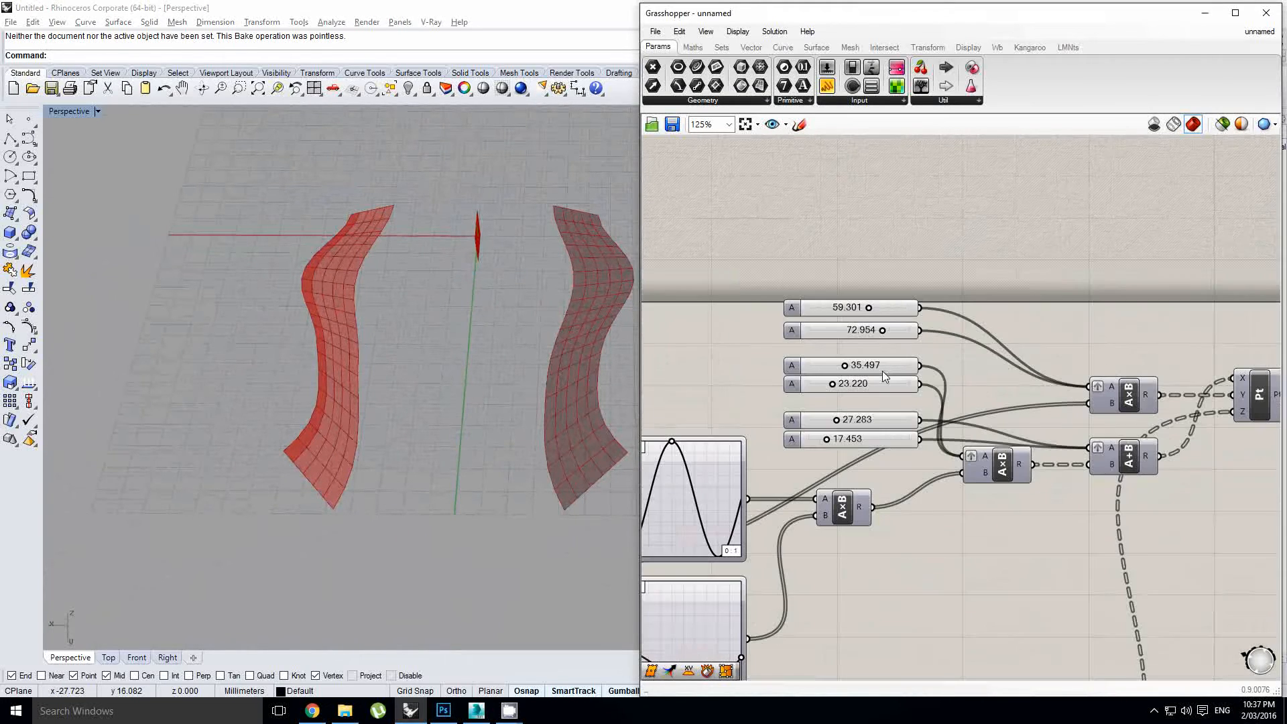
pyautogui.scroll(1, 855, 417)
pyautogui.moveTo(1022, 422); pyautogui.dragTo(1016, 418, button='right')
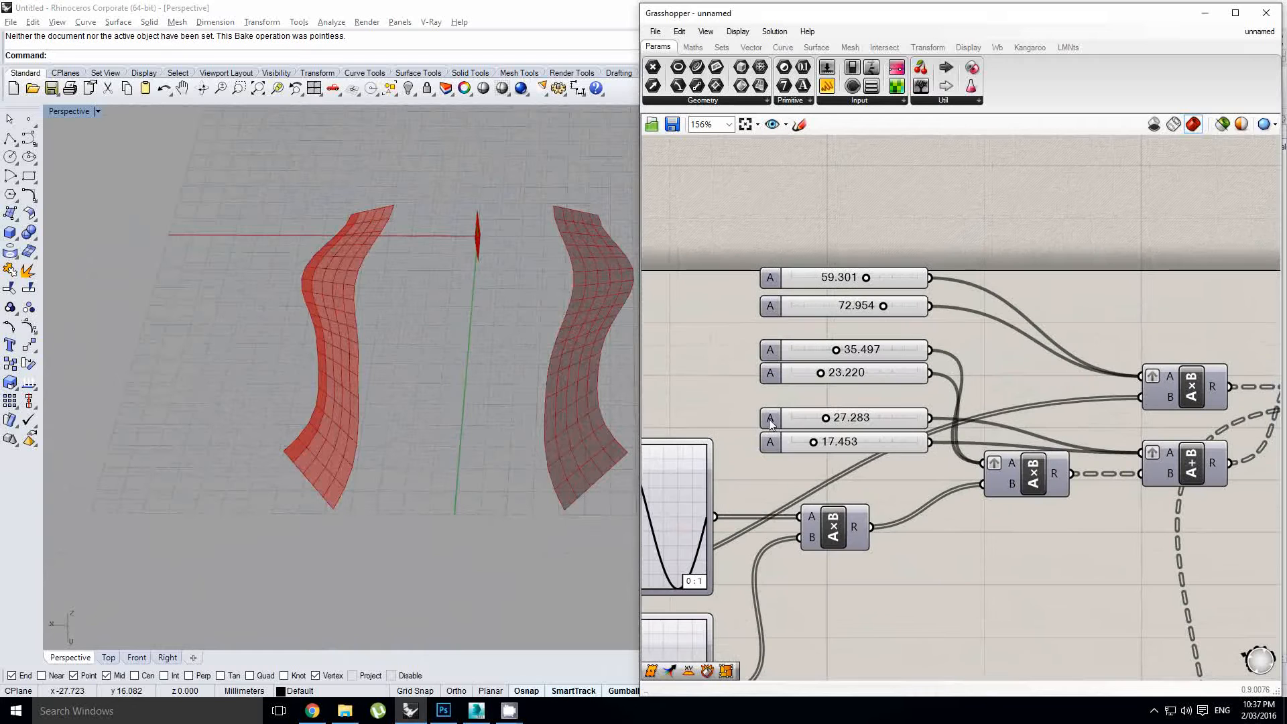
pyautogui.moveTo(814, 443)
pyautogui.mouseDown()
pyautogui.moveTo(800, 443)
pyautogui.moveTo(815, 417)
pyautogui.mouseUp()
pyautogui.moveTo(501, 388); pyautogui.dragTo(445, 364, button='right')
pyautogui.scroll(-4, 458, 295)
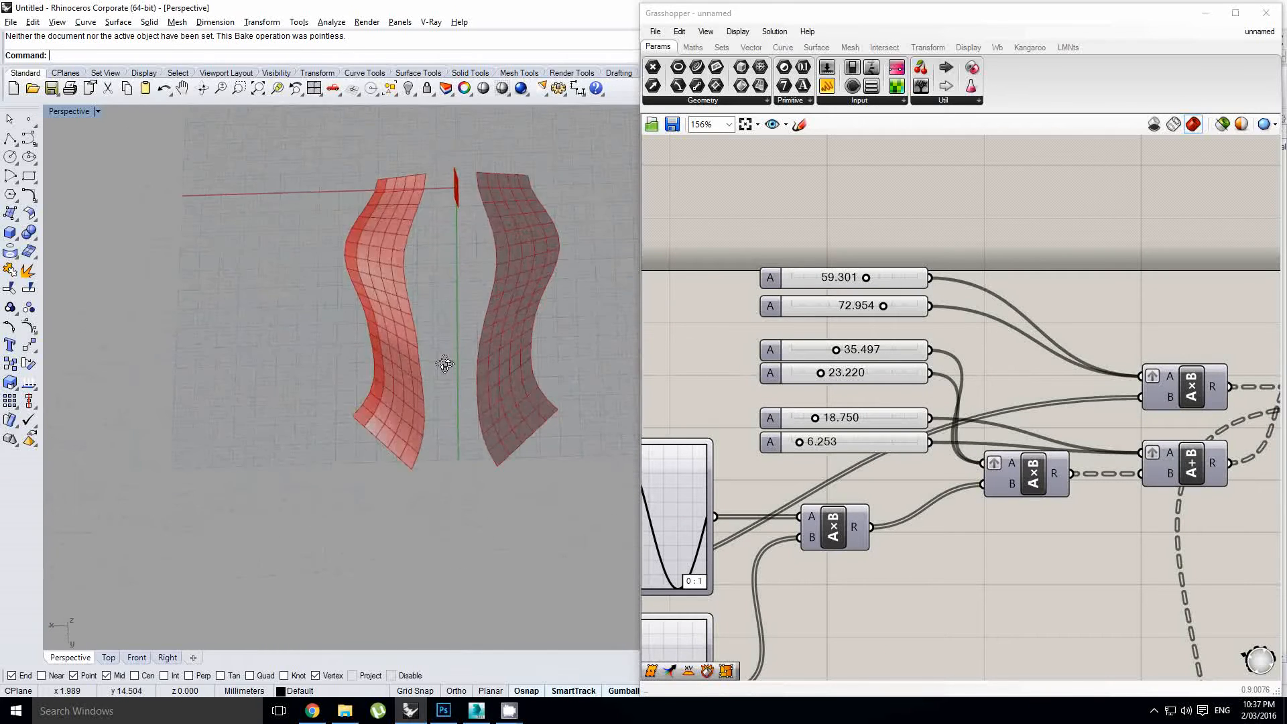
# Select the Mirror component and examine the mirrored mesh beside the original.
pyautogui.scroll(4, 481, 284)
pyautogui.moveTo(481, 282); pyautogui.dragTo(474, 275, button='right')
pyautogui.scroll(-2, 475, 275)
pyautogui.scroll(-1, 1073, 359)
pyautogui.moveTo(1073, 360); pyautogui.dragTo(914, 359, button='right')
pyautogui.scroll(-6, 1014, 360)
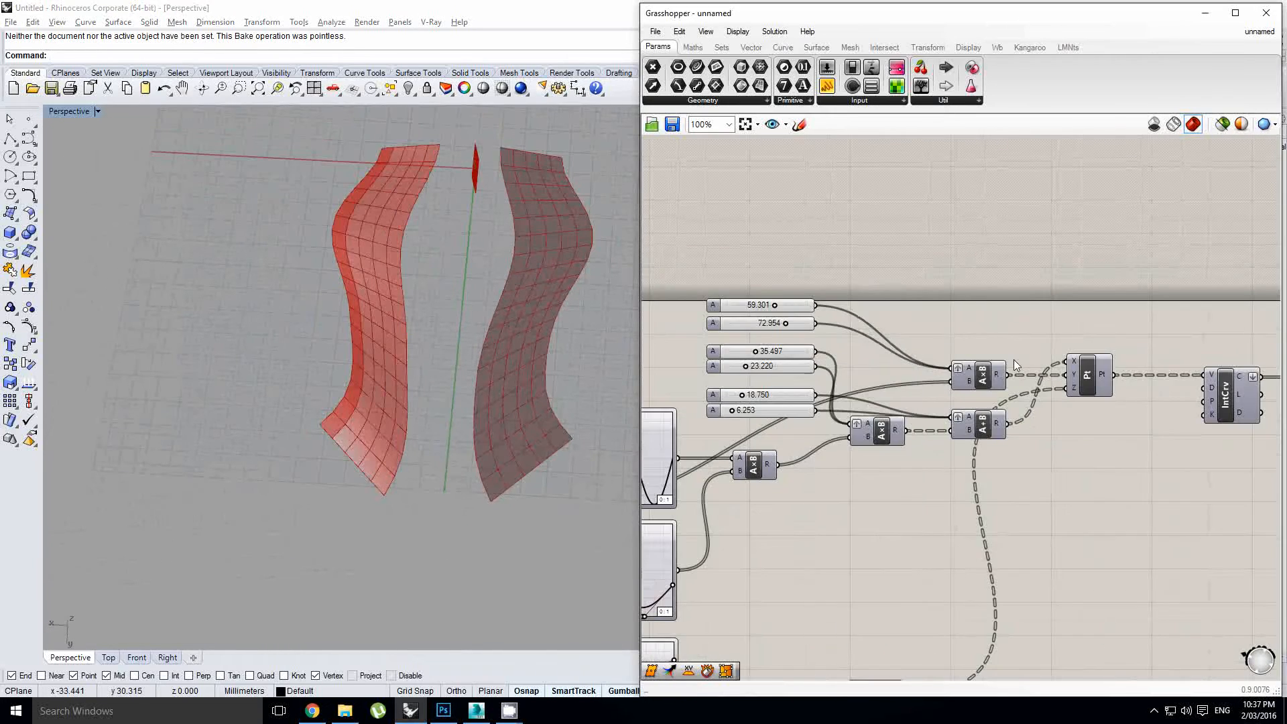
pyautogui.scroll(5, 979, 460)
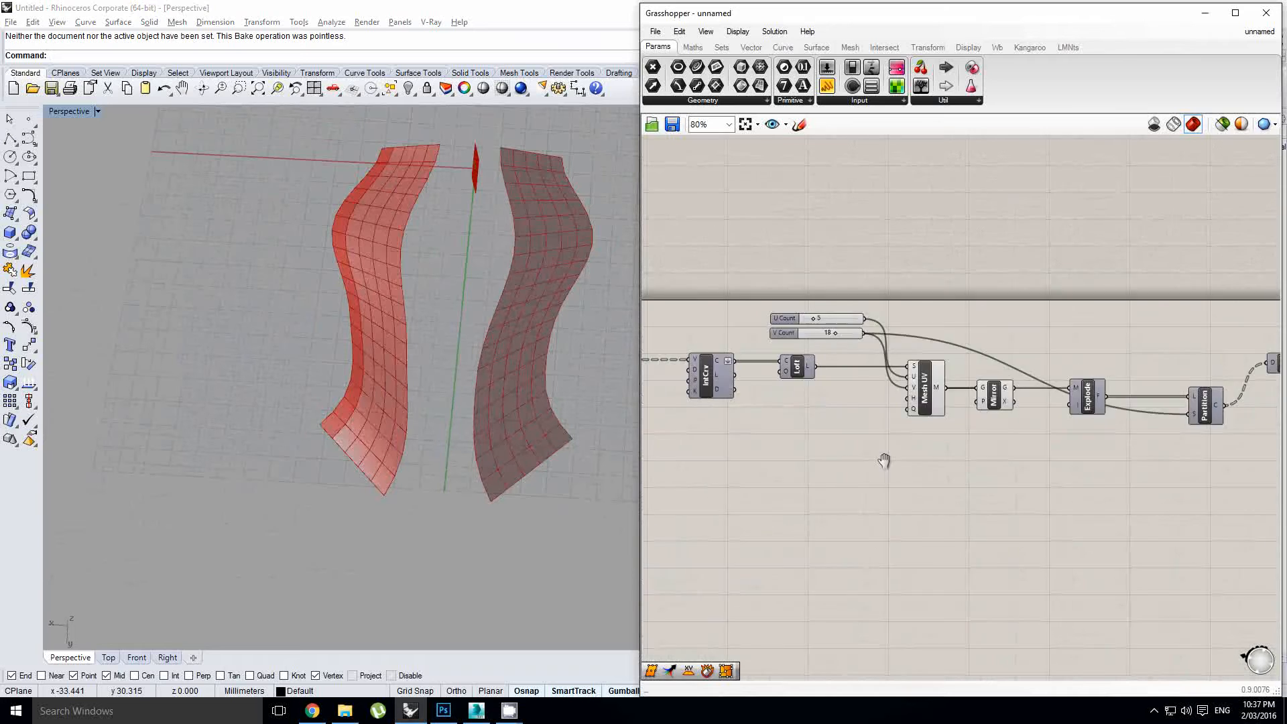
pyautogui.scroll(1, 929, 359)
pyautogui.click(875, 367)
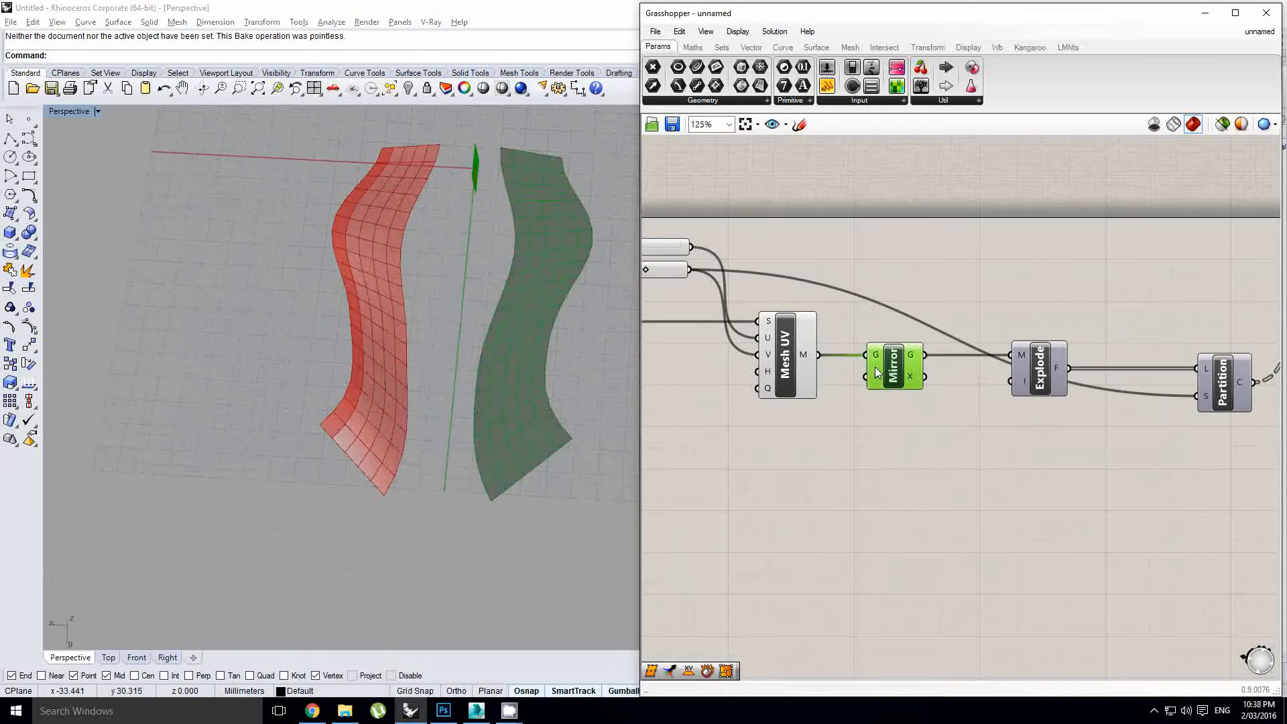
pyautogui.moveTo(470, 302); pyautogui.dragTo(401, 337, button='right')
pyautogui.moveTo(462, 390)
pyautogui.mouseDown(button='right')
pyautogui.moveTo(456, 347)
pyautogui.moveTo(470, 384)
pyautogui.mouseUp(button='right')
pyautogui.moveTo(922, 405); pyautogui.dragTo(836, 410, button='right')
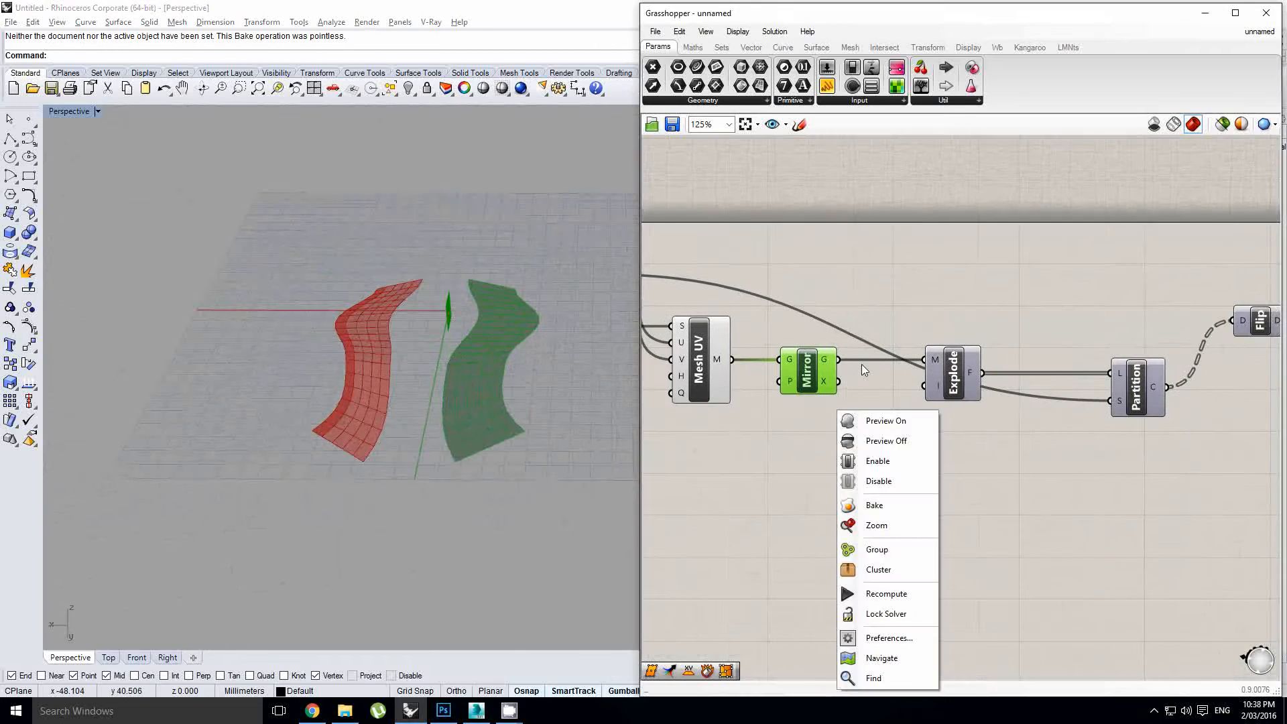
# Add a Merge component above Mirror, connecting the Mesh UV output to D1 and the mirrored geometry to D2.
pyautogui.click(871, 315)
pyautogui.doubleClick(873, 310)
pyautogui.write('merge')
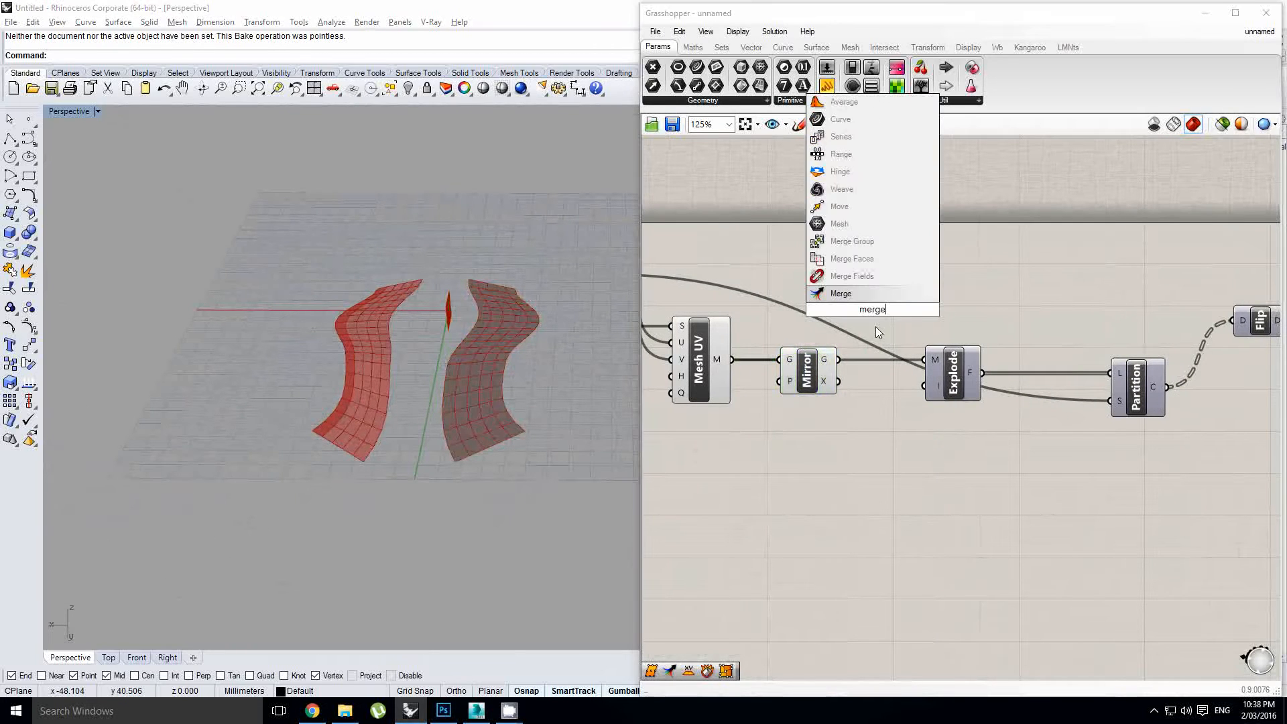
pyautogui.press('Return')
pyautogui.moveTo(732, 360); pyautogui.dragTo(854, 300)
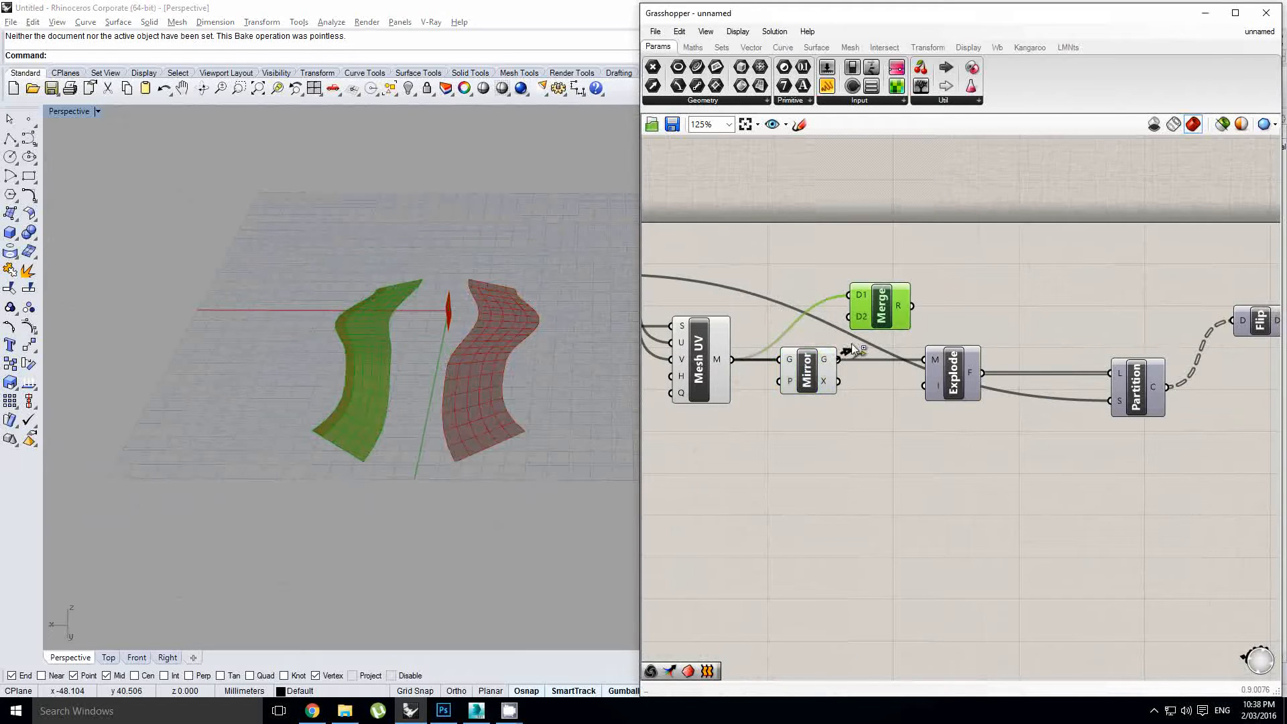
pyautogui.moveTo(855, 349); pyautogui.dragTo(851, 318)
pyautogui.scroll(3, 870, 327)
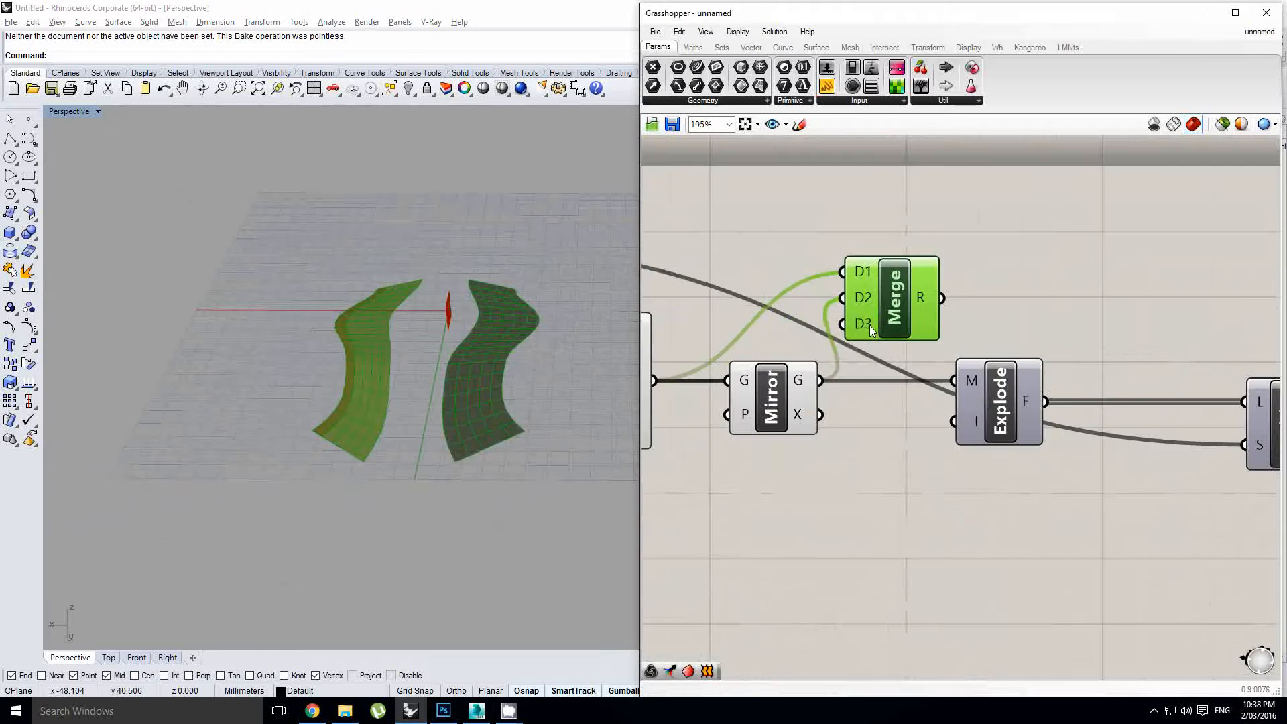
# Remove the unused D3 input from the Merge component.
pyautogui.scroll(4, 871, 325)
pyautogui.click(891, 326)
pyautogui.scroll(-5, 948, 290)
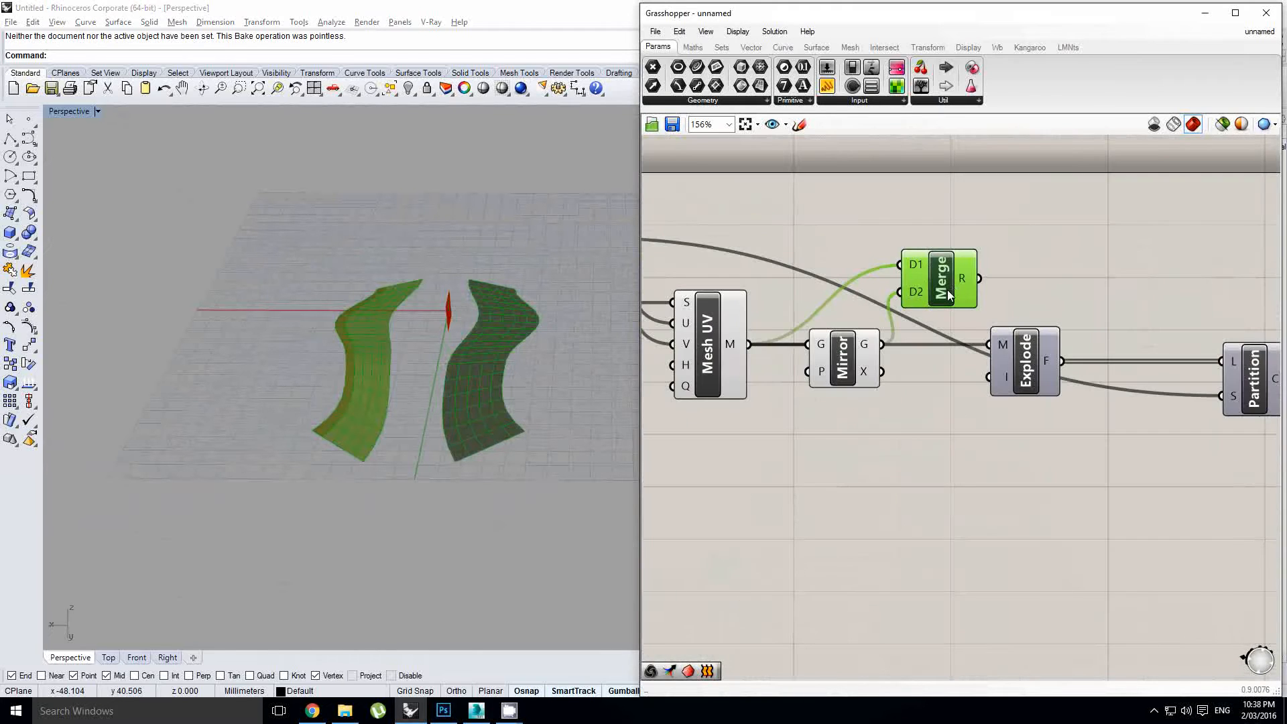
# Shift the Explode component farther along from Mirror and connect the Merge result output to its M input.
pyautogui.moveTo(1018, 316); pyautogui.dragTo(861, 320, button='right')
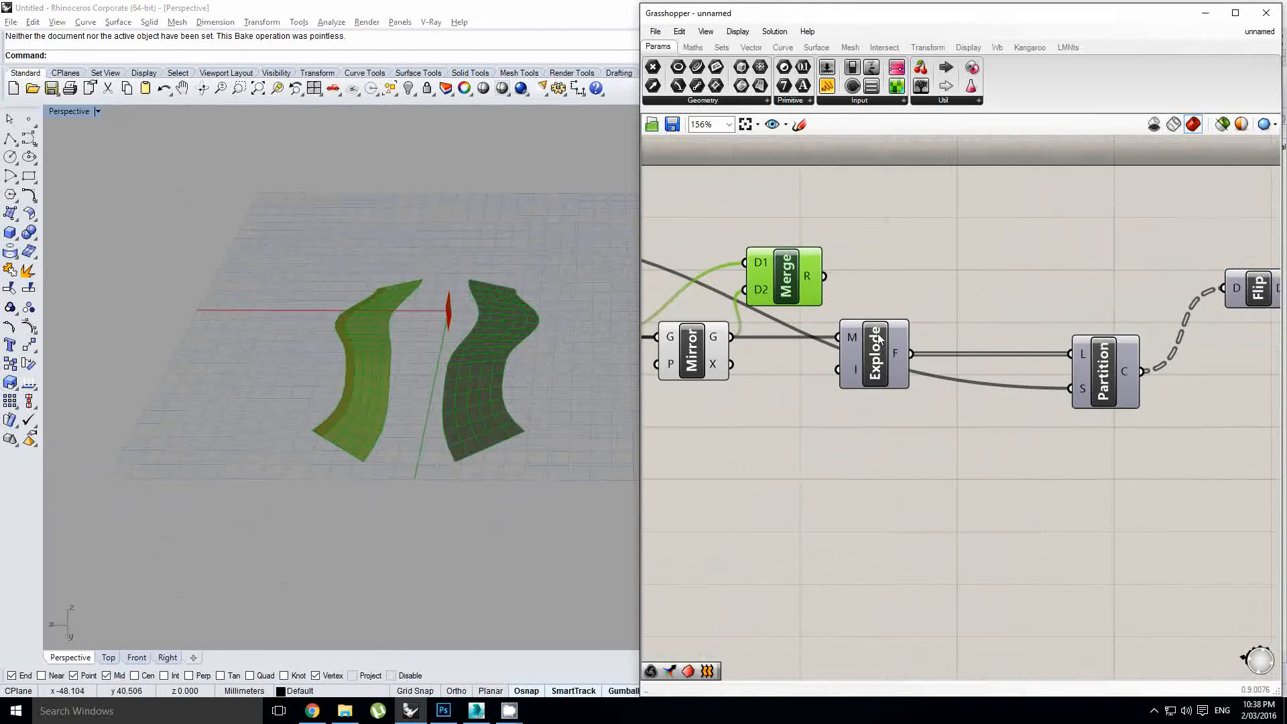
pyautogui.moveTo(879, 334); pyautogui.dragTo(954, 331)
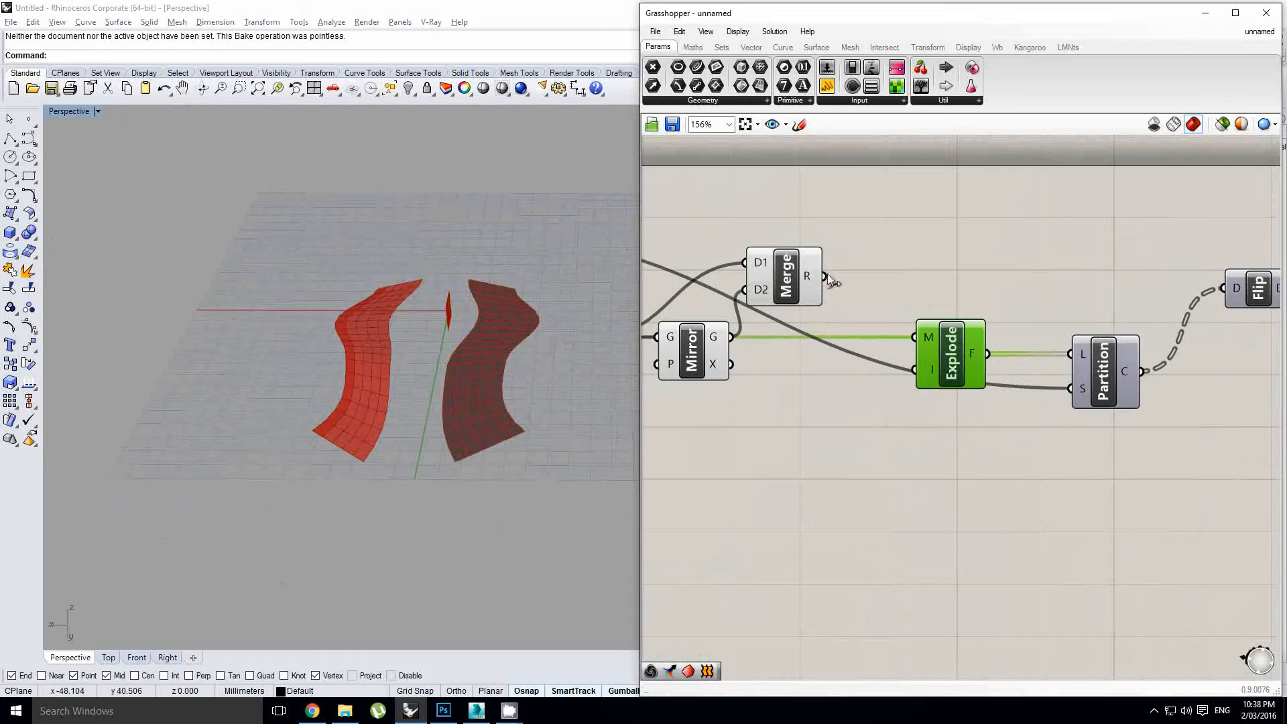
pyautogui.moveTo(830, 282); pyautogui.dragTo(915, 337)
pyautogui.moveTo(827, 339); pyautogui.dragTo(834, 388, button='right')
pyautogui.scroll(-2, 983, 397)
# Turn off the preview of the Mirror, Merge and Explode components.
pyautogui.moveTo(983, 425); pyautogui.dragTo(760, 241)
pyautogui.middleClick(762, 241)
pyautogui.click(795, 216)
pyautogui.click(1005, 323)
# Delete the Flip component between Partition and Item.
pyautogui.moveTo(1196, 297); pyautogui.dragTo(989, 316, button='right')
pyautogui.moveTo(1098, 330); pyautogui.dragTo(956, 322, button='right')
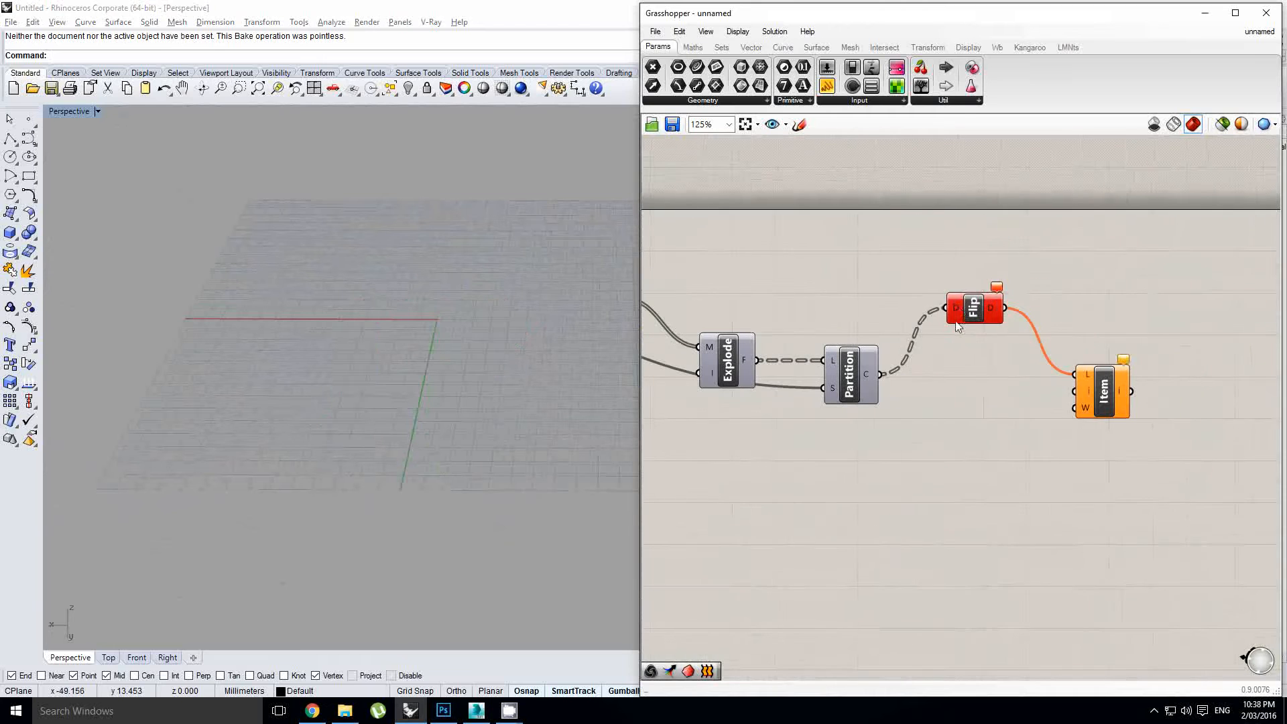
pyautogui.click(965, 308)
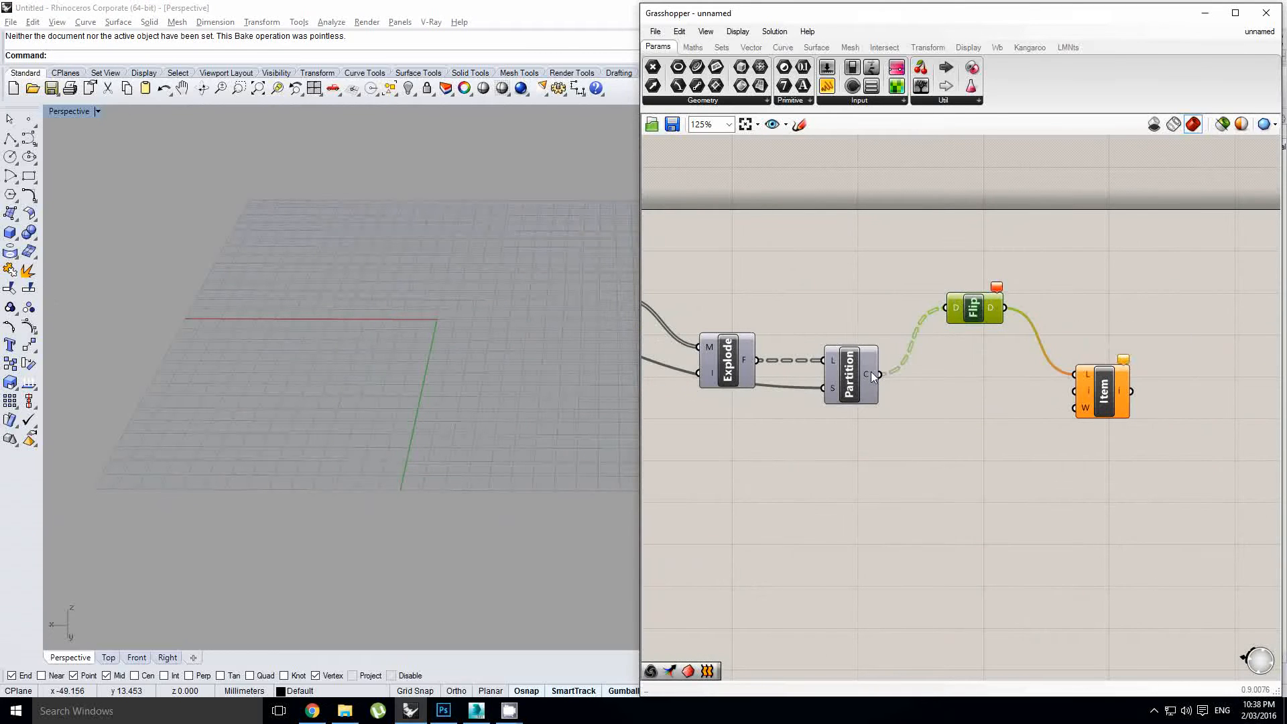
pyautogui.moveTo(870, 373)
pyautogui.press('Delete')
# Add a Path Mapper component in the gap between Partition and Item.
pyautogui.doubleClick(943, 276)
pyautogui.write('p')
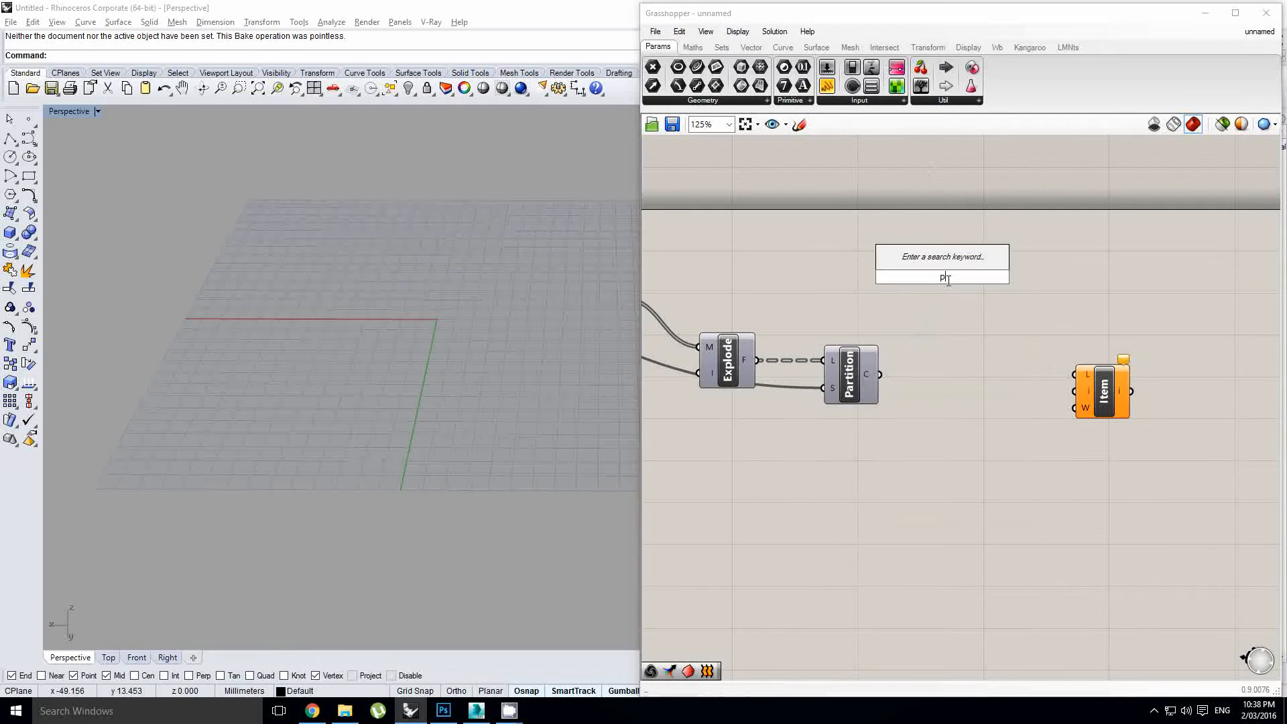
pyautogui.write('ar')
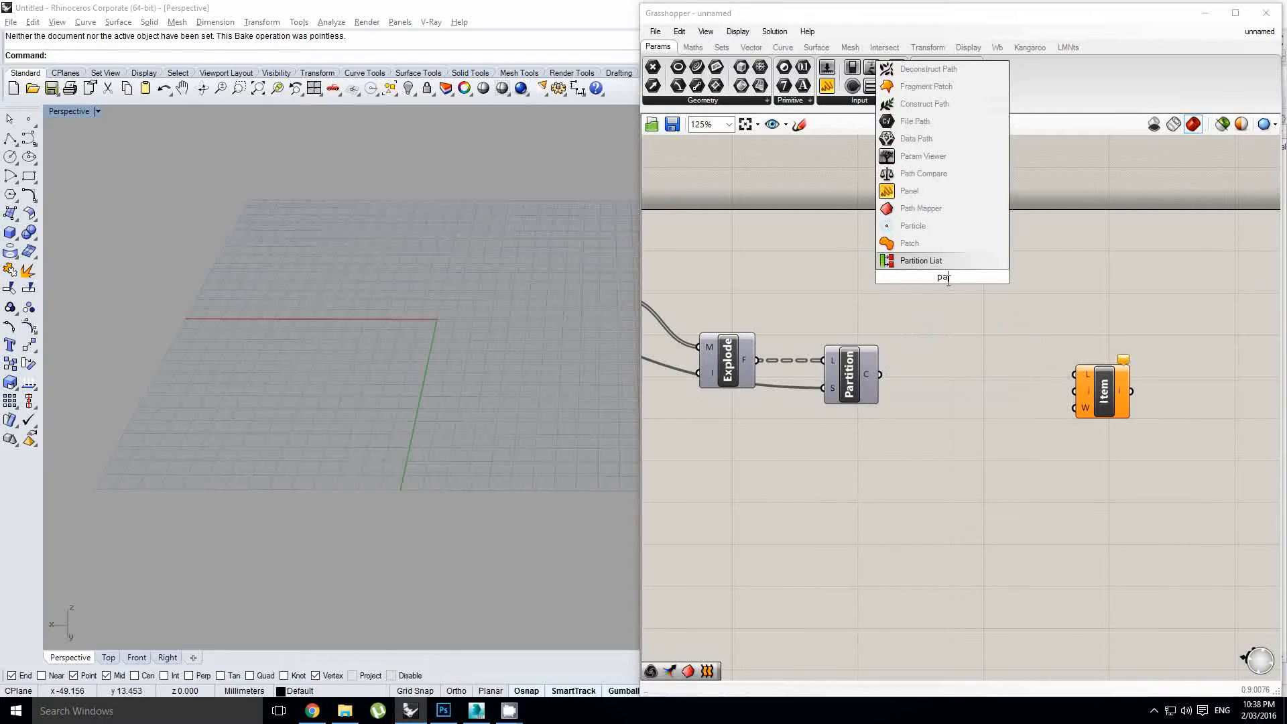
pyautogui.write('th map')
pyautogui.press('Return')
pyautogui.moveTo(950, 284); pyautogui.dragTo(998, 339)
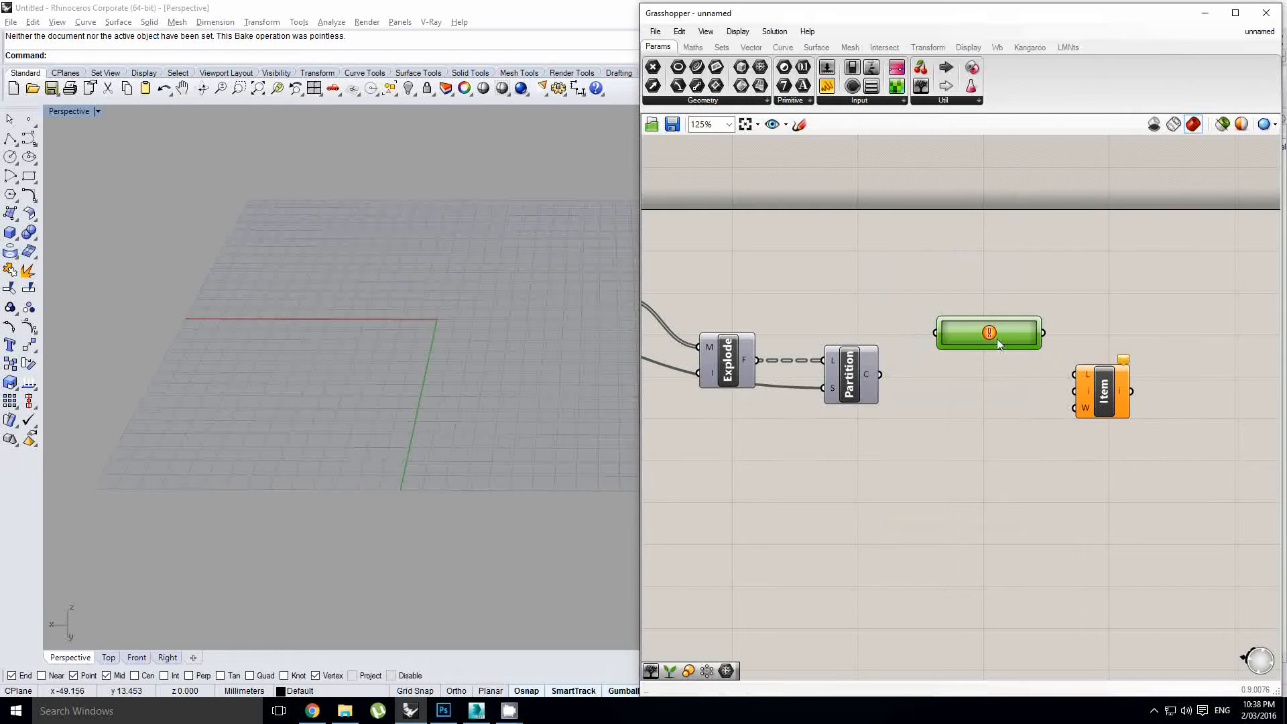
# Connect Partition's C output to the Path Mapper, simplifying that output and aligning the mapper with it.
pyautogui.moveTo(881, 375); pyautogui.dragTo(960, 337)
pyautogui.scroll(4, 868, 376)
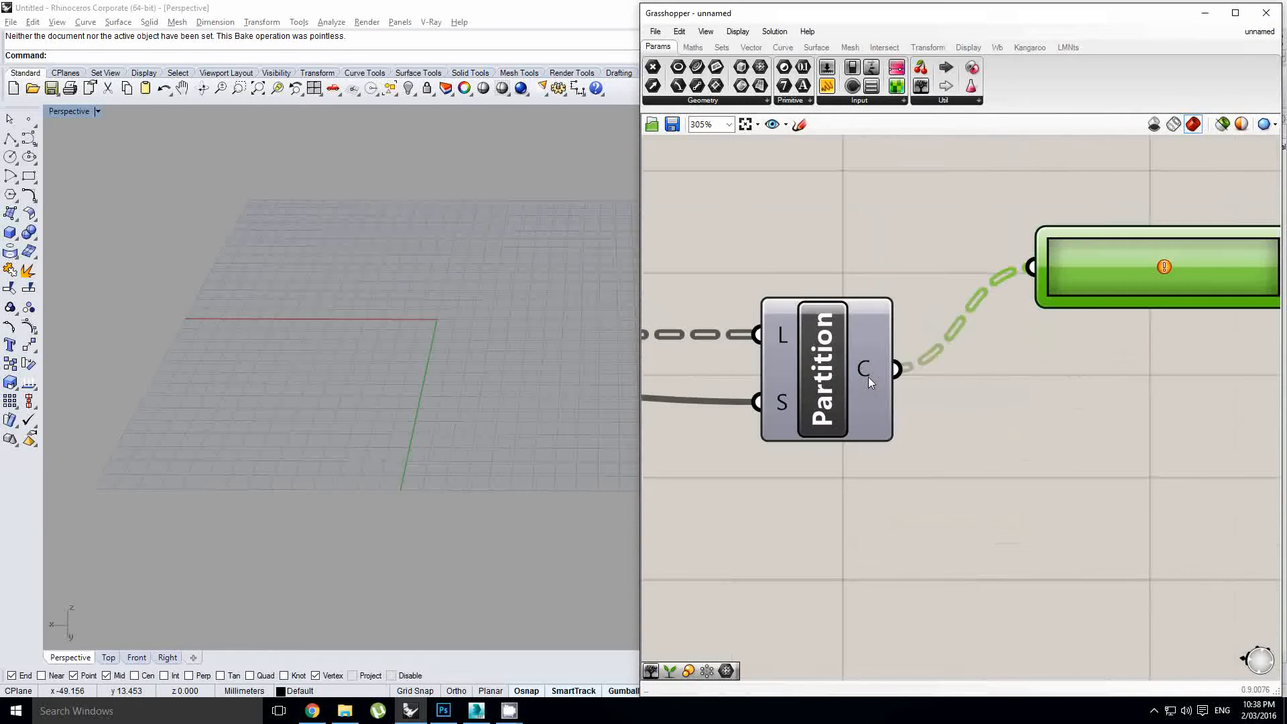
pyautogui.rightClick(868, 377)
pyautogui.click(899, 494)
pyautogui.scroll(-4, 896, 364)
pyautogui.moveTo(896, 364); pyautogui.dragTo(887, 373, button='right')
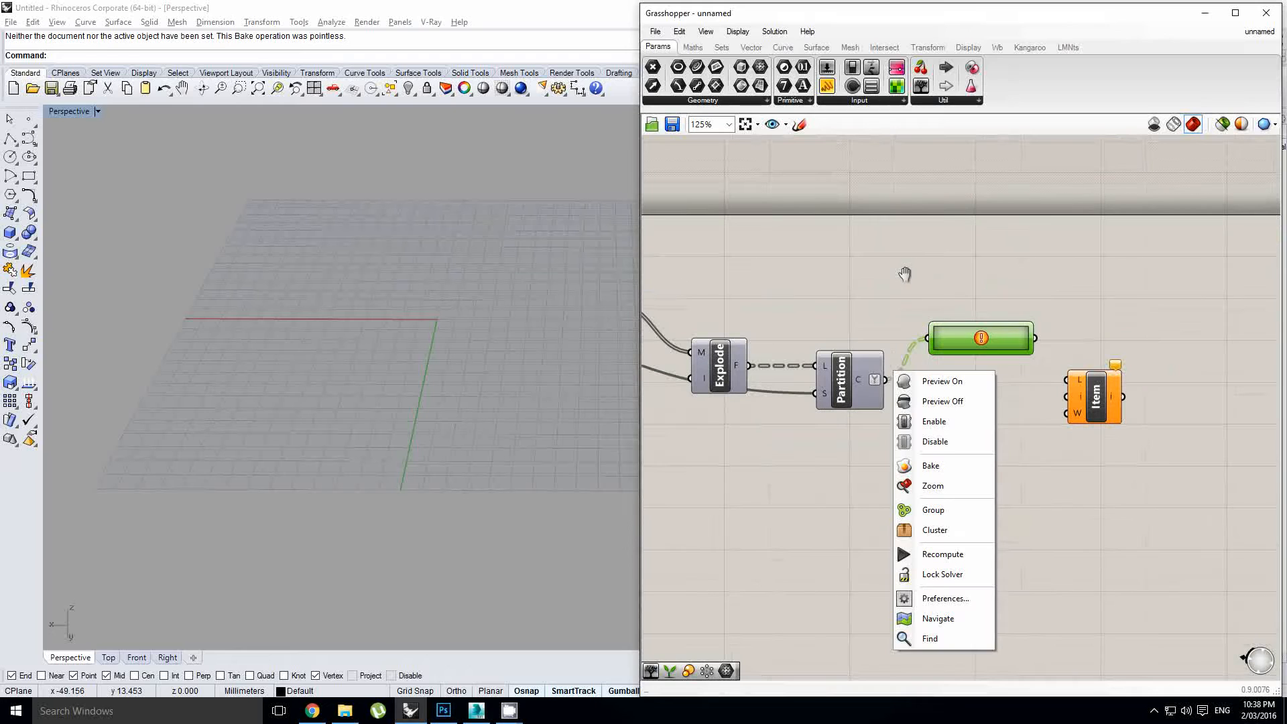
pyautogui.click(936, 287)
pyautogui.moveTo(981, 345); pyautogui.dragTo(967, 388)
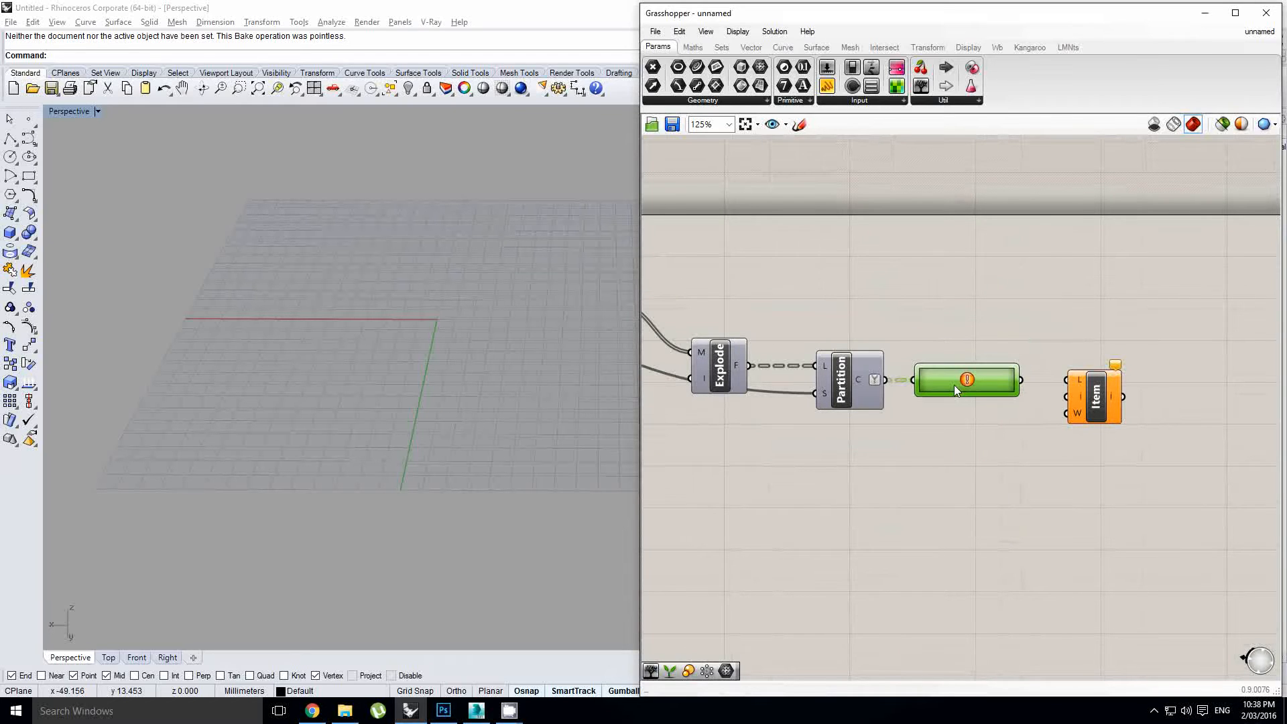
# Create a null mapping in the Path Mapper.
pyautogui.scroll(3, 959, 379)
pyautogui.rightClick(910, 377)
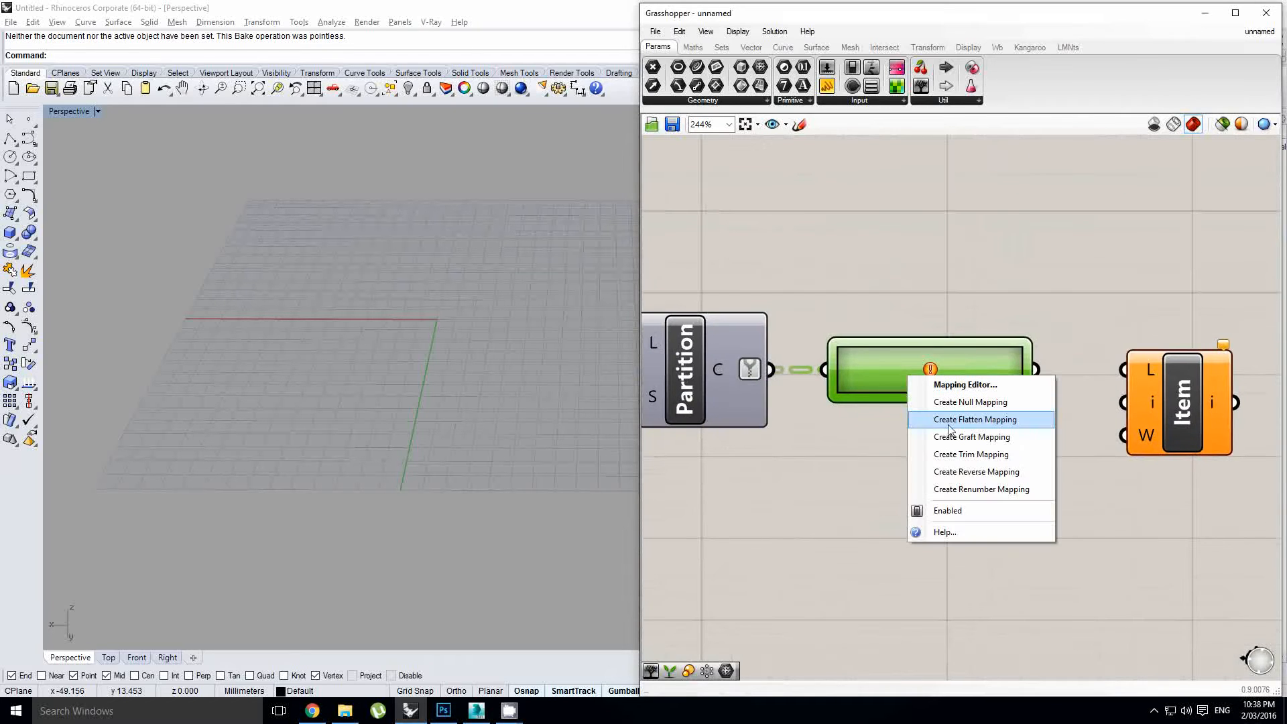
pyautogui.click(966, 402)
pyautogui.scroll(-2, 889, 388)
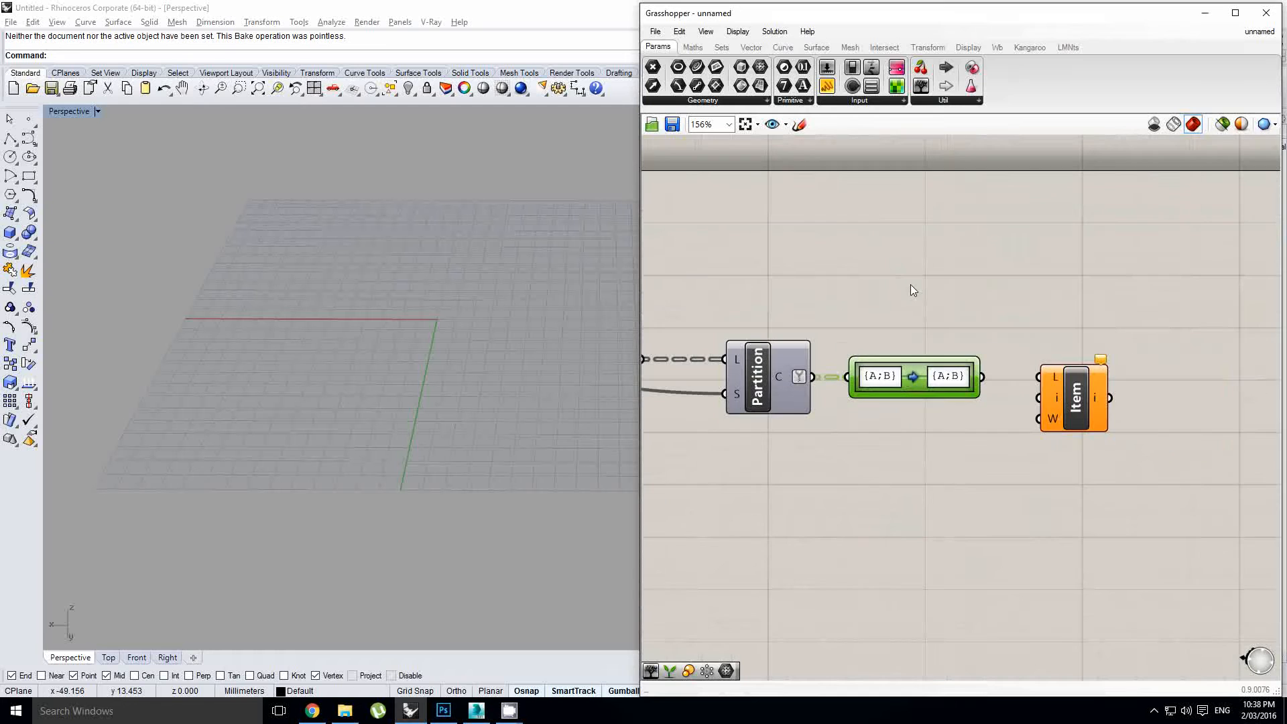
# Add a Param Viewer above the Path Mapper, connect Partition's C output to it and inspect the branch list.
pyautogui.click(937, 238)
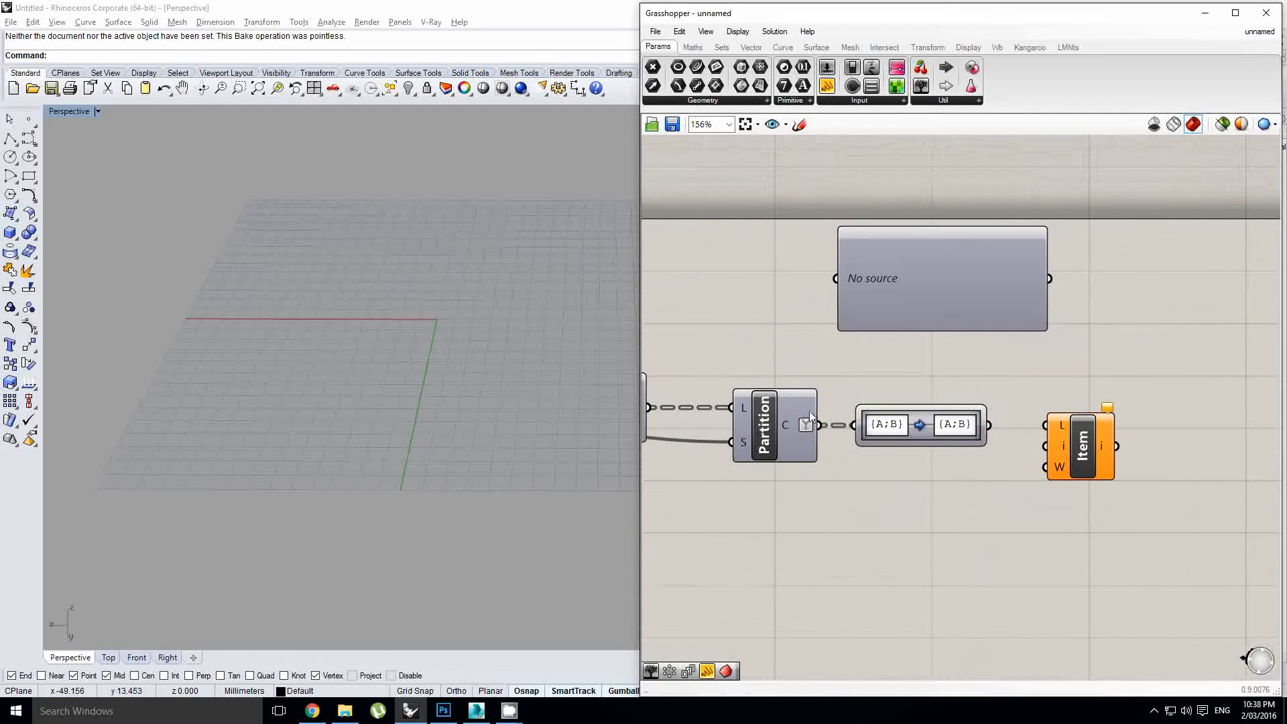
pyautogui.moveTo(819, 425); pyautogui.dragTo(926, 297)
pyautogui.scroll(1, 939, 305)
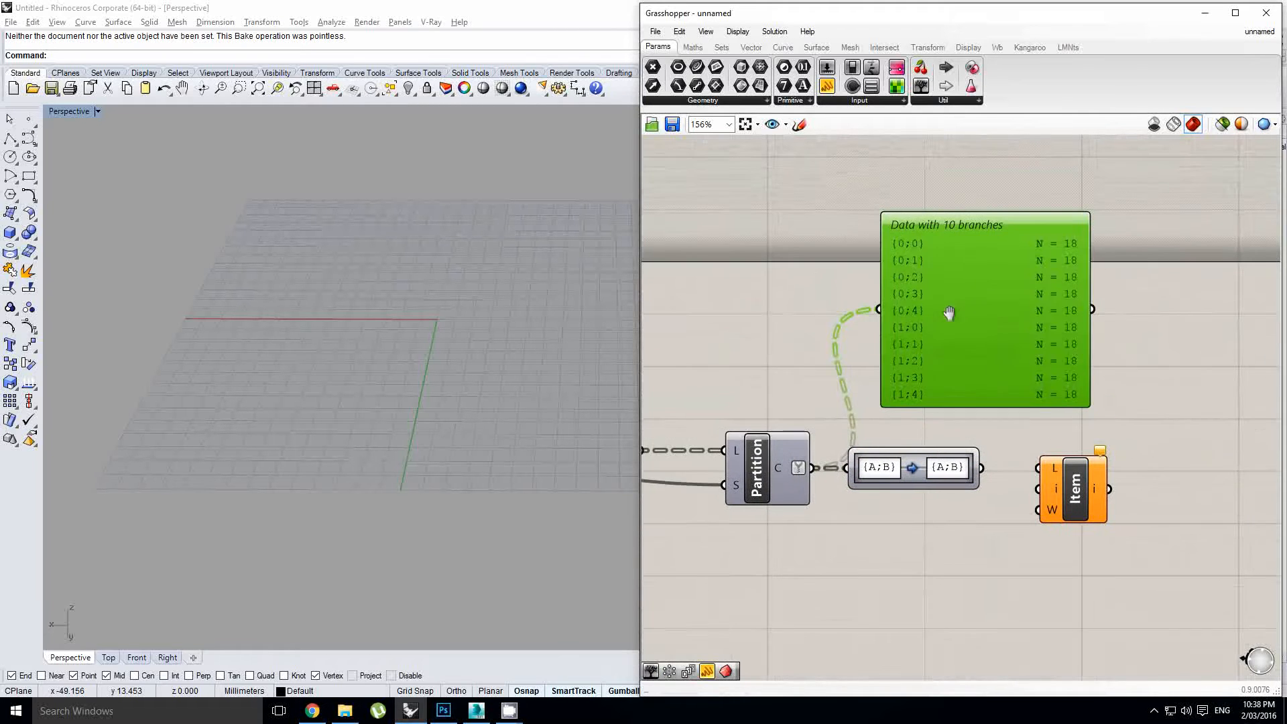
pyautogui.click(834, 287)
pyautogui.scroll(1, 995, 340)
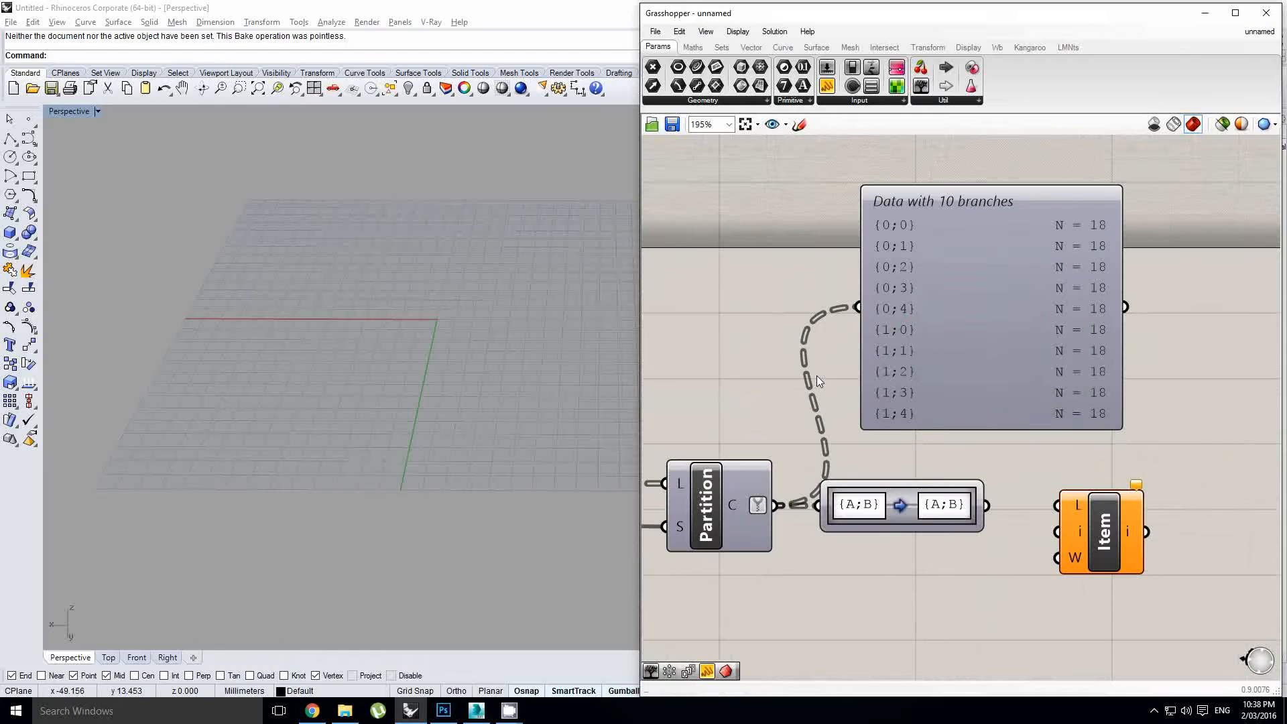
pyautogui.click(891, 341)
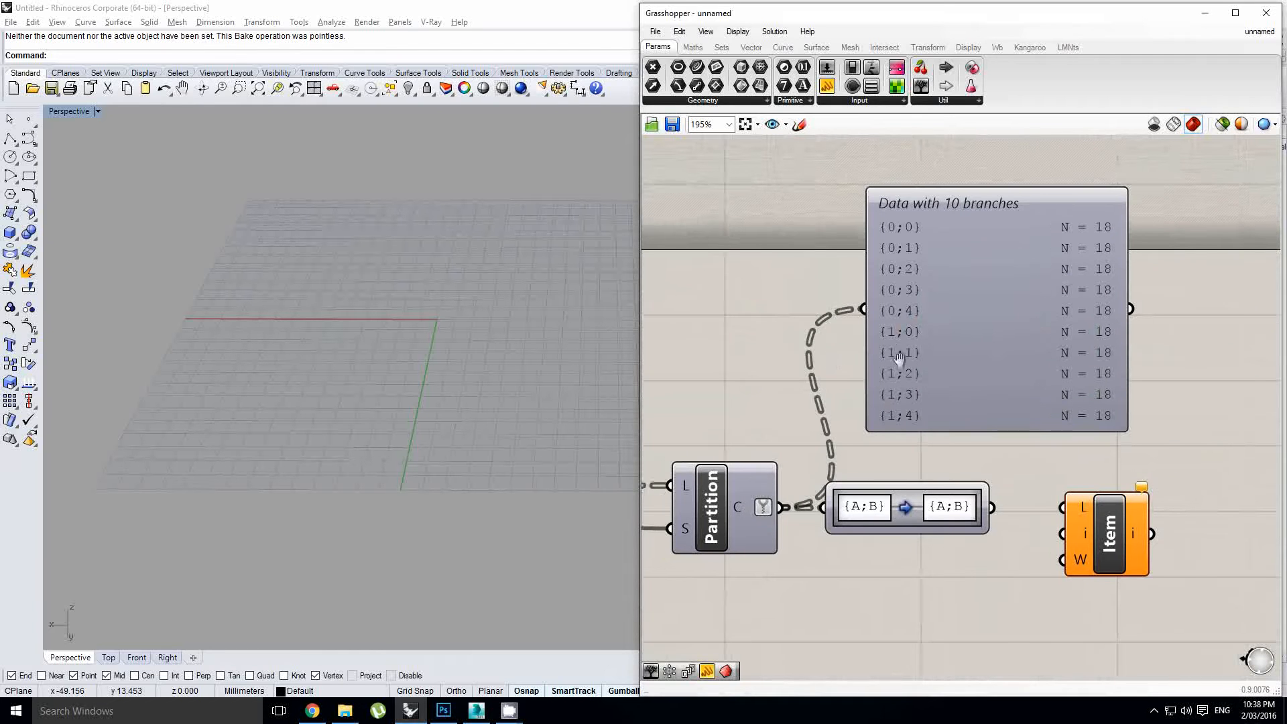
pyautogui.moveTo(891, 340)
pyautogui.mouseDown(button='right')
pyautogui.moveTo(1047, 291)
pyautogui.moveTo(1166, 279)
pyautogui.moveTo(1121, 279)
pyautogui.mouseUp(button='right')
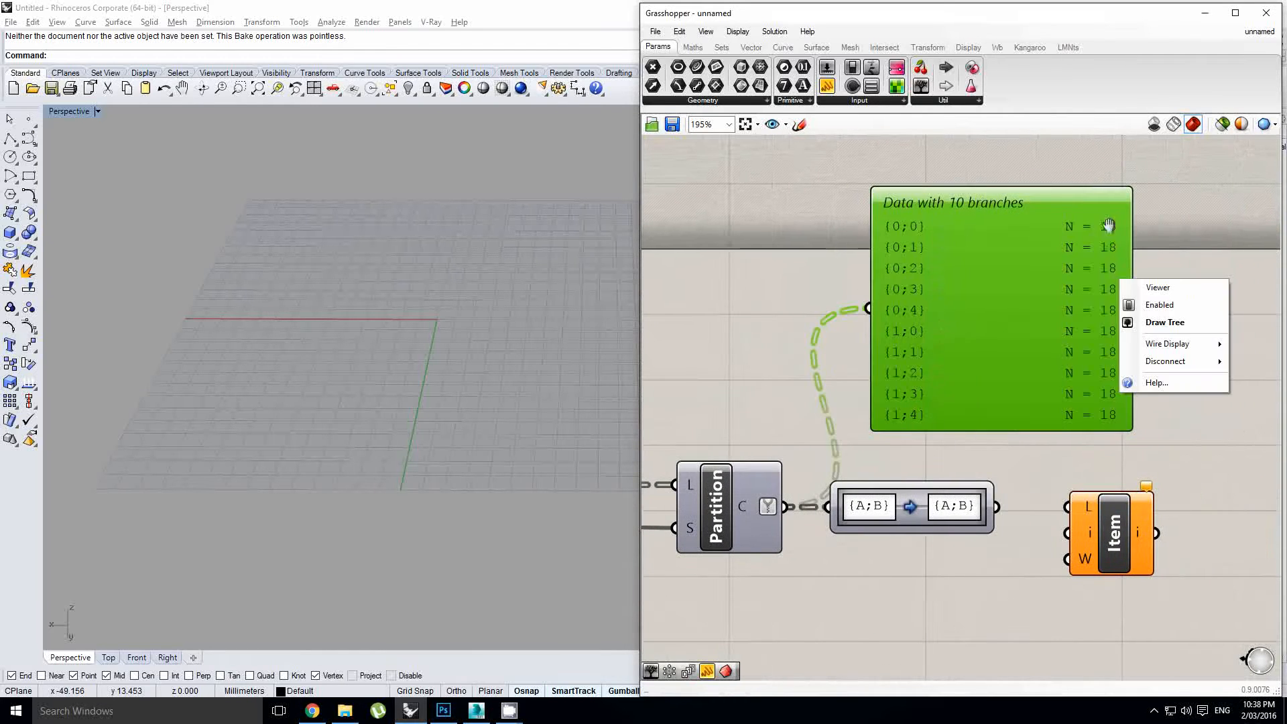
pyautogui.click(1121, 499)
# Connect the Path Mapper output to the L input of the Item component and view the picked faces.
pyautogui.moveTo(1075, 515); pyautogui.dragTo(1013, 484, button='right')
pyautogui.moveTo(938, 475); pyautogui.dragTo(1066, 497)
pyautogui.moveTo(543, 332); pyautogui.dragTo(466, 306, button='right')
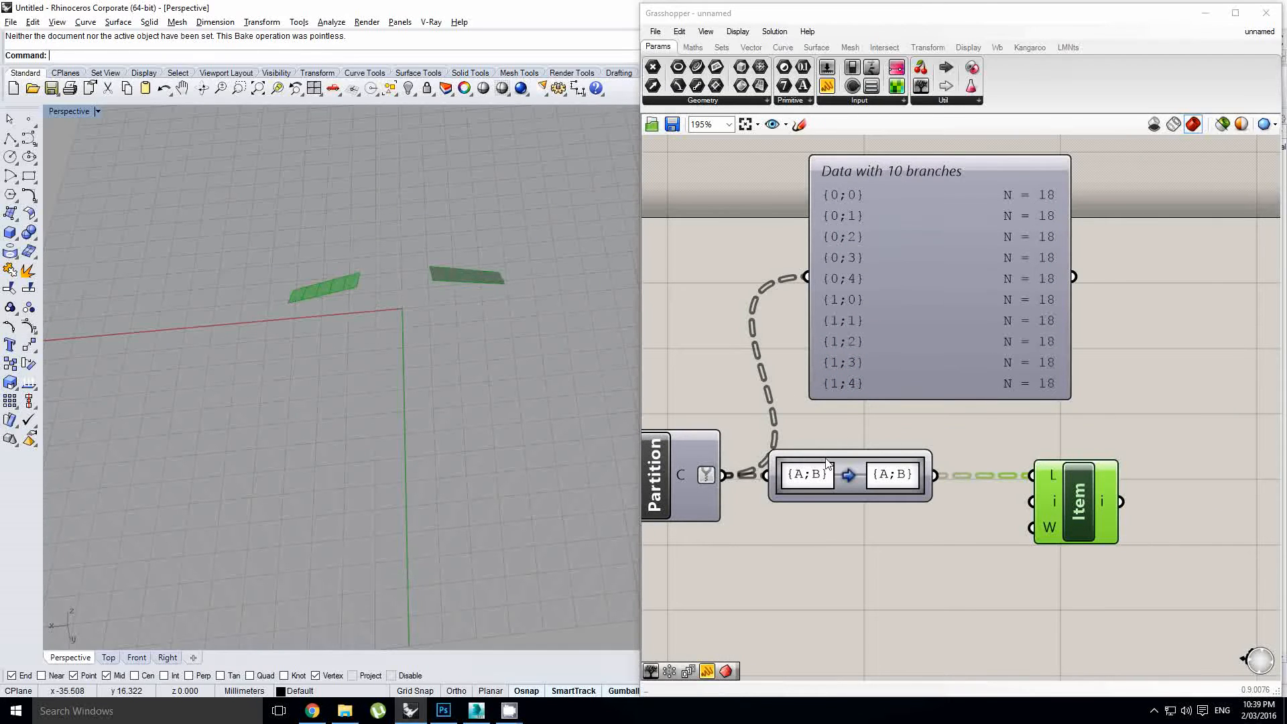
# Examine the branch paths and the item count of each branch in the Param Viewer.
pyautogui.moveTo(832, 443); pyautogui.dragTo(897, 419, button='right')
pyautogui.click(919, 402)
pyautogui.click(960, 295)
pyautogui.moveTo(962, 298); pyautogui.dragTo(929, 357, button='right')
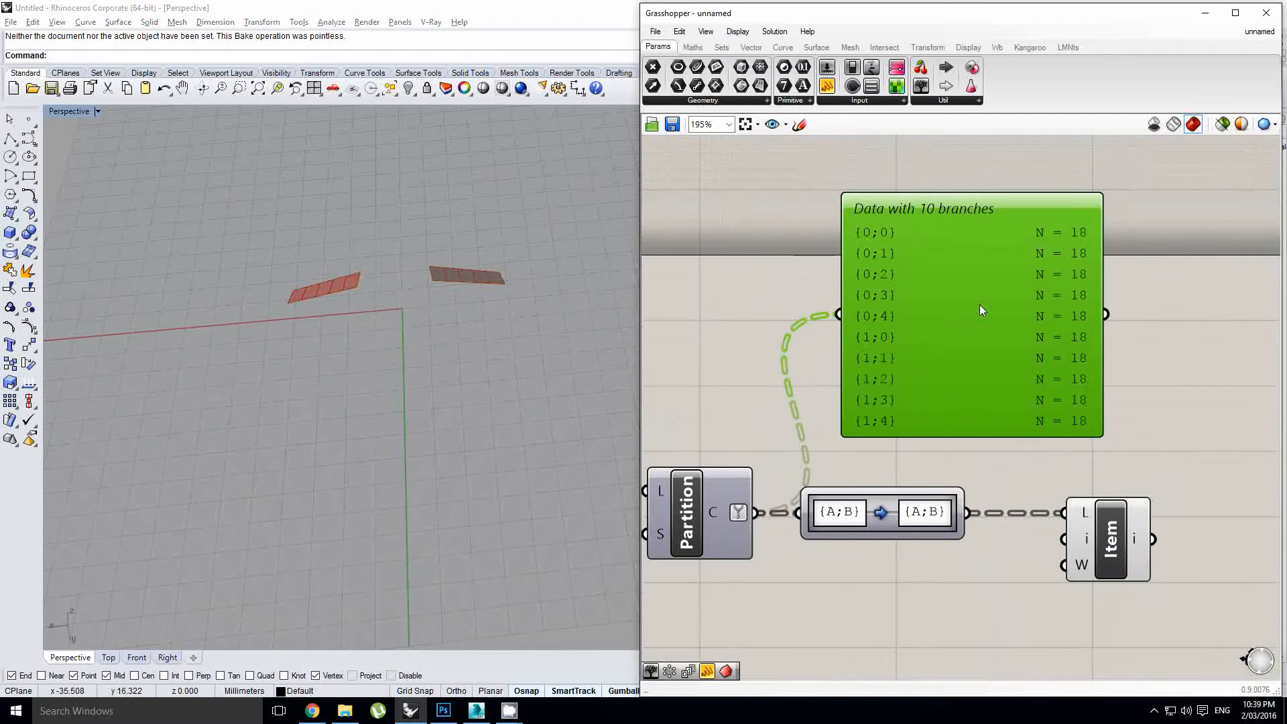
pyautogui.moveTo(1050, 172); pyautogui.dragTo(1108, 471)
pyautogui.moveTo(1060, 179); pyautogui.dragTo(1118, 464)
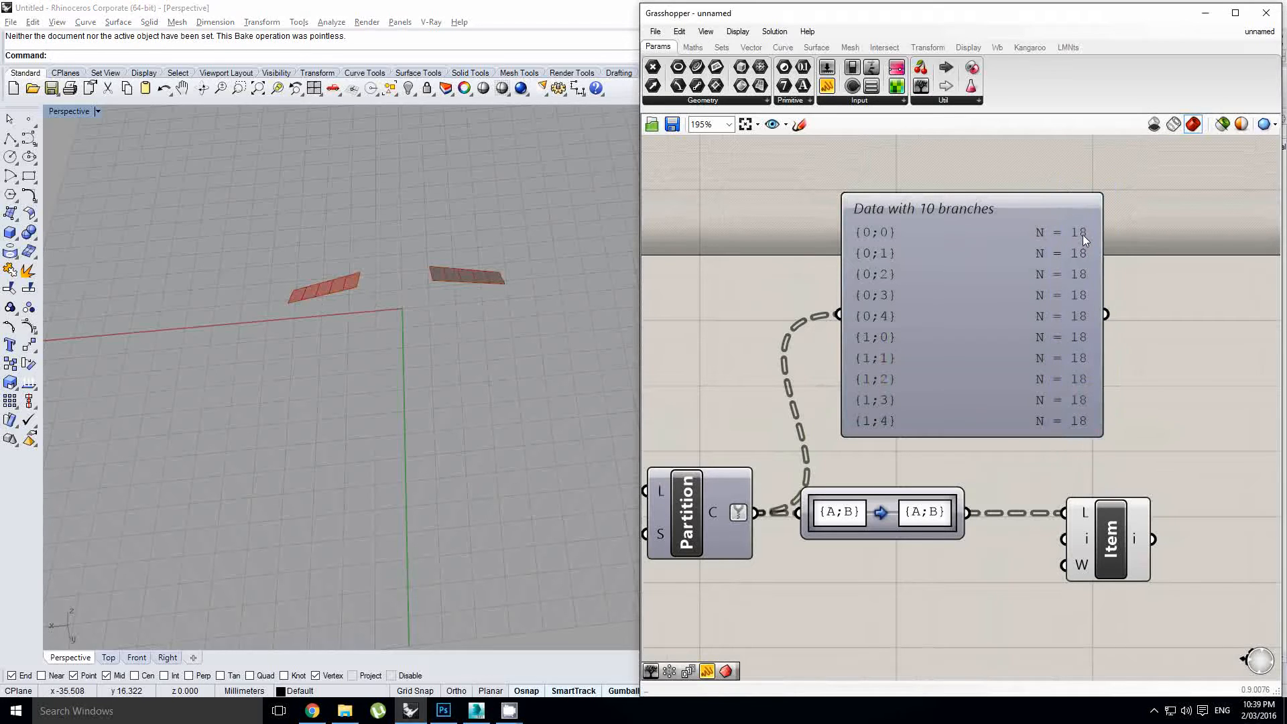
pyautogui.moveTo(1052, 173); pyautogui.dragTo(1127, 496)
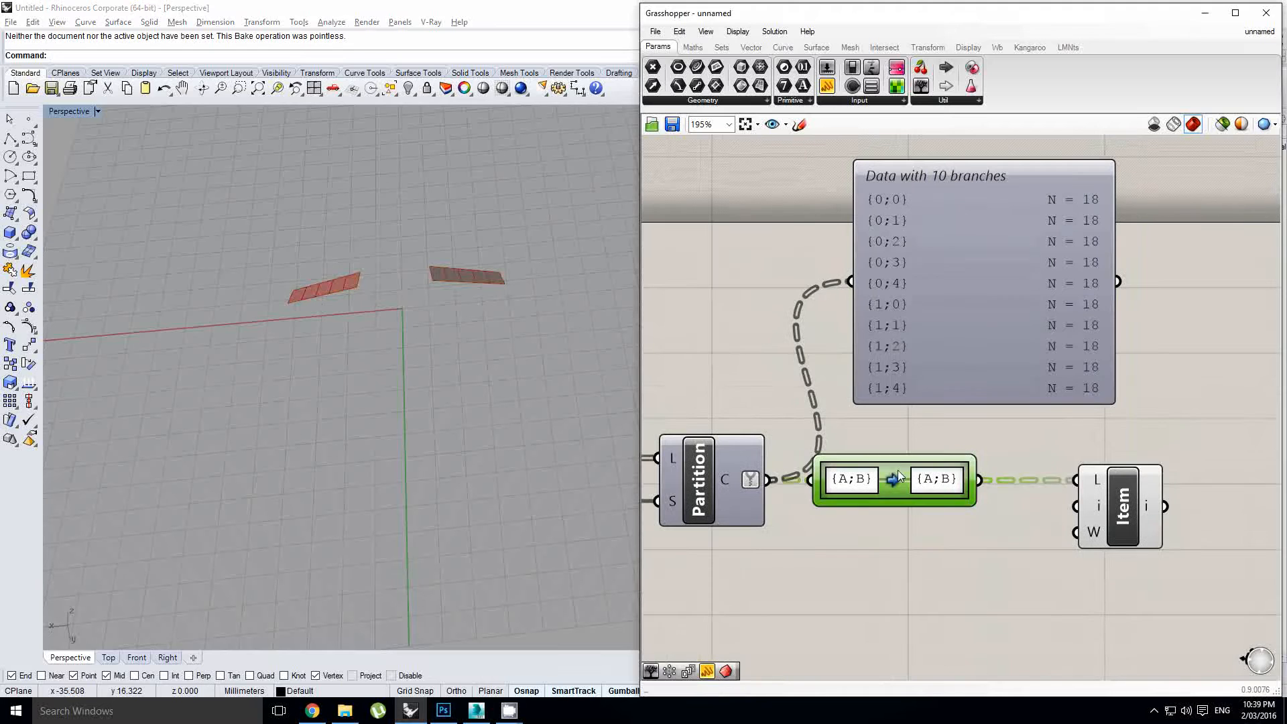
# Edit the Path Mapper with source {A;B}(i) and target {A;i}(B).
pyautogui.doubleClick(898, 469)
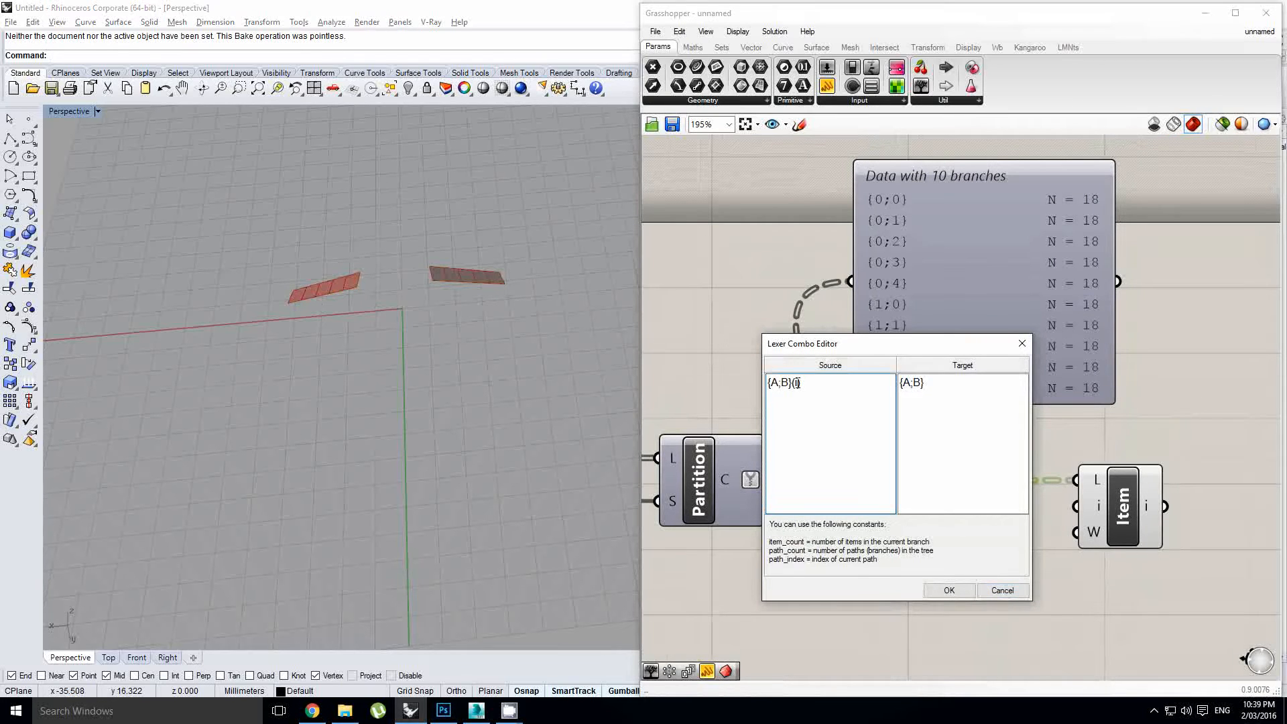
pyautogui.click(933, 384)
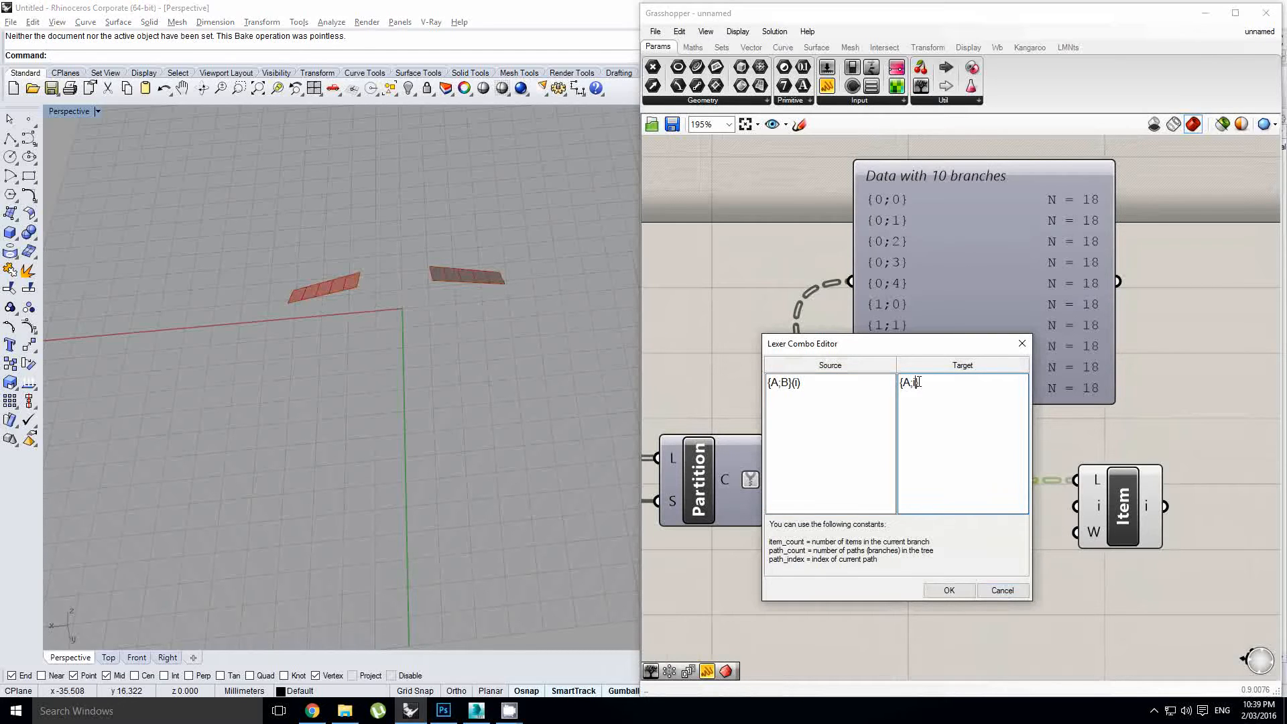
pyautogui.moveTo(931, 354); pyautogui.dragTo(718, 346)
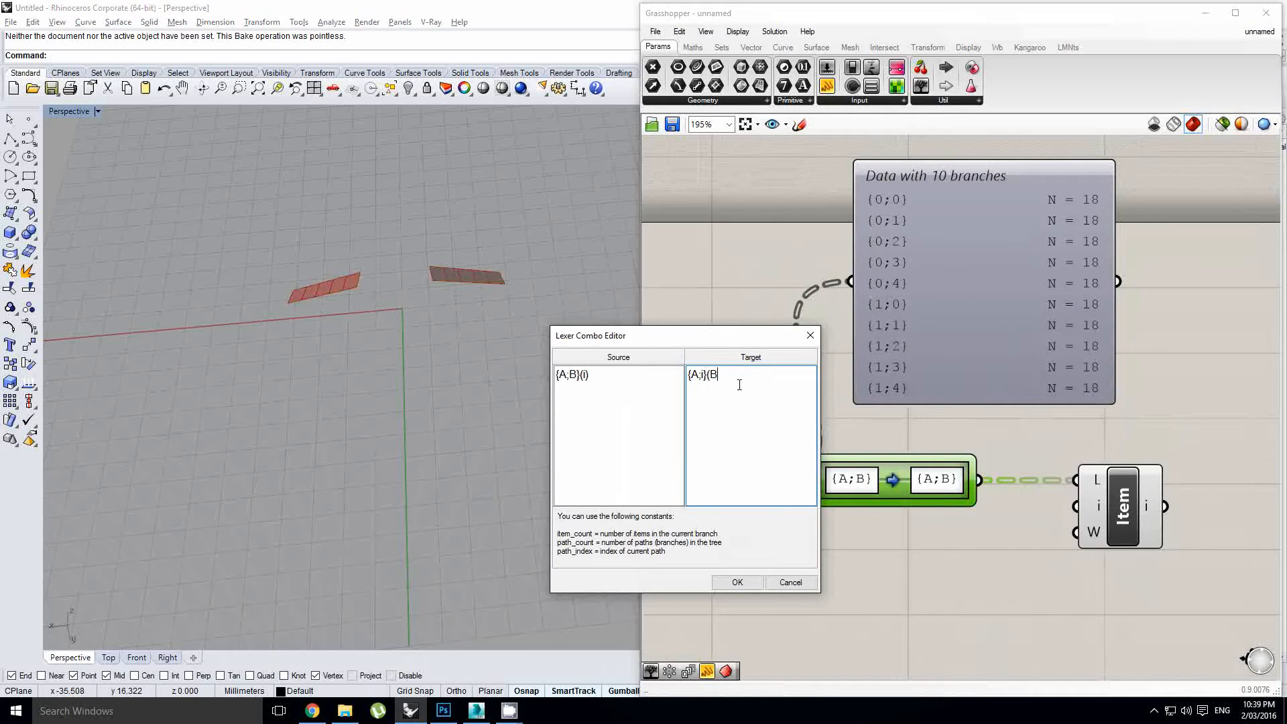
pyautogui.click(737, 582)
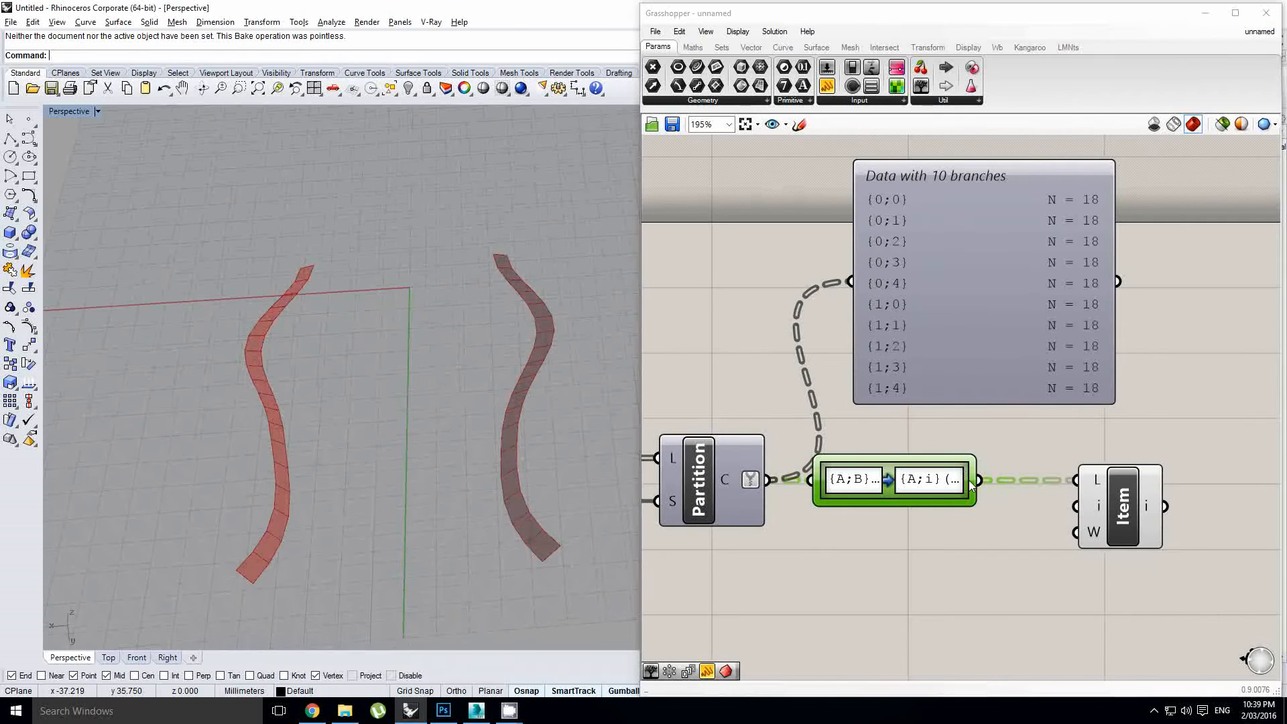
# Shorten the Path Mapper's target expression to {A;i}.
pyautogui.moveTo(977, 478); pyautogui.dragTo(1014, 478)
pyautogui.doubleClick(991, 487)
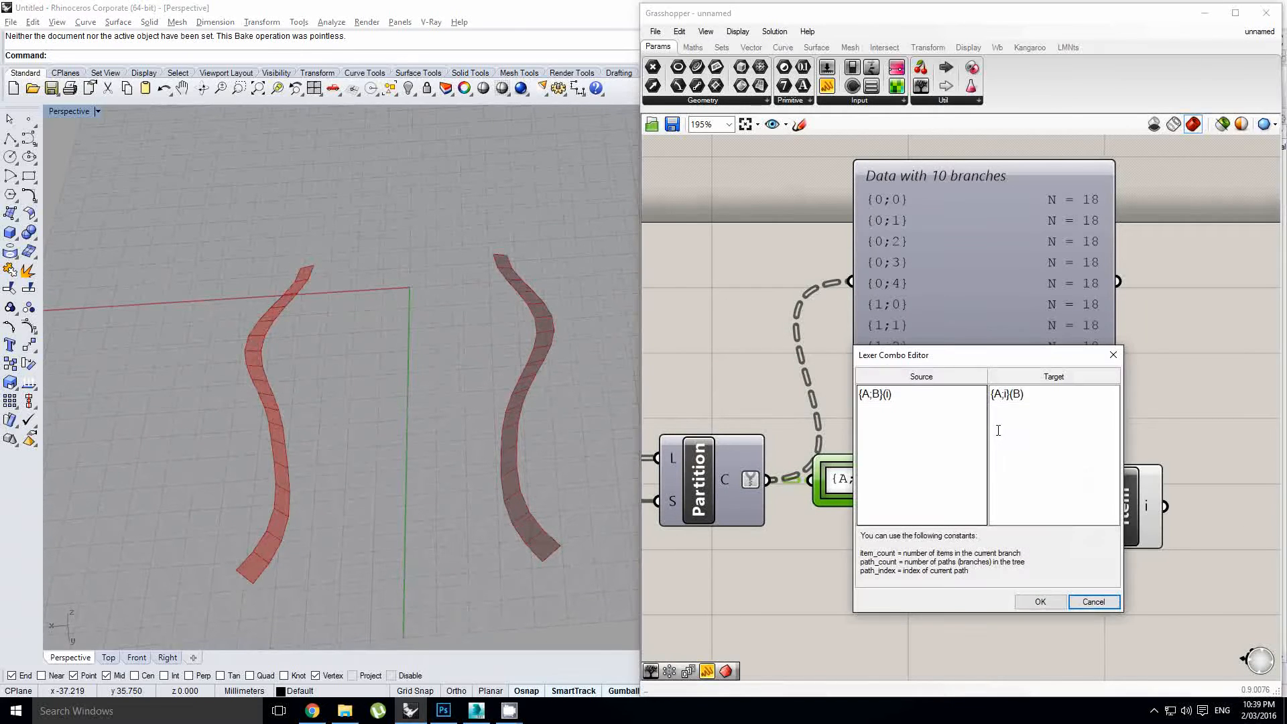
pyautogui.click(1054, 425)
pyautogui.press('BackSpace')
pyautogui.press('BackSpace')
pyautogui.press('BackSpace')
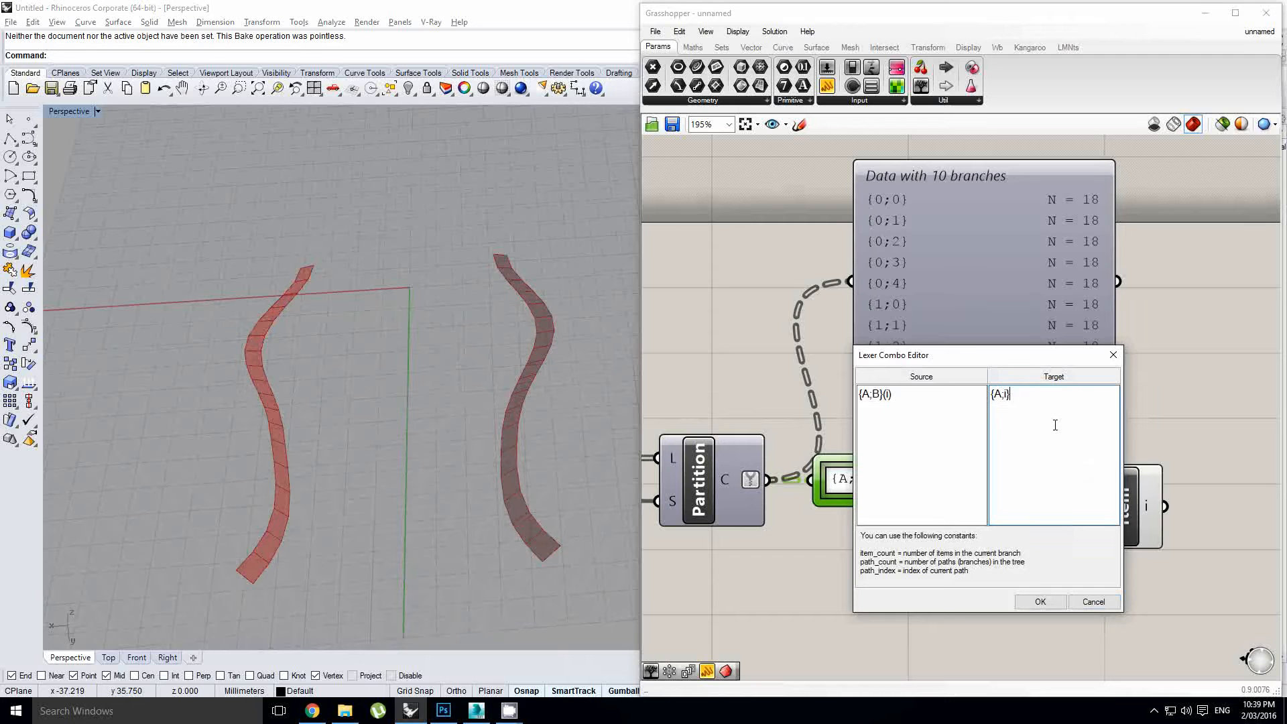
pyautogui.click(1040, 601)
pyautogui.moveTo(1006, 517); pyautogui.dragTo(1035, 411, button='right')
pyautogui.scroll(-2, 1035, 411)
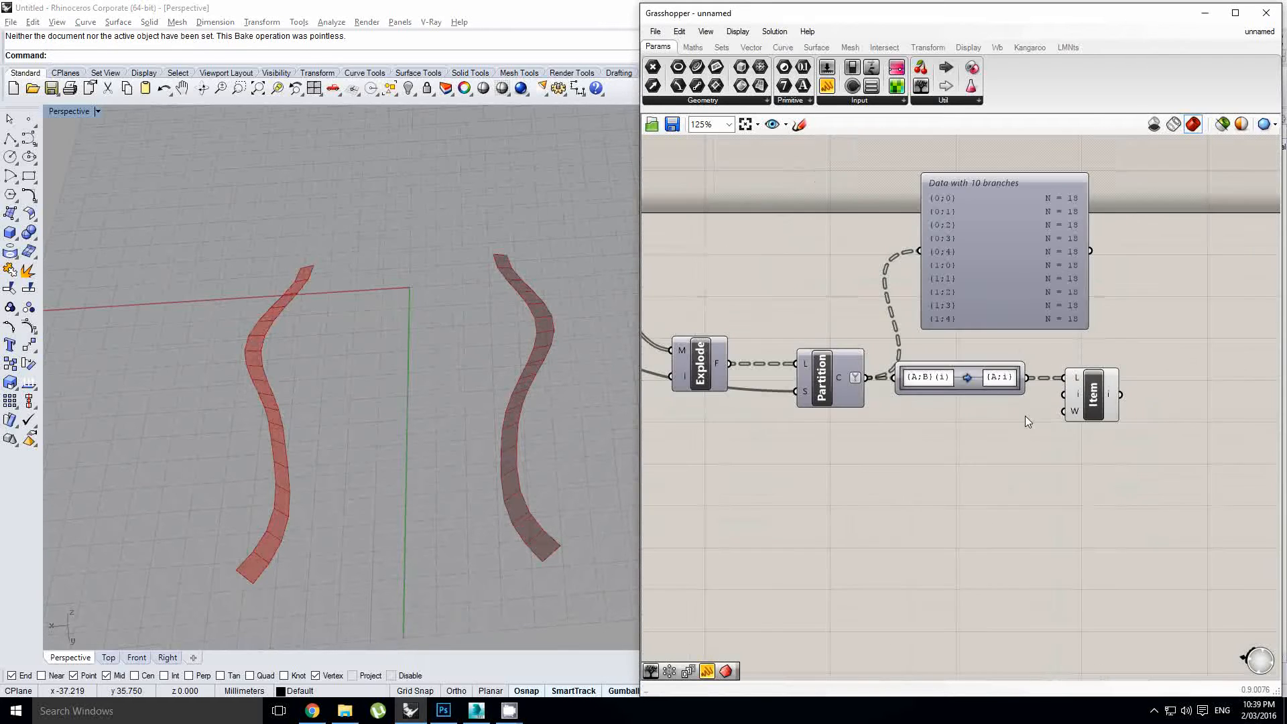
# Examine the lengthwise face strips in the Rhino viewport by selecting the Item and Path Mapper components in turn.
pyautogui.click(1119, 396)
pyautogui.moveTo(557, 436); pyautogui.dragTo(552, 406, button='right')
pyautogui.scroll(-5, 551, 406)
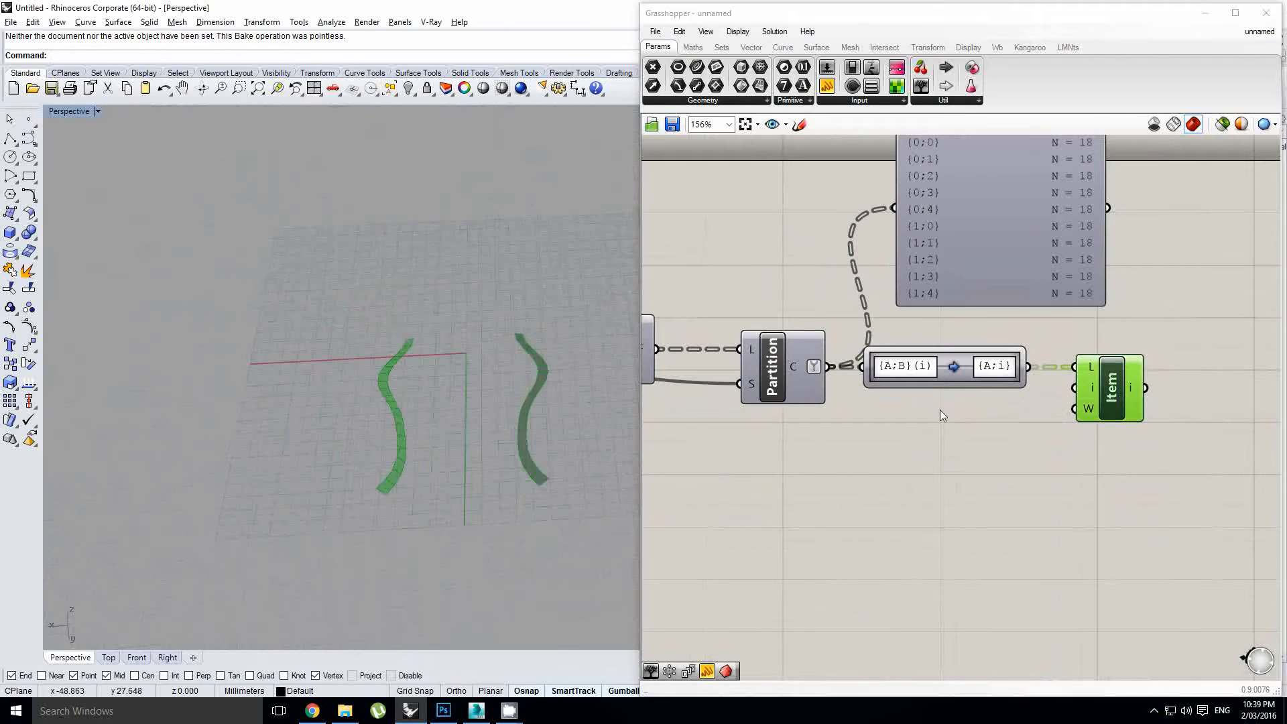
pyautogui.moveTo(942, 411); pyautogui.dragTo(1017, 385, button='right')
pyautogui.click(1018, 396)
pyautogui.moveTo(301, 449); pyautogui.dragTo(298, 450, button='right')
pyautogui.scroll(4, 421, 408)
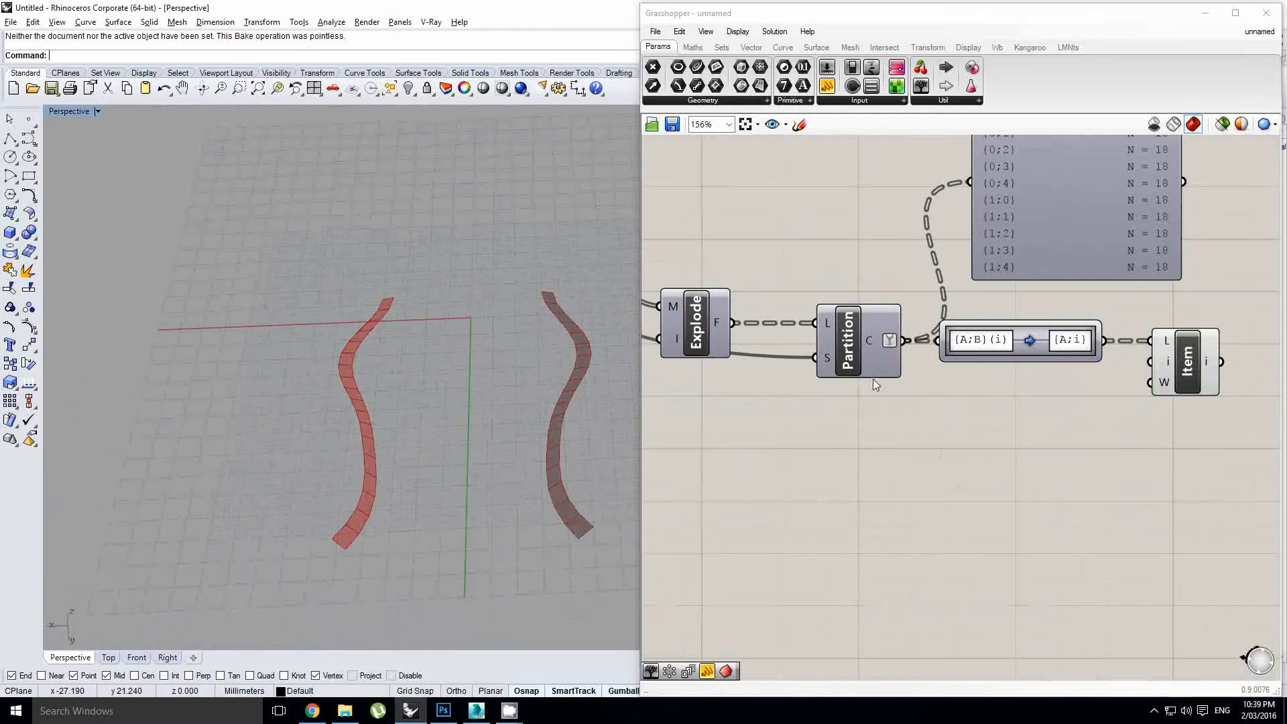
pyautogui.click(1012, 349)
pyautogui.scroll(-4, 437, 373)
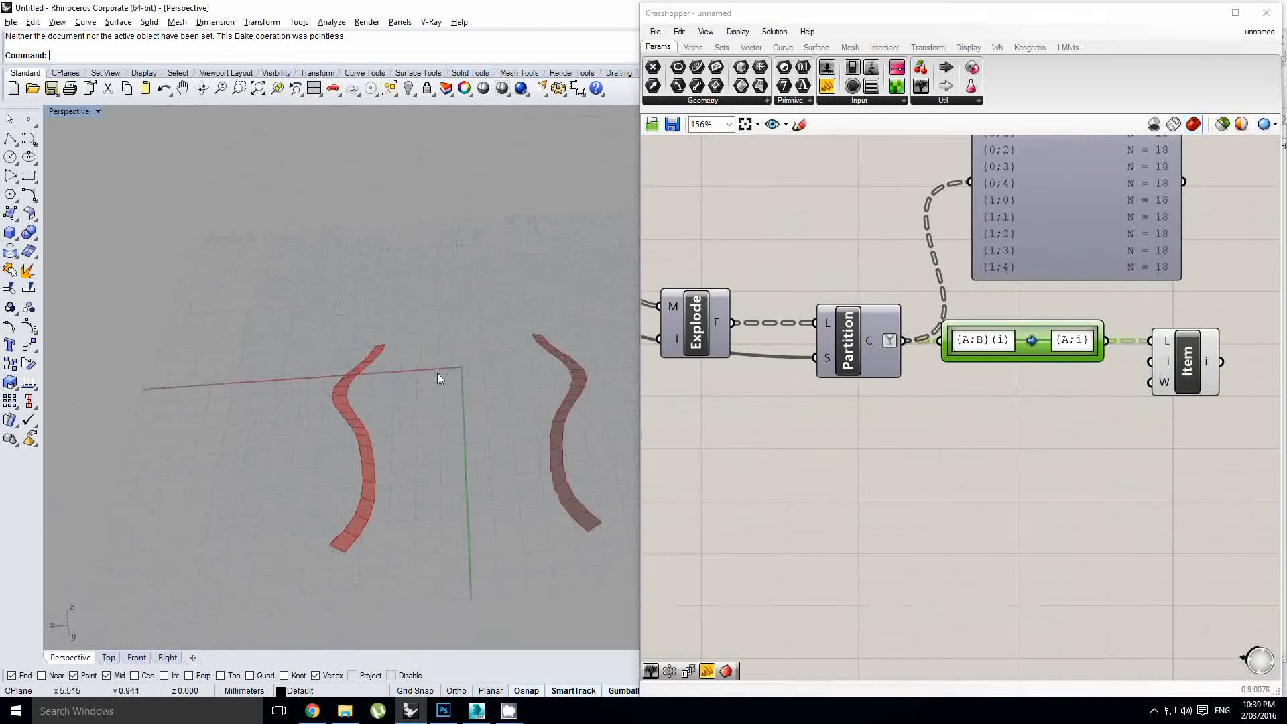
pyautogui.moveTo(773, 403); pyautogui.dragTo(873, 418, button='right')
pyautogui.click(827, 421)
pyautogui.scroll(-2, 826, 416)
pyautogui.click(1192, 396)
# Add a number slider below the Path Mapper and configure it for integers with a maximum of 10.
pyautogui.click(824, 64)
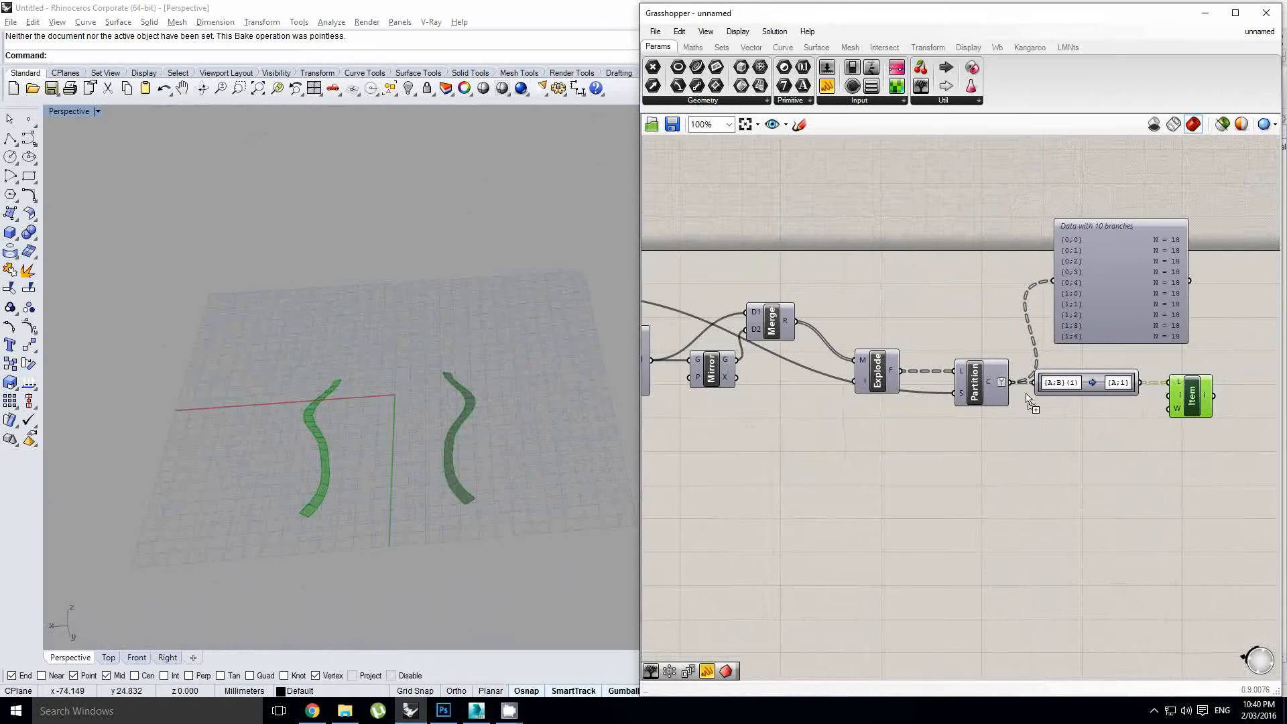
pyautogui.click(1048, 437)
pyautogui.scroll(4, 1068, 434)
pyautogui.moveTo(1087, 425); pyautogui.dragTo(1006, 422, button='right')
pyautogui.click(860, 435)
pyautogui.doubleClick(861, 434)
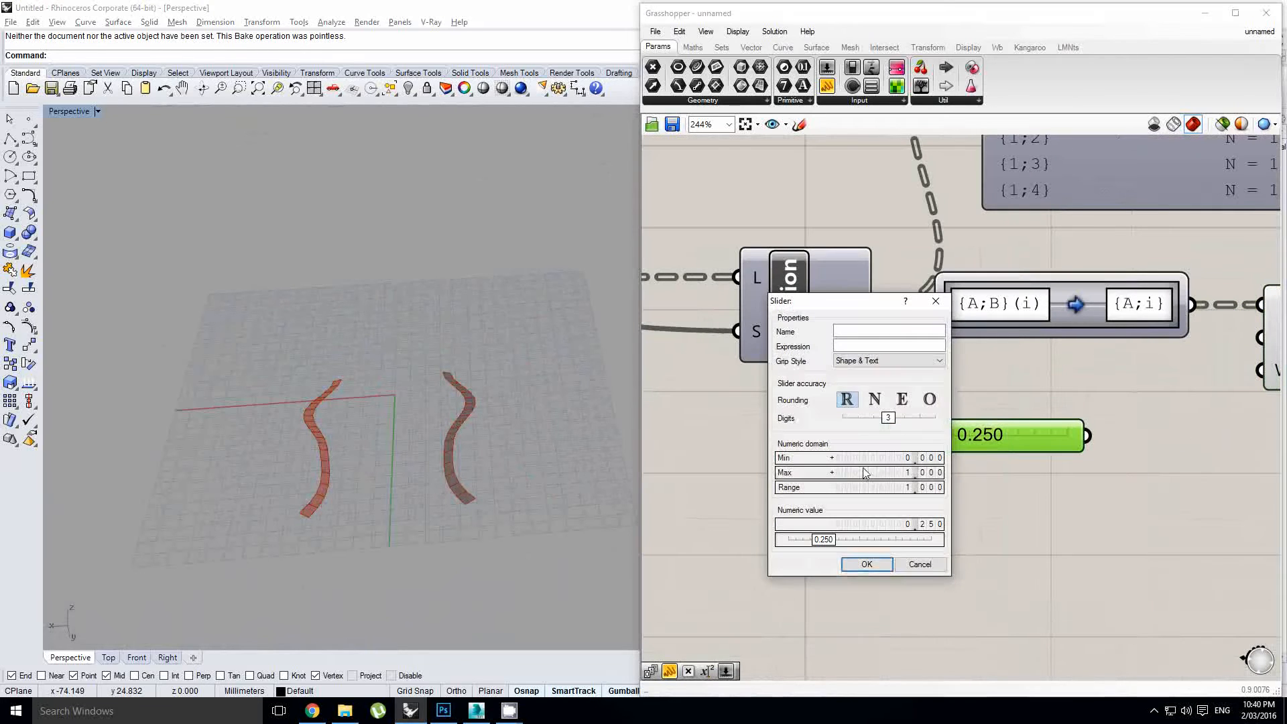
pyautogui.doubleClick(866, 473)
pyautogui.write('10')
pyautogui.click(867, 563)
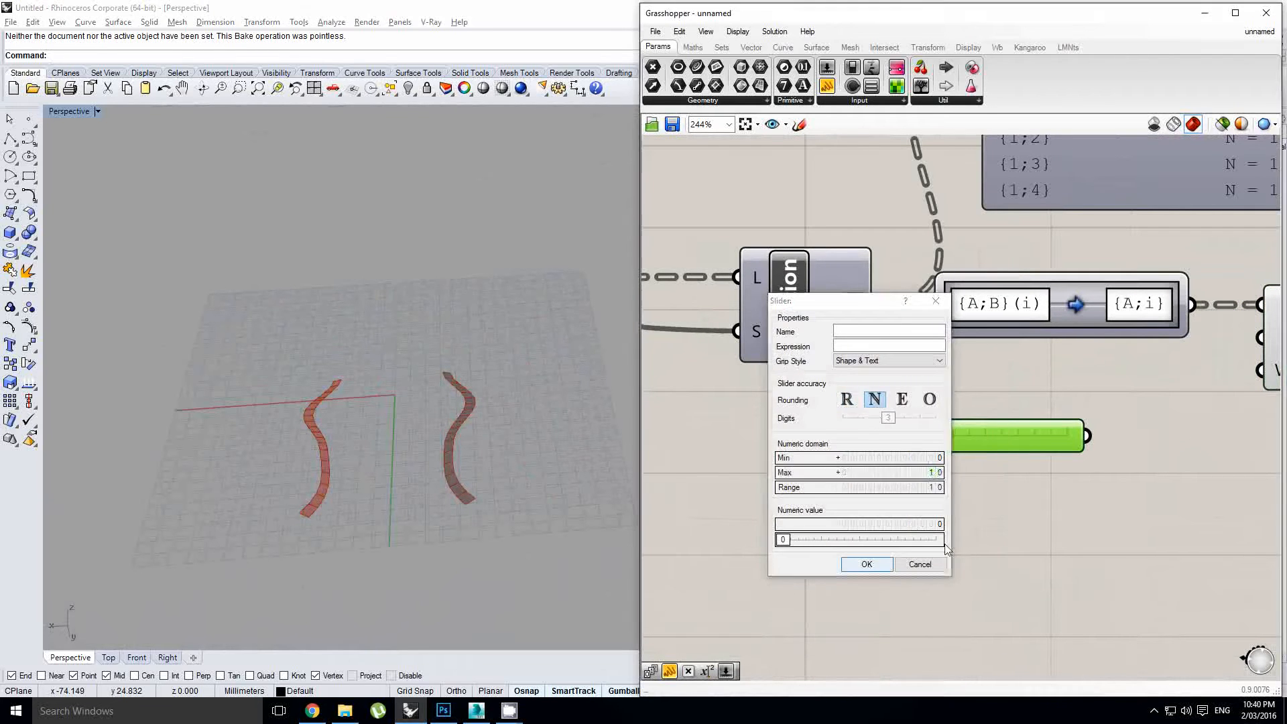
# Connect the number slider to the Item component's index input and set it to 3.
pyautogui.moveTo(1144, 431); pyautogui.dragTo(1049, 436, button='right')
pyautogui.moveTo(992, 440); pyautogui.dragTo(1181, 337)
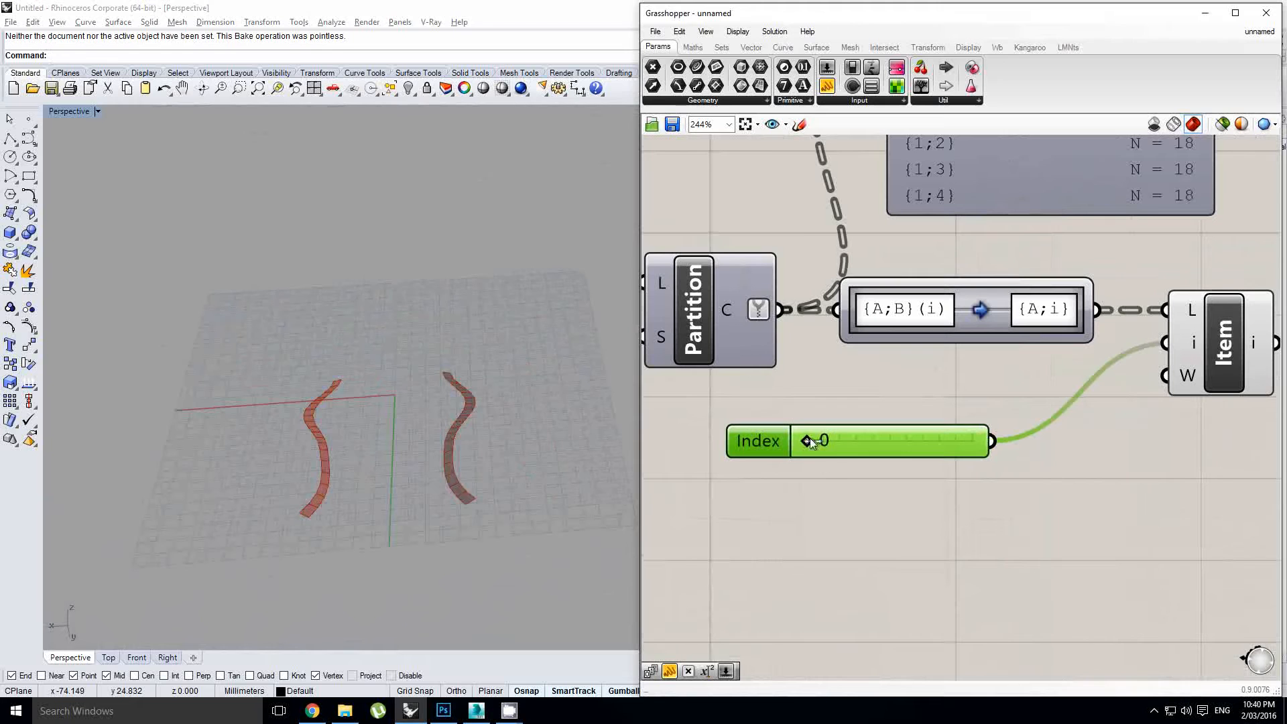
pyautogui.moveTo(812, 443); pyautogui.dragTo(860, 448)
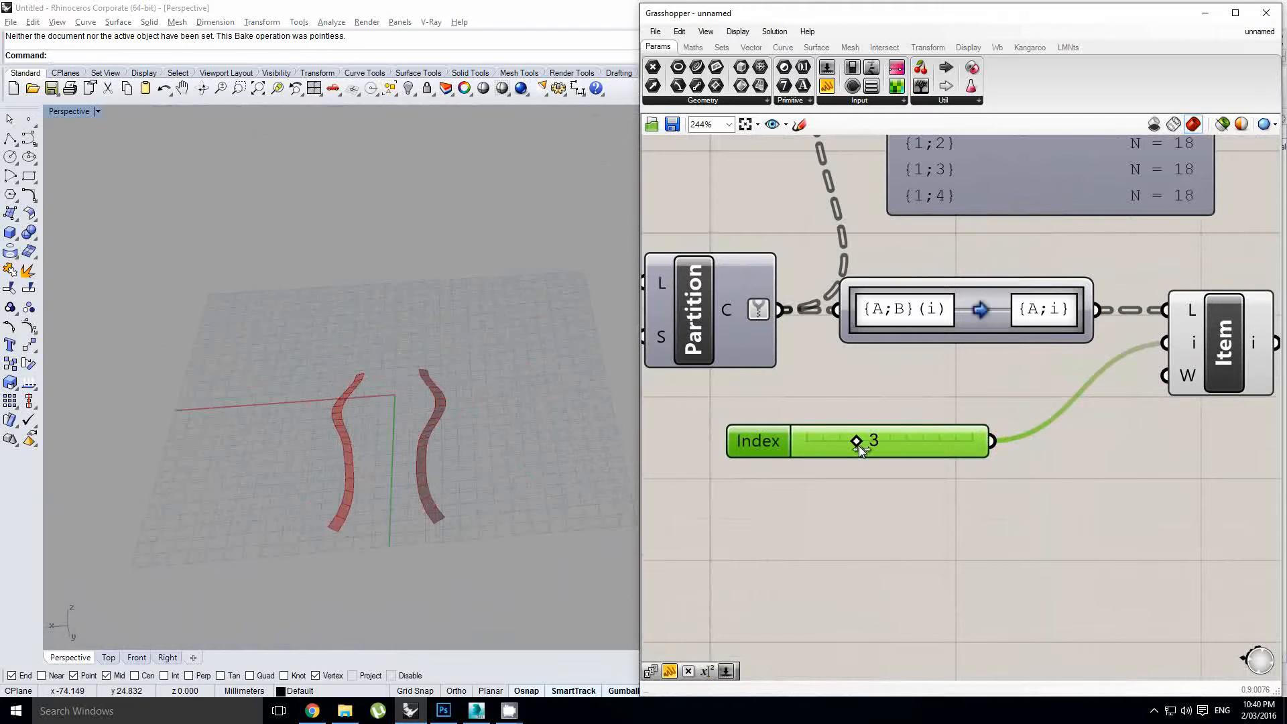
pyautogui.scroll(-5, 862, 448)
pyautogui.moveTo(879, 416); pyautogui.dragTo(1076, 415, button='right')
pyautogui.moveTo(912, 441); pyautogui.dragTo(987, 433, button='right')
pyautogui.scroll(1, 988, 383)
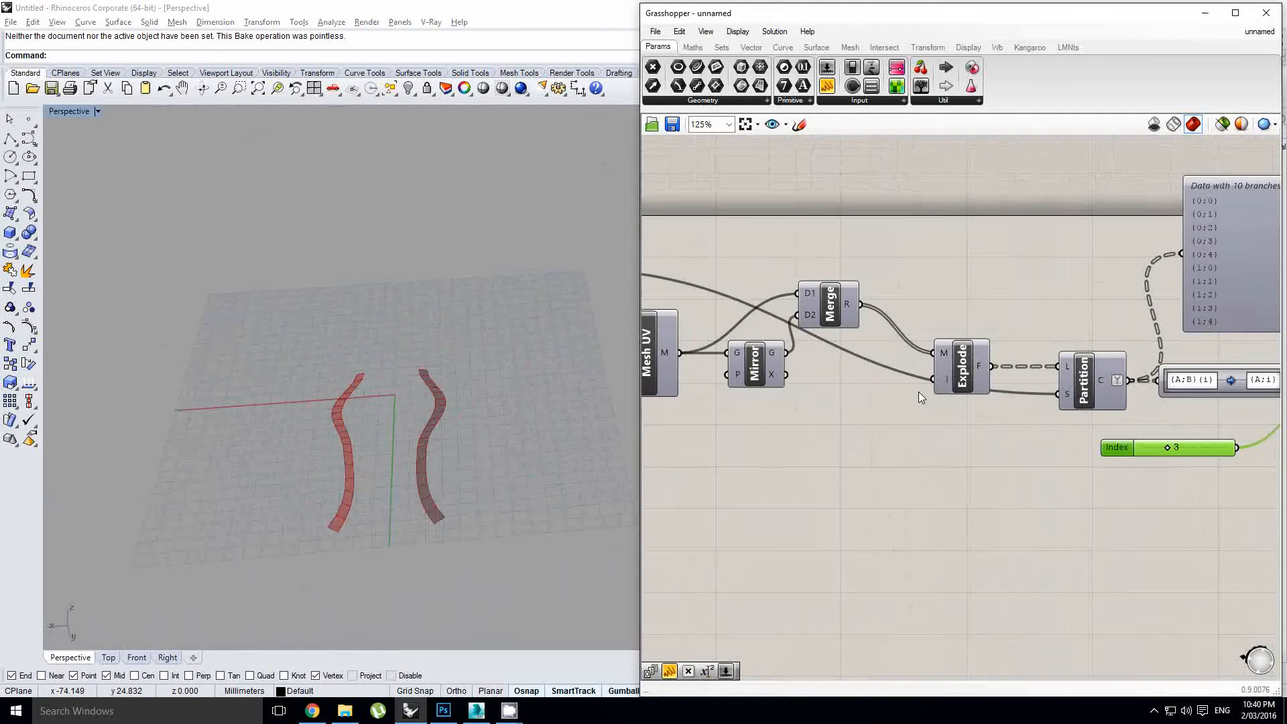
pyautogui.moveTo(847, 393); pyautogui.dragTo(916, 390, button='right')
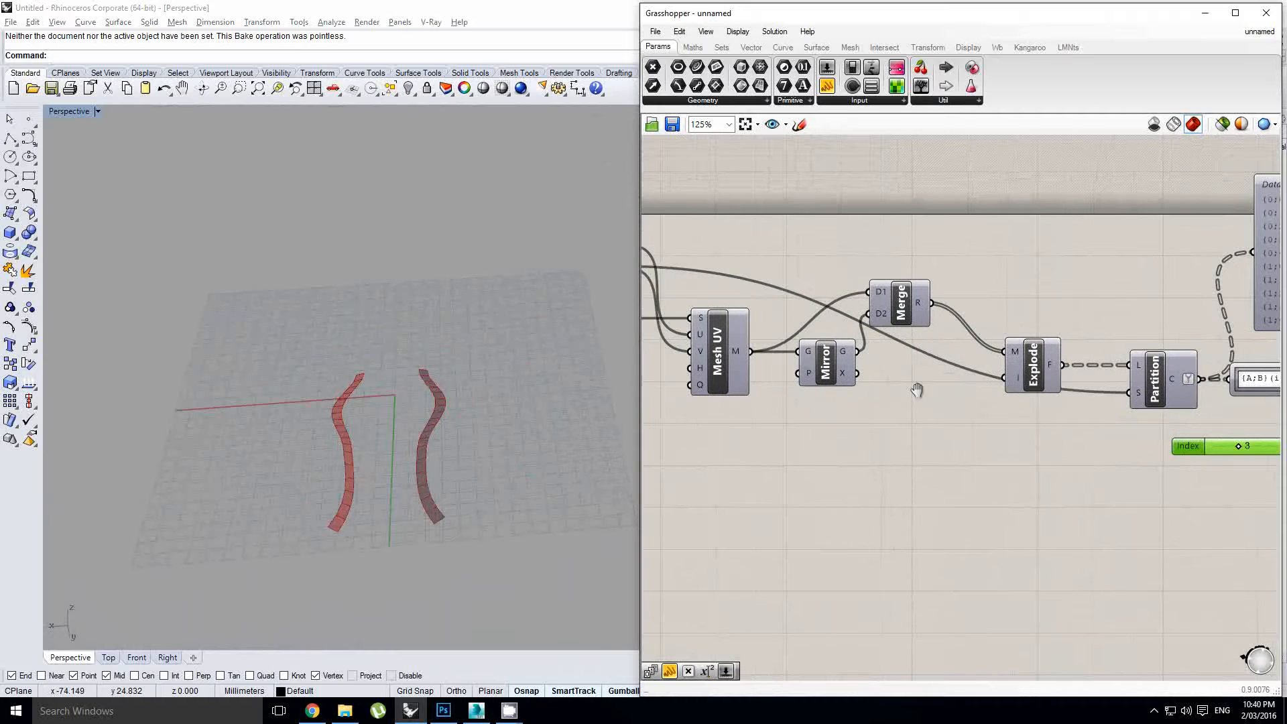
pyautogui.click(726, 371)
pyautogui.middleClick(727, 372)
pyautogui.click(753, 346)
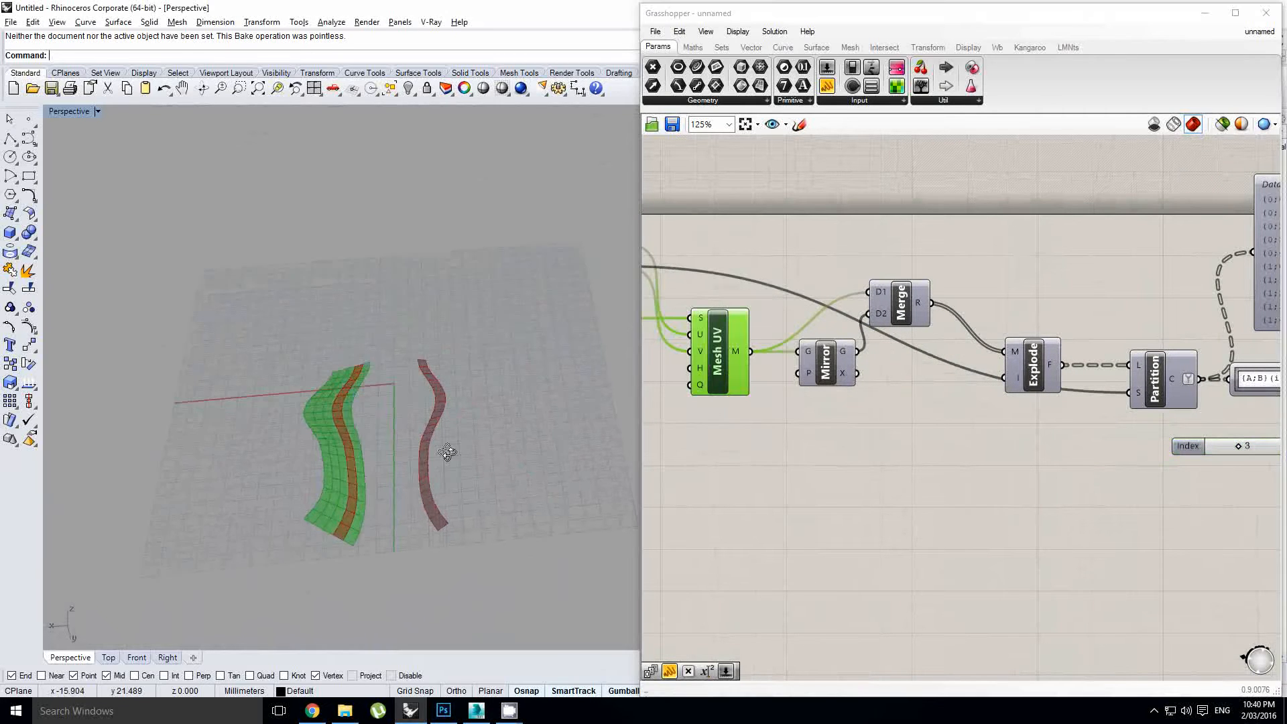
pyautogui.middleClick(743, 341)
pyautogui.click(771, 319)
# Turn on the preview of the Merge component to show both mirrored meshes.
pyautogui.click(900, 302)
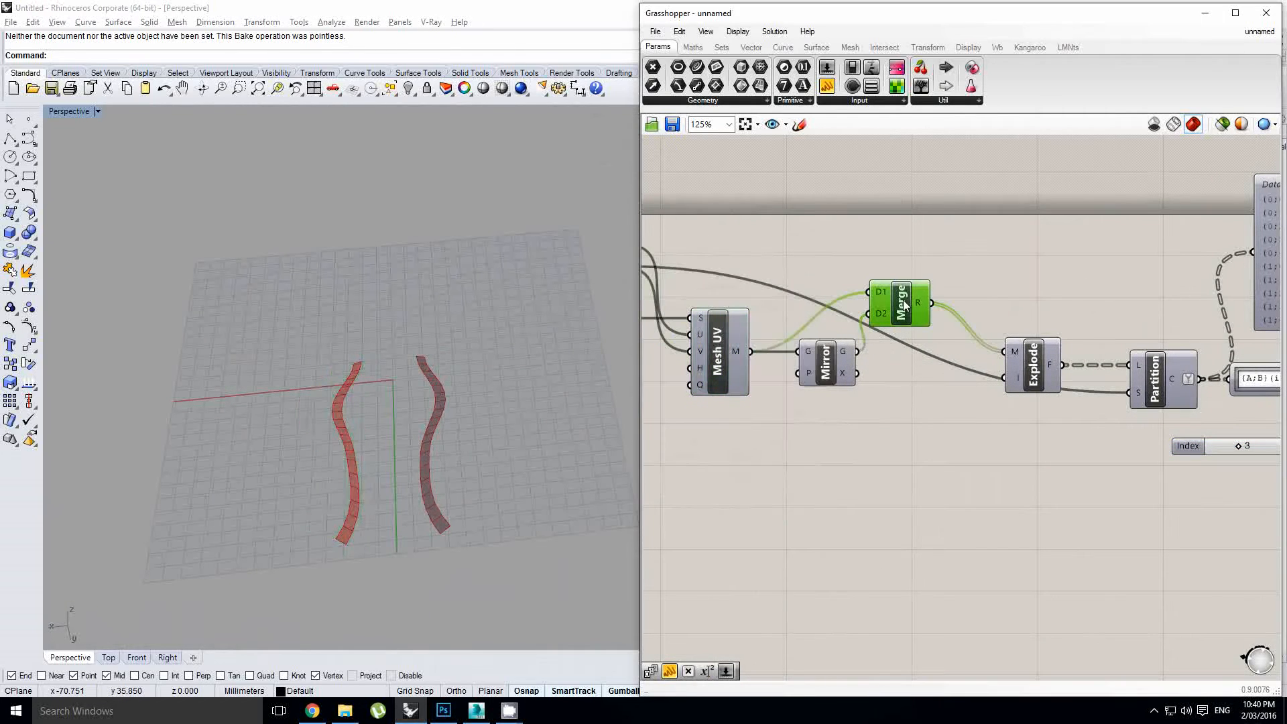
pyautogui.middleClick(903, 300)
pyautogui.click(931, 277)
pyautogui.moveTo(1060, 428)
pyautogui.mouseDown(button='right')
pyautogui.moveTo(821, 449)
pyautogui.moveTo(1070, 432)
pyautogui.mouseUp(button='right')
pyautogui.scroll(-1, 1070, 431)
pyautogui.click(1032, 423)
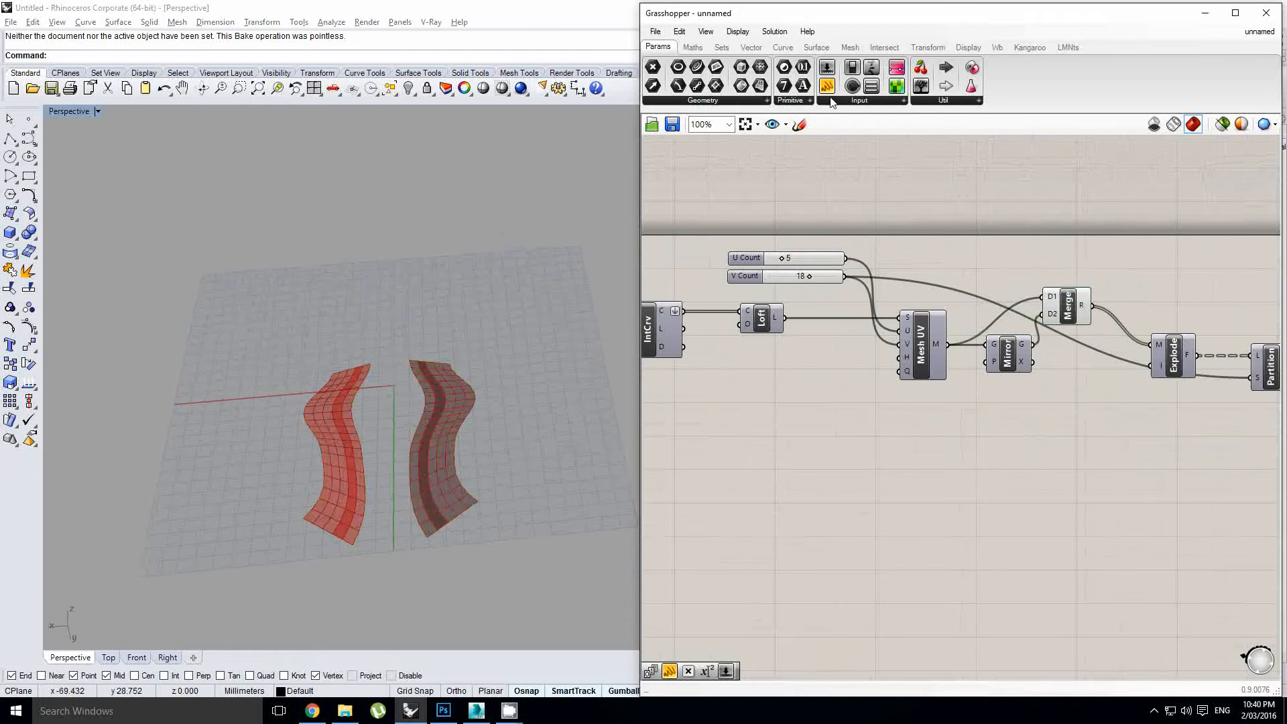
# Add an Expression component below the Mirror component and set its formula to floor(x/2)+y.
pyautogui.click(694, 47)
pyautogui.moveTo(872, 86); pyautogui.dragTo(1023, 427)
pyautogui.doubleClick(1022, 424)
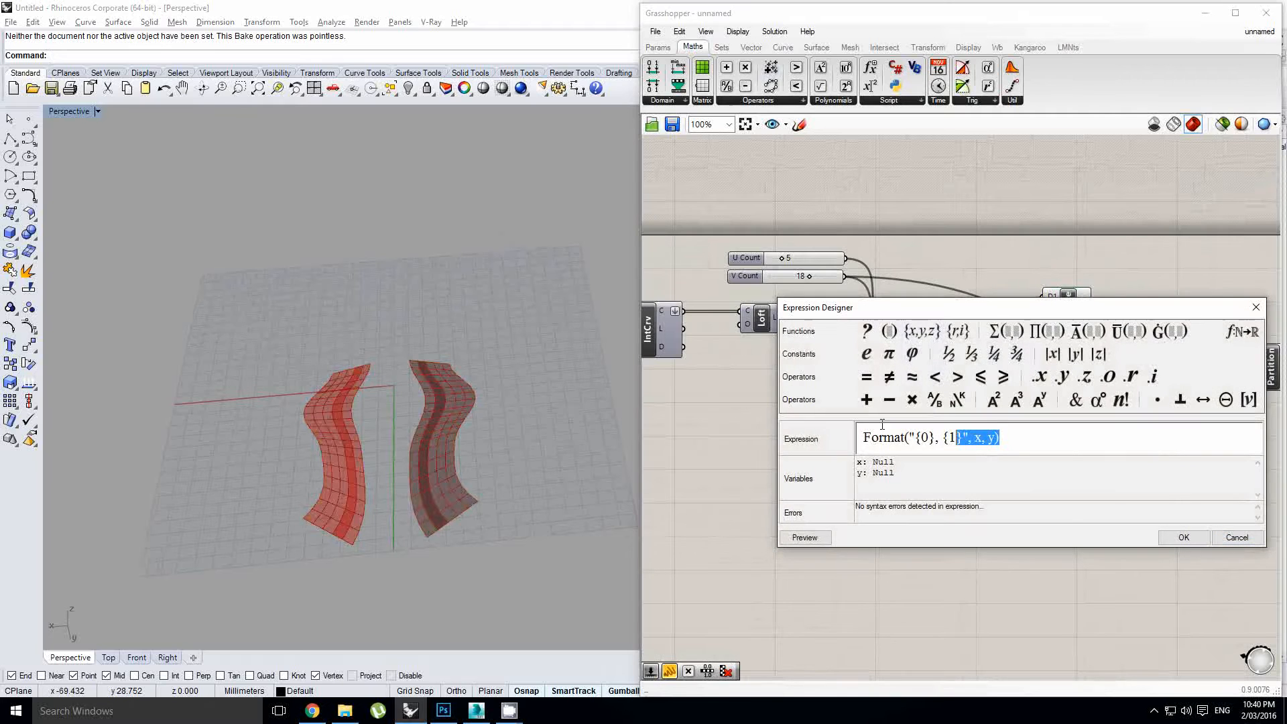
pyautogui.moveTo(882, 424); pyautogui.dragTo(767, 426)
pyautogui.write('floor')
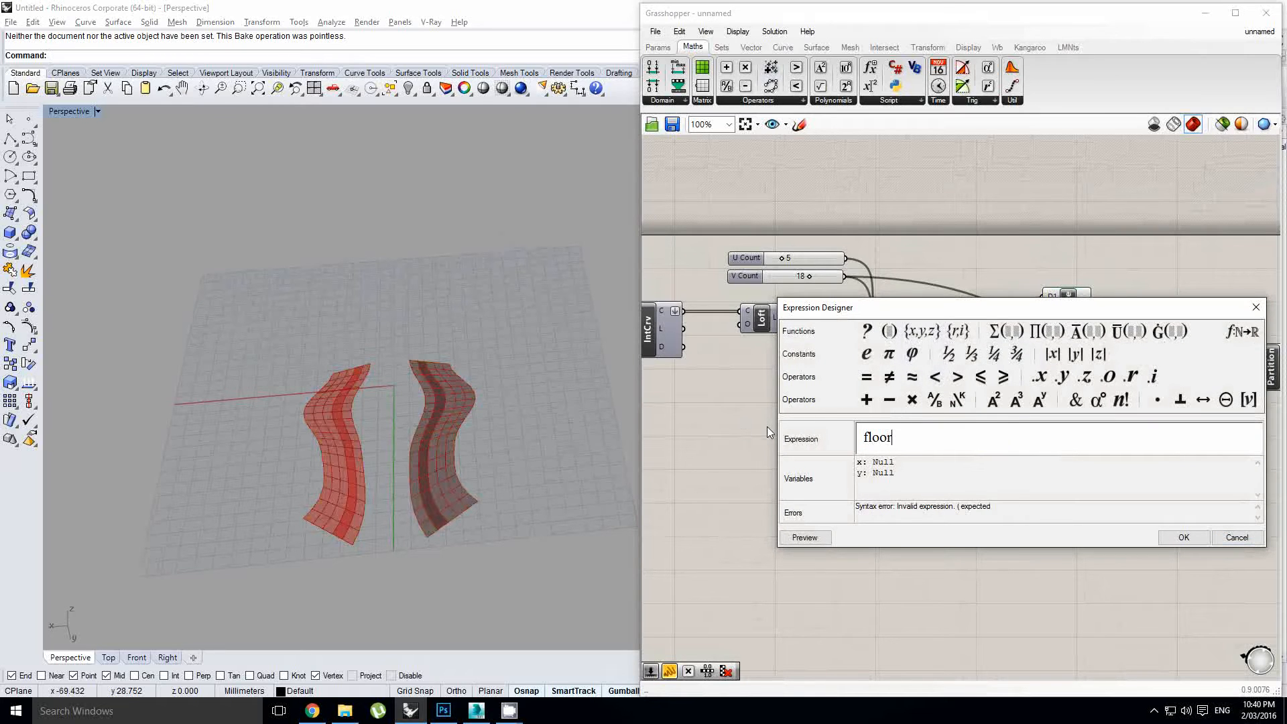
pyautogui.write('(x/2)+y')
pyautogui.click(1184, 537)
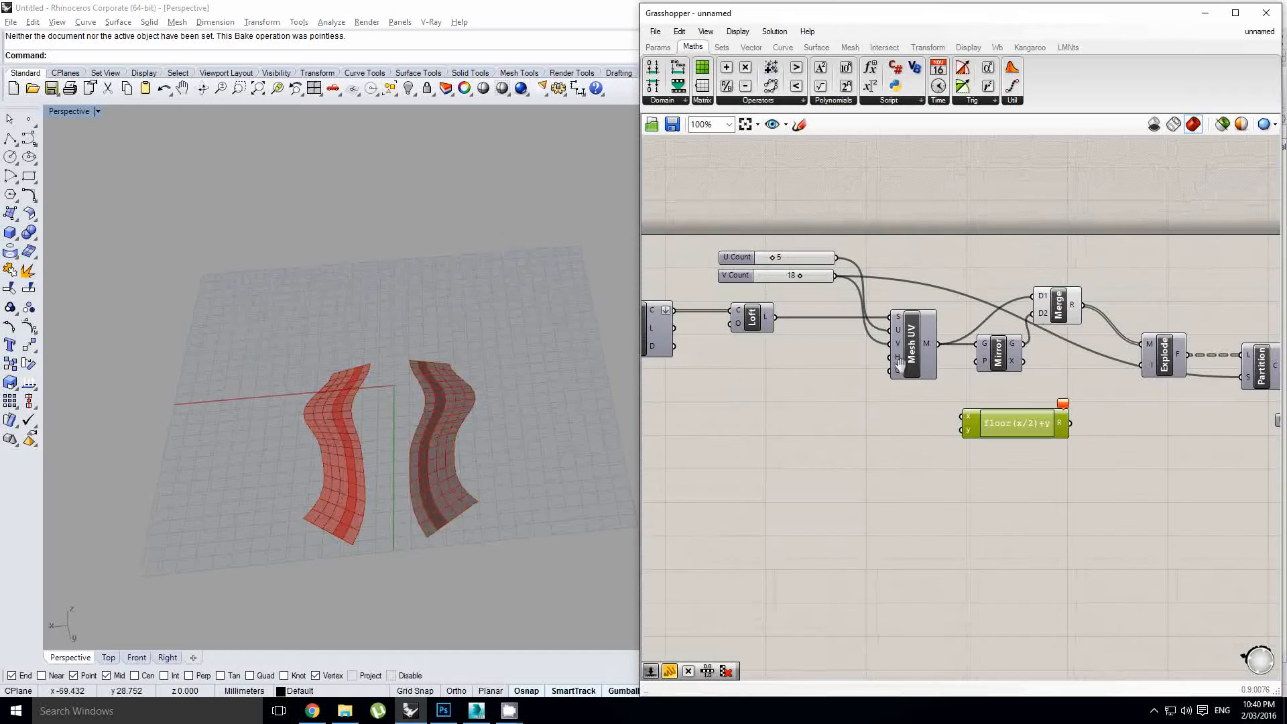
# Connect the U Count slider to the expression's x input.
pyautogui.scroll(1, 814, 248)
pyautogui.moveTo(773, 219); pyautogui.dragTo(932, 417)
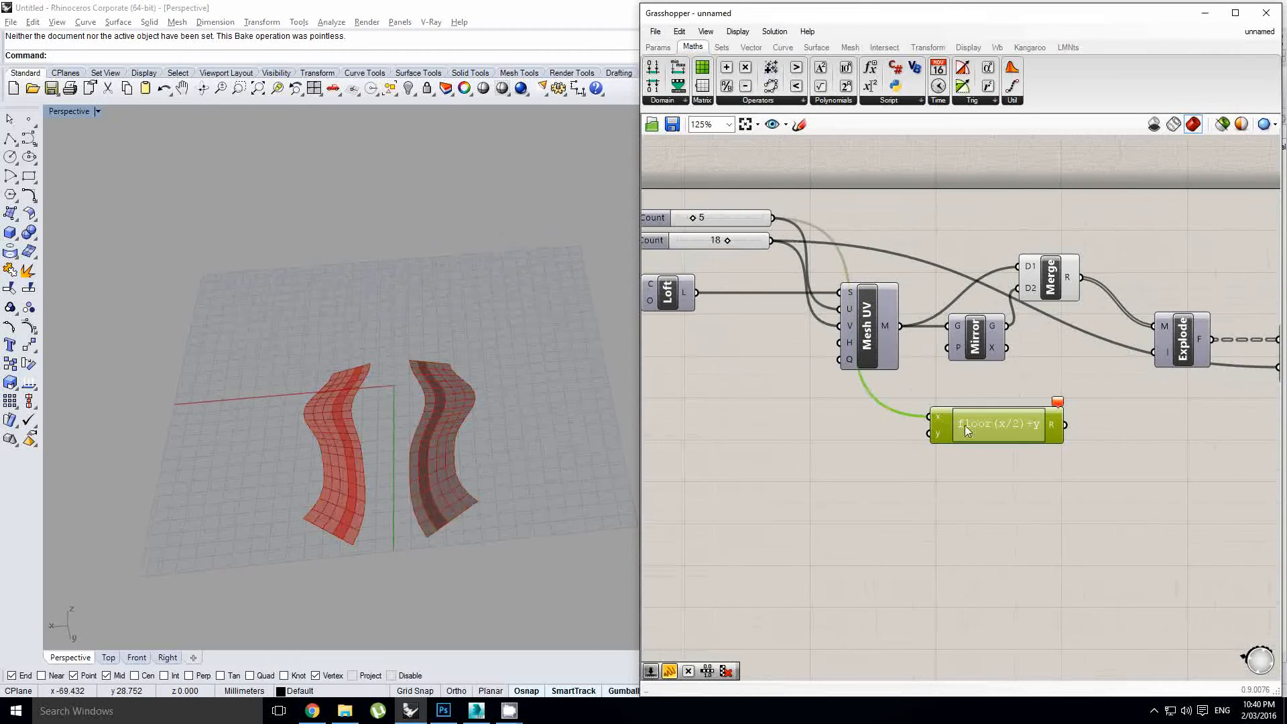
pyautogui.scroll(-4, 884, 413)
pyautogui.scroll(3, 883, 413)
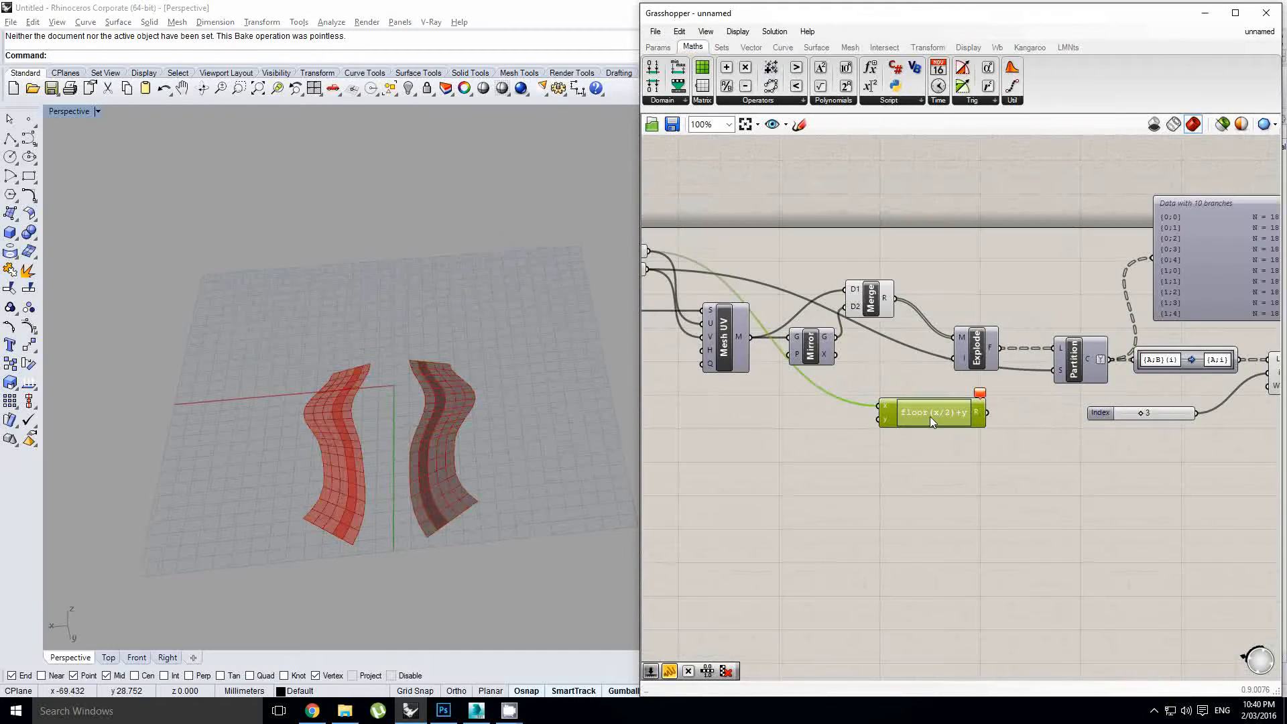
pyautogui.moveTo(944, 420); pyautogui.dragTo(947, 420)
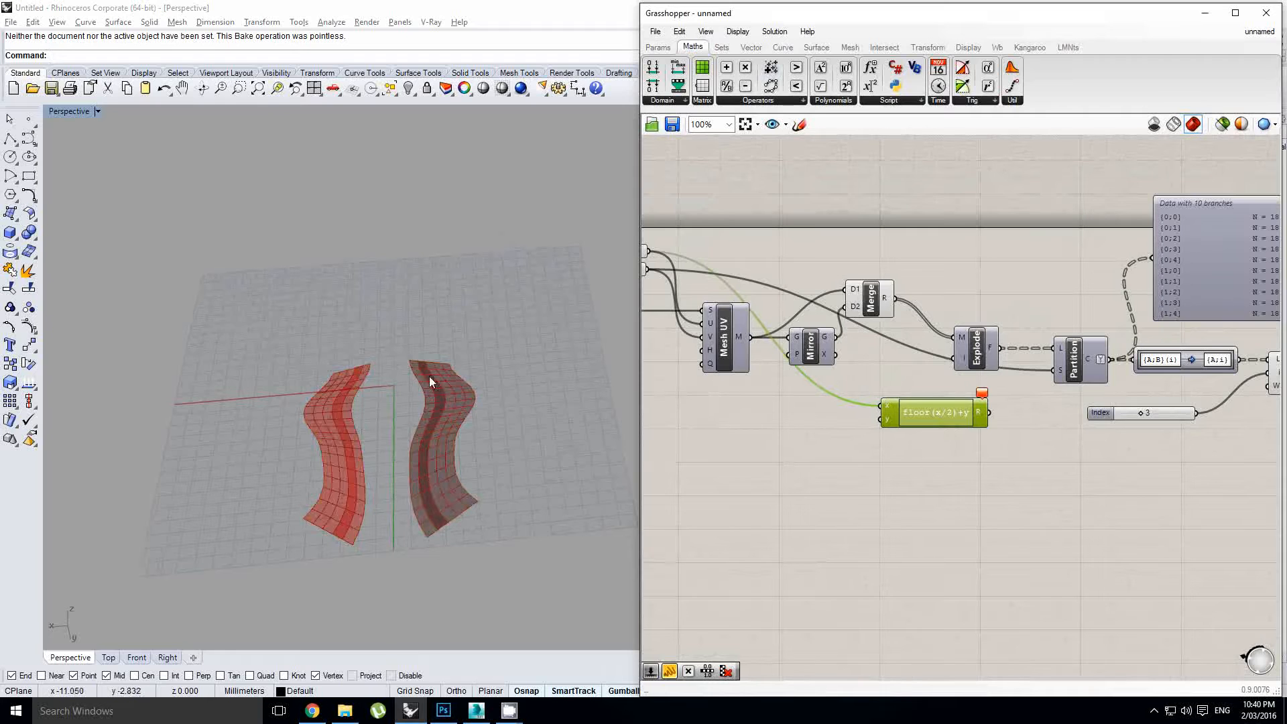
# Place the index slider, set to 0, beside the expression as its y input and feed the expression's result into the Item's index.
pyautogui.moveTo(856, 446); pyautogui.dragTo(801, 457, button='right')
pyautogui.moveTo(1048, 429); pyautogui.dragTo(716, 466)
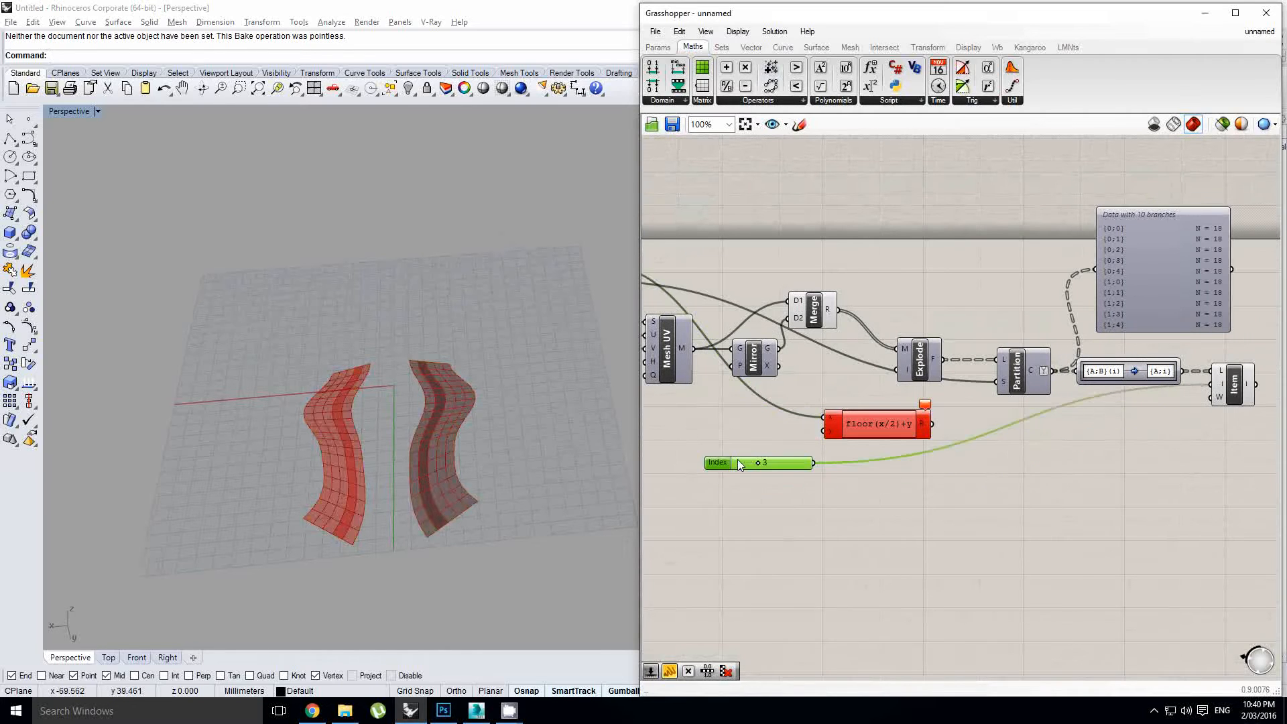
pyautogui.scroll(1, 829, 462)
pyautogui.moveTo(896, 425); pyautogui.dragTo(947, 425)
pyautogui.moveTo(811, 463); pyautogui.dragTo(876, 425)
pyautogui.moveTo(872, 510); pyautogui.dragTo(778, 524, button='right')
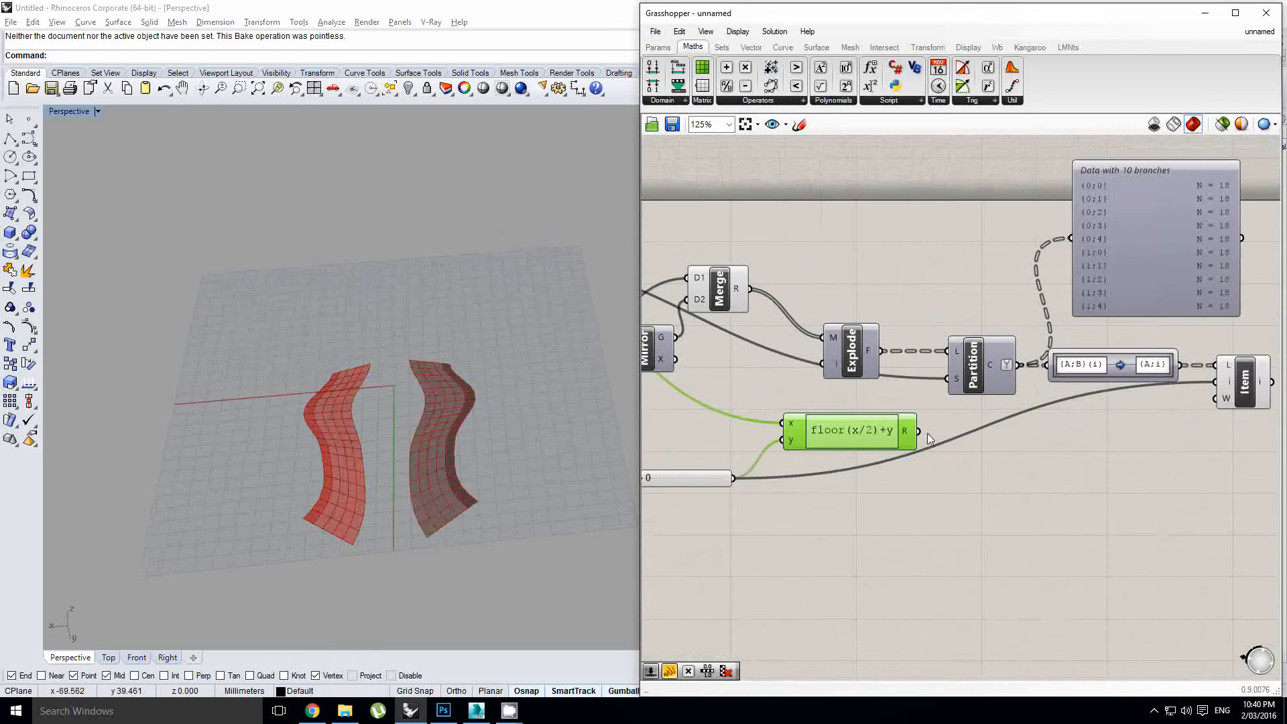
pyautogui.moveTo(918, 431); pyautogui.dragTo(1225, 389)
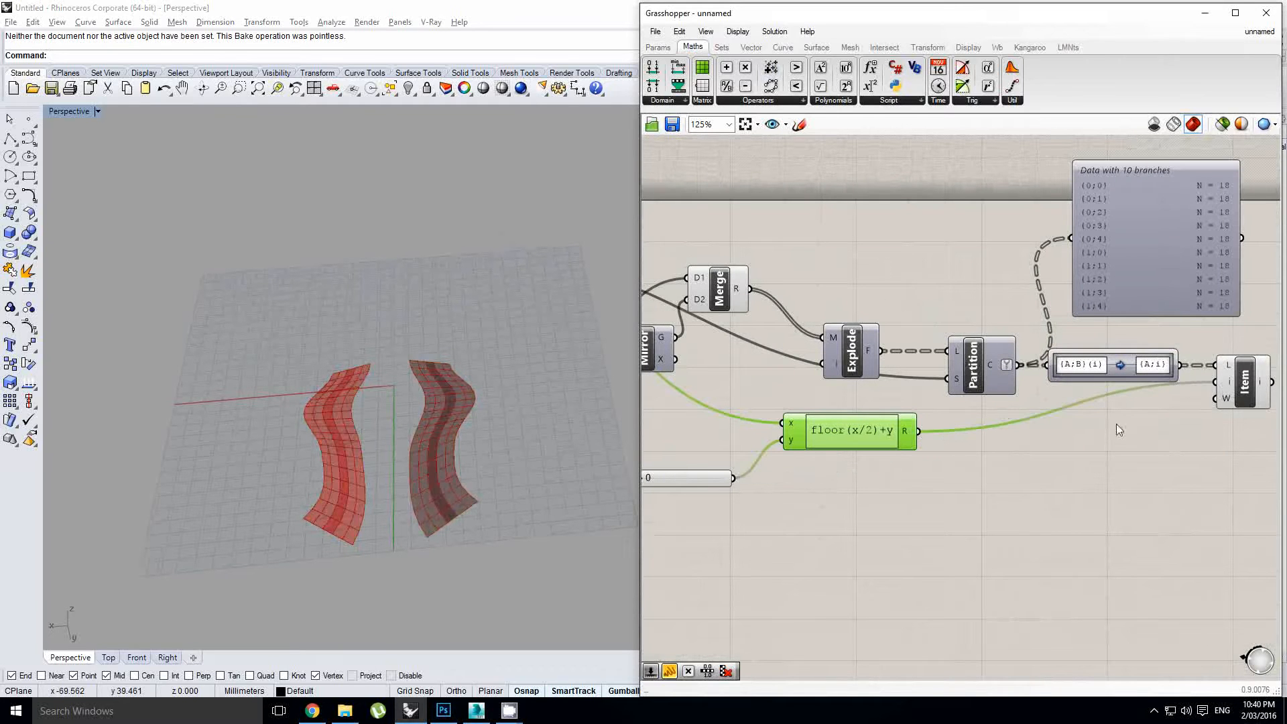
# Test the middle strip selection by raising U Count to 29, then return it to 5.
pyautogui.moveTo(351, 465); pyautogui.dragTo(362, 456, button='right')
pyautogui.moveTo(747, 399); pyautogui.dragTo(1248, 469, button='right')
pyautogui.scroll(3, 905, 344)
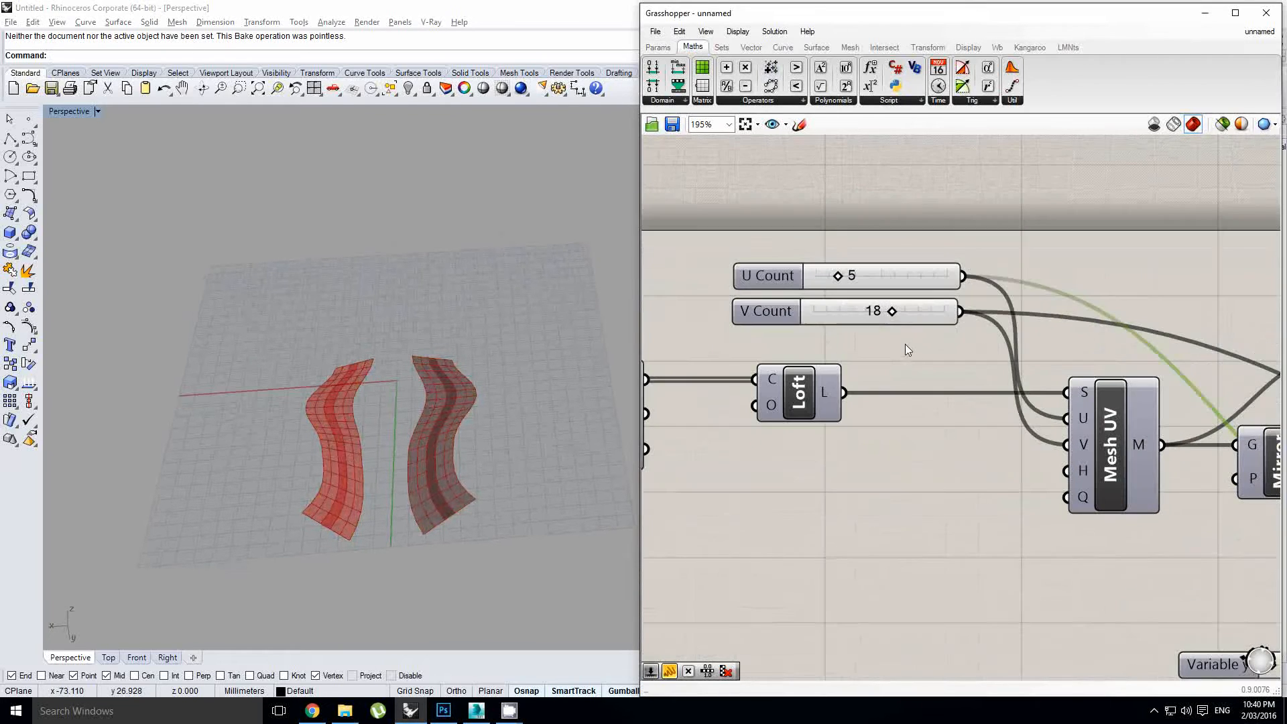
pyautogui.moveTo(834, 276); pyautogui.dragTo(941, 284)
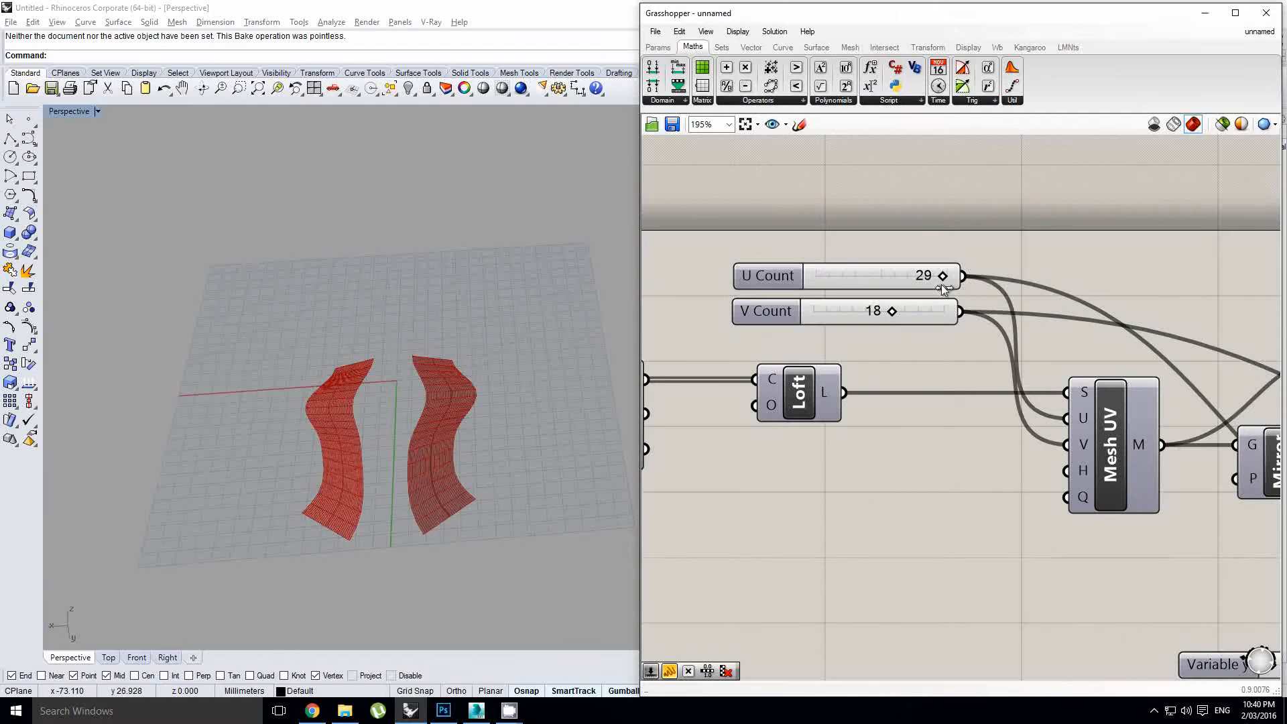
pyautogui.scroll(5, 417, 408)
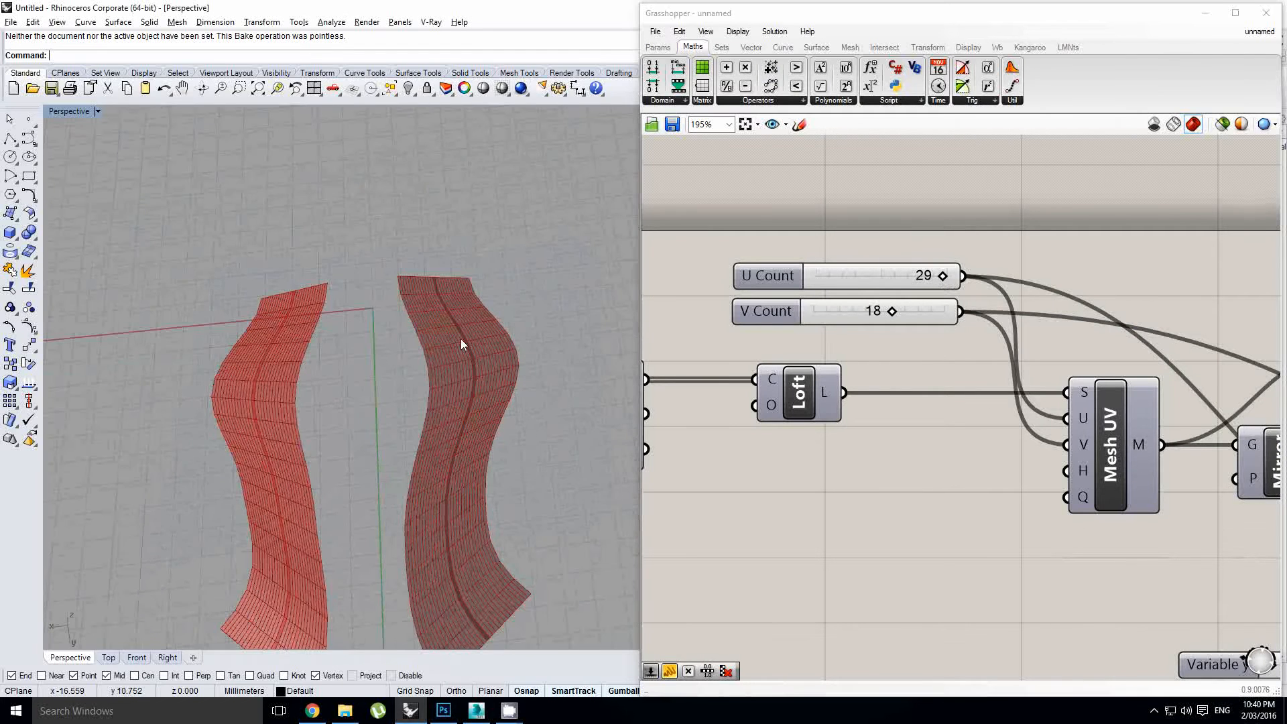
pyautogui.scroll(-4, 467, 530)
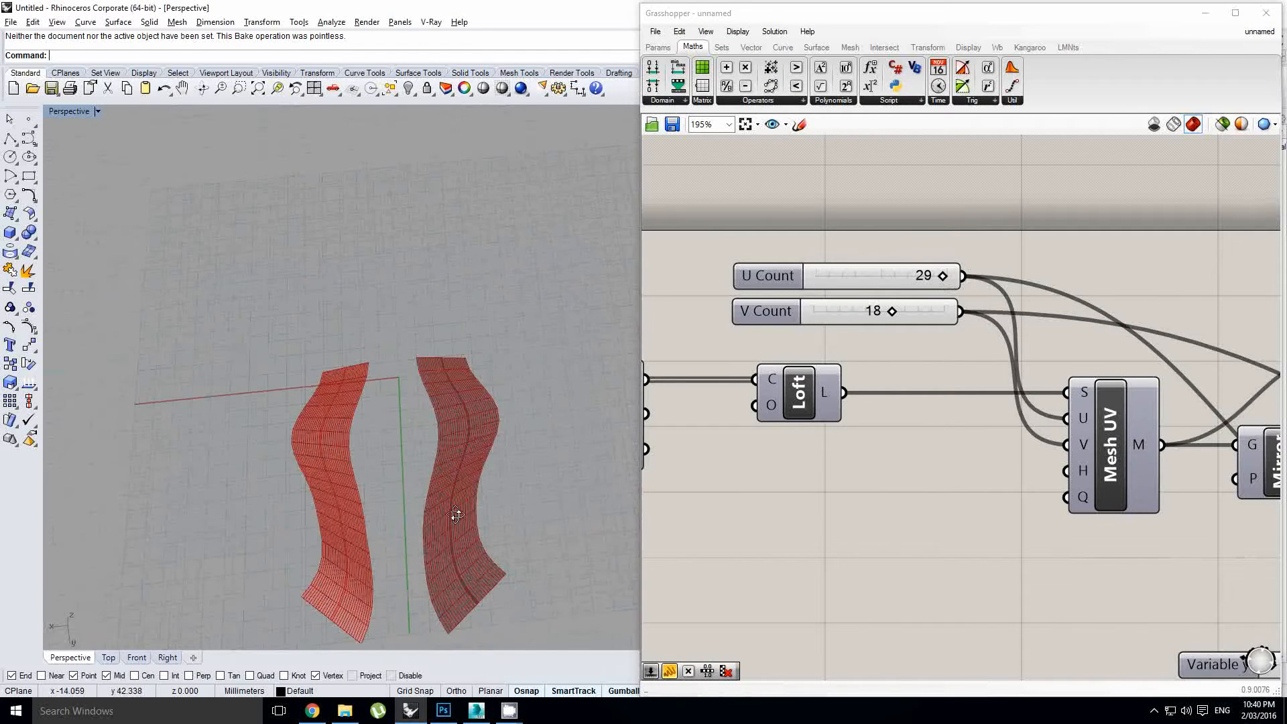
pyautogui.moveTo(1035, 508); pyautogui.dragTo(950, 480, button='right')
pyautogui.moveTo(864, 251); pyautogui.dragTo(751, 265)
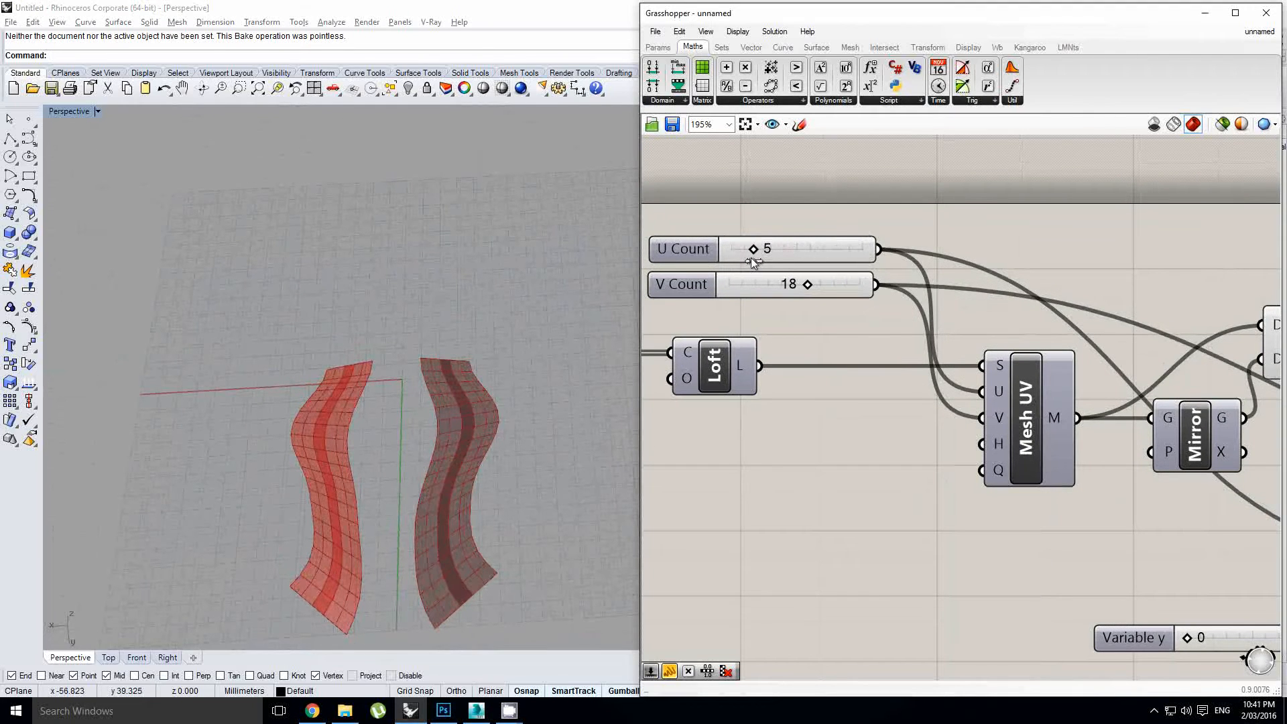
# Set the minimum of the slider feeding the expression's y input to -10.
pyautogui.keyDown('shift'); pyautogui.moveTo(502, 395); pyautogui.dragTo(509, 340, button='right'); pyautogui.keyUp('shift')
pyautogui.moveTo(1071, 540); pyautogui.dragTo(990, 492, button='right')
pyautogui.scroll(-2, 991, 492)
pyautogui.moveTo(1077, 500); pyautogui.dragTo(889, 416, button='right')
pyautogui.scroll(2, 892, 429)
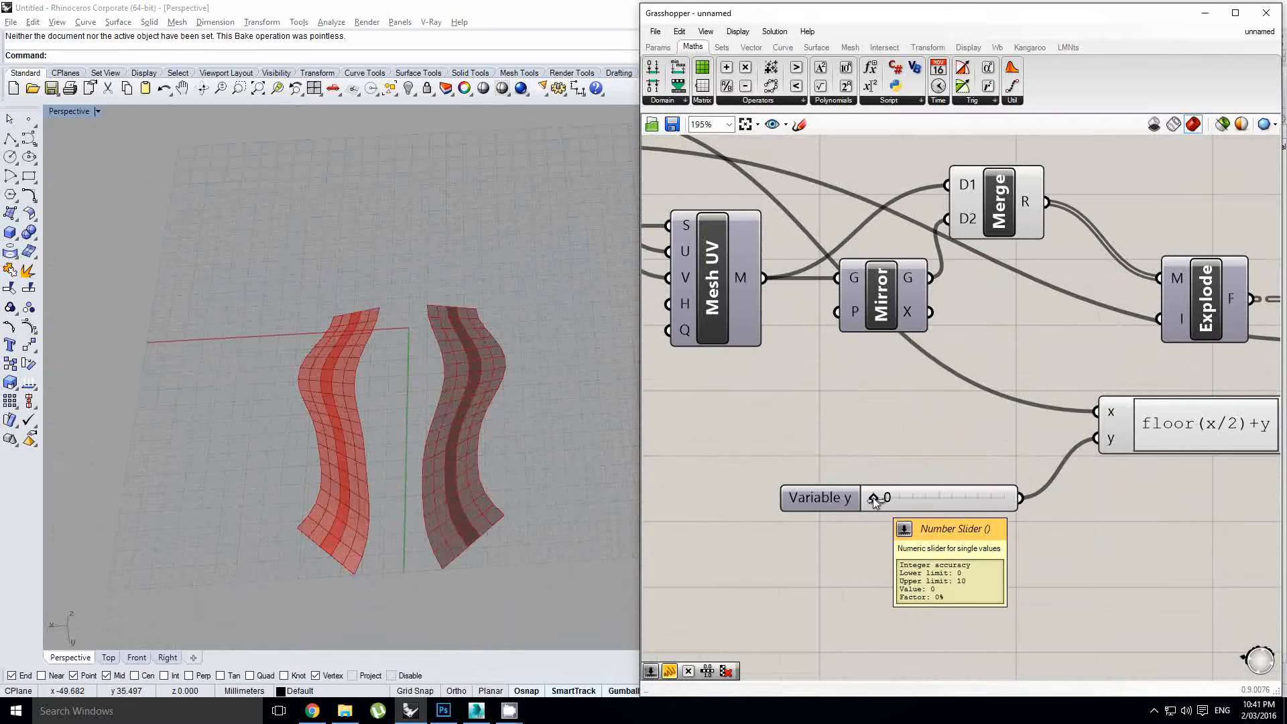
pyautogui.click(833, 499)
pyautogui.doubleClick(823, 503)
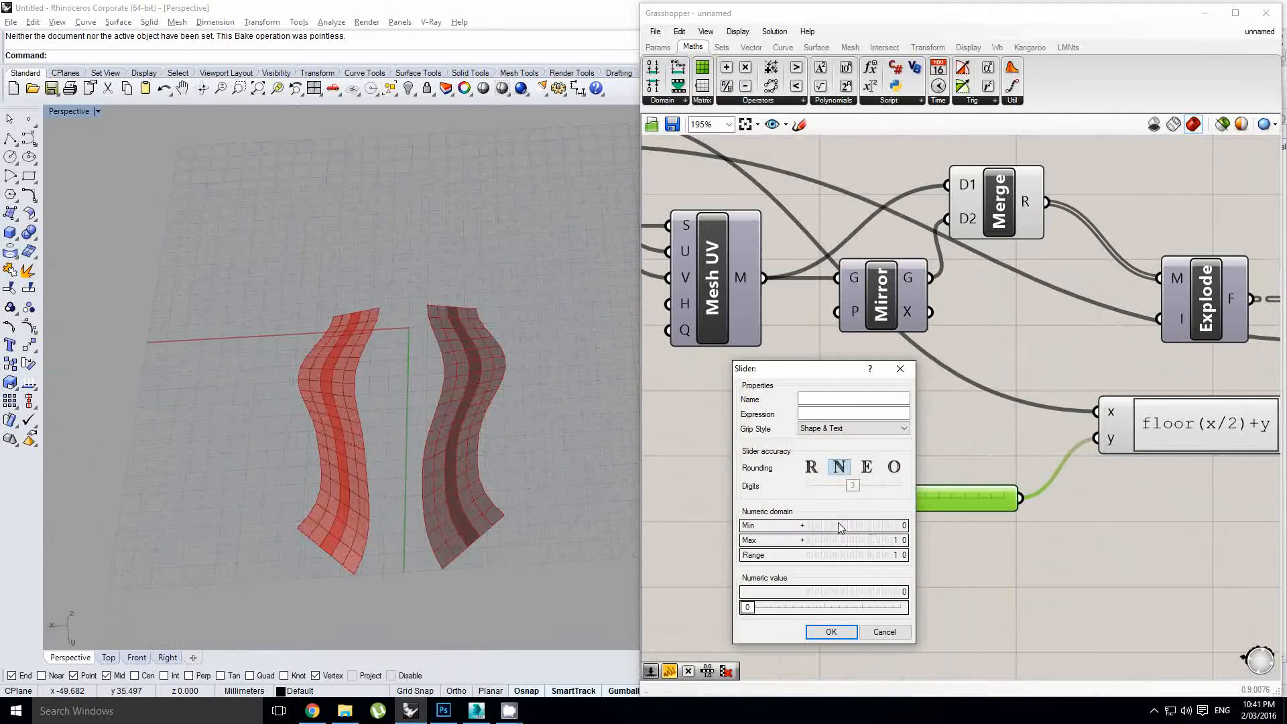
pyautogui.doubleClick(842, 527)
pyautogui.write('-1')
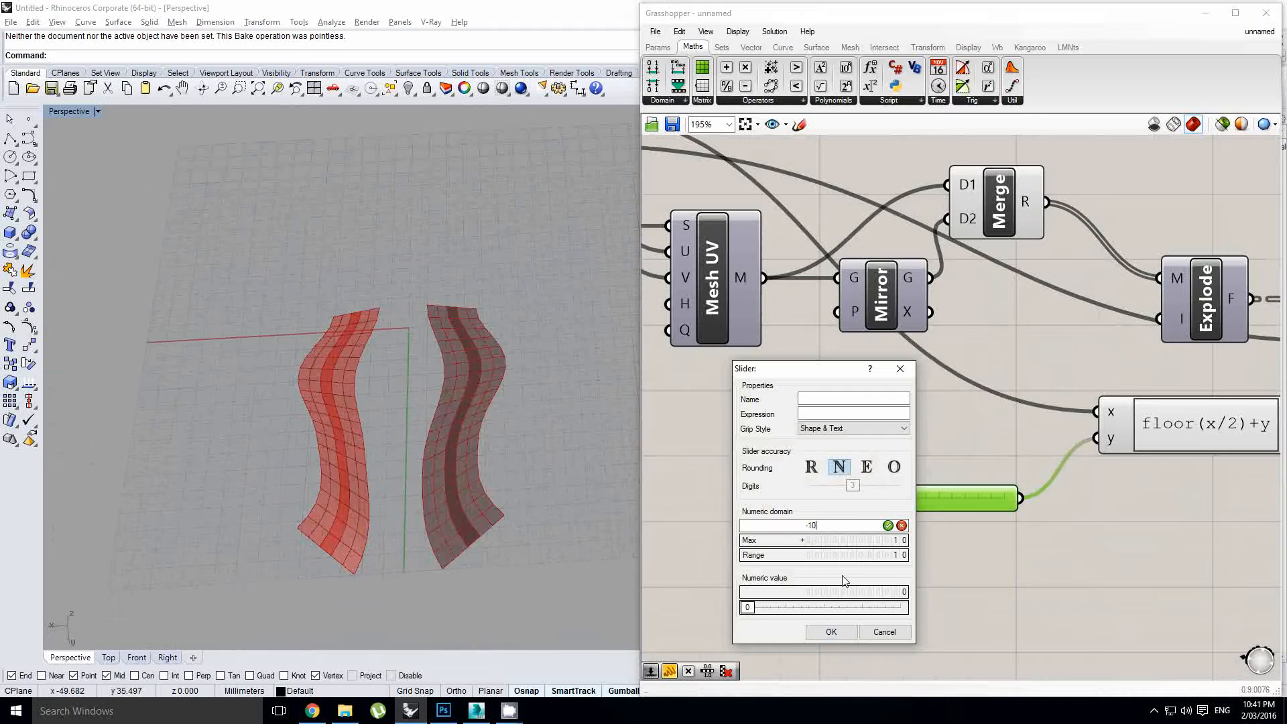
pyautogui.click(831, 632)
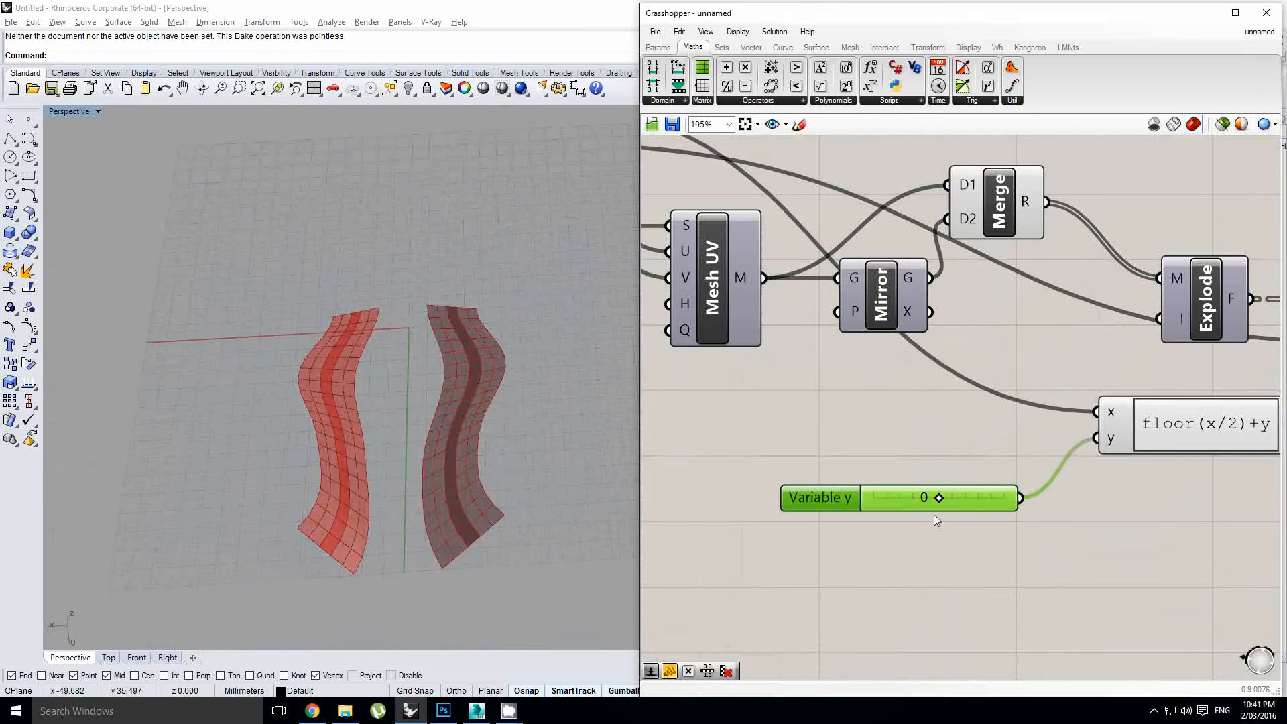
pyautogui.moveTo(936, 501)
pyautogui.mouseDown()
pyautogui.moveTo(924, 503)
pyautogui.moveTo(938, 503)
pyautogui.mouseUp()
# Move the floor(x/2)+y expression and the Item component further along the canvas to space out the definition.
pyautogui.scroll(-3, 937, 447)
pyautogui.moveTo(991, 431); pyautogui.dragTo(916, 446, button='right')
pyautogui.moveTo(1165, 426); pyautogui.dragTo(1039, 418, button='right')
pyautogui.scroll(1, 969, 457)
pyautogui.moveTo(888, 452); pyautogui.dragTo(1001, 451)
pyautogui.click(1154, 450)
pyautogui.moveTo(1159, 448); pyautogui.dragTo(956, 478, button='right')
pyautogui.click(1036, 414)
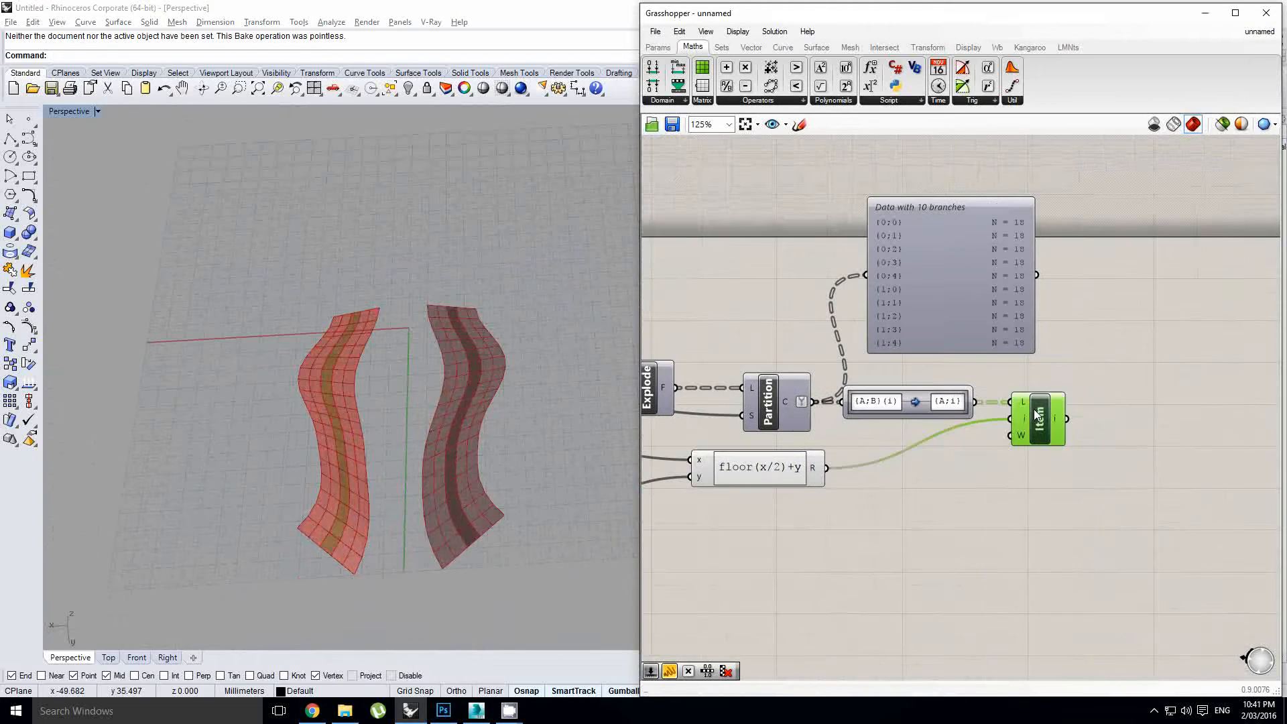
pyautogui.moveTo(1050, 417); pyautogui.dragTo(989, 415, button='right')
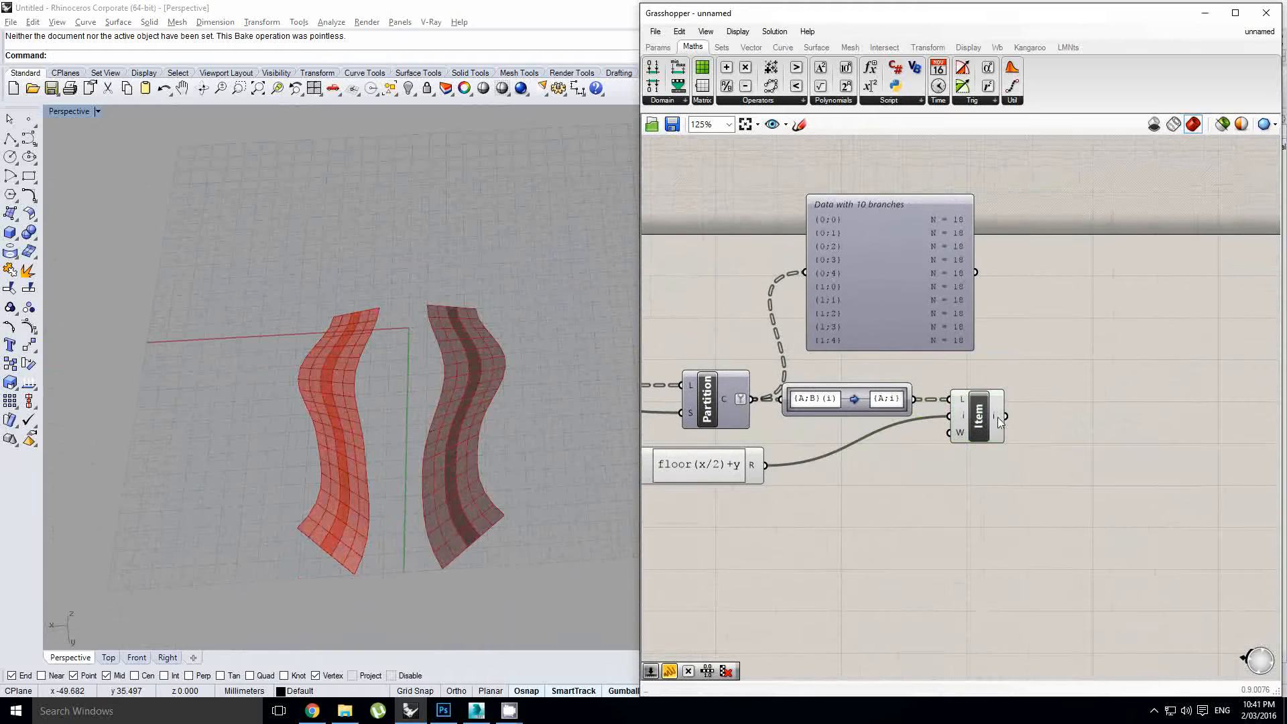
pyautogui.moveTo(984, 424); pyautogui.dragTo(1039, 423)
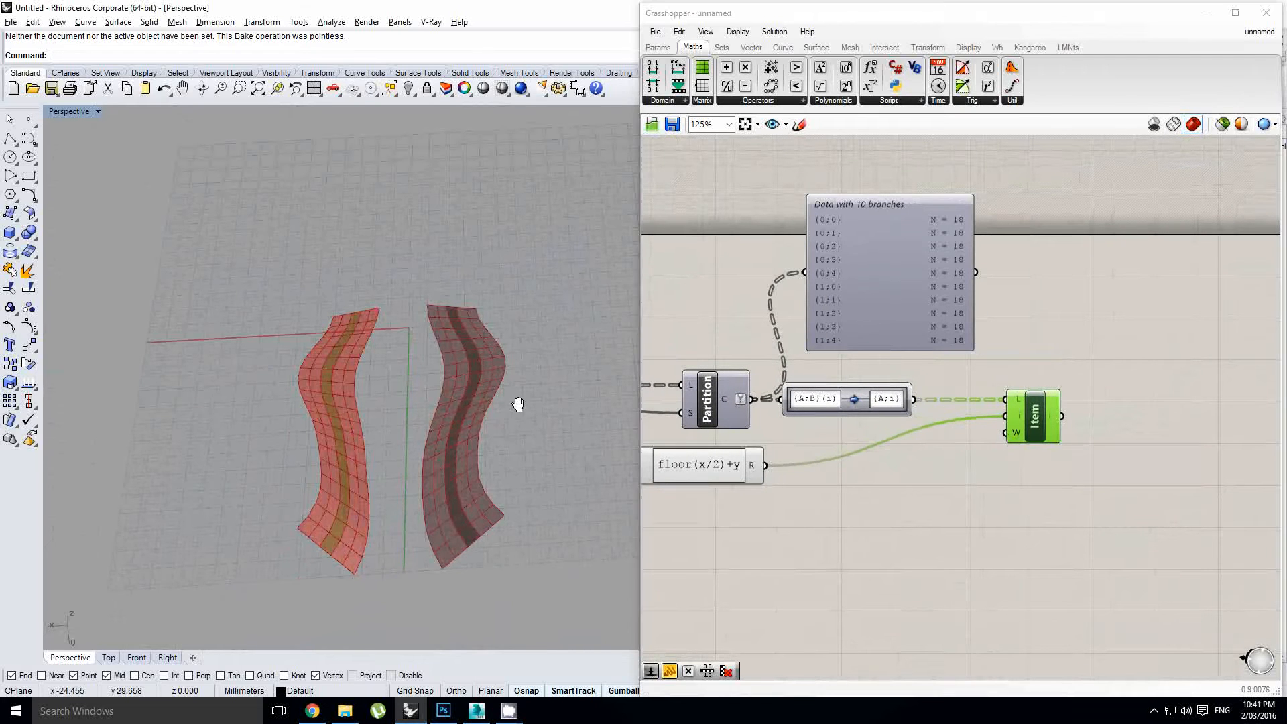
pyautogui.moveTo(518, 402); pyautogui.dragTo(480, 299, button='right')
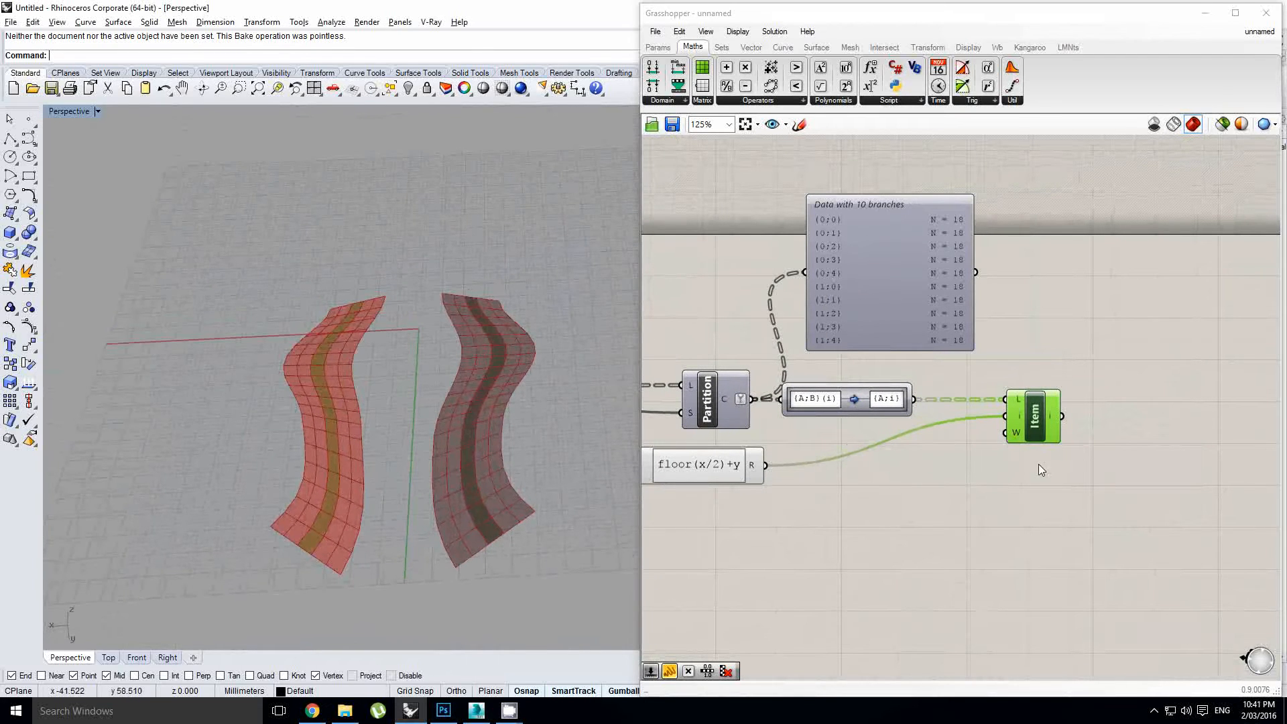
# Add a Cull Index component directly below the Item component.
pyautogui.doubleClick(1056, 473)
pyautogui.write('cull in')
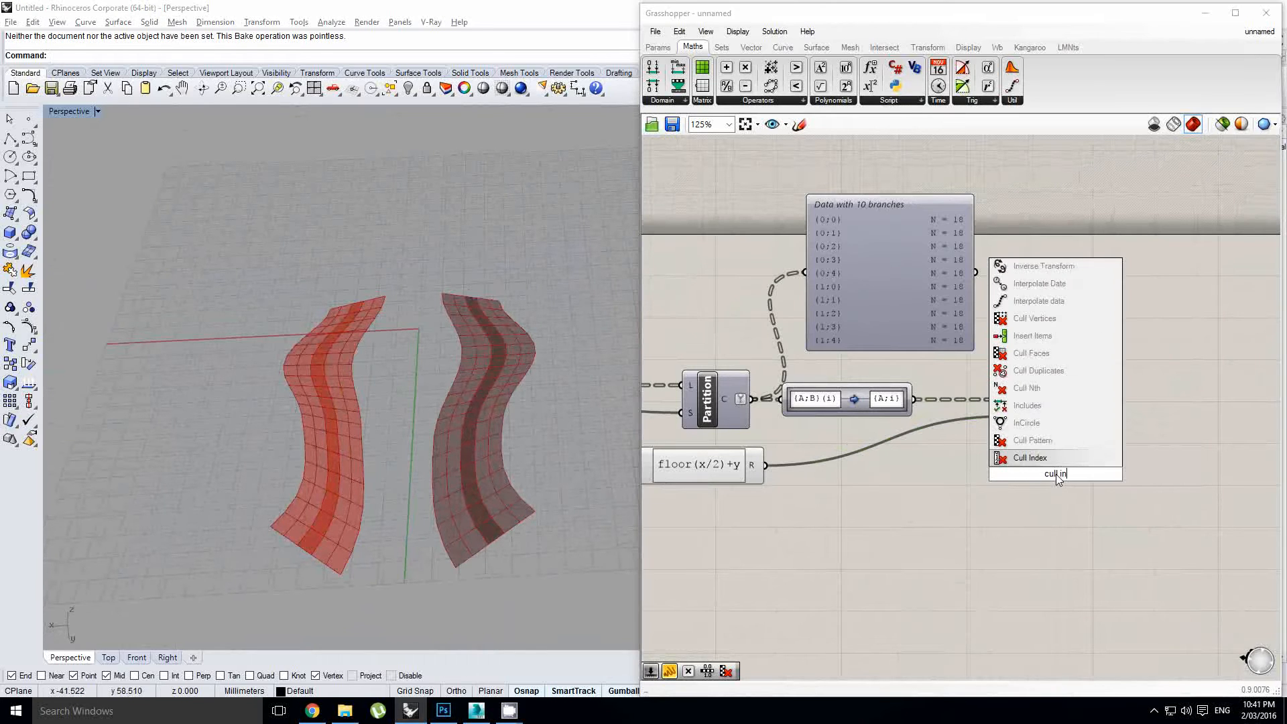
pyautogui.press('Return')
pyautogui.moveTo(1062, 478); pyautogui.dragTo(1041, 485)
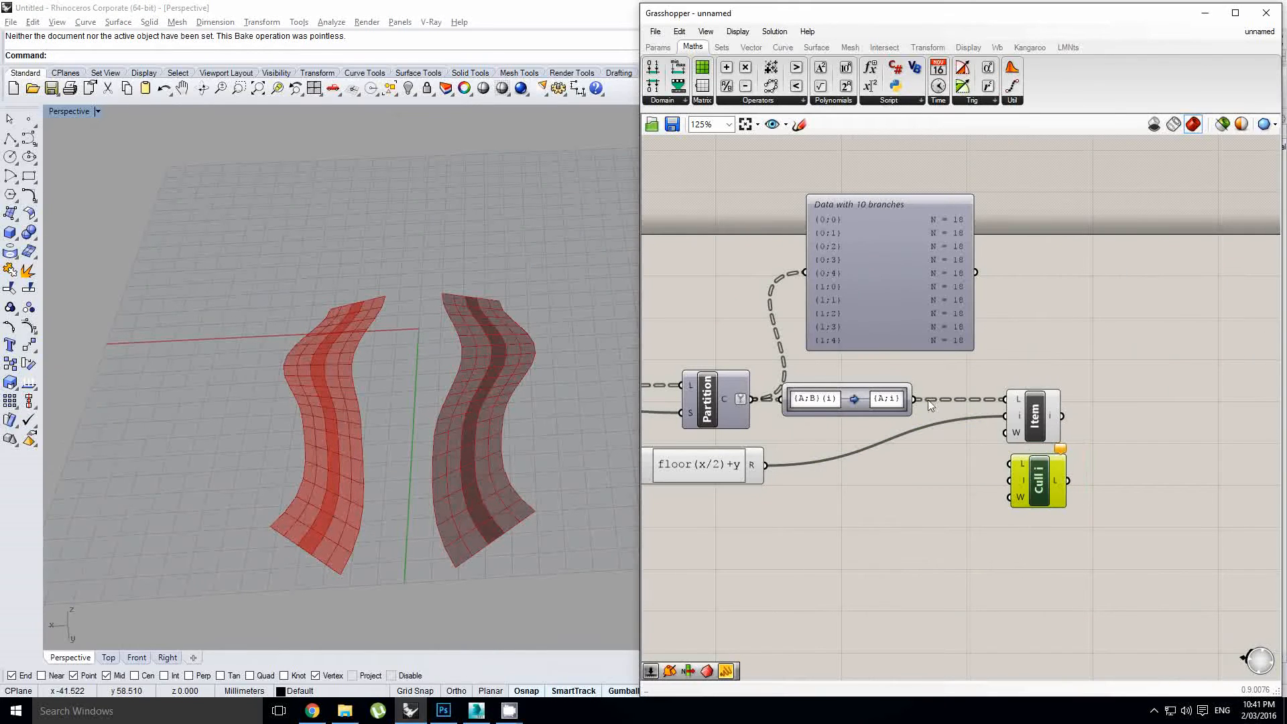
# Connect the Path Mapper output to Cull Index's list input and the expression result to its indices input.
pyautogui.moveTo(915, 400); pyautogui.dragTo(1010, 463)
pyautogui.moveTo(765, 464); pyautogui.dragTo(1008, 479)
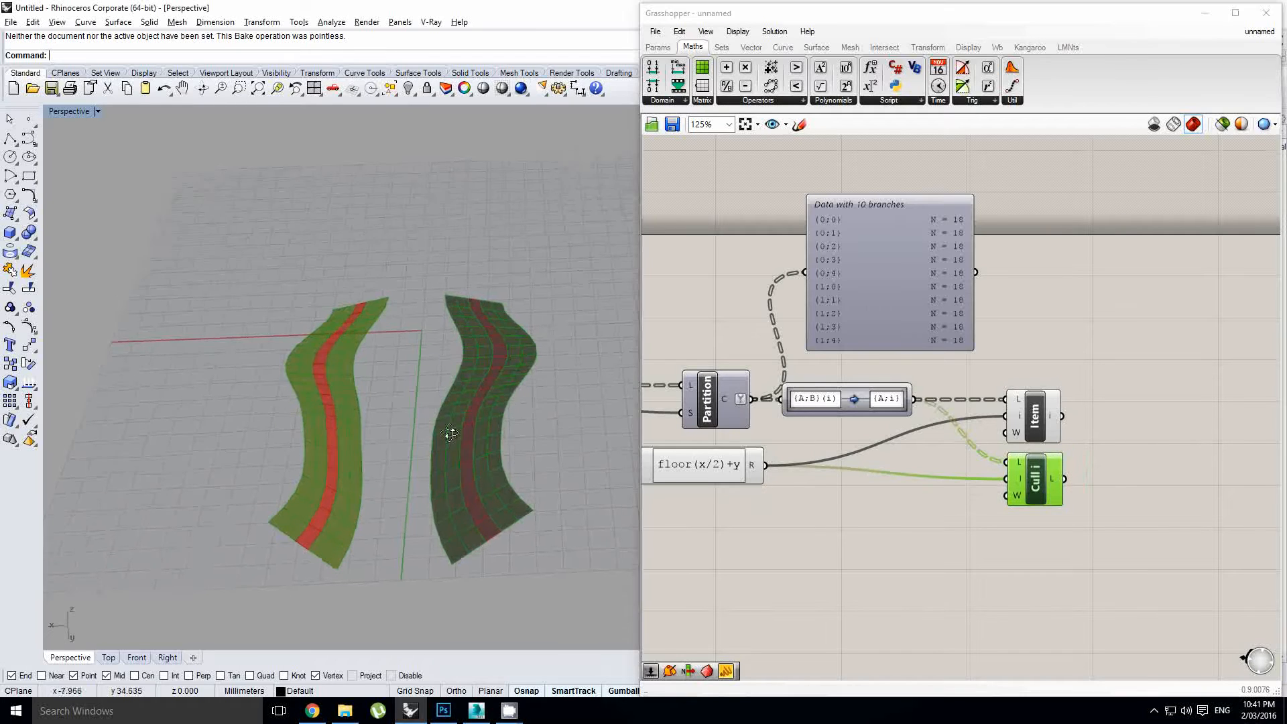
pyautogui.moveTo(445, 431); pyautogui.dragTo(336, 375, button='right')
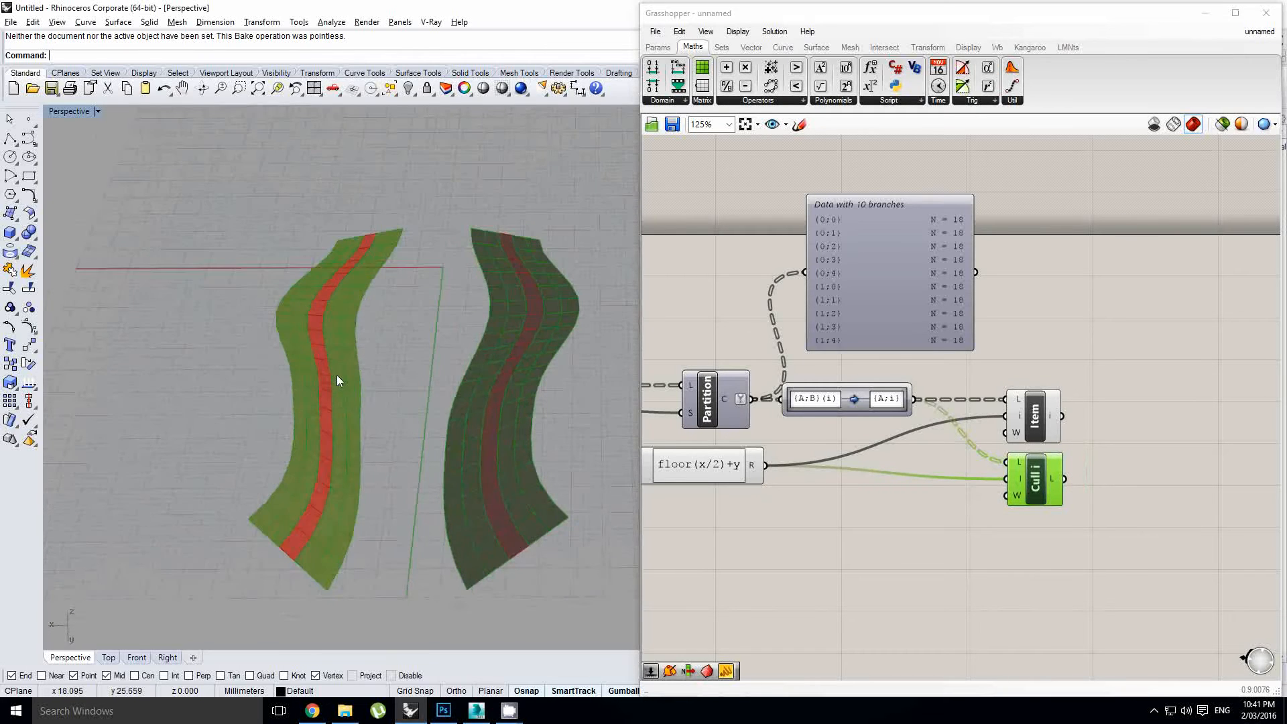
pyautogui.moveTo(524, 388); pyautogui.dragTo(480, 376, button='right')
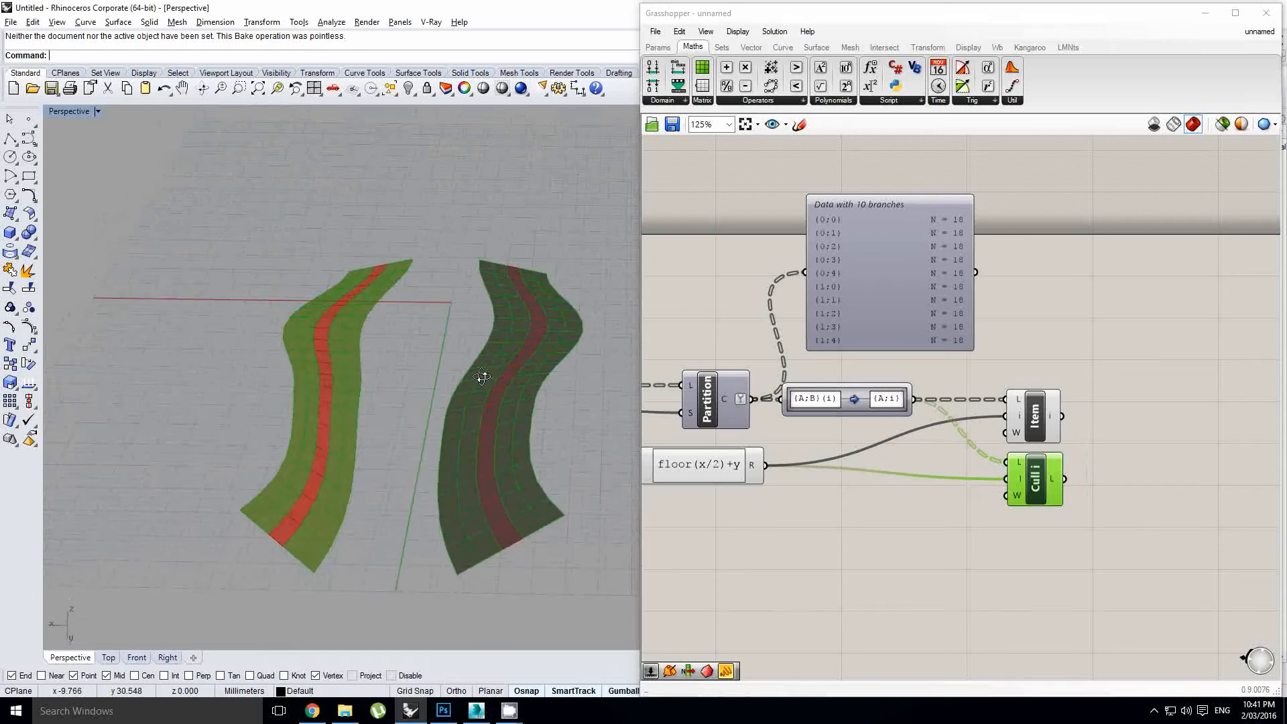
pyautogui.scroll(-2, 480, 376)
pyautogui.moveTo(1099, 507); pyautogui.dragTo(1022, 488, button='right')
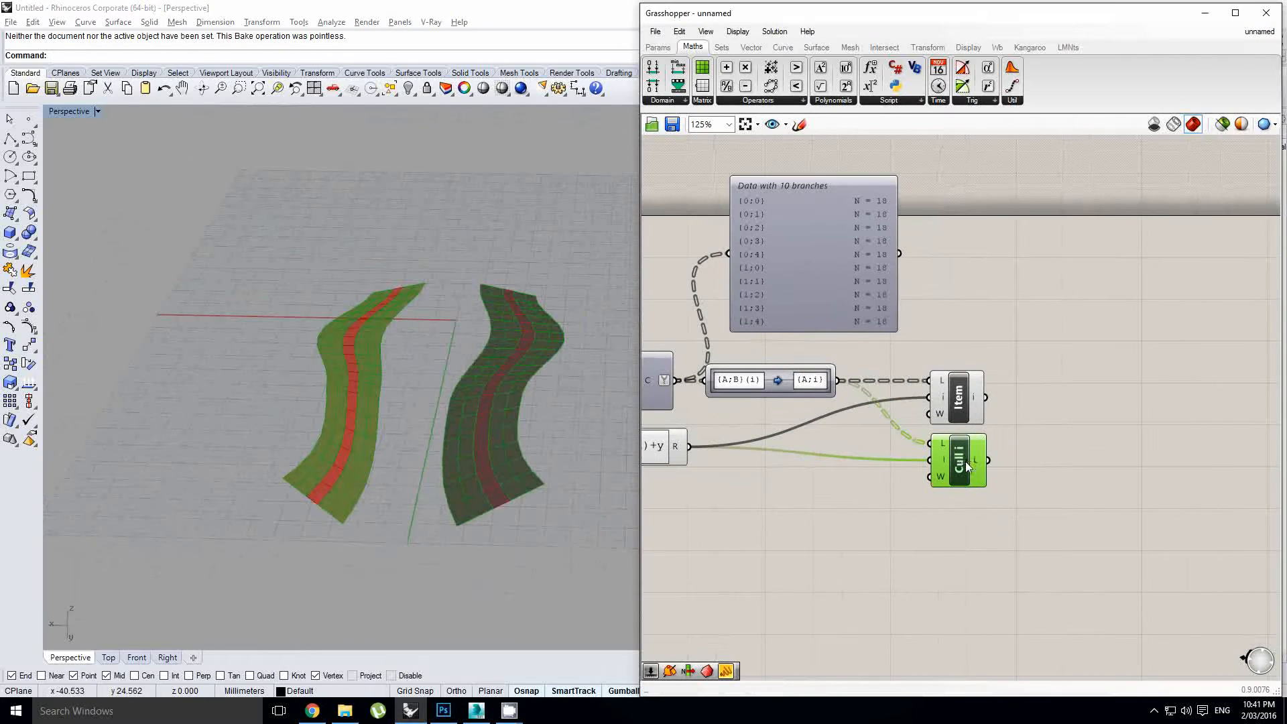
# Add a Cull Pattern component beyond the Item component and connect Item's output to its list input.
pyautogui.moveTo(963, 462); pyautogui.dragTo(961, 468)
pyautogui.moveTo(1001, 476); pyautogui.dragTo(971, 475, button='right')
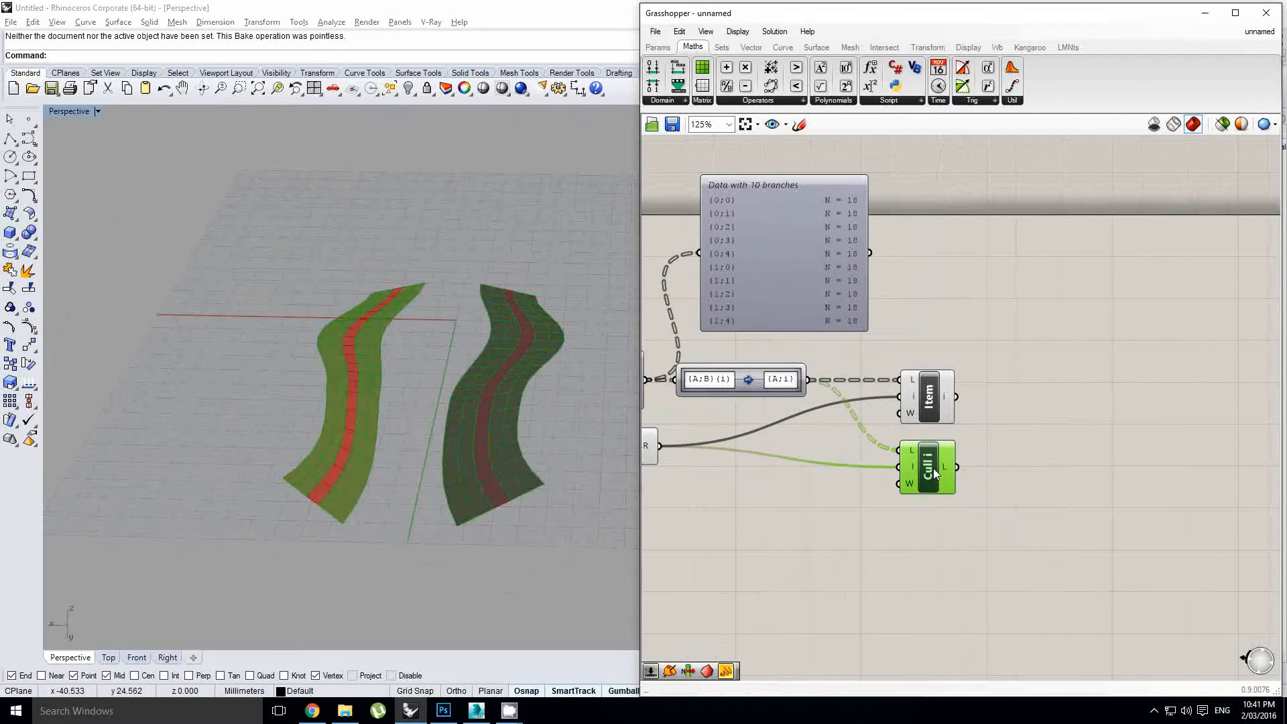
pyautogui.doubleClick(1073, 412)
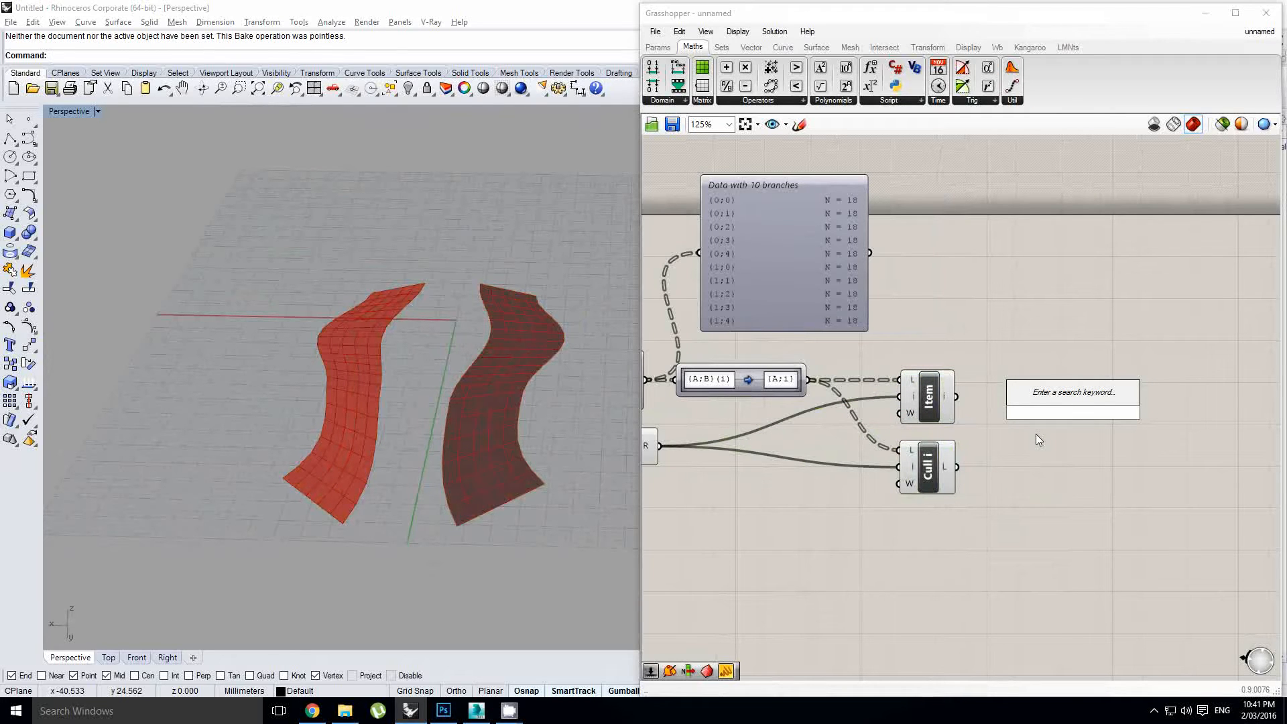
pyautogui.write('cull')
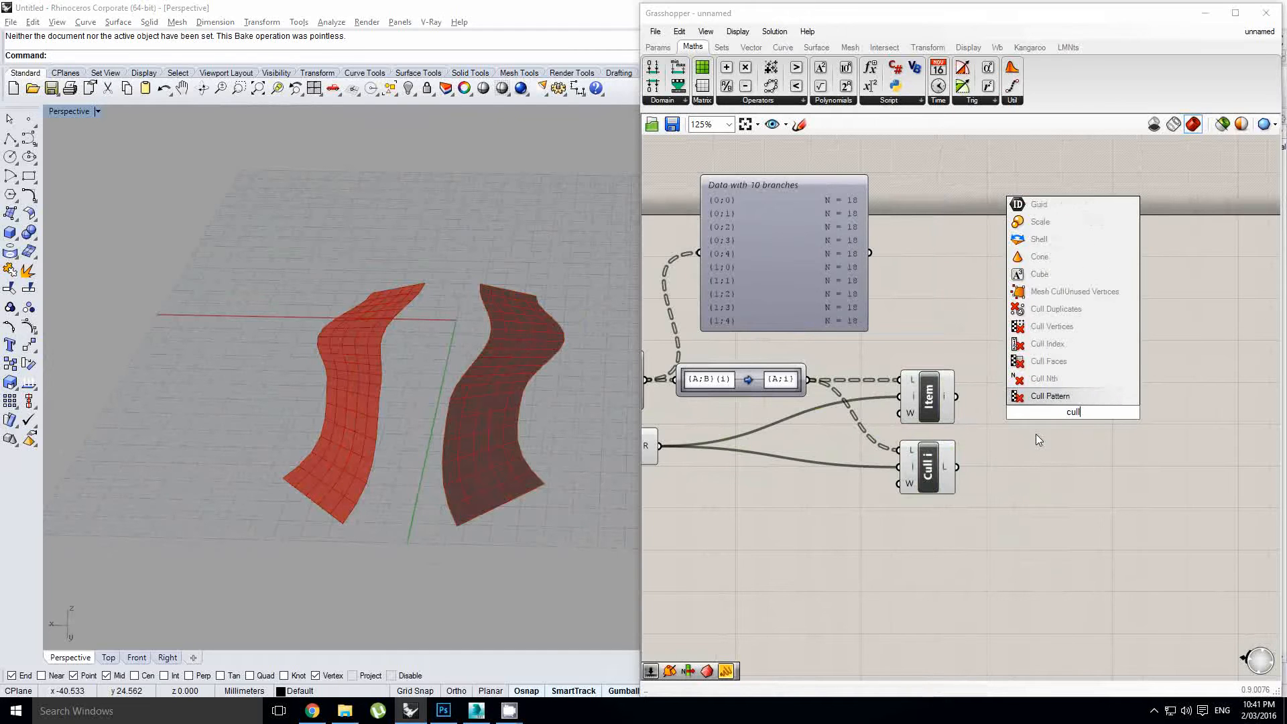
pyautogui.press('Return')
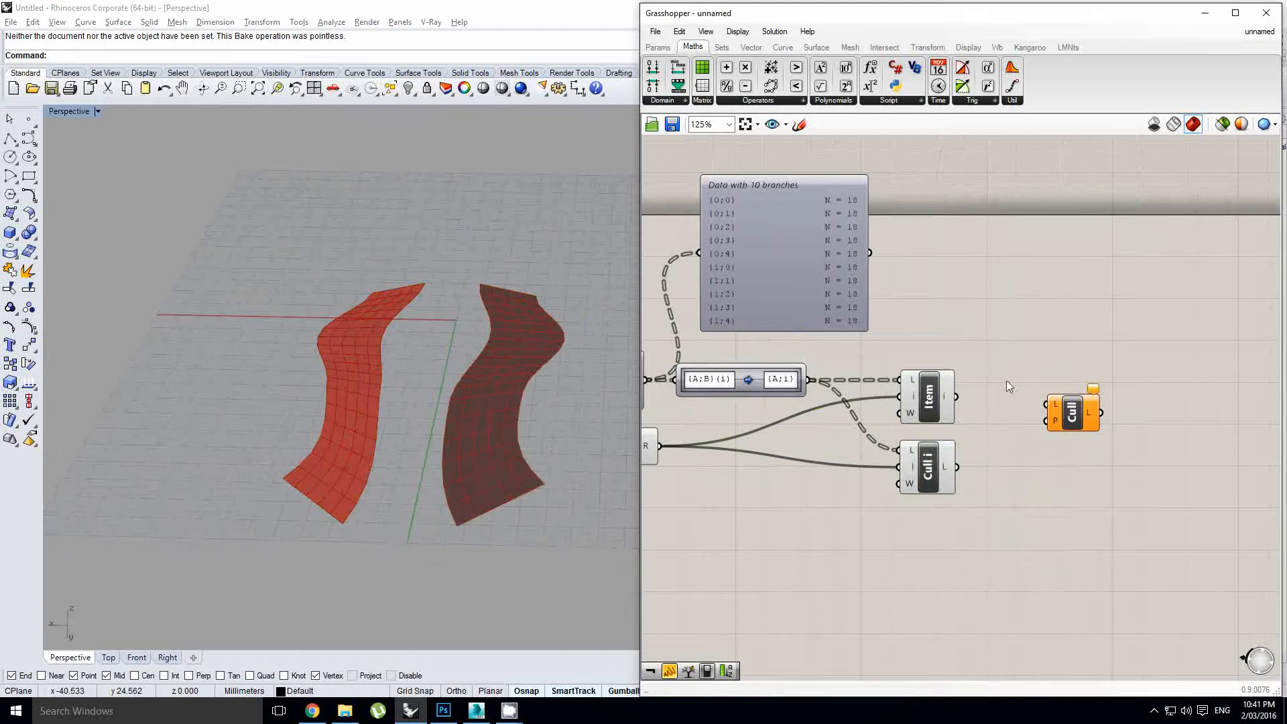
pyautogui.moveTo(957, 396); pyautogui.dragTo(1115, 397)
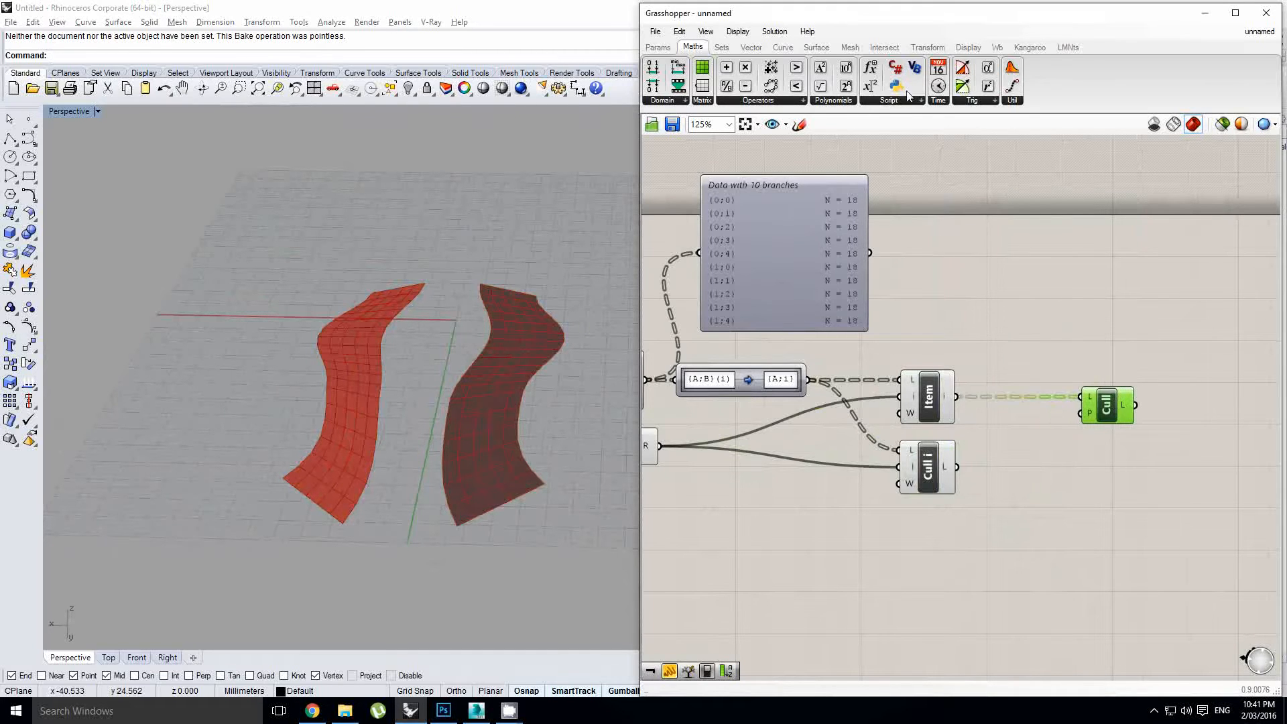
pyautogui.moveTo(911, 360)
pyautogui.mouseDown(button='right')
pyautogui.moveTo(1017, 380)
pyautogui.moveTo(912, 381)
pyautogui.mouseUp(button='right')
pyautogui.click(943, 421)
pyautogui.rightClick(947, 420)
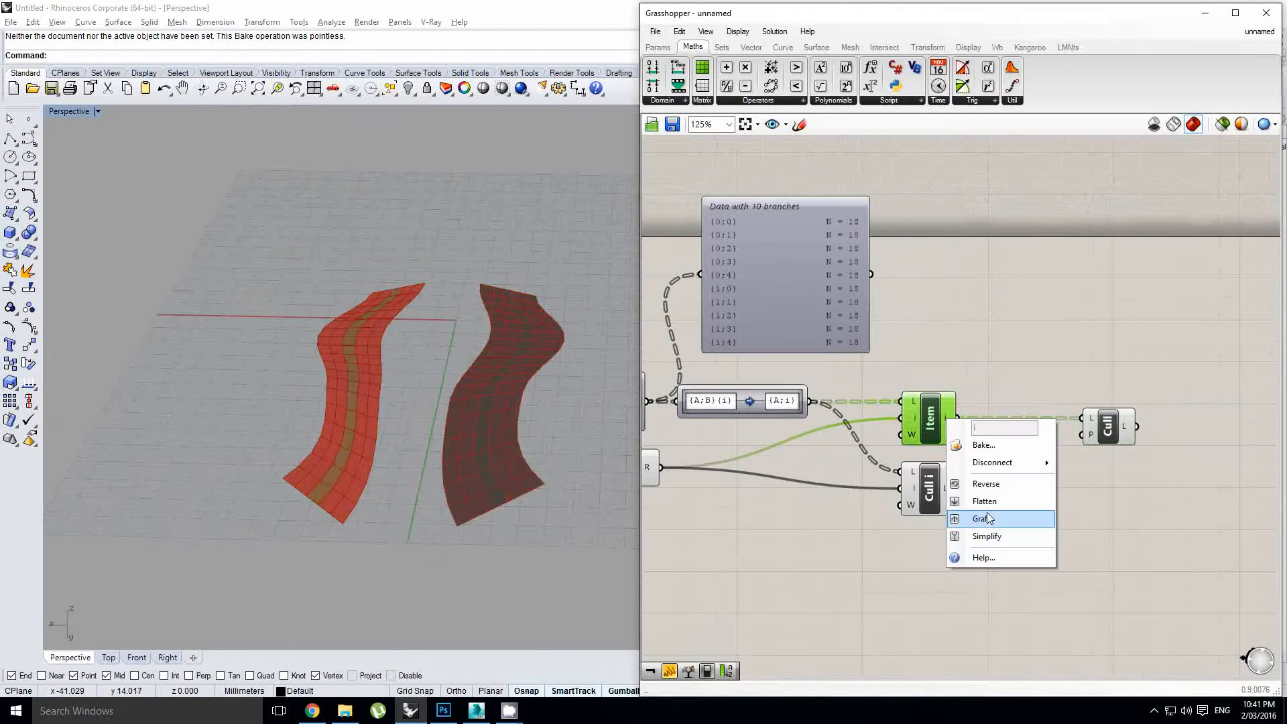
pyautogui.click(999, 369)
# Add a Shift Paths component between the Item and Cull Pattern components.
pyautogui.doubleClick(1028, 392)
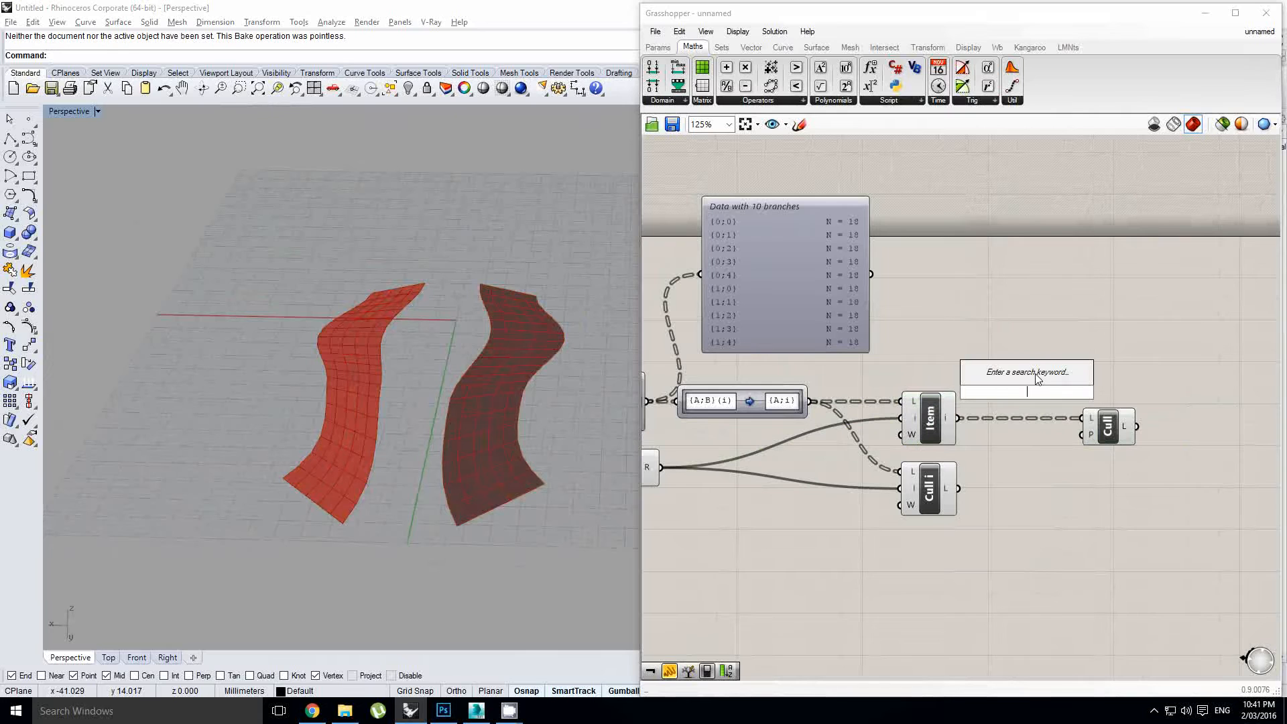
pyautogui.write('shift')
pyautogui.click(1030, 357)
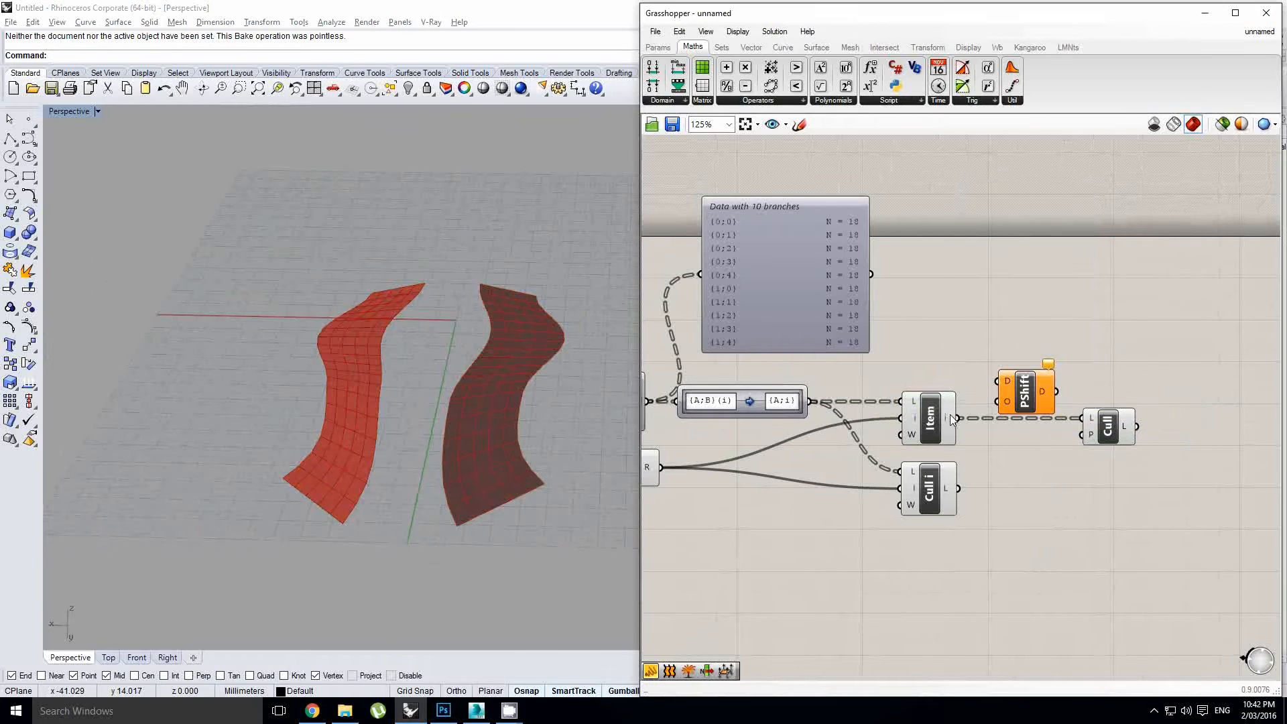
# Connect Item's output to Shift Paths' data input and the shifted data to Cull Pattern's list input.
pyautogui.scroll(3, 951, 414)
pyautogui.moveTo(950, 420)
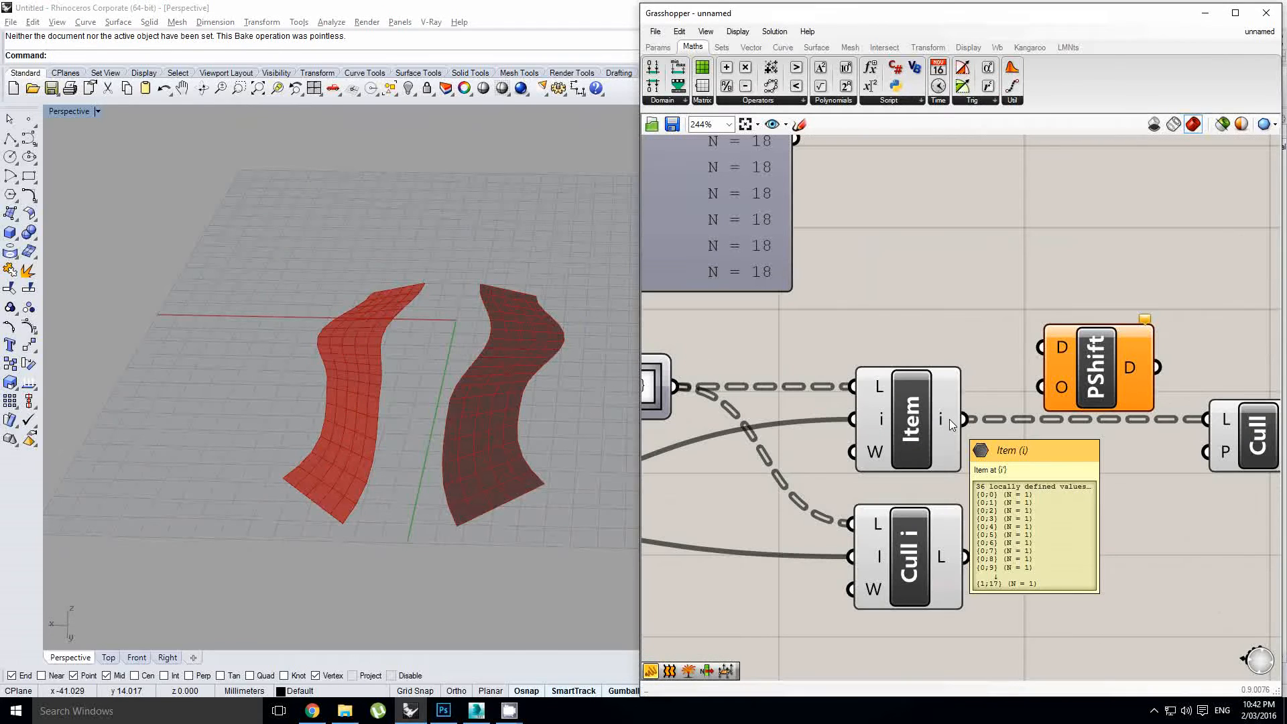
pyautogui.moveTo(949, 420); pyautogui.dragTo(1040, 347)
pyautogui.moveTo(1099, 380); pyautogui.dragTo(1093, 447)
pyautogui.moveTo(1093, 447); pyautogui.dragTo(965, 362, button='right')
pyautogui.click(965, 362)
pyautogui.moveTo(1077, 420); pyautogui.dragTo(1125, 439)
pyautogui.moveTo(570, 402); pyautogui.dragTo(587, 360, button='right')
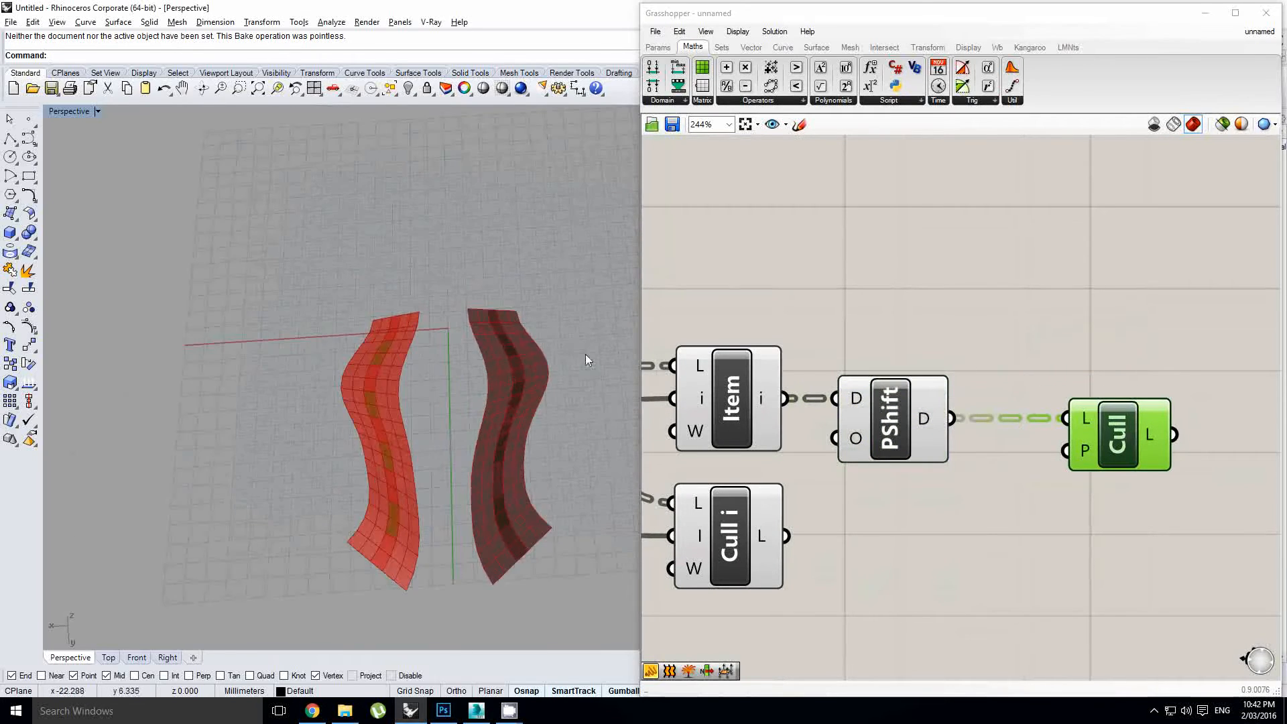
# Add a panel listing True and False as separate items and connect it to Cull Pattern's pattern input.
pyautogui.doubleClick(1015, 298)
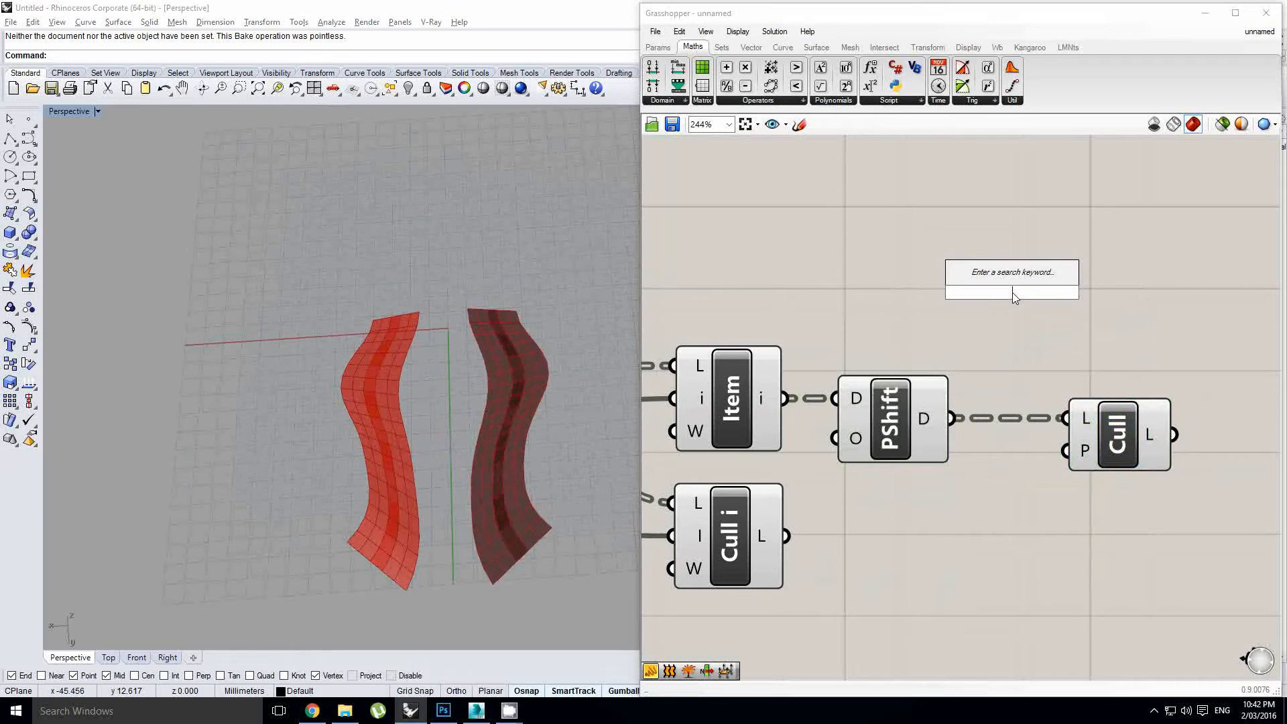
pyautogui.click(657, 46)
pyautogui.moveTo(828, 86); pyautogui.dragTo(900, 248)
pyautogui.doubleClick(901, 248)
pyautogui.write('True')
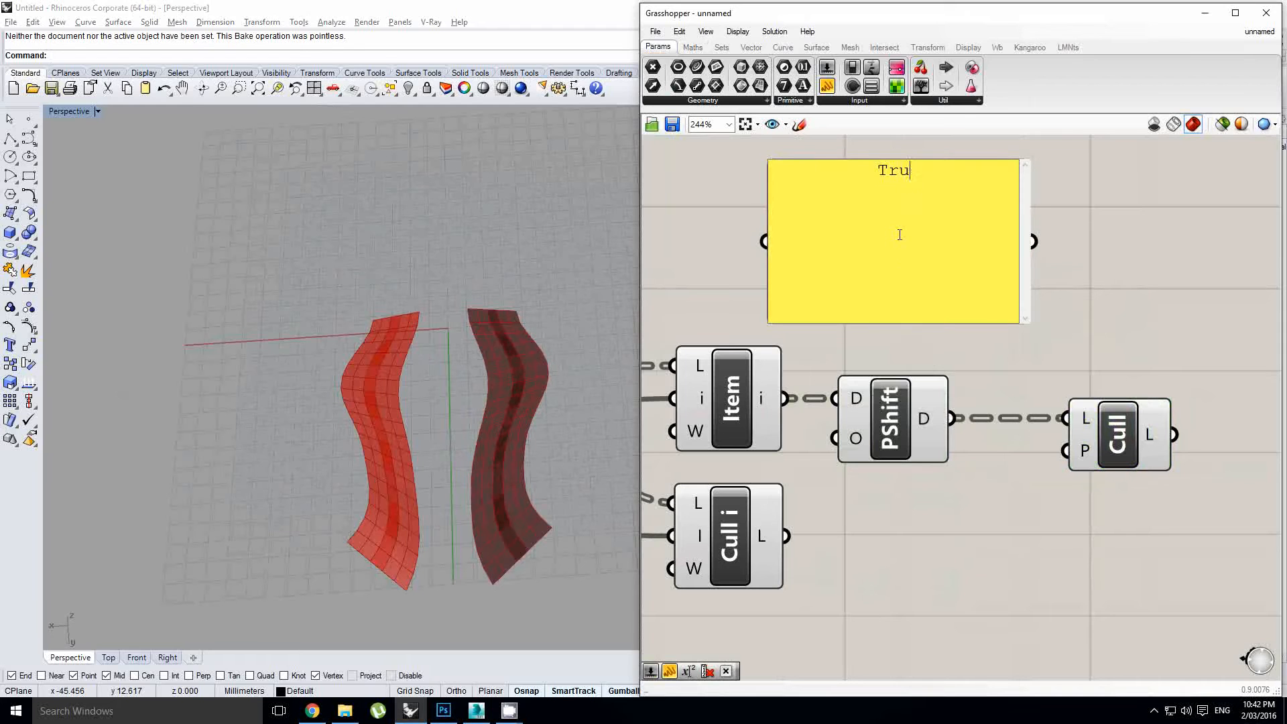
pyautogui.press('Return')
pyautogui.write('False')
pyautogui.click(1046, 282)
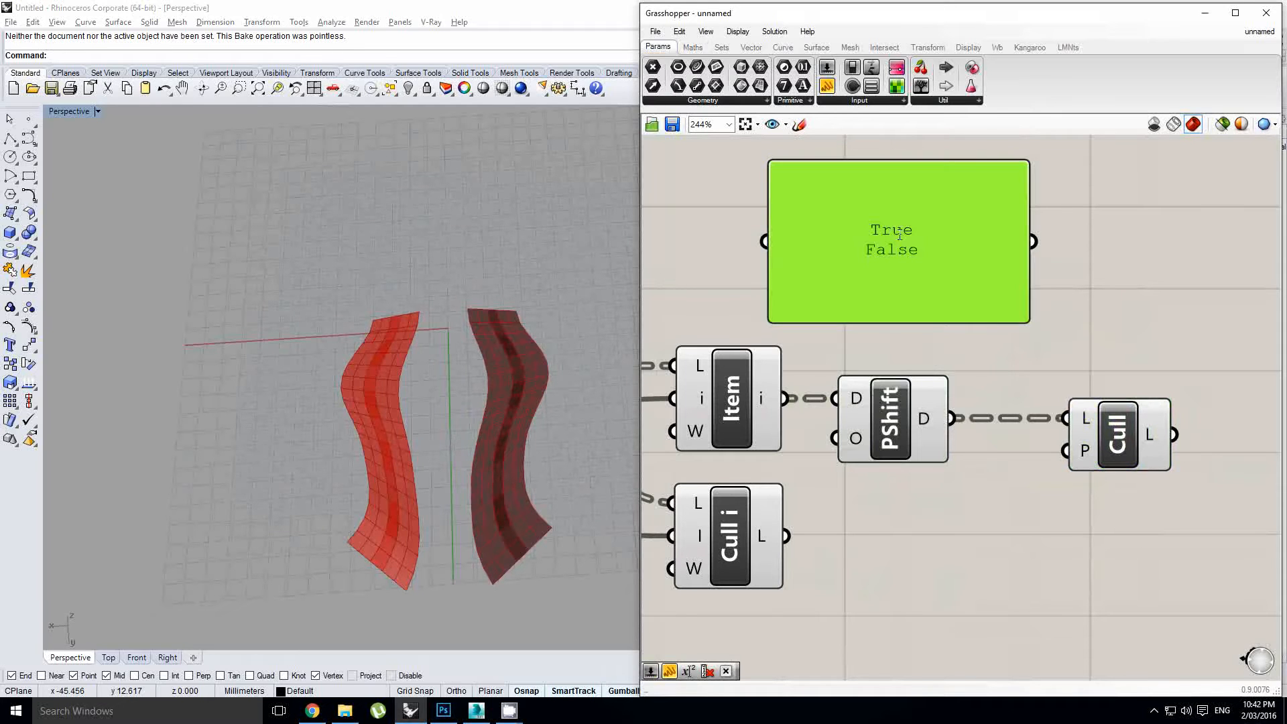
pyautogui.rightClick(896, 236)
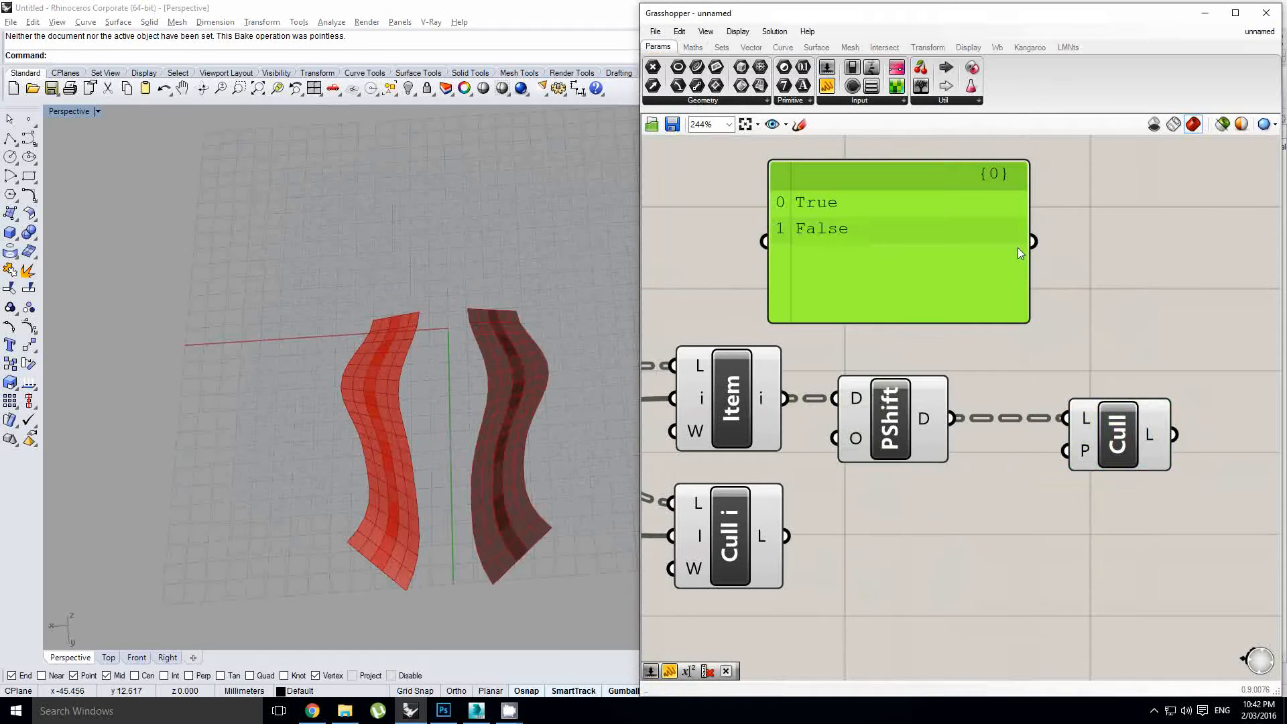
pyautogui.moveTo(1033, 241); pyautogui.dragTo(1066, 451)
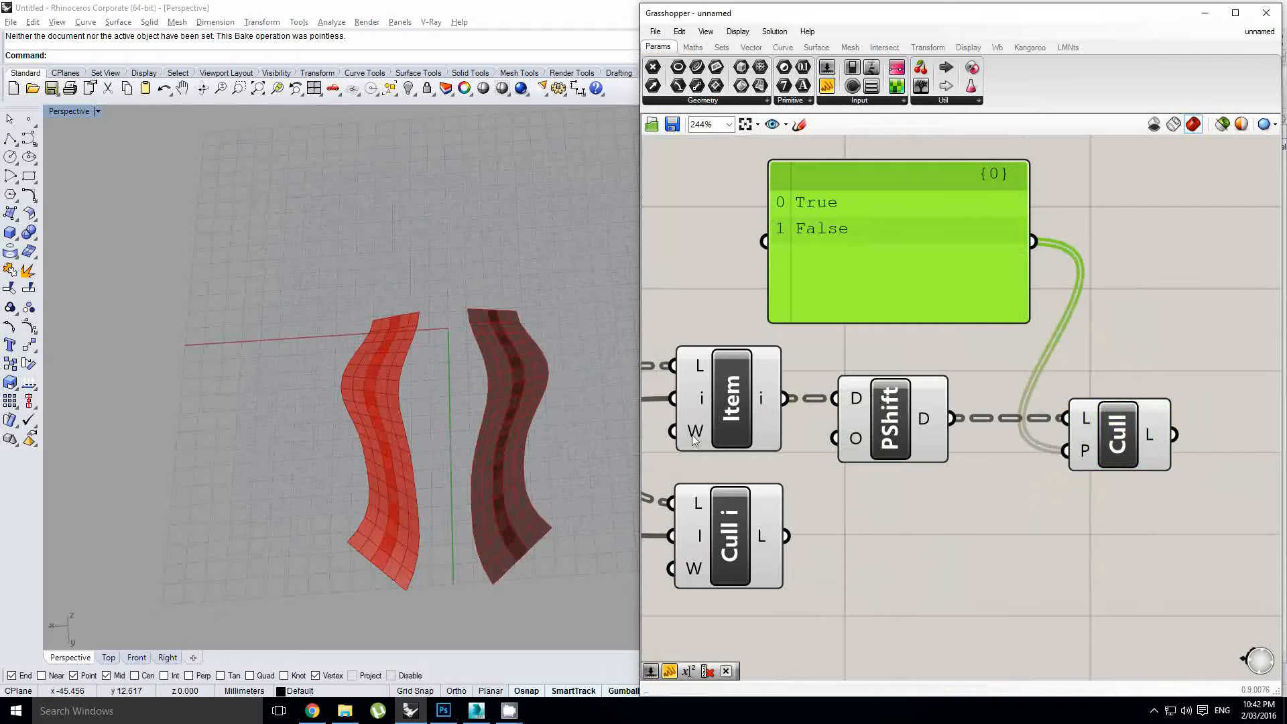
# Examine in the Rhino viewport which faces of the middle strip the Cull Pattern keeps on both surfaces.
pyautogui.moveTo(473, 422); pyautogui.dragTo(494, 369, button='right')
pyautogui.scroll(3, 496, 392)
pyautogui.keyDown('shift'); pyautogui.moveTo(495, 368); pyautogui.dragTo(491, 256, button='right'); pyautogui.keyUp('shift')
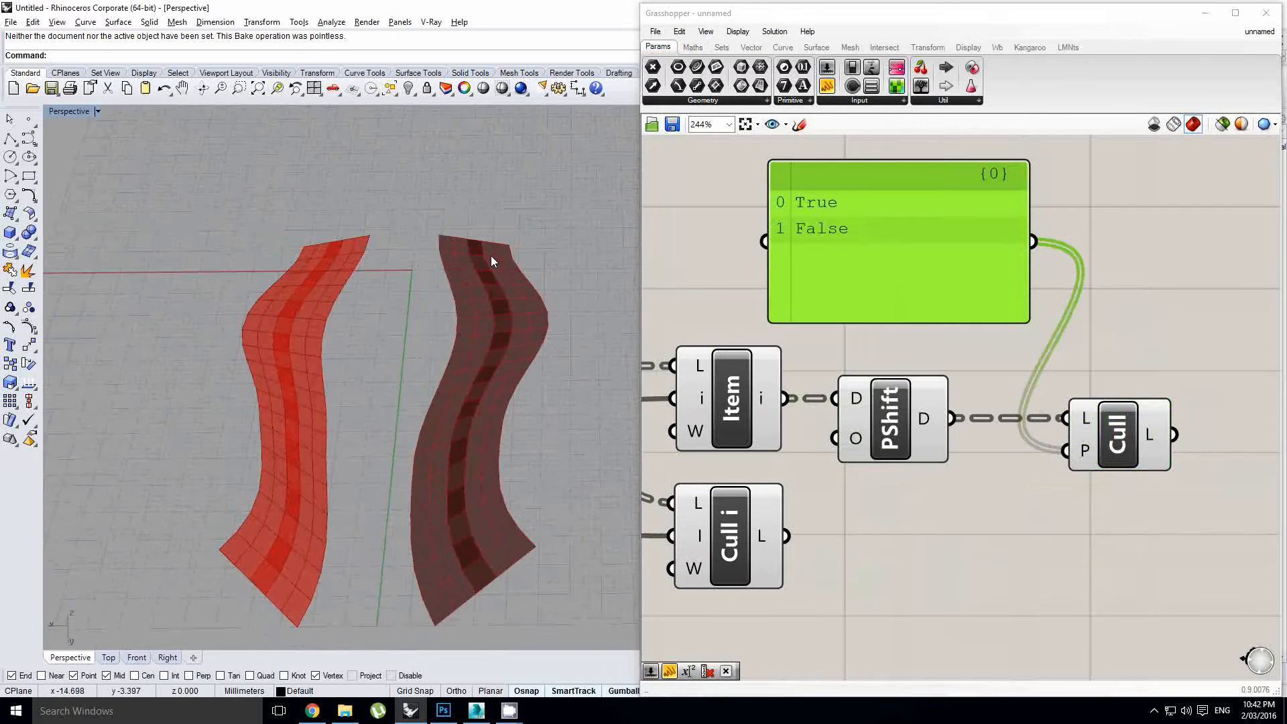
pyautogui.click(1132, 451)
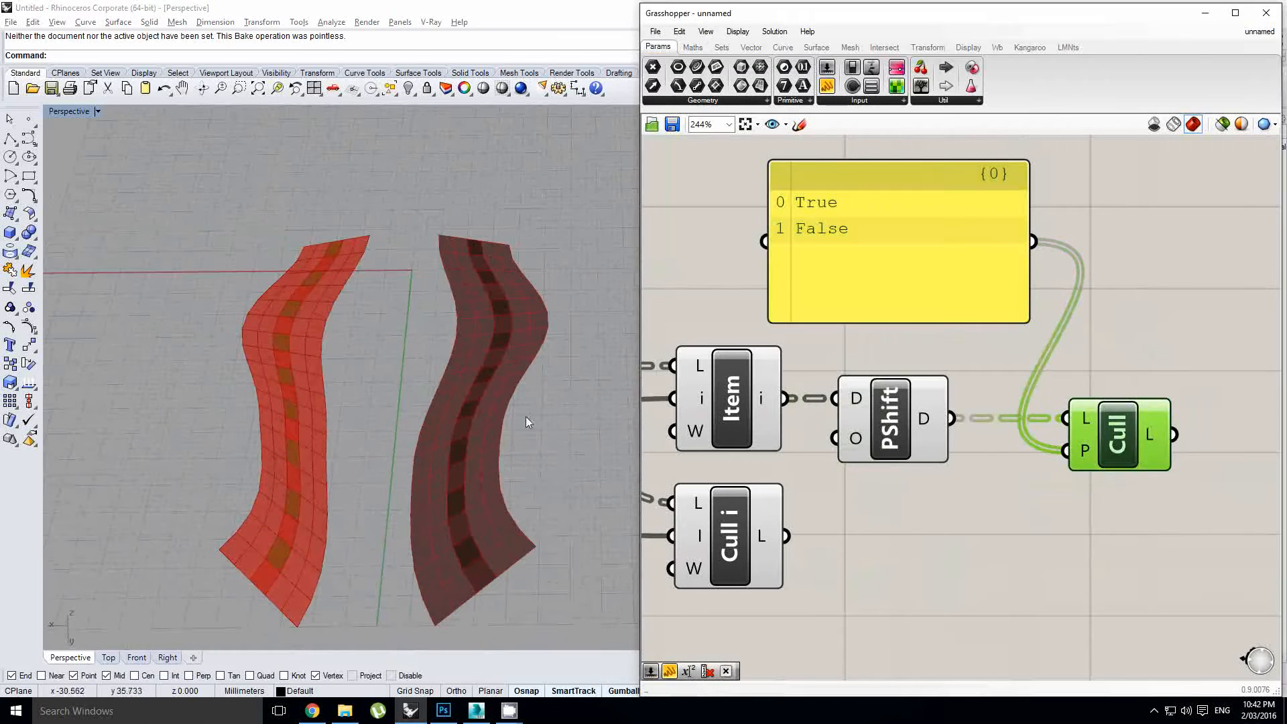
pyautogui.moveTo(526, 416); pyautogui.dragTo(496, 427, button='right')
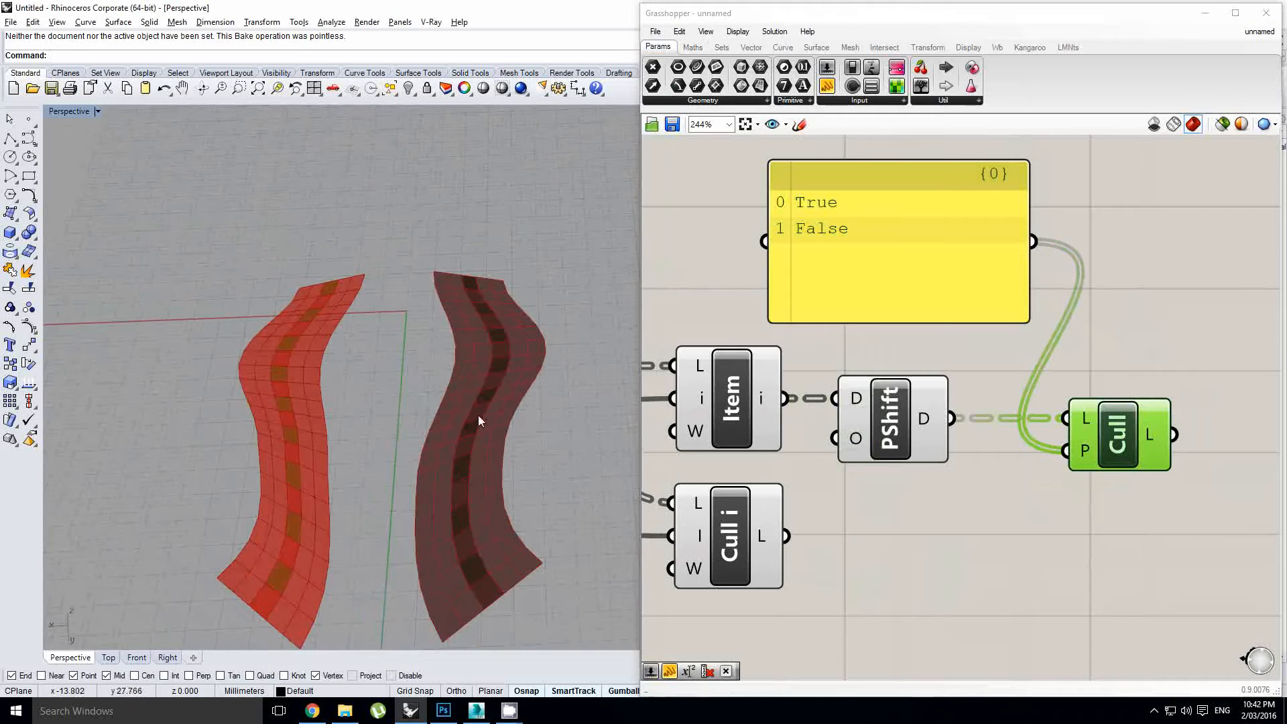
pyautogui.scroll(5, 470, 283)
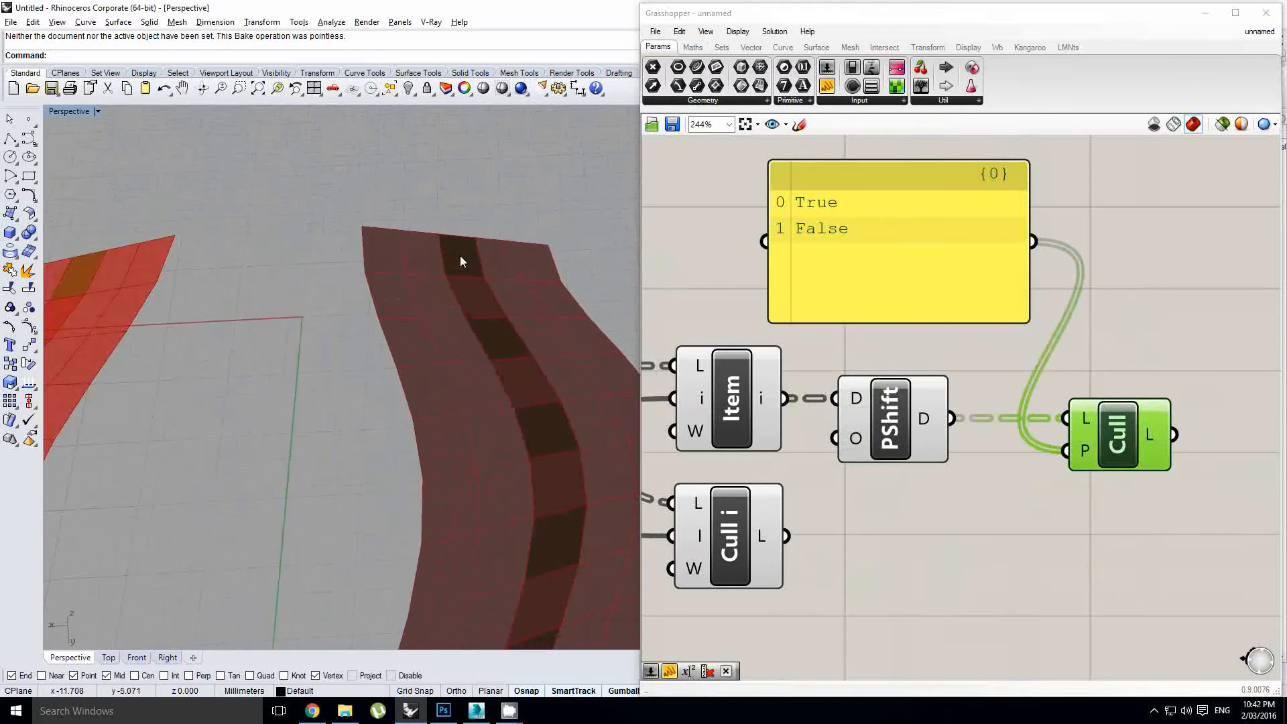
pyautogui.moveTo(403, 206); pyautogui.dragTo(513, 306)
pyautogui.scroll(-9, 469, 255)
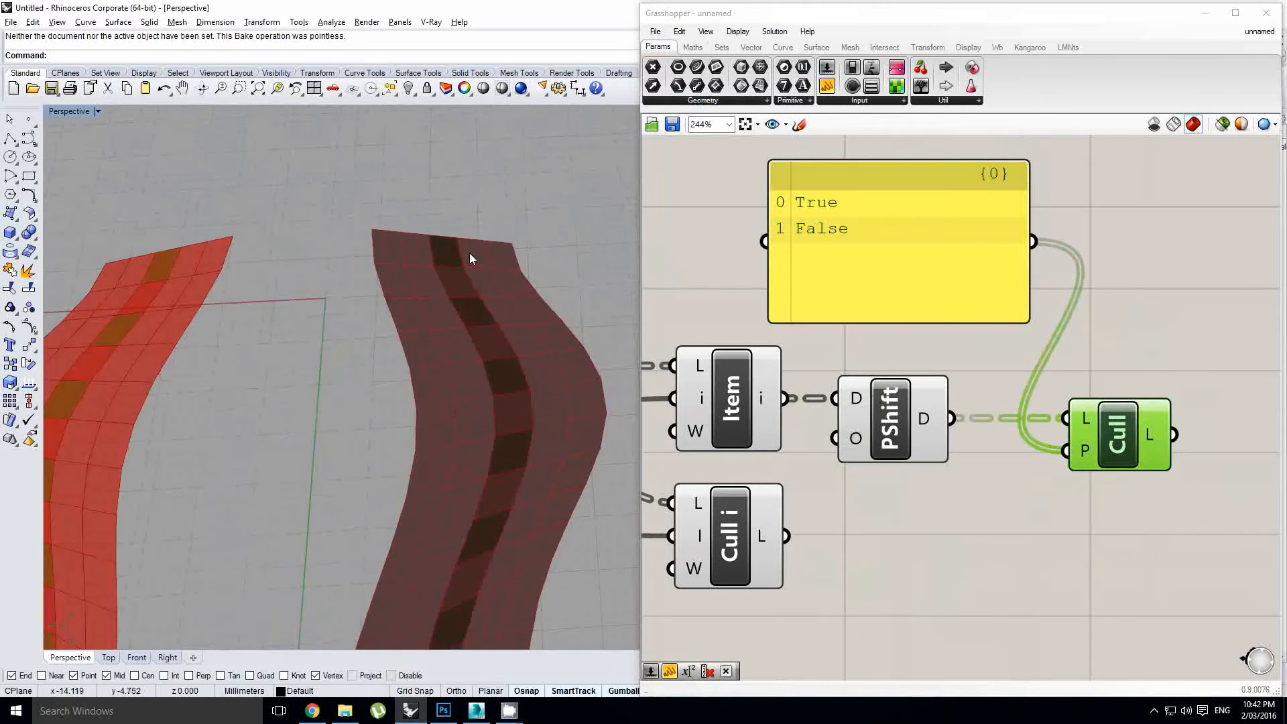
# Change the V Count slider's type to odd numbers, bringing the count to 19.
pyautogui.moveTo(738, 315); pyautogui.dragTo(1076, 348, button='right')
pyautogui.click(1043, 328)
pyautogui.scroll(-8, 1132, 355)
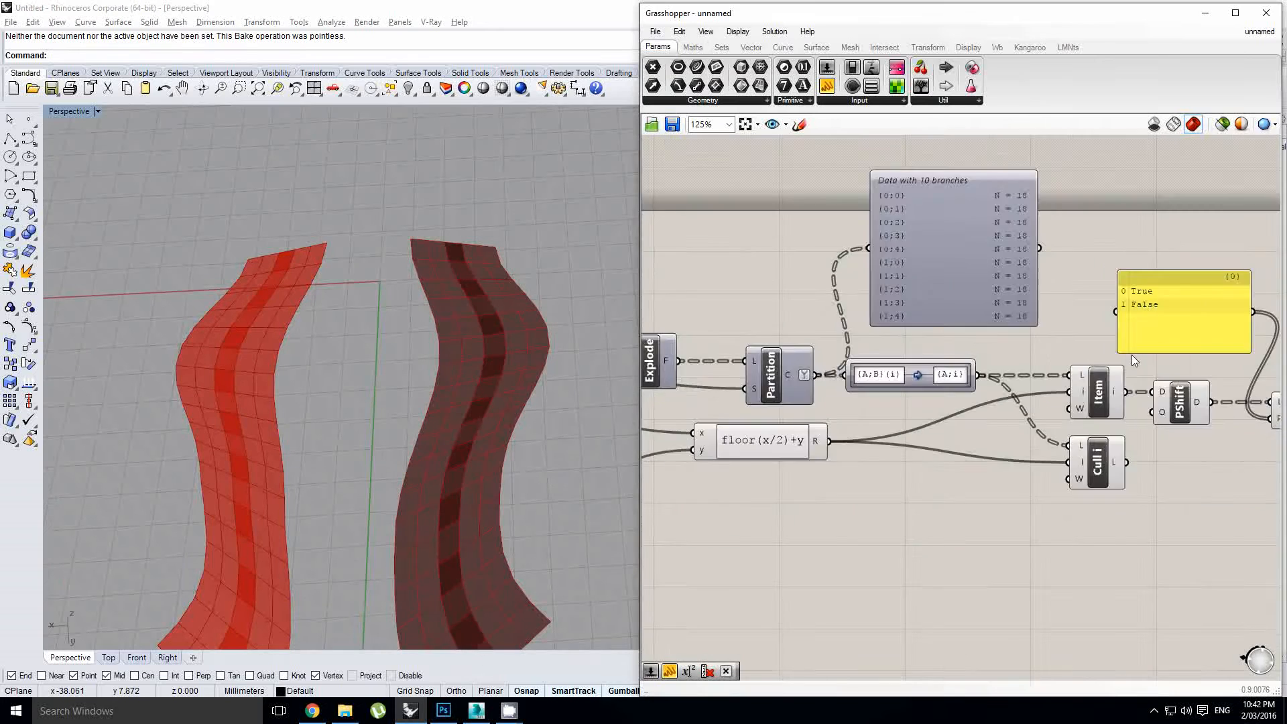
pyautogui.scroll(8, 800, 311)
pyautogui.rightClick(813, 344)
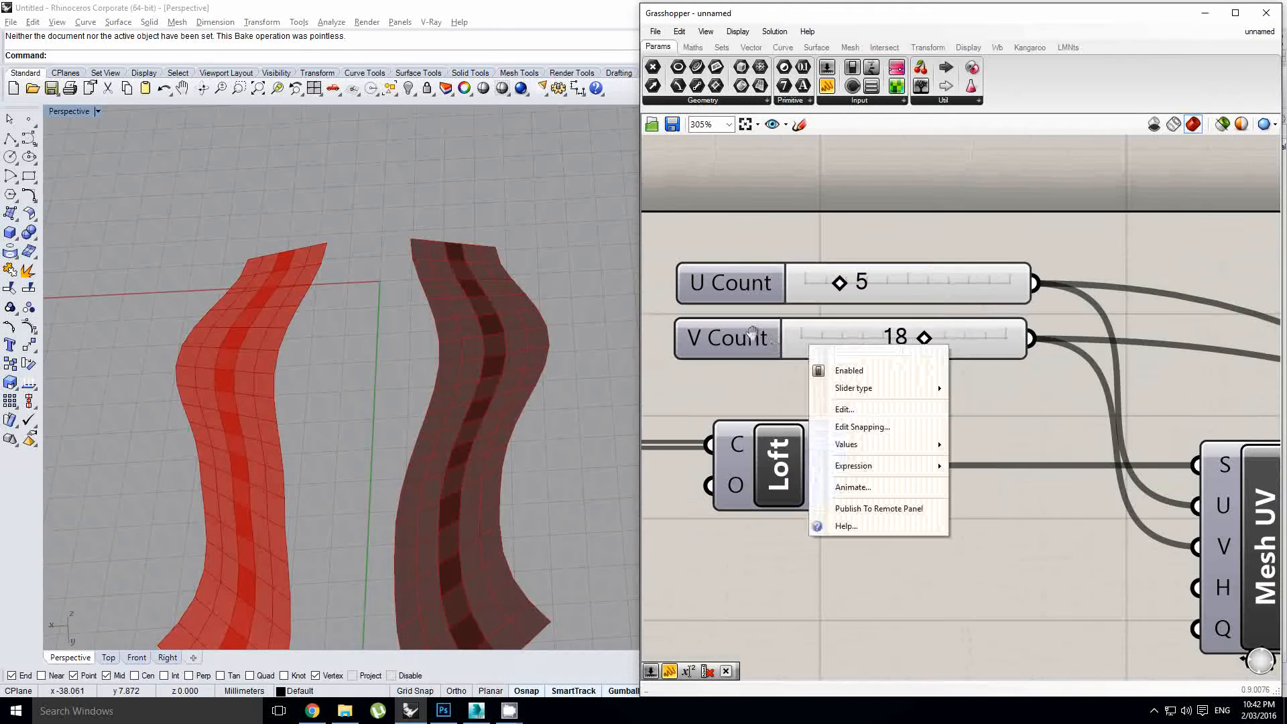
pyautogui.click(749, 340)
pyautogui.rightClick(749, 340)
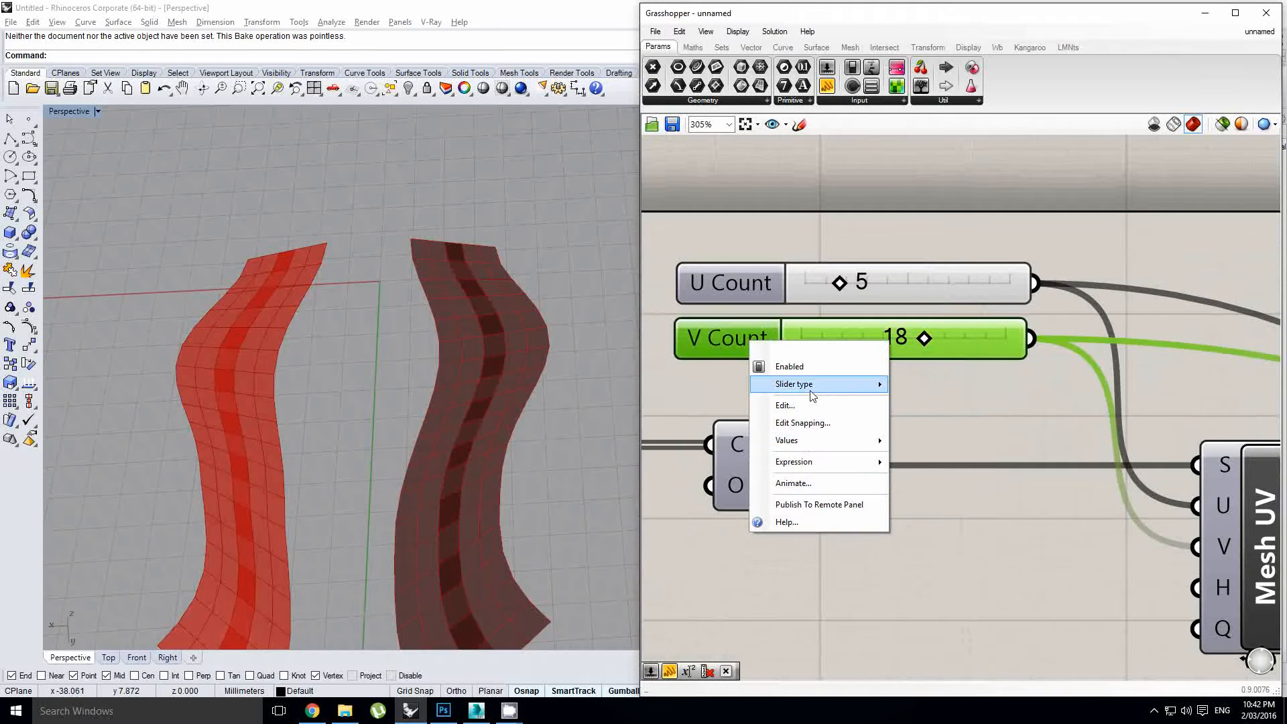
pyautogui.moveTo(810, 385)
pyautogui.click(942, 415)
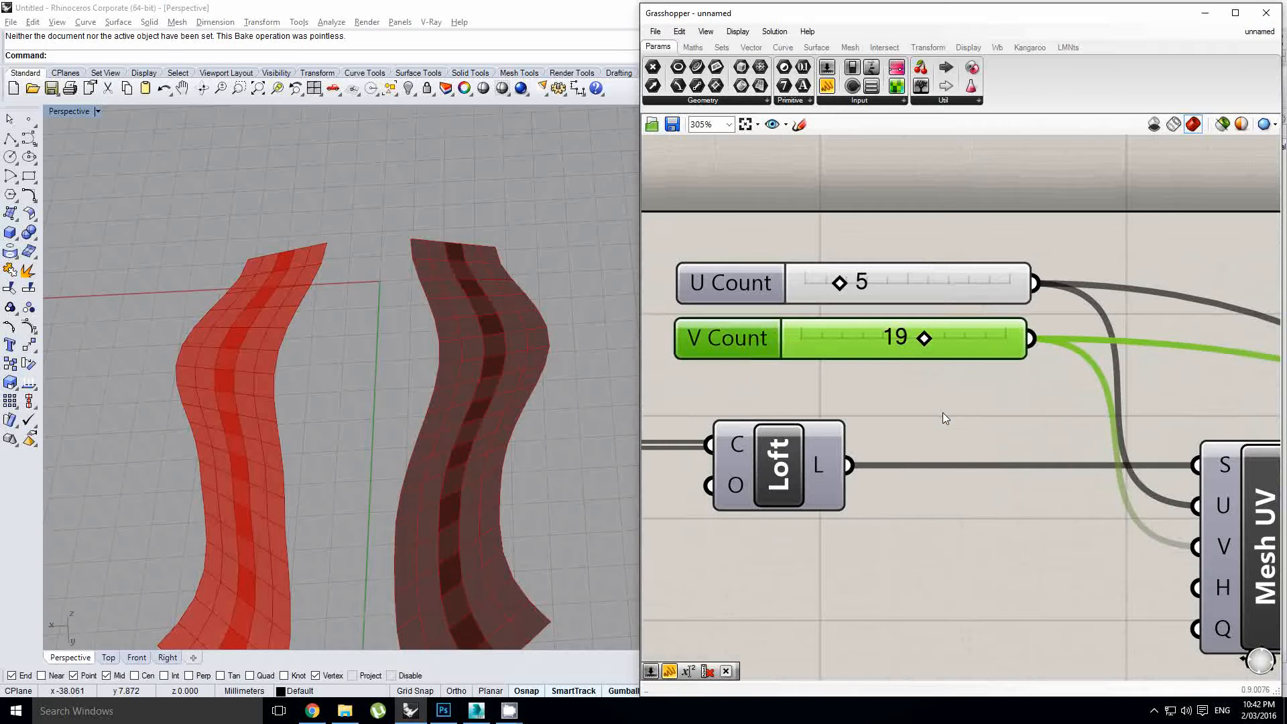
# Examine the Cull Pattern selection at both ends of the middle strips with the new V count.
pyautogui.scroll(-7, 901, 338)
pyautogui.moveTo(908, 354); pyautogui.dragTo(753, 305, button='right')
pyautogui.scroll(-4, 430, 343)
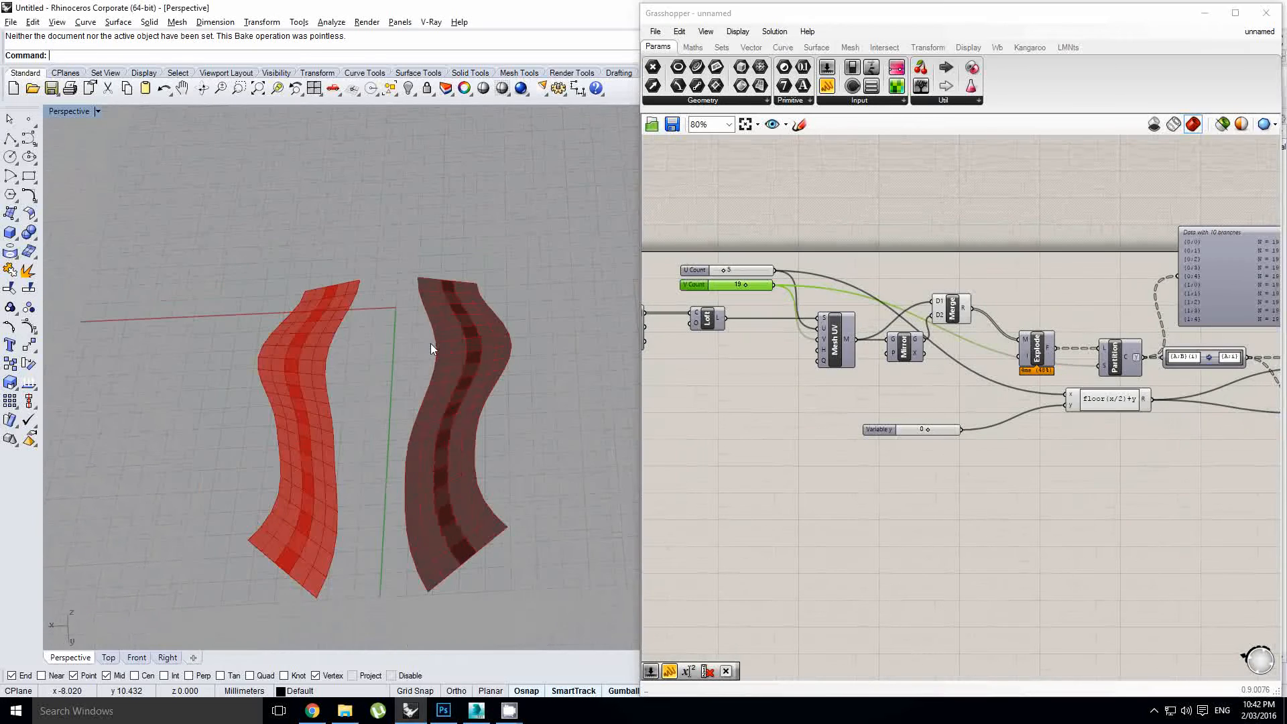
pyautogui.moveTo(430, 345); pyautogui.dragTo(478, 379, button='right')
pyautogui.moveTo(1166, 431); pyautogui.dragTo(870, 394, button='right')
pyautogui.scroll(-1, 870, 394)
pyautogui.moveTo(1086, 386); pyautogui.dragTo(974, 398, button='right')
pyautogui.scroll(3, 971, 389)
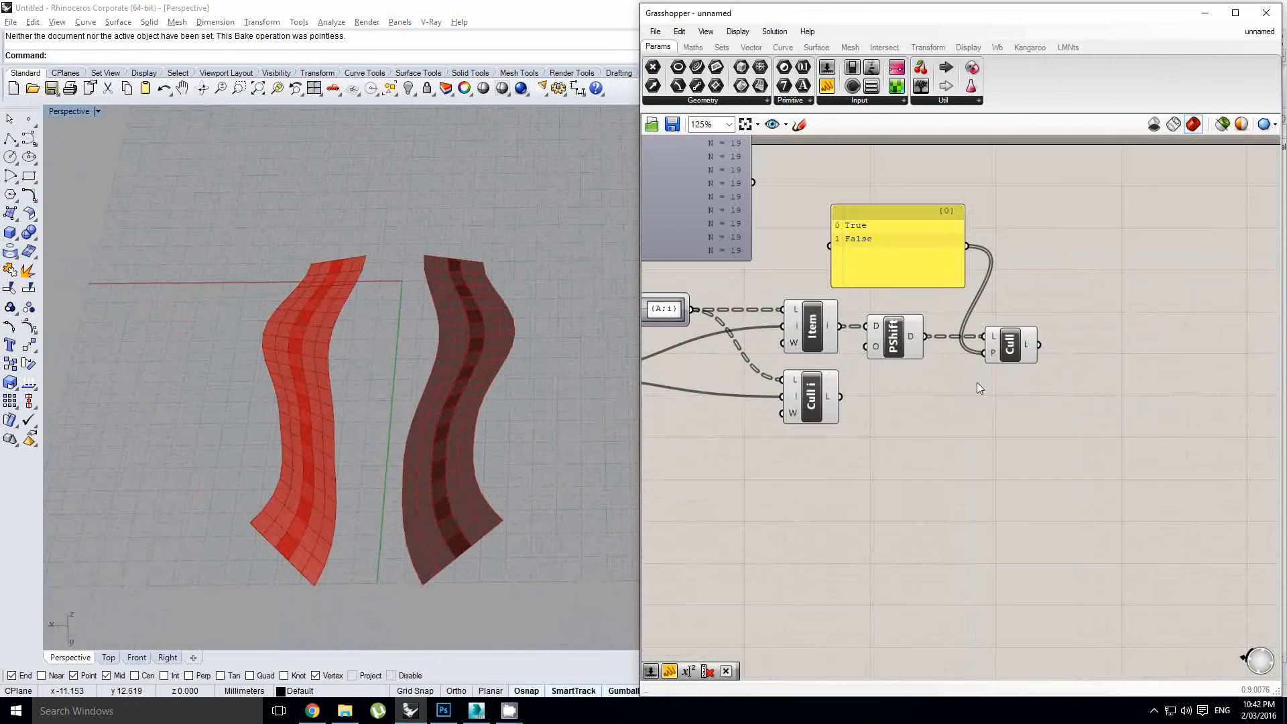
pyautogui.click(1006, 352)
pyautogui.scroll(6, 472, 291)
pyautogui.moveTo(472, 291); pyautogui.dragTo(480, 293, button='right')
pyautogui.scroll(-4, 441, 224)
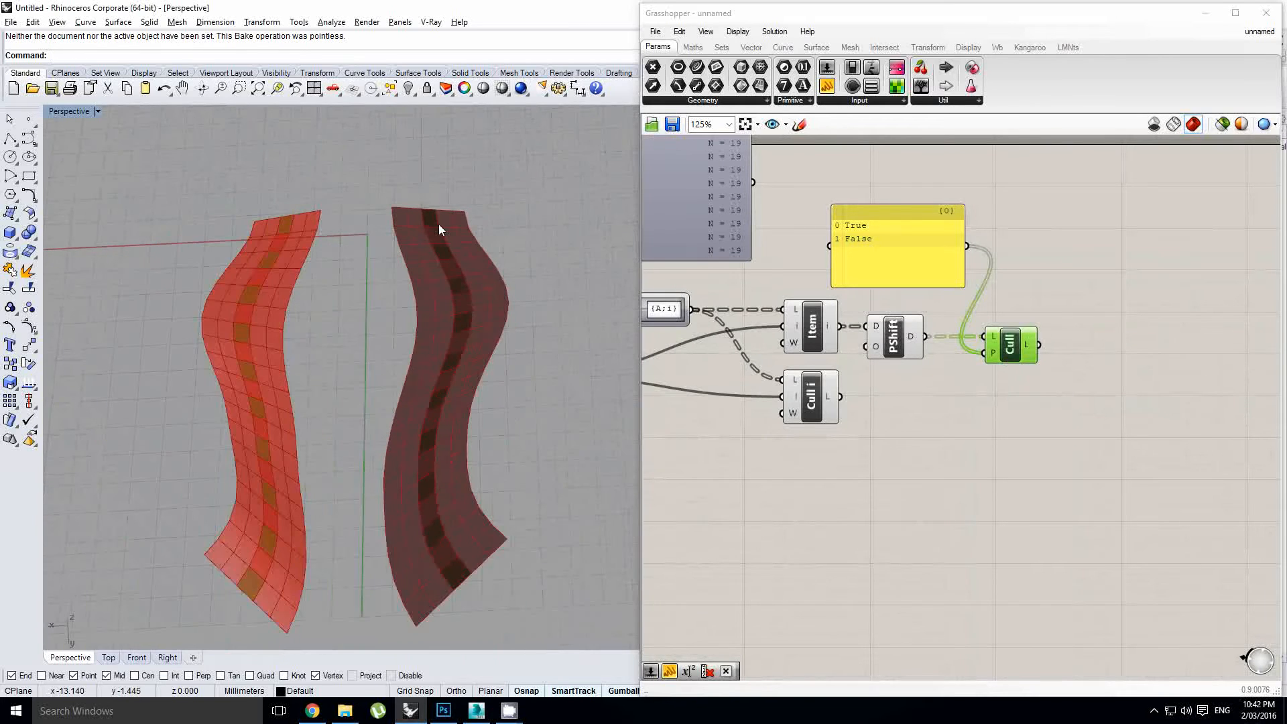
pyautogui.scroll(2, 432, 222)
pyautogui.scroll(-2, 457, 407)
pyautogui.moveTo(453, 423); pyautogui.dragTo(440, 436, button='right')
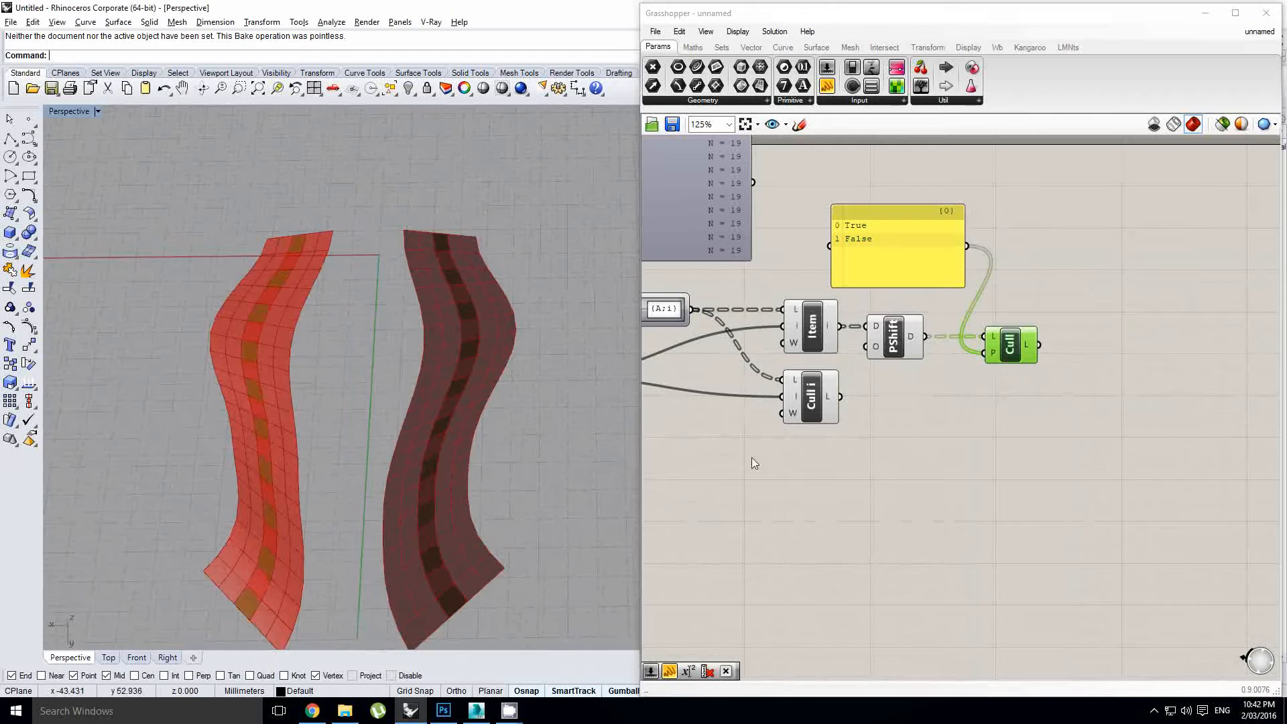
# Add a Dispatch component below Cull Pattern and connect the Shift Paths output to its list input.
pyautogui.doubleClick(1041, 405)
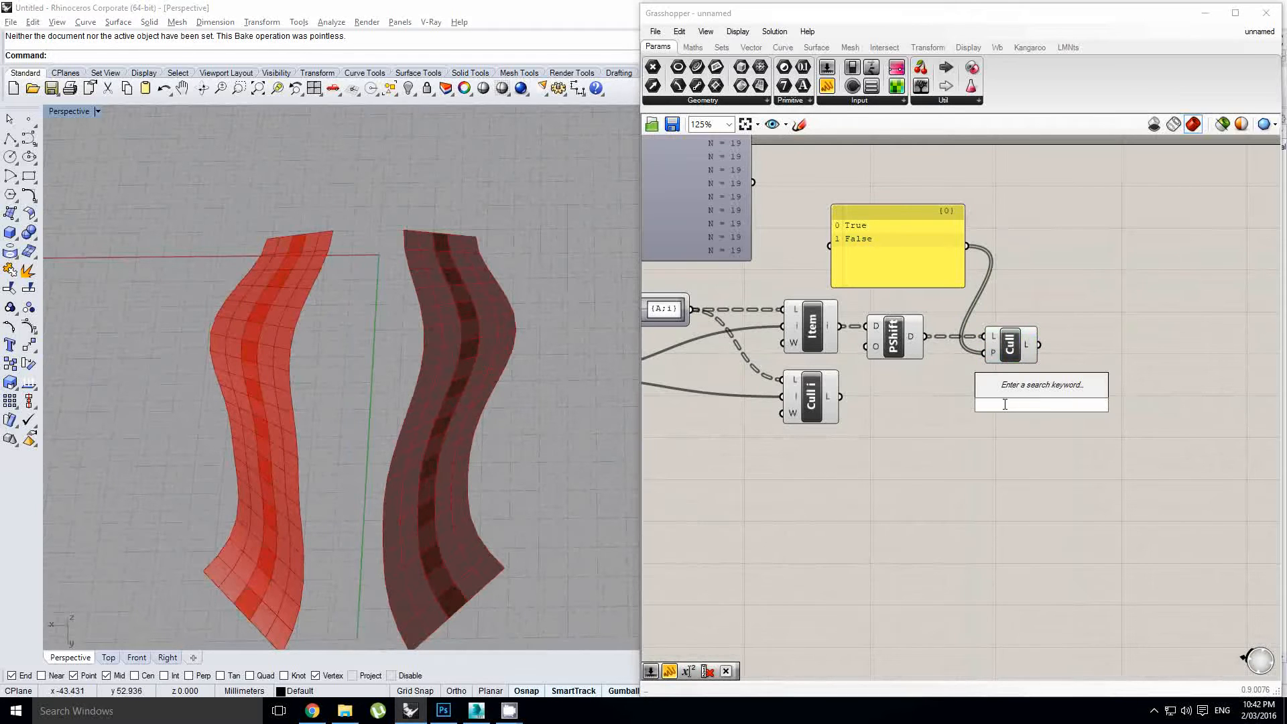
pyautogui.write('disp')
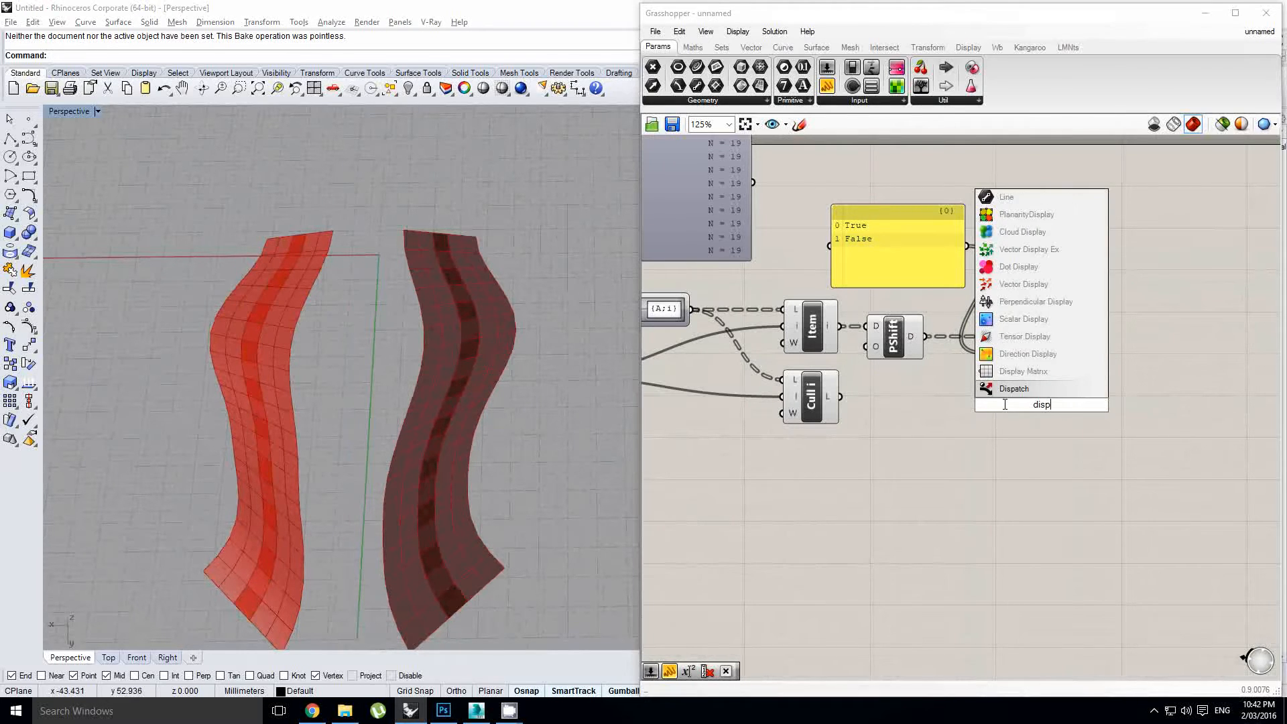
pyautogui.press('Return')
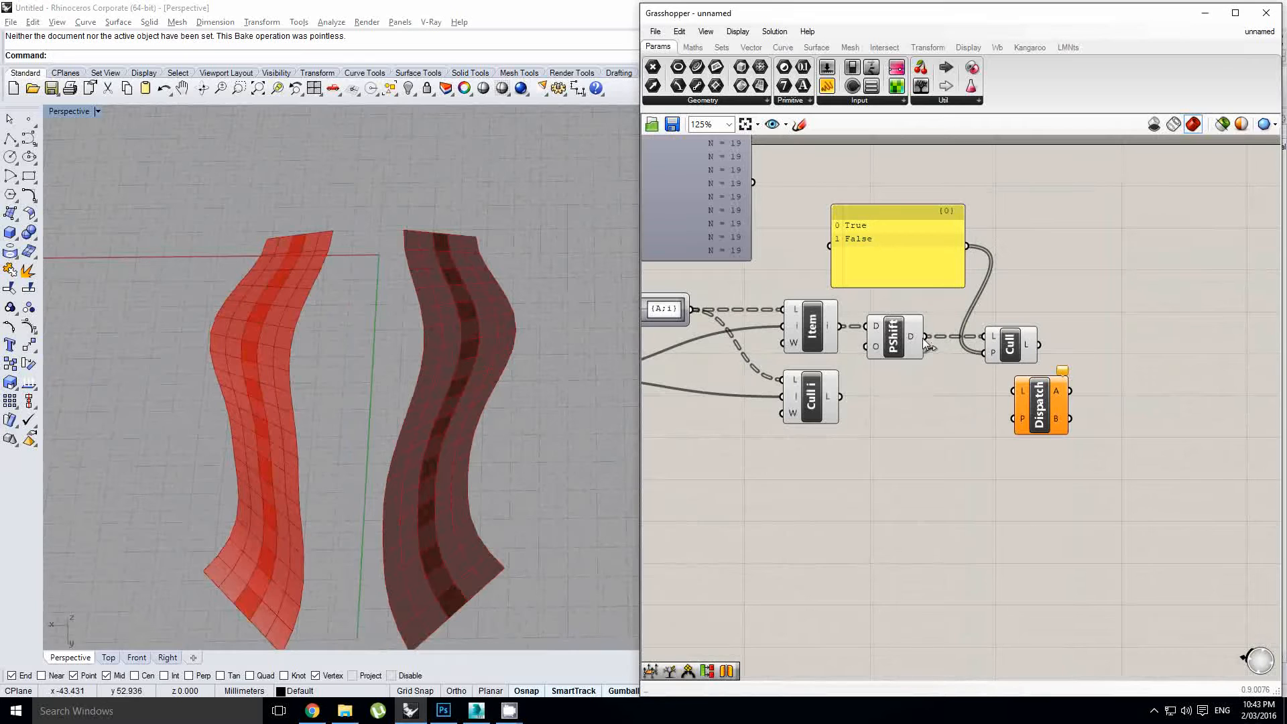
pyautogui.moveTo(926, 337); pyautogui.dragTo(999, 416)
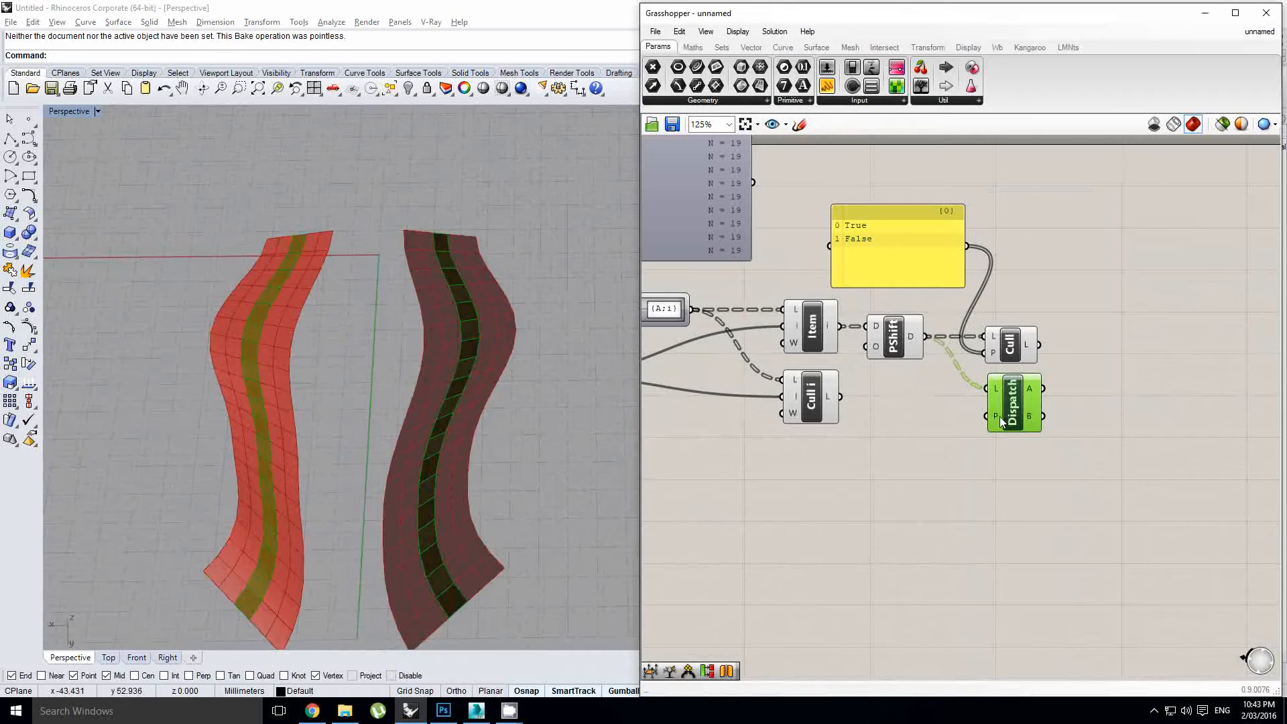
# Delete the Cull Pattern component and move Dispatch up into its place beside Shift Paths.
pyautogui.click(1005, 344)
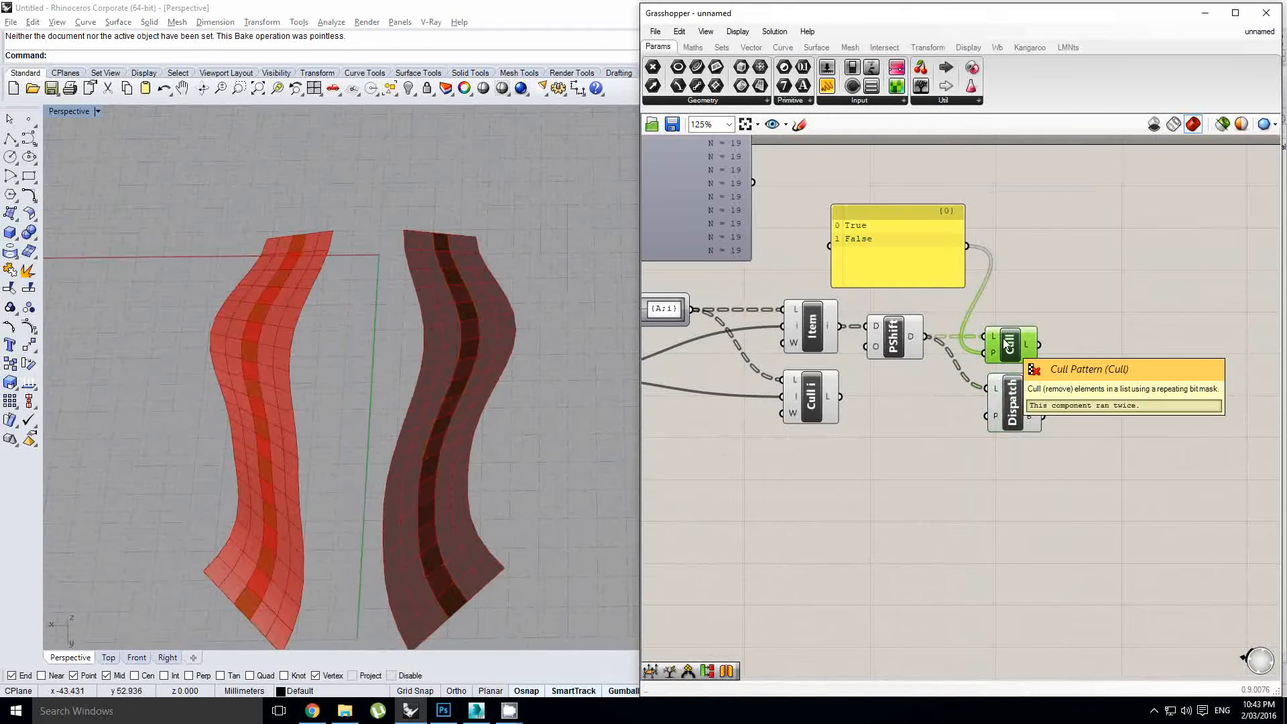
pyautogui.press('Delete')
pyautogui.moveTo(999, 416); pyautogui.dragTo(995, 363)
pyautogui.scroll(1, 995, 363)
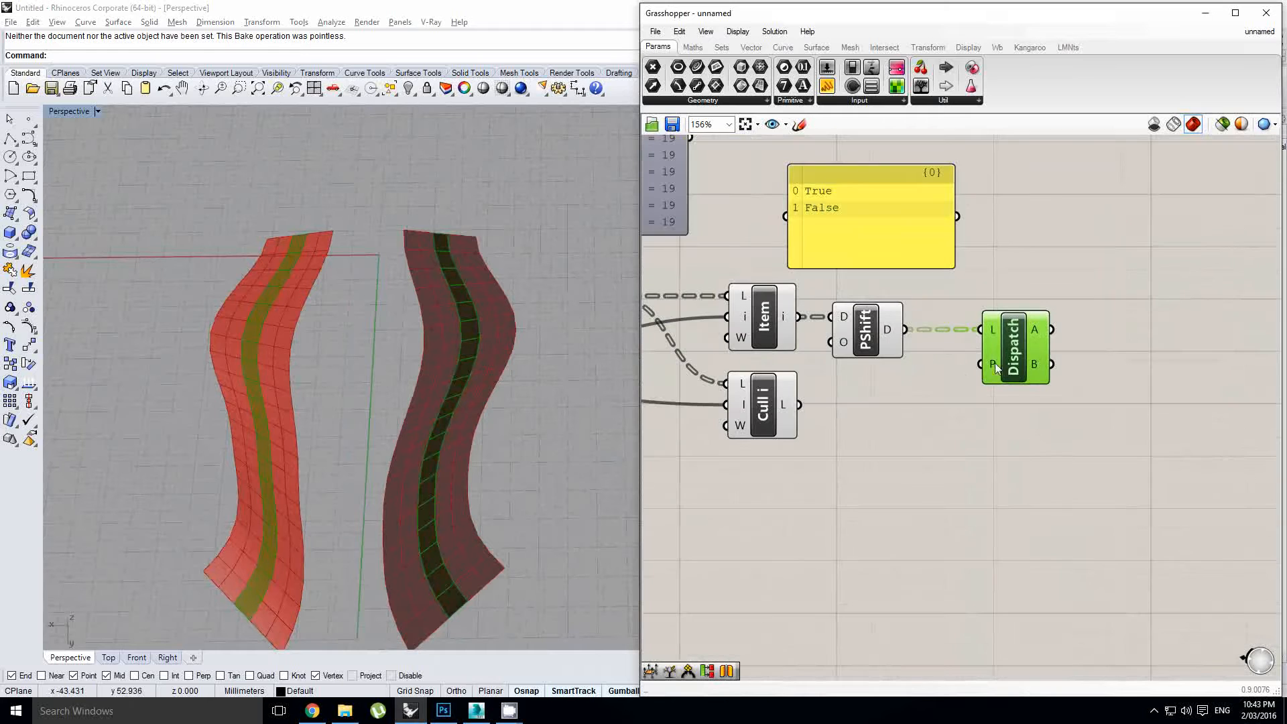
pyautogui.moveTo(1042, 350); pyautogui.dragTo(1000, 342, button='right')
pyautogui.moveTo(998, 333)
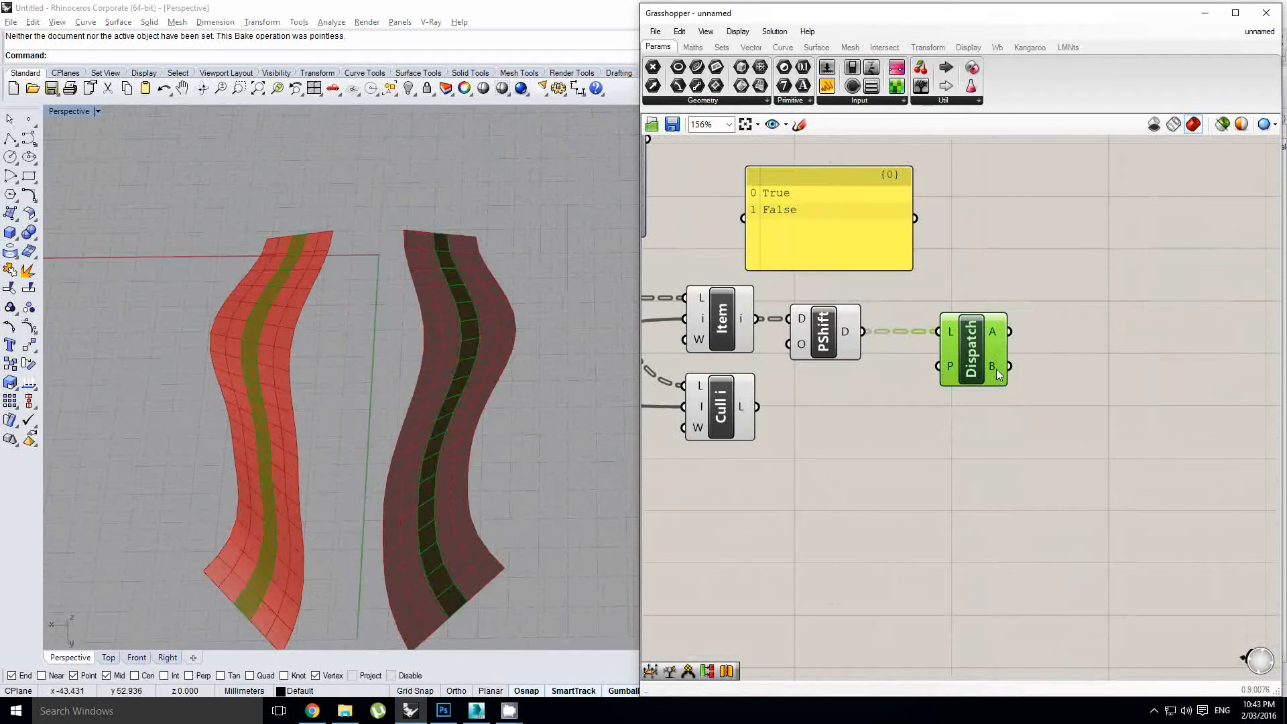
# Add a Mesh parameter beside Dispatch and connect the B output to it to isolate the alternate faces.
pyautogui.moveTo(997, 371)
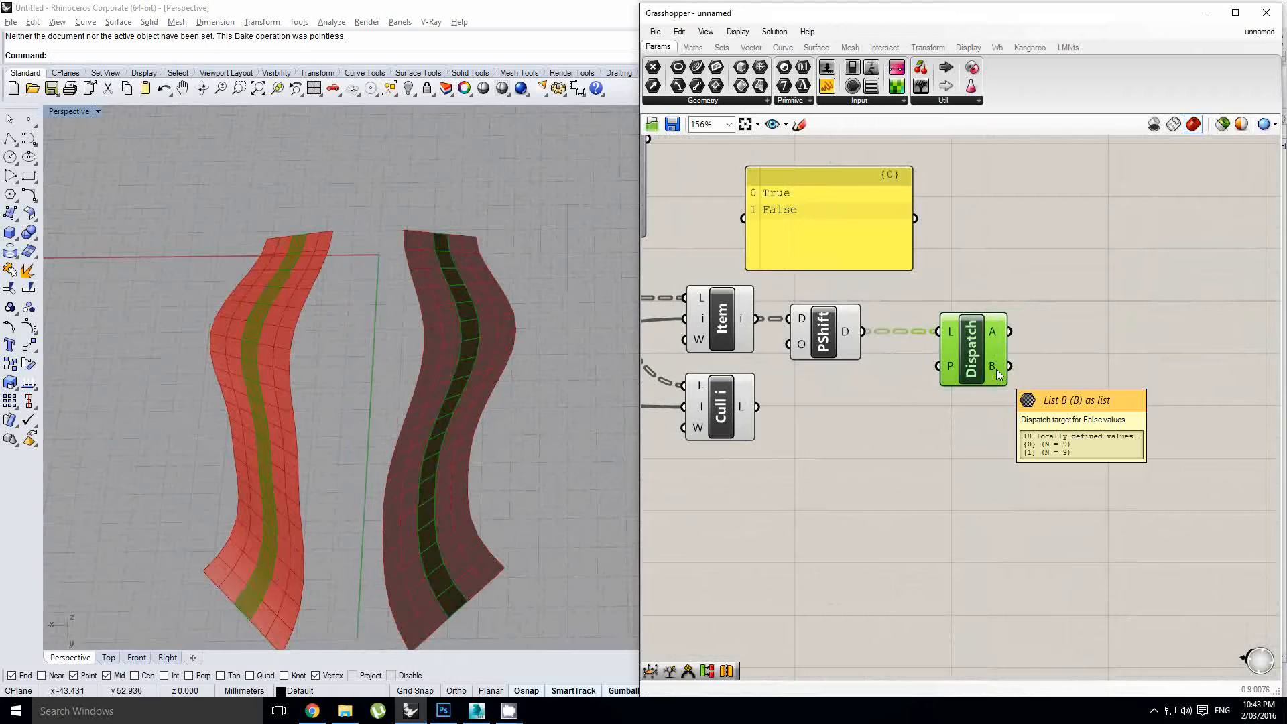
pyautogui.moveTo(996, 369); pyautogui.dragTo(973, 366, button='right')
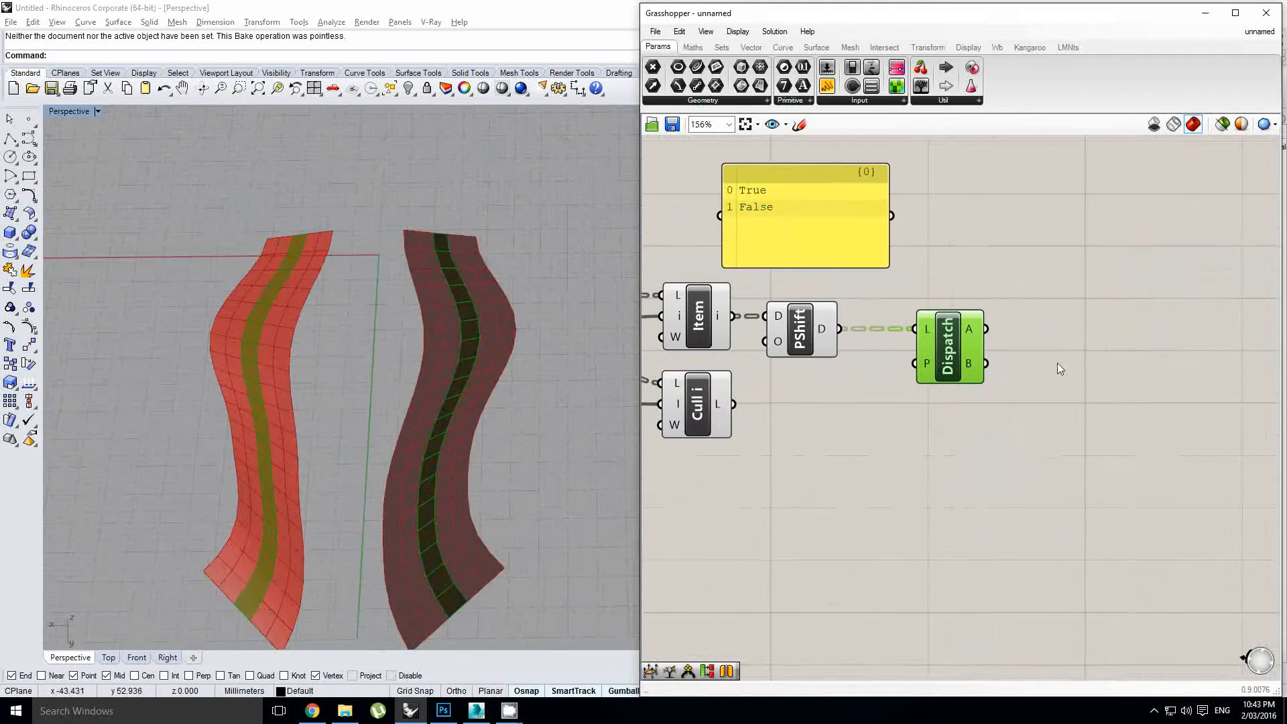
pyautogui.scroll(-2, 1056, 364)
pyautogui.scroll(2, 989, 318)
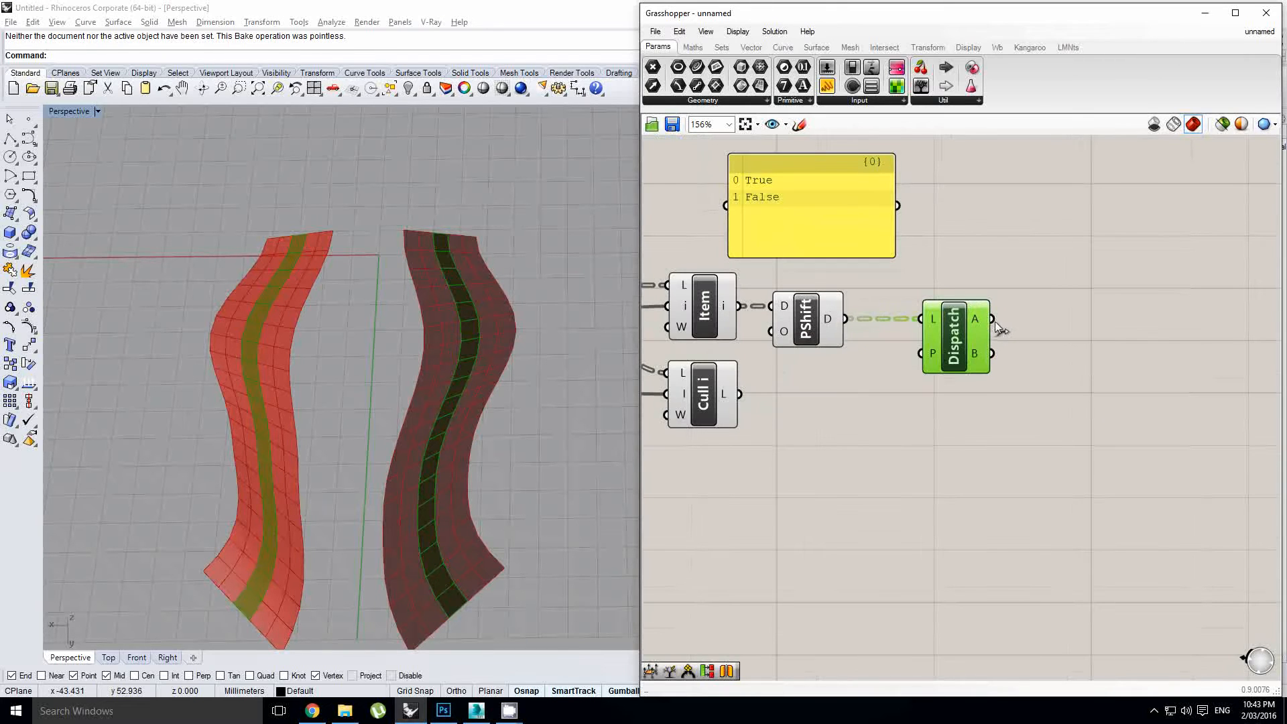
pyautogui.moveTo(1065, 312); pyautogui.dragTo(928, 334, button='right')
pyautogui.click(976, 280)
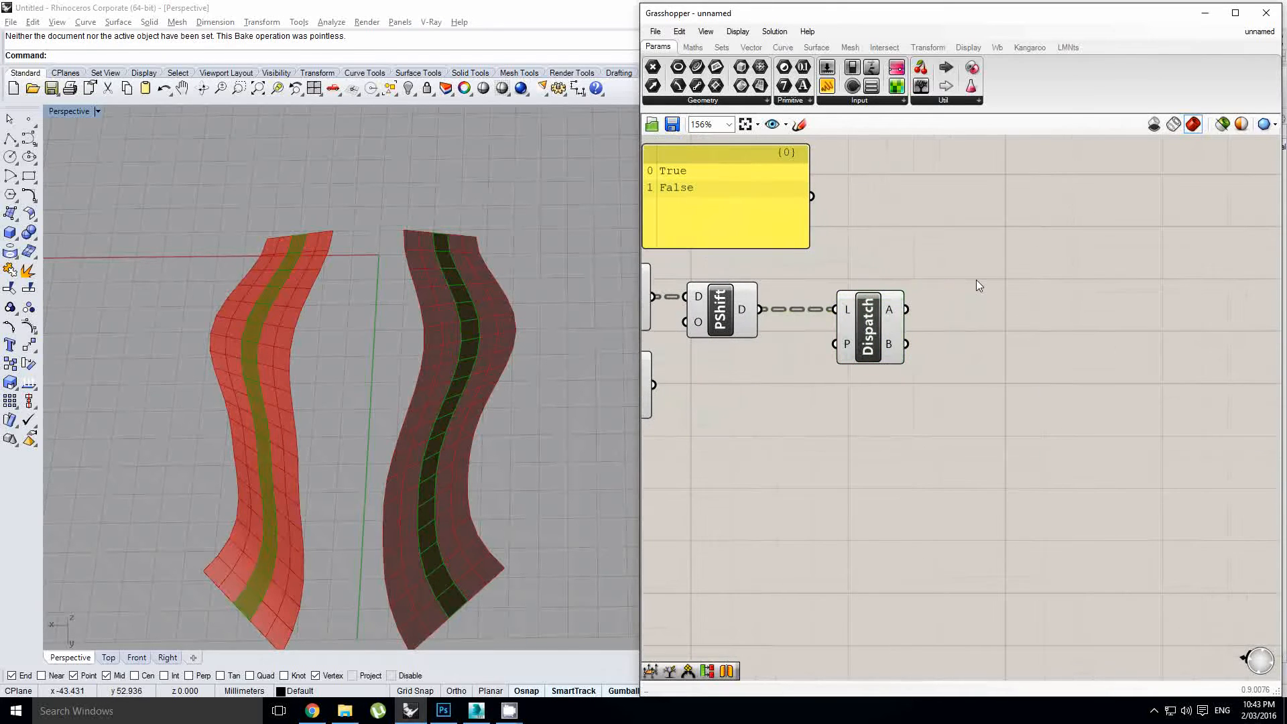
pyautogui.doubleClick(1036, 343)
pyautogui.write('mesh')
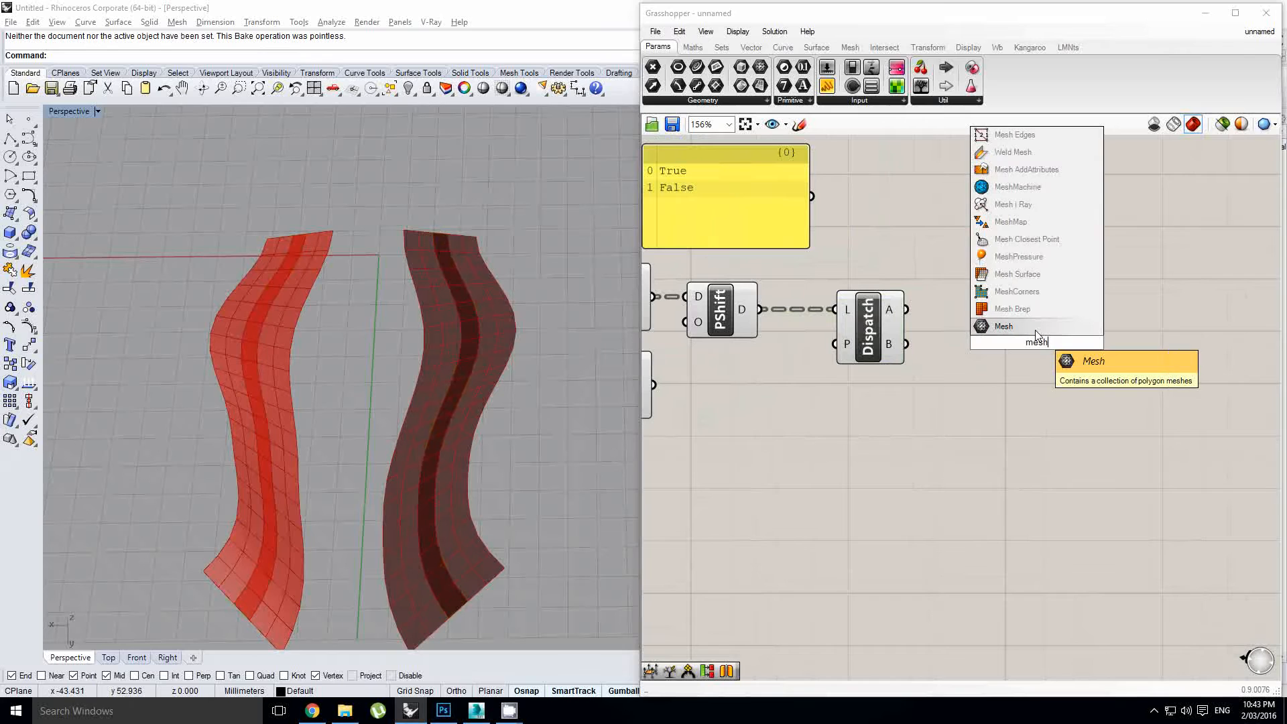
pyautogui.click(1035, 329)
pyautogui.moveTo(906, 344); pyautogui.dragTo(1012, 350)
pyautogui.click(414, 224)
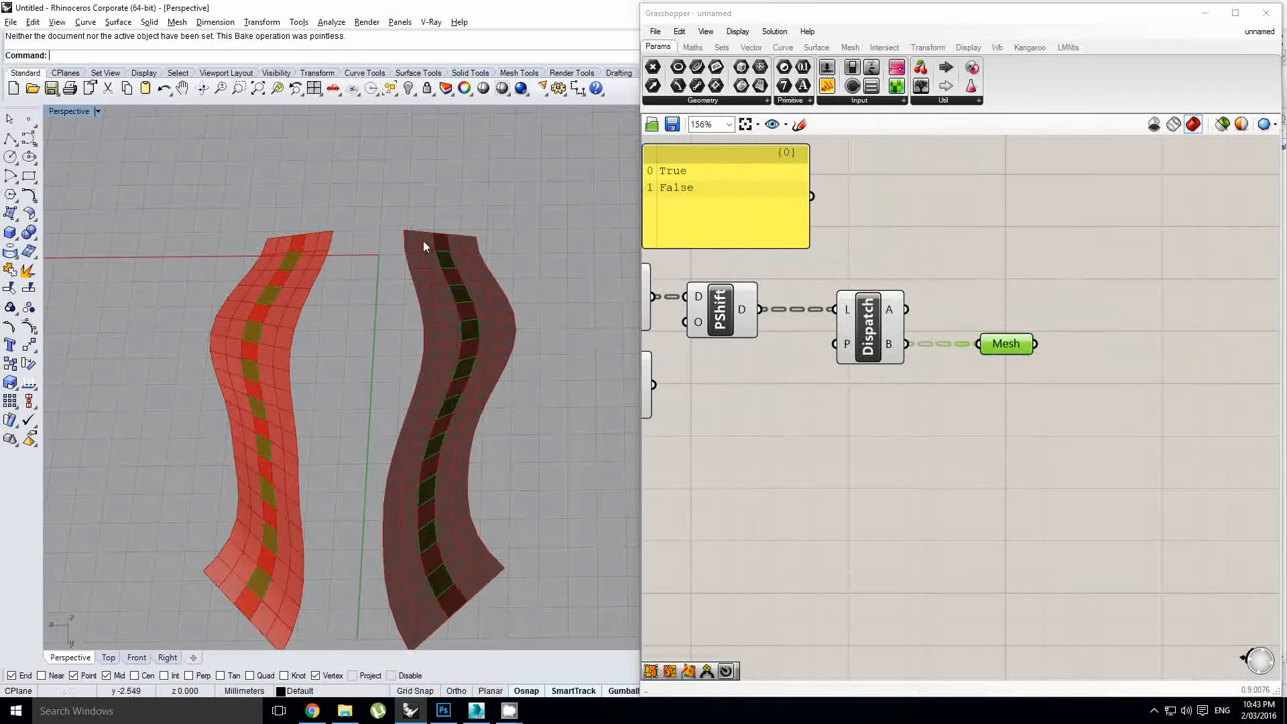
pyautogui.moveTo(493, 259); pyautogui.dragTo(494, 260)
pyautogui.moveTo(518, 647); pyautogui.dragTo(518, 647)
# Turn off the preview of the List Item, Cull Index, Shift Paths and Dispatch components.
pyautogui.scroll(-2, 726, 400)
pyautogui.moveTo(738, 404); pyautogui.dragTo(982, 409, button='right')
pyautogui.moveTo(1101, 477); pyautogui.dragTo(889, 333)
pyautogui.middleClick(889, 332)
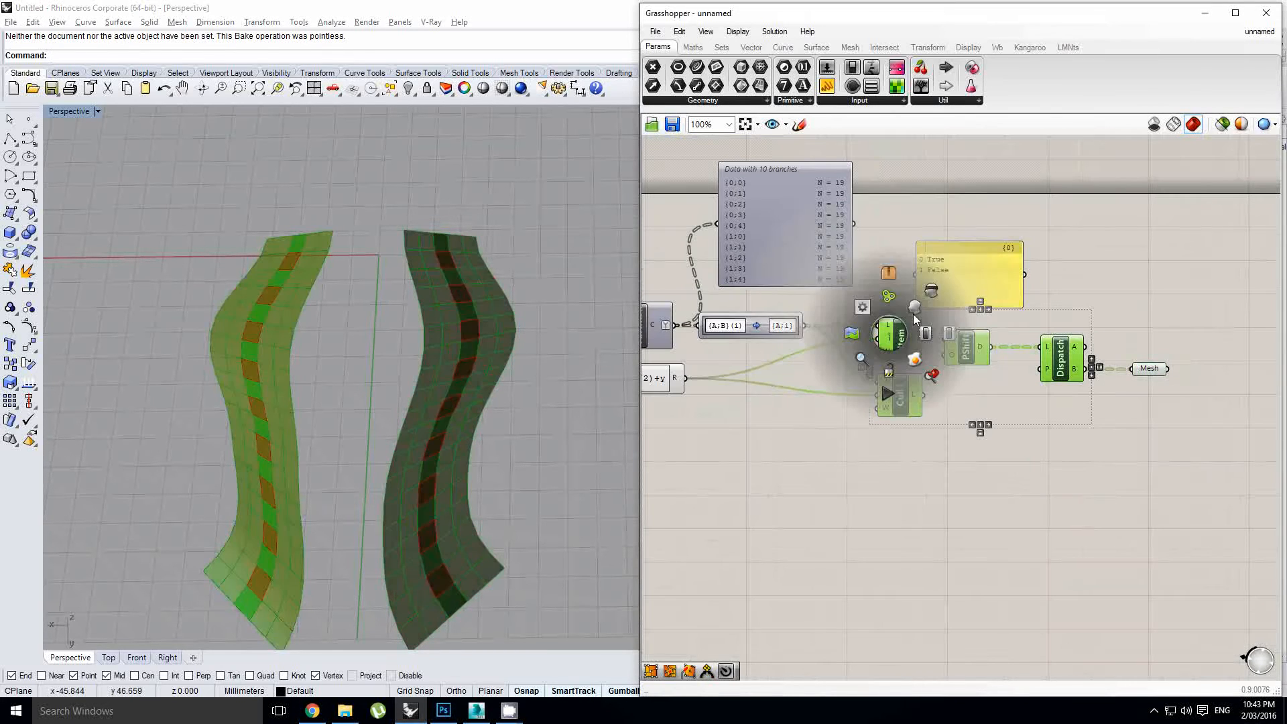
pyautogui.click(933, 296)
pyautogui.moveTo(470, 377); pyautogui.dragTo(481, 351, button='right')
# Add a Deconstruct Mesh component and connect the Mesh parameter to its mesh input.
pyautogui.moveTo(1154, 434); pyautogui.dragTo(951, 432, button='right')
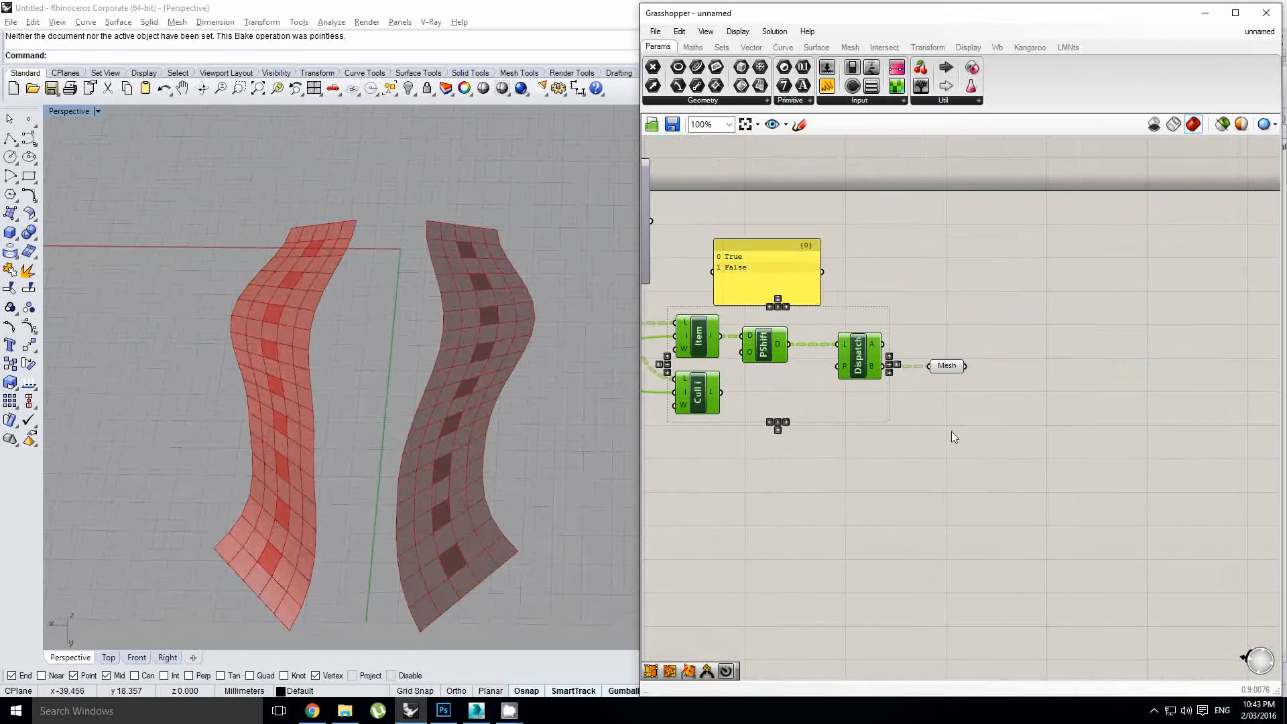
pyautogui.doubleClick(1152, 363)
pyautogui.write('demesh')
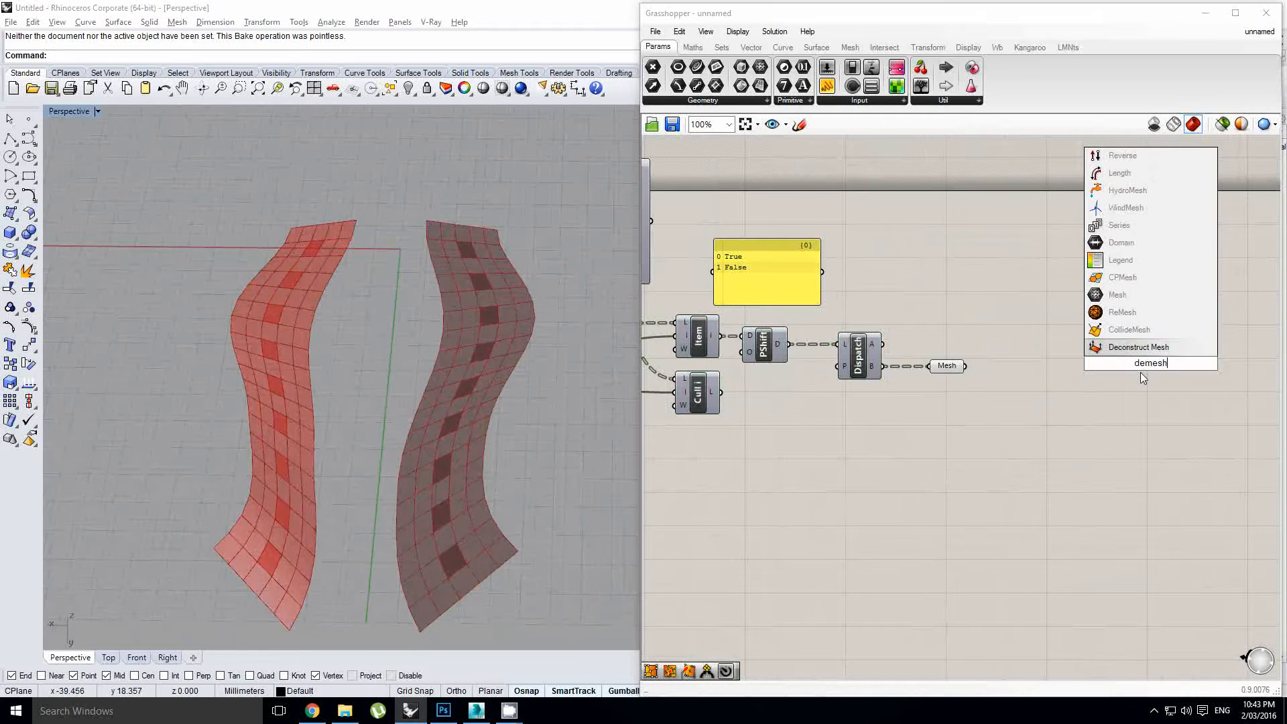
pyautogui.click(1148, 346)
pyautogui.moveTo(1135, 360); pyautogui.dragTo(1109, 357)
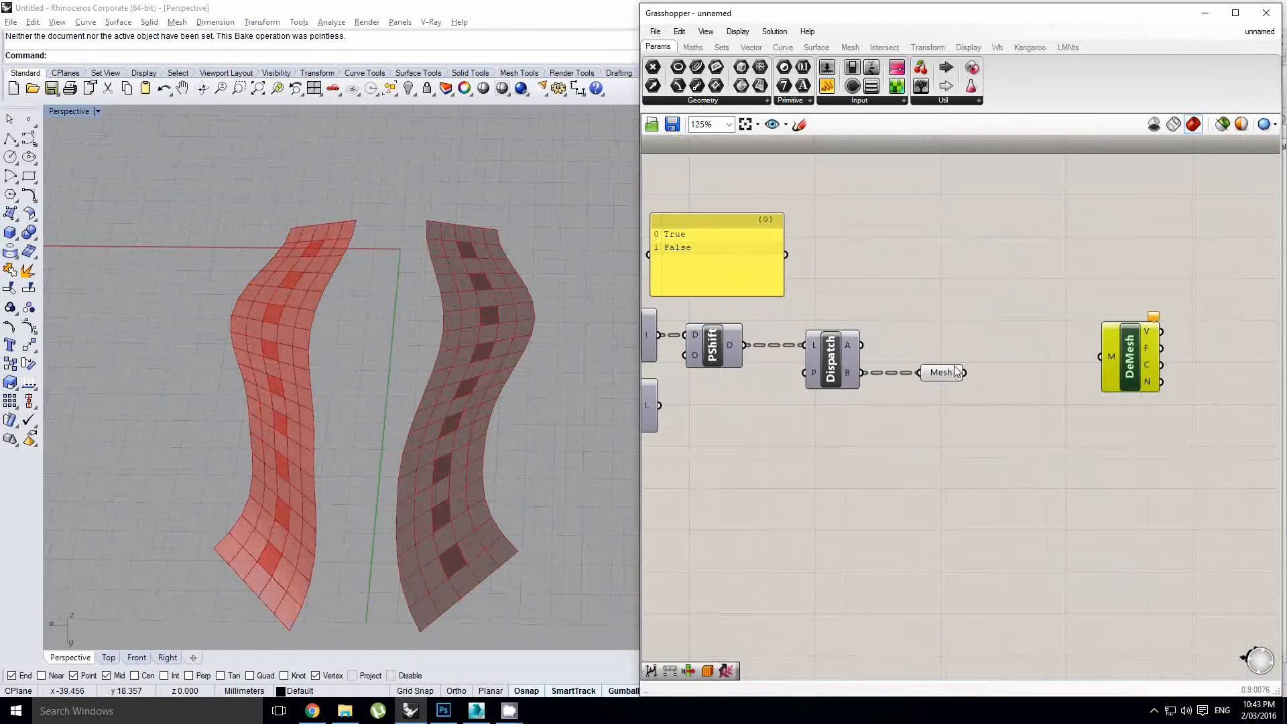
pyautogui.moveTo(966, 366); pyautogui.dragTo(1088, 378)
pyautogui.scroll(1, 1083, 368)
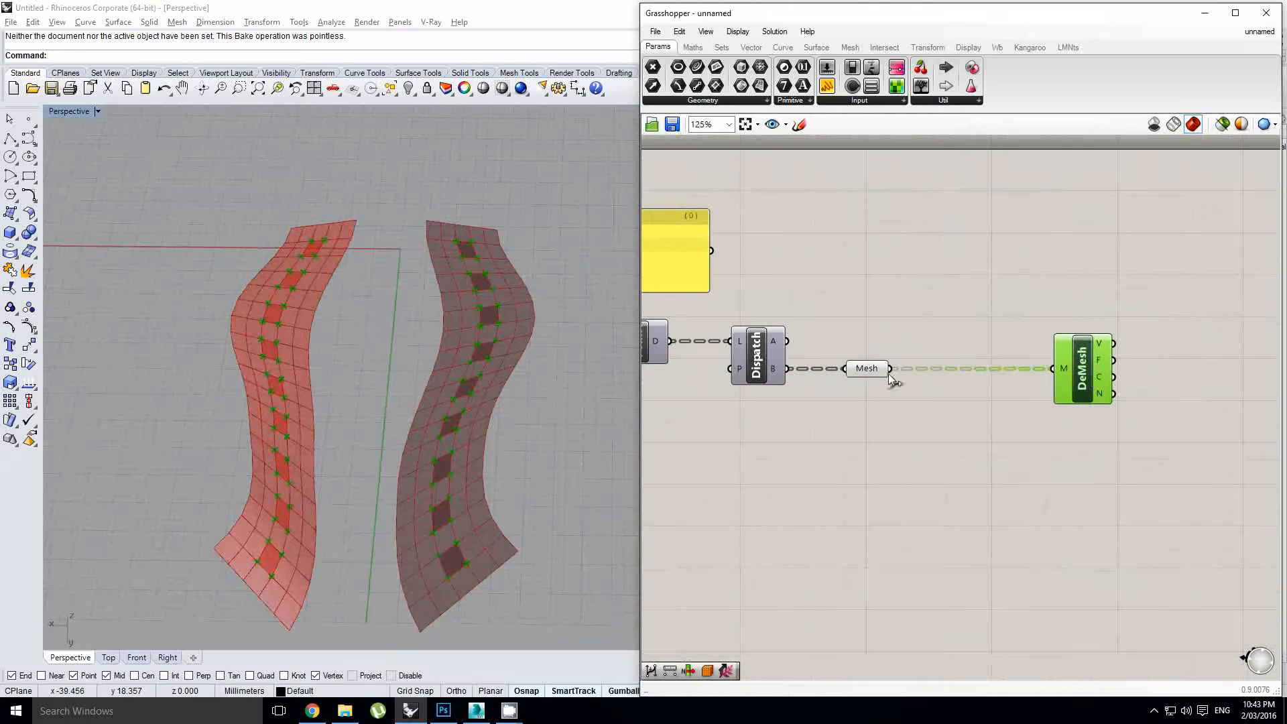
# Place an Explode Tree component between Mesh and Deconstruct Mesh and feed the Mesh parameter into it.
pyautogui.moveTo(967, 352); pyautogui.dragTo(940, 353, button='right')
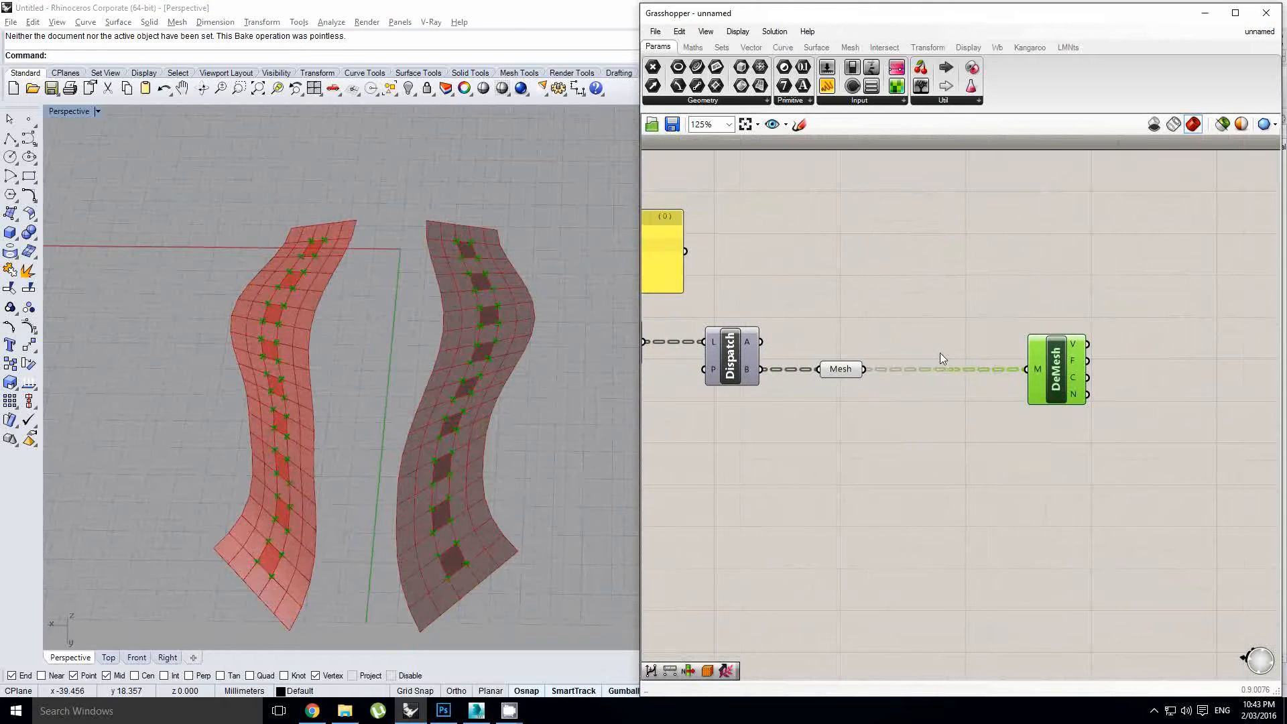
pyautogui.doubleClick(940, 353)
pyautogui.write('bake')
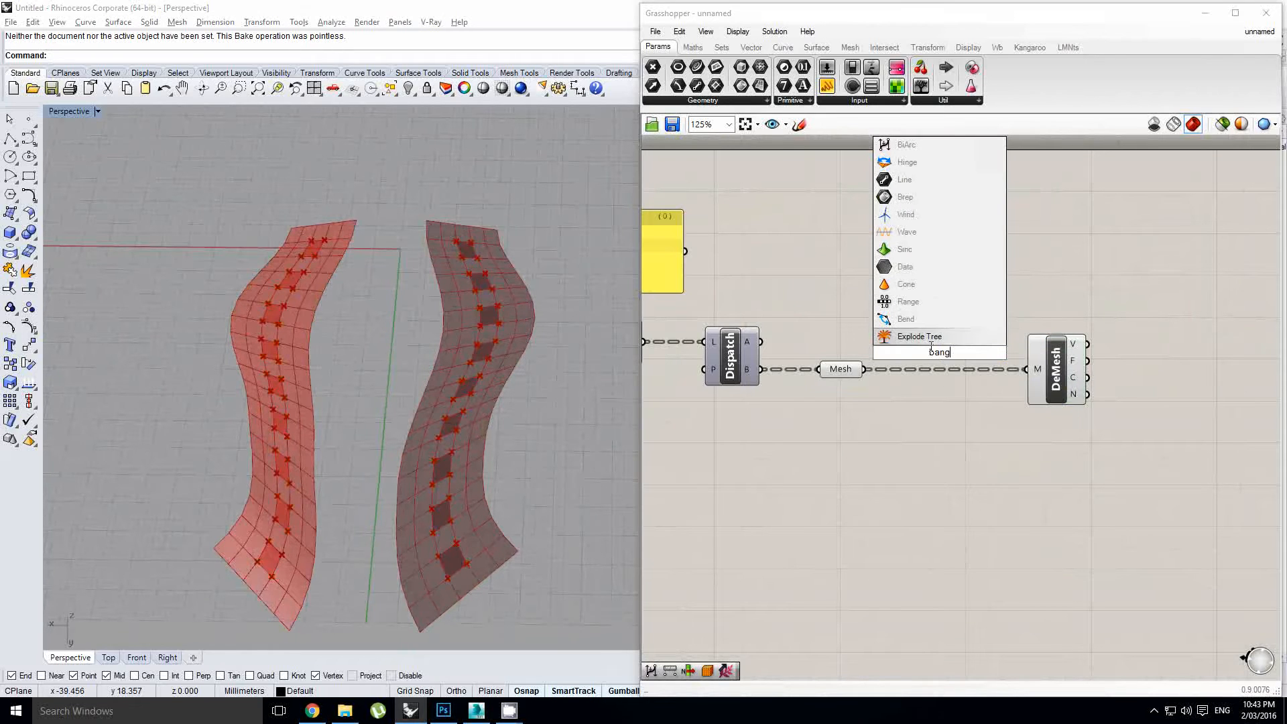
pyautogui.press('Return')
pyautogui.scroll(4, 907, 384)
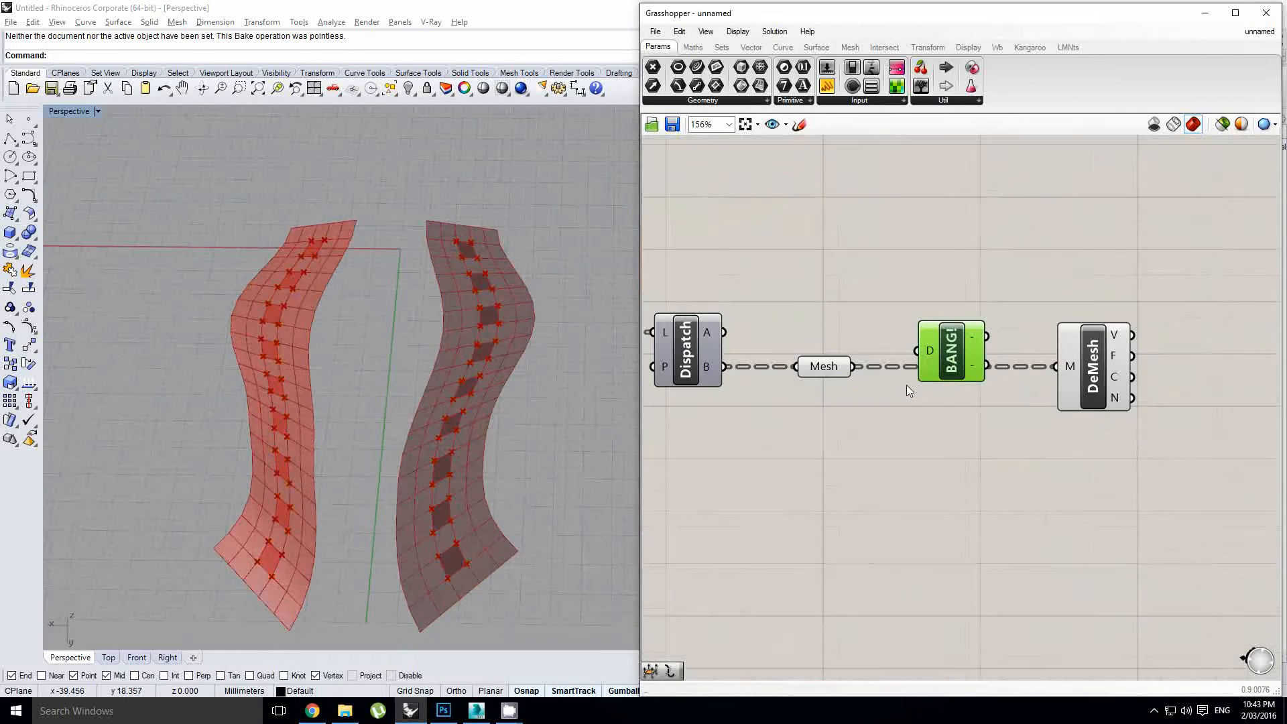
pyautogui.moveTo(840, 366); pyautogui.dragTo(935, 359)
# Connect Explode Tree's branch {0} output to Deconstruct Mesh in place of the direct Mesh wire, and align the components.
pyautogui.moveTo(963, 347)
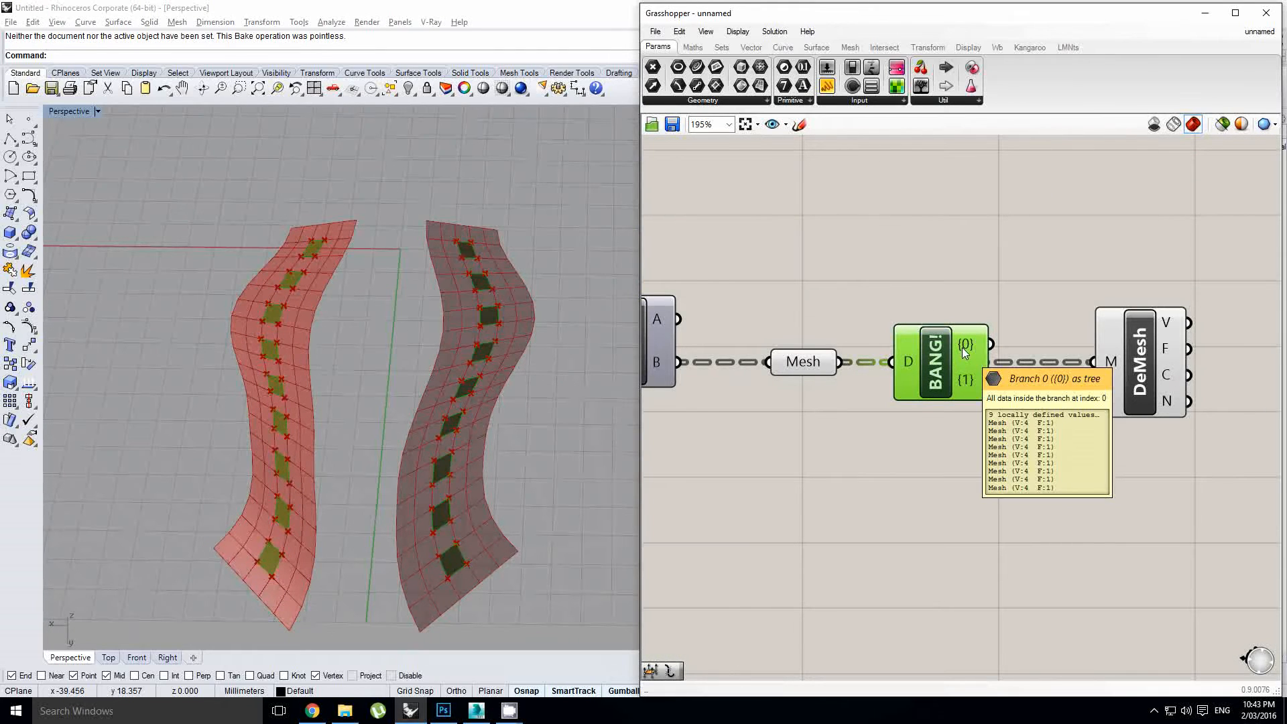
pyautogui.moveTo(963, 347); pyautogui.dragTo(940, 348, button='right')
pyautogui.moveTo(914, 297); pyautogui.dragTo(977, 362)
pyautogui.moveTo(911, 296); pyautogui.dragTo(963, 352)
pyautogui.moveTo(908, 441); pyautogui.dragTo(969, 370)
pyautogui.moveTo(1016, 337); pyautogui.dragTo(932, 348, button='right')
pyautogui.moveTo(889, 365); pyautogui.dragTo(884, 356)
pyautogui.moveTo(1019, 386); pyautogui.dragTo(1026, 367)
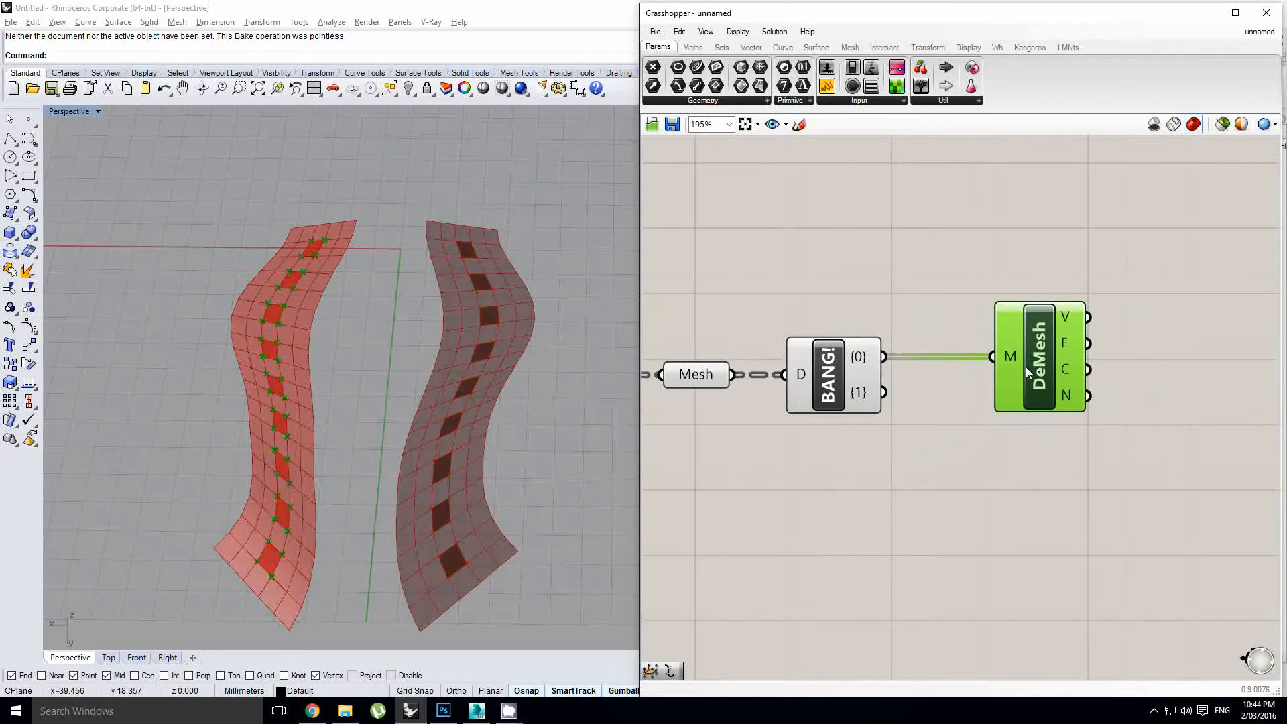
# Duplicate Deconstruct Mesh below the original and connect Explode Tree's branch {1} output to the copy.
pyautogui.keyDown('alt'); pyautogui.moveTo(1030, 483); pyautogui.dragTo(1029, 490); pyautogui.keyUp('alt')
pyautogui.moveTo(884, 392); pyautogui.dragTo(994, 477)
pyautogui.moveTo(887, 469); pyautogui.dragTo(916, 403, button='right')
pyautogui.click(902, 425)
pyautogui.scroll(-1, 897, 400)
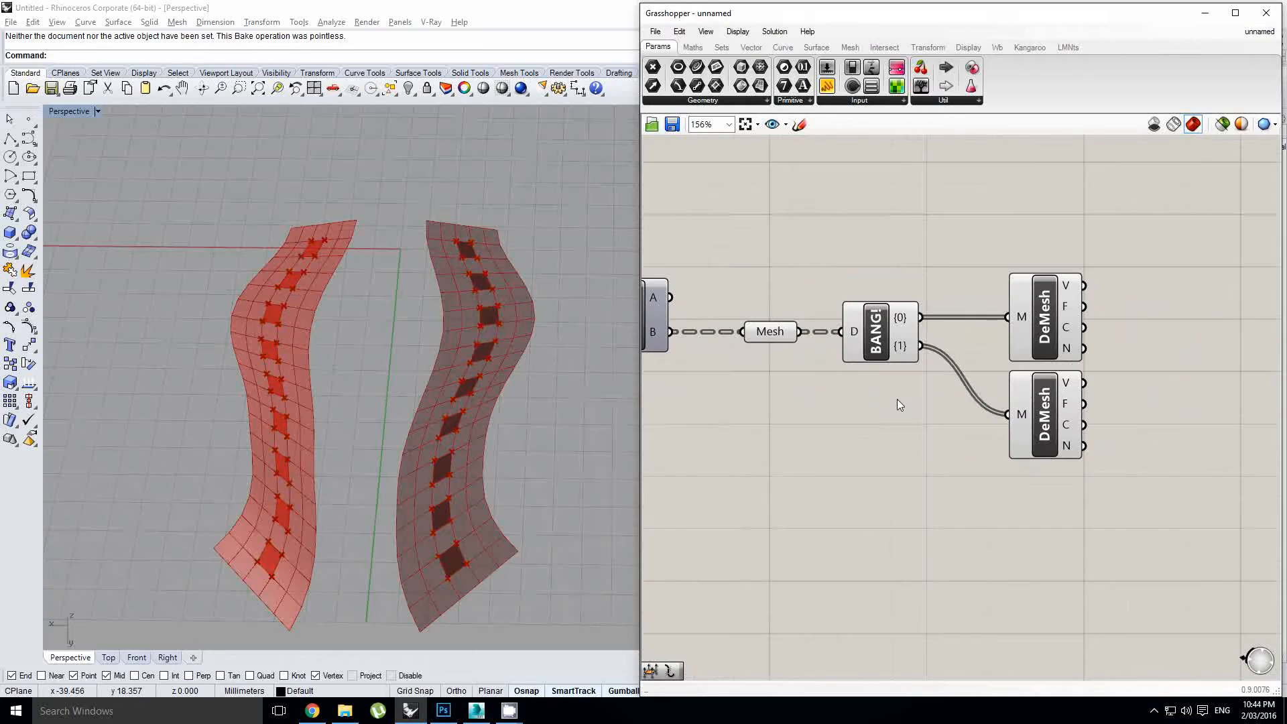
# Add a BiArc component beside the two Deconstruct Mesh components.
pyautogui.keyDown('shift'); pyautogui.moveTo(541, 411); pyautogui.dragTo(551, 397, button='right'); pyautogui.keyUp('shift')
pyautogui.moveTo(1277, 348); pyautogui.dragTo(1115, 371, button='right')
pyautogui.doubleClick(1115, 372)
pyautogui.write('biarc')
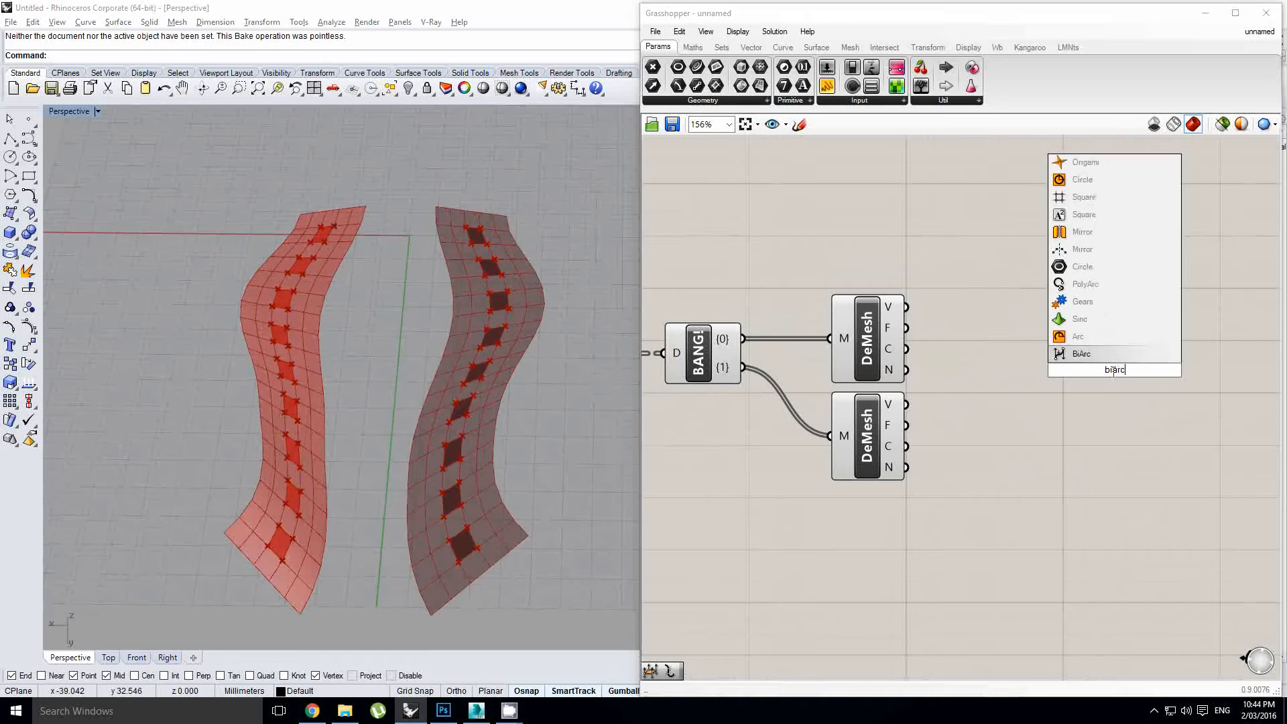
pyautogui.click(1115, 358)
pyautogui.moveTo(1105, 375); pyautogui.dragTo(1117, 364)
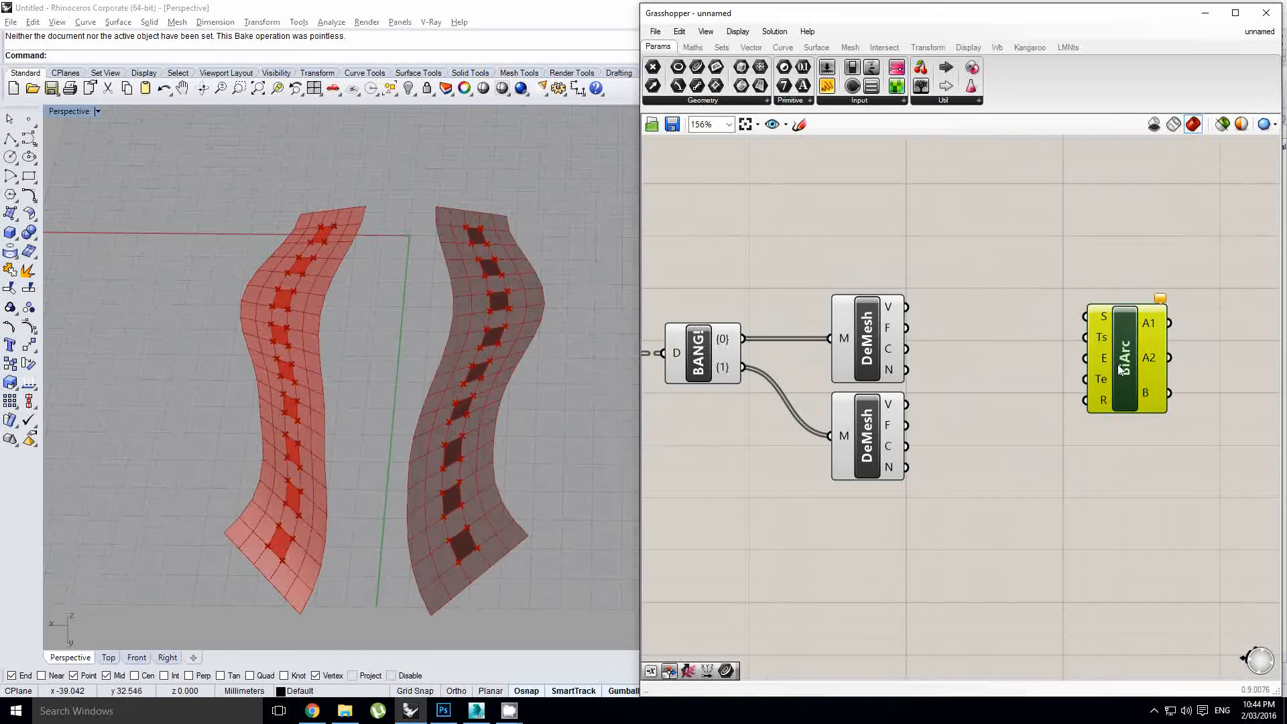
pyautogui.moveTo(1018, 352); pyautogui.dragTo(1008, 352, button='right')
pyautogui.click(1008, 351)
pyautogui.moveTo(1122, 343); pyautogui.dragTo(1099, 338, button='right')
pyautogui.moveTo(1119, 342); pyautogui.dragTo(1120, 333)
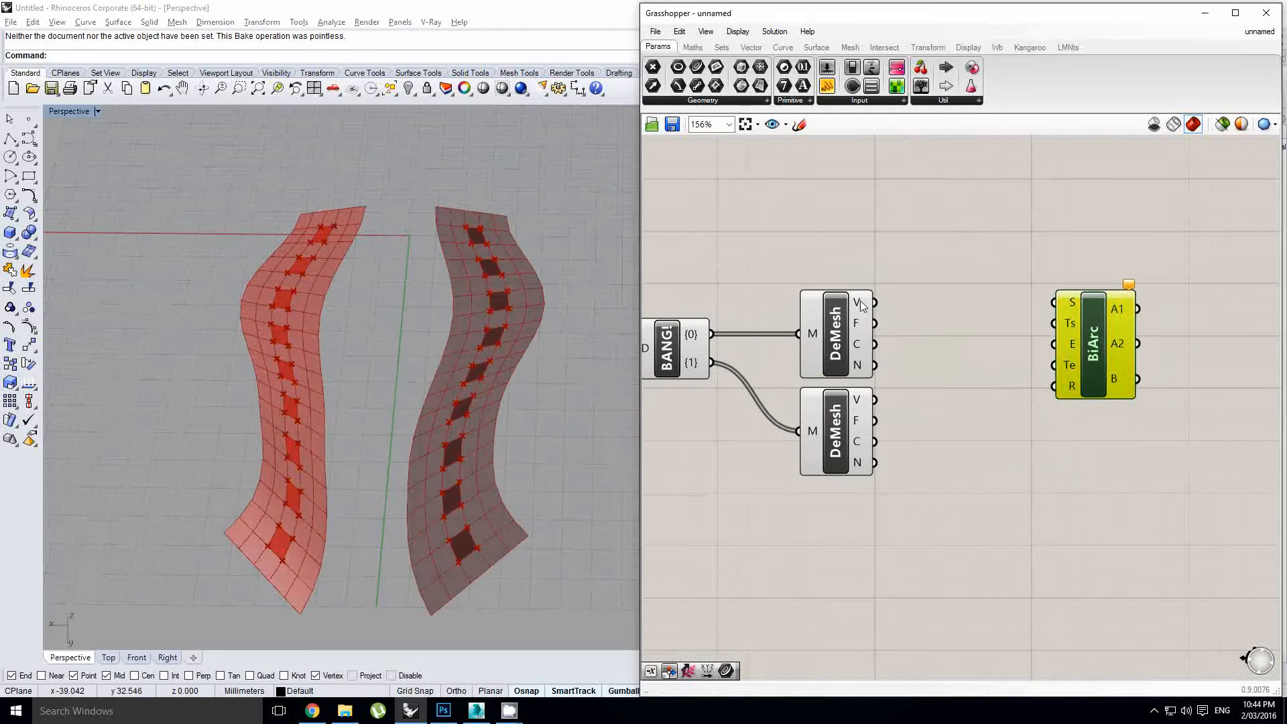
# Connect the vertices of the upper Deconstruct Mesh to BiArc's start point and those of the lower one to its end point.
pyautogui.moveTo(874, 303); pyautogui.dragTo(1097, 322)
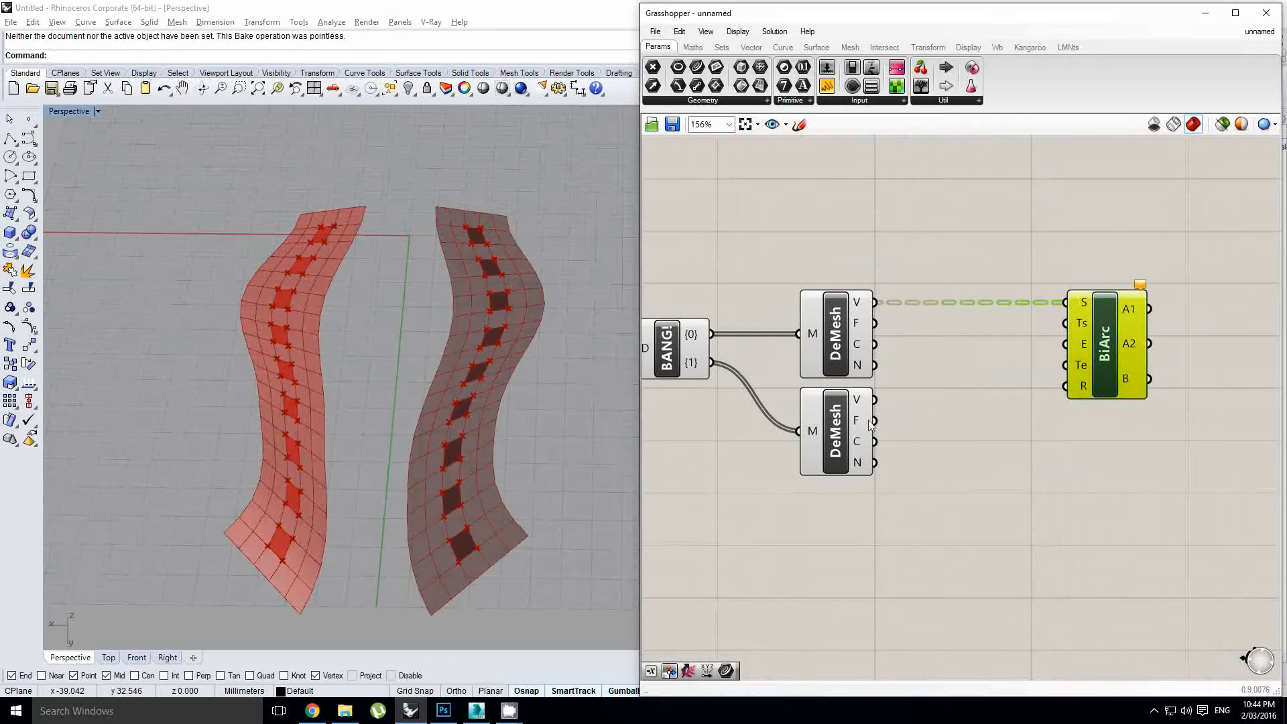
pyautogui.moveTo(875, 400); pyautogui.dragTo(1069, 345)
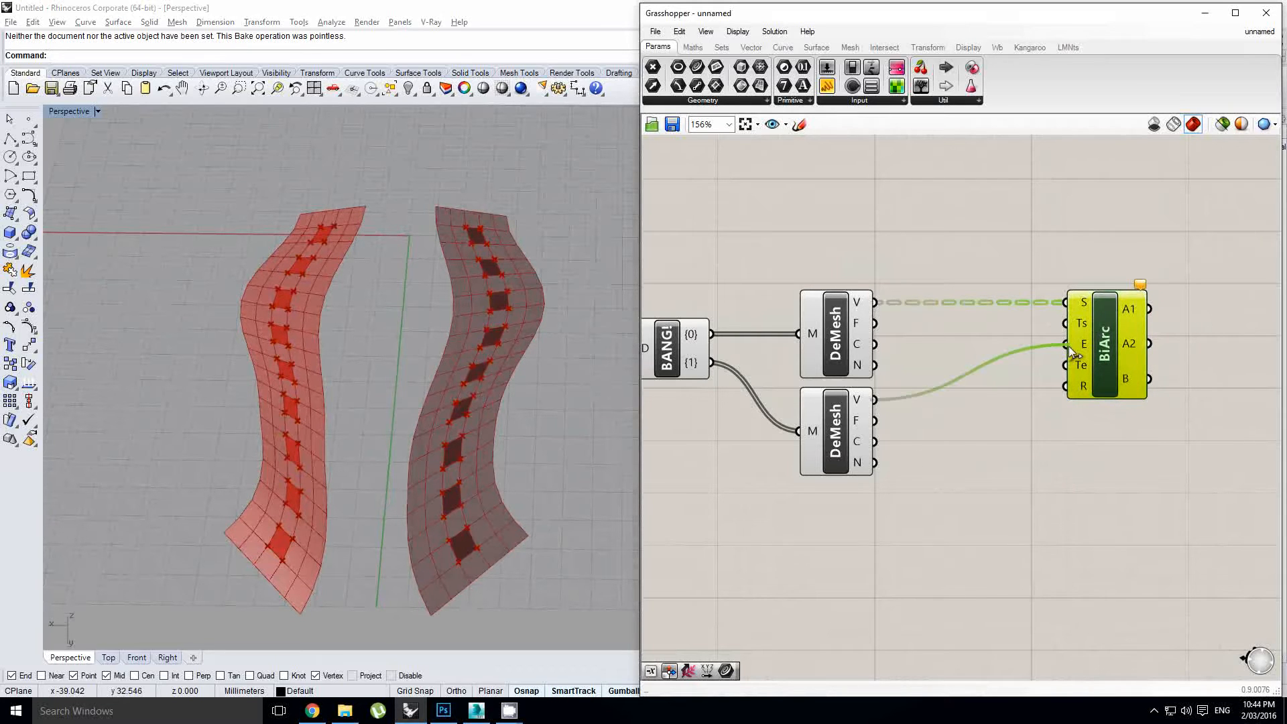
pyautogui.moveTo(348, 402); pyautogui.dragTo(480, 422, button='right')
pyautogui.moveTo(920, 351); pyautogui.dragTo(915, 356, button='right')
pyautogui.click(915, 355)
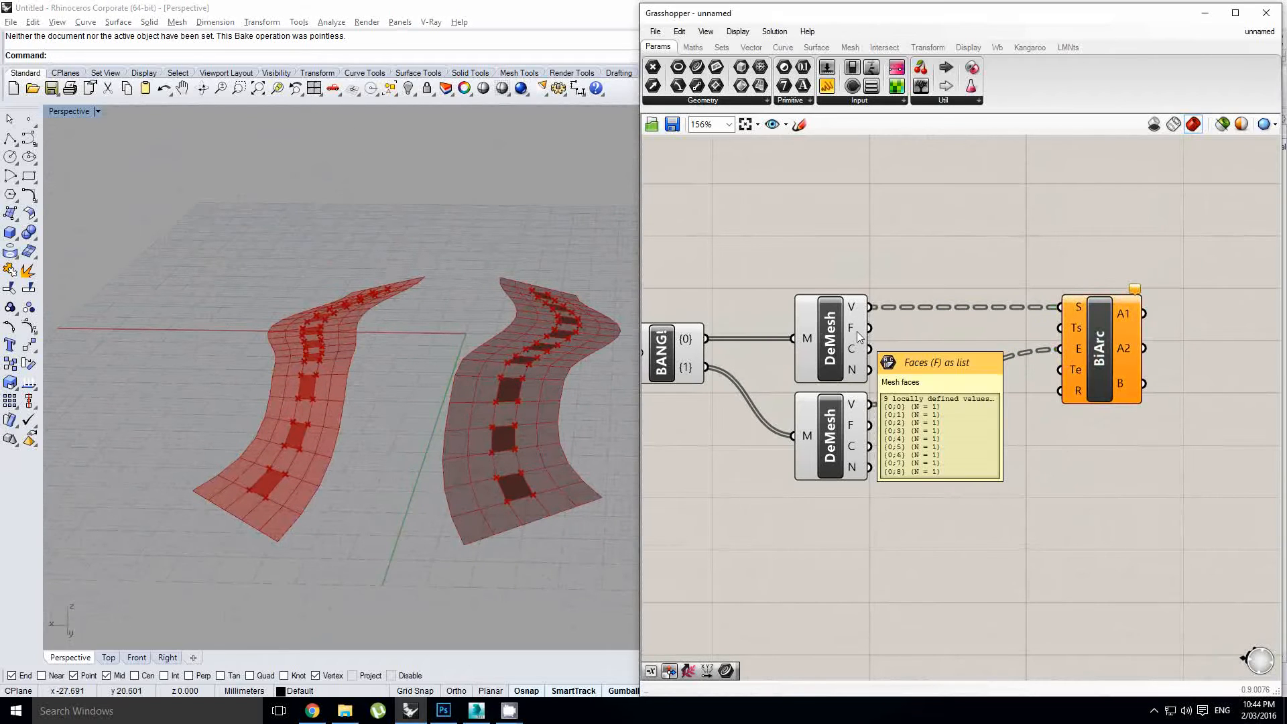
# Connect the upper Deconstruct Mesh normals to BiArc's start tangent and the lower ones to its end tangent, and inspect the arcs.
pyautogui.moveTo(869, 369); pyautogui.dragTo(1062, 328)
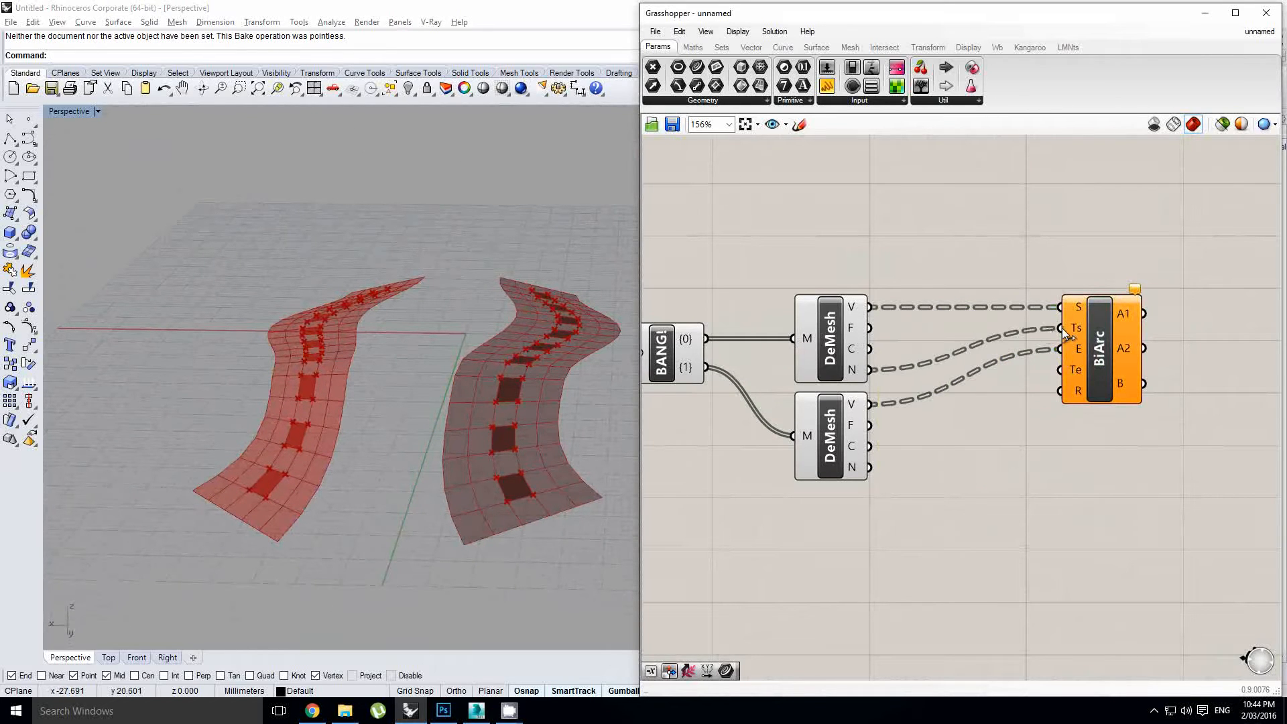
pyautogui.moveTo(869, 467); pyautogui.dragTo(1060, 370)
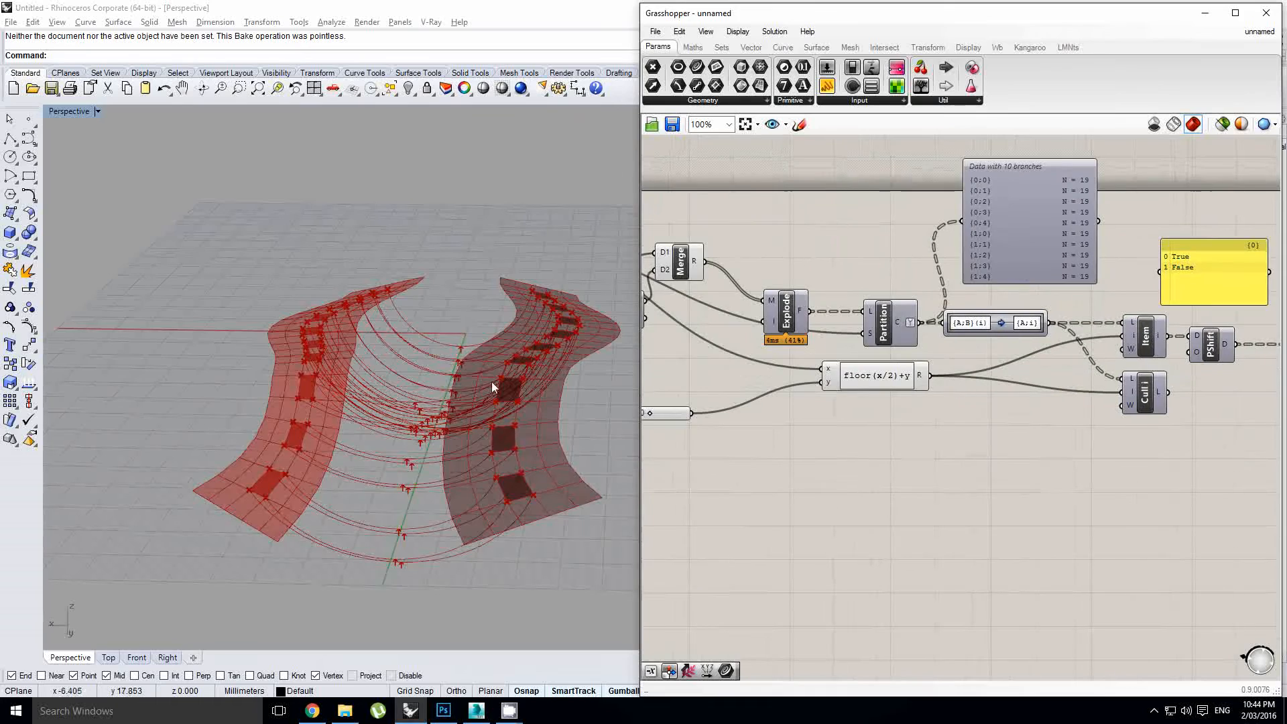
pyautogui.moveTo(492, 381); pyautogui.dragTo(270, 321, button='right')
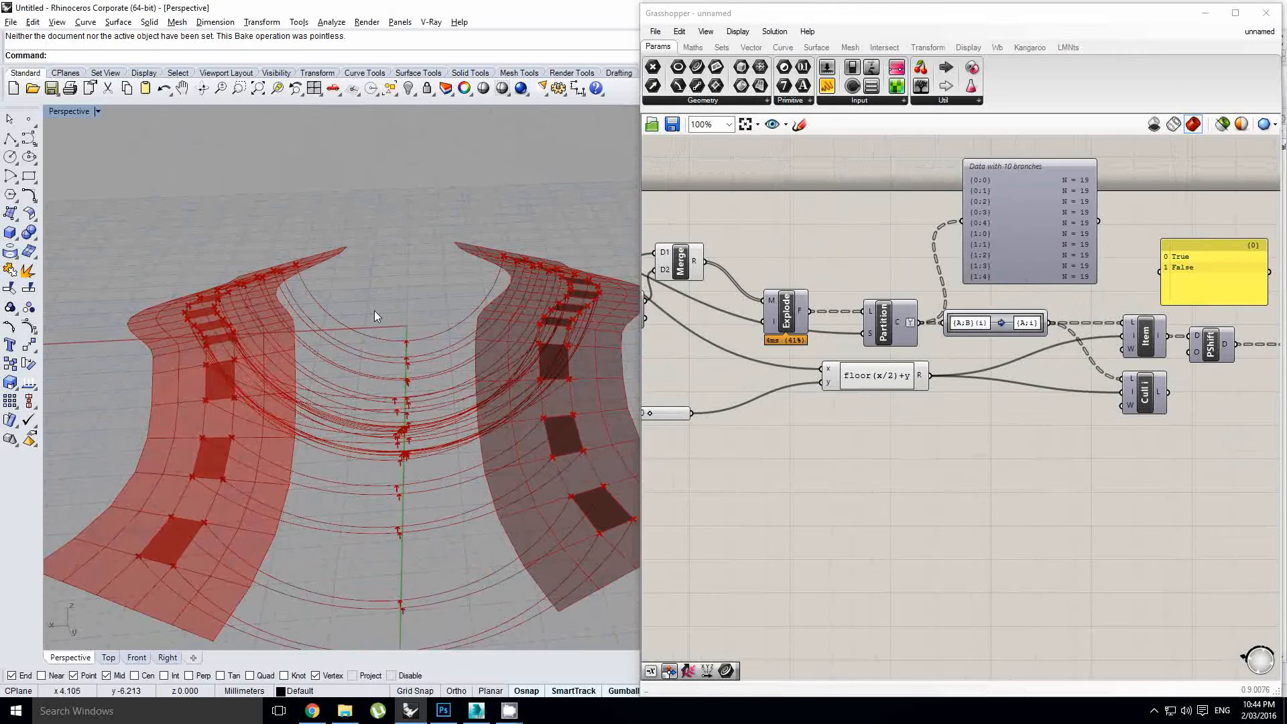
# Try to reverse the lofted surface with a Flip component between Loft and Mesh UV, then remove it and reconnect Loft.
pyautogui.moveTo(706, 395); pyautogui.dragTo(1075, 391, button='right')
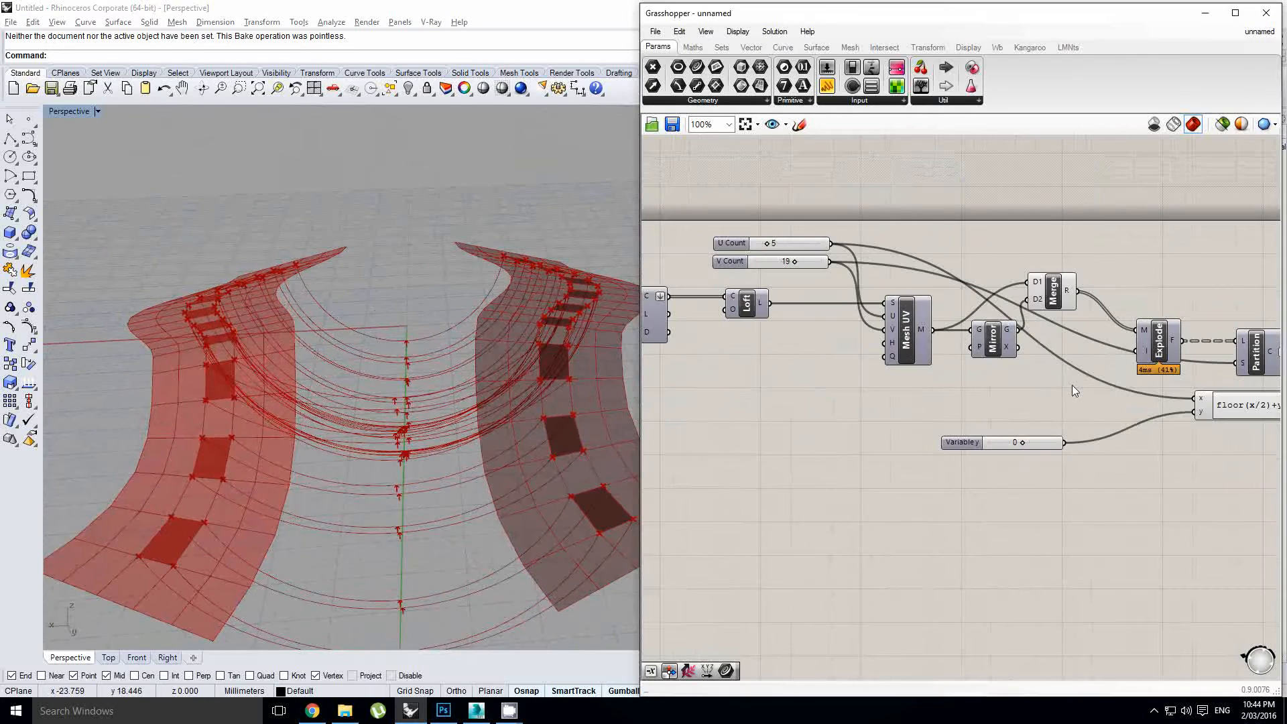
pyautogui.moveTo(836, 356); pyautogui.dragTo(1103, 401, button='right')
pyautogui.click(1024, 344)
pyautogui.scroll(2, 1010, 362)
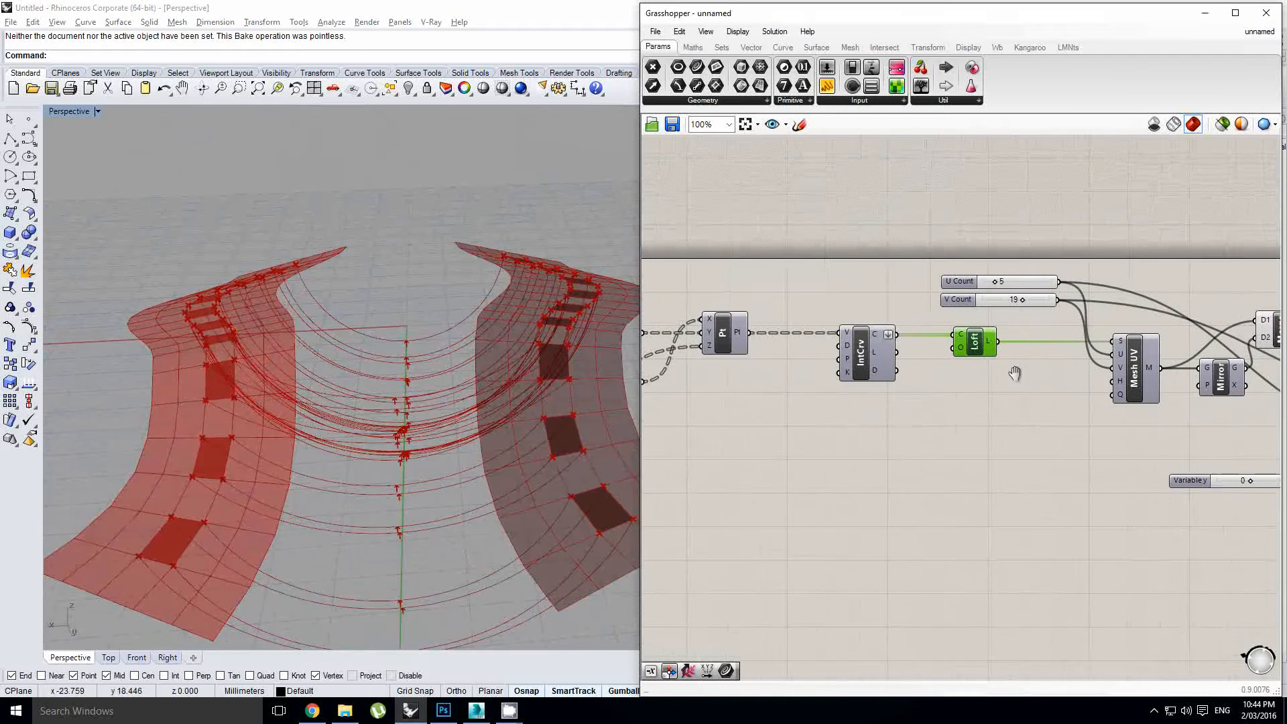
pyautogui.doubleClick(1003, 354)
pyautogui.write('flip')
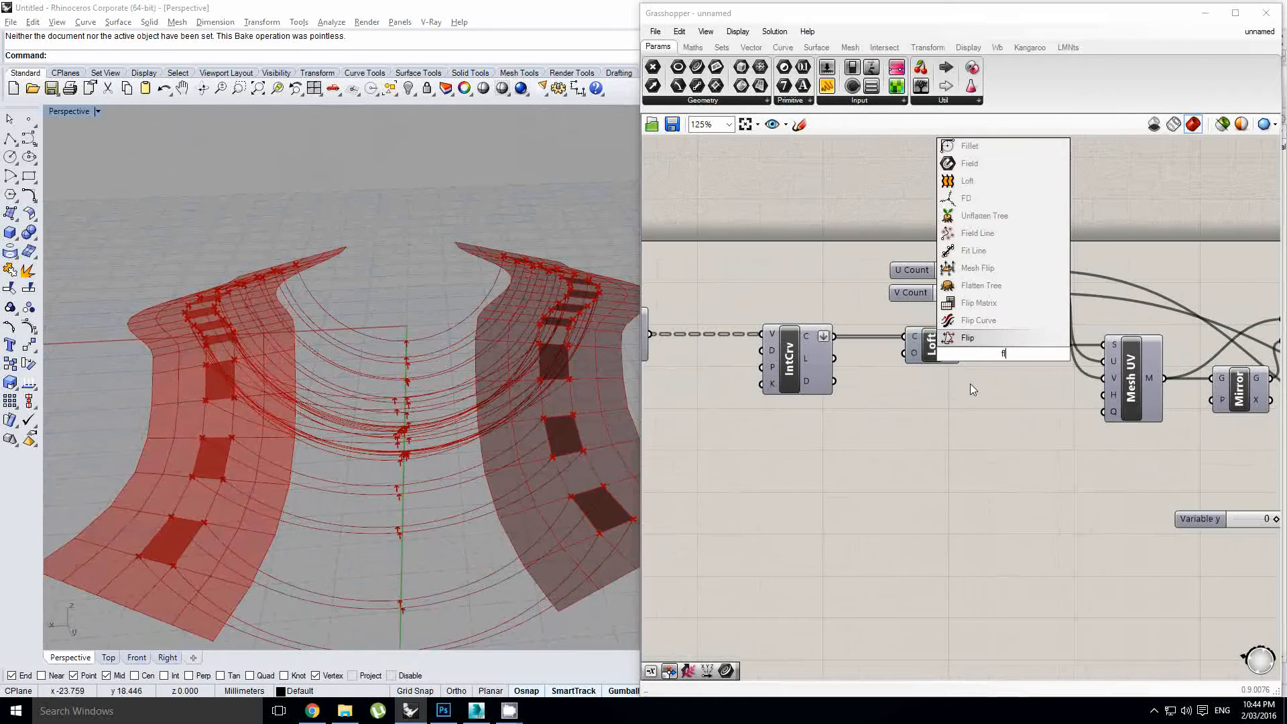
pyautogui.click(993, 340)
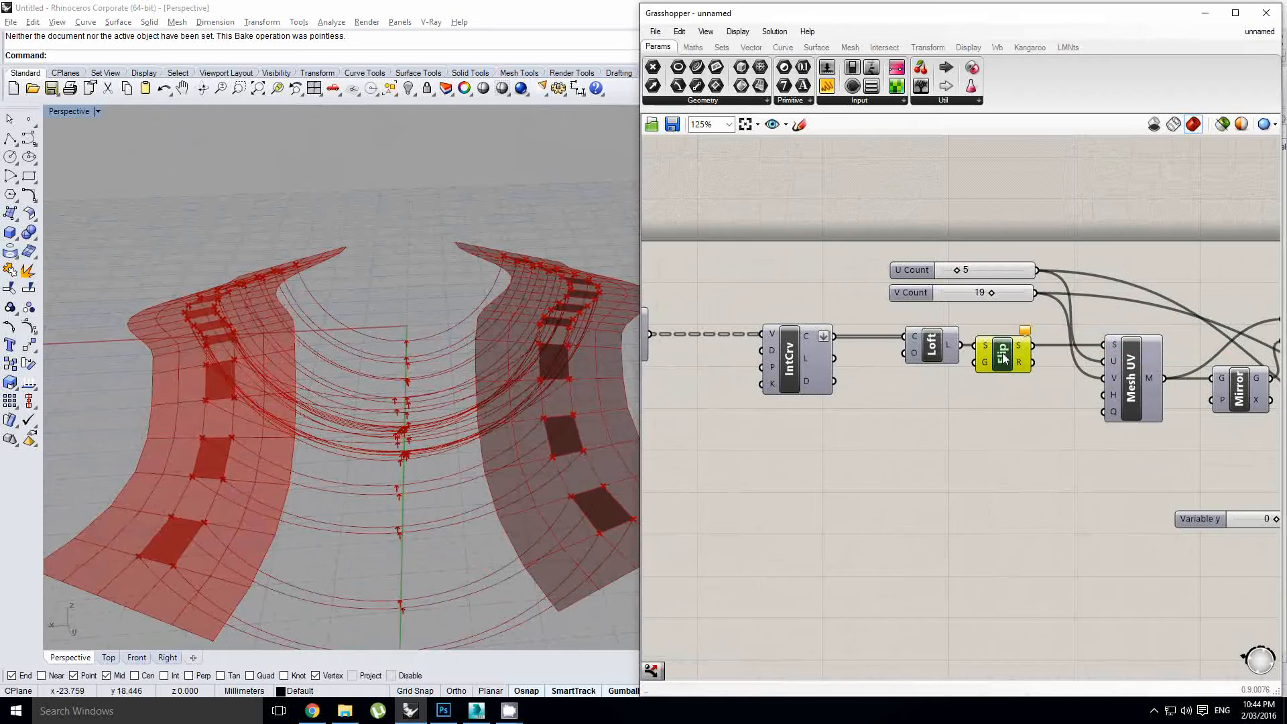
pyautogui.moveTo(989, 350); pyautogui.dragTo(1106, 345)
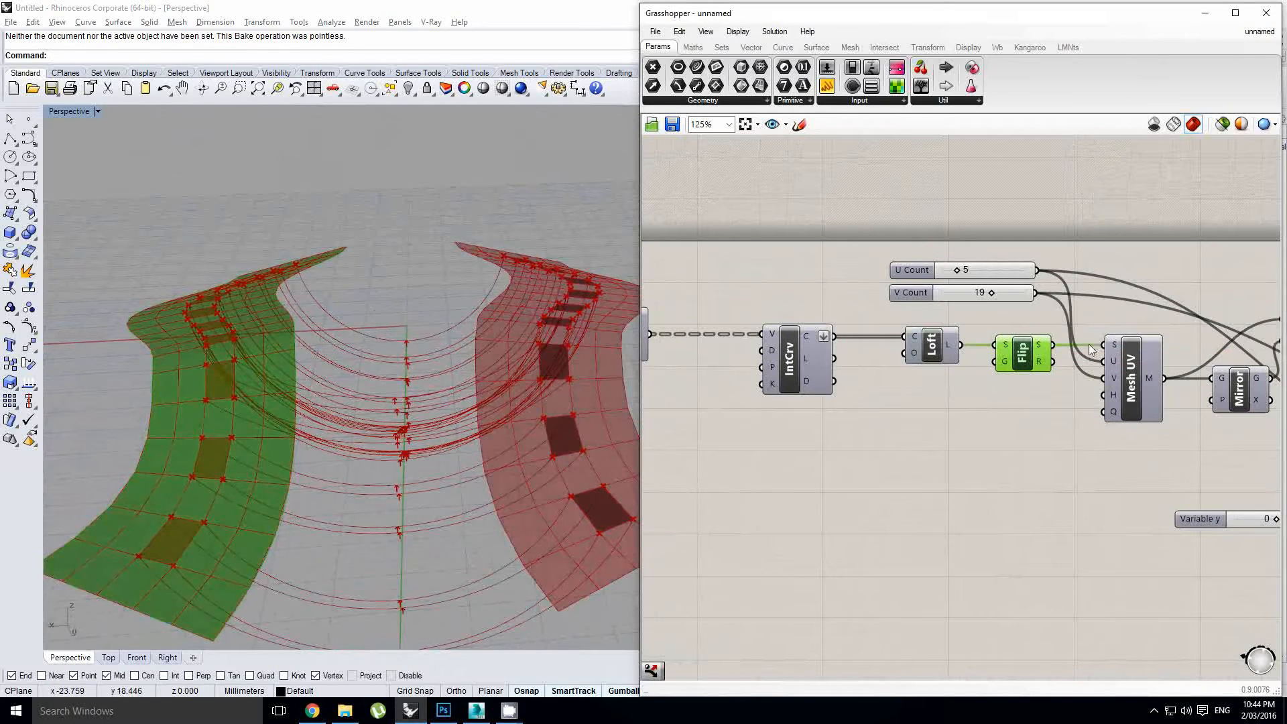
pyautogui.press('Delete')
pyautogui.moveTo(961, 345); pyautogui.dragTo(1082, 362)
# Add a Mesh Flip component between the Mesh UV and Mirror components.
pyautogui.doubleClick(1149, 354)
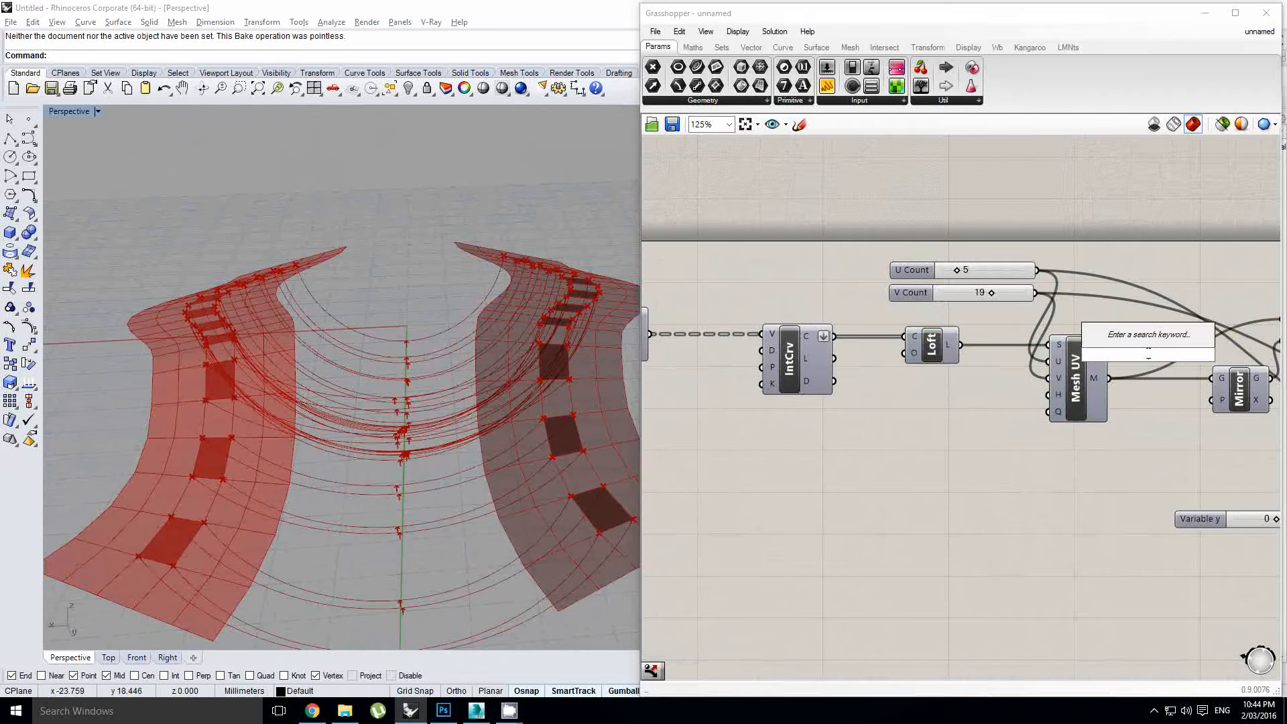
pyautogui.write('mesh')
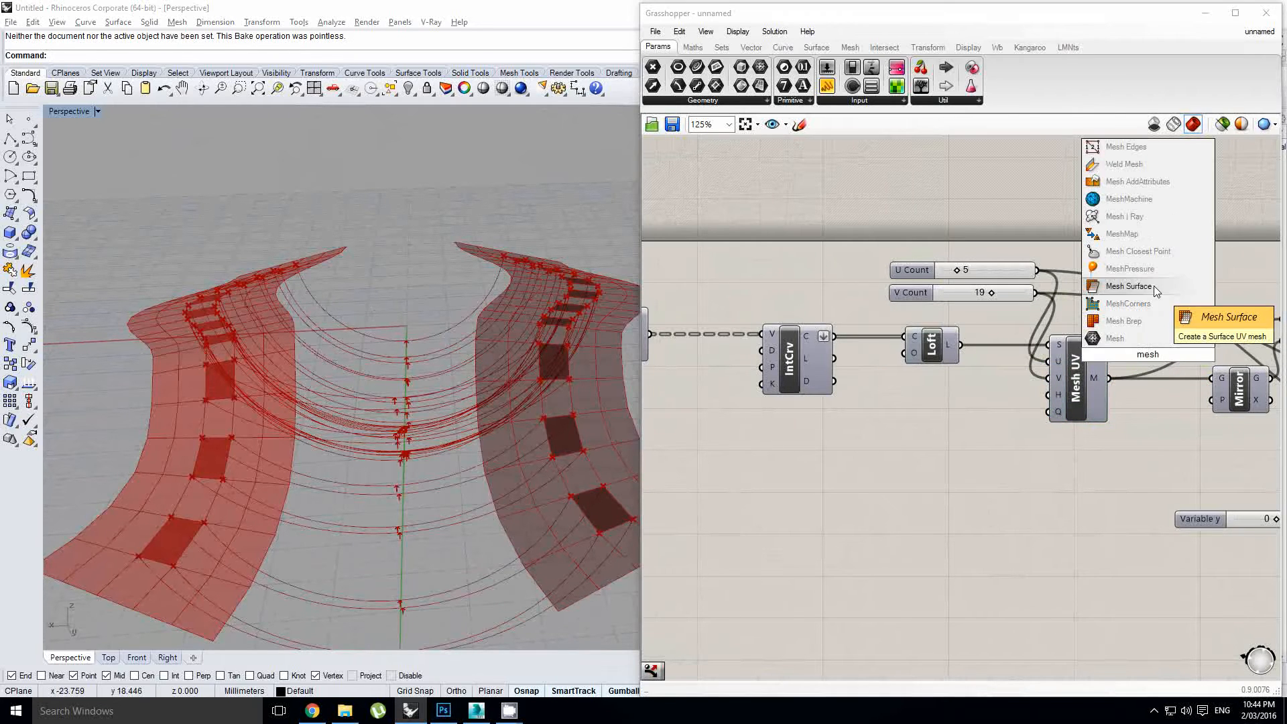
pyautogui.write(' flip')
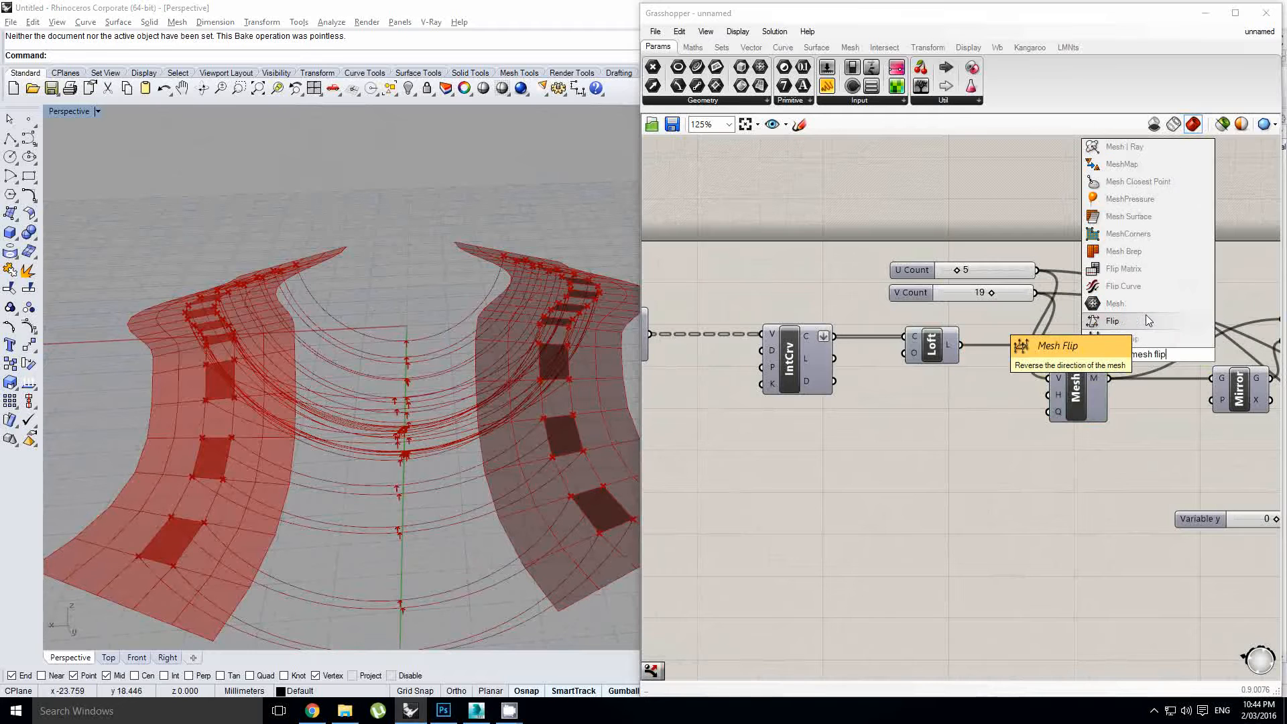
pyautogui.click(1121, 340)
pyautogui.moveTo(1152, 346); pyautogui.dragTo(1058, 350, button='right')
pyautogui.scroll(1, 1046, 356)
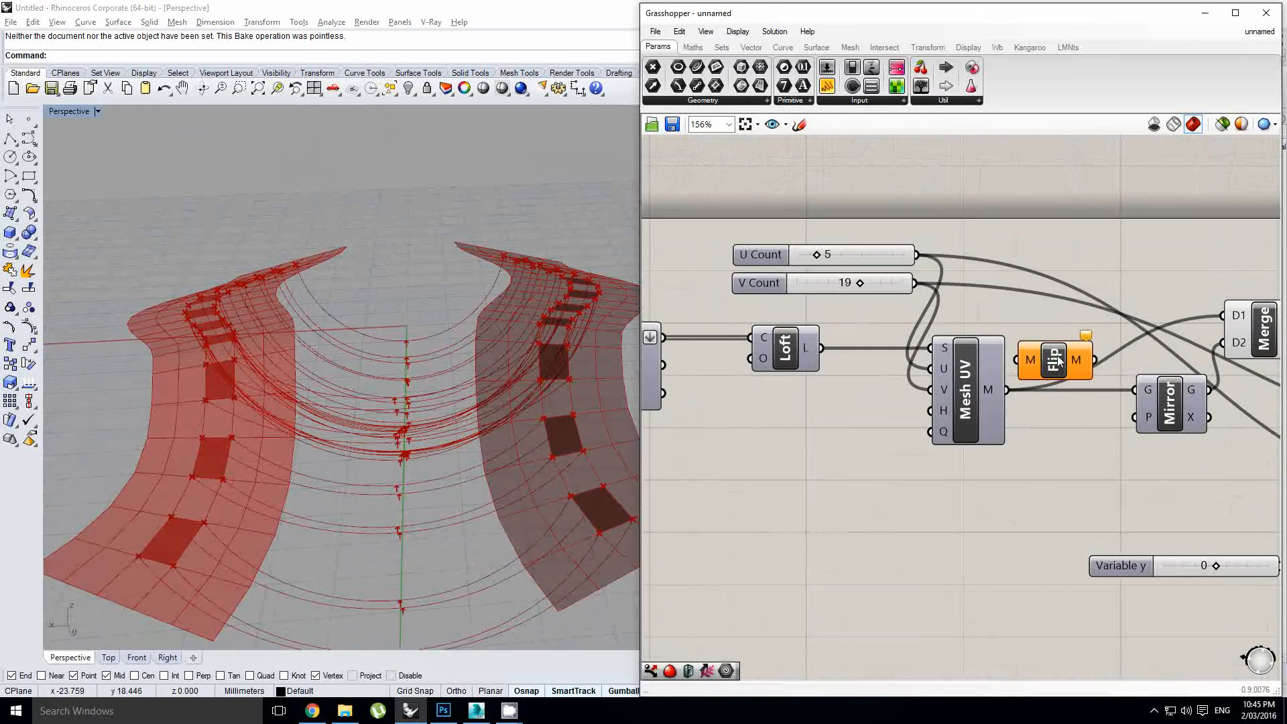
pyautogui.moveTo(1052, 357); pyautogui.dragTo(1075, 355)
pyautogui.scroll(-1, 1093, 326)
pyautogui.moveTo(1093, 323); pyautogui.dragTo(960, 327, button='right')
pyautogui.scroll(2, 960, 330)
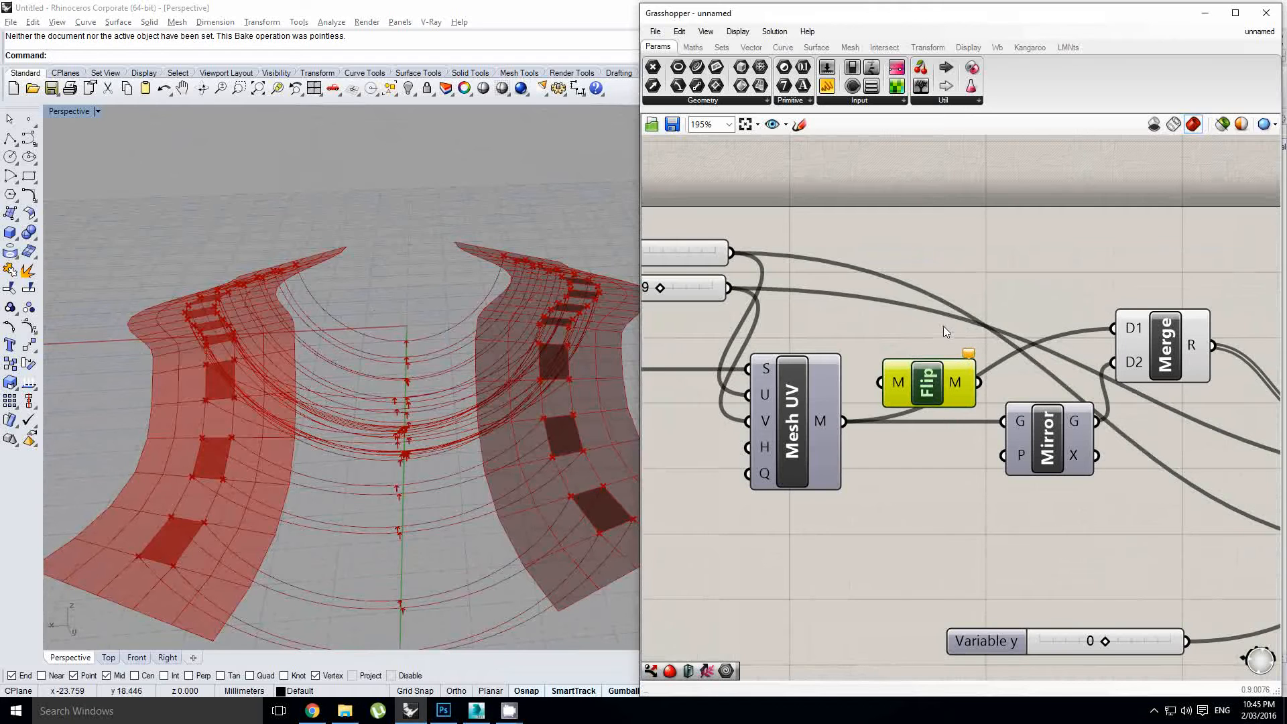
pyautogui.moveTo(931, 318); pyautogui.dragTo(929, 299, button='right')
pyautogui.click(929, 299)
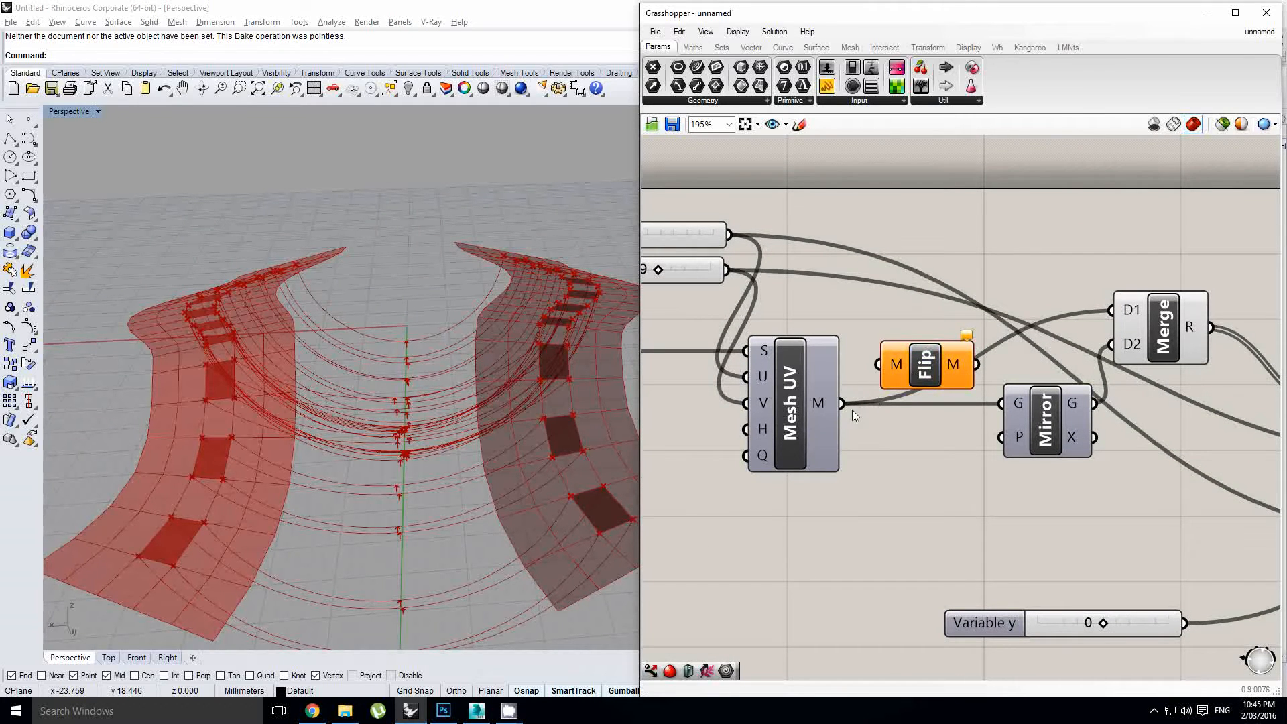
# Try to route the Mesh UV output through Flip into Merge and Mirror, then move those outgoing wires back to Mesh UV.
pyautogui.keyDown('ctrl'); pyautogui.keyDown('shift'); pyautogui.moveTo(843, 403); pyautogui.dragTo(899, 414); pyautogui.keyUp('shift'); pyautogui.keyUp('ctrl')
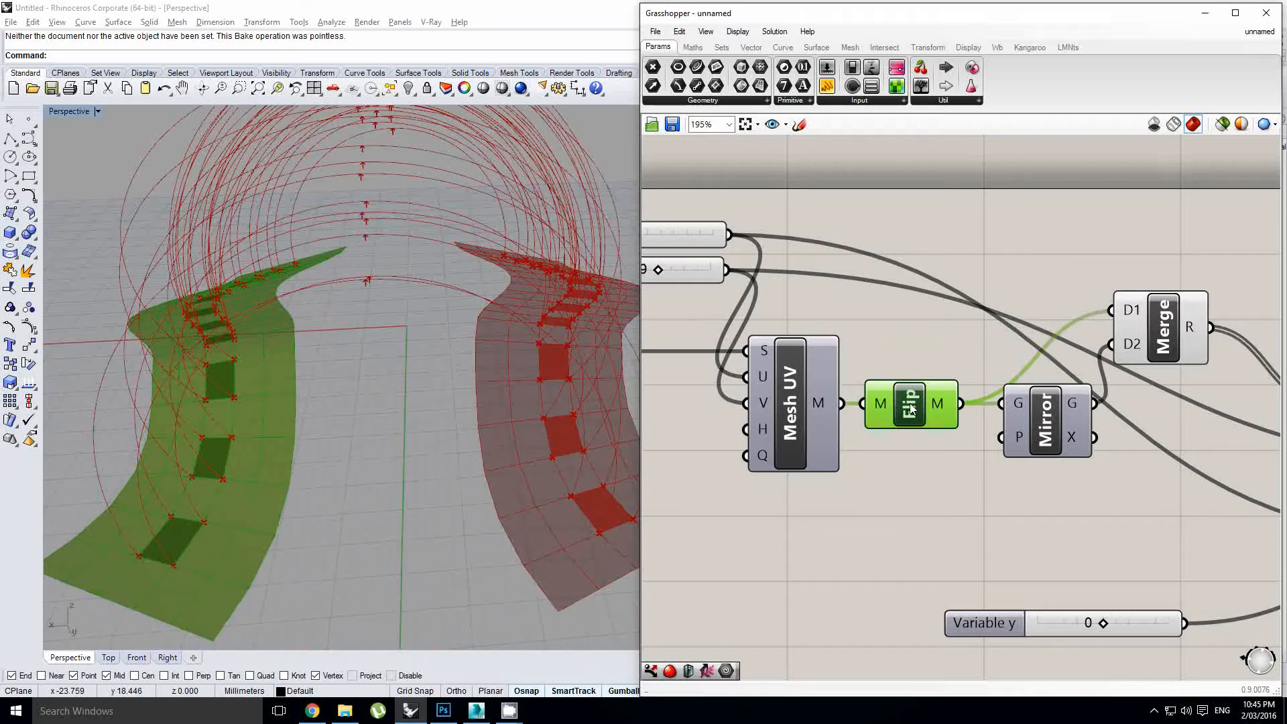
pyautogui.moveTo(962, 405)
pyautogui.keyDown('ctrl'); pyautogui.keyDown('shift'); pyautogui.mouseDown()
pyautogui.moveTo(912, 374)
pyautogui.moveTo(958, 404)
pyautogui.mouseUp(); pyautogui.keyUp('shift'); pyautogui.keyUp('ctrl')
pyautogui.keyDown('ctrl'); pyautogui.keyDown('shift'); pyautogui.moveTo(964, 409); pyautogui.dragTo(837, 404); pyautogui.keyUp('shift'); pyautogui.keyUp('ctrl')
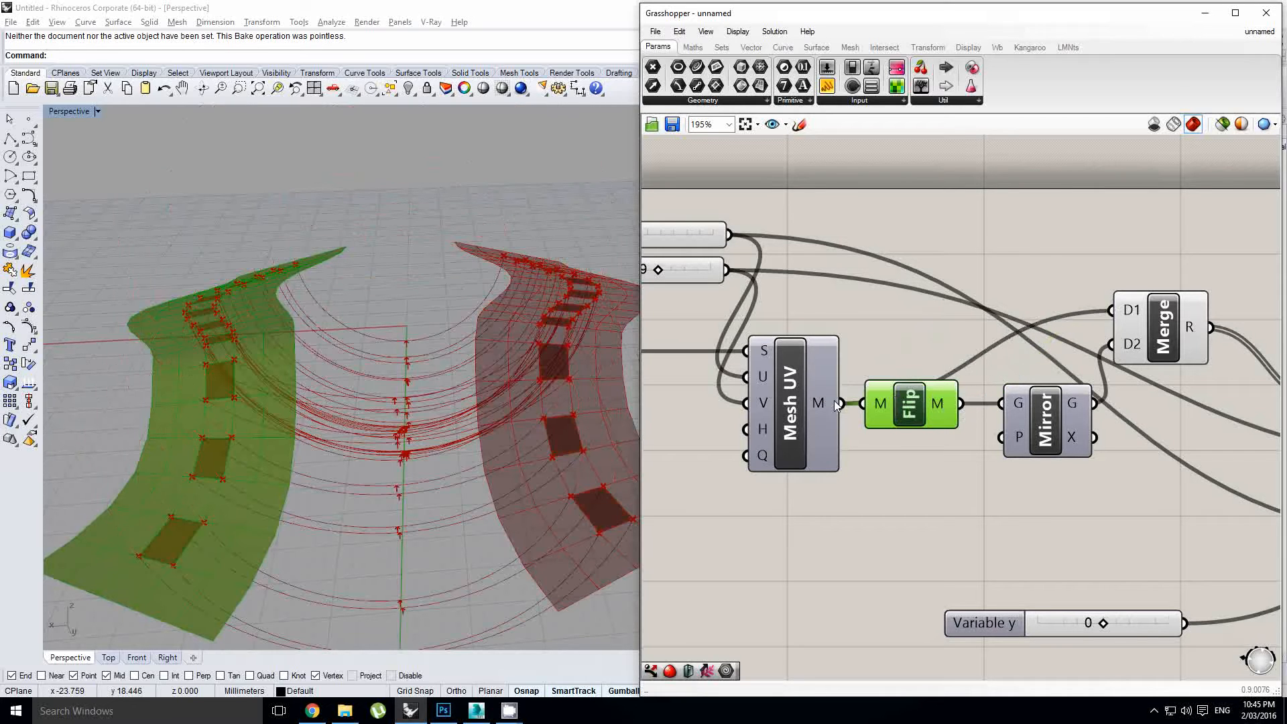
# Add a Negative component for each of the two Deconstruct Mesh components and feed it with that component's normals.
pyautogui.scroll(-5, 896, 405)
pyautogui.scroll(4, 912, 424)
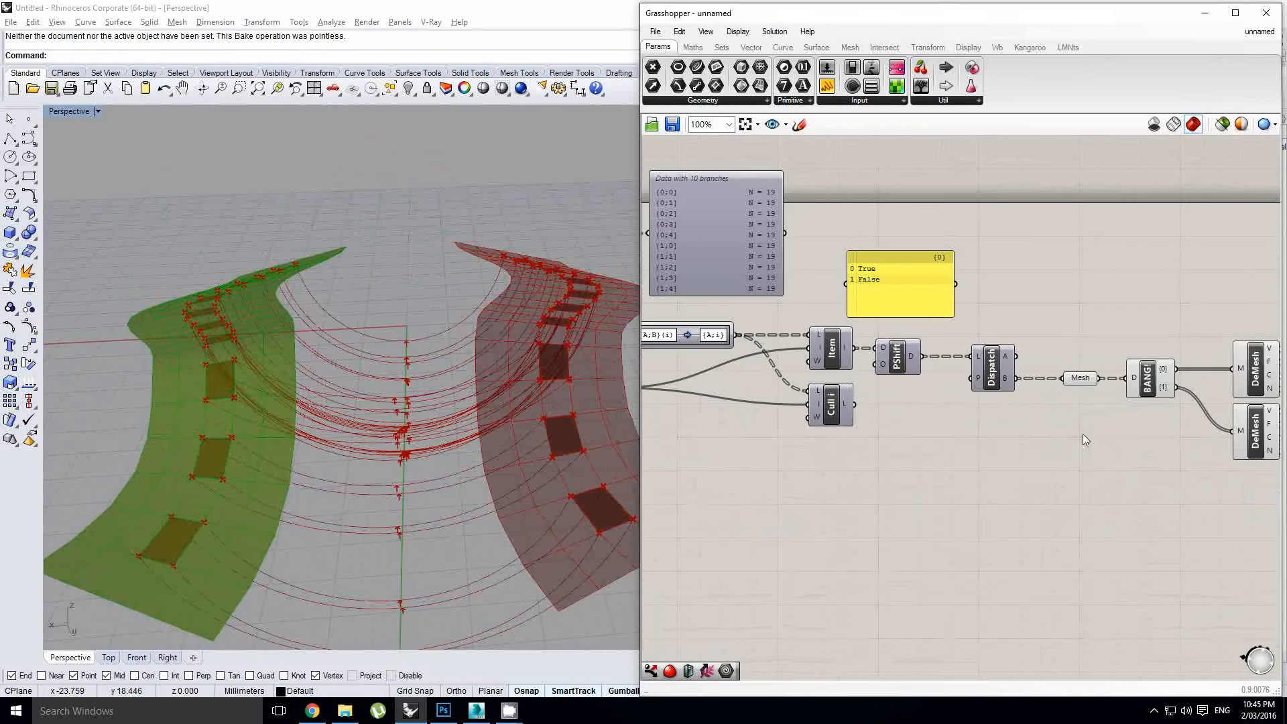
pyautogui.moveTo(1084, 433); pyautogui.dragTo(910, 425, button='right')
pyautogui.scroll(3, 842, 380)
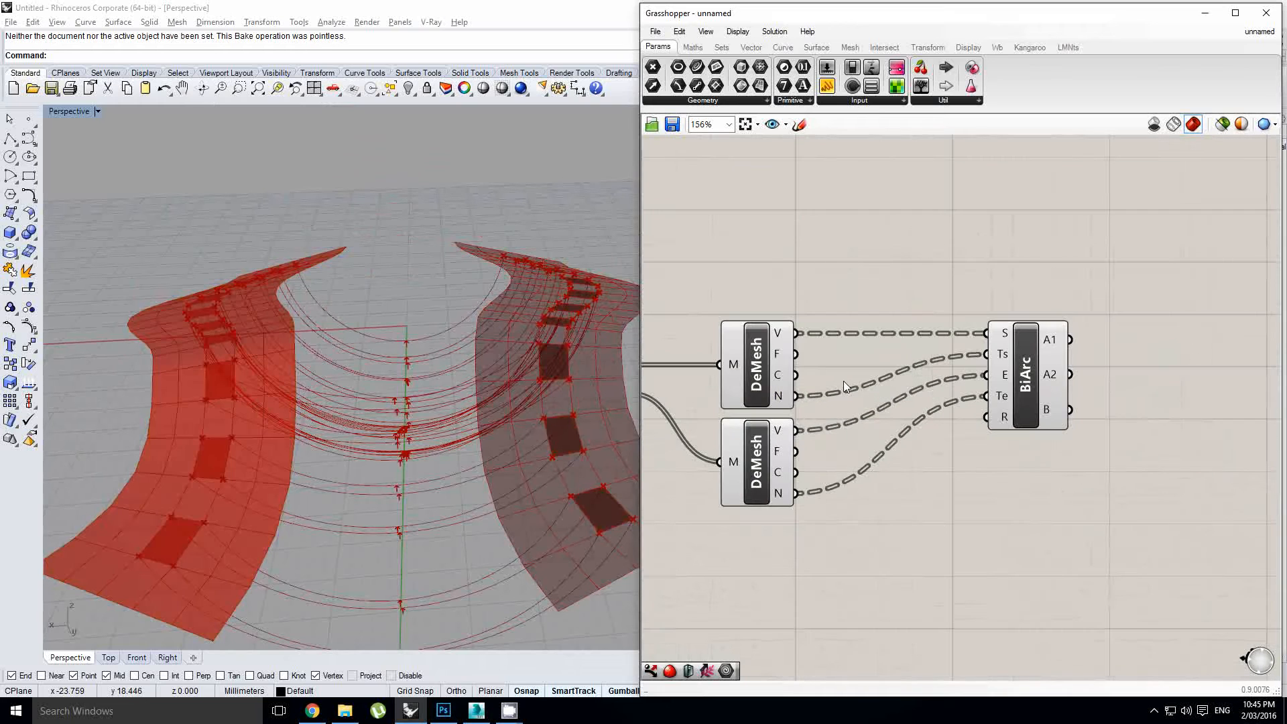
pyautogui.doubleClick(844, 380)
pyautogui.write('neg')
pyautogui.press('Return')
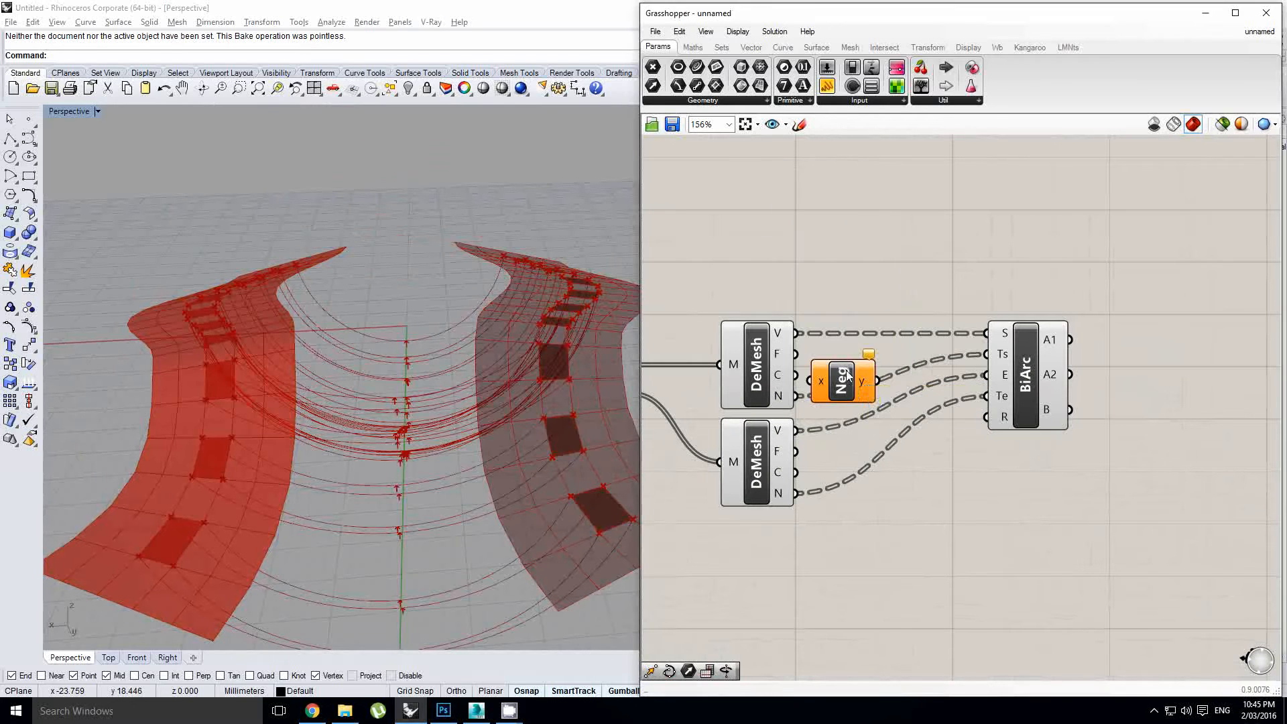
pyautogui.moveTo(815, 394); pyautogui.dragTo(845, 504)
# Connect the upper Negative result to BiArc's start tangent and the lower one to its end tangent.
pyautogui.moveTo(907, 396); pyautogui.dragTo(986, 376)
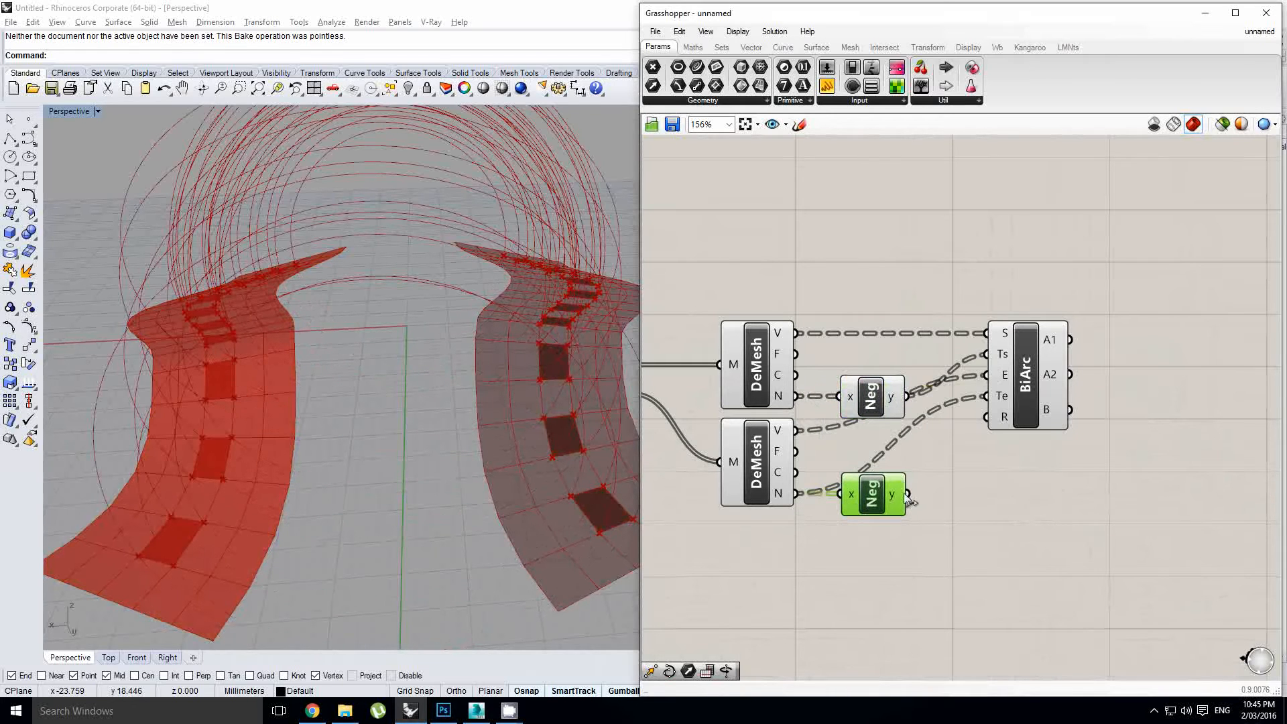
pyautogui.moveTo(909, 497); pyautogui.dragTo(984, 396)
pyautogui.moveTo(402, 288); pyautogui.dragTo(448, 338, button='right')
# Move the mesh Flip component out of the main chain to the empty canvas below the Variable y slider.
pyautogui.click(913, 410)
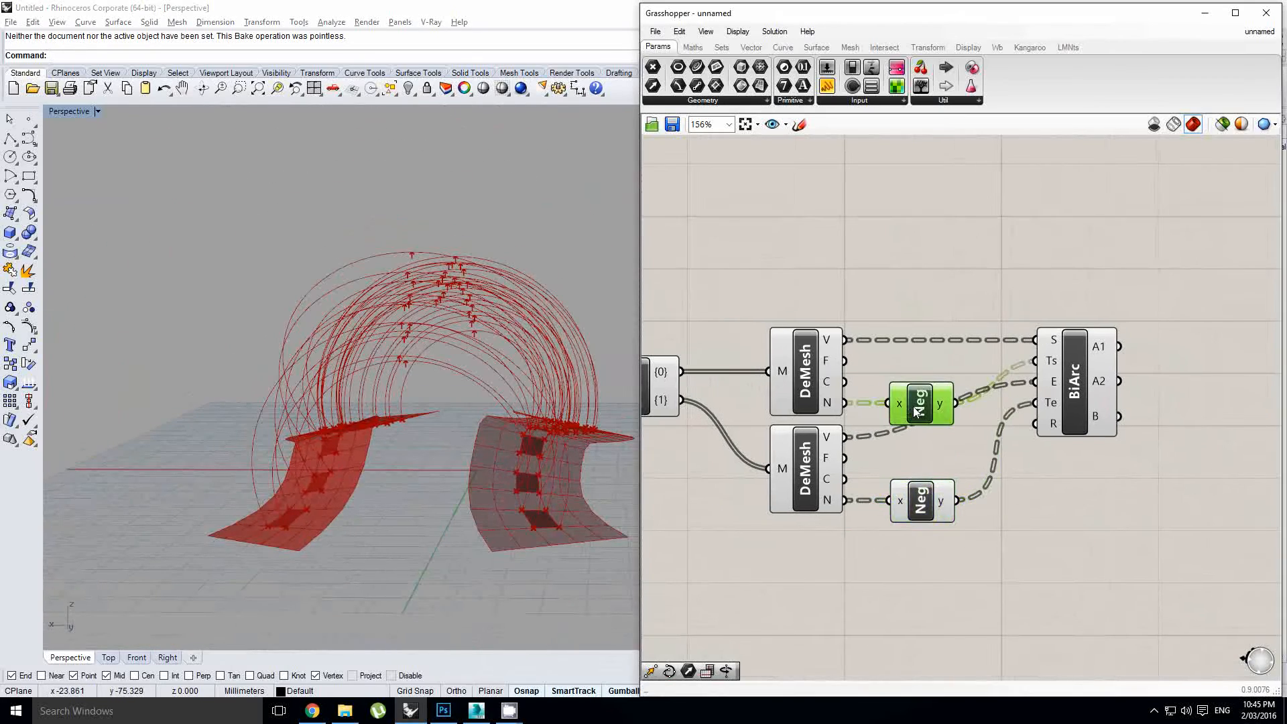
pyautogui.moveTo(748, 396); pyautogui.dragTo(1005, 374, button='right')
pyautogui.scroll(-2, 1005, 374)
pyautogui.moveTo(877, 403); pyautogui.dragTo(1073, 420, button='right')
pyautogui.scroll(-2, 1073, 420)
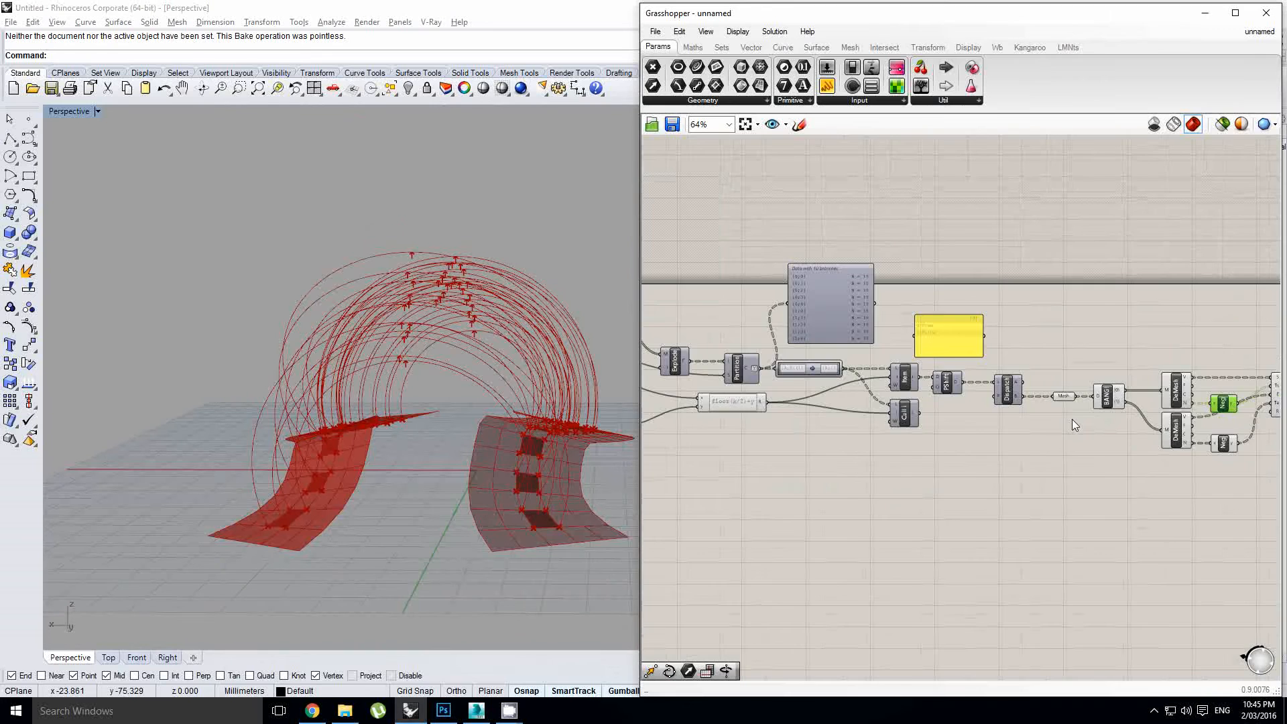
pyautogui.moveTo(778, 395); pyautogui.dragTo(883, 409, button='right')
pyautogui.scroll(1, 883, 409)
pyautogui.scroll(1, 907, 405)
pyautogui.moveTo(694, 376); pyautogui.dragTo(1009, 404, button='right')
pyautogui.scroll(1, 865, 404)
pyautogui.moveTo(862, 402); pyautogui.dragTo(960, 517)
pyautogui.scroll(-3, 874, 349)
pyautogui.scroll(2, 952, 515)
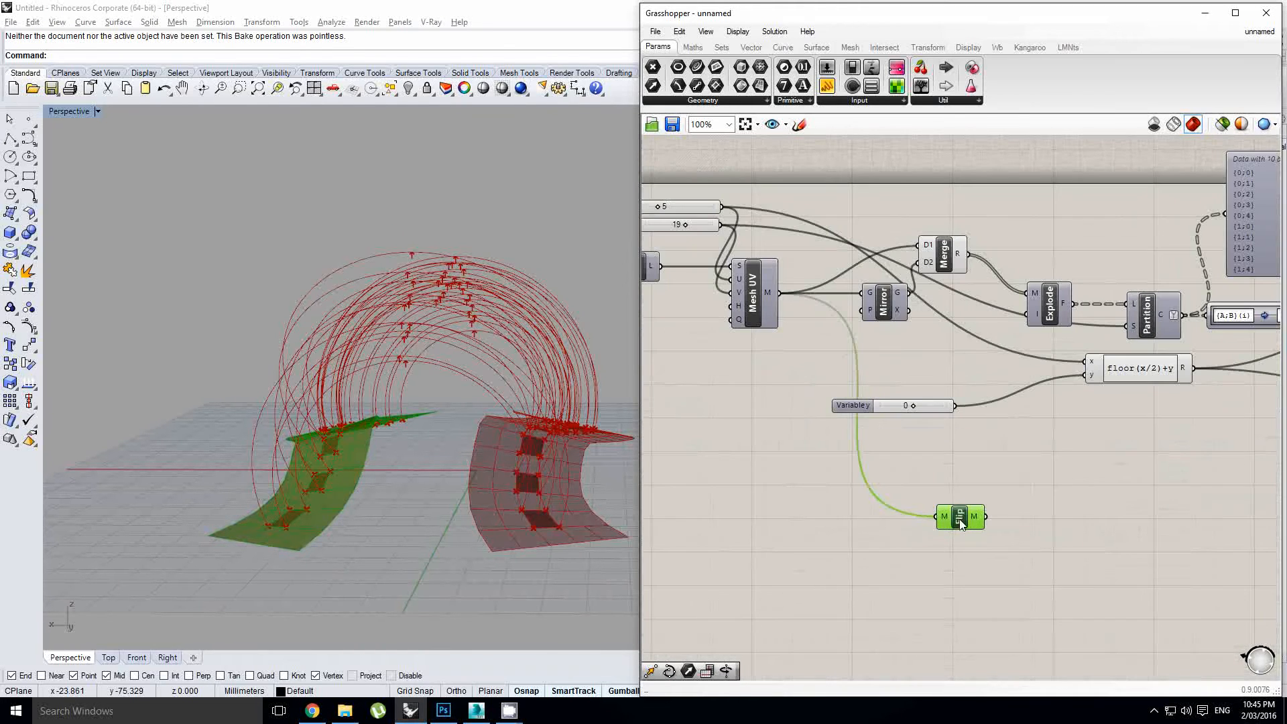
# Delete the mesh Flip component and undo the deletion.
pyautogui.press('Delete')
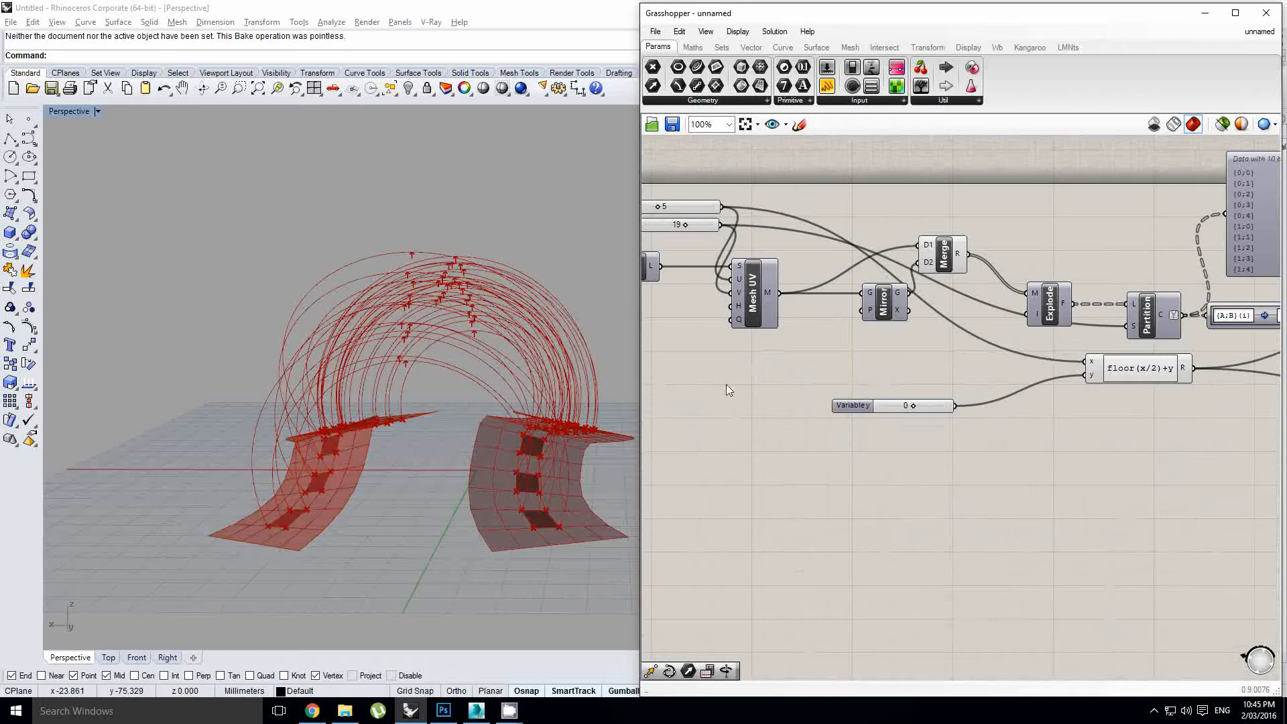
pyautogui.moveTo(839, 359); pyautogui.dragTo(856, 379, button='right')
pyautogui.click(832, 381)
pyautogui.hotkey('ctrl', 'z')
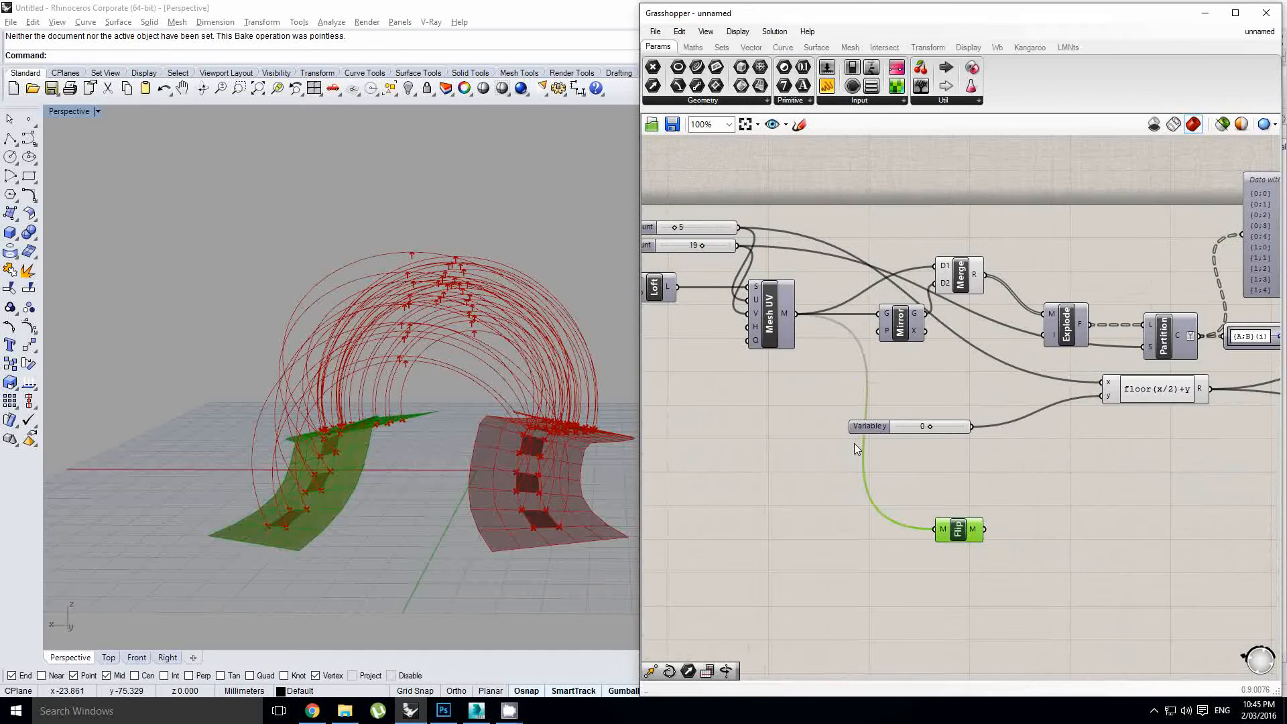
# Reposition the mesh Flip component below the Variable y slider and turn off its preview.
pyautogui.moveTo(952, 522); pyautogui.dragTo(882, 510)
pyautogui.click(883, 364)
pyautogui.moveTo(384, 420); pyautogui.dragTo(425, 342, button='right')
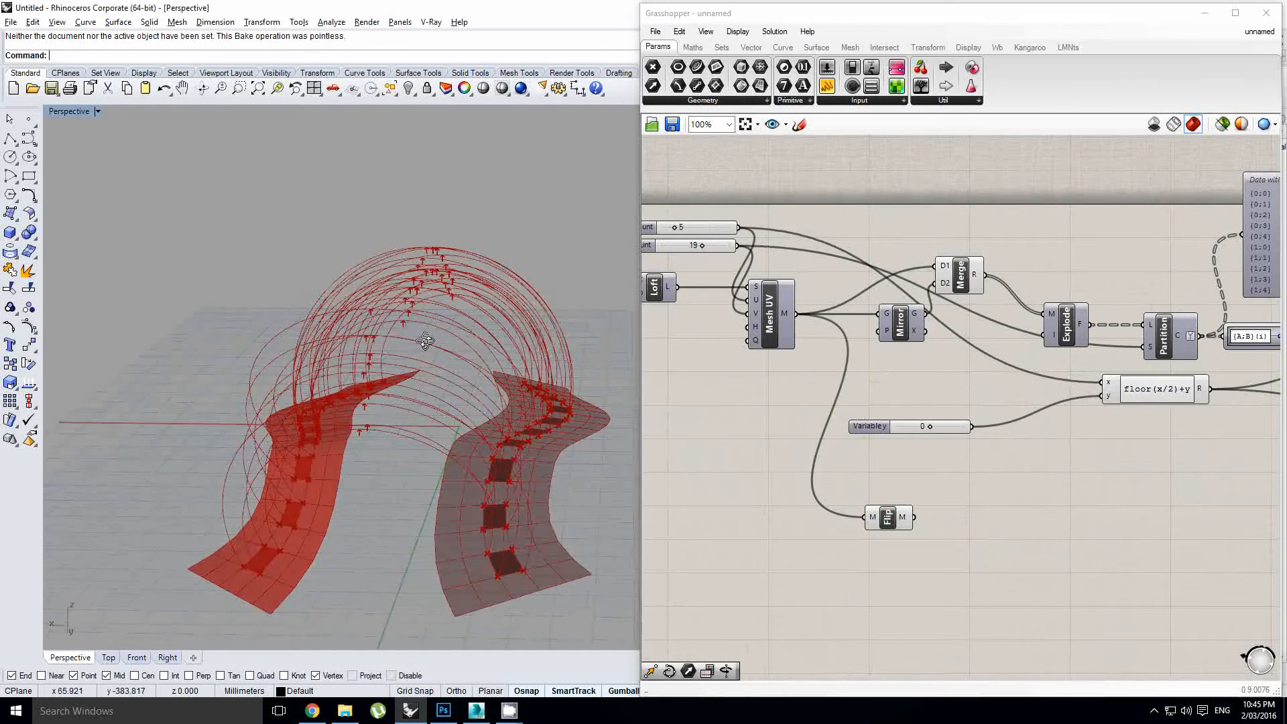
pyautogui.scroll(-3, 425, 342)
pyautogui.click(889, 518)
pyautogui.middleClick(893, 520)
pyautogui.click(931, 486)
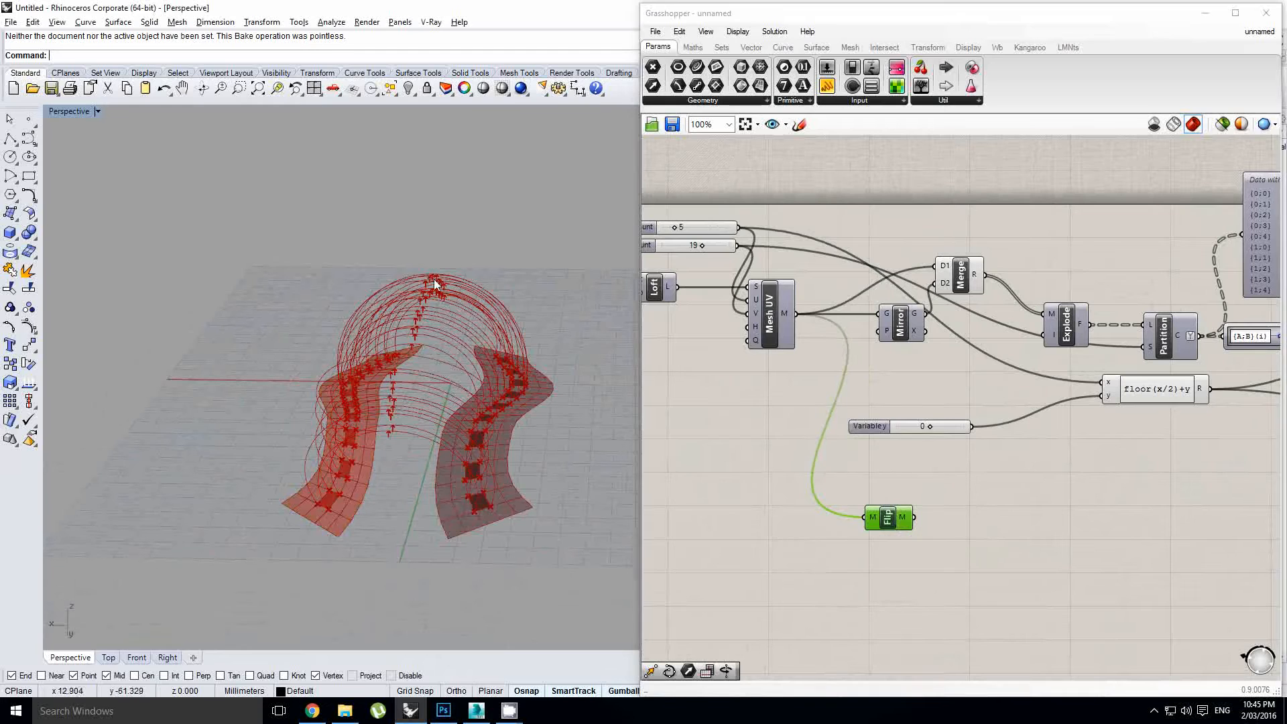
# Highlight the BiArc output and examine the arcs between the two mirrored strips from several angles.
pyautogui.scroll(4, 460, 357)
pyautogui.moveTo(459, 357); pyautogui.dragTo(503, 362, button='right')
pyautogui.scroll(-1, 1075, 419)
pyautogui.moveTo(1076, 419); pyautogui.dragTo(824, 429, button='right')
pyautogui.scroll(-1, 1014, 461)
pyautogui.moveTo(1013, 461); pyautogui.dragTo(752, 437, button='right')
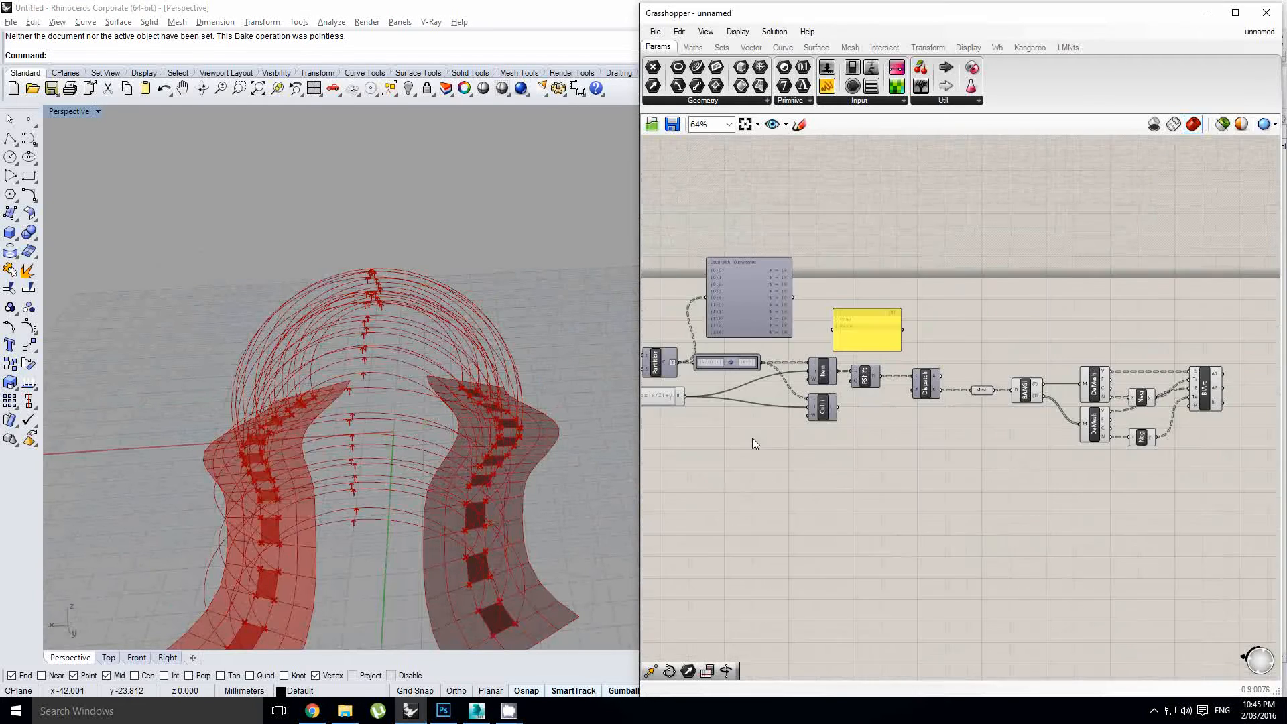
pyautogui.moveTo(1132, 418); pyautogui.dragTo(881, 411, button='right')
pyautogui.scroll(2, 881, 412)
pyautogui.click(984, 381)
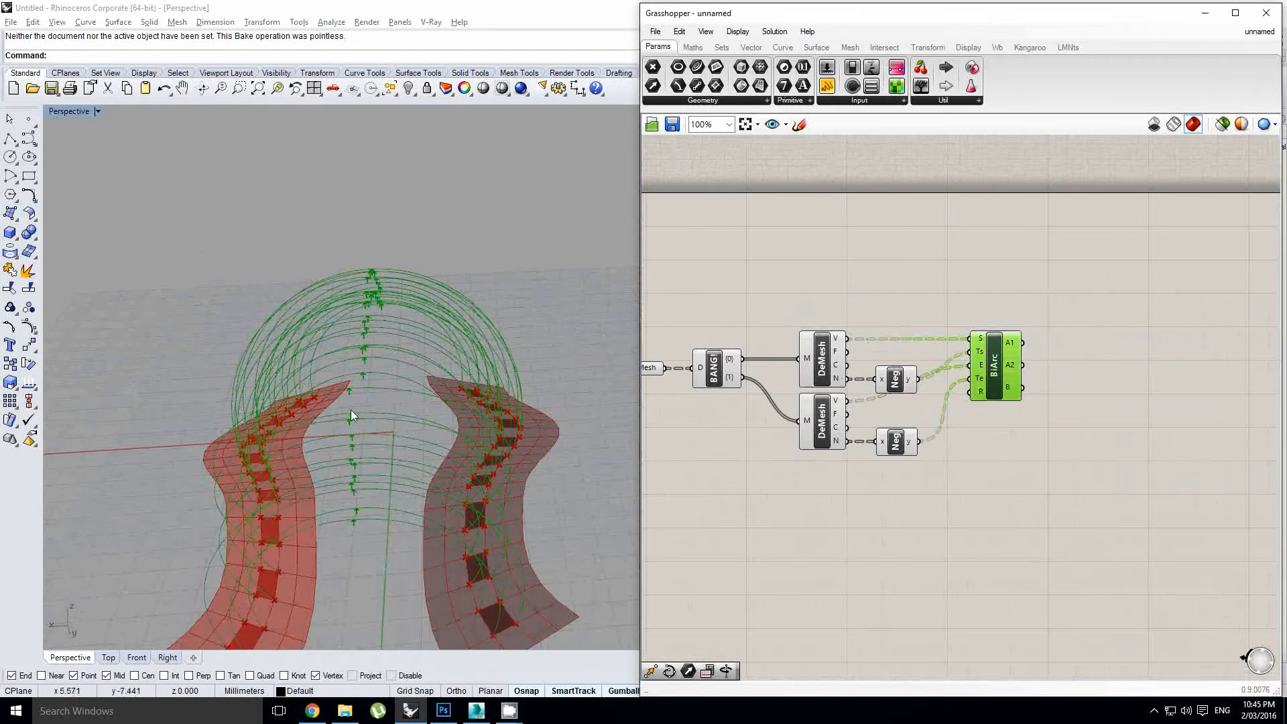
pyautogui.moveTo(352, 409); pyautogui.dragTo(520, 339, button='right')
pyautogui.scroll(4, 477, 356)
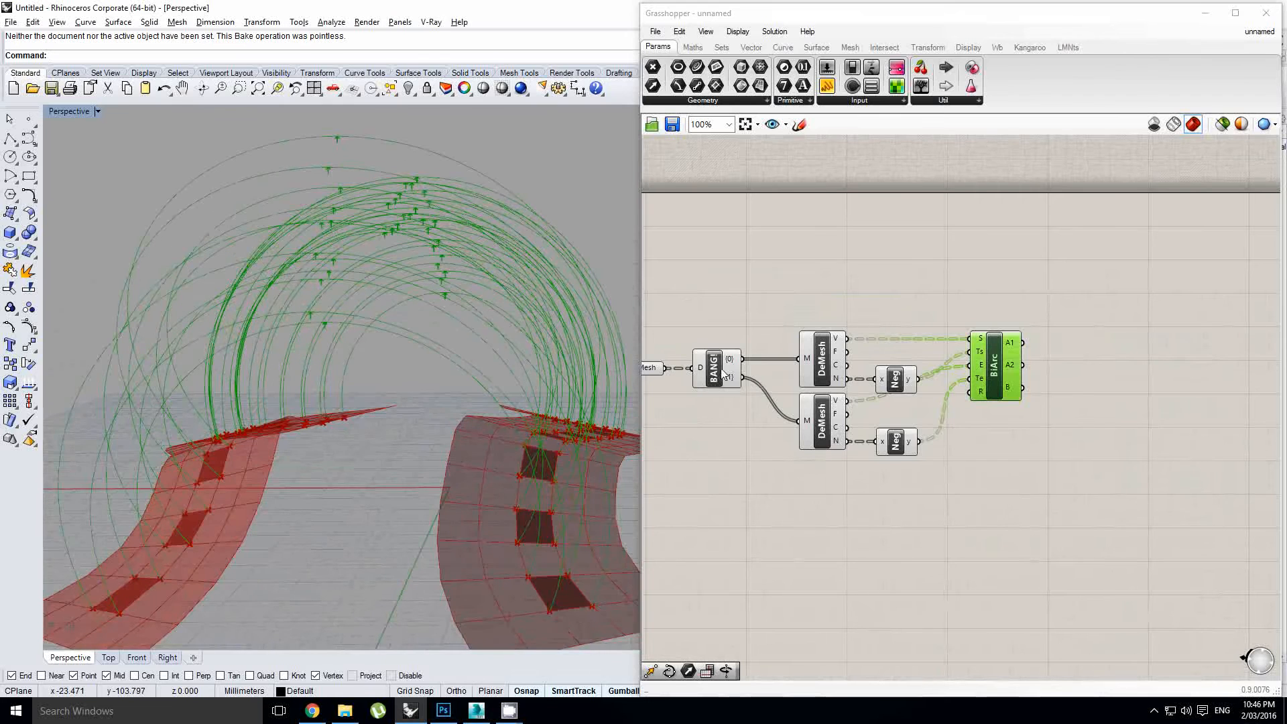
# Turn off the preview of the BANG! component, both Deconstruct Mesh components and both Negative components.
pyautogui.moveTo(946, 504); pyautogui.dragTo(707, 309)
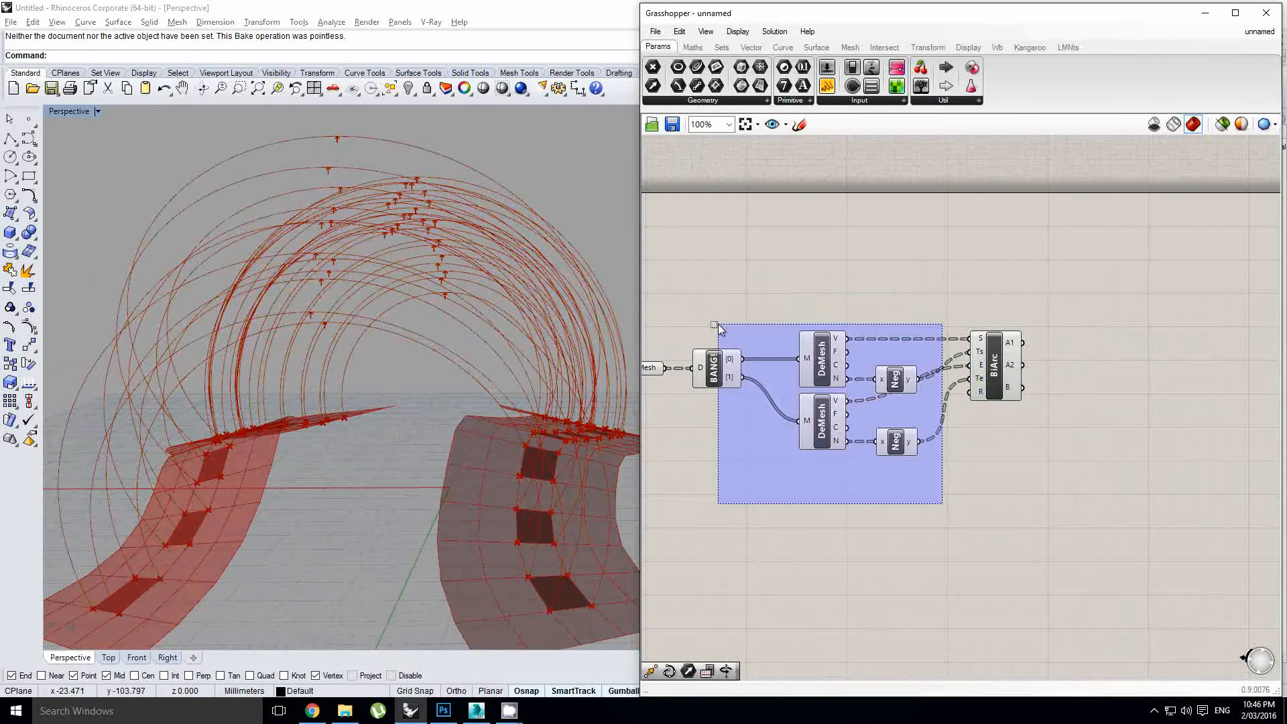
pyautogui.moveTo(751, 276); pyautogui.dragTo(943, 290, button='right')
pyautogui.click(838, 378)
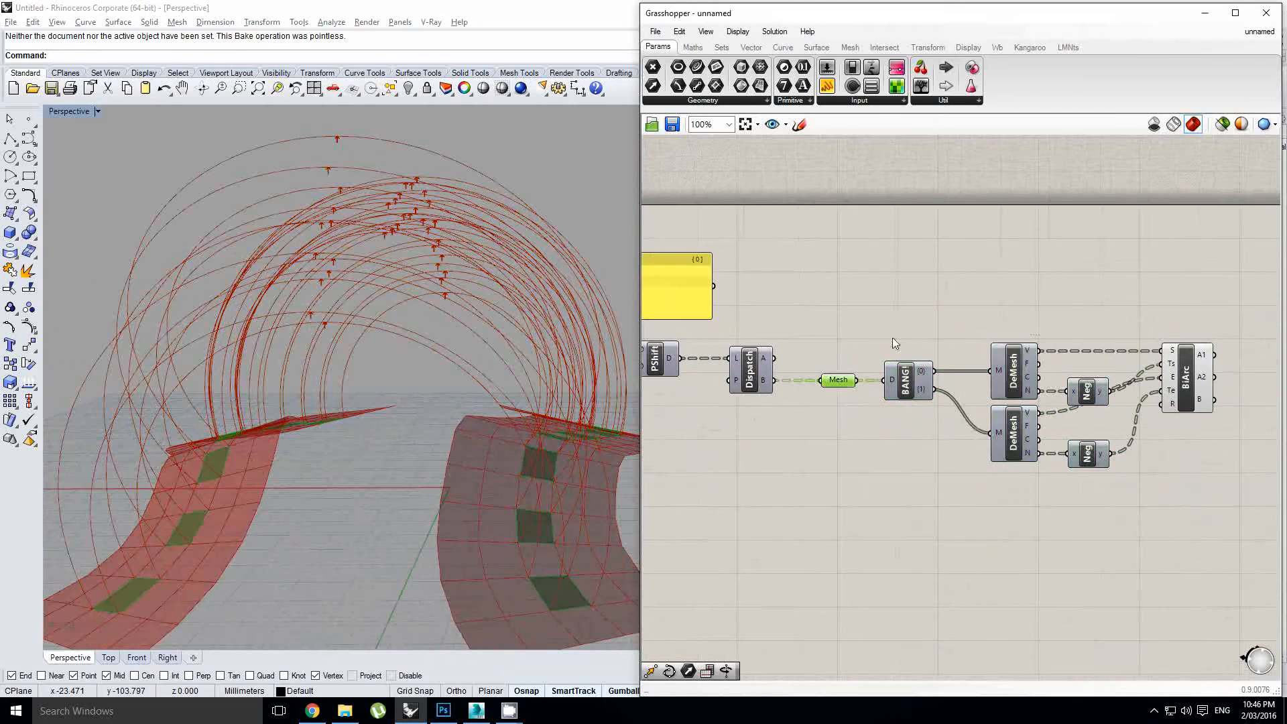
pyautogui.click(892, 337)
pyautogui.moveTo(1009, 334); pyautogui.dragTo(862, 342, button='right')
pyautogui.moveTo(1075, 373); pyautogui.dragTo(971, 378, button='right')
pyautogui.click(944, 392)
pyautogui.moveTo(483, 284); pyautogui.dragTo(426, 339, button='right')
pyautogui.scroll(-3, 457, 290)
pyautogui.scroll(1, 1030, 387)
# Add a curve Explode component after BiArc and connect BiArc's resulting curve output to its curve input.
pyautogui.doubleClick(1145, 393)
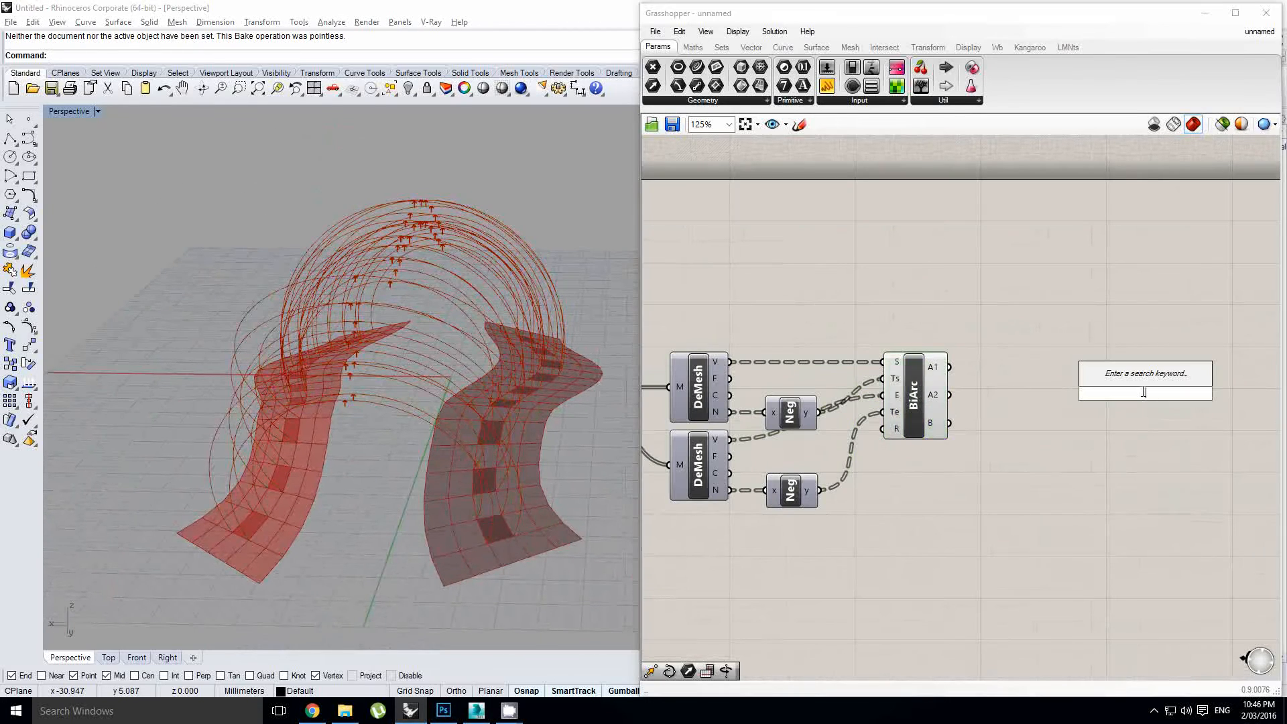
pyautogui.write('expl')
pyautogui.click(1117, 377)
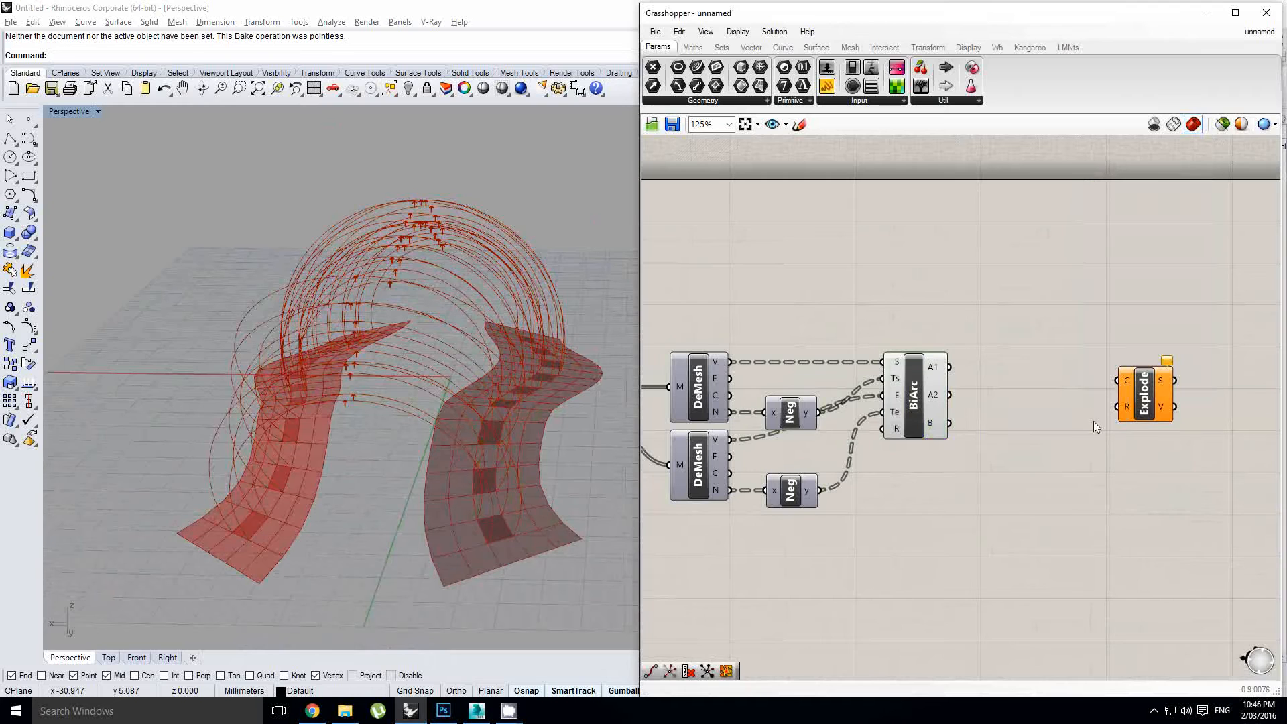
pyautogui.moveTo(1116, 405); pyautogui.dragTo(1059, 401)
pyautogui.moveTo(1089, 408); pyautogui.dragTo(1066, 431)
pyautogui.moveTo(1066, 430); pyautogui.dragTo(997, 416, button='right')
pyautogui.click(1005, 383)
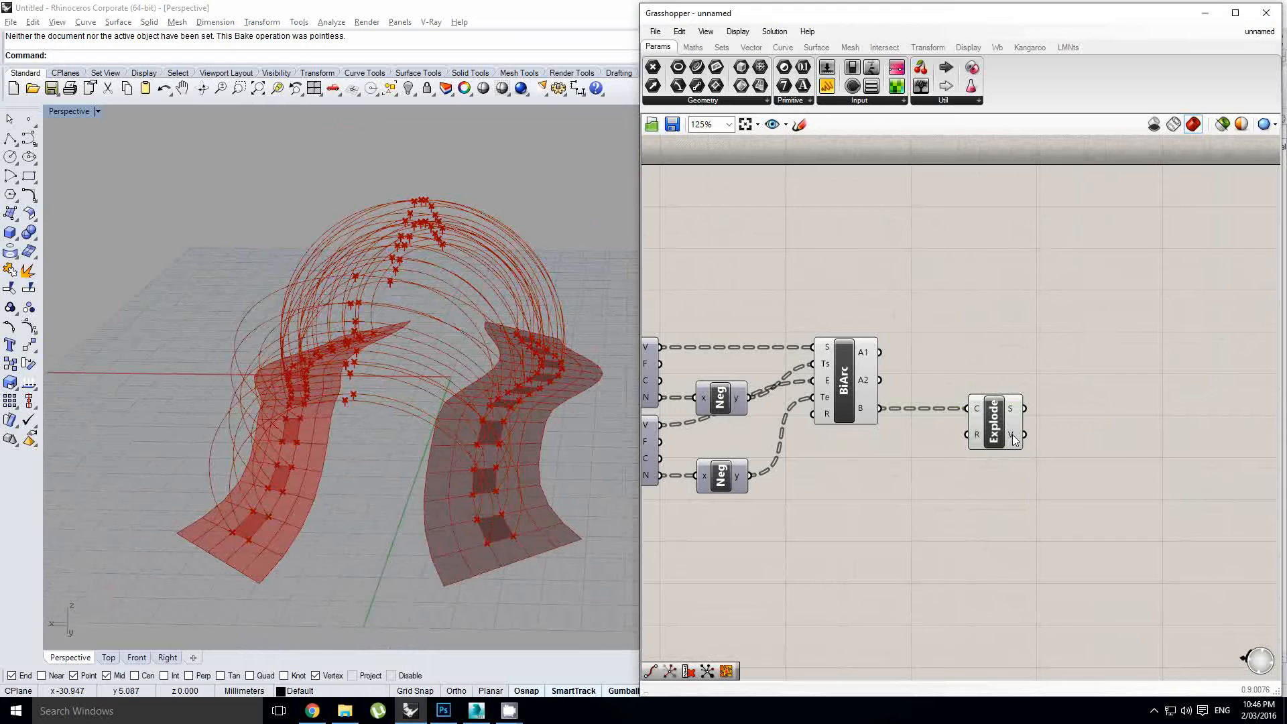
# Examine where the vertices of the exploded bi-arcs lie on the arcs and on both mesh strips.
pyautogui.moveTo(1033, 436); pyautogui.dragTo(962, 429, button='right')
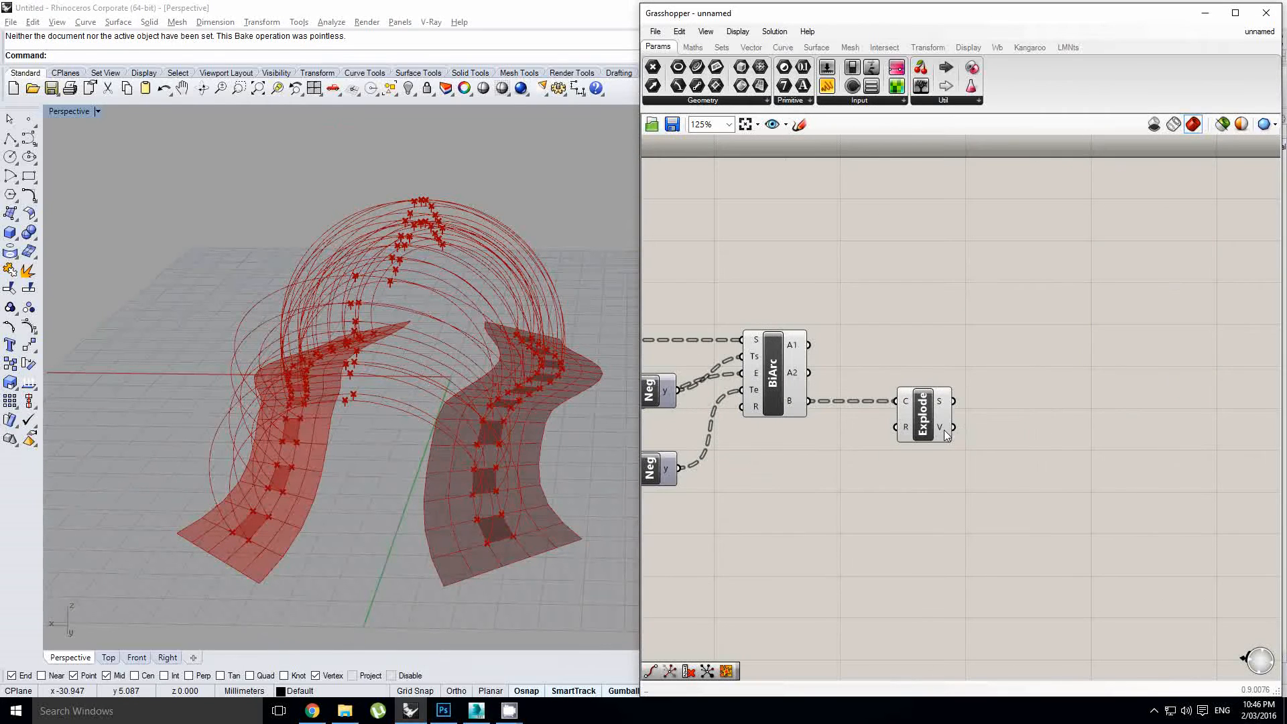
pyautogui.moveTo(944, 429)
pyautogui.doubleClick(1109, 385)
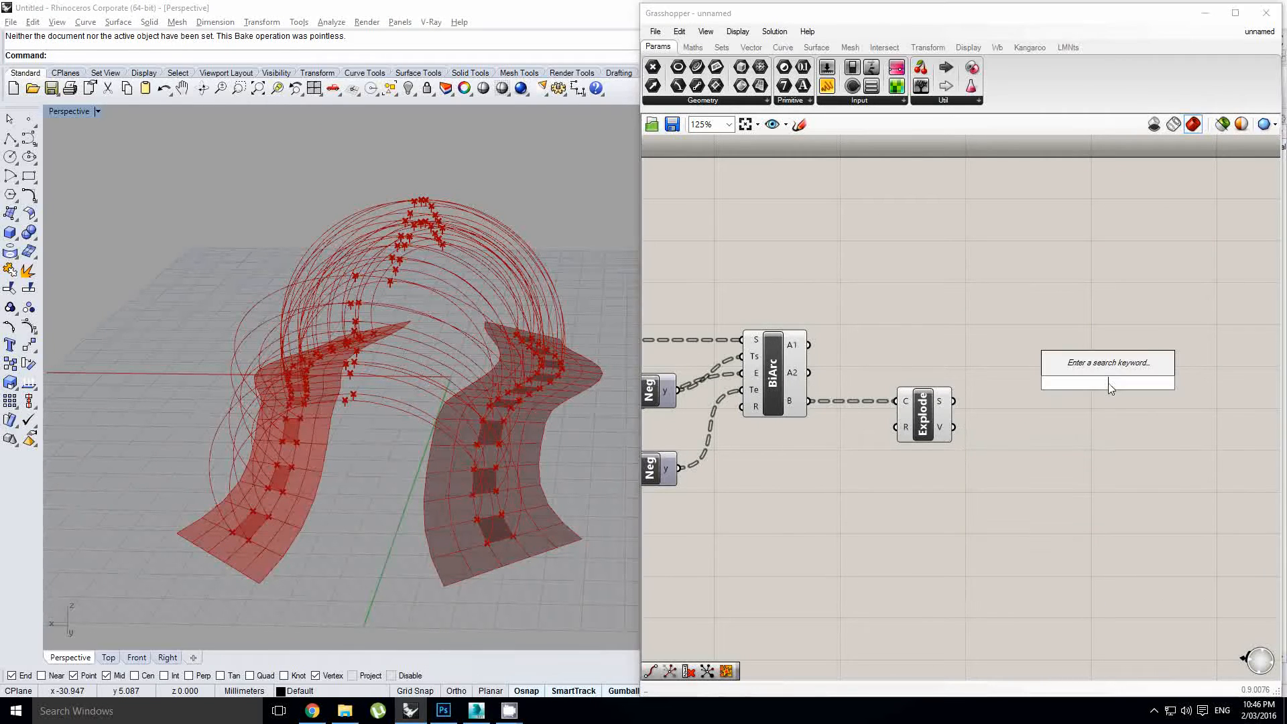
pyautogui.click(967, 428)
pyautogui.moveTo(360, 412); pyautogui.dragTo(470, 509, button='right')
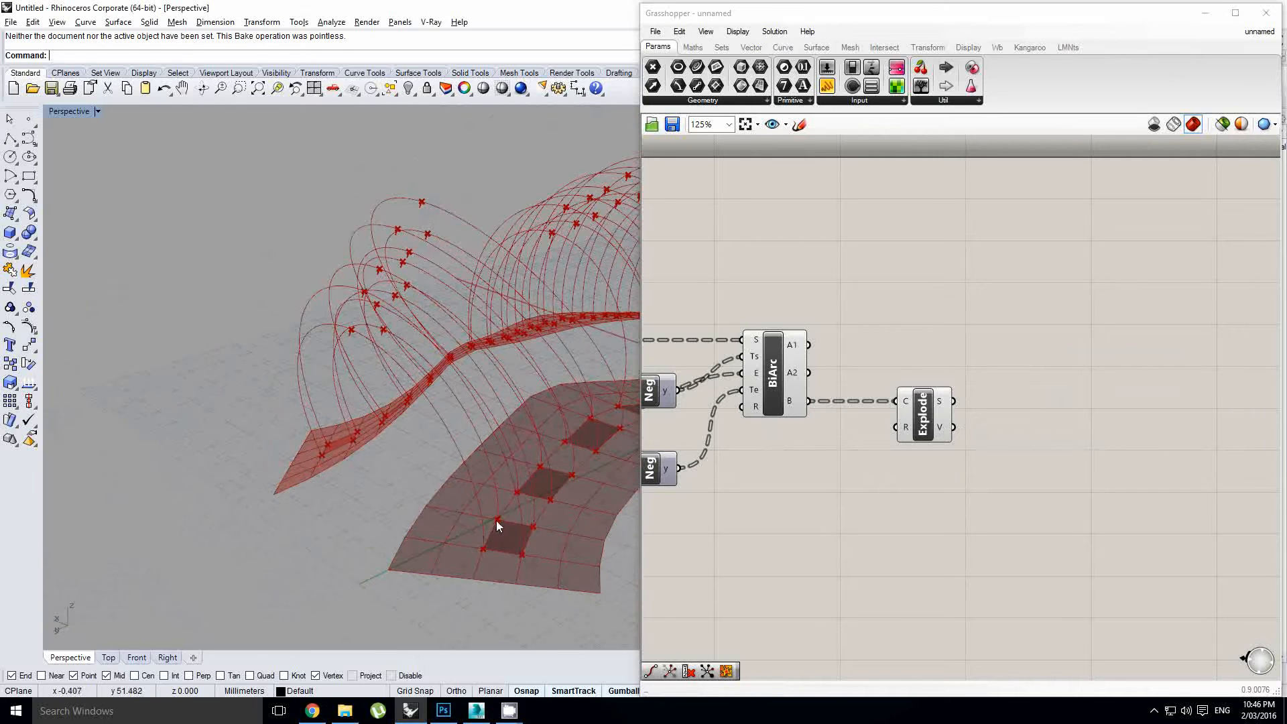
pyautogui.click(923, 431)
pyautogui.scroll(1, 939, 430)
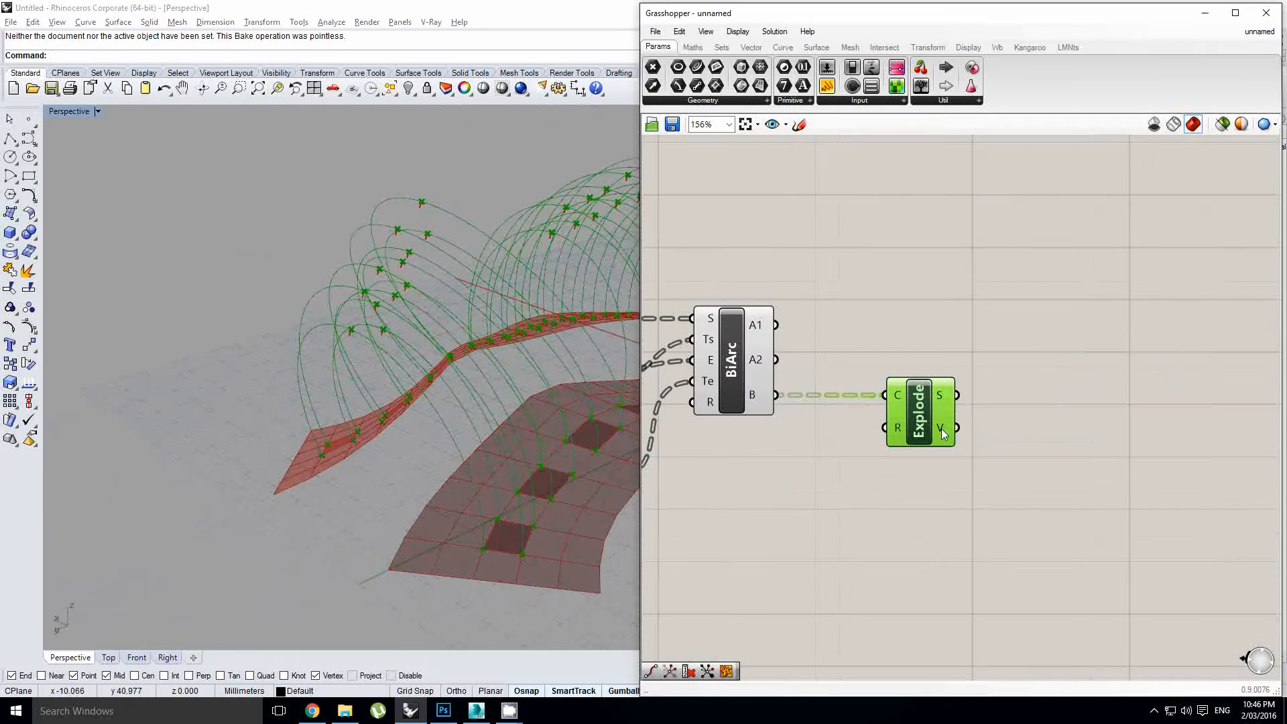
pyautogui.moveTo(942, 432)
pyautogui.moveTo(313, 446); pyautogui.dragTo(505, 534, button='right')
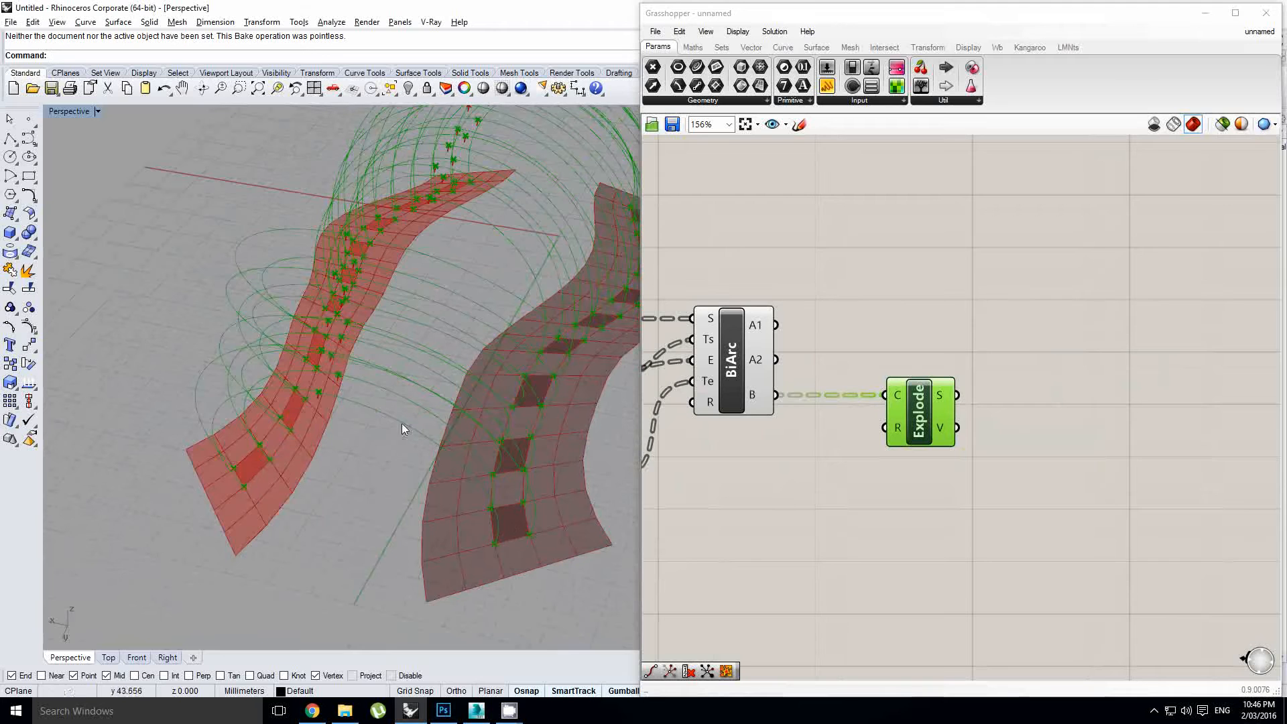
pyautogui.moveTo(497, 534); pyautogui.dragTo(498, 524, button='right')
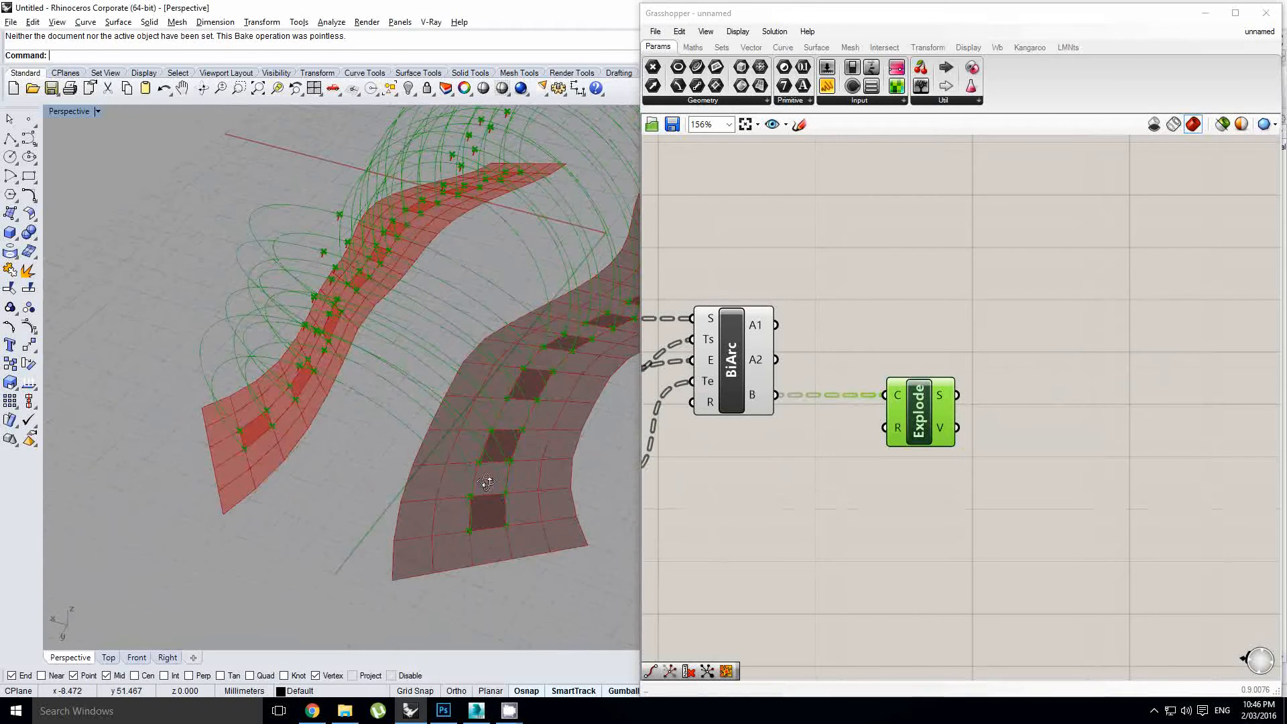
pyautogui.moveTo(487, 483); pyautogui.dragTo(435, 474, button='right')
pyautogui.scroll(3, 301, 275)
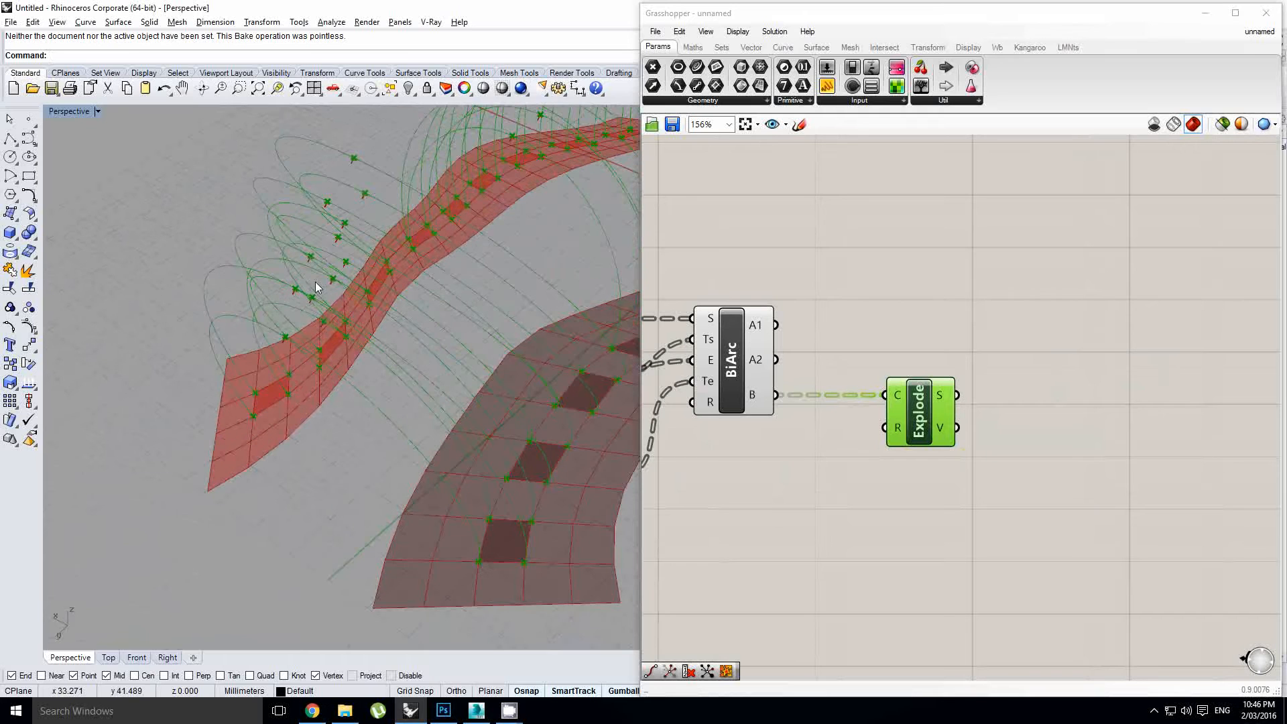
pyautogui.moveTo(518, 468); pyautogui.dragTo(511, 473, button='right')
pyautogui.moveTo(969, 435); pyautogui.dragTo(887, 447, button='right')
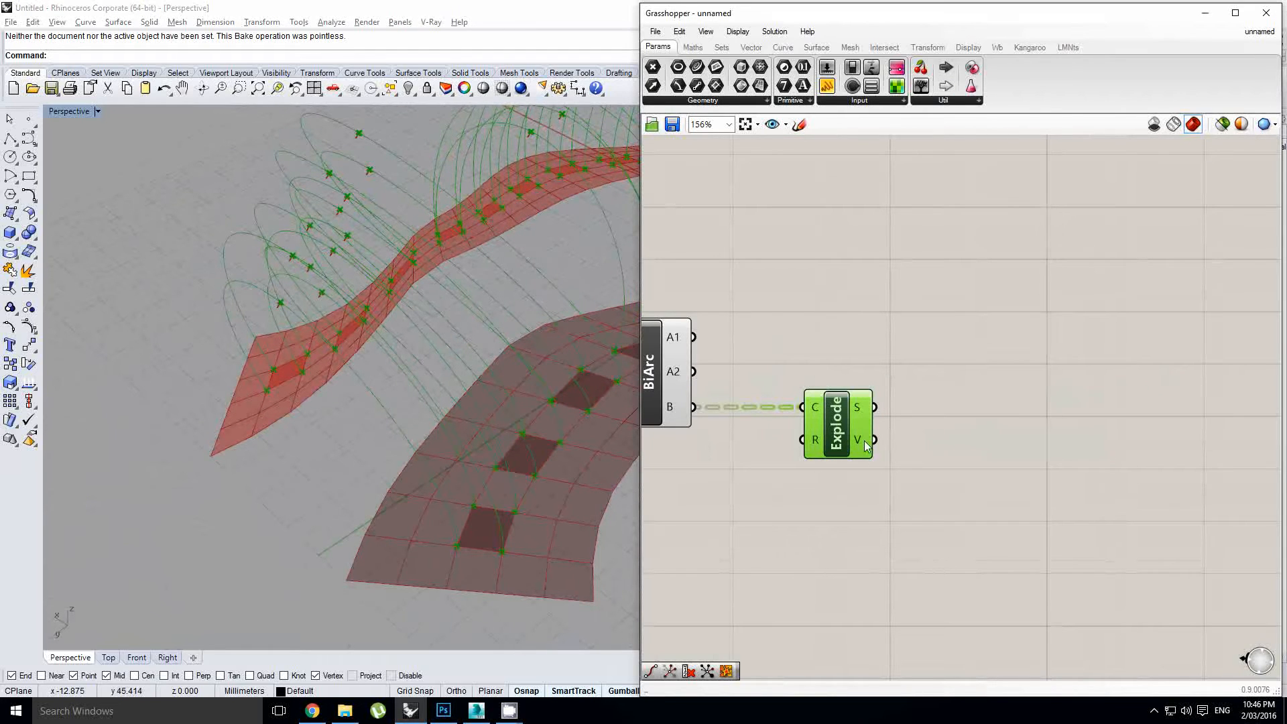
# Simplify the vertices output of Explode and connect a new panel to it to read its data tree paths.
pyautogui.rightClick(865, 445)
pyautogui.click(913, 537)
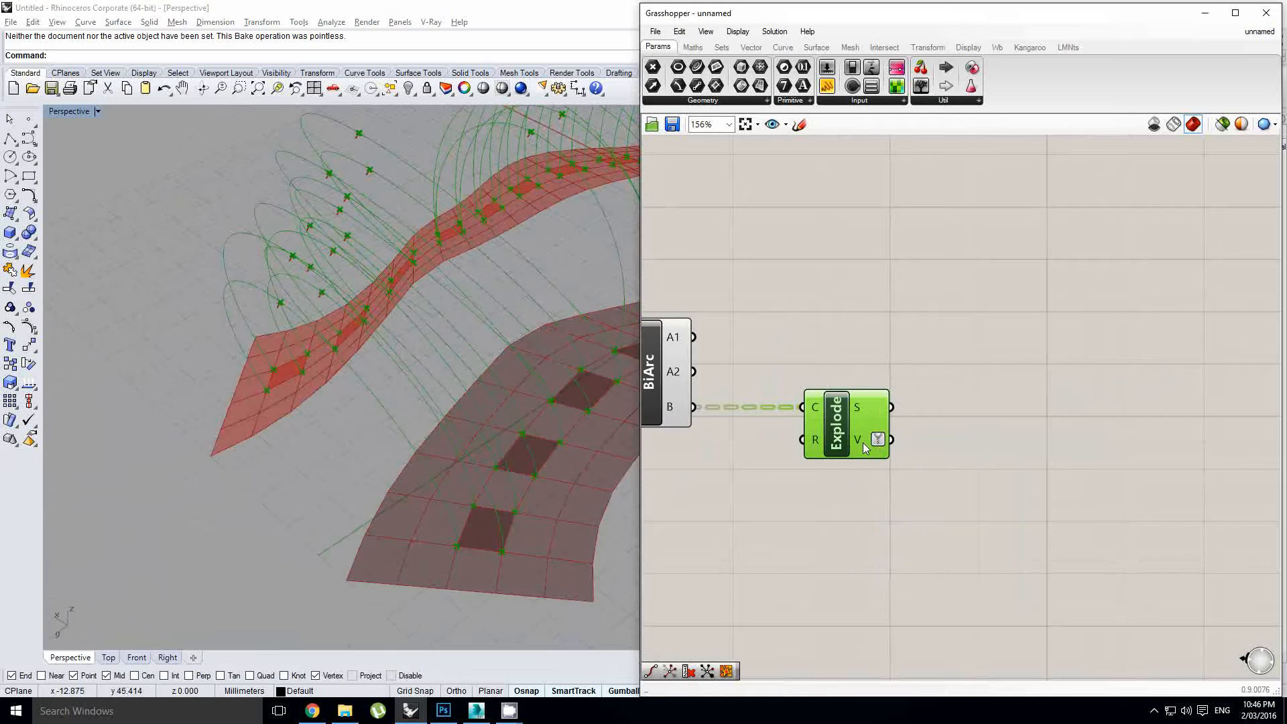
pyautogui.moveTo(994, 329); pyautogui.dragTo(974, 337, button='right')
pyautogui.moveTo(921, 85); pyautogui.dragTo(1088, 272)
pyautogui.moveTo(873, 448); pyautogui.dragTo(981, 274)
pyautogui.moveTo(1066, 291); pyautogui.dragTo(1062, 384)
pyautogui.moveTo(1036, 315); pyautogui.dragTo(1035, 283)
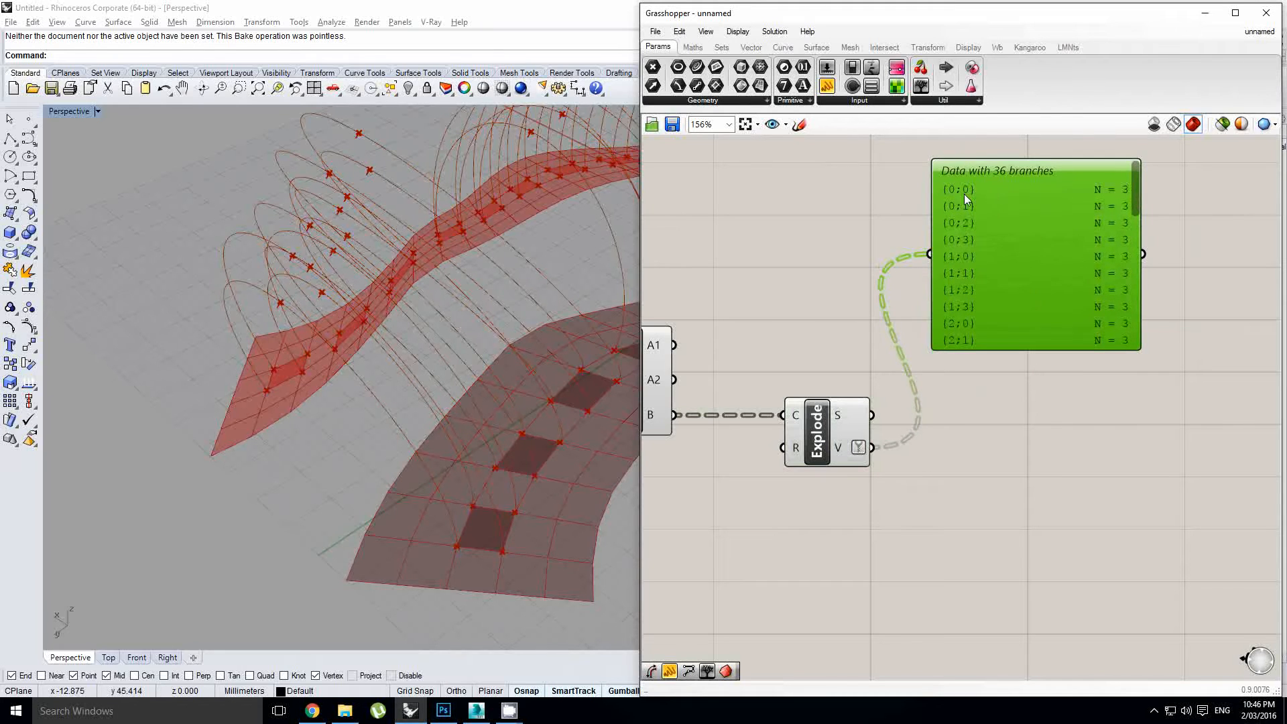
pyautogui.moveTo(960, 149); pyautogui.dragTo(975, 258)
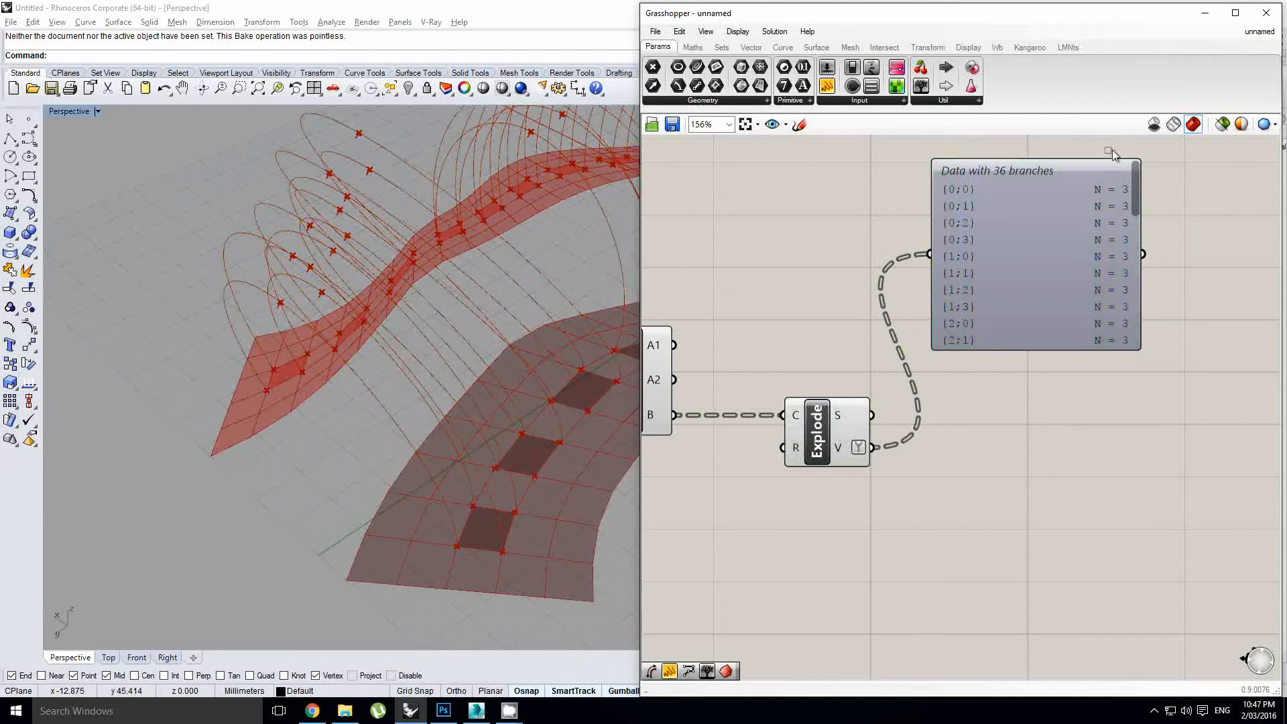
pyautogui.moveTo(1113, 150); pyautogui.dragTo(1141, 299)
# Add a Path Mapper component and connect the vertices output of Explode to its input.
pyautogui.moveTo(1204, 327); pyautogui.dragTo(1085, 319, button='right')
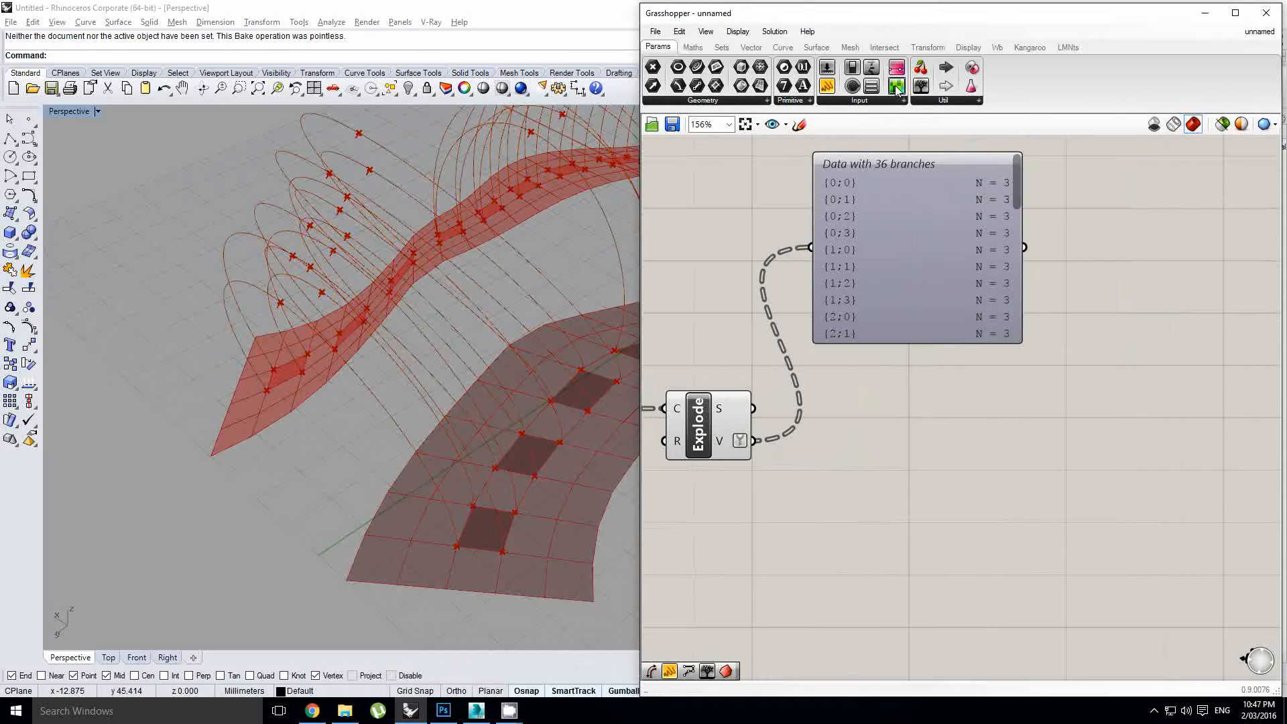
pyautogui.doubleClick(860, 387)
pyautogui.write('parth')
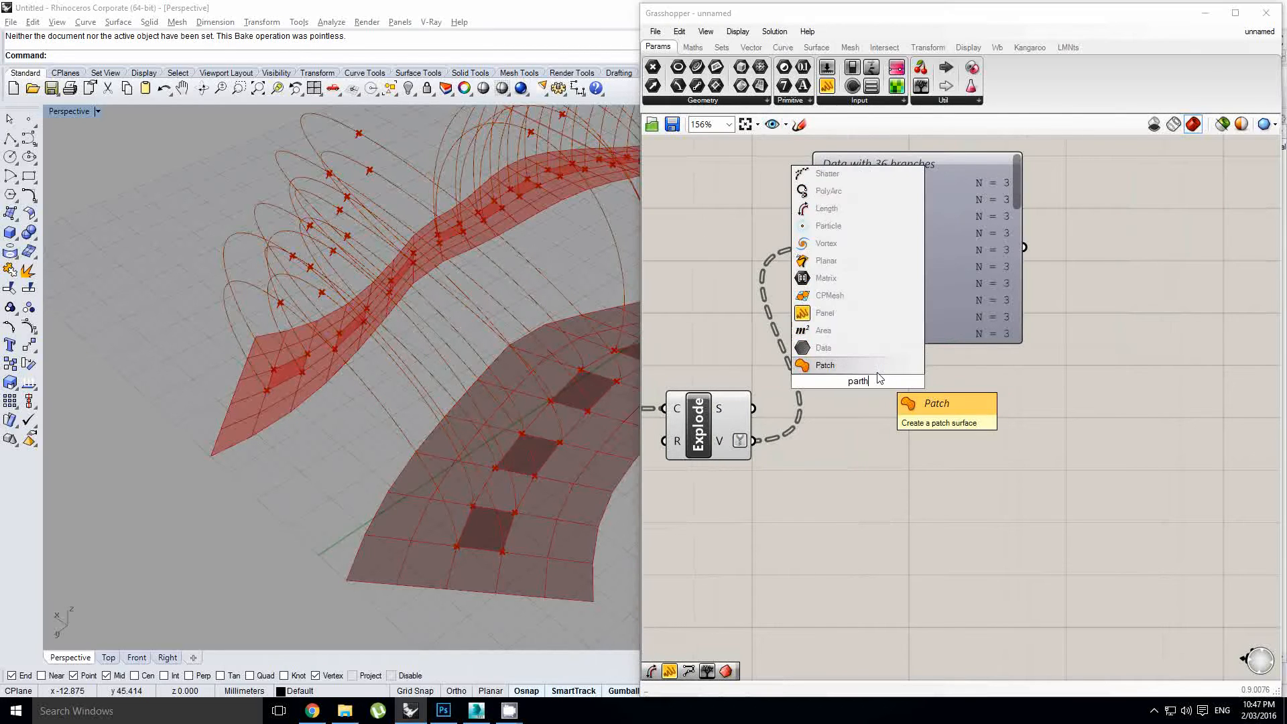
pyautogui.press('BackSpace')
pyautogui.press('BackSpace')
pyautogui.write('th')
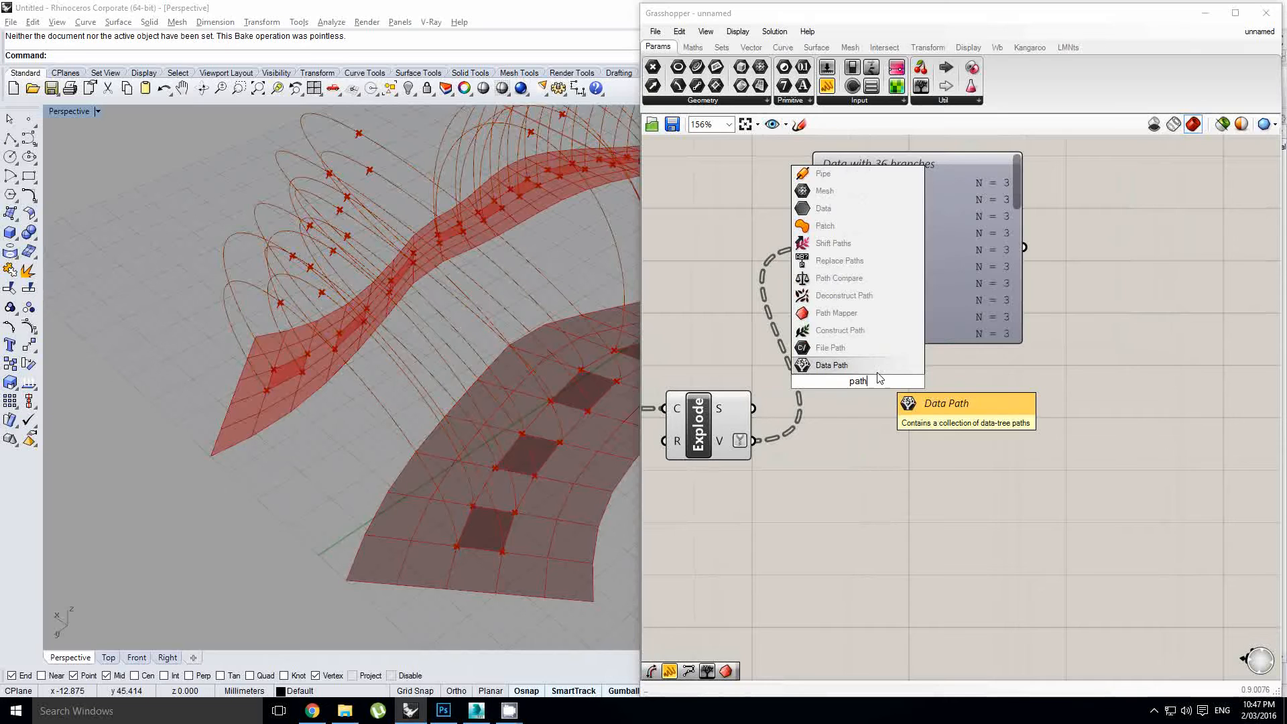
pyautogui.press('Up')
pyautogui.press('Up')
pyautogui.press('Up')
pyautogui.press('Up')
pyautogui.press('Down')
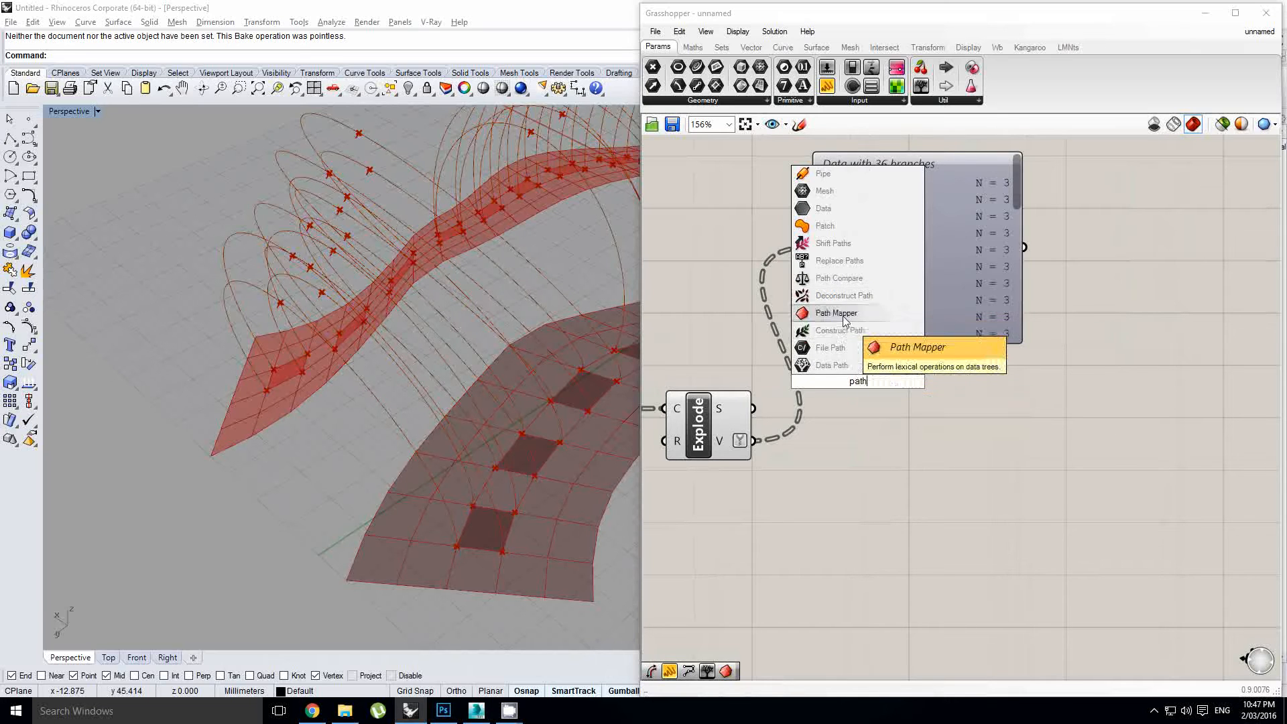
pyautogui.press('Return')
pyautogui.moveTo(885, 420); pyautogui.dragTo(873, 441)
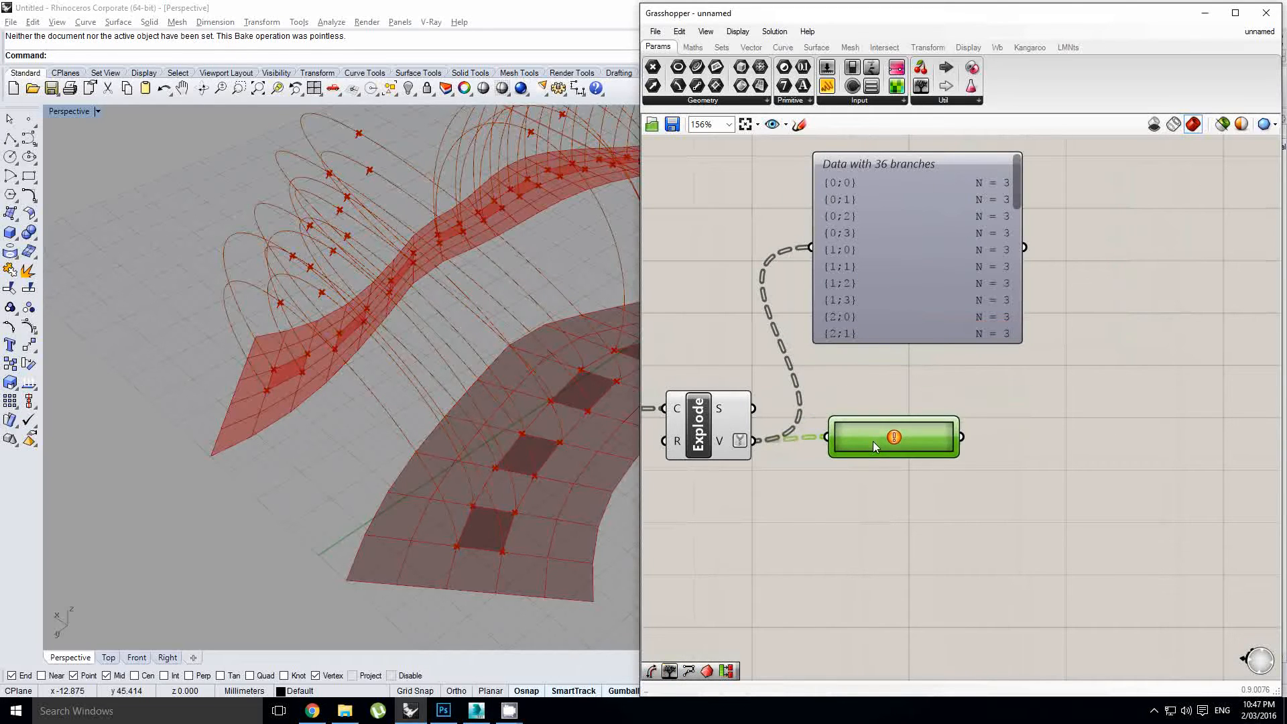
# Set the Path Mapper to map the source {A;B}(i) to the target {A;i}.
pyautogui.rightClick(875, 447)
pyautogui.click(888, 468)
pyautogui.doubleClick(882, 447)
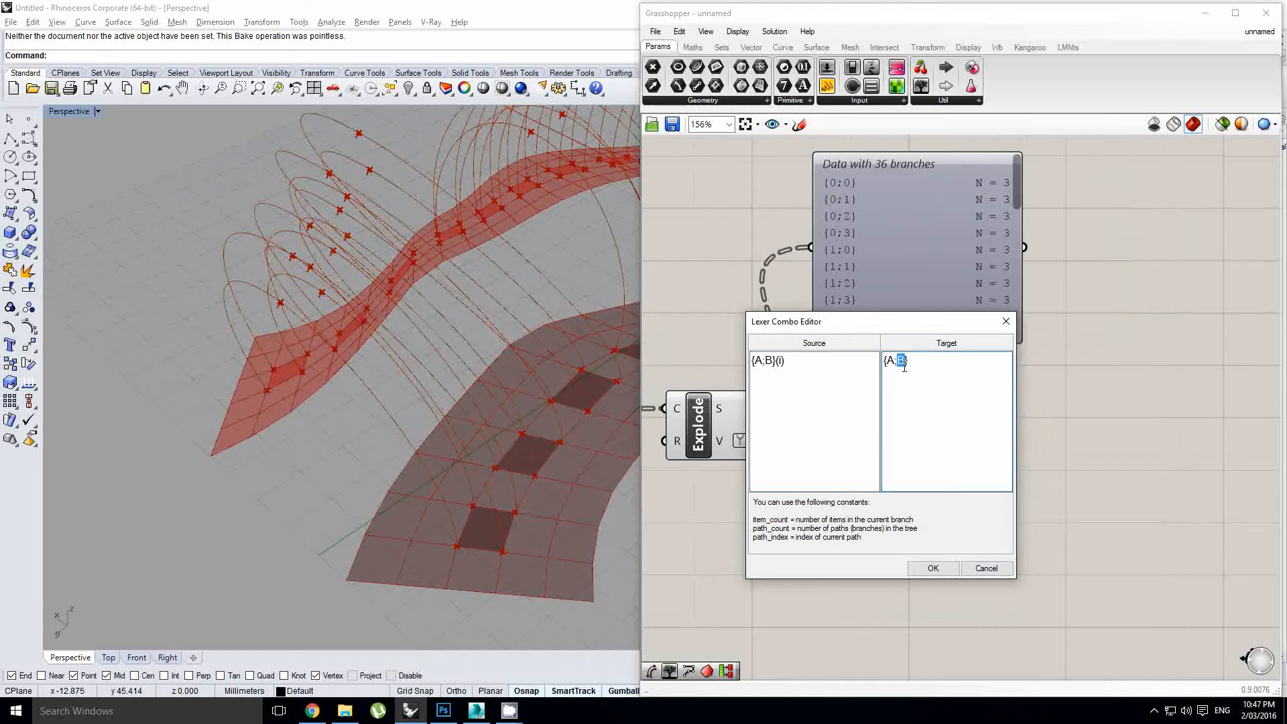
pyautogui.click(934, 568)
pyautogui.scroll(-2, 1019, 416)
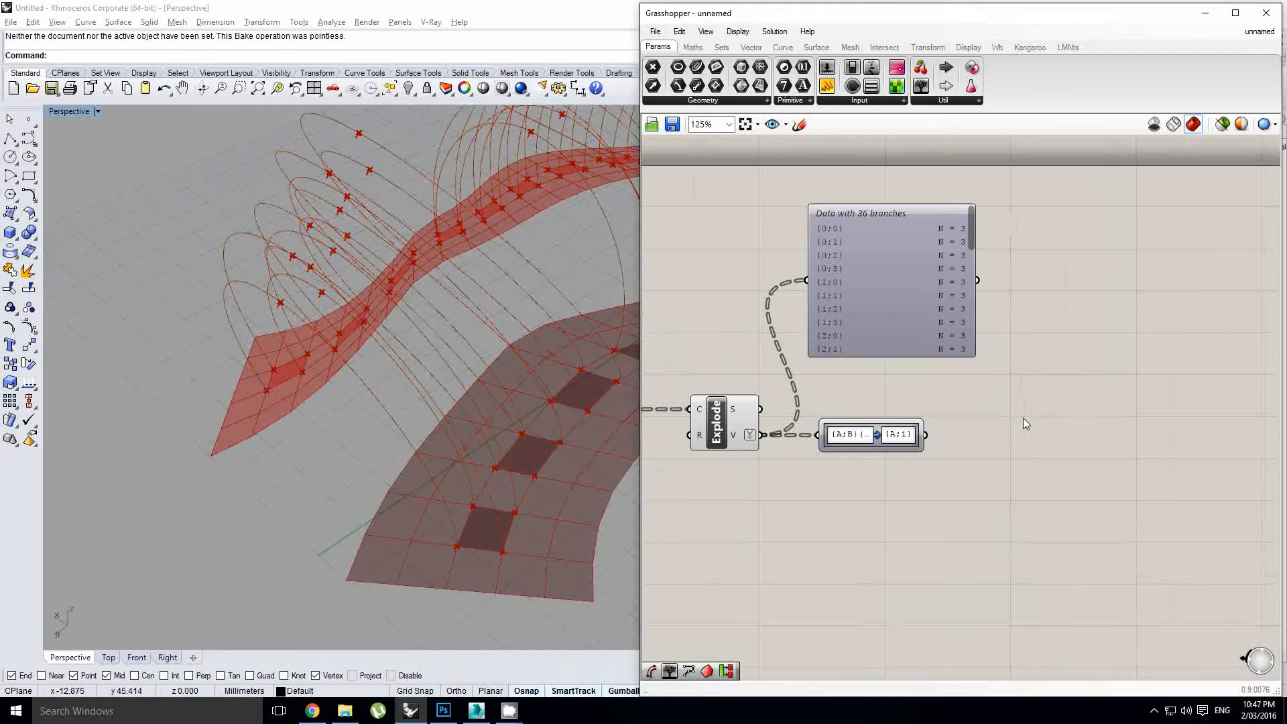
# Connect the Path Mapper output to the panel to check the remapped tree, and delete the panel.
pyautogui.doubleClick(1024, 418)
pyautogui.moveTo(925, 435); pyautogui.dragTo(806, 280)
pyautogui.moveTo(873, 306); pyautogui.dragTo(901, 300)
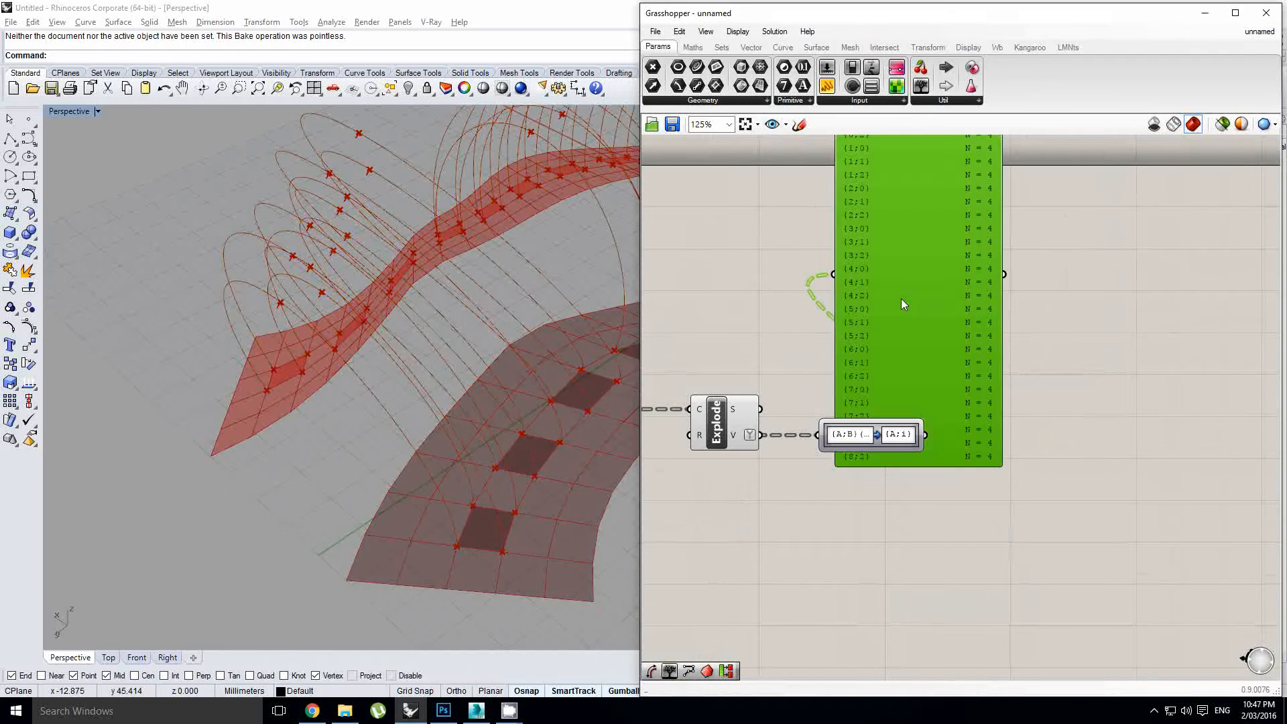
pyautogui.moveTo(938, 273); pyautogui.dragTo(924, 339, button='right')
pyautogui.press('Delete')
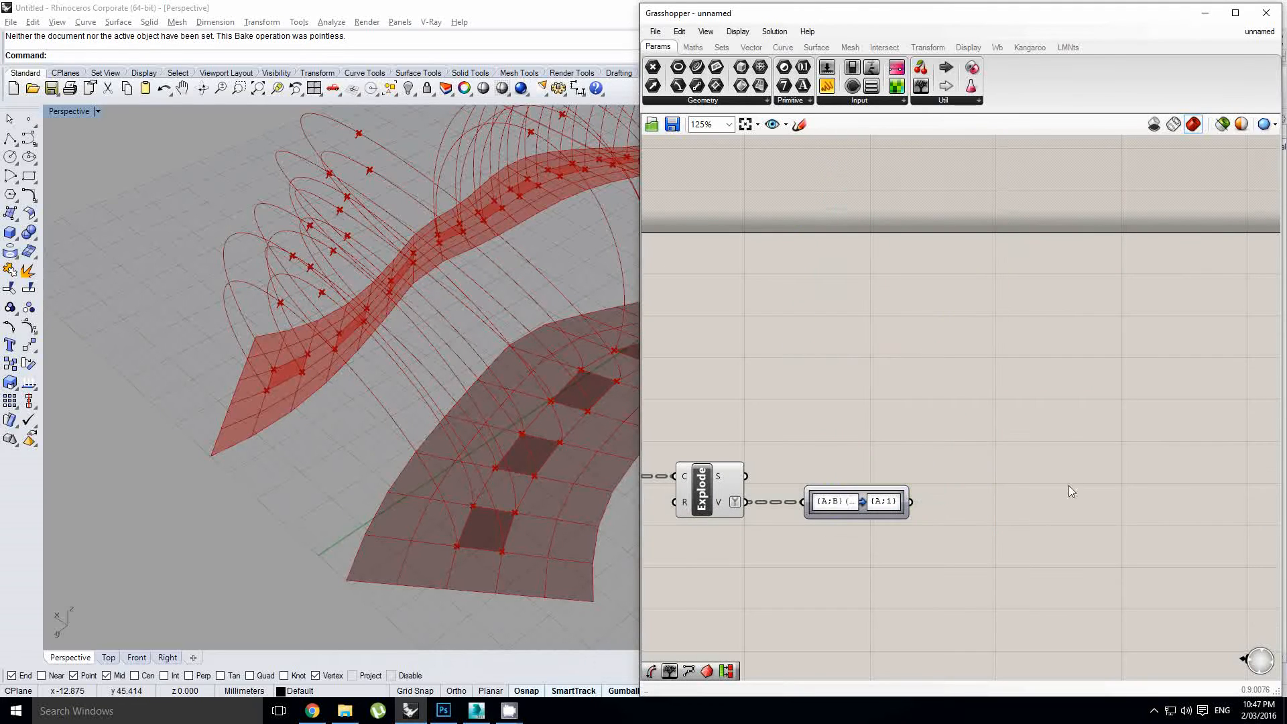
# Add a PolyLine component and connect the Path Mapper output to its vertices input.
pyautogui.doubleClick(1065, 451)
pyautogui.write('polyl')
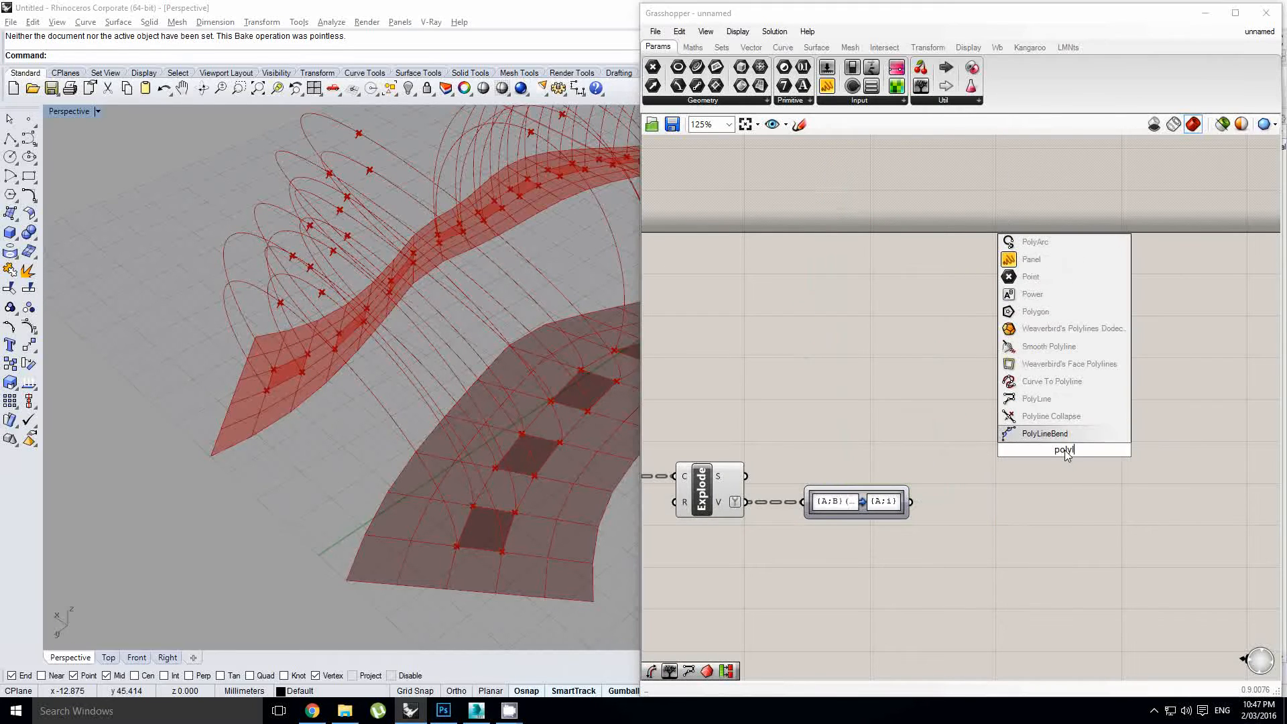
pyautogui.press('Up')
pyautogui.press('Up')
pyautogui.press('Down')
pyautogui.press('Return')
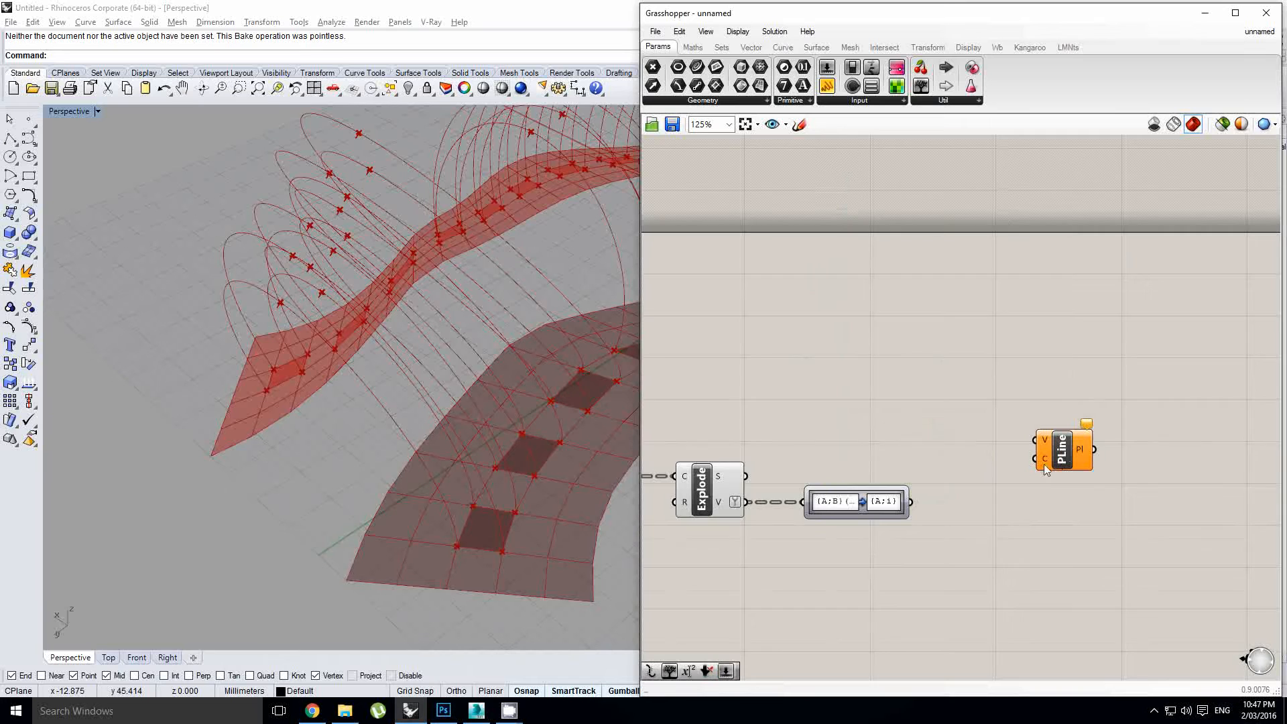
pyautogui.scroll(1, 1043, 466)
pyautogui.moveTo(882, 509); pyautogui.dragTo(1024, 513)
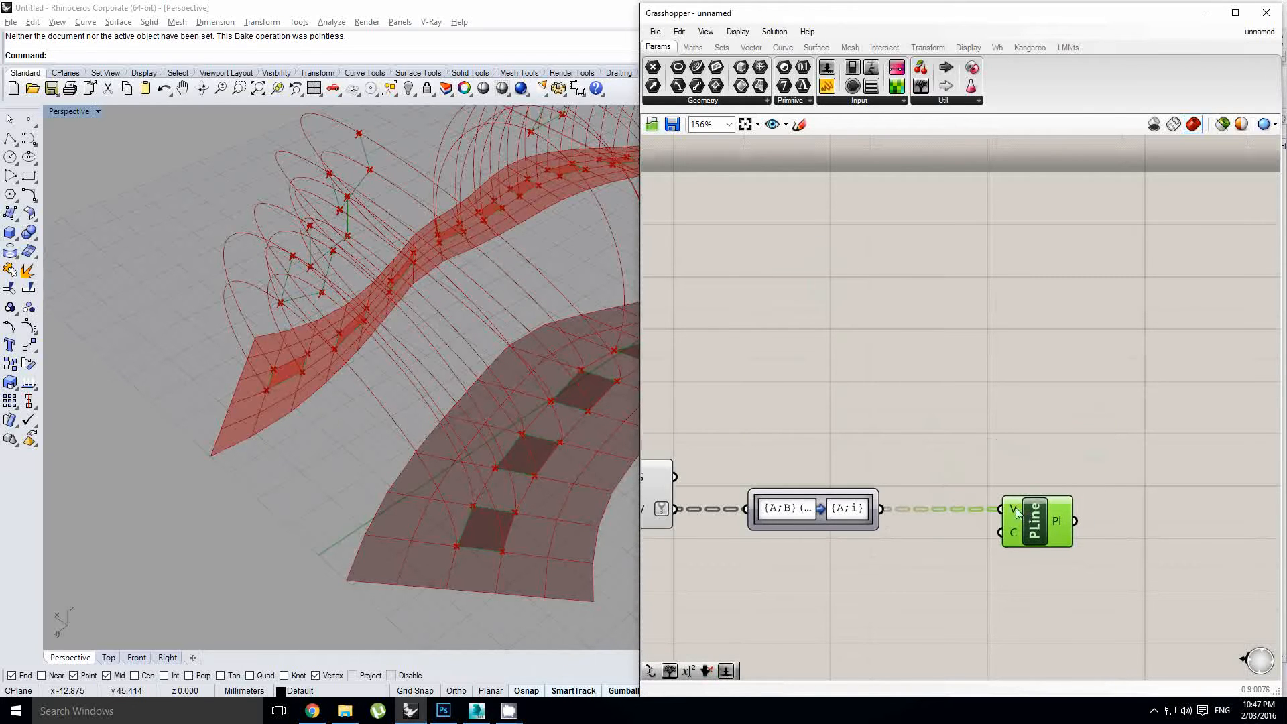
# Invert the closed input of the PolyLine component so that it draws closed polylines.
pyautogui.keyDown('shift'); pyautogui.moveTo(381, 389); pyautogui.dragTo(373, 263, button='right'); pyautogui.keyUp('shift')
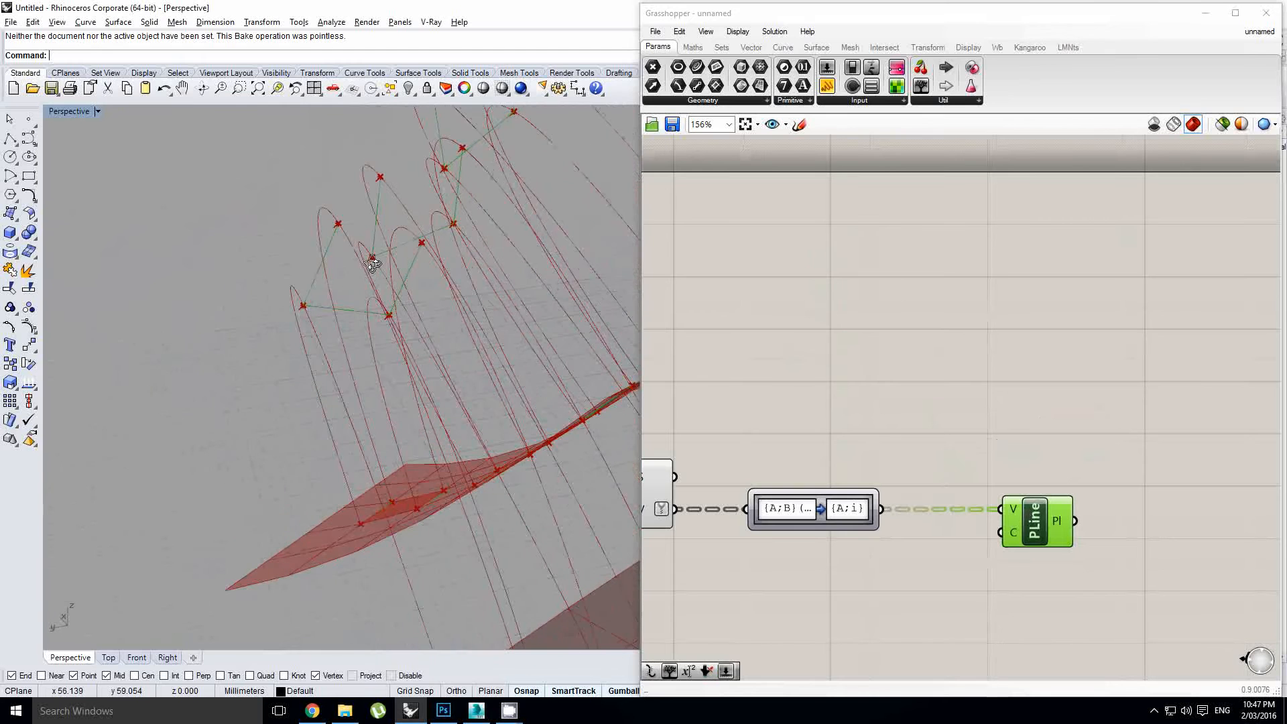
pyautogui.moveTo(1016, 488); pyautogui.dragTo(979, 471, button='right')
pyautogui.rightClick(969, 516)
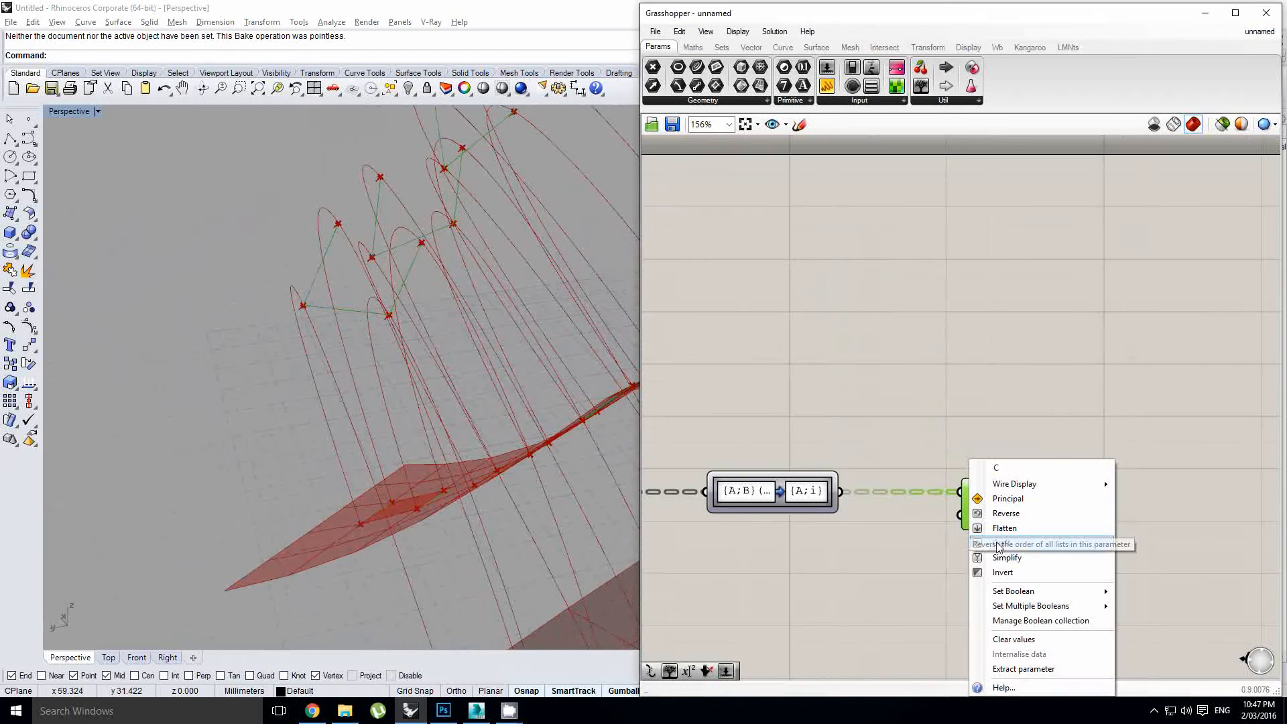
pyautogui.click(1007, 574)
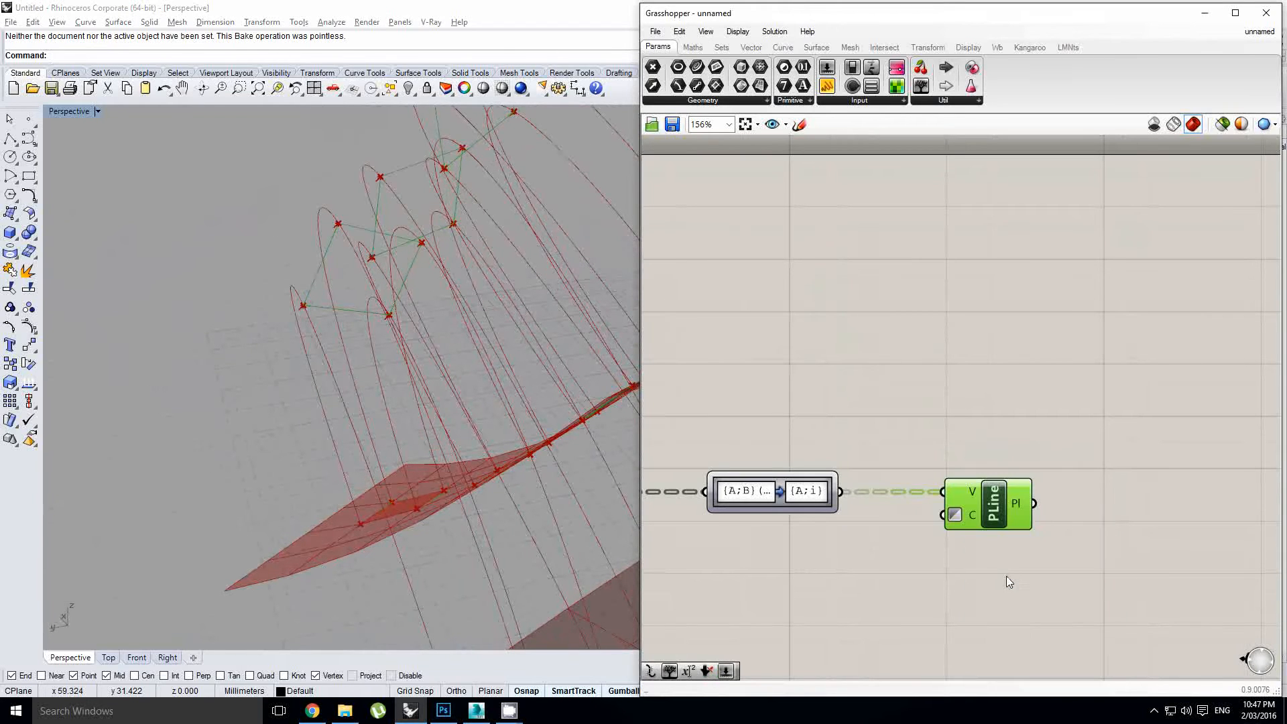
# Examine how the closed polylines run through the bi-arc vertices and along both mesh strips.
pyautogui.moveTo(429, 349)
pyautogui.mouseDown(button='right')
pyautogui.moveTo(444, 386)
pyautogui.moveTo(500, 436)
pyautogui.moveTo(488, 439)
pyautogui.moveTo(502, 396)
pyautogui.moveTo(395, 389)
pyautogui.moveTo(354, 364)
pyautogui.moveTo(336, 275)
pyautogui.moveTo(352, 306)
pyautogui.moveTo(342, 302)
pyautogui.moveTo(404, 337)
pyautogui.moveTo(425, 331)
pyautogui.mouseUp(button='right')
pyautogui.scroll(-3, 1031, 395)
pyautogui.scroll(3, 385, 375)
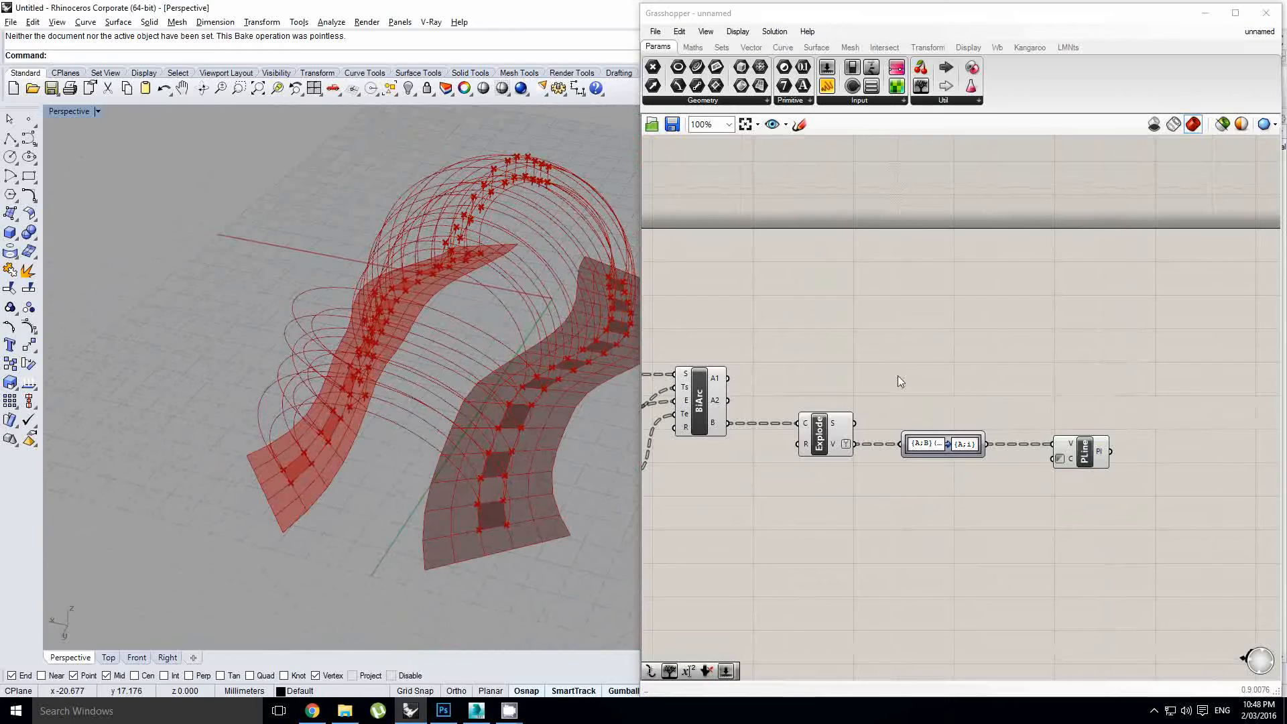
pyautogui.moveTo(939, 415); pyautogui.dragTo(861, 423, button='right')
pyautogui.doubleClick(1068, 401)
pyautogui.moveTo(365, 356); pyautogui.dragTo(486, 320, button='right')
pyautogui.moveTo(1066, 372); pyautogui.dragTo(1022, 374, button='right')
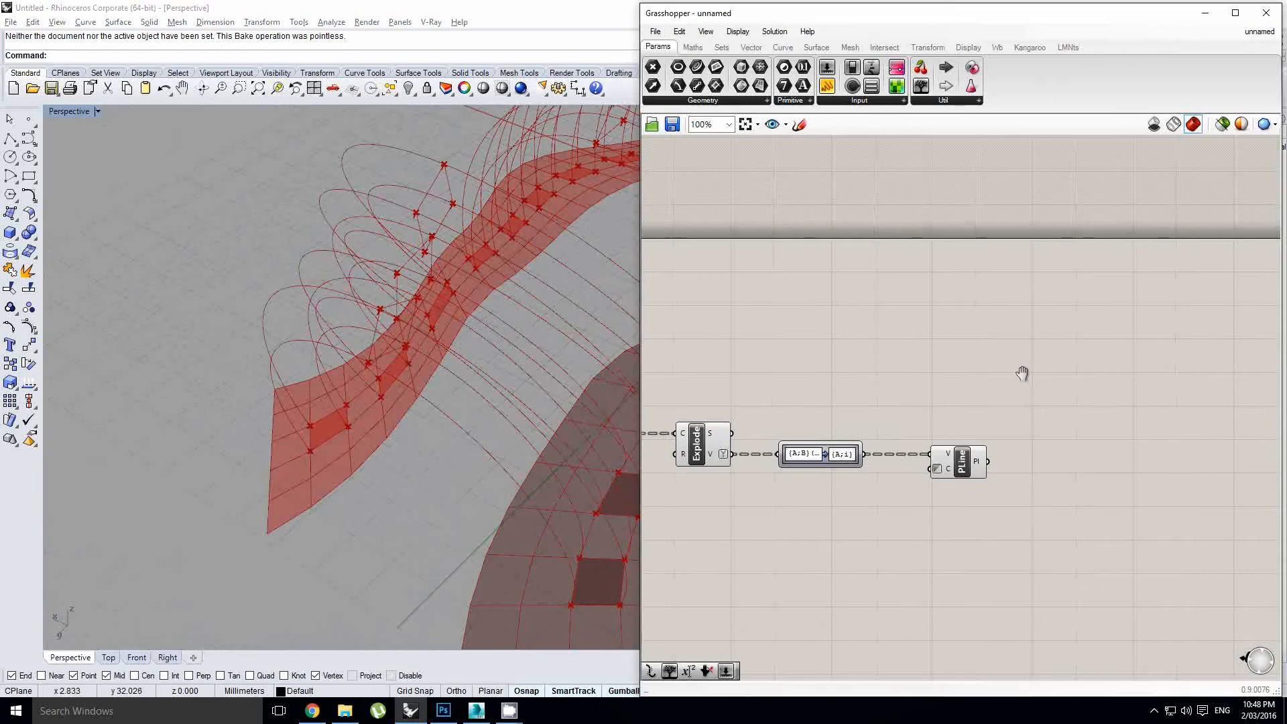
pyautogui.rightClick(1022, 373)
pyautogui.scroll(1, 1105, 412)
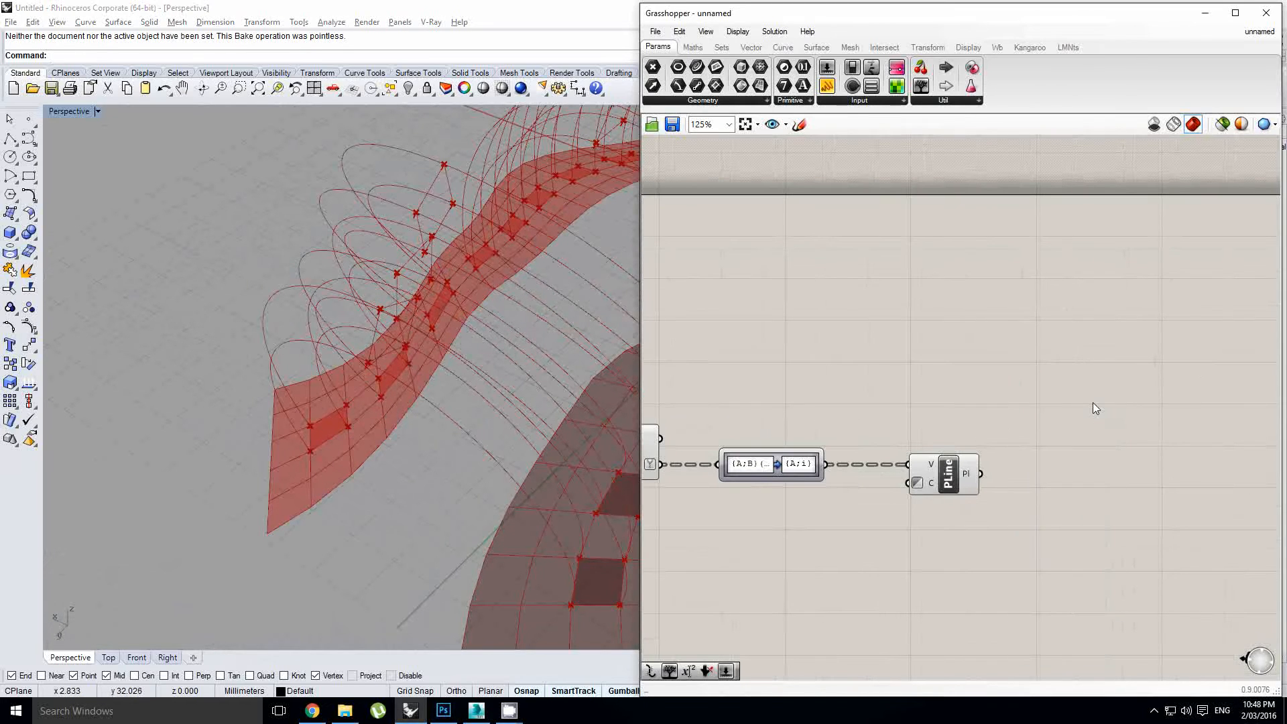
# Add an Average component and connect the Path Mapper output to its input.
pyautogui.doubleClick(1079, 402)
pyautogui.moveTo(886, 402); pyautogui.dragTo(965, 389, button='right')
pyautogui.doubleClick(964, 381)
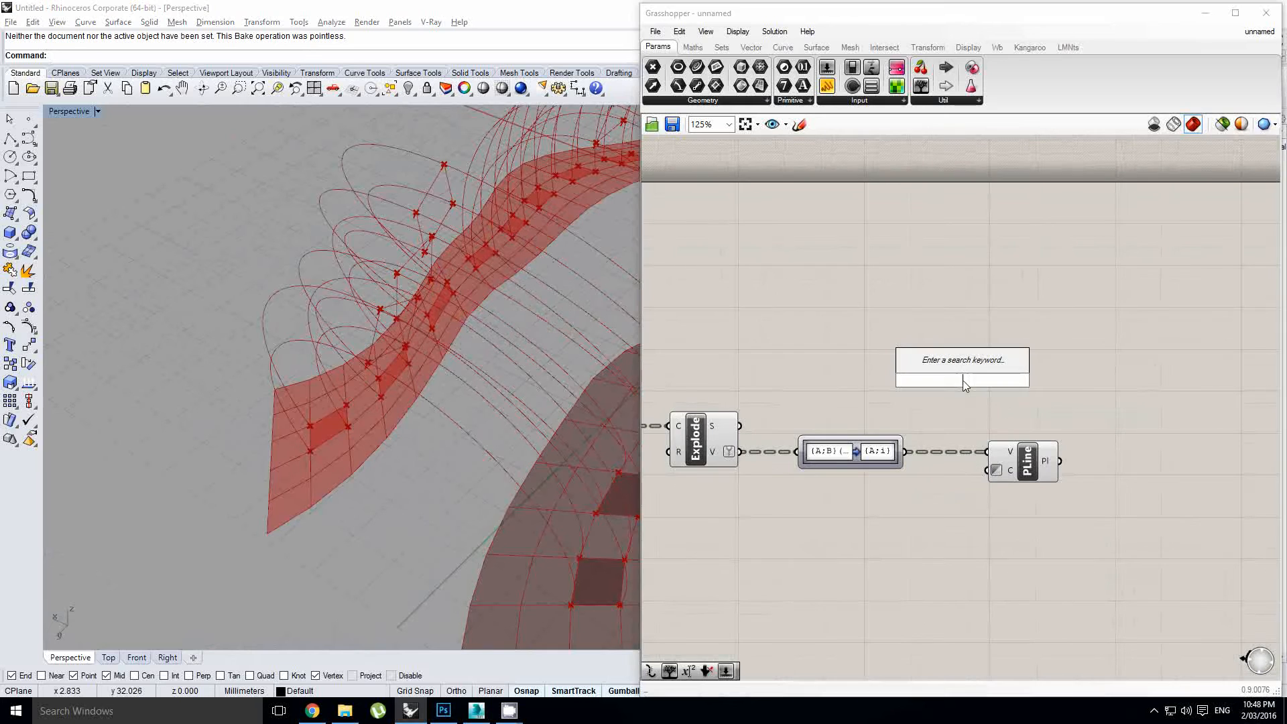
pyautogui.write('aver')
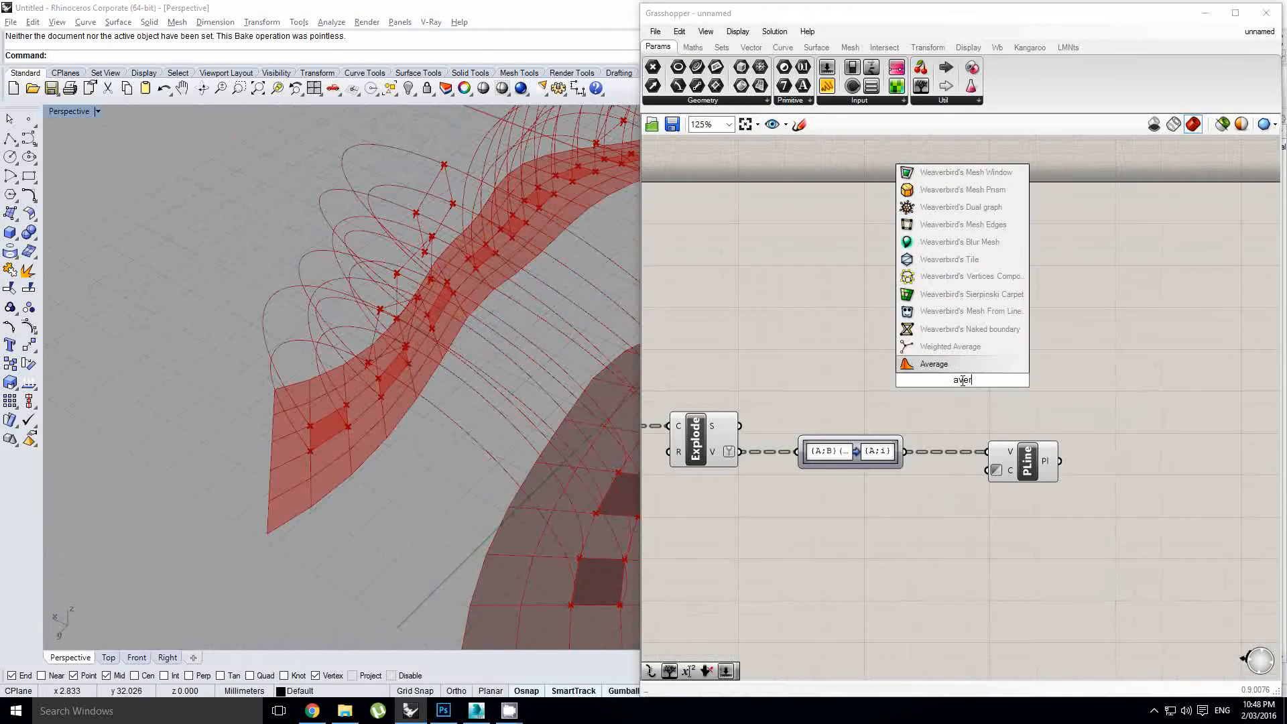
pyautogui.click(951, 365)
pyautogui.scroll(1, 920, 433)
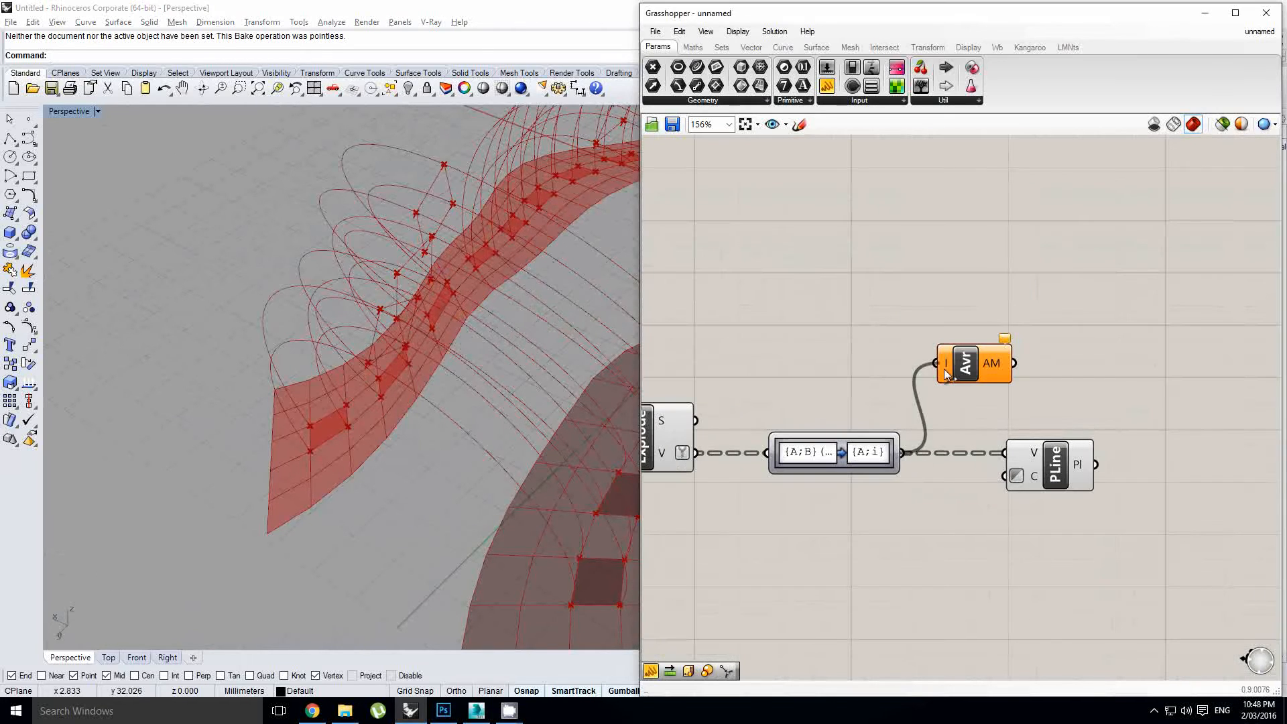
pyautogui.moveTo(944, 374); pyautogui.dragTo(989, 371)
# Examine where the averaged points lie within the polylines on the arcs and on both strips.
pyautogui.moveTo(473, 355); pyautogui.dragTo(357, 291, button='right')
pyautogui.scroll(1, 388, 294)
pyautogui.moveTo(766, 357); pyautogui.dragTo(698, 354, button='right')
pyautogui.moveTo(947, 370); pyautogui.dragTo(983, 364)
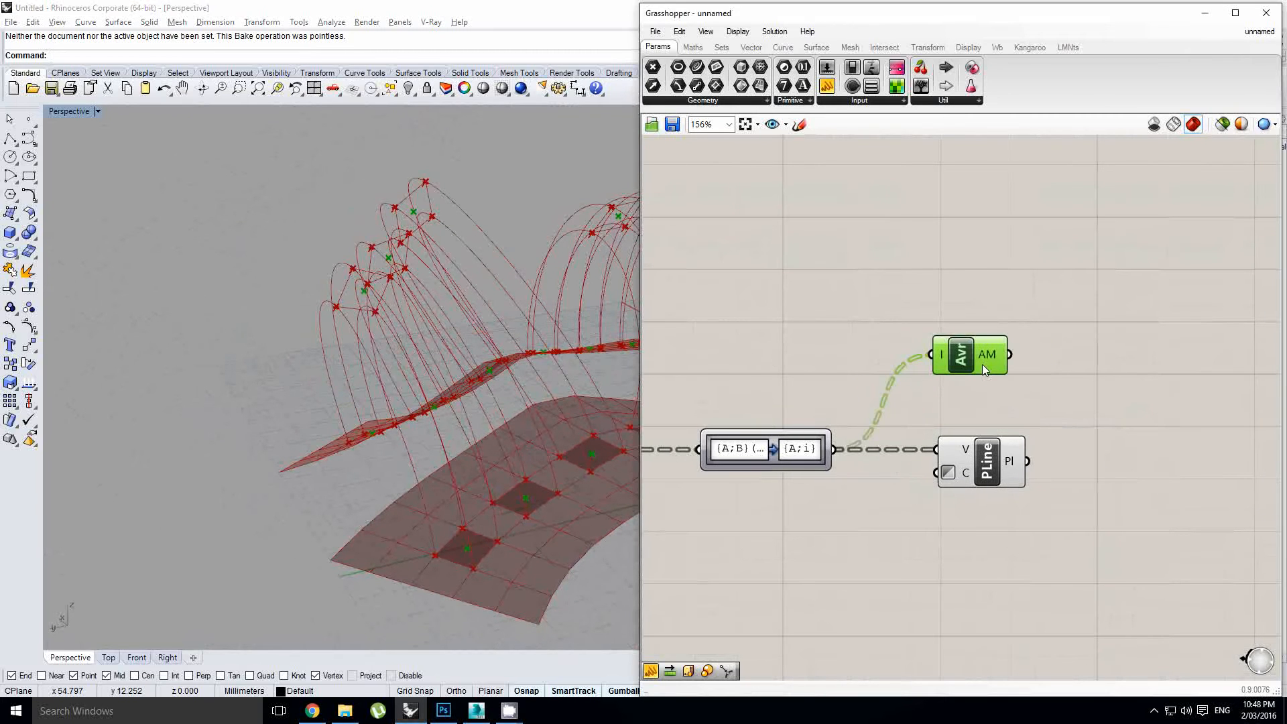
pyautogui.moveTo(989, 365); pyautogui.dragTo(1000, 381, button='right')
pyautogui.moveTo(912, 363)
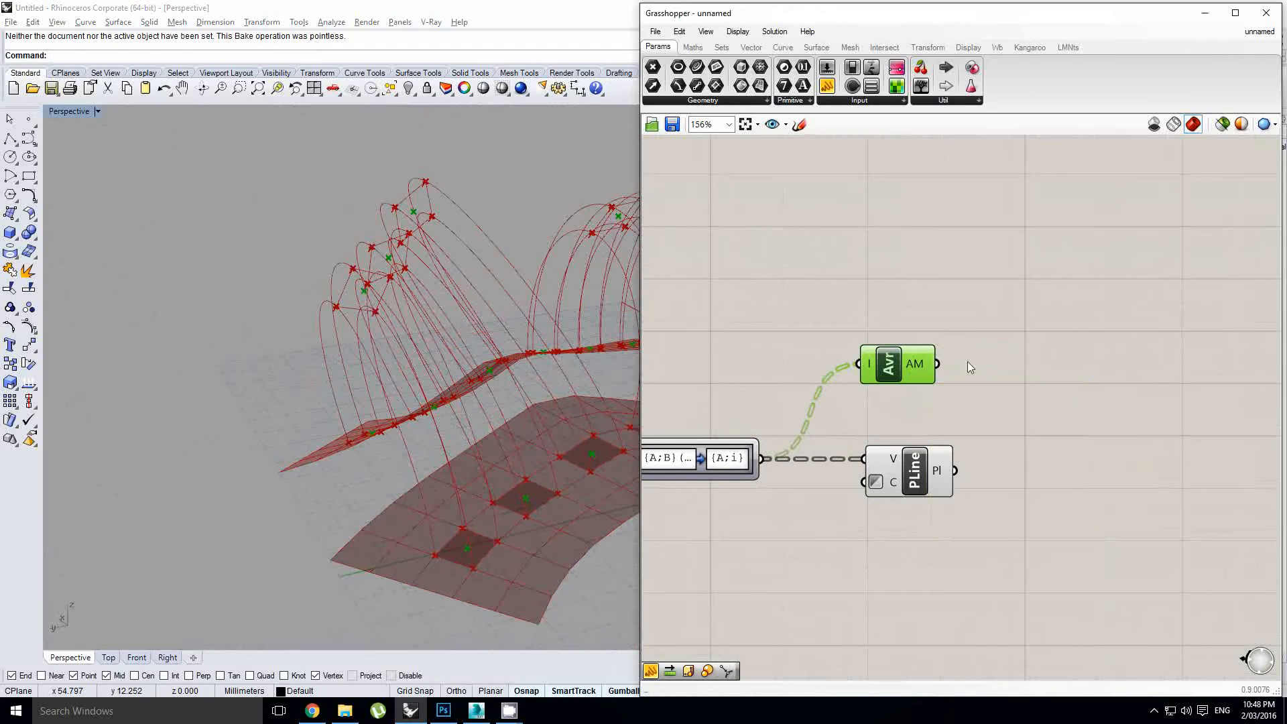
pyautogui.scroll(2, 968, 360)
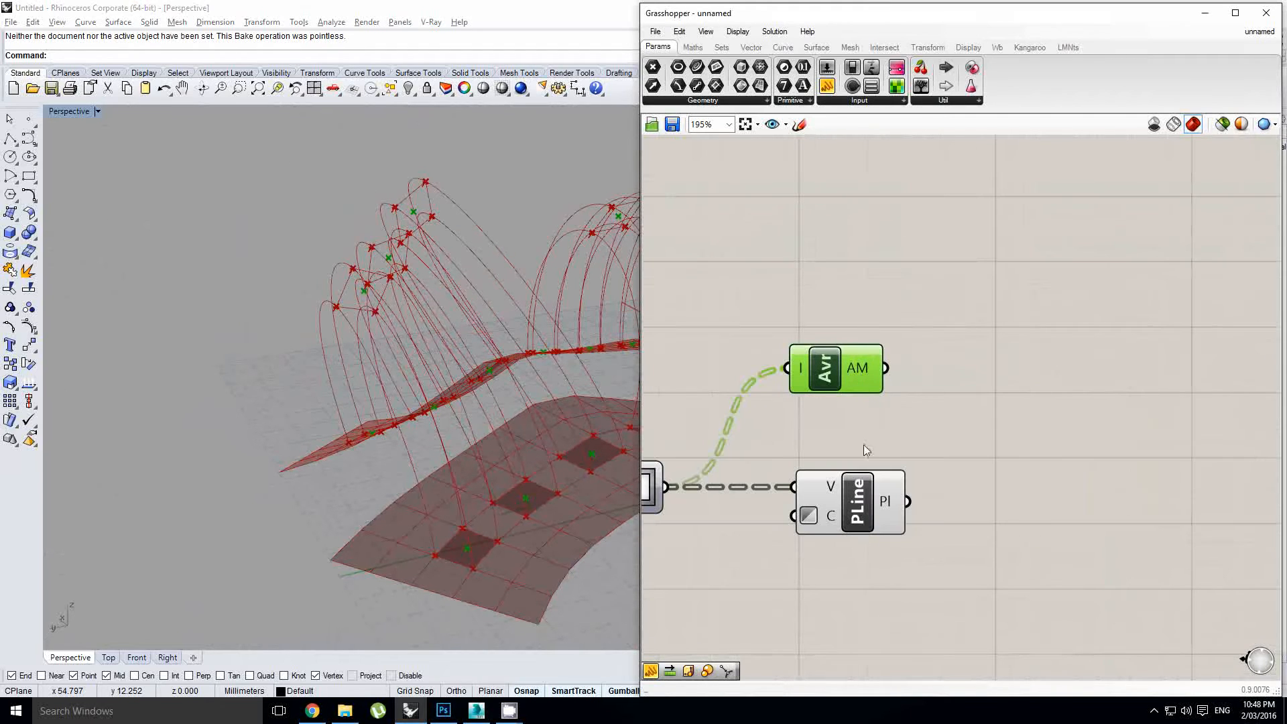
# Add a PShift component and feed it the averages from the Avr component's AM output.
pyautogui.click(1045, 349)
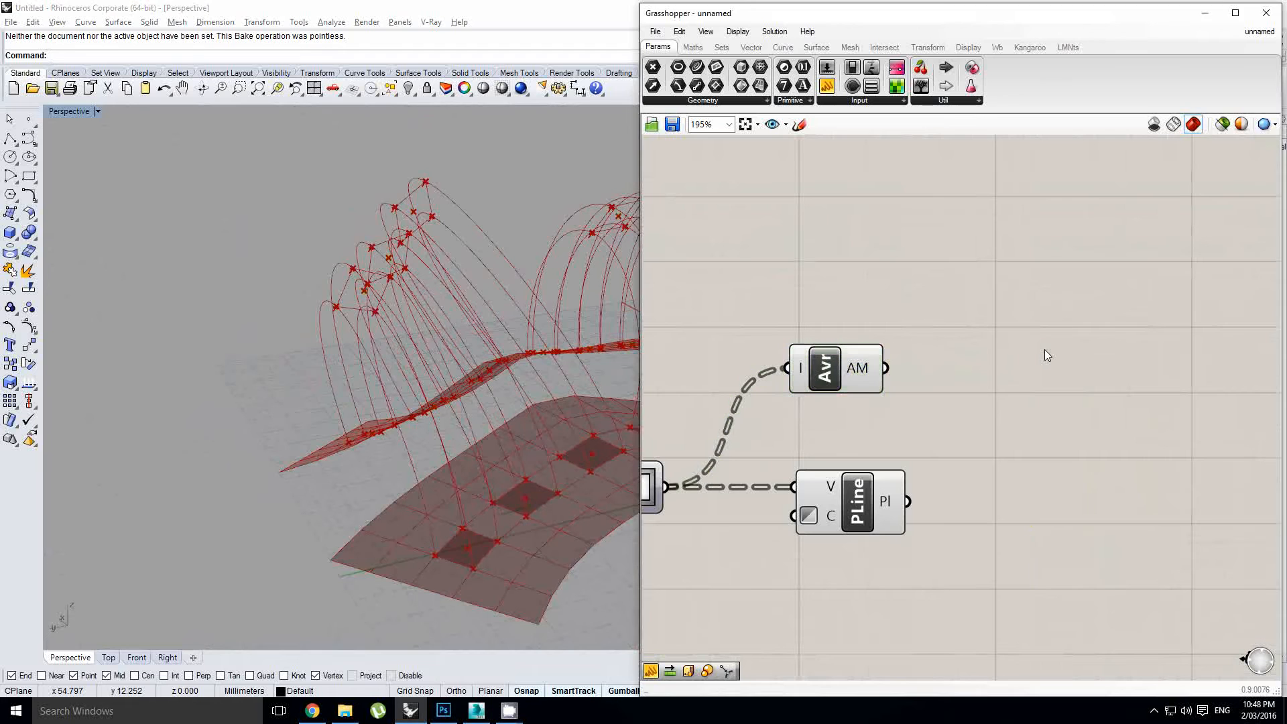
pyautogui.moveTo(477, 290); pyautogui.dragTo(316, 289, button='right')
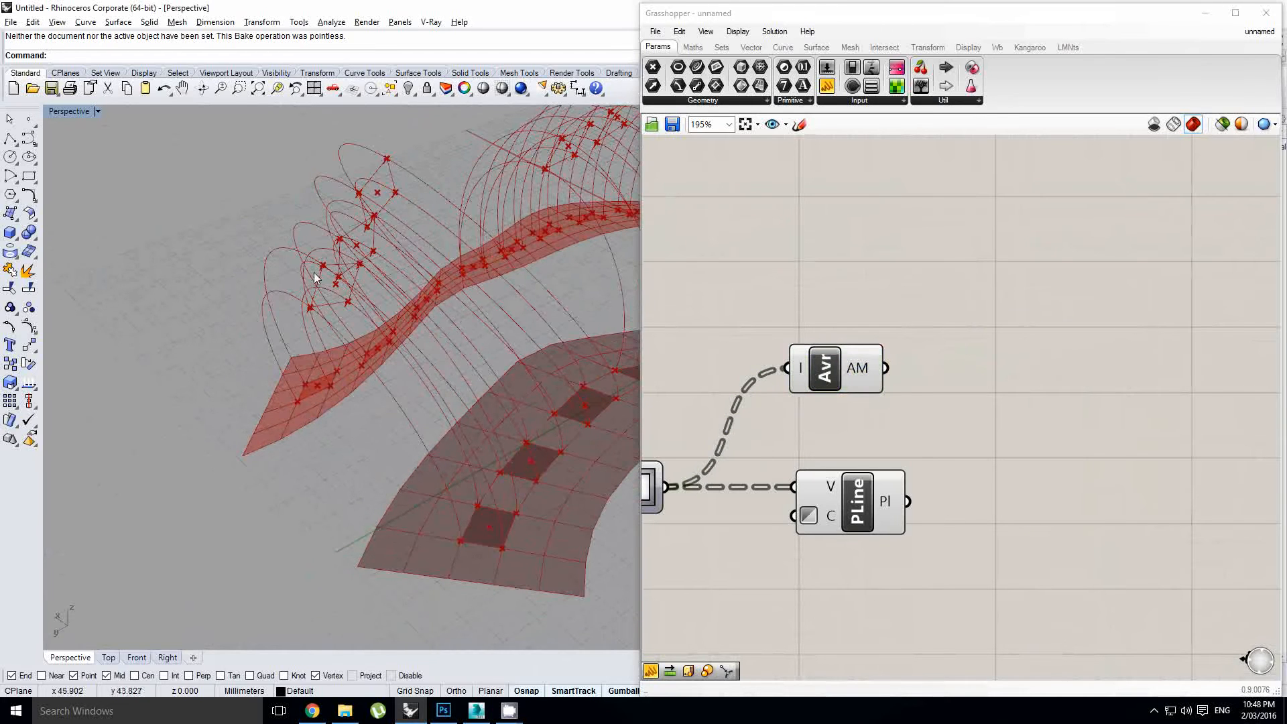
pyautogui.moveTo(481, 509); pyautogui.dragTo(469, 372, button='right')
pyautogui.click(862, 384)
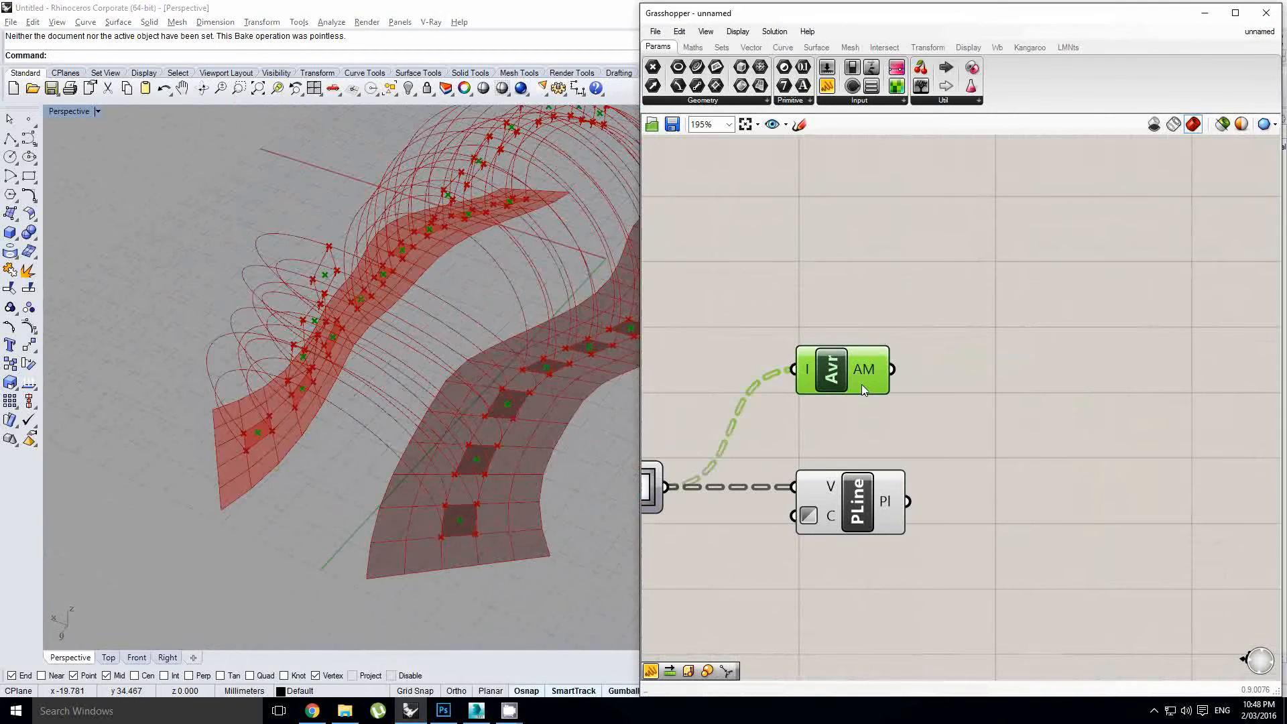
pyautogui.doubleClick(1039, 366)
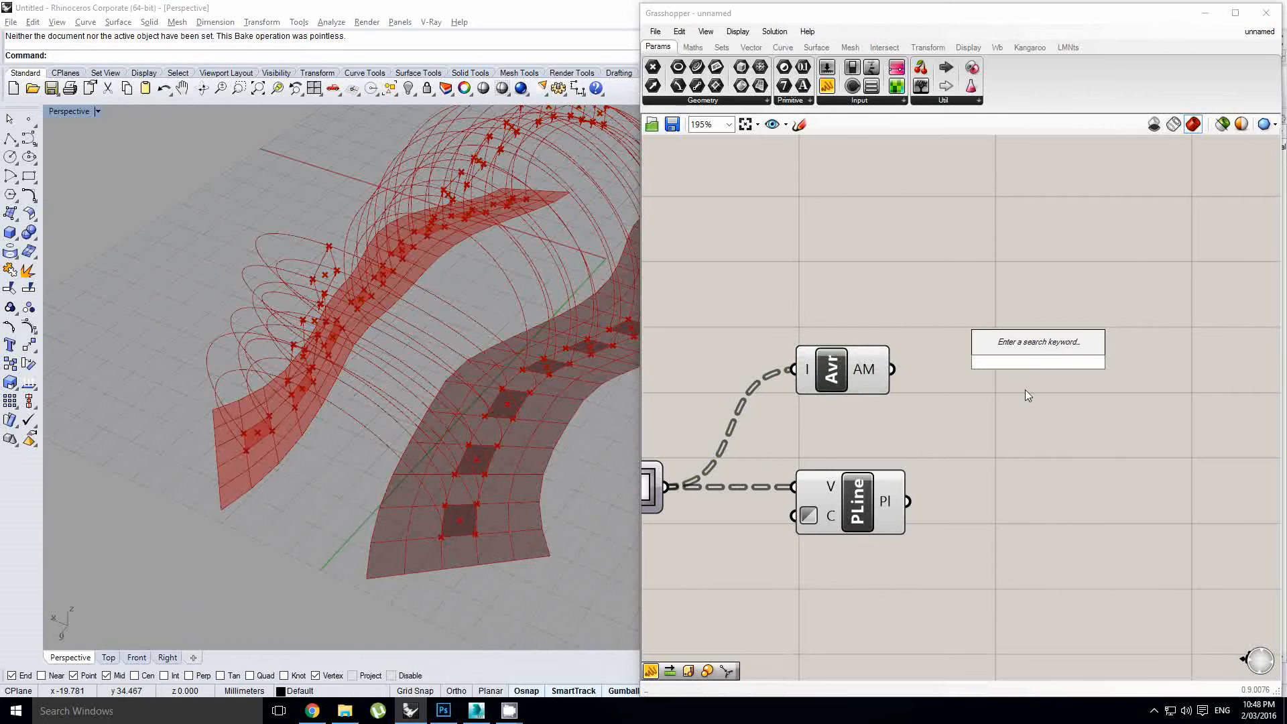
pyautogui.write('pshift')
pyautogui.press('Return')
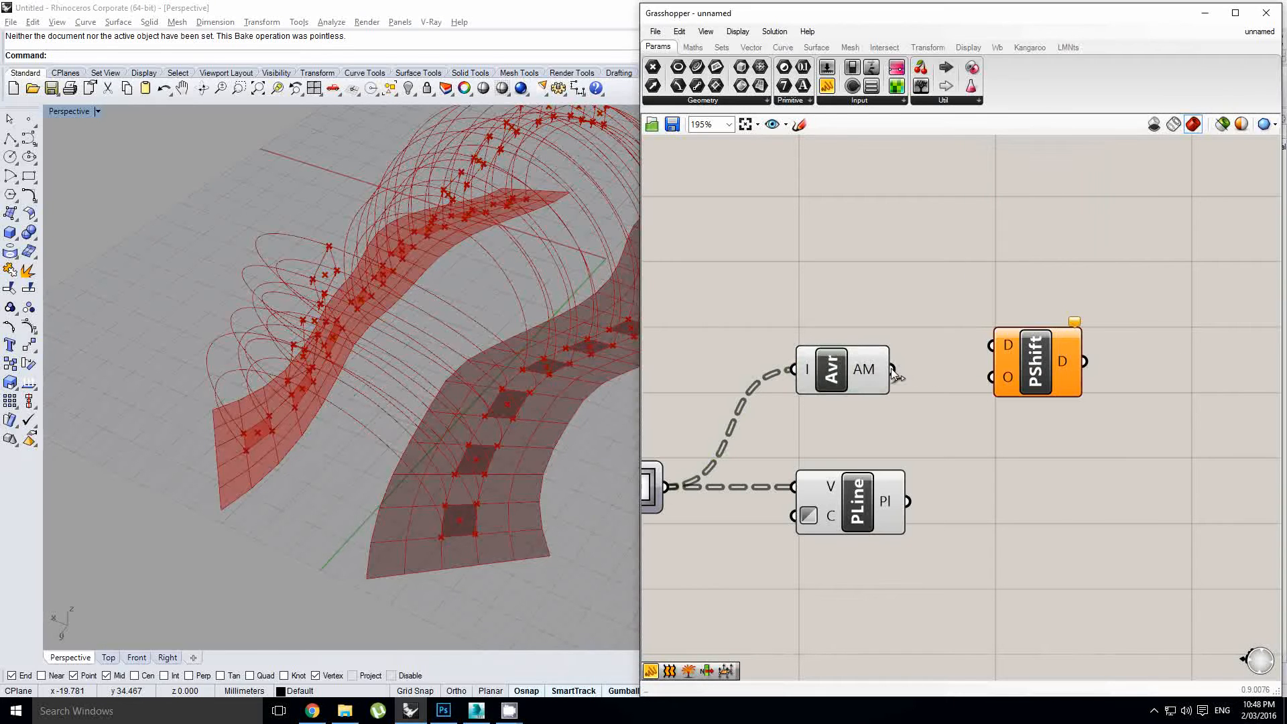
pyautogui.moveTo(895, 370); pyautogui.dragTo(1048, 388)
# Duplicate the PShift component below the first and connect the PLine polylines to the copy's data input.
pyautogui.moveTo(1071, 391); pyautogui.dragTo(879, 355, button='right')
pyautogui.keyDown('alt'); pyautogui.moveTo(880, 355); pyautogui.dragTo(891, 469); pyautogui.keyUp('alt')
pyautogui.moveTo(738, 471); pyautogui.dragTo(869, 490)
# Add a Scale component, wiring the path-shifted polylines to its geometry input and the path-shifted averages to its centre input.
pyautogui.scroll(-3, 1031, 383)
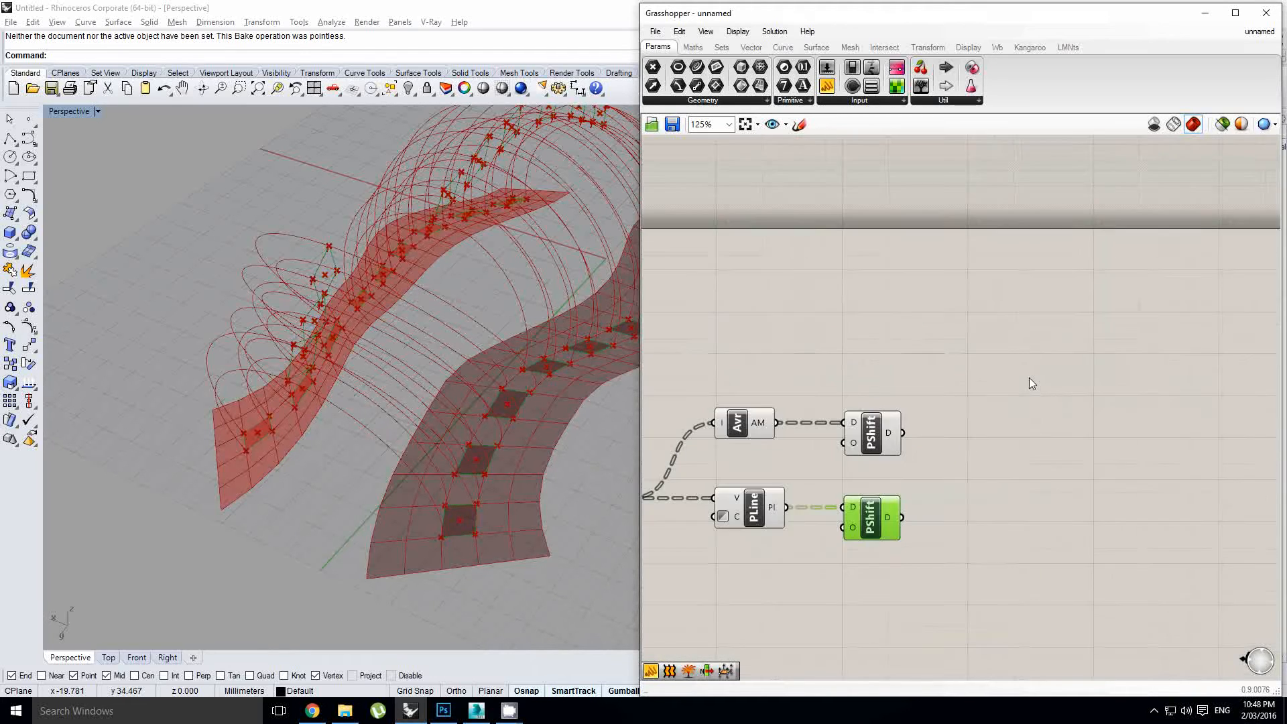
pyautogui.doubleClick(1011, 399)
pyautogui.write('scale')
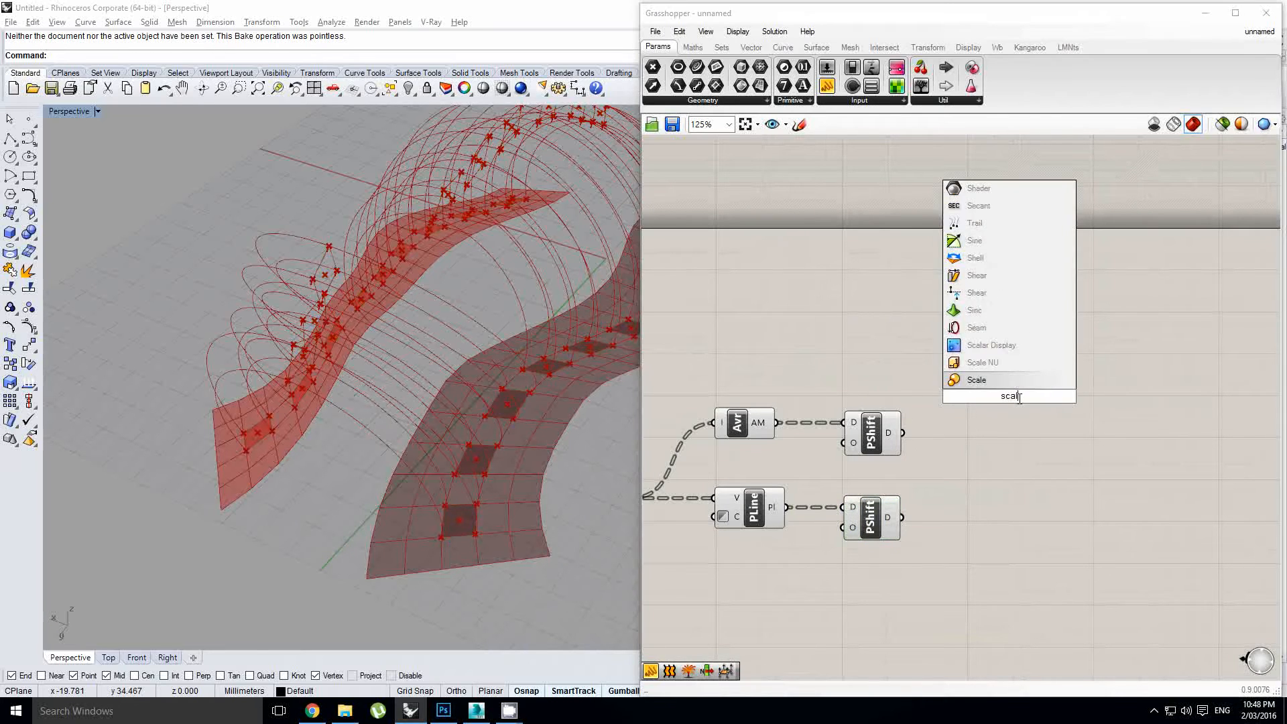
pyautogui.press('Return')
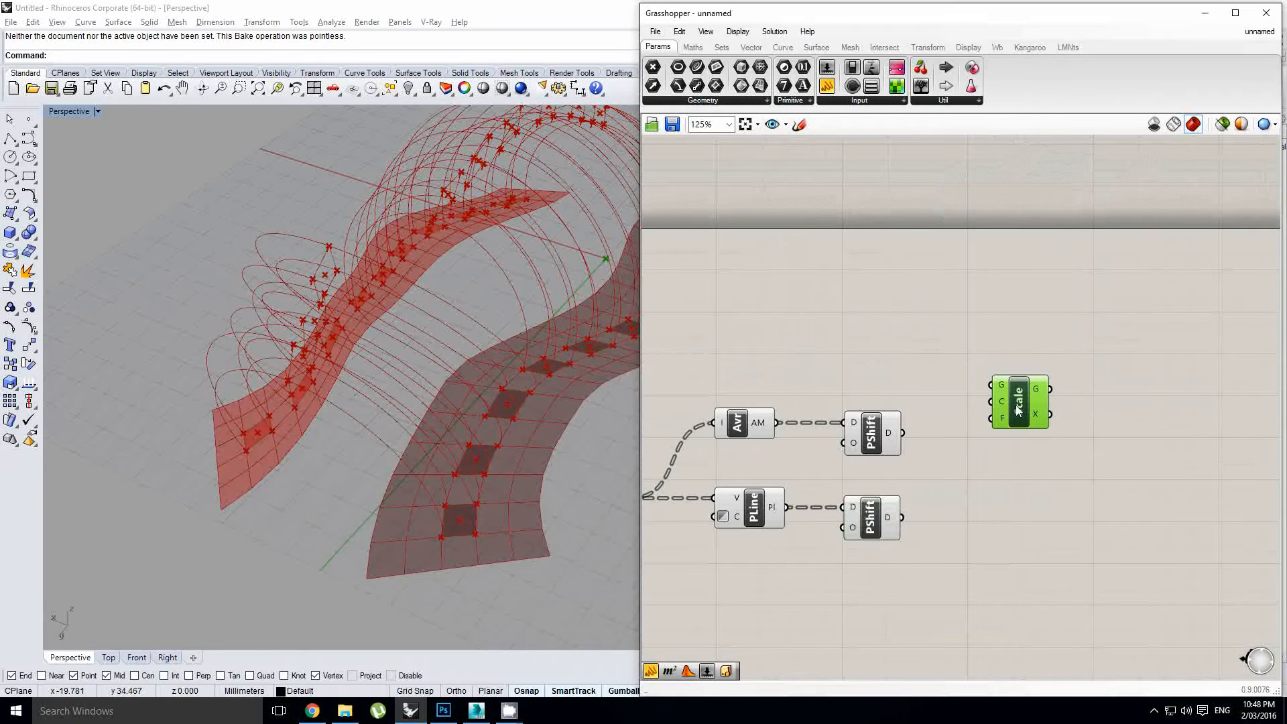
pyautogui.moveTo(927, 507); pyautogui.dragTo(1031, 439)
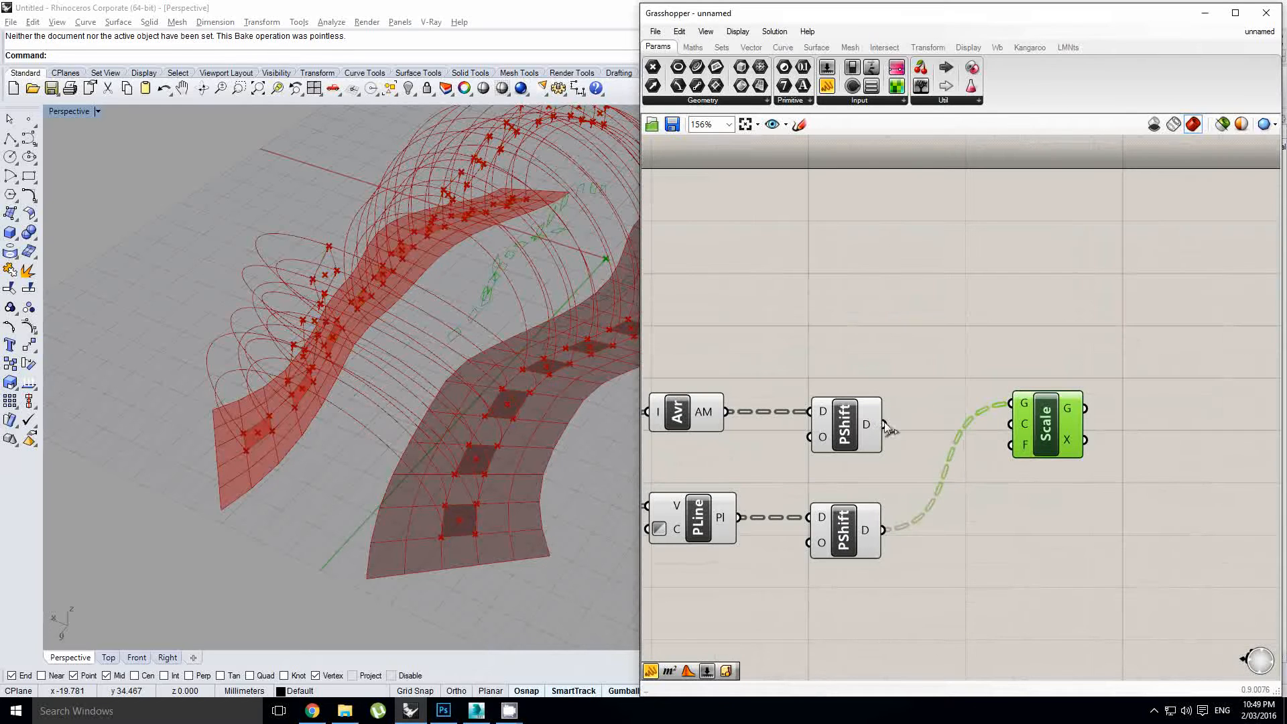
pyautogui.moveTo(1017, 427); pyautogui.dragTo(1002, 426)
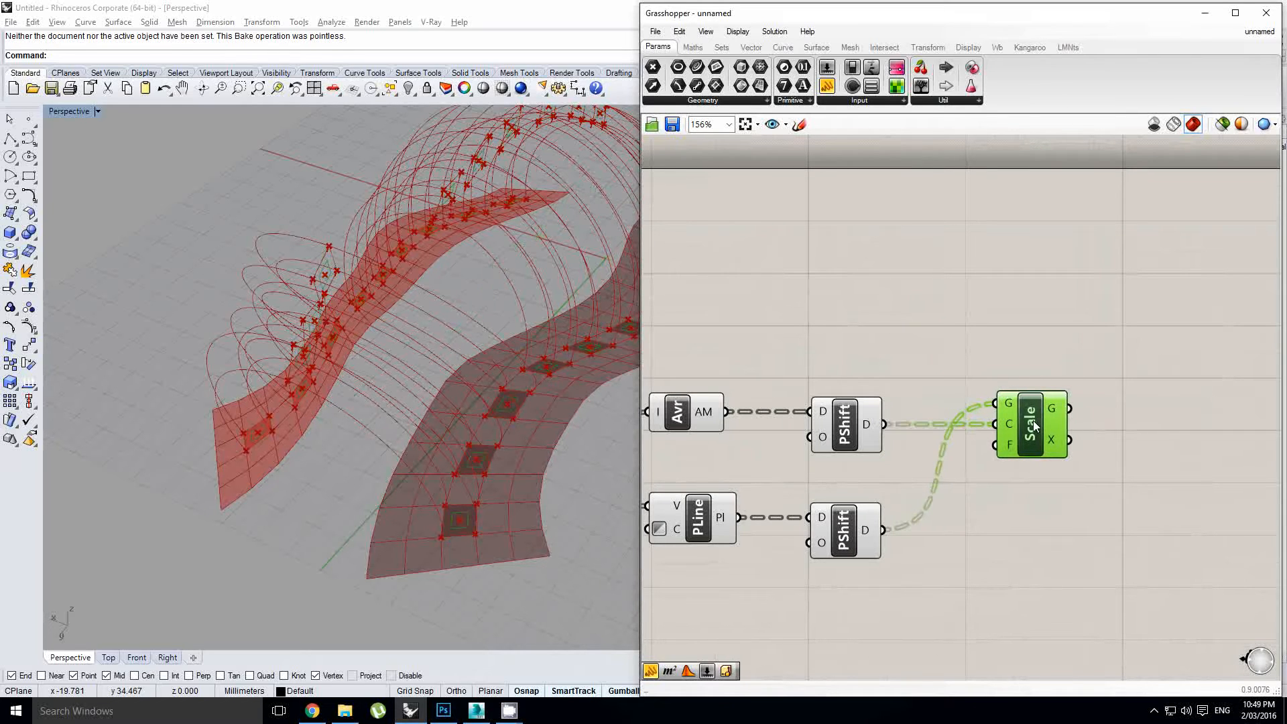
# Add a text panel above the Avr component and set its content to 1.
pyautogui.moveTo(972, 441); pyautogui.dragTo(982, 433, button='right')
pyautogui.moveTo(594, 366); pyautogui.dragTo(492, 475, button='right')
pyautogui.scroll(4, 412, 330)
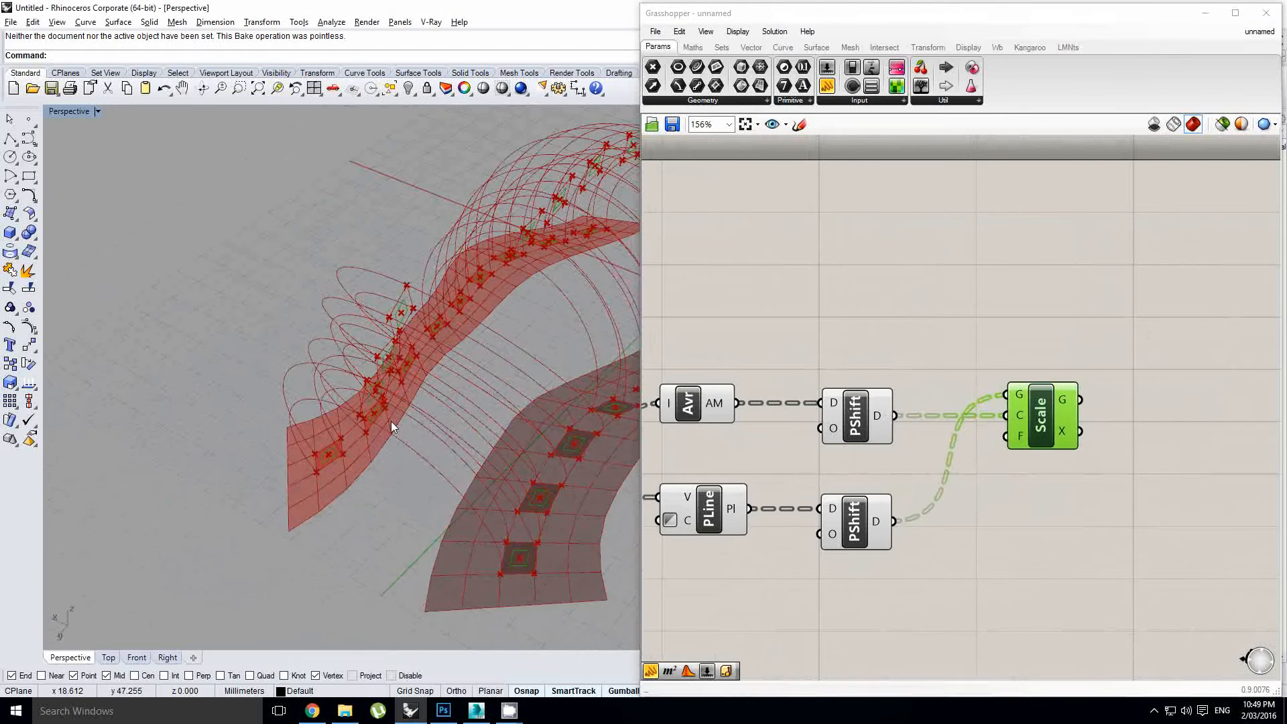
pyautogui.moveTo(800, 327); pyautogui.dragTo(908, 411, button='right')
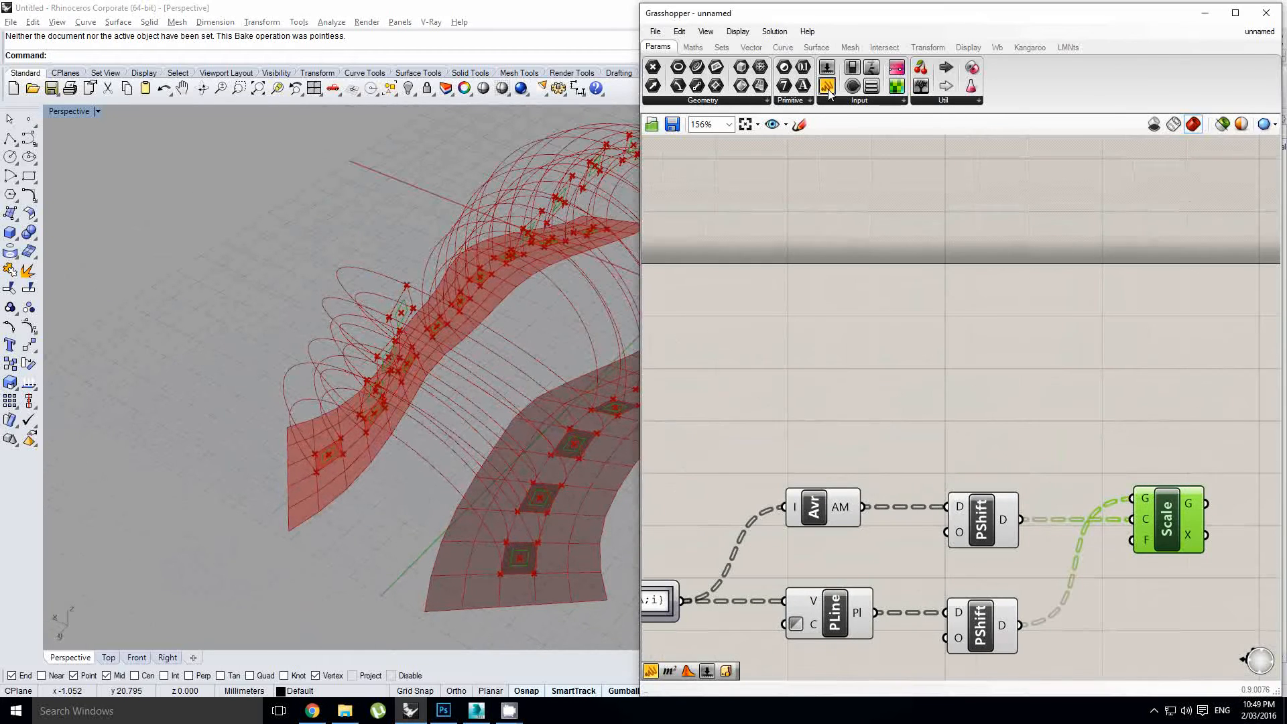
pyautogui.moveTo(829, 93); pyautogui.dragTo(875, 309)
pyautogui.scroll(2, 867, 317)
pyautogui.doubleClick(866, 318)
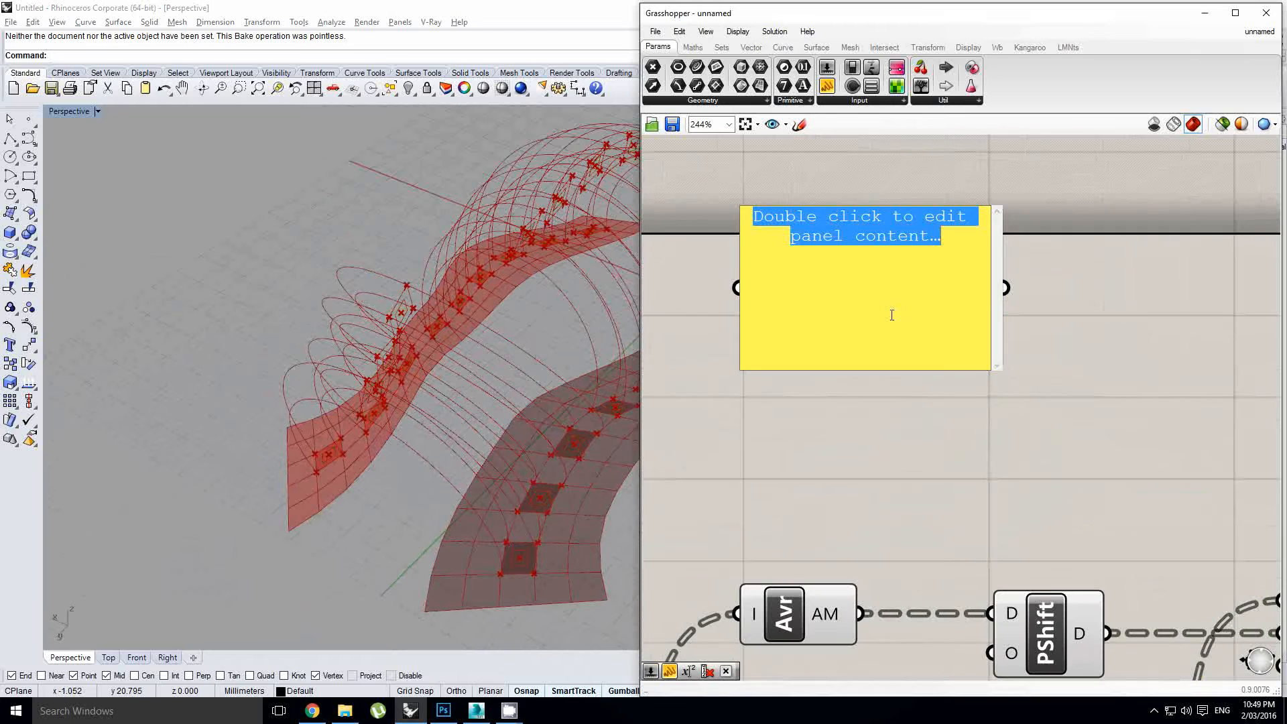
pyautogui.write('1')
pyautogui.hotkey('ctrl', 'Return')
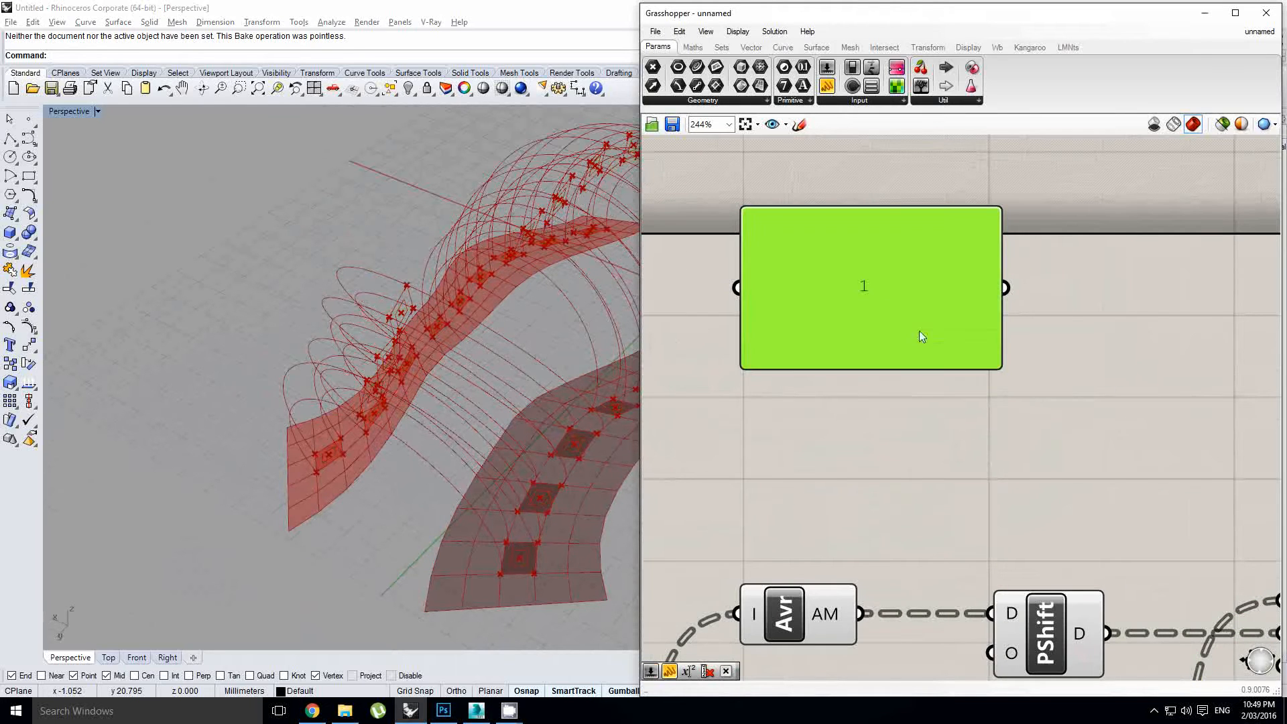
# Shrink the panel holding 1 to a small box and place a number slider of 0.250 beneath it.
pyautogui.scroll(-3, 924, 329)
pyautogui.moveTo(937, 320); pyautogui.dragTo(897, 316, button='right')
pyautogui.click(915, 353)
pyautogui.scroll(1, 915, 353)
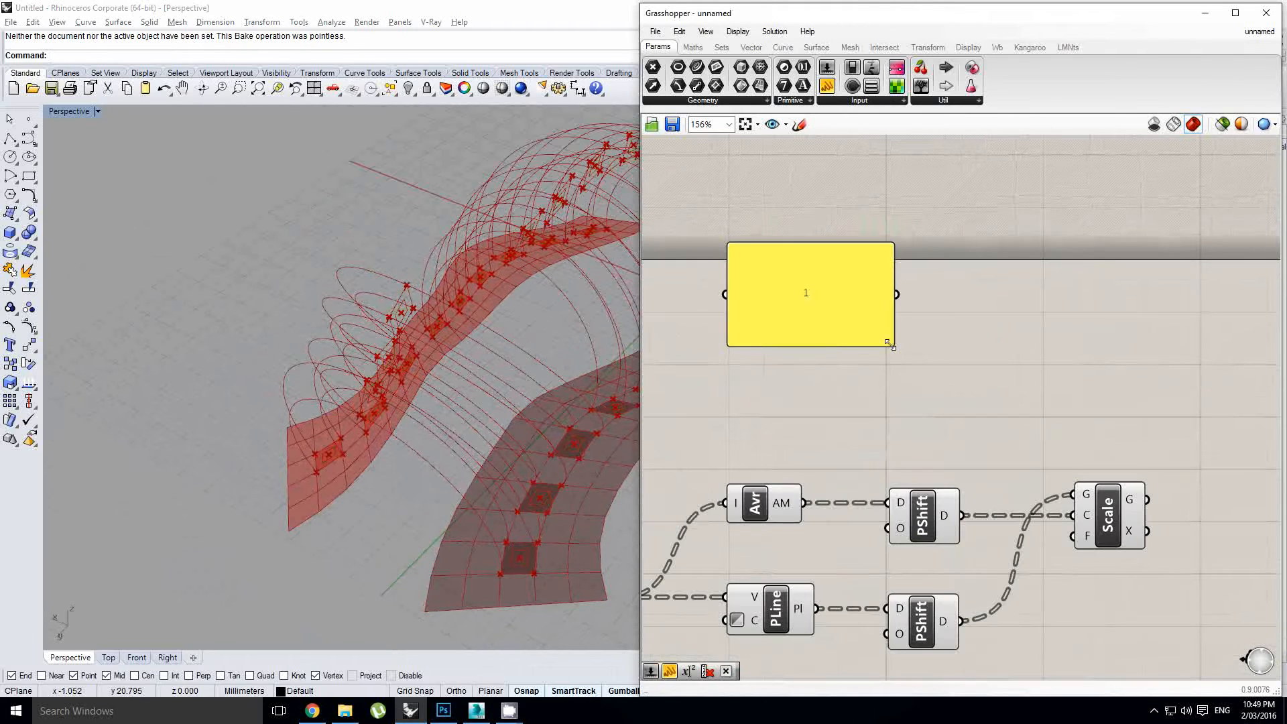
pyautogui.moveTo(890, 345); pyautogui.dragTo(779, 260)
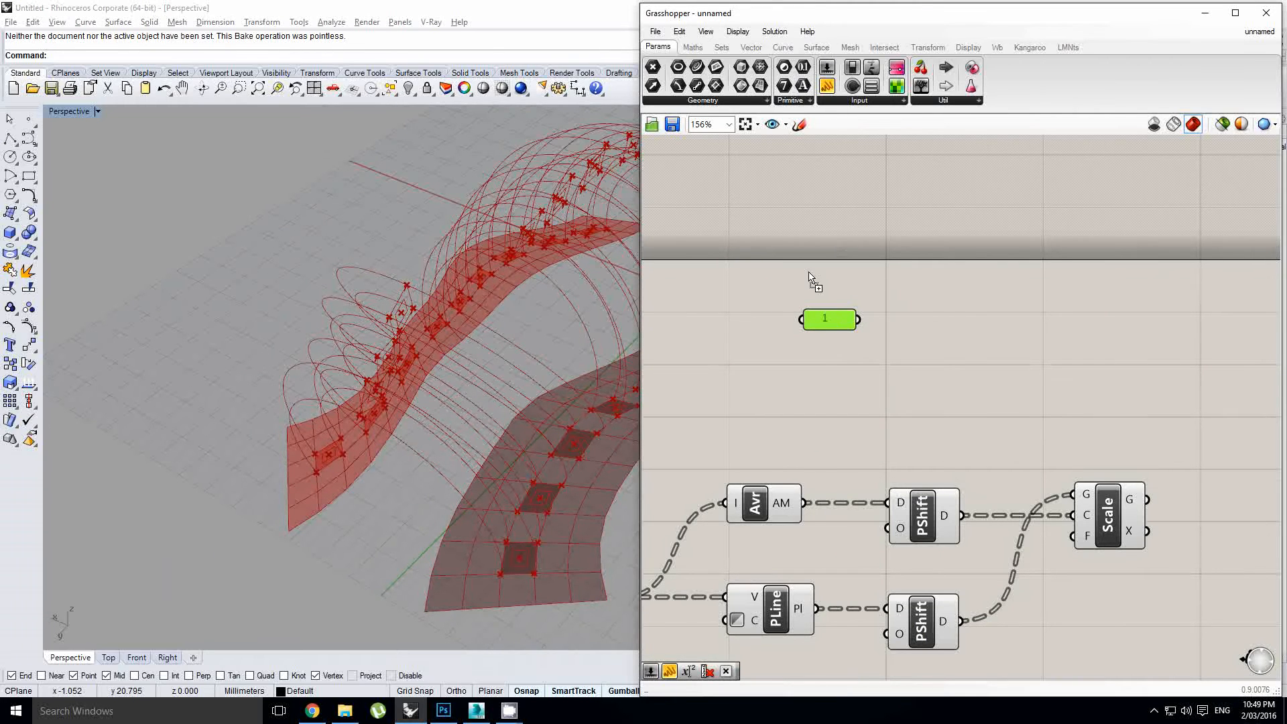
pyautogui.moveTo(810, 275); pyautogui.dragTo(819, 352)
pyautogui.scroll(1, 821, 351)
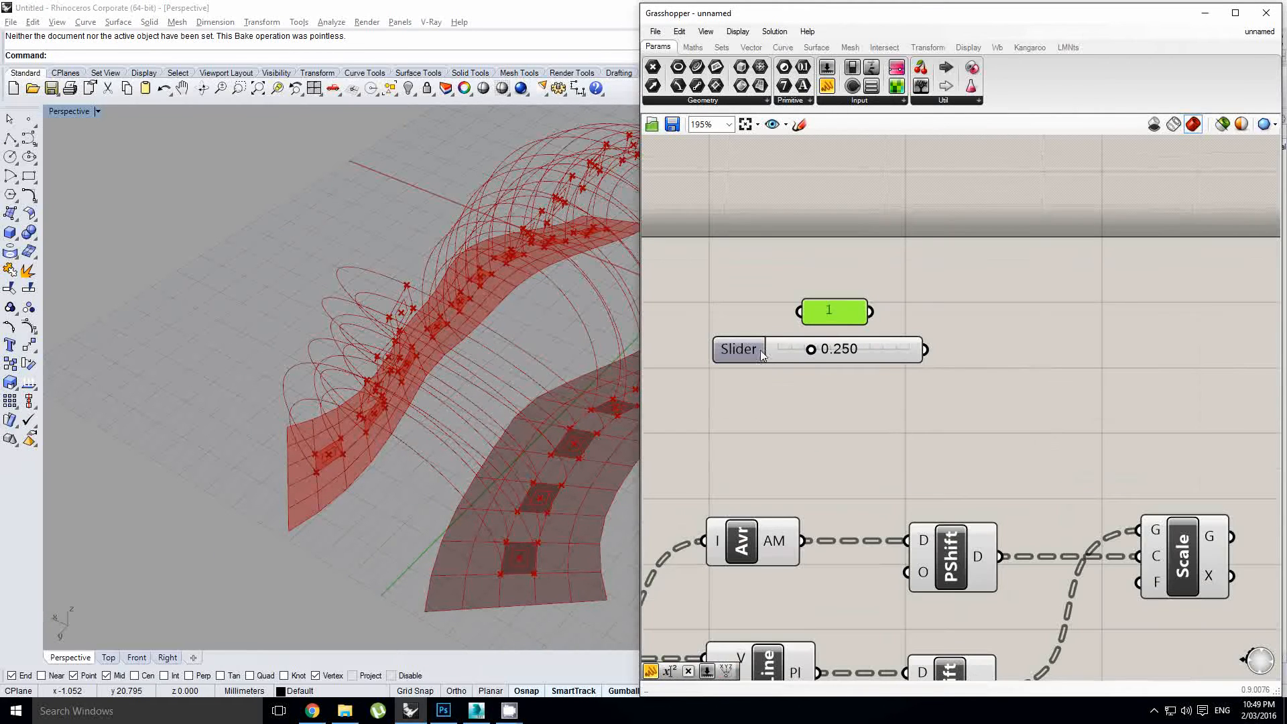
# Add a Merge component beside the panel and slider, and connect the panel to its D1 input.
pyautogui.doubleClick(959, 340)
pyautogui.write('merge')
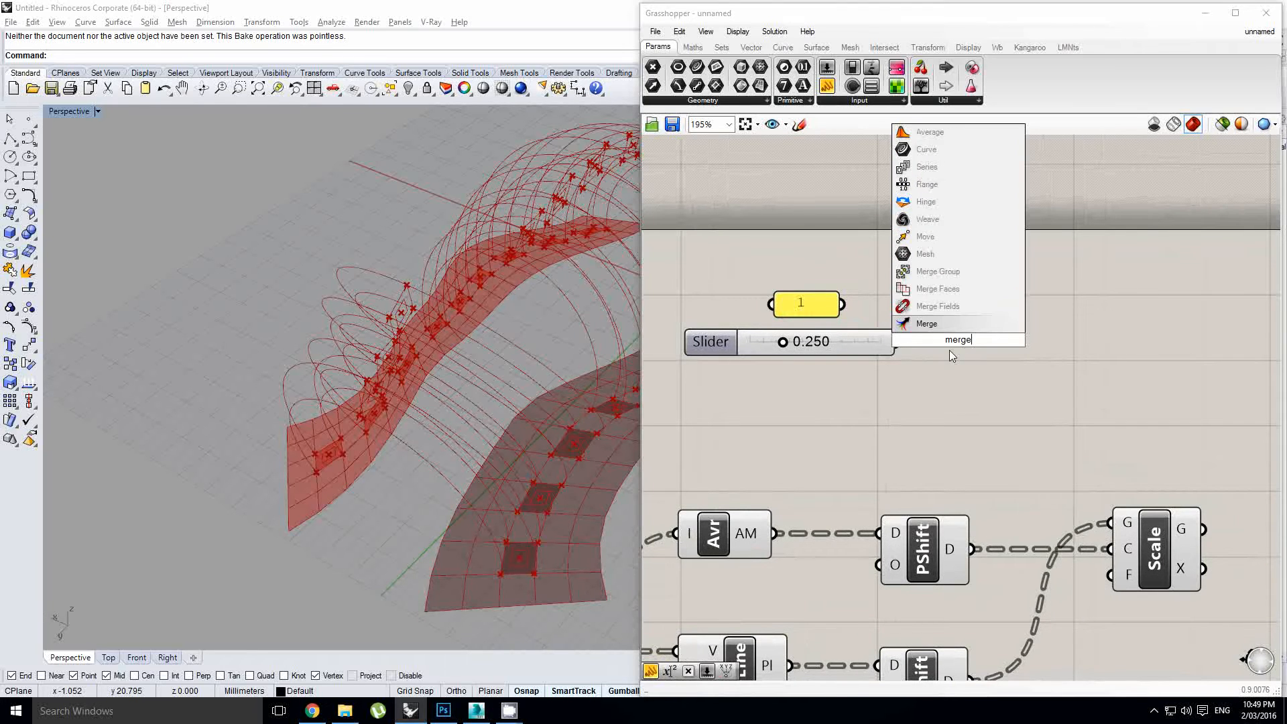
pyautogui.click(967, 325)
pyautogui.moveTo(972, 347); pyautogui.dragTo(1023, 331)
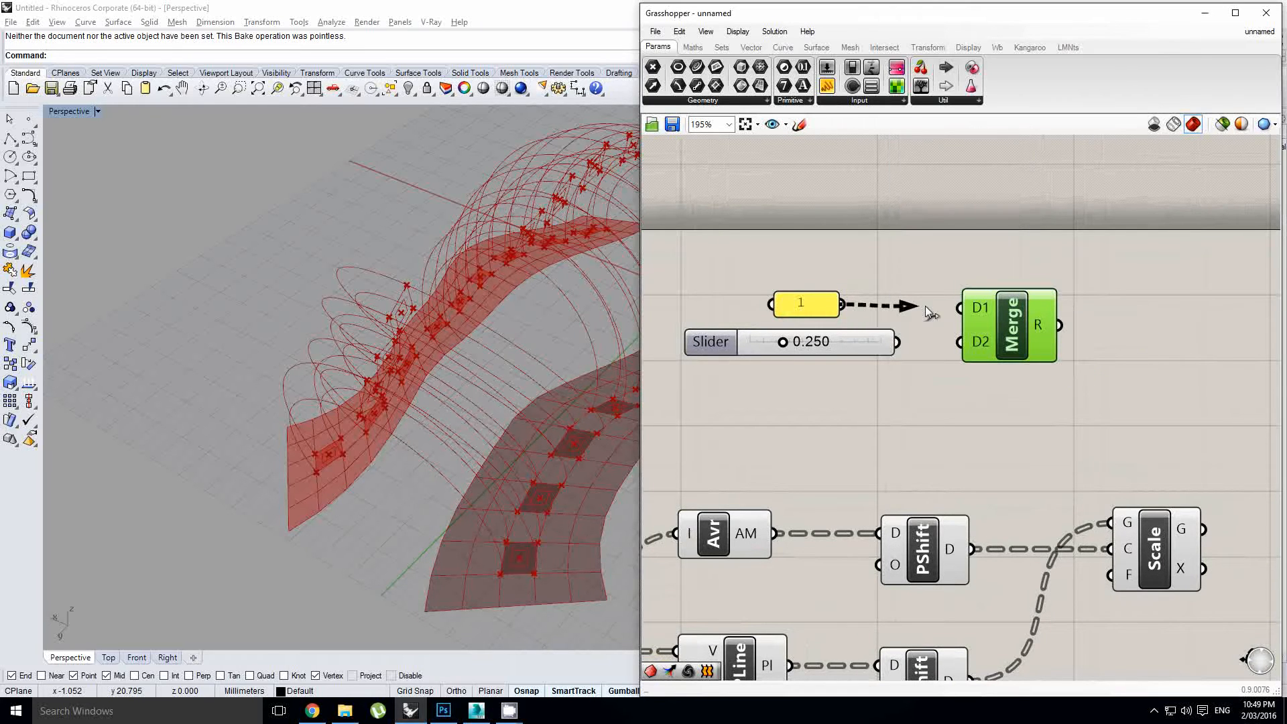
pyautogui.moveTo(925, 306); pyautogui.dragTo(1012, 323)
pyautogui.scroll(2, 905, 355)
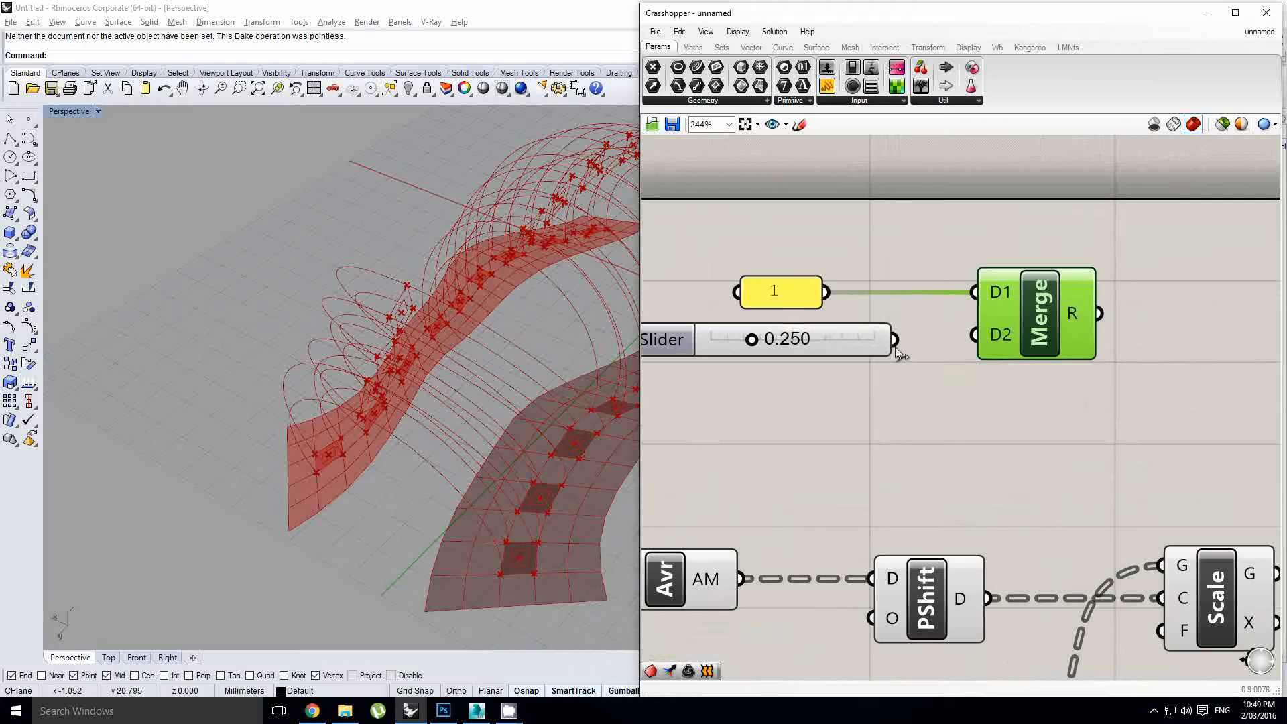
# Connect the slider to the Merge component's D2 input and the panel to its D3 input.
pyautogui.moveTo(895, 339); pyautogui.dragTo(1007, 342)
pyautogui.scroll(2, 965, 335)
pyautogui.scroll(-2, 1006, 362)
pyautogui.moveTo(1103, 397); pyautogui.dragTo(1004, 376, button='right')
pyautogui.scroll(2, 938, 351)
pyautogui.click(914, 338)
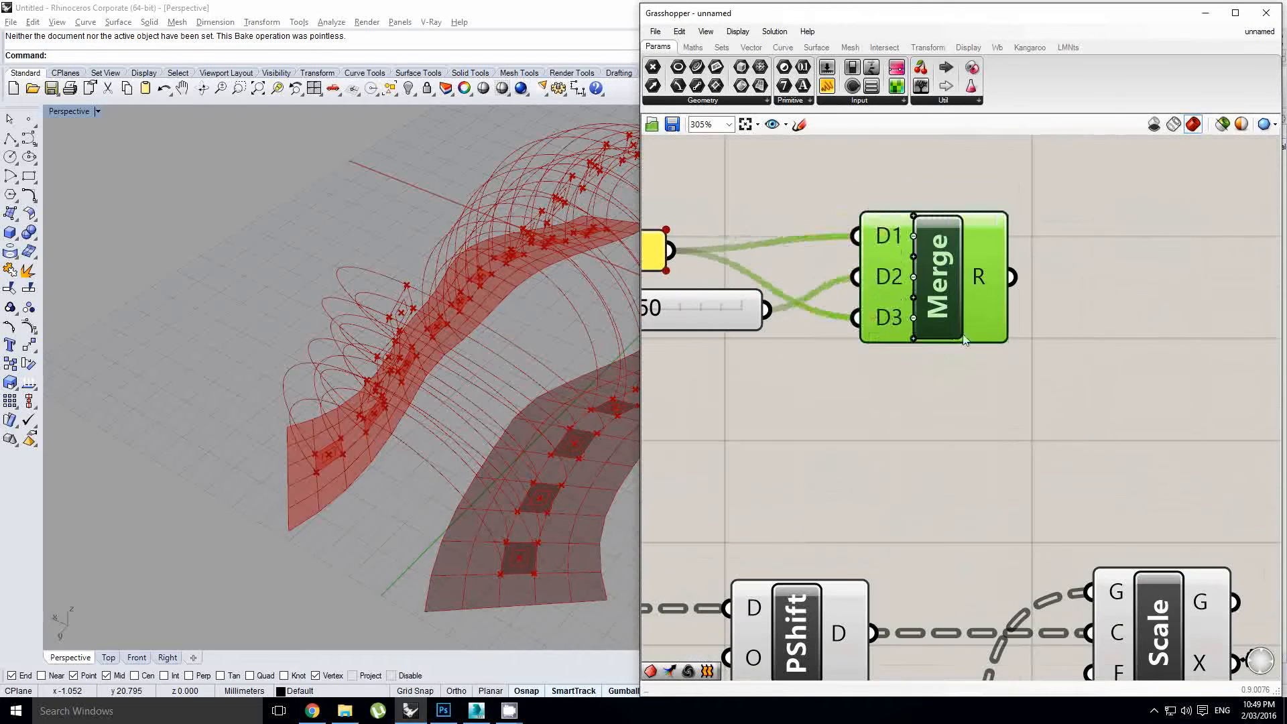
# Connect the Merge result to the Scale component's factor input F.
pyautogui.scroll(-2, 965, 339)
pyautogui.click(1007, 295)
pyautogui.moveTo(952, 260); pyautogui.dragTo(1011, 578)
# Hide the previews of the Avr, PLine and both PShift components.
pyautogui.scroll(5, 472, 433)
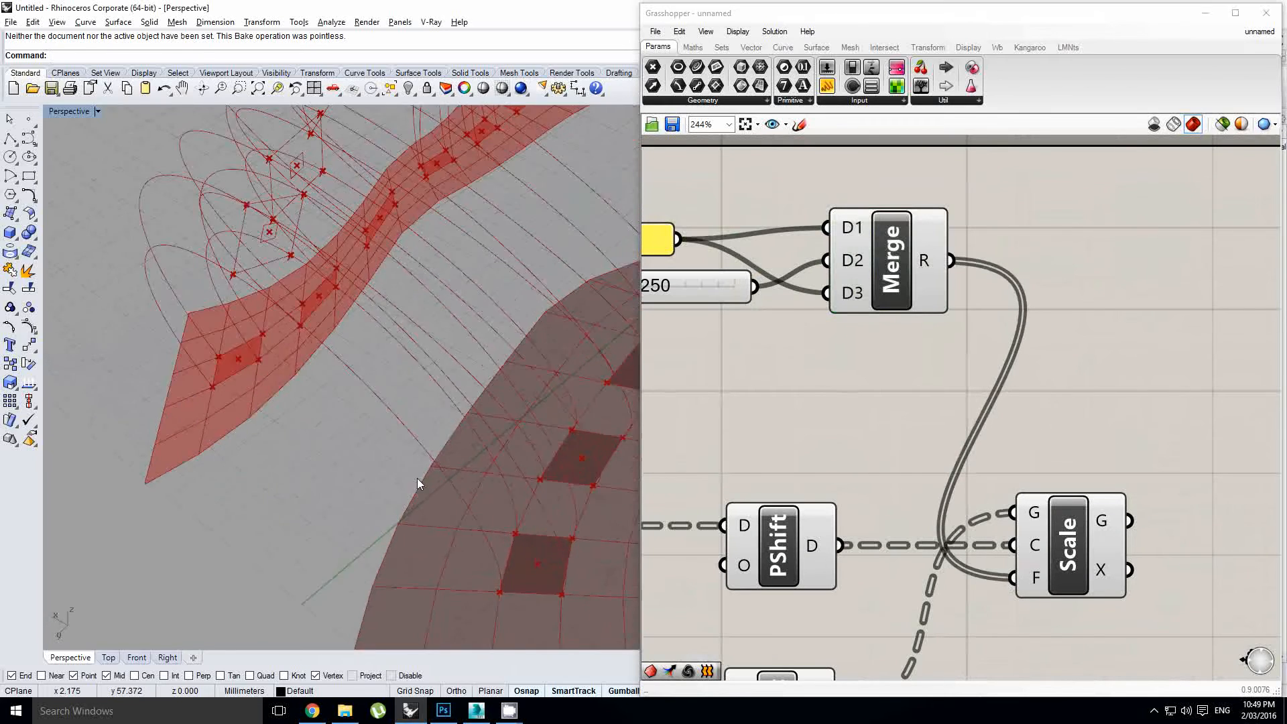
pyautogui.moveTo(362, 352); pyautogui.dragTo(403, 347, button='right')
pyautogui.scroll(-4, 902, 468)
pyautogui.moveTo(902, 468); pyautogui.dragTo(1067, 406, button='right')
pyautogui.moveTo(1023, 561); pyautogui.dragTo(1042, 540, button='right')
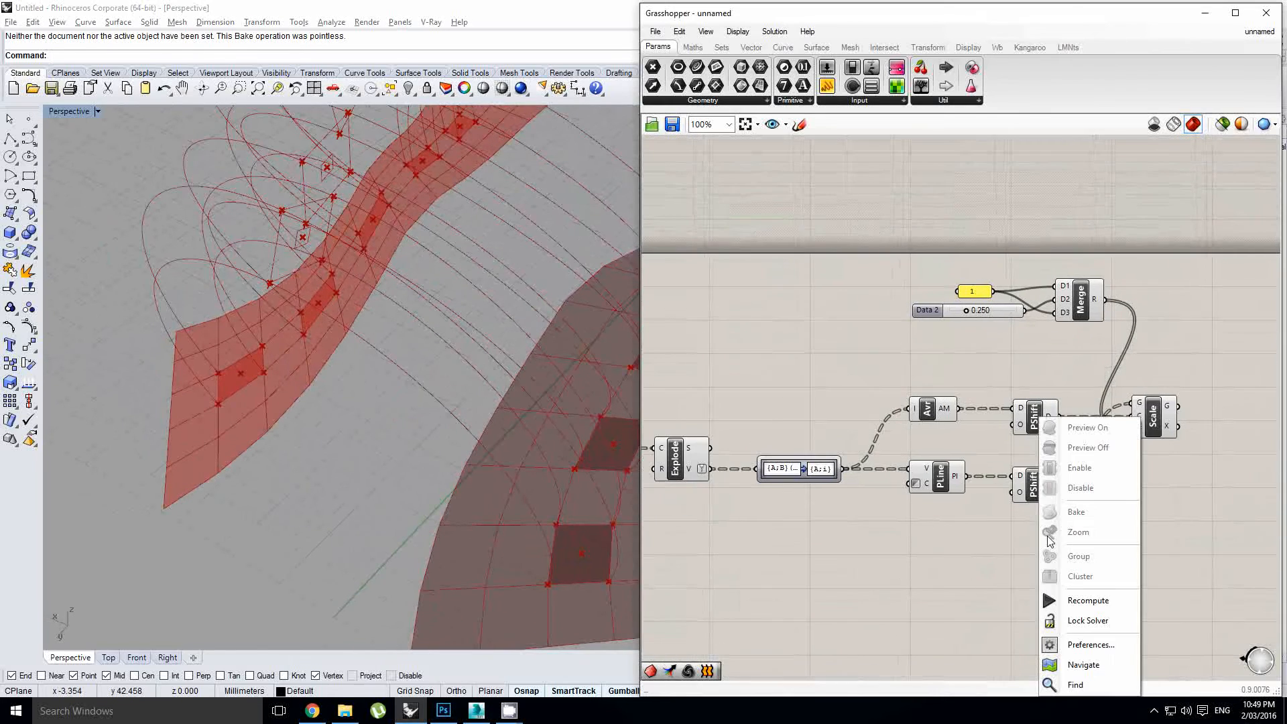
pyautogui.click(979, 504)
pyautogui.moveTo(1072, 540); pyautogui.dragTo(931, 385)
pyautogui.scroll(-1, 931, 385)
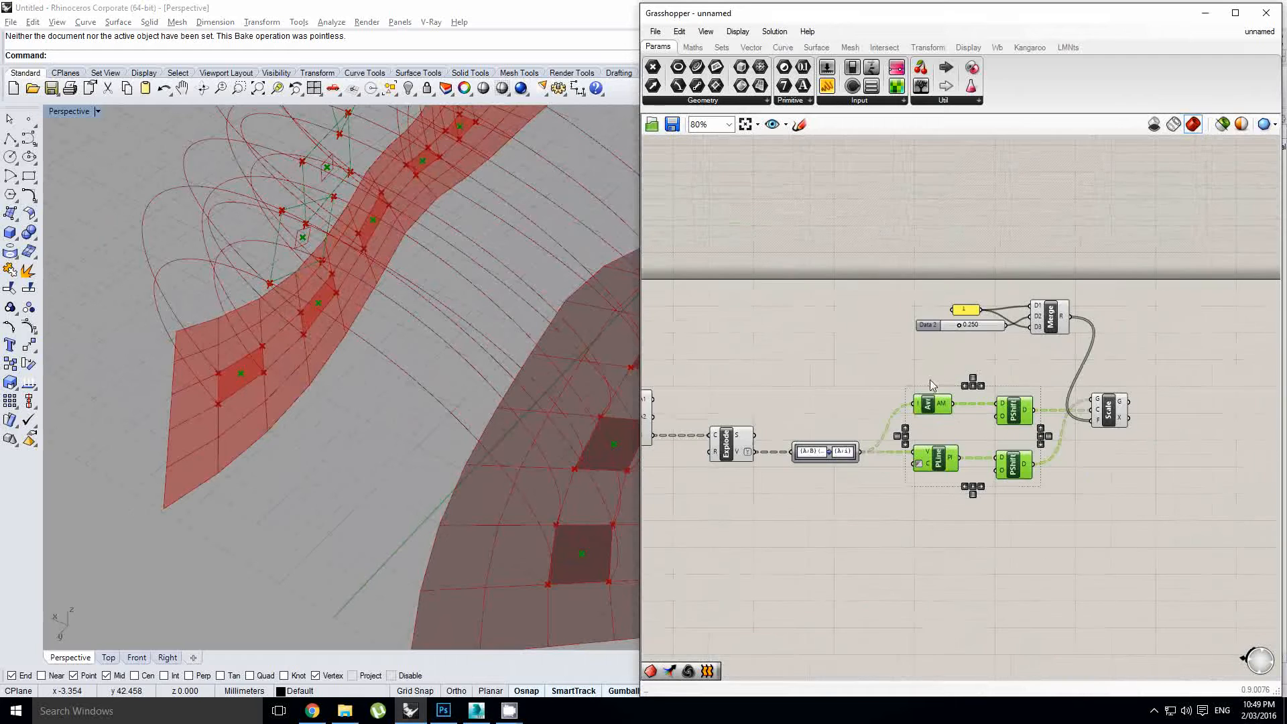
pyautogui.middleClick(960, 355)
pyautogui.click(1001, 313)
# Select the Scale component and examine its scaled polylines along the arches in the Perspective view.
pyautogui.moveTo(1000, 401); pyautogui.dragTo(961, 403, button='right')
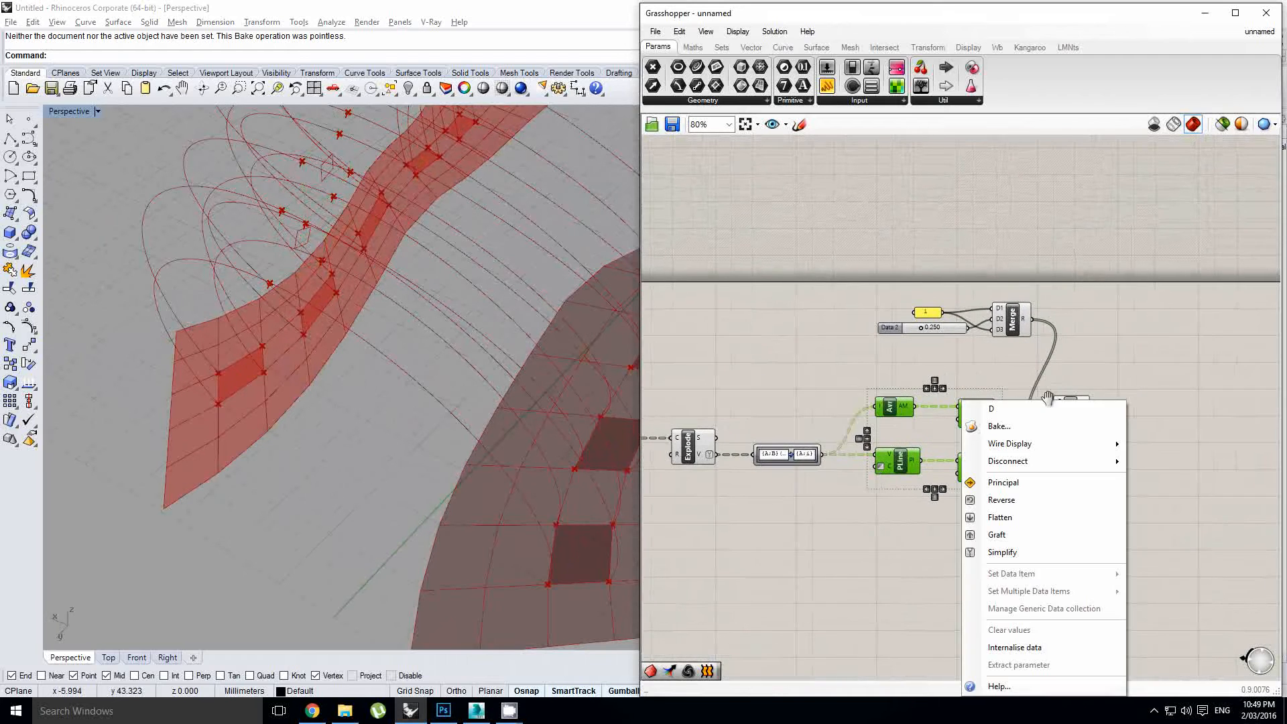
pyautogui.click(1095, 367)
pyautogui.scroll(1, 1079, 406)
pyautogui.click(1074, 413)
pyautogui.keyDown('shift'); pyautogui.moveTo(455, 445); pyautogui.dragTo(432, 437, button='right'); pyautogui.keyUp('shift')
pyautogui.scroll(-4, 432, 436)
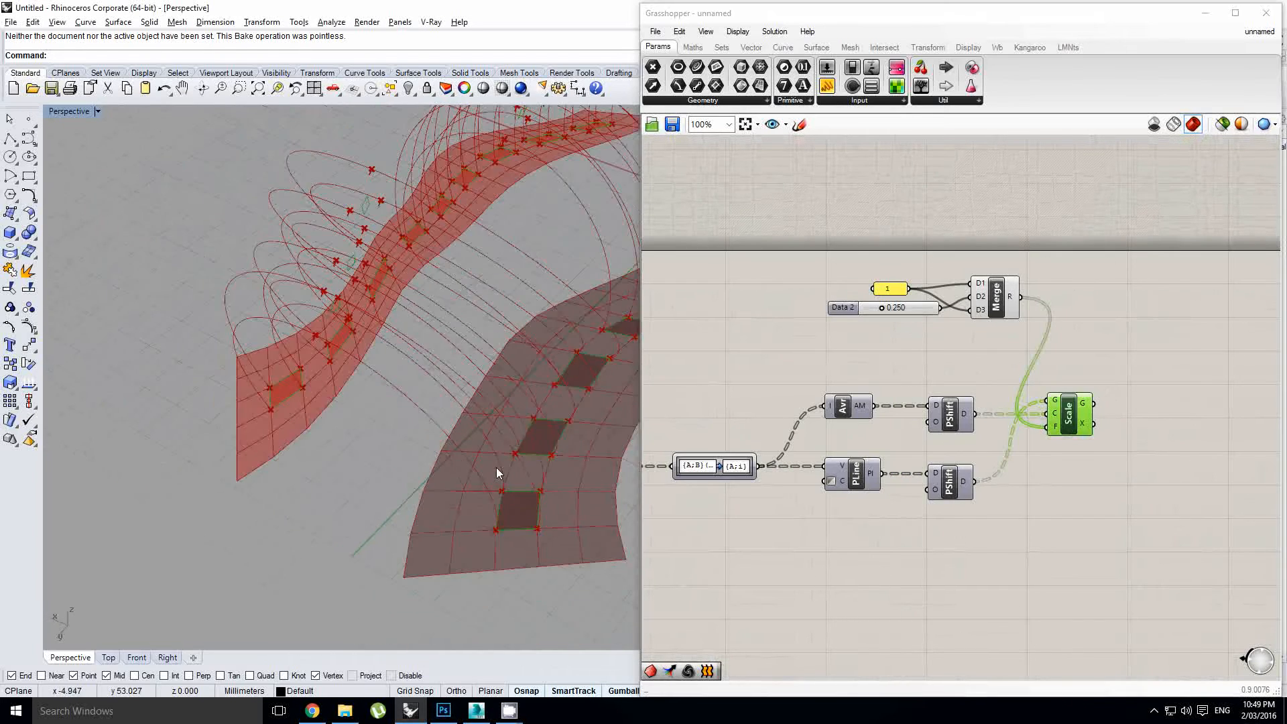
pyautogui.scroll(4, 529, 501)
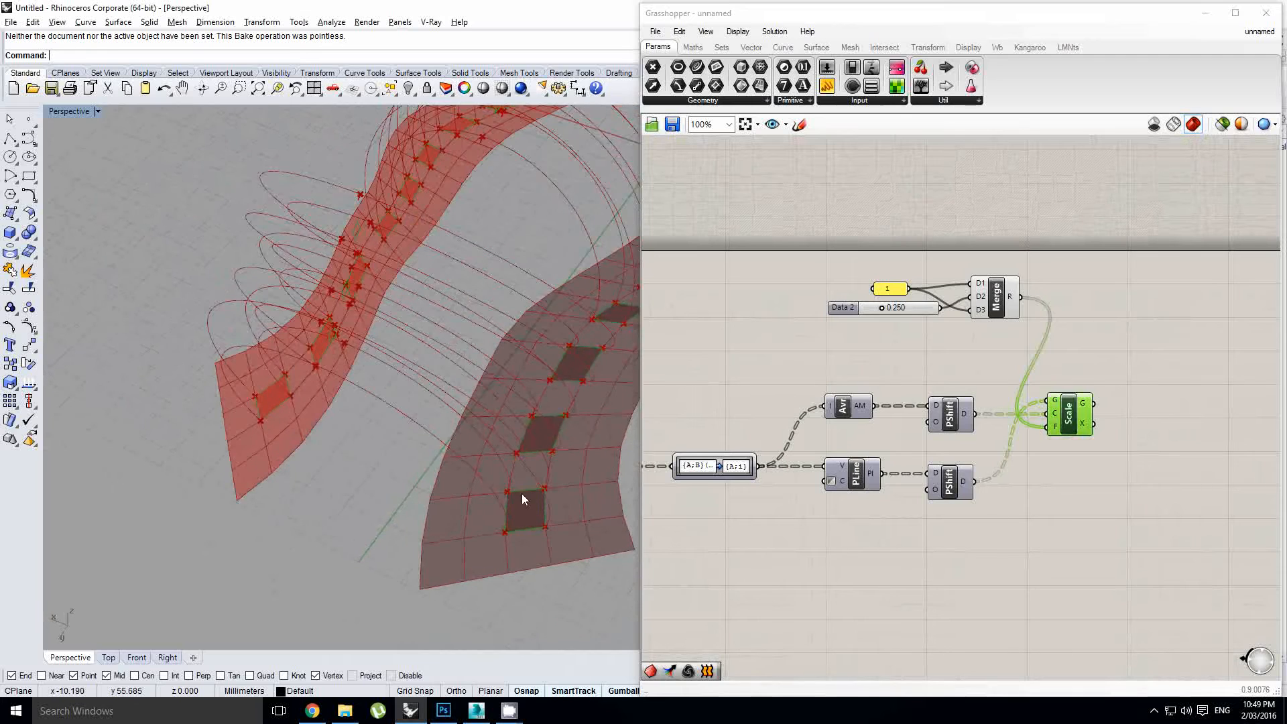
pyautogui.moveTo(529, 501); pyautogui.dragTo(520, 505, button='right')
pyautogui.moveTo(224, 373); pyautogui.dragTo(303, 296, button='right')
# Raise the slider for the middle scale factor to 0.347.
pyautogui.rightClick(863, 290)
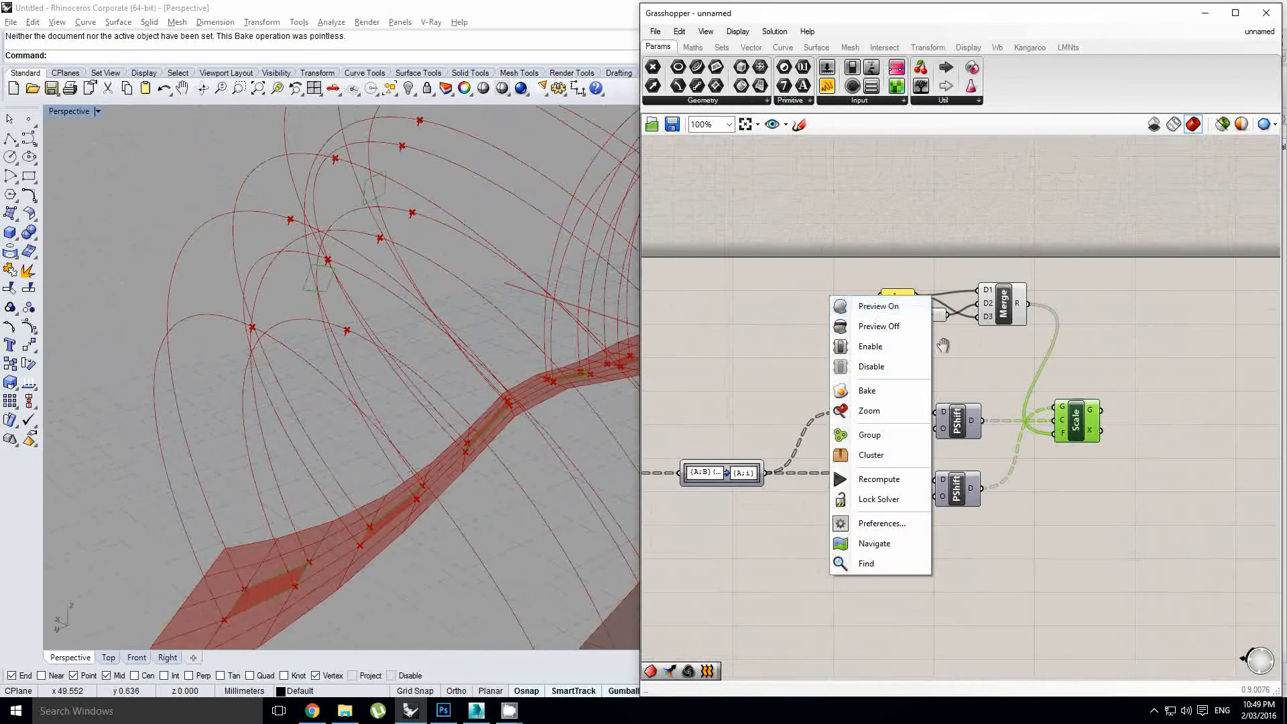
pyautogui.scroll(4, 876, 316)
pyautogui.moveTo(884, 308)
pyautogui.mouseDown()
pyautogui.moveTo(905, 308)
pyautogui.moveTo(873, 308)
pyautogui.moveTo(885, 311)
pyautogui.mouseUp()
pyautogui.scroll(-4, 909, 333)
# Add a Loft component and connect the scaled polylines from the Scale component's G output to its curves input.
pyautogui.moveTo(909, 332); pyautogui.dragTo(771, 349, button='right')
pyautogui.scroll(1, 1036, 392)
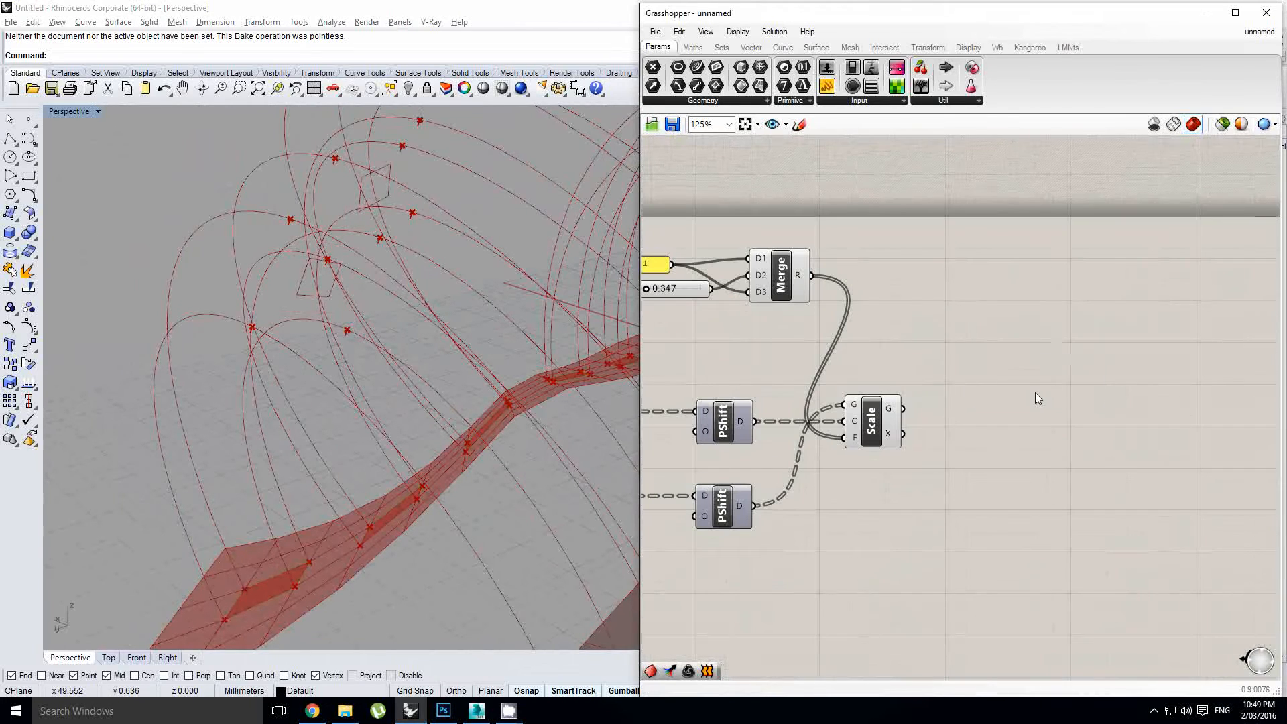
pyautogui.doubleClick(1035, 393)
pyautogui.write('loft')
pyautogui.click(1049, 376)
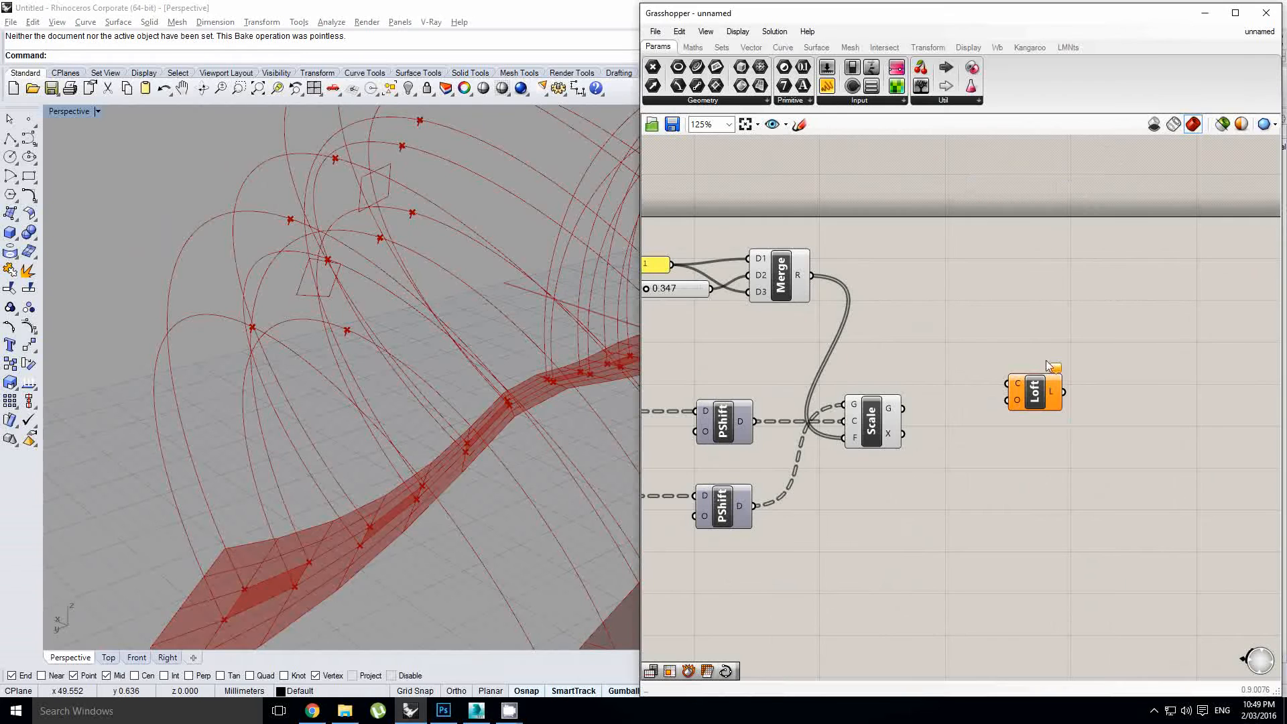
pyautogui.moveTo(1010, 389); pyautogui.dragTo(1036, 417)
# Hide the previews of the previewed components leading into the Loft, up to and including Scale, leaving the Loft shown.
pyautogui.moveTo(393, 368); pyautogui.dragTo(496, 376, button='right')
pyautogui.moveTo(508, 315); pyautogui.dragTo(460, 341, button='right')
pyautogui.click(901, 356)
pyautogui.moveTo(855, 292); pyautogui.dragTo(882, 300, button='right')
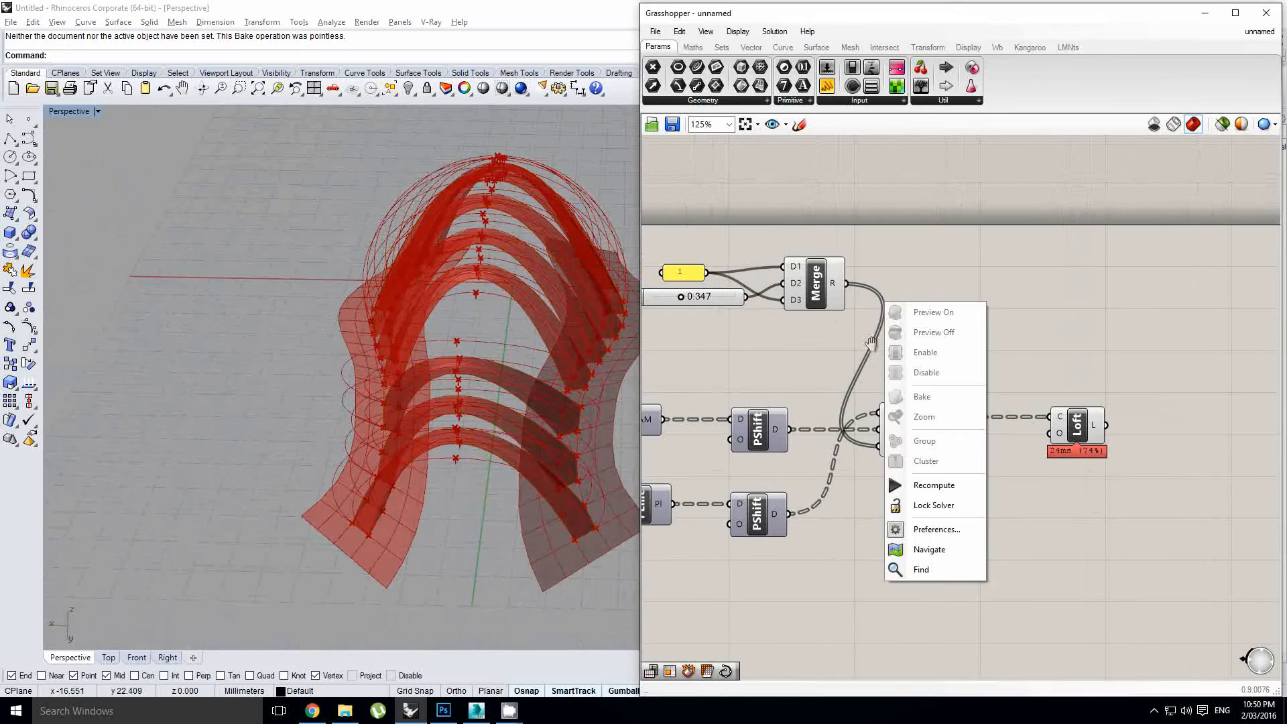
pyautogui.click(867, 339)
pyautogui.moveTo(514, 399); pyautogui.dragTo(531, 336, button='right')
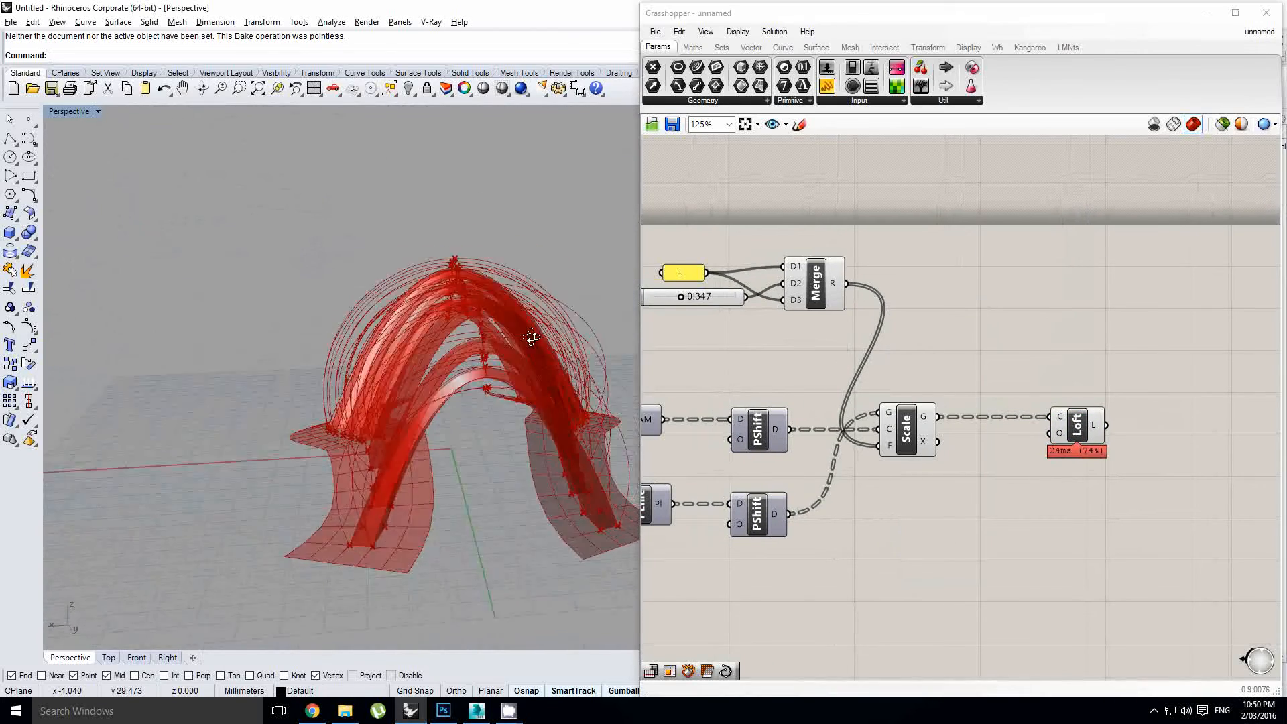
pyautogui.scroll(-5, 1109, 483)
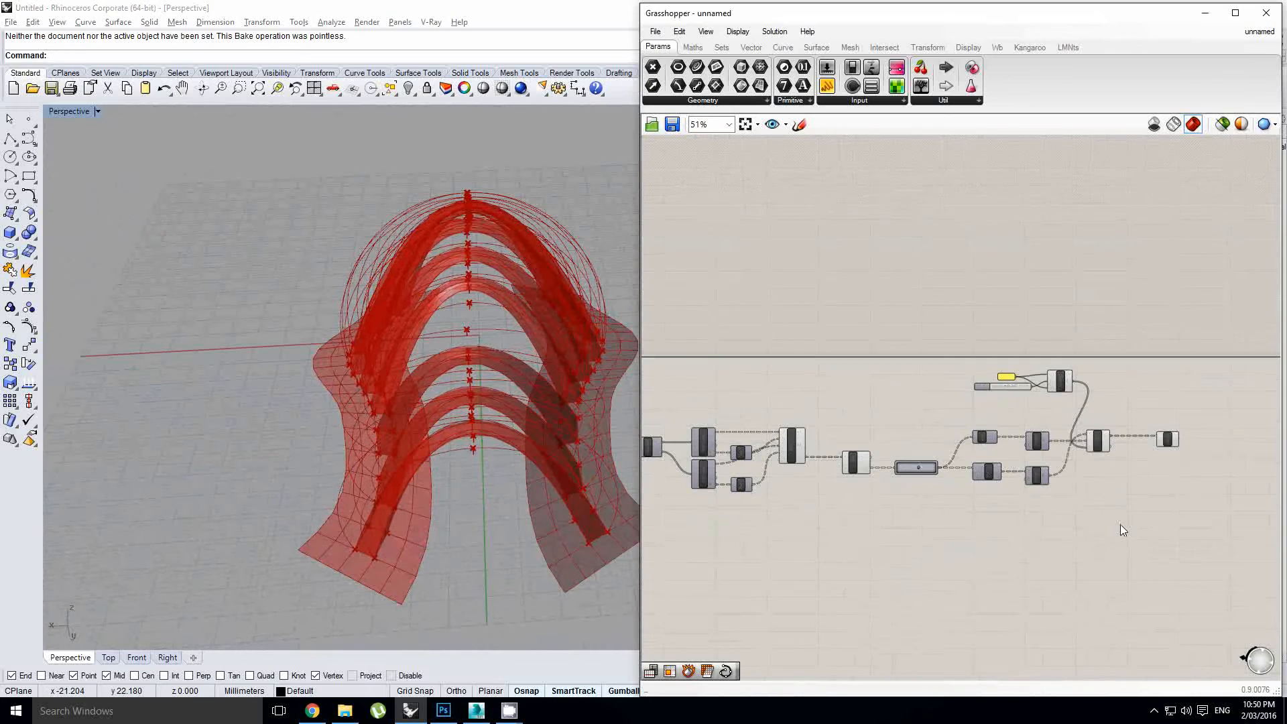
pyautogui.moveTo(1120, 524); pyautogui.dragTo(796, 296)
pyautogui.middleClick(794, 295)
pyautogui.click(823, 257)
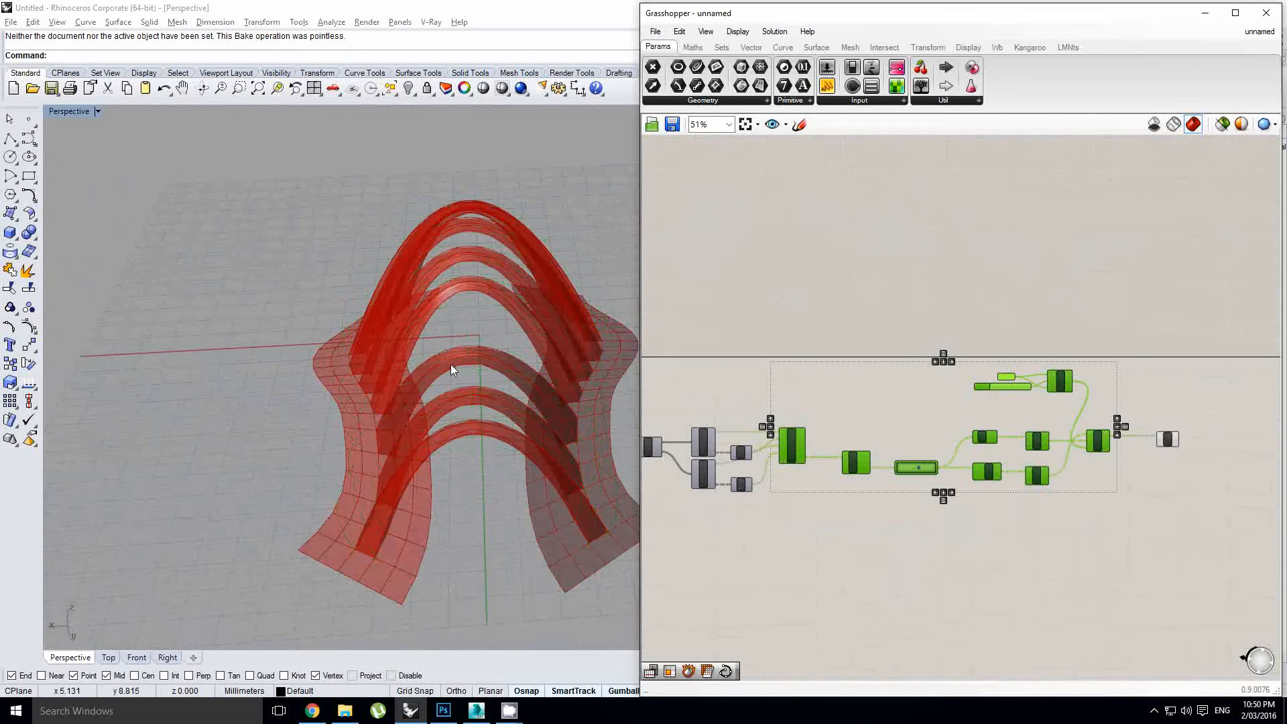
# Add a Mesh Surface component beside the Loft and connect the Loft's L output to its S input.
pyautogui.moveTo(451, 368); pyautogui.dragTo(491, 310, button='right')
pyautogui.scroll(-1, 1036, 413)
pyautogui.moveTo(1036, 413); pyautogui.dragTo(830, 413, button='right')
pyautogui.scroll(4, 1016, 439)
pyautogui.doubleClick(1015, 438)
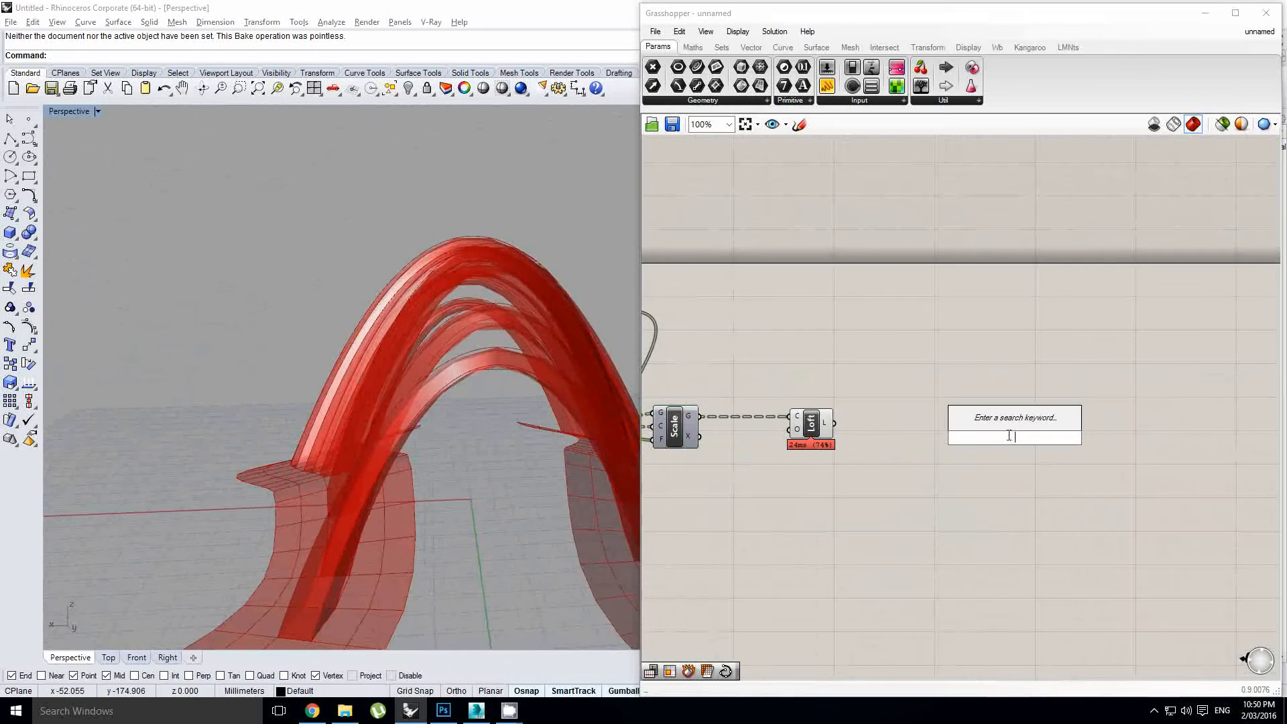
pyautogui.write('mesh surf')
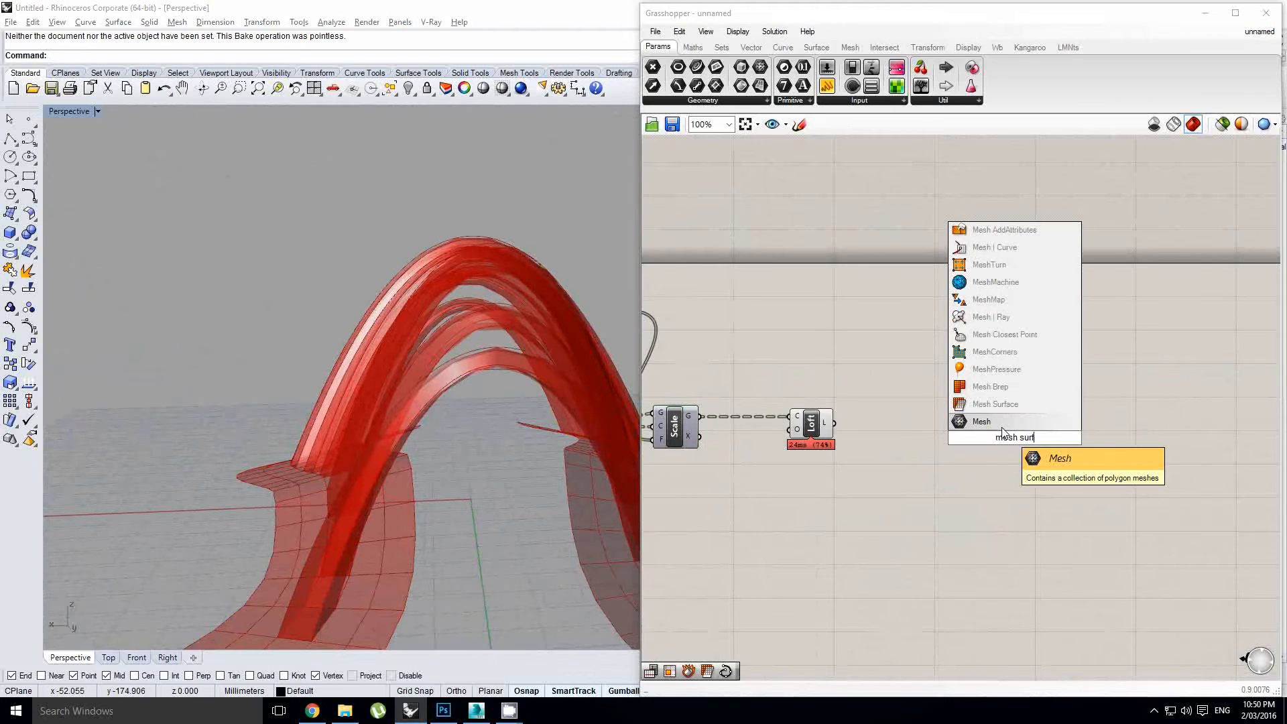
pyautogui.click(1000, 413)
pyautogui.scroll(1, 994, 436)
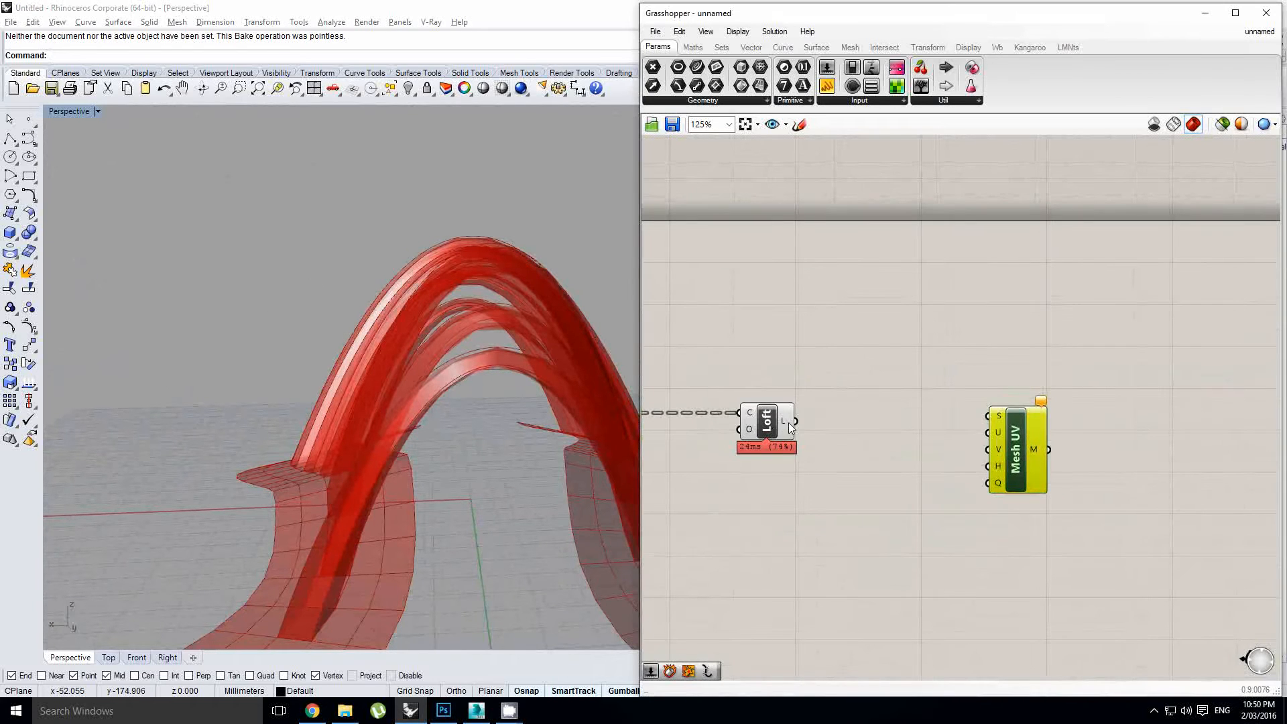
pyautogui.moveTo(985, 423); pyautogui.dragTo(1031, 440)
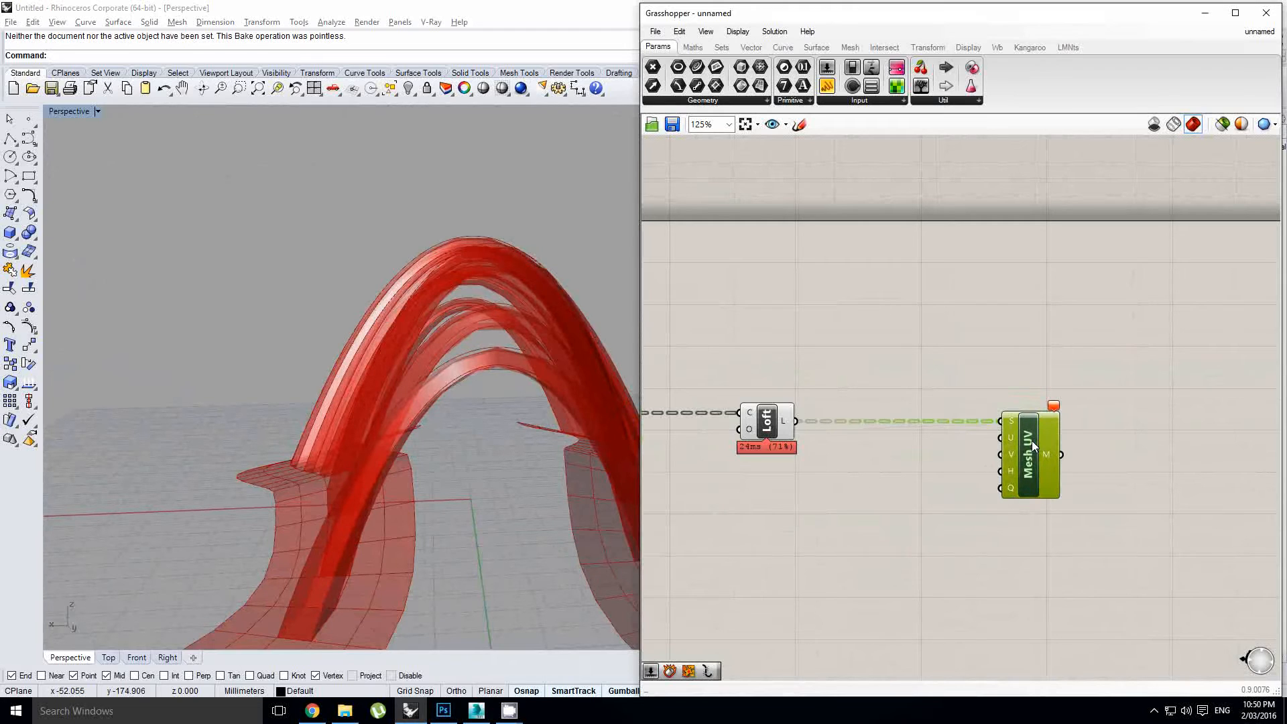
# Insert a Deconstruct Brep component between the Loft and Mesh UV, feeding its F output into the S input.
pyautogui.doubleClick(874, 406)
pyautogui.write('debre')
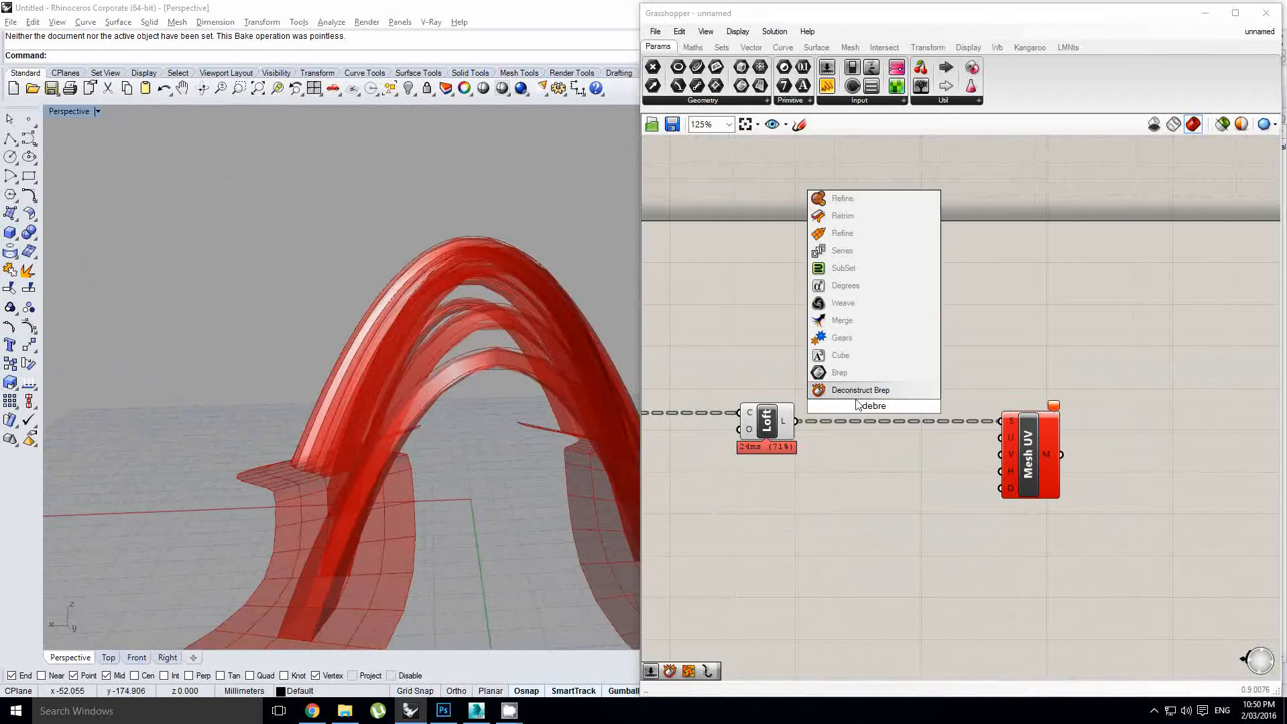
pyautogui.press('Return')
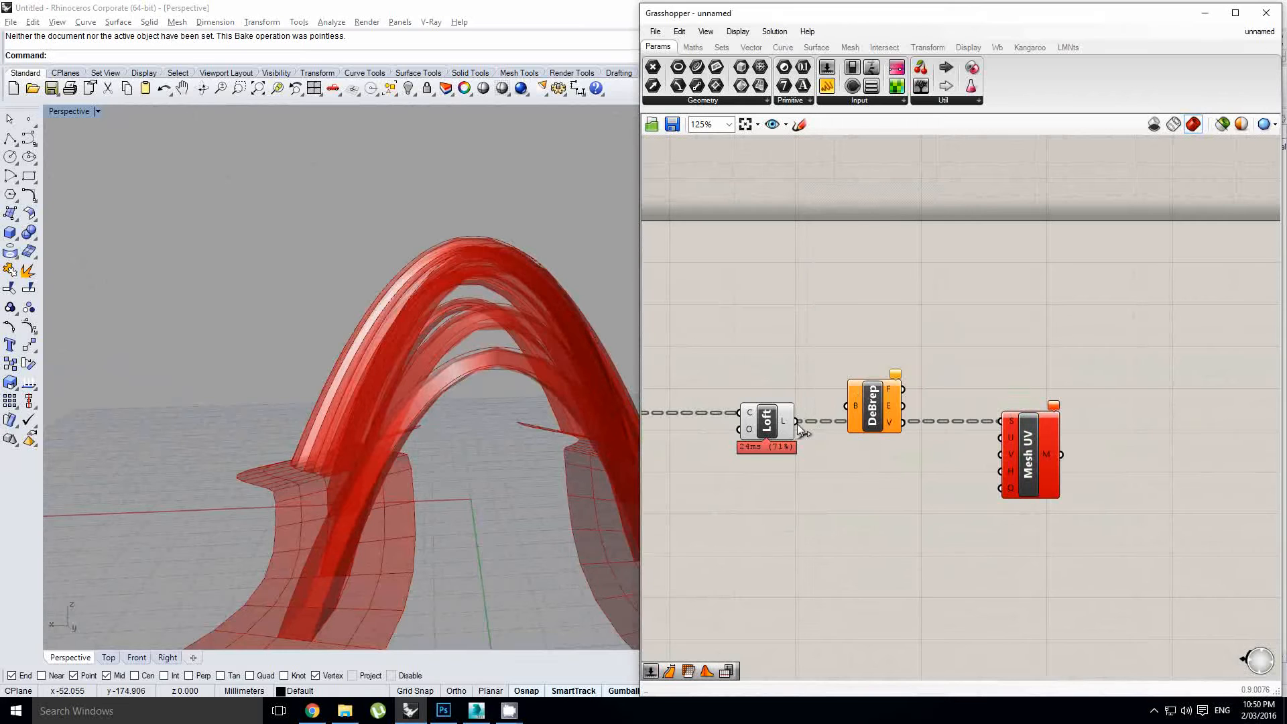
pyautogui.moveTo(797, 424); pyautogui.dragTo(907, 404)
pyautogui.moveTo(1031, 429); pyautogui.dragTo(1057, 429)
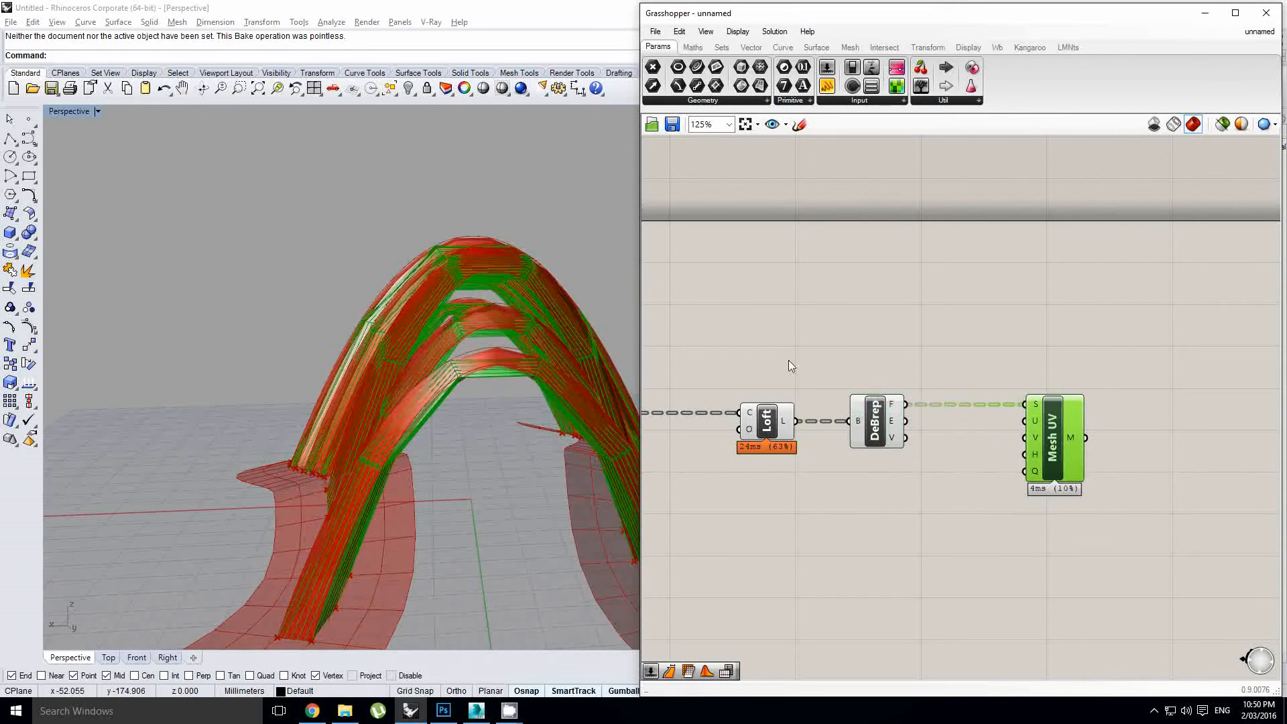
# Add a number slider above Deconstruct Brep and configure it for whole numbers with a maximum of 10.
pyautogui.keyDown('shift'); pyautogui.moveTo(419, 298); pyautogui.dragTo(387, 319, button='right'); pyautogui.keyUp('shift')
pyautogui.moveTo(889, 363); pyautogui.dragTo(916, 370, button='right')
pyautogui.click(914, 368)
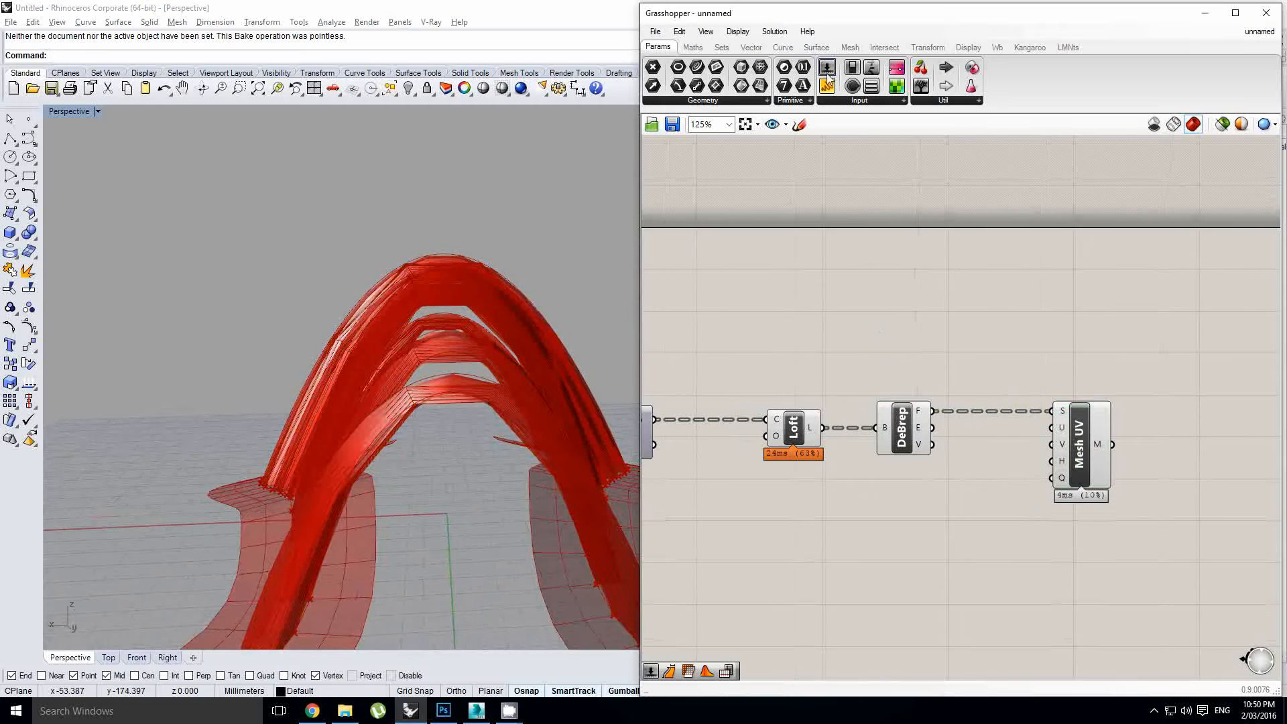
pyautogui.moveTo(932, 325); pyautogui.dragTo(871, 329)
pyautogui.click(864, 318)
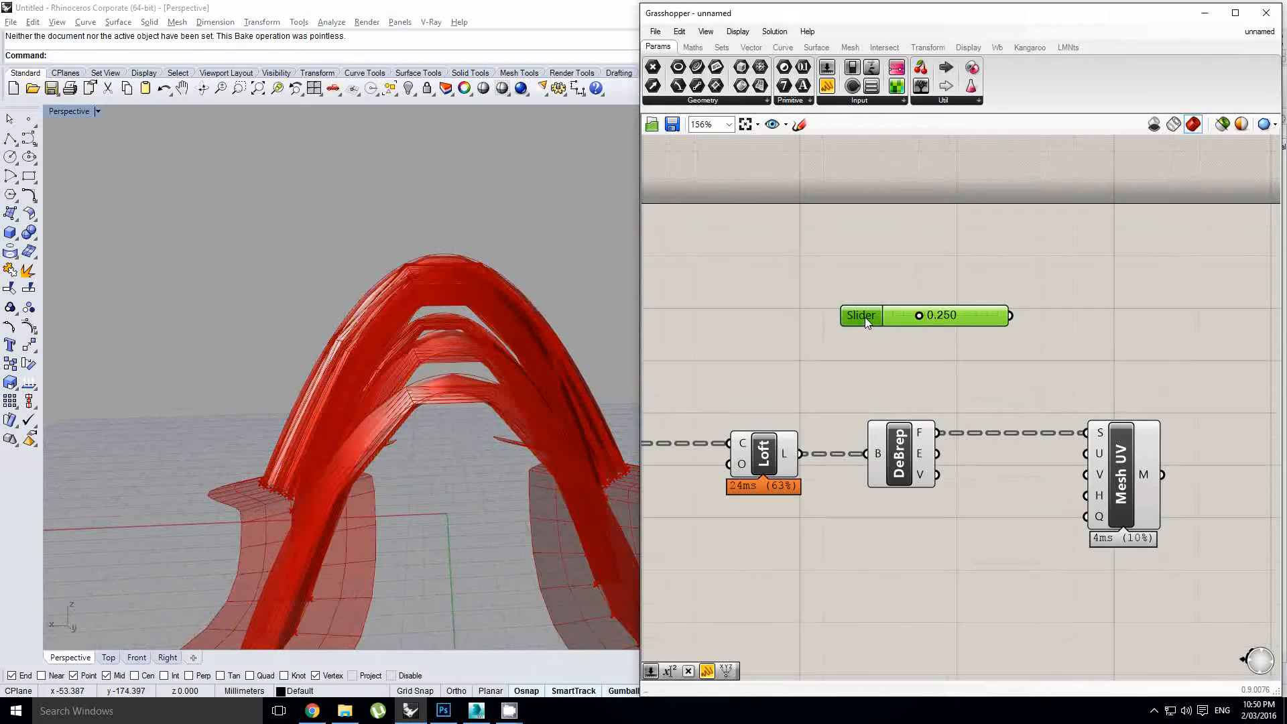
pyautogui.doubleClick(865, 316)
pyautogui.doubleClick(877, 354)
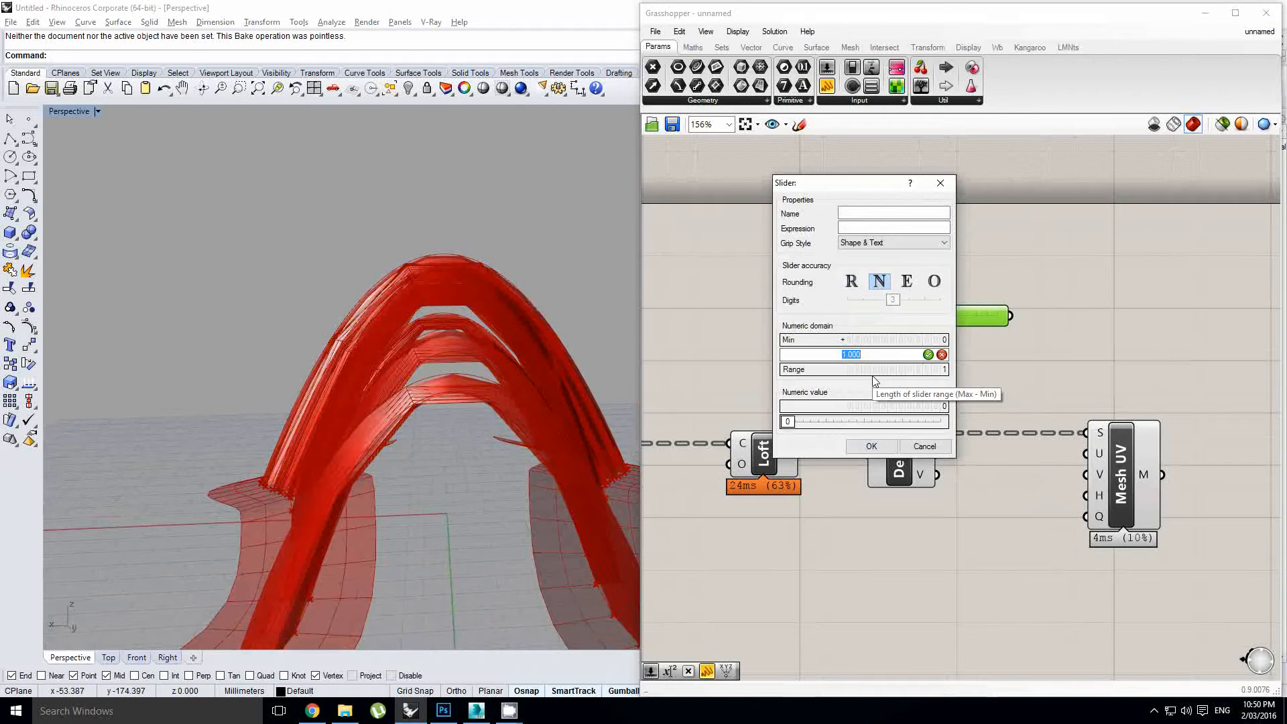
pyautogui.write('10')
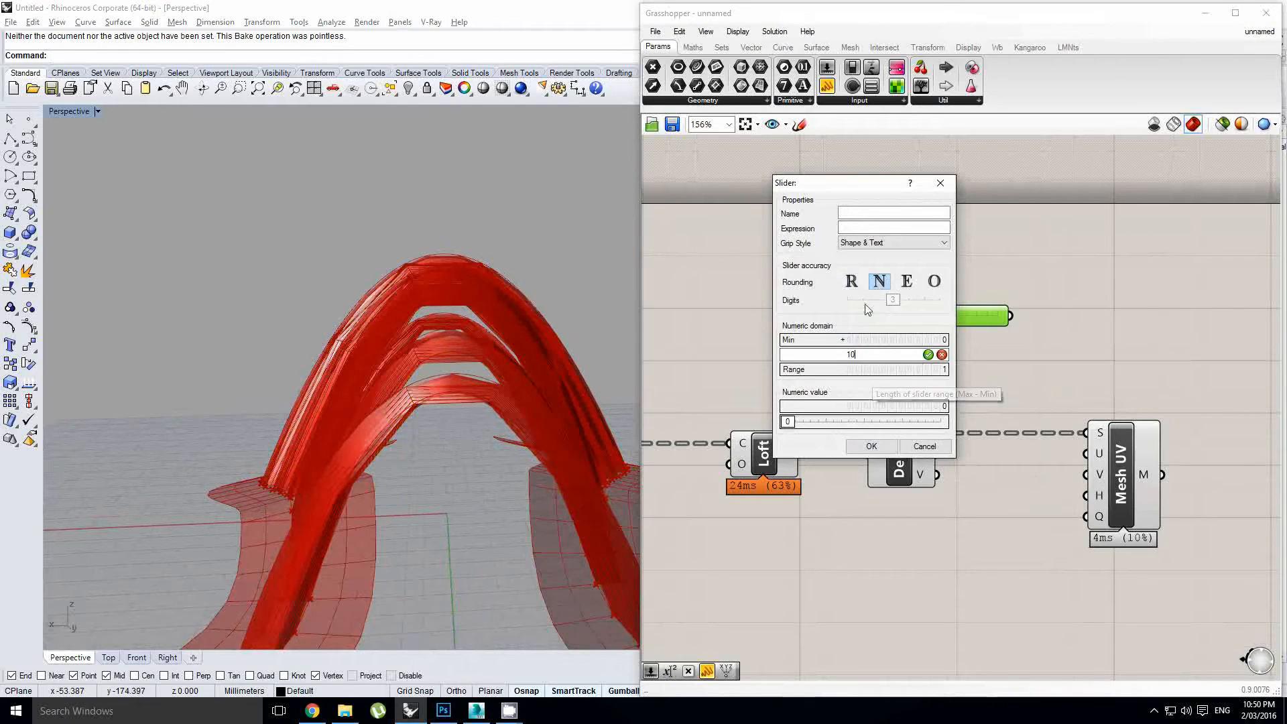
pyautogui.click(879, 441)
# Duplicate the slider, connect the pair to Mesh UV's U and V inputs, and set V Count to 1.
pyautogui.scroll(1, 930, 386)
pyautogui.keyDown('alt'); pyautogui.moveTo(953, 306); pyautogui.dragTo(954, 352); pyautogui.keyUp('alt')
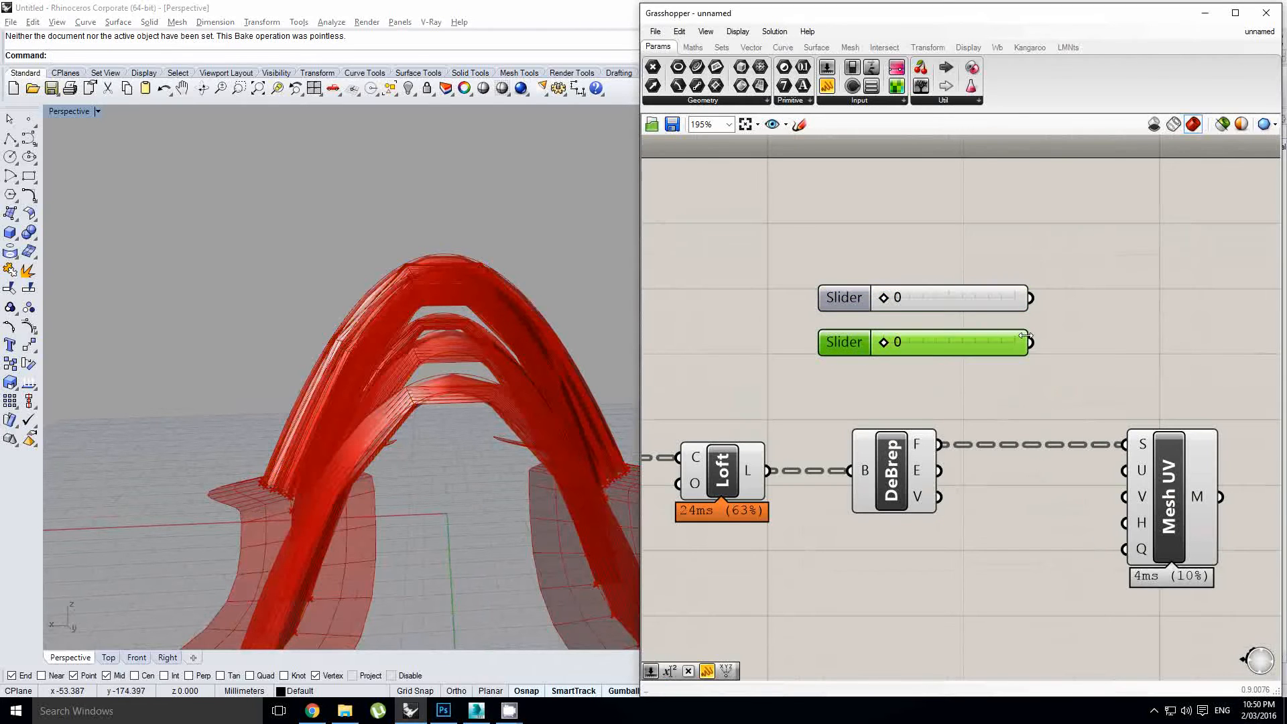
pyautogui.moveTo(1031, 342); pyautogui.dragTo(1126, 471)
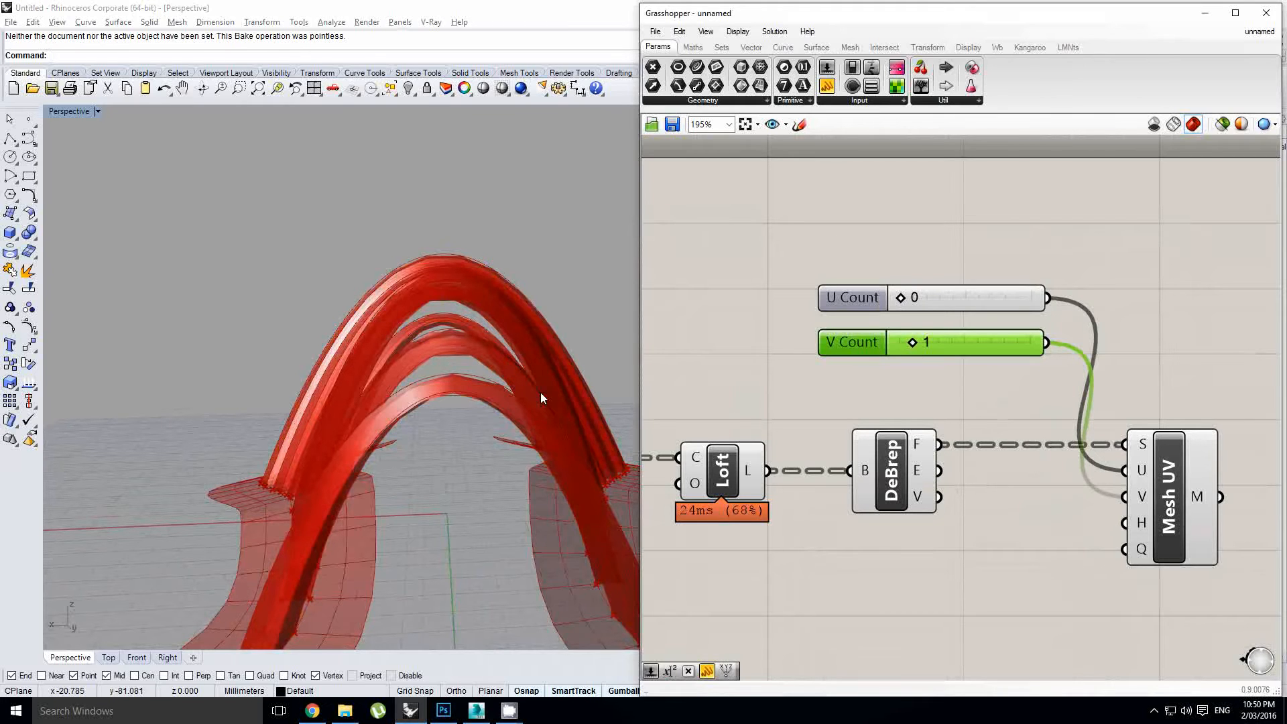
# Raise the U Count slider to 10 and check the arch meshes in the Perspective view.
pyautogui.moveTo(541, 398); pyautogui.dragTo(394, 345, button='right')
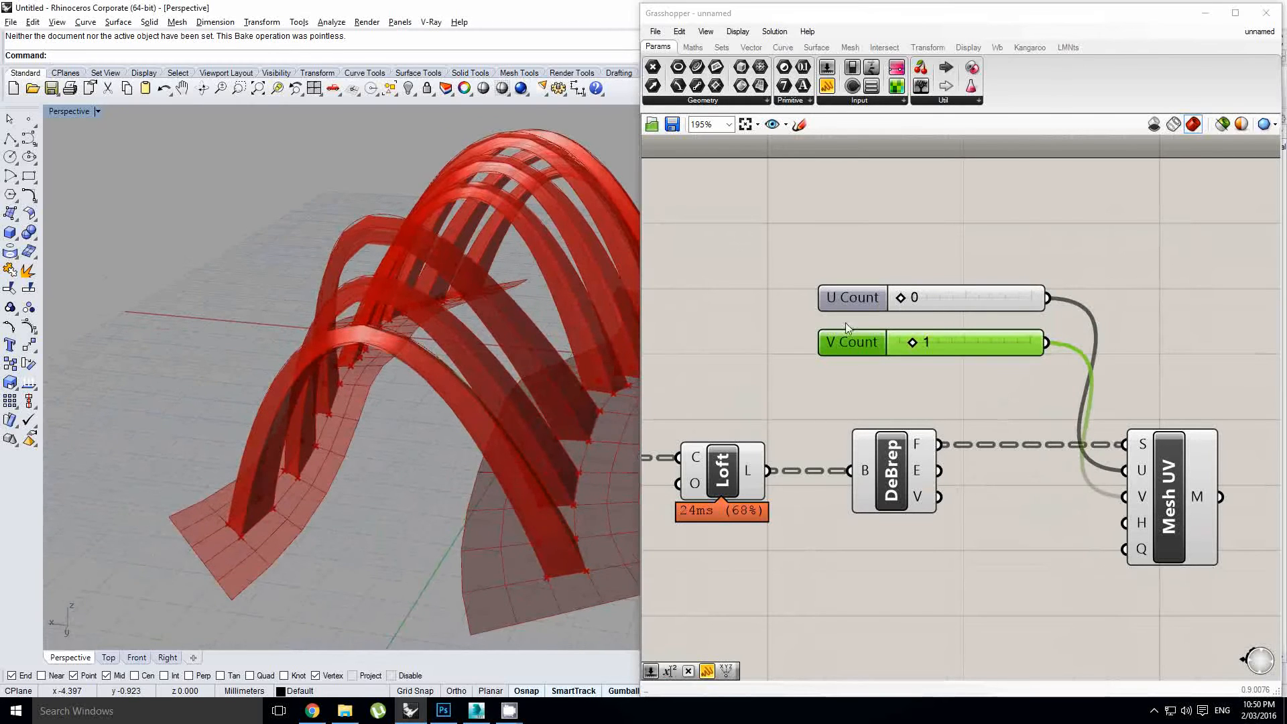
pyautogui.moveTo(903, 303); pyautogui.dragTo(1036, 335)
pyautogui.moveTo(429, 329); pyautogui.dragTo(519, 420, button='right')
pyautogui.scroll(-2, 467, 292)
pyautogui.scroll(-2, 518, 421)
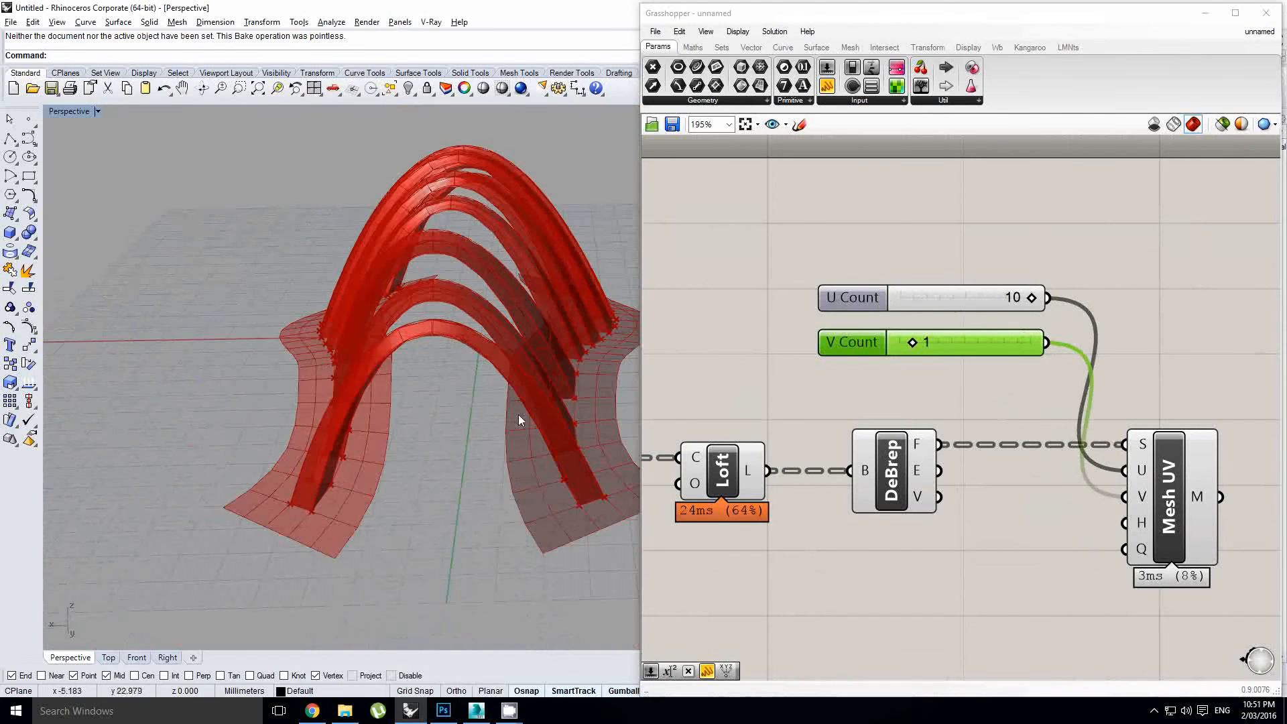
# Hide the previews of the Loft and Deconstruct Brep components so only the arch meshes are shown.
pyautogui.moveTo(866, 424); pyautogui.dragTo(1113, 380, button='right')
pyautogui.scroll(-4, 1113, 379)
pyautogui.moveTo(1158, 507); pyautogui.dragTo(964, 350)
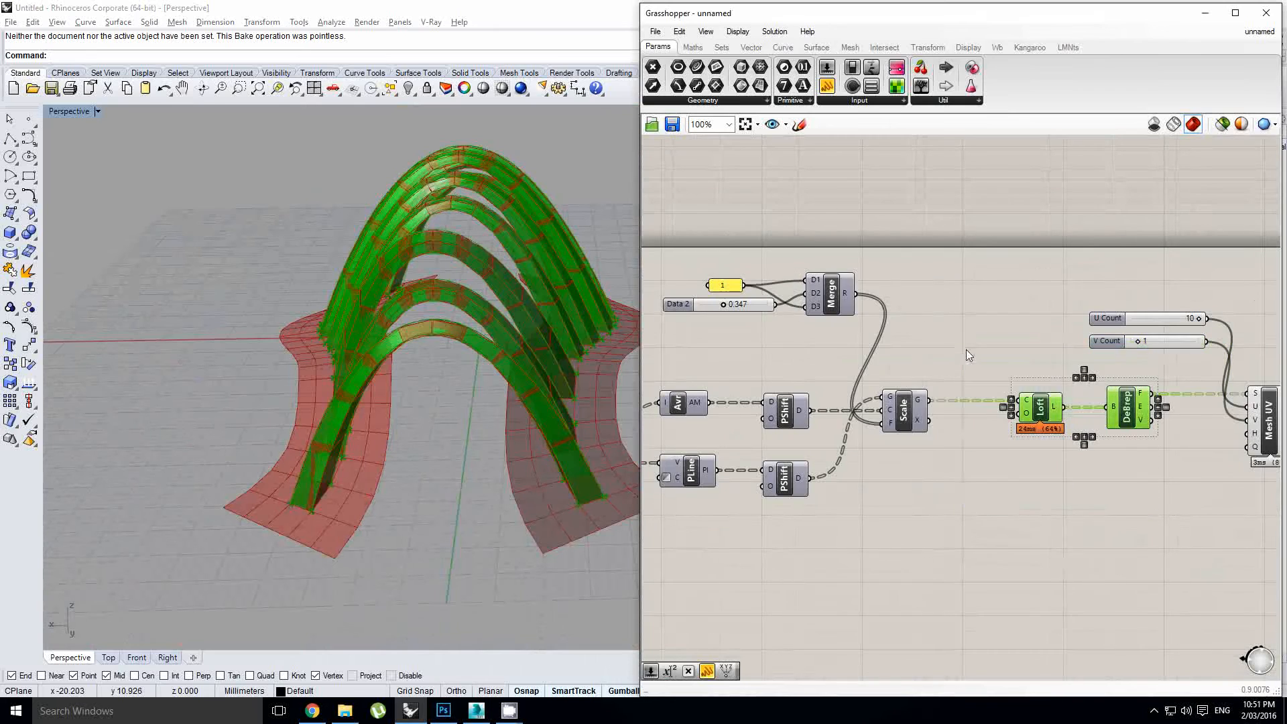
pyautogui.middleClick(970, 351)
pyautogui.click(1011, 313)
pyautogui.scroll(3, 474, 317)
pyautogui.moveTo(475, 316); pyautogui.dragTo(456, 409, button='right')
pyautogui.scroll(2, 431, 311)
pyautogui.scroll(-3, 396, 340)
pyautogui.keyDown('shift'); pyautogui.moveTo(456, 409); pyautogui.dragTo(370, 383, button='right'); pyautogui.keyUp('shift')
pyautogui.scroll(-3, 470, 389)
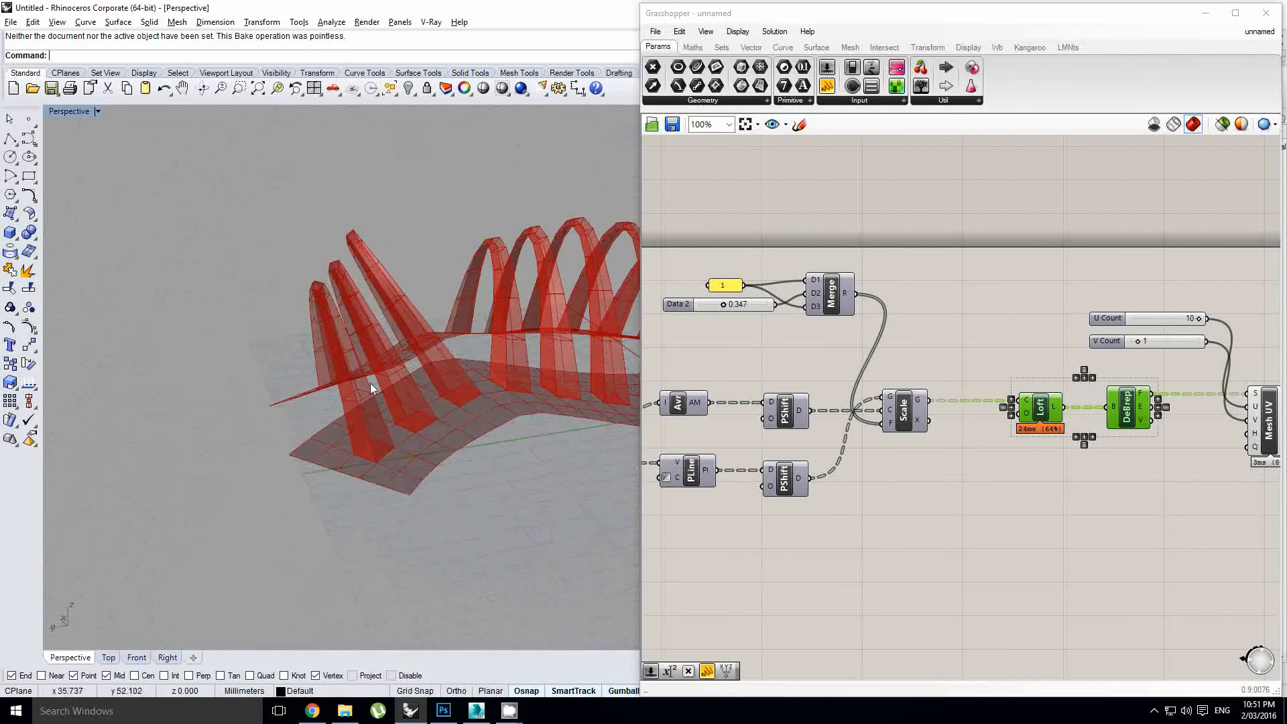
# Add Weaverbird's Join Meshes and Weld component, connect Mesh UV's M output to it, and inspect the arches.
pyautogui.moveTo(985, 423); pyautogui.dragTo(702, 428, button='right')
pyautogui.click(985, 432)
pyautogui.moveTo(1132, 448); pyautogui.dragTo(1011, 431, button='right')
pyautogui.click(1104, 458)
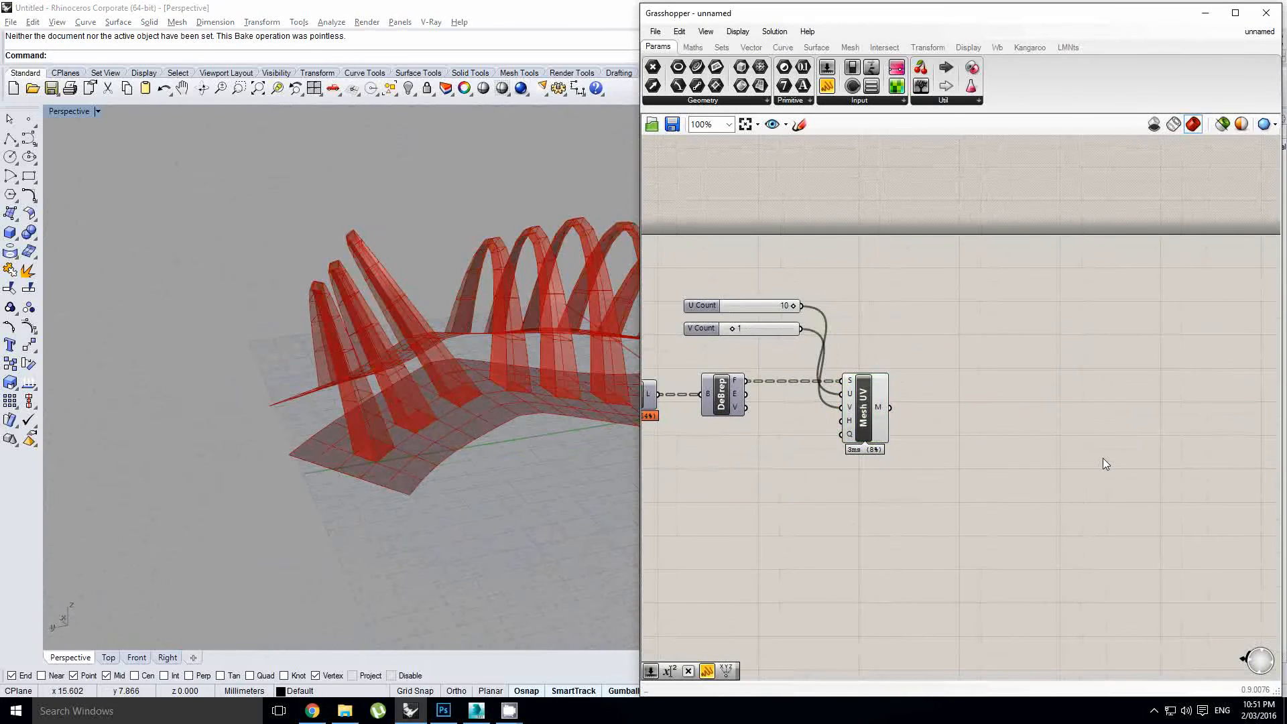
pyautogui.doubleClick(1080, 460)
pyautogui.doubleClick(1021, 440)
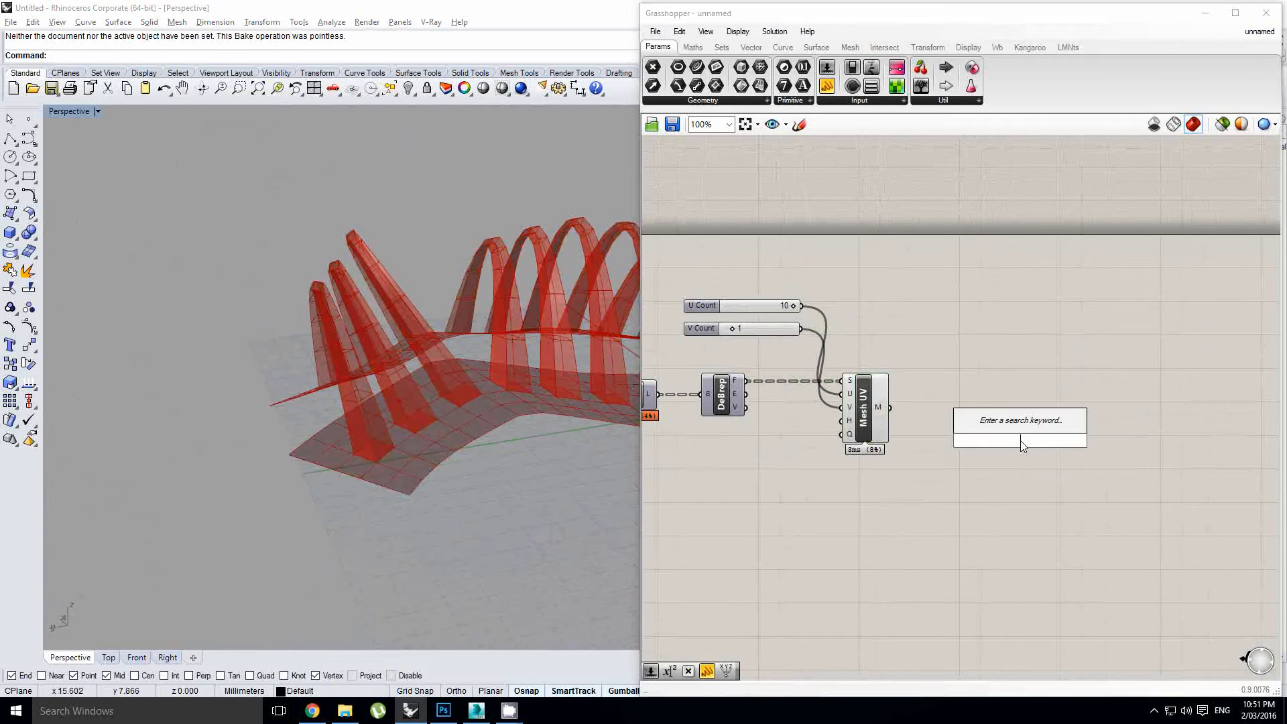
pyautogui.write('wbjoi')
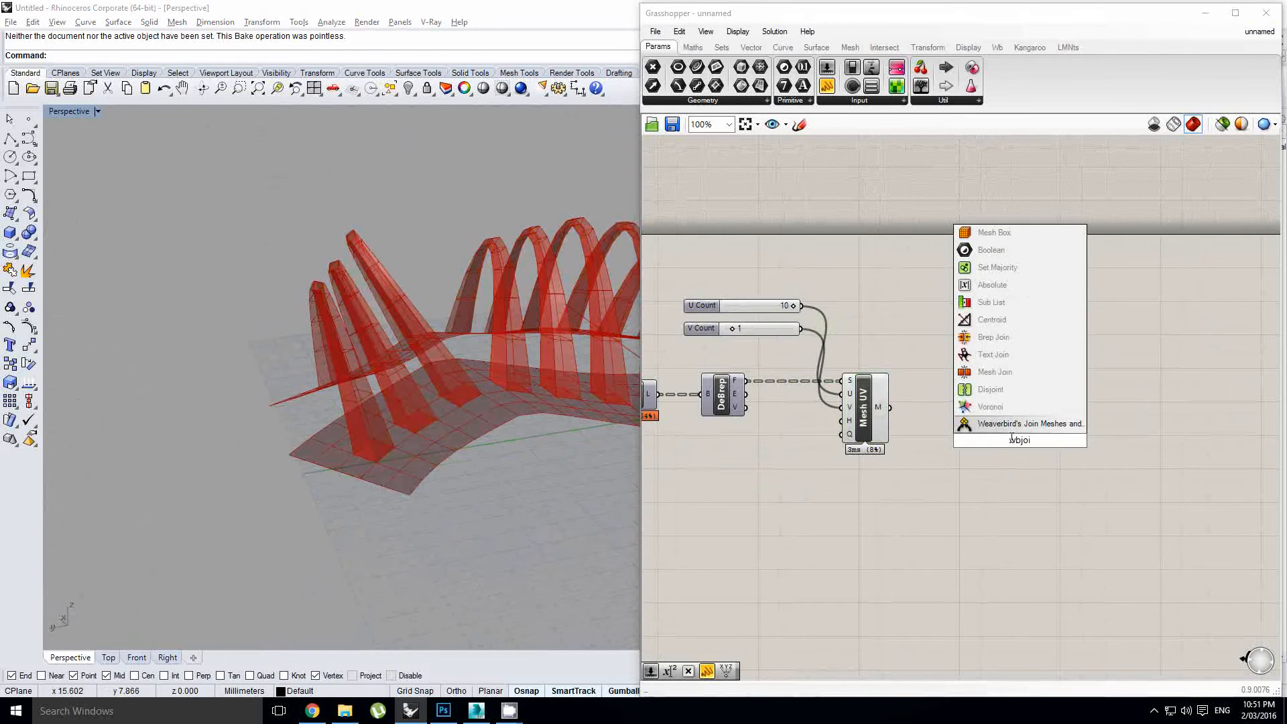
pyautogui.press('Return')
pyautogui.moveTo(976, 423); pyautogui.dragTo(994, 431)
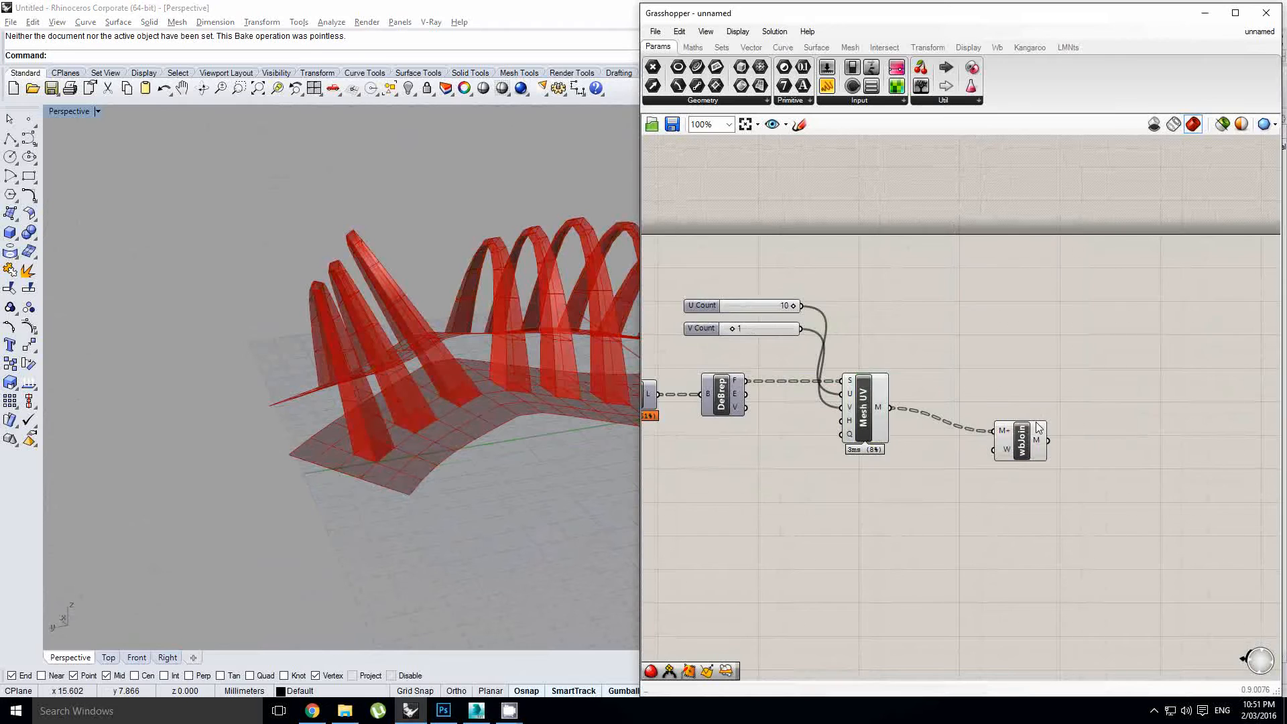
pyautogui.scroll(-3, 1033, 422)
pyautogui.click(1045, 419)
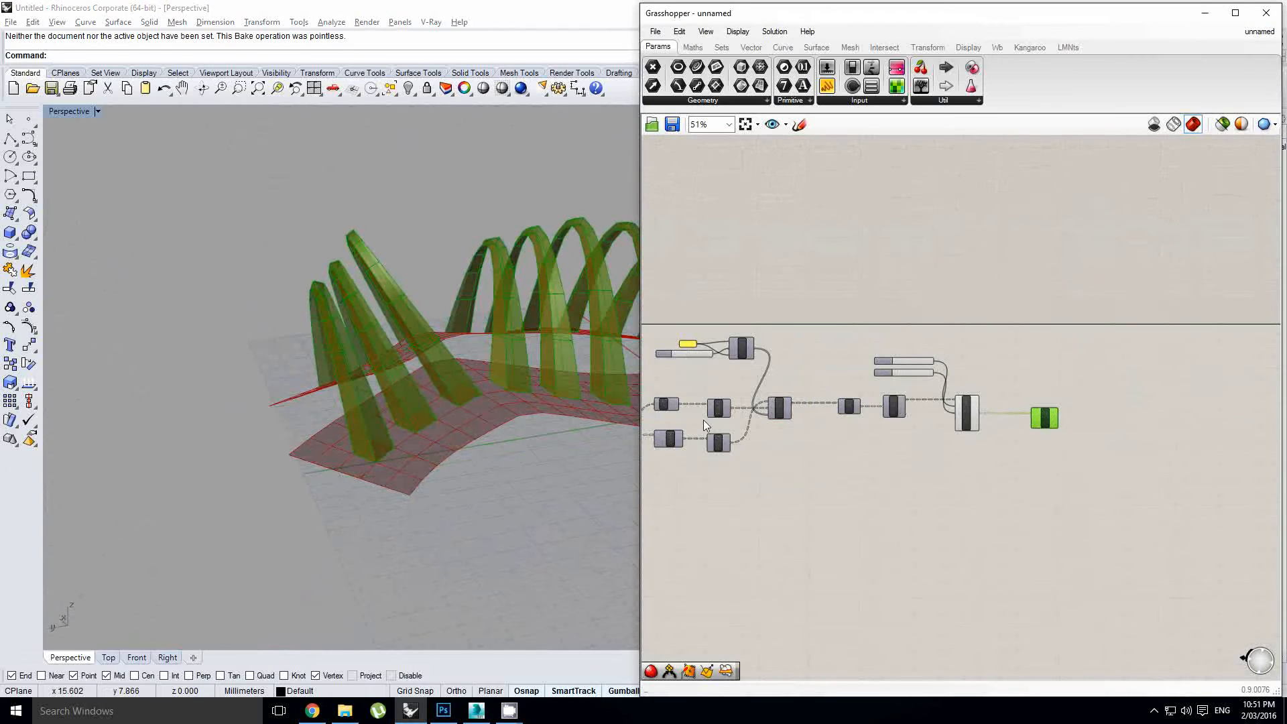
pyautogui.moveTo(549, 416); pyautogui.dragTo(426, 389, button='right')
pyautogui.click(1039, 389)
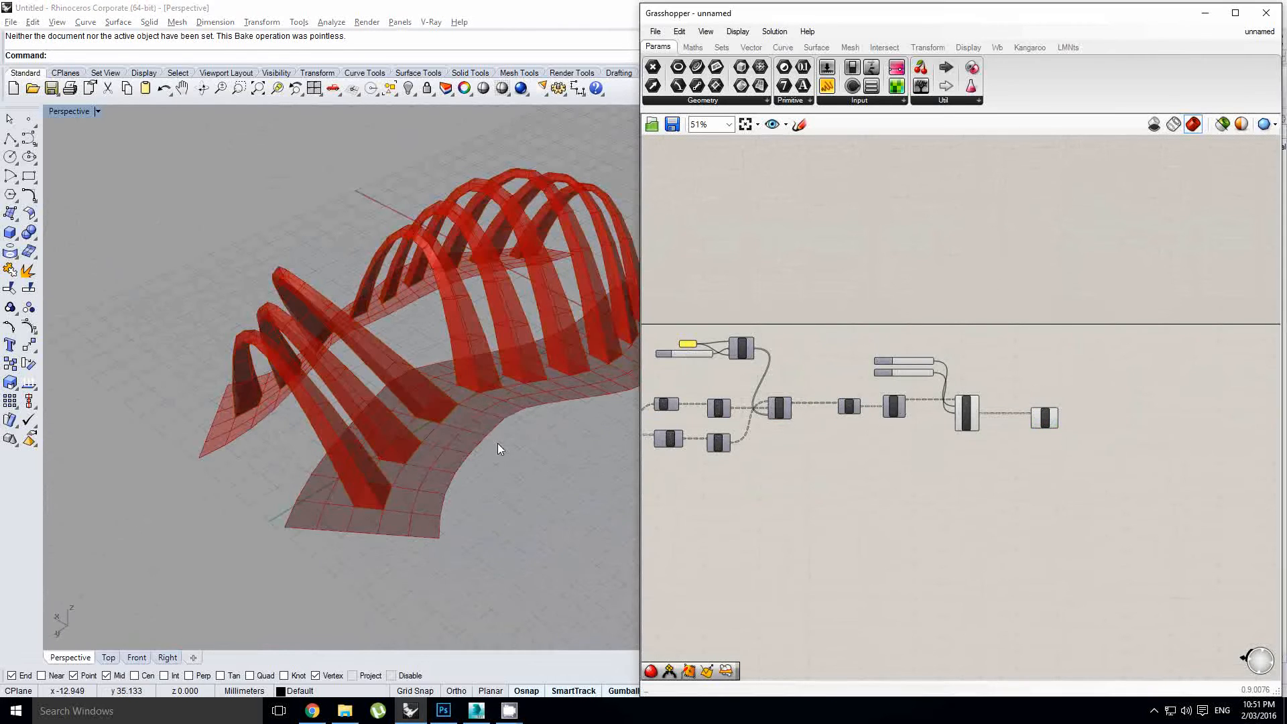
pyautogui.moveTo(498, 443); pyautogui.dragTo(556, 439, button='right')
# Add a Mesh parameter beneath the Variable y slider in the earlier part of the definition, near the Flip component.
pyautogui.moveTo(993, 368); pyautogui.dragTo(1185, 393, button='right')
pyautogui.scroll(-4, 1189, 394)
pyautogui.moveTo(880, 436); pyautogui.dragTo(960, 421, button='right')
pyautogui.scroll(7, 948, 416)
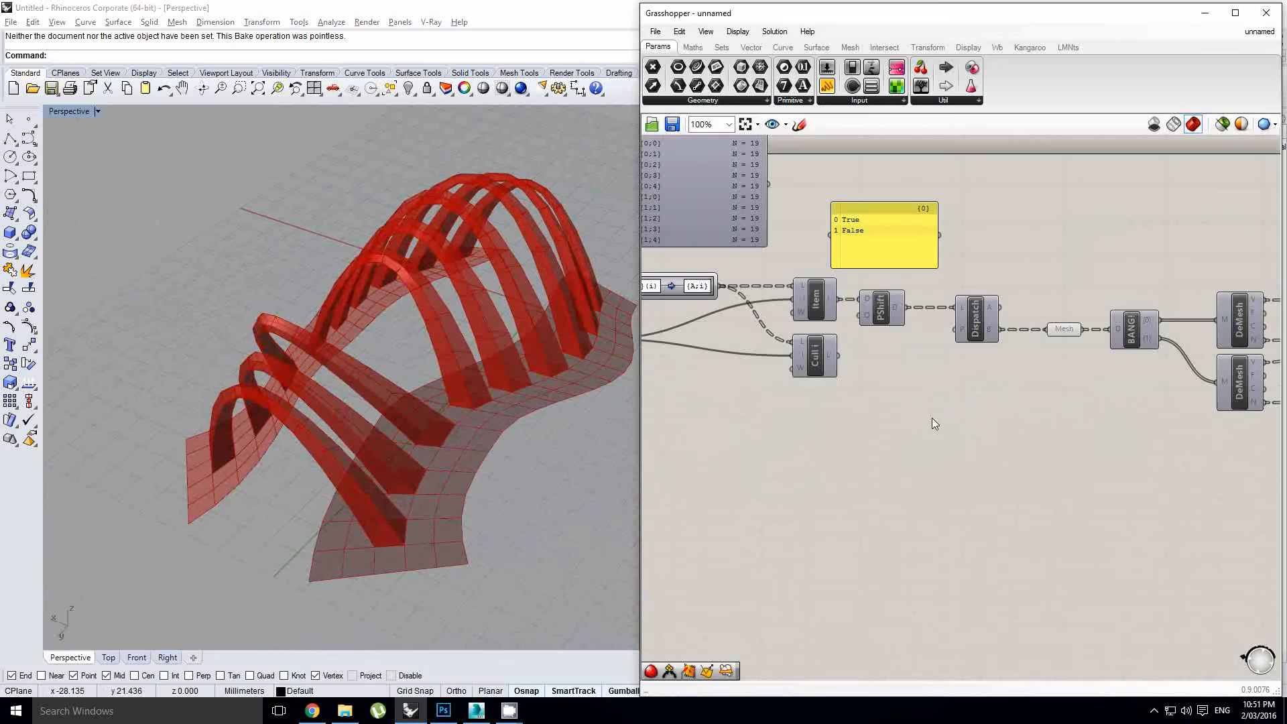
pyautogui.moveTo(864, 405); pyautogui.dragTo(1172, 417, button='right')
pyautogui.scroll(-2, 1101, 433)
pyautogui.moveTo(880, 447); pyautogui.dragTo(957, 450, button='right')
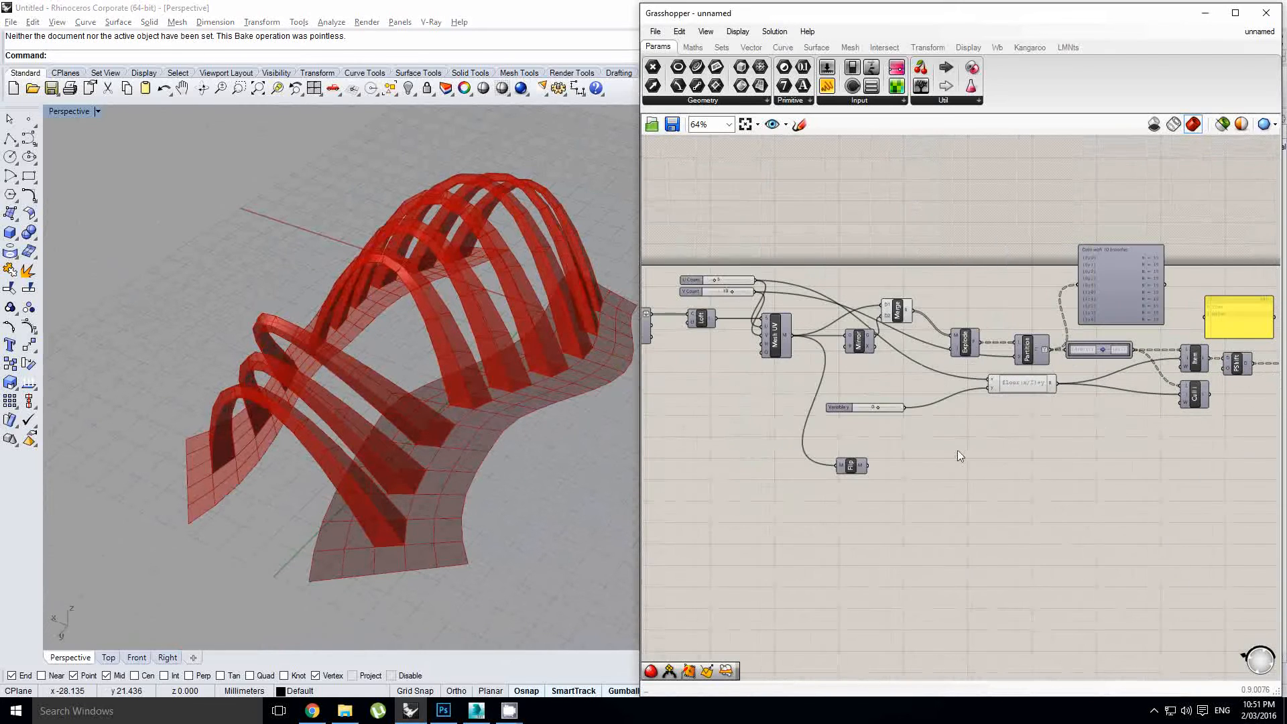
pyautogui.scroll(1, 952, 450)
pyautogui.doubleClick(946, 449)
pyautogui.write('me')
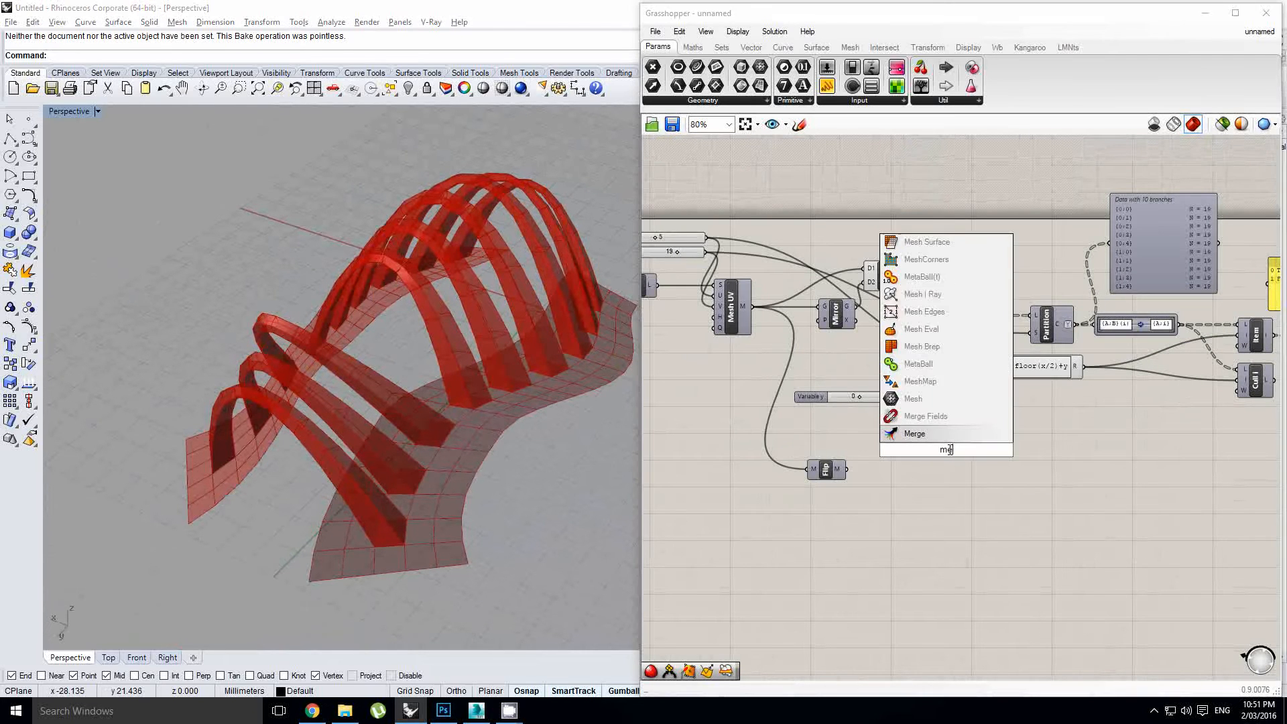
pyautogui.write('sh')
pyautogui.click(952, 432)
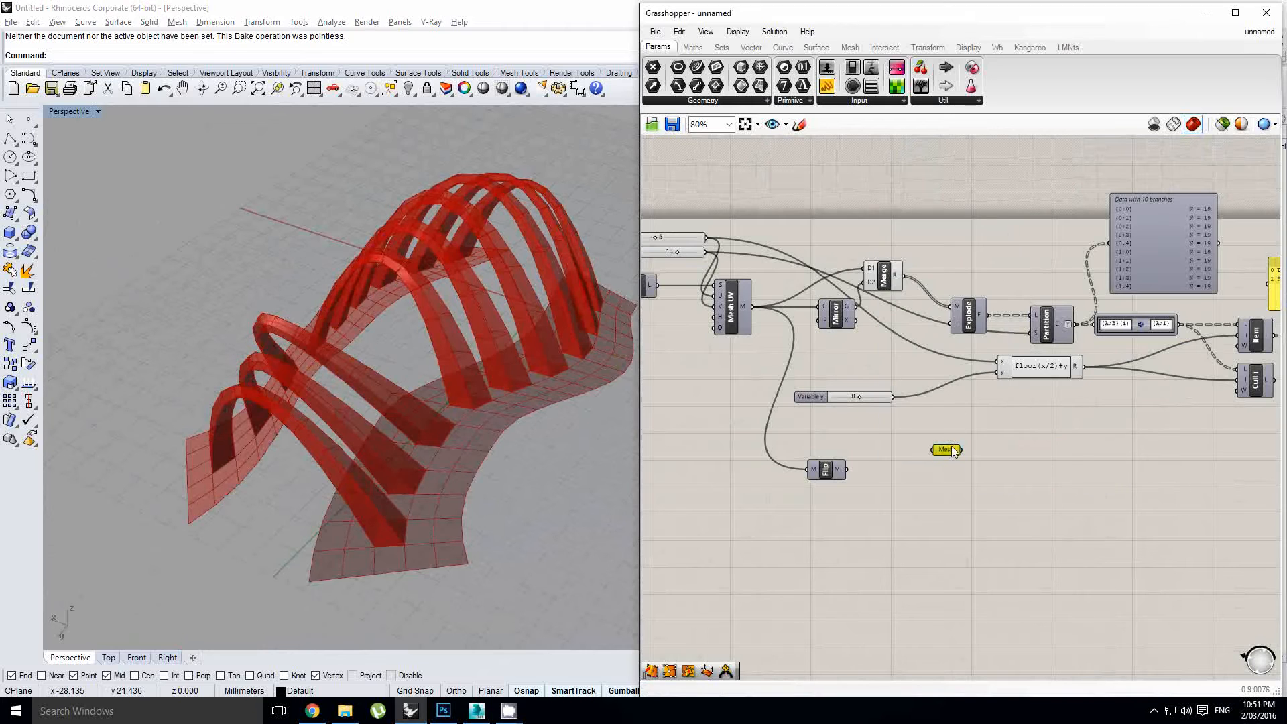
# Connect the R output of the Merge before Explode to the new Mesh parameter.
pyautogui.scroll(2, 758, 304)
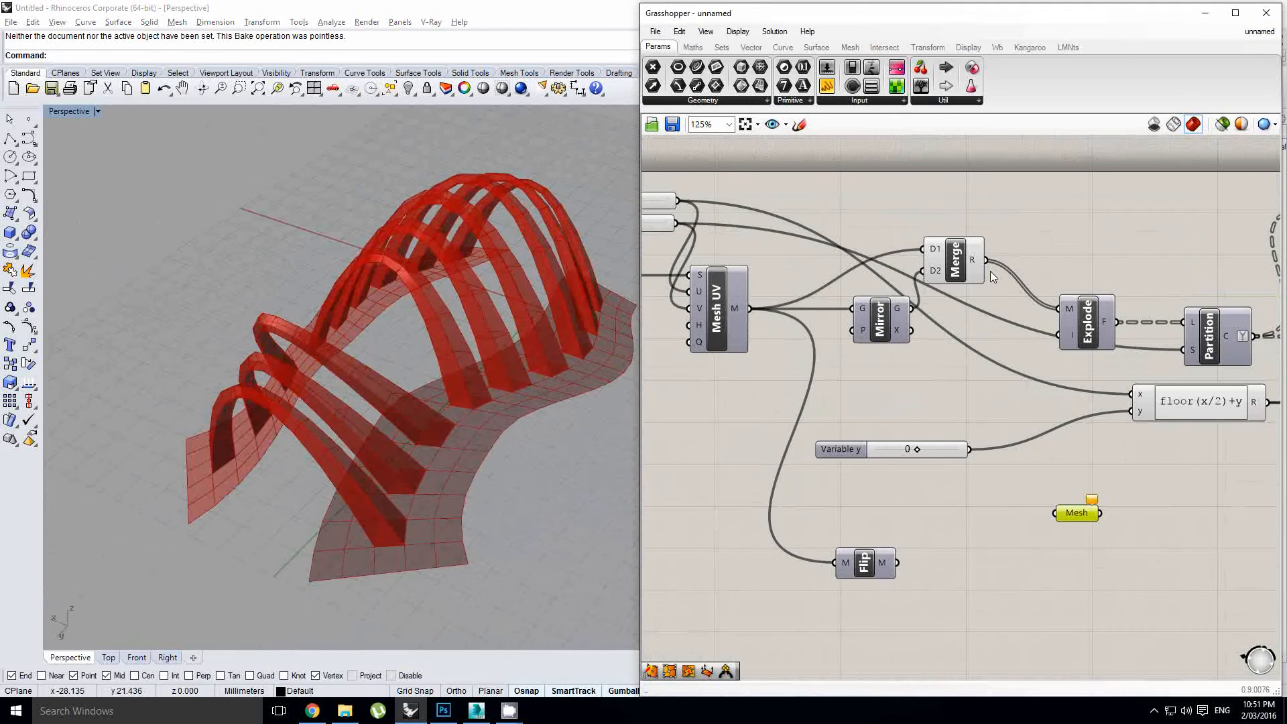
pyautogui.moveTo(991, 271); pyautogui.dragTo(879, 239, button='right')
pyautogui.moveTo(851, 247); pyautogui.dragTo(1049, 503)
pyautogui.moveTo(1074, 494); pyautogui.dragTo(1023, 448, button='right')
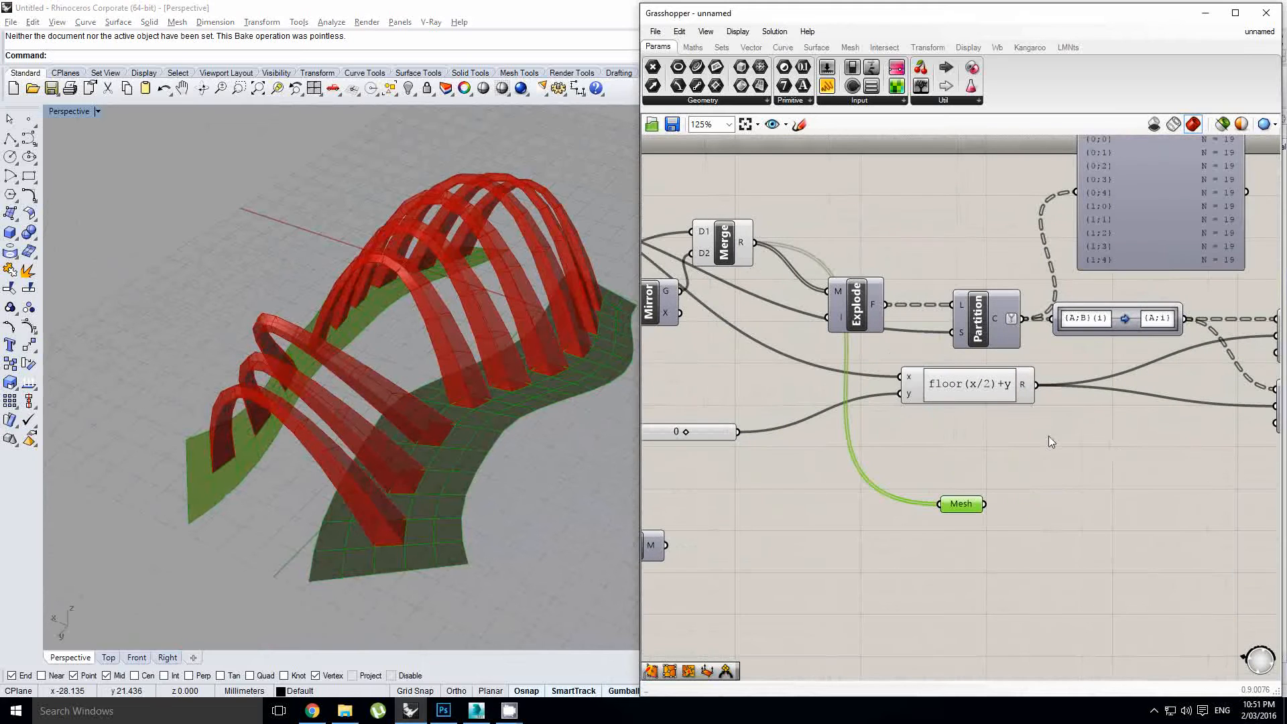
# Move the Mesh parameter below the Cull Index component and feed it from Cull Index's L output instead.
pyautogui.scroll(-3, 1002, 454)
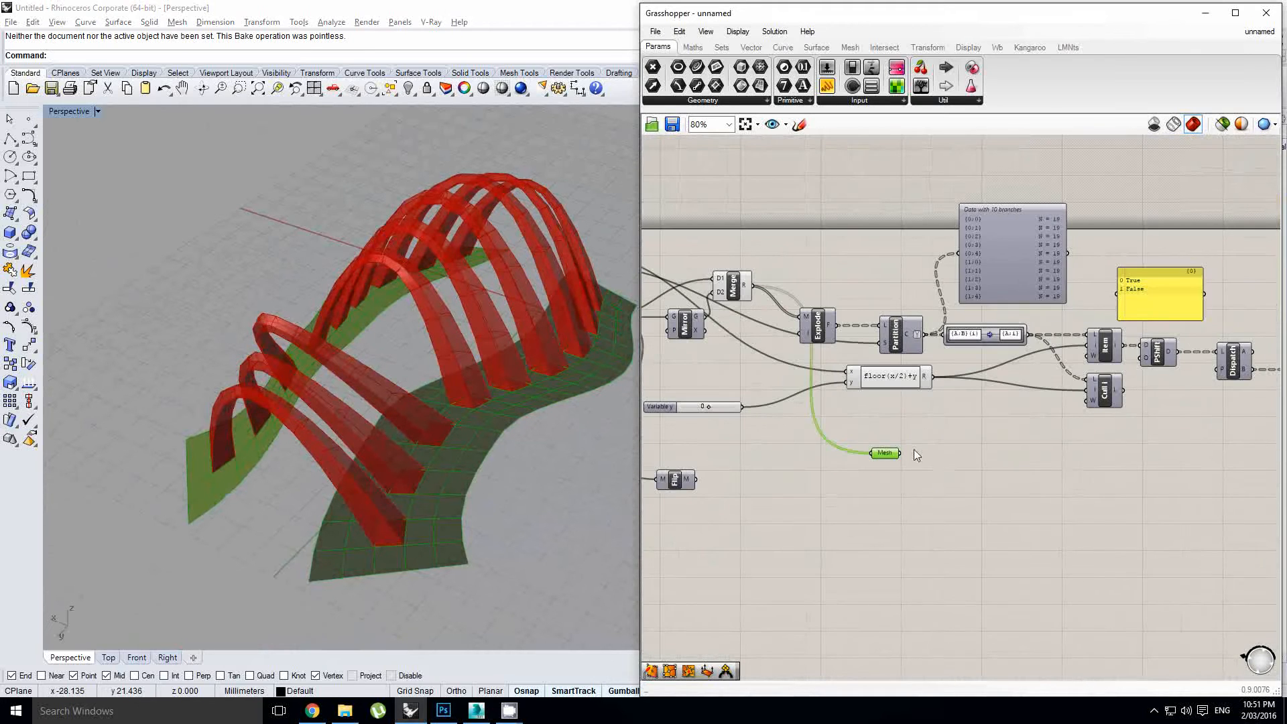
pyautogui.moveTo(865, 448); pyautogui.dragTo(1131, 474)
pyautogui.scroll(1, 1155, 421)
pyautogui.moveTo(1154, 420); pyautogui.dragTo(951, 397, button='right')
pyautogui.click(928, 368)
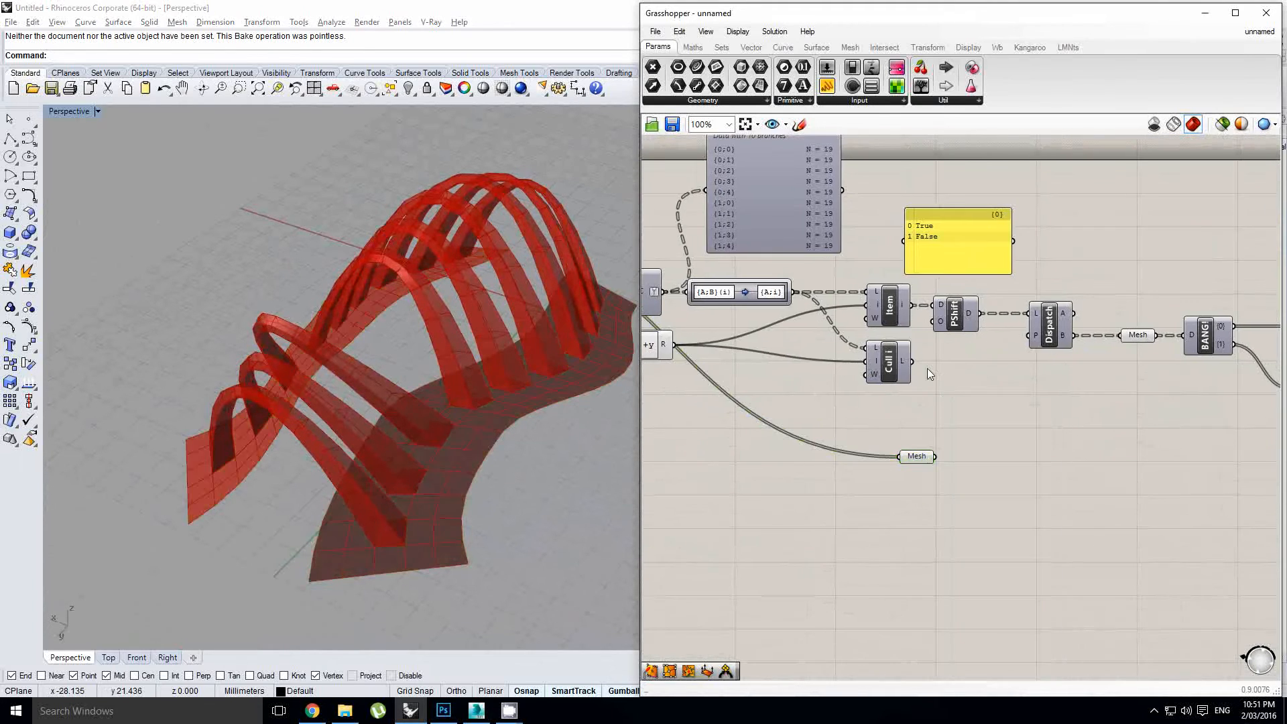
pyautogui.moveTo(900, 457); pyautogui.dragTo(974, 453)
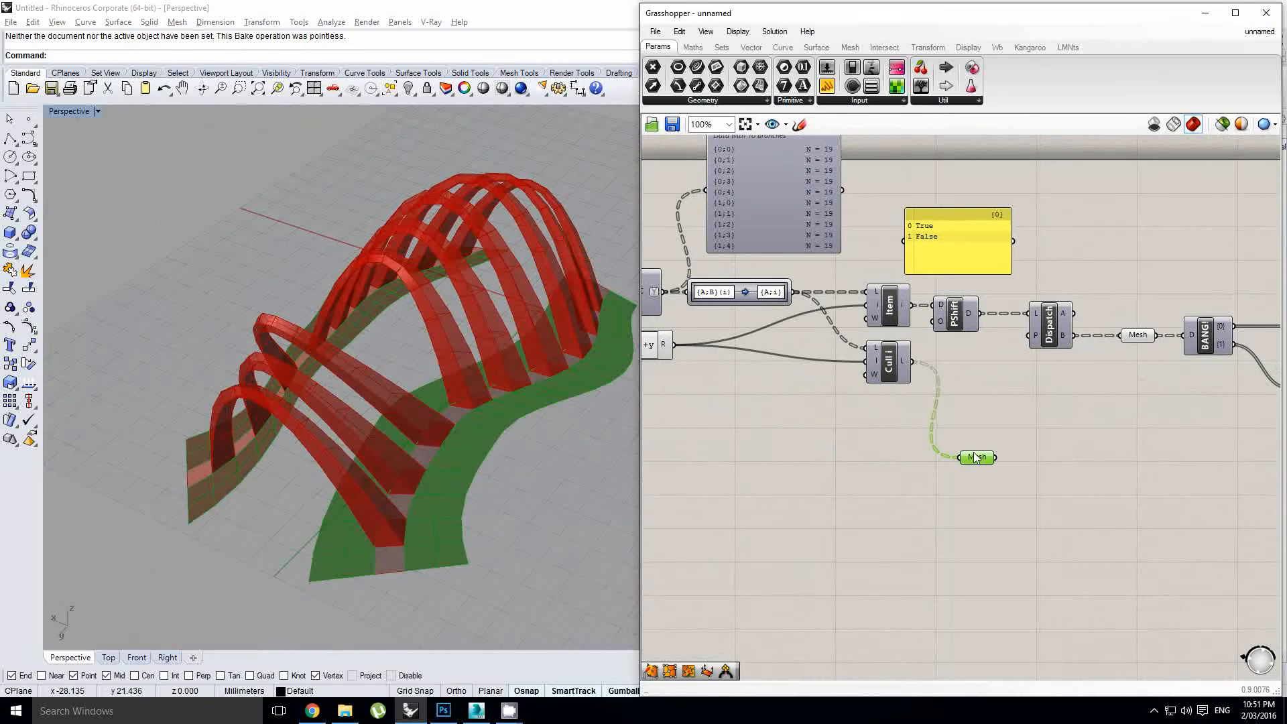
# Move the Mesh parameter below Dispatch and add Dispatch's A output as a second source.
pyautogui.scroll(1, 944, 341)
pyautogui.moveTo(1002, 353); pyautogui.dragTo(940, 354, button='right')
pyautogui.moveTo(861, 460); pyautogui.dragTo(1022, 466)
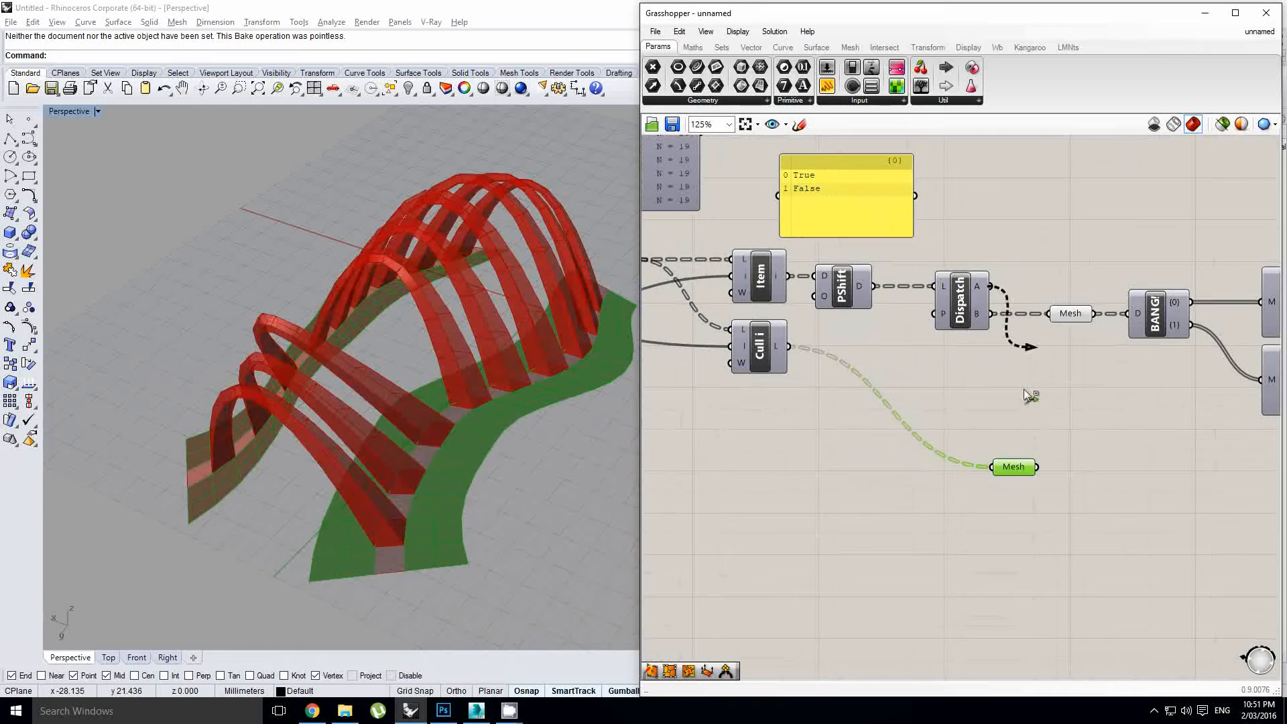
pyautogui.keyDown('shift'); pyautogui.moveTo(1025, 390); pyautogui.dragTo(995, 467); pyautogui.keyUp('shift')
# Select the combined Mesh parameter and the one after Dispatch's B output to compare their panels.
pyautogui.moveTo(1060, 469); pyautogui.dragTo(927, 431, button='right')
pyautogui.click(865, 417)
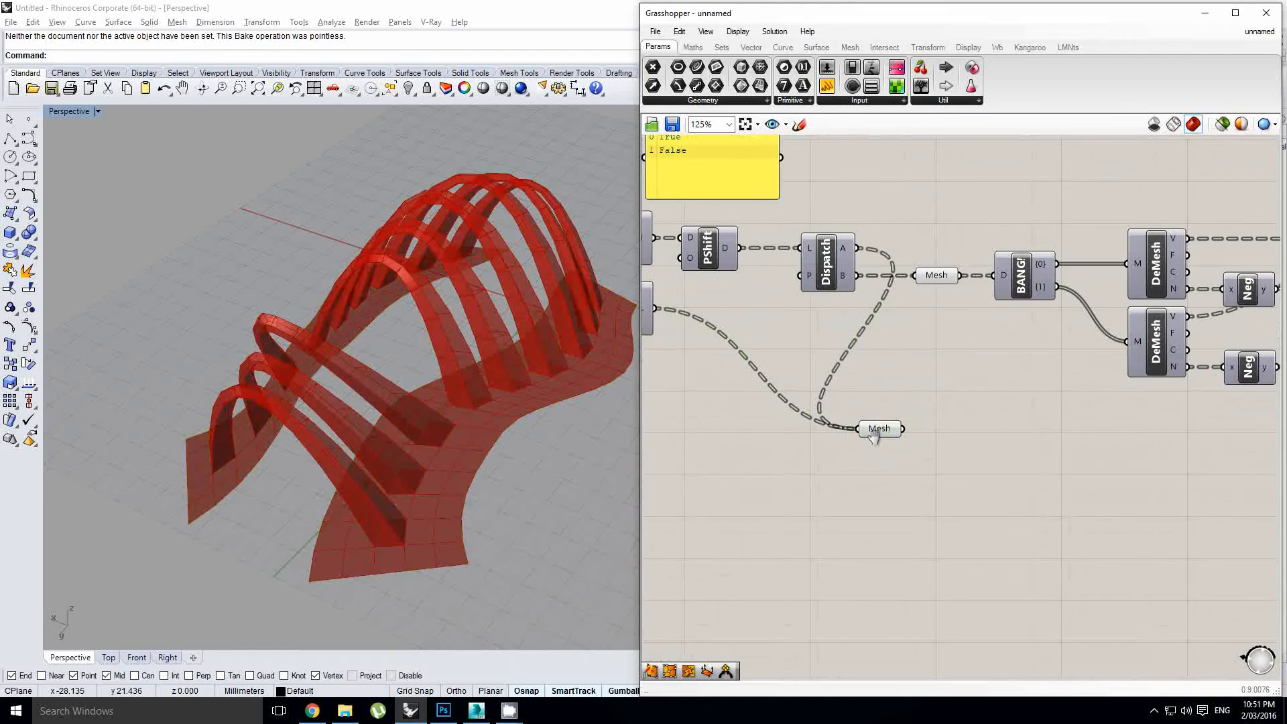
pyautogui.click(875, 433)
pyautogui.scroll(-3, 878, 439)
pyautogui.click(917, 340)
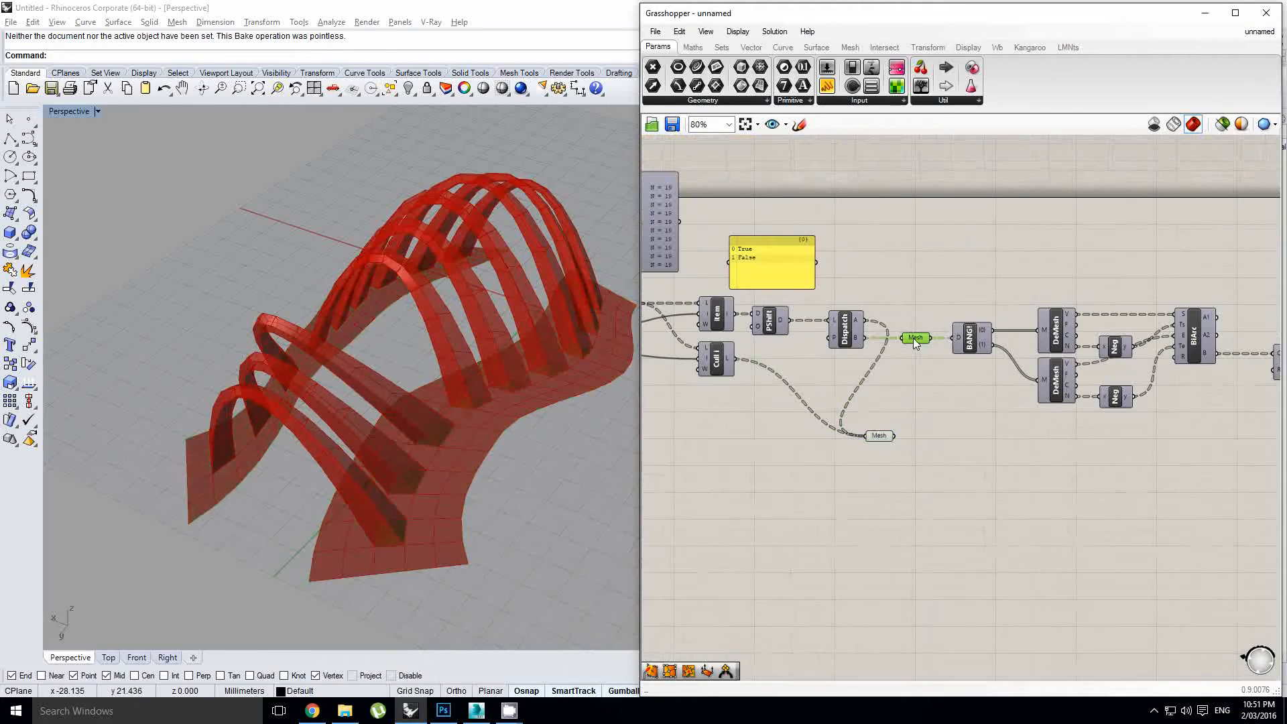
# Hide the preview of the Mesh parameter after Dispatch's B output and select the combined Mesh parameter.
pyautogui.middleClick(914, 339)
pyautogui.click(956, 297)
pyautogui.scroll(1, 897, 372)
pyautogui.click(870, 450)
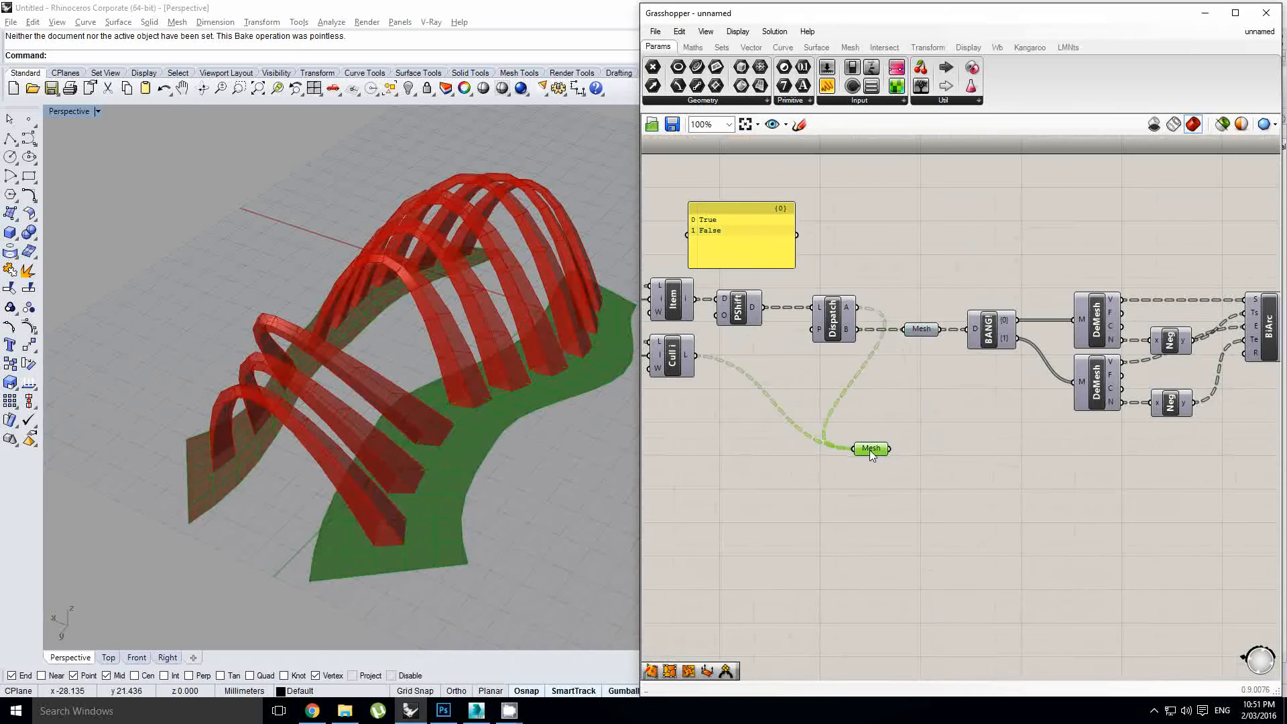
# Hide the preview of the Mesh UV component that feeds wbJoin.
pyautogui.scroll(-5, 870, 449)
pyautogui.moveTo(1215, 474); pyautogui.dragTo(824, 440, button='right')
pyautogui.scroll(3, 892, 392)
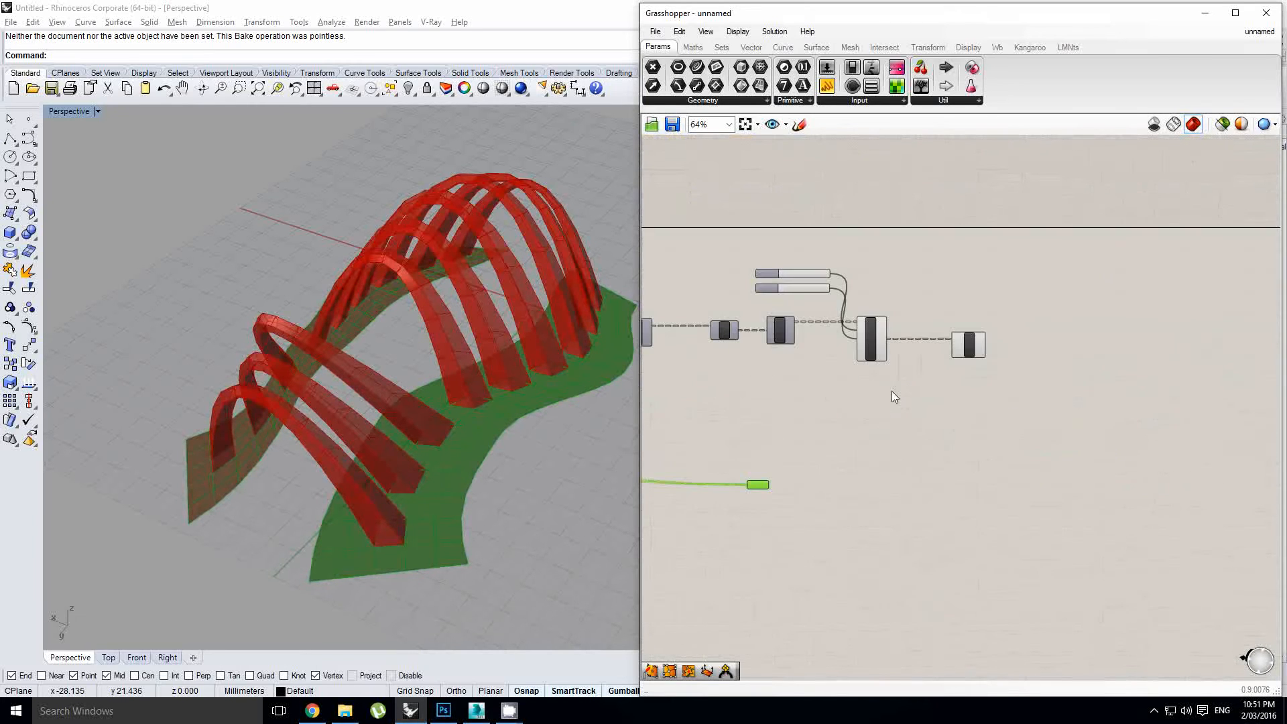
pyautogui.click(875, 340)
pyautogui.middleClick(875, 340)
pyautogui.click(919, 303)
# Add the combined Mesh parameter as a second source of wbJoin's M+ input and hide that parameter's preview.
pyautogui.scroll(1, 936, 401)
pyautogui.moveTo(936, 401); pyautogui.dragTo(899, 392, button='right')
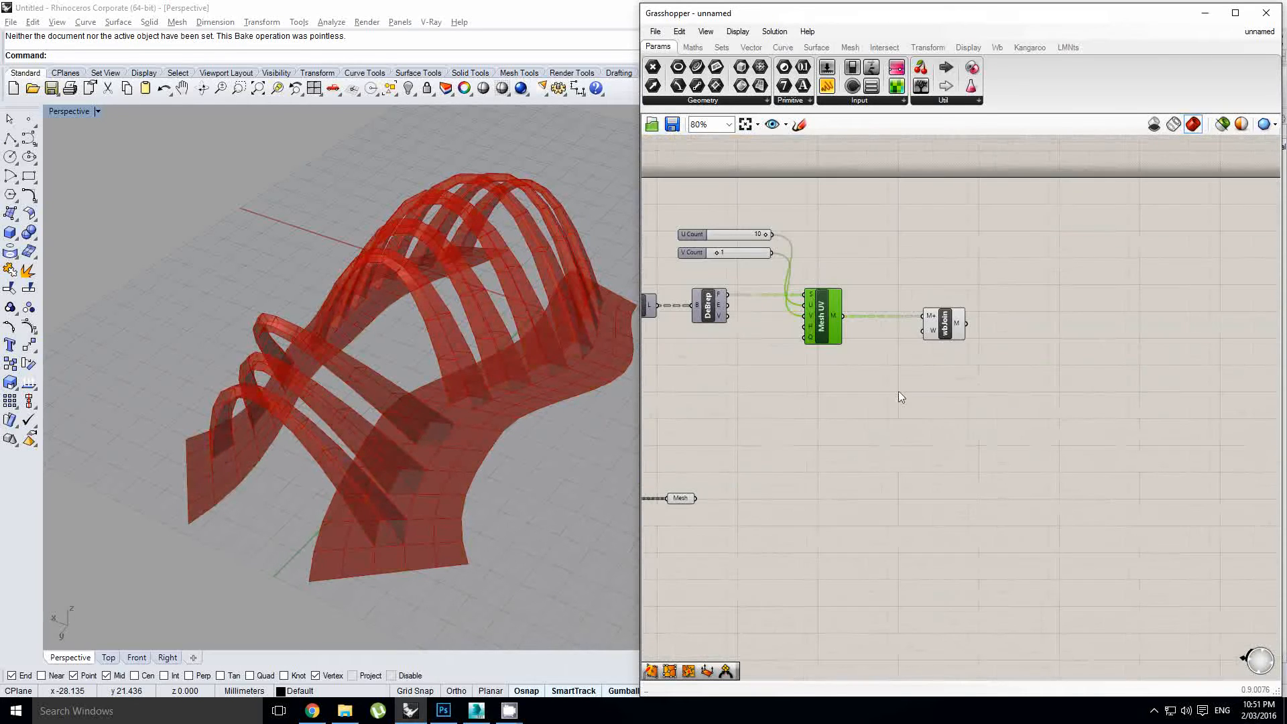
pyautogui.moveTo(779, 427); pyautogui.dragTo(863, 421, button='right')
pyautogui.click(862, 421)
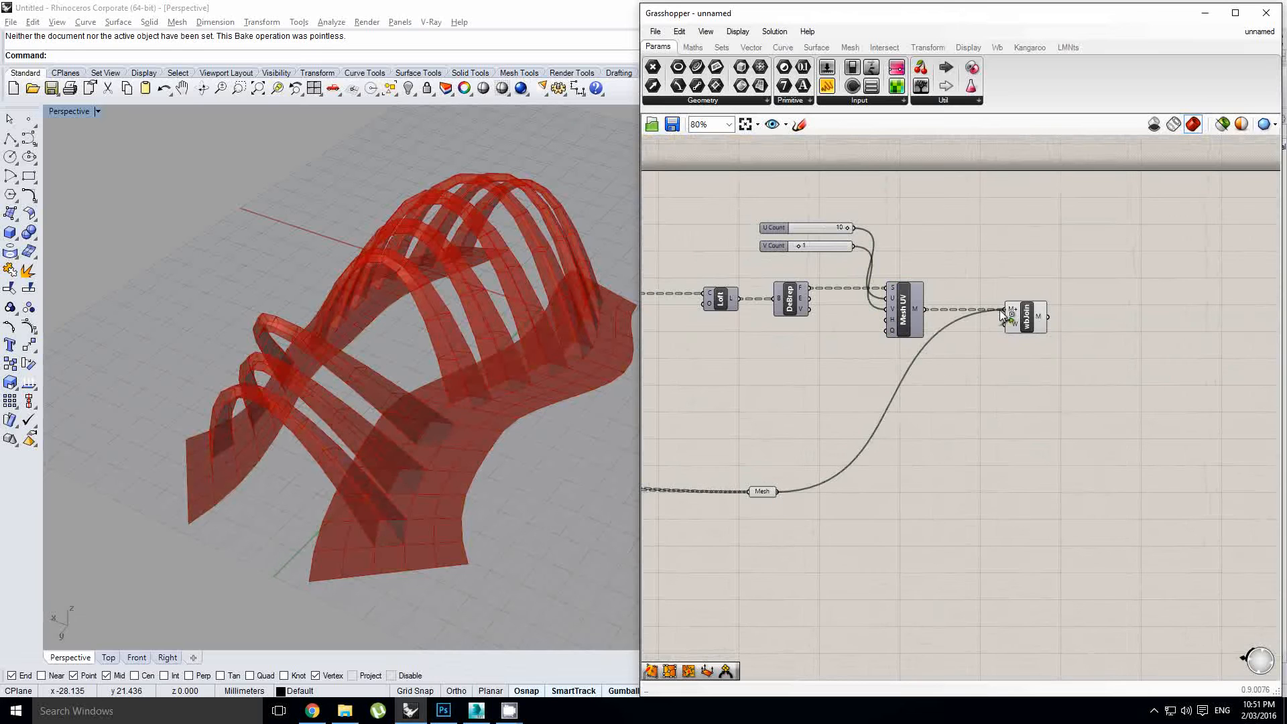
pyautogui.keyDown('shift'); pyautogui.moveTo(1000, 310); pyautogui.dragTo(1000, 310); pyautogui.keyUp('shift')
pyautogui.click(752, 492)
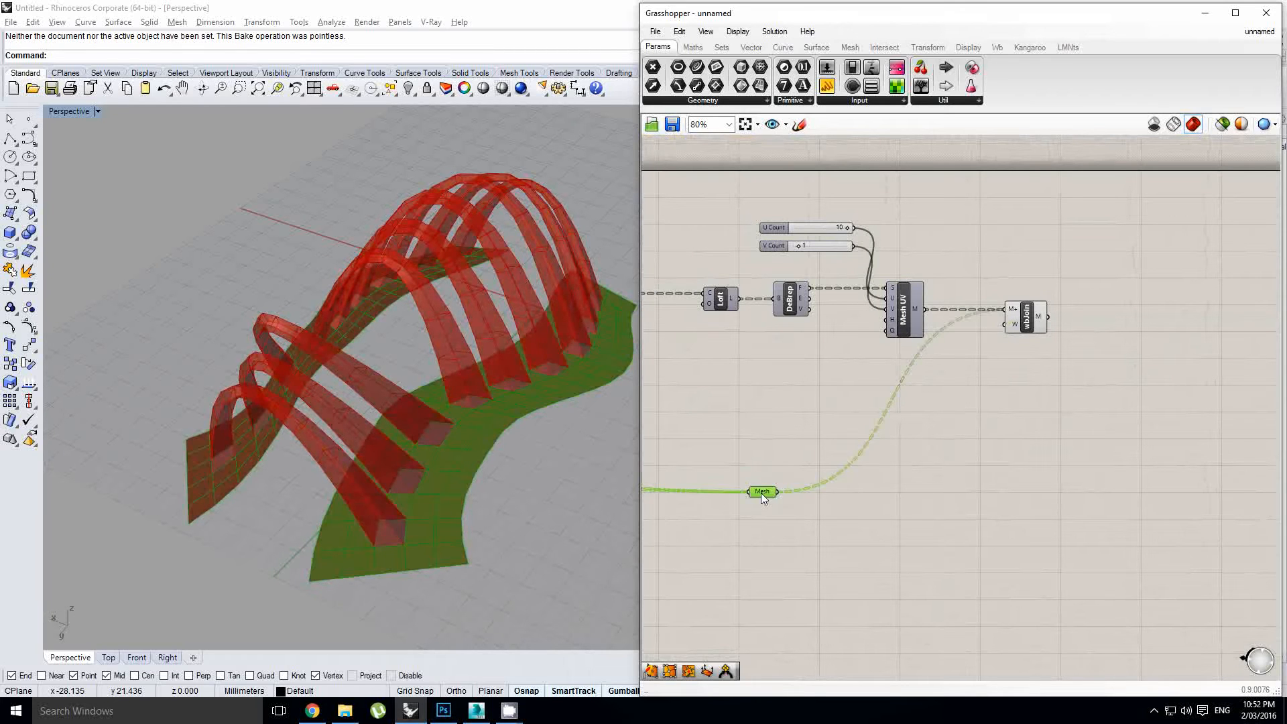
pyautogui.middleClick(752, 496)
pyautogui.click(797, 458)
# Flatten the M+ input of wbJoin.
pyautogui.moveTo(901, 403); pyautogui.dragTo(871, 429, button='right')
pyautogui.click(985, 340)
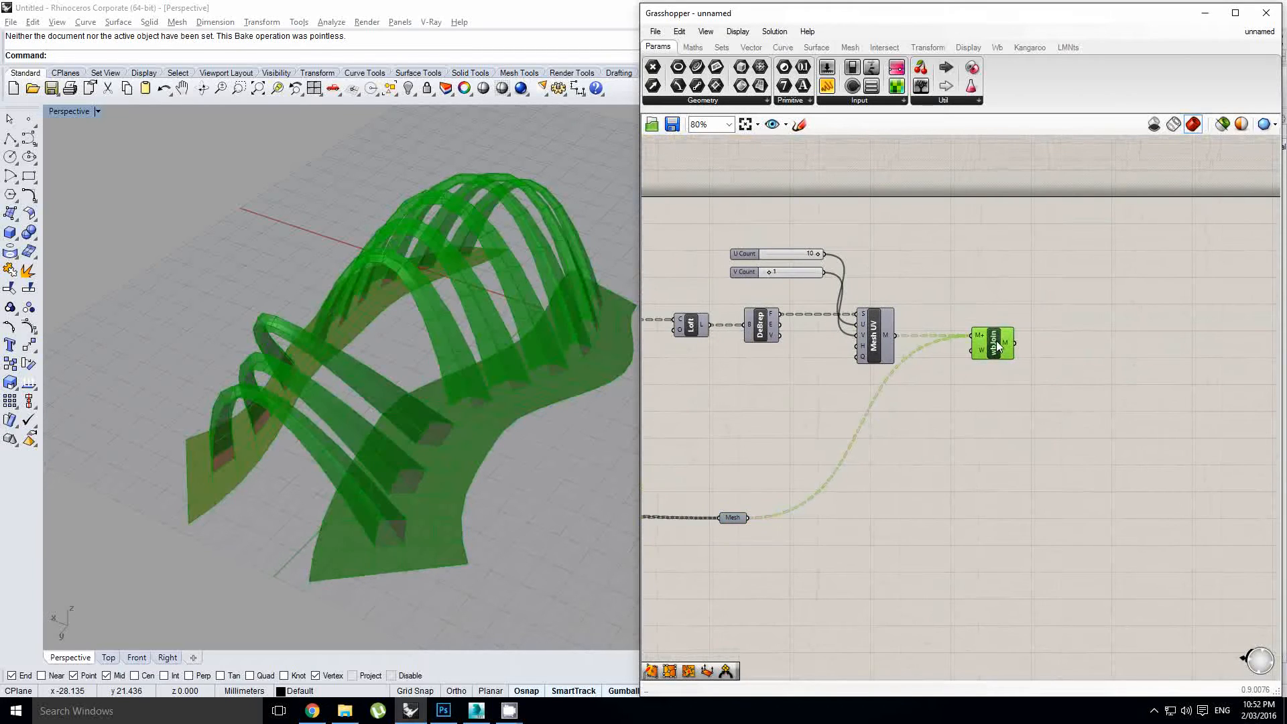
pyautogui.scroll(2, 983, 338)
pyautogui.rightClick(981, 335)
pyautogui.click(1020, 454)
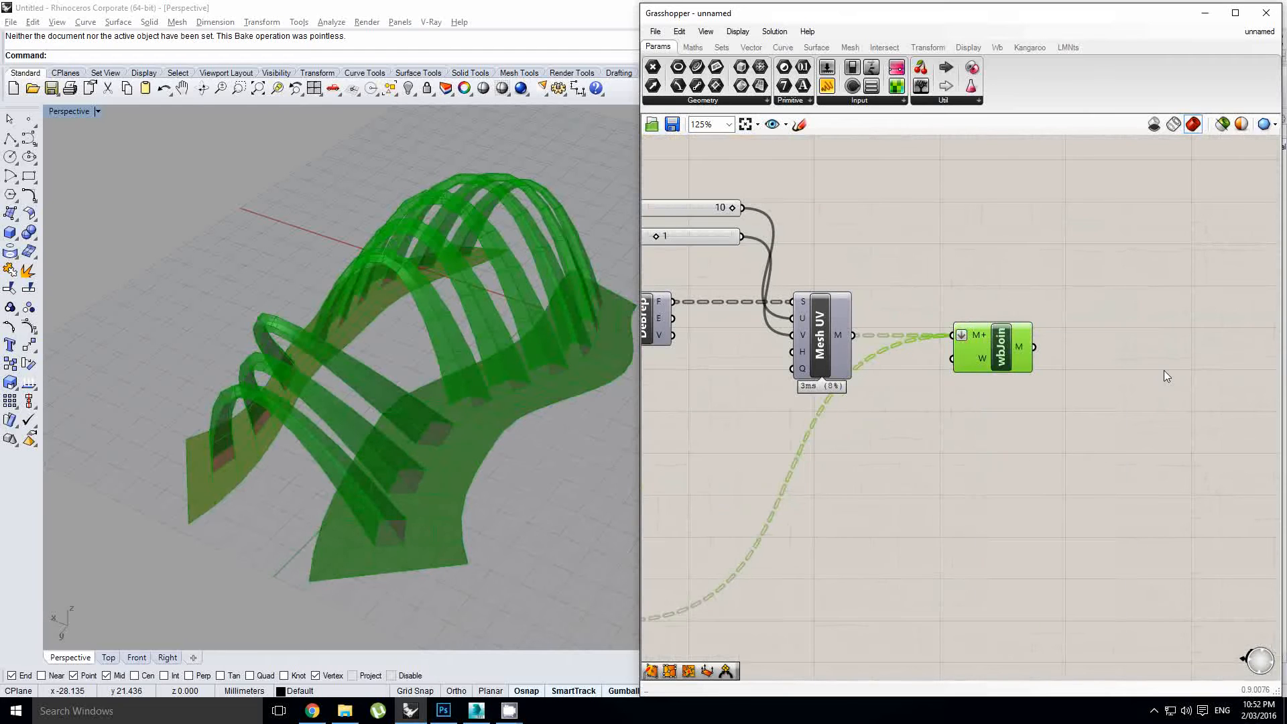
# Add a Mesh WeldVertices component after wbJoin and connect wbJoin's M output to its M input.
pyautogui.click(1177, 369)
pyautogui.doubleClick(1132, 371)
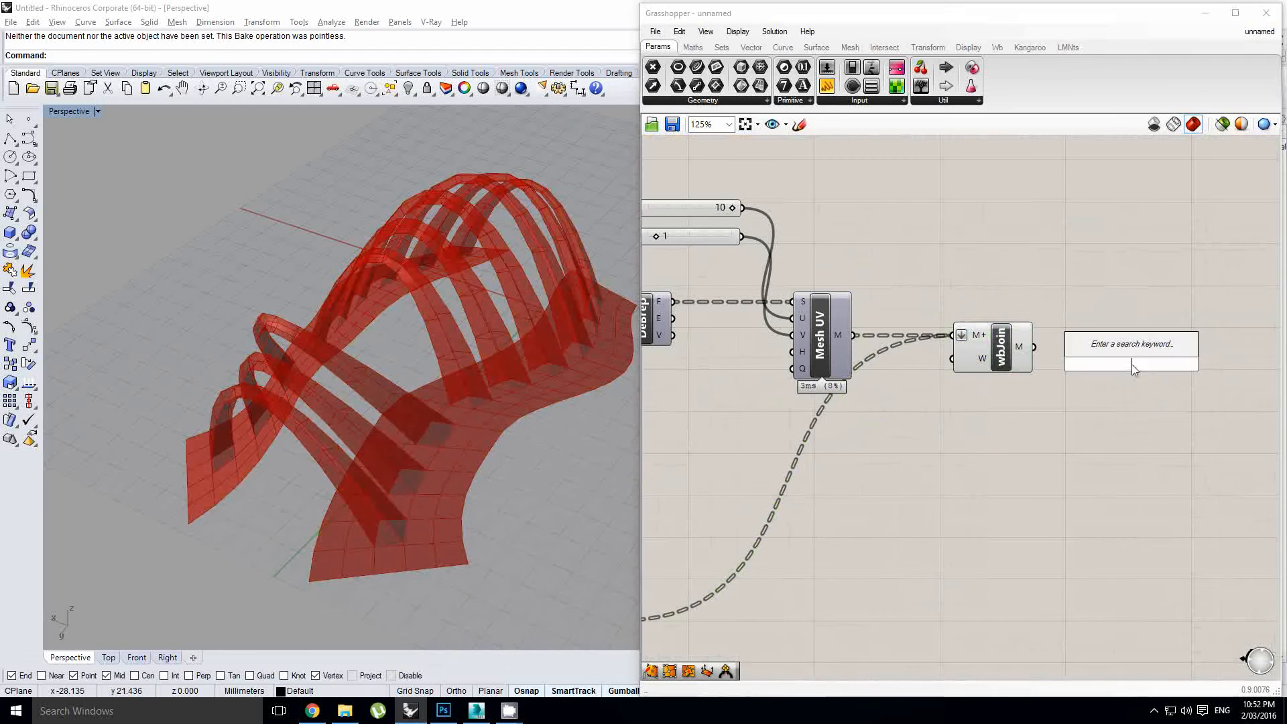
pyautogui.write('weld ver')
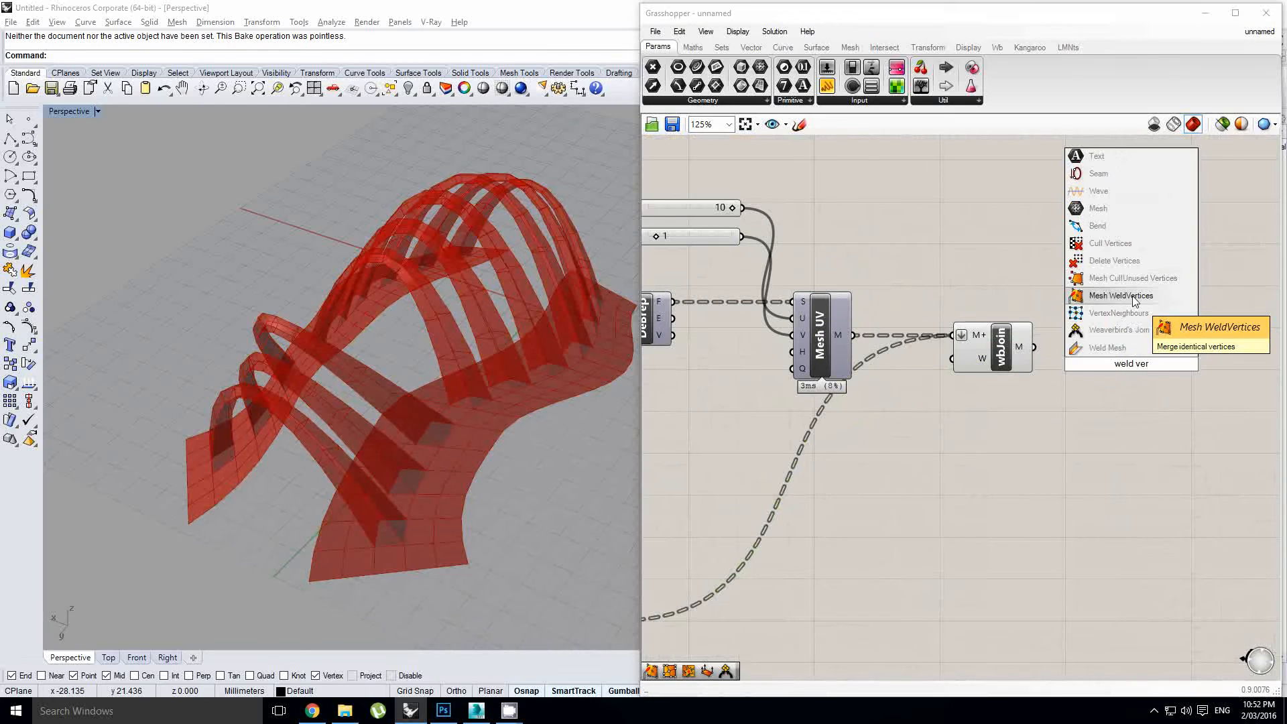
pyautogui.click(1133, 320)
pyautogui.scroll(1, 1035, 355)
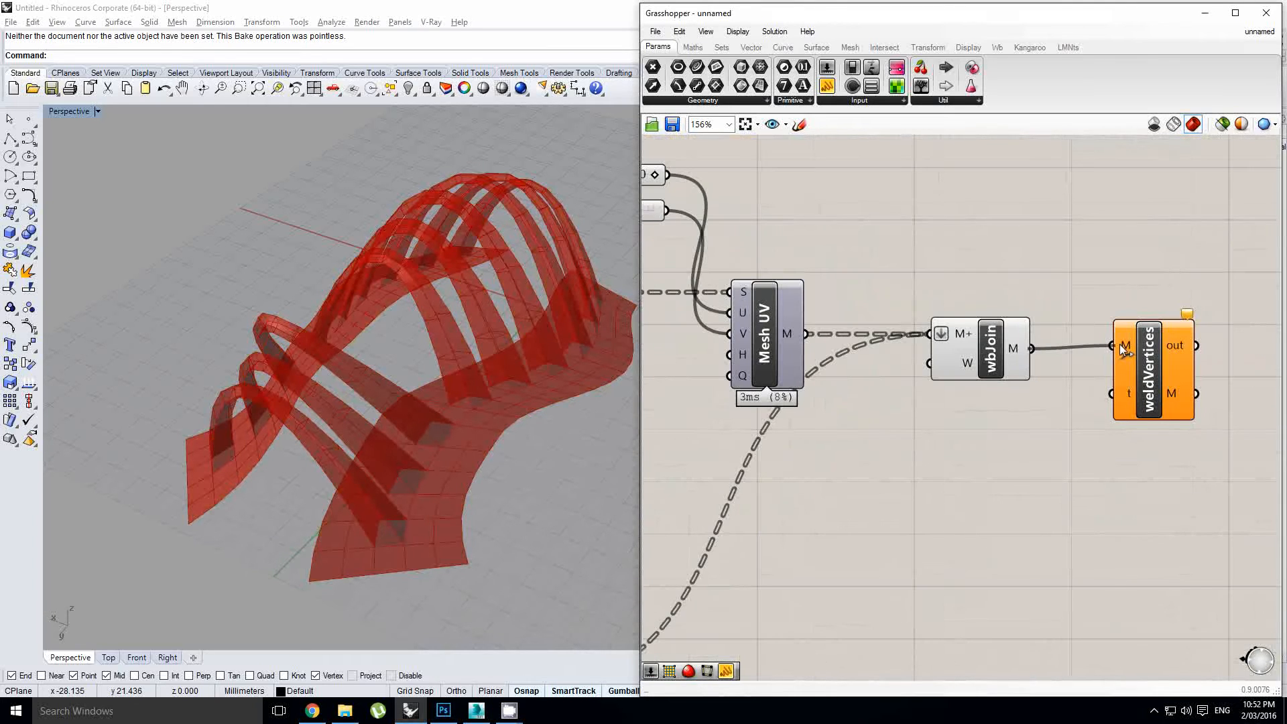
pyautogui.moveTo(1123, 350); pyautogui.dragTo(1121, 349)
# Hide the preview of wbJoin so it does not overlap the welded mesh.
pyautogui.moveTo(561, 429); pyautogui.dragTo(389, 368, button='right')
pyautogui.click(971, 357)
pyautogui.middleClick(972, 358)
pyautogui.click(1012, 308)
# Examine the previewed mesh where the arch bases meet the surface strips.
pyautogui.moveTo(426, 472); pyautogui.dragTo(427, 402, button='right')
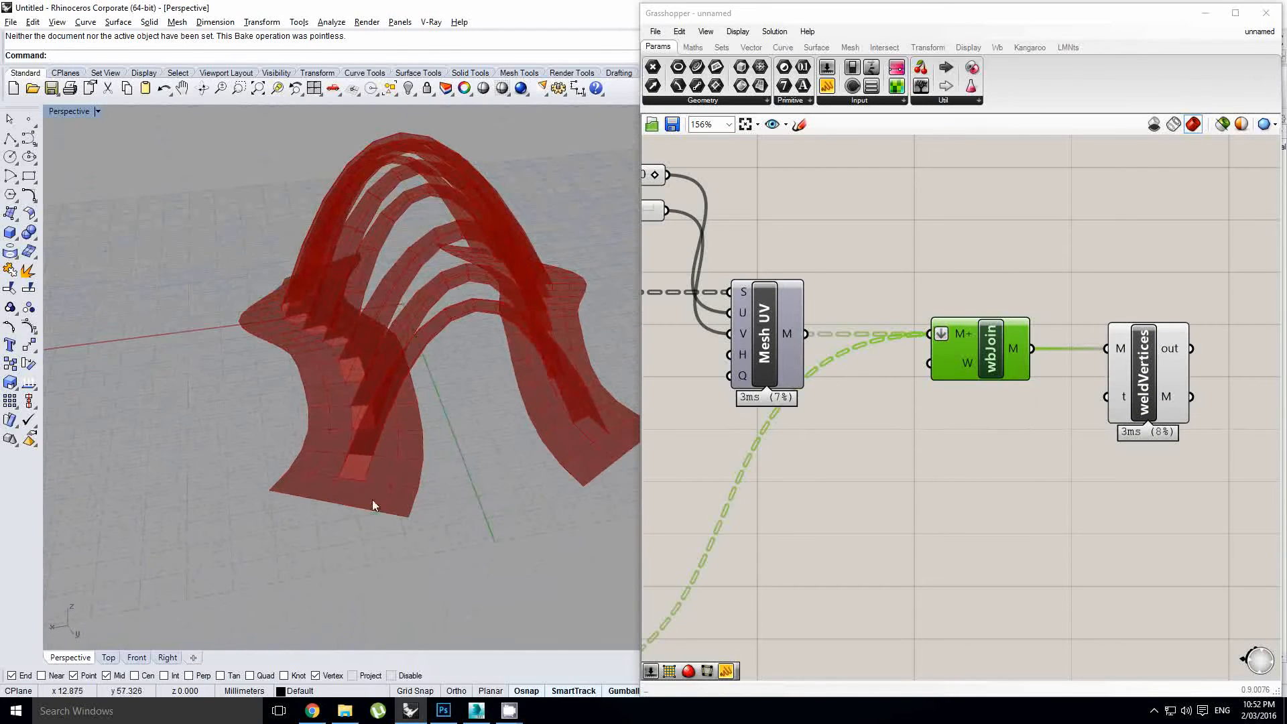
pyautogui.scroll(4, 366, 470)
pyautogui.moveTo(235, 295); pyautogui.dragTo(264, 342, button='right')
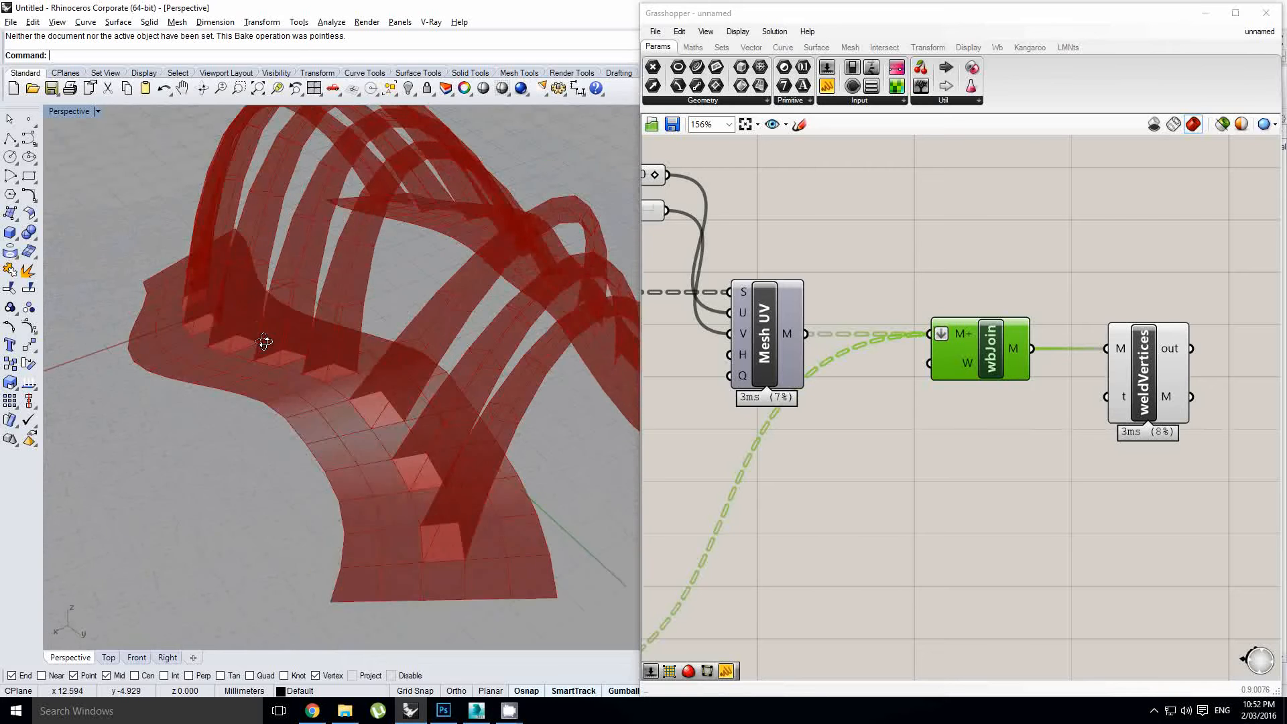
pyautogui.moveTo(146, 283); pyautogui.dragTo(190, 350, button='right')
pyautogui.scroll(-5, 190, 350)
pyautogui.scroll(4, 303, 370)
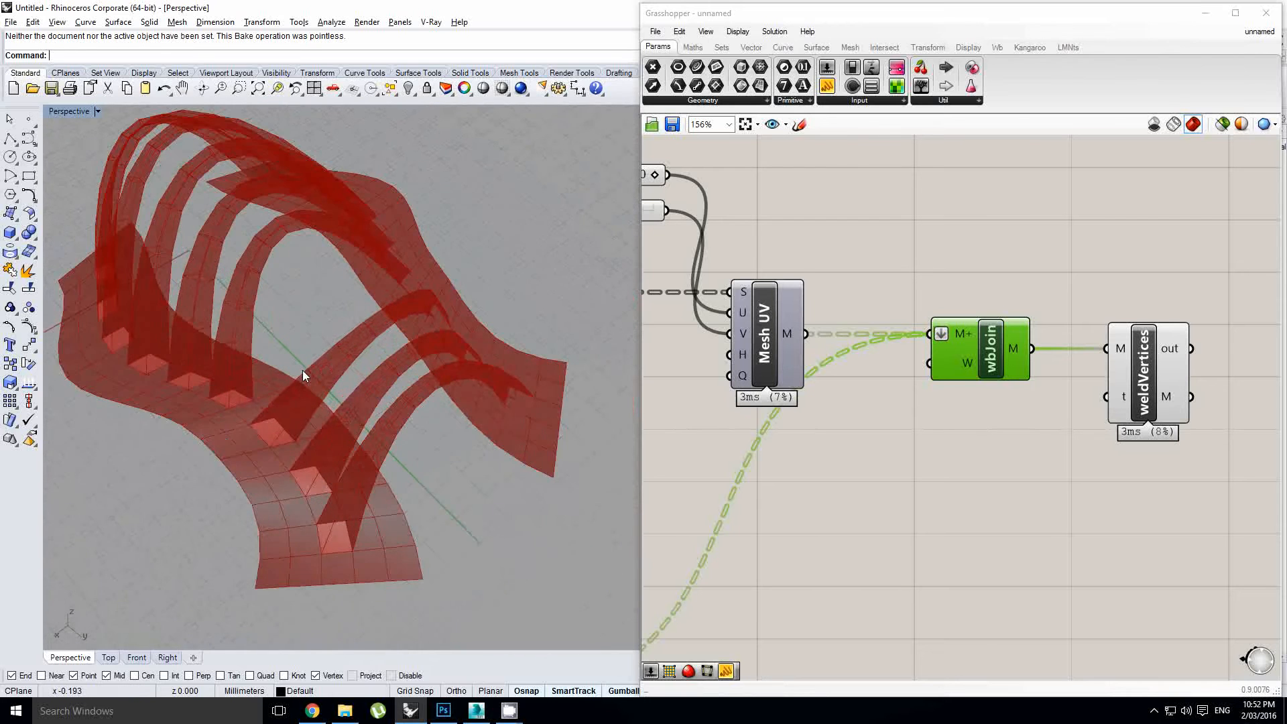
pyautogui.moveTo(251, 450); pyautogui.dragTo(270, 513, button='right')
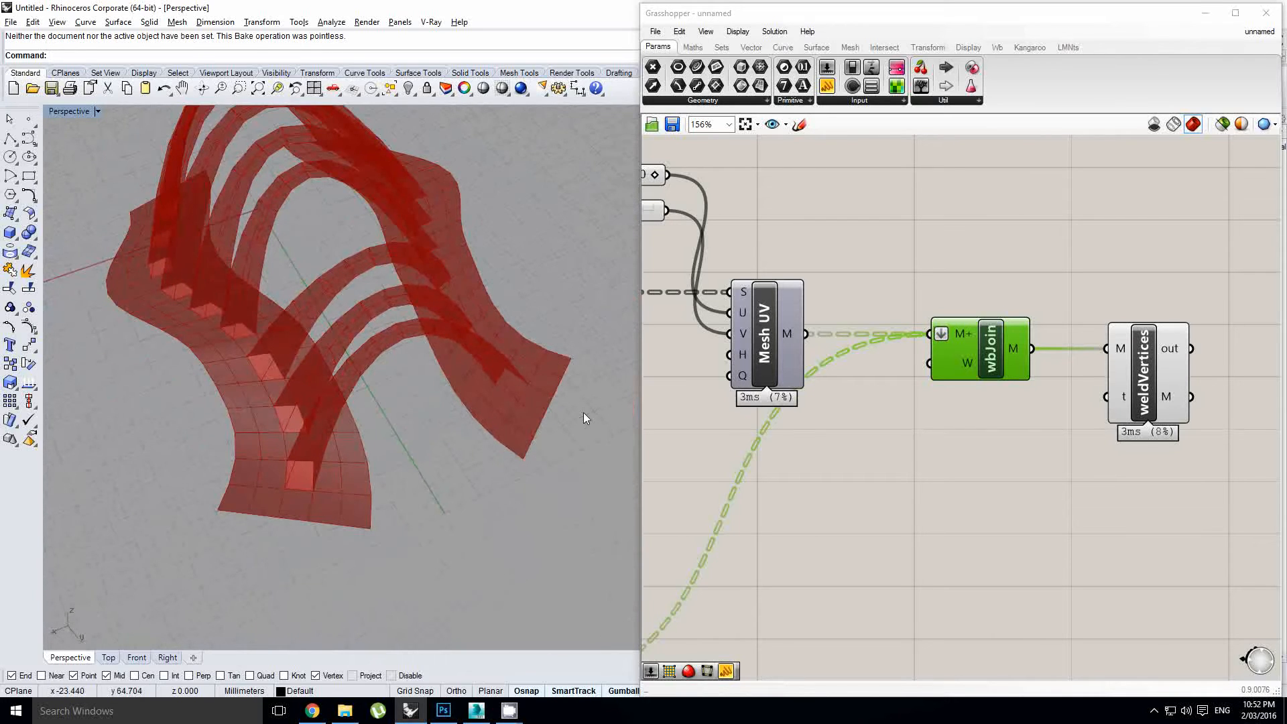
# Bake the output of weldVertices into Rhino and hide the component's preview.
pyautogui.click(1142, 373)
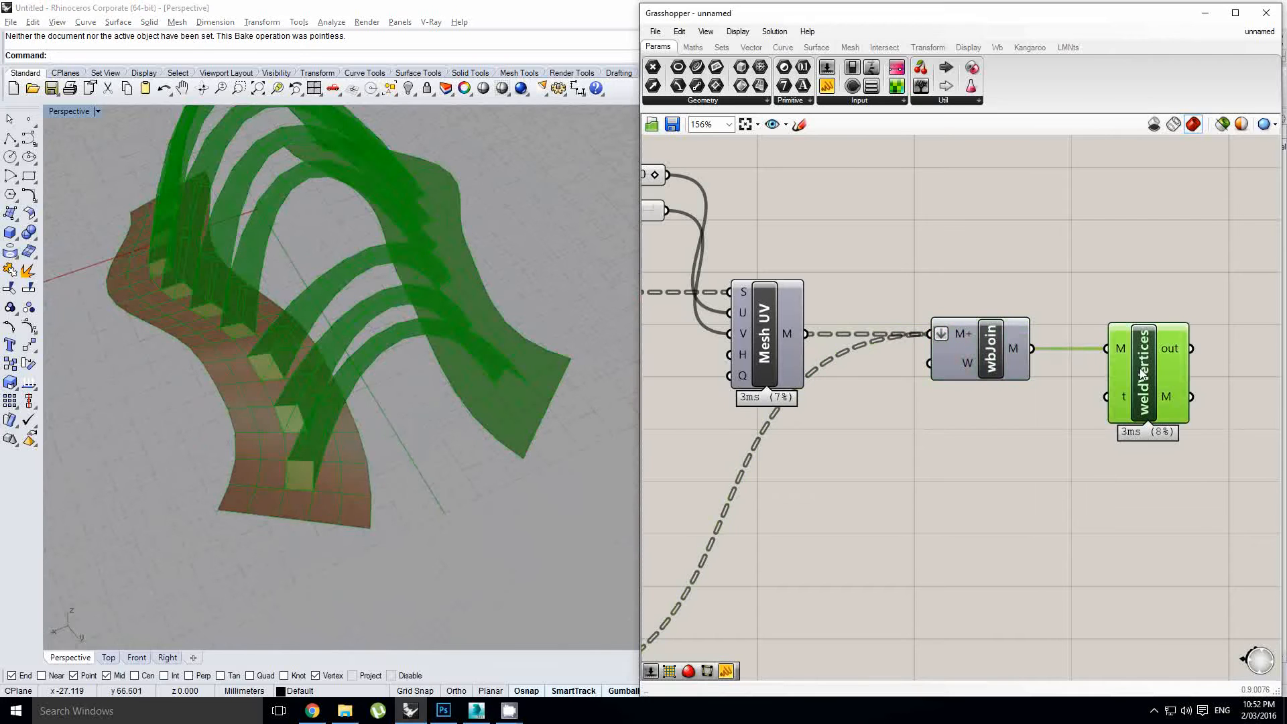
pyautogui.press('space')
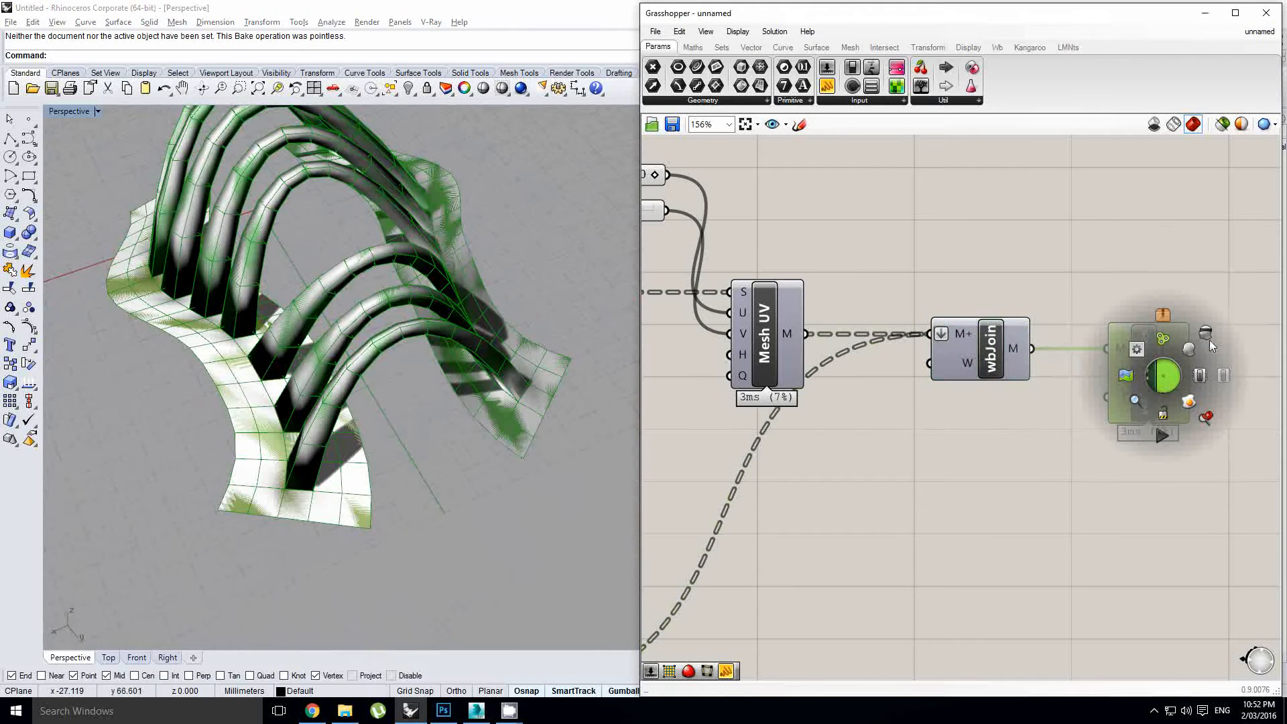
pyautogui.click(1205, 329)
pyautogui.moveTo(448, 344); pyautogui.dragTo(509, 295, button='right')
pyautogui.click(1165, 346)
pyautogui.middleClick(1156, 352)
pyautogui.click(1212, 299)
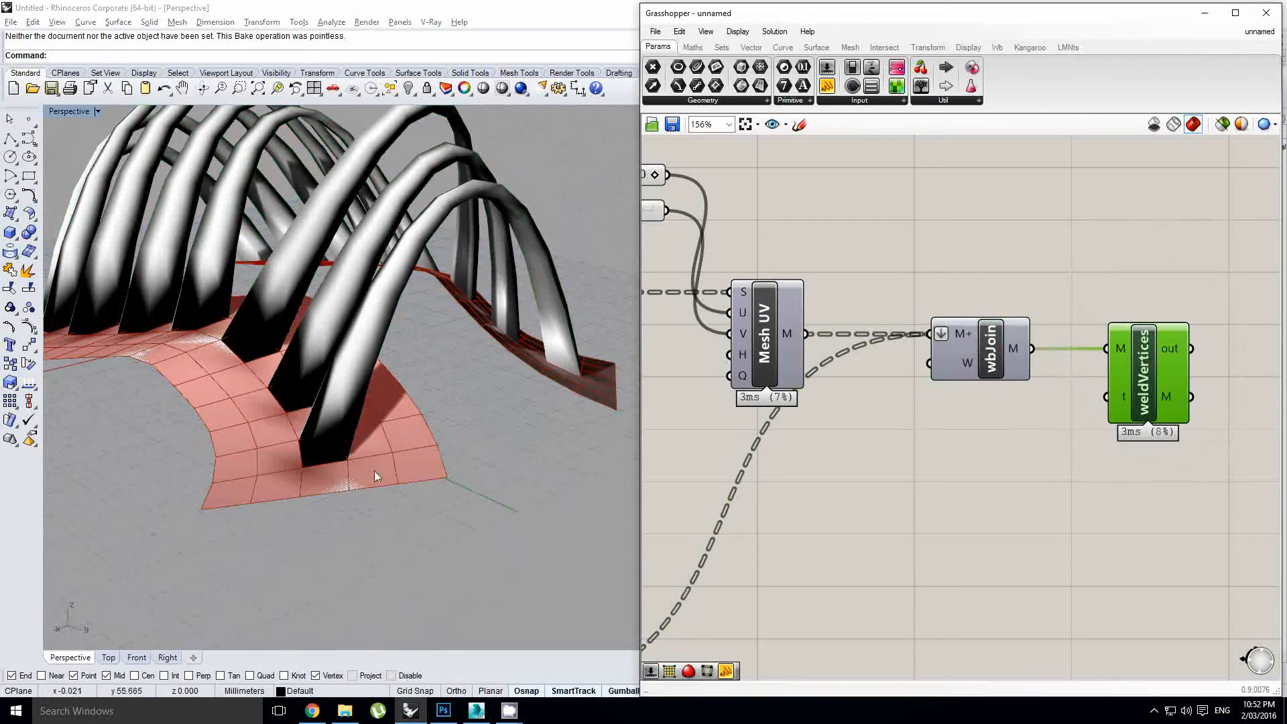
# Hide the preview of the Merge component before Explode so only the baked mesh shows.
pyautogui.moveTo(375, 476); pyautogui.dragTo(786, 347, button='right')
pyautogui.keyDown('shift'); pyautogui.moveTo(605, 286); pyautogui.dragTo(596, 299, button='right'); pyautogui.keyUp('shift')
pyautogui.moveTo(935, 306); pyautogui.dragTo(1077, 296, button='right')
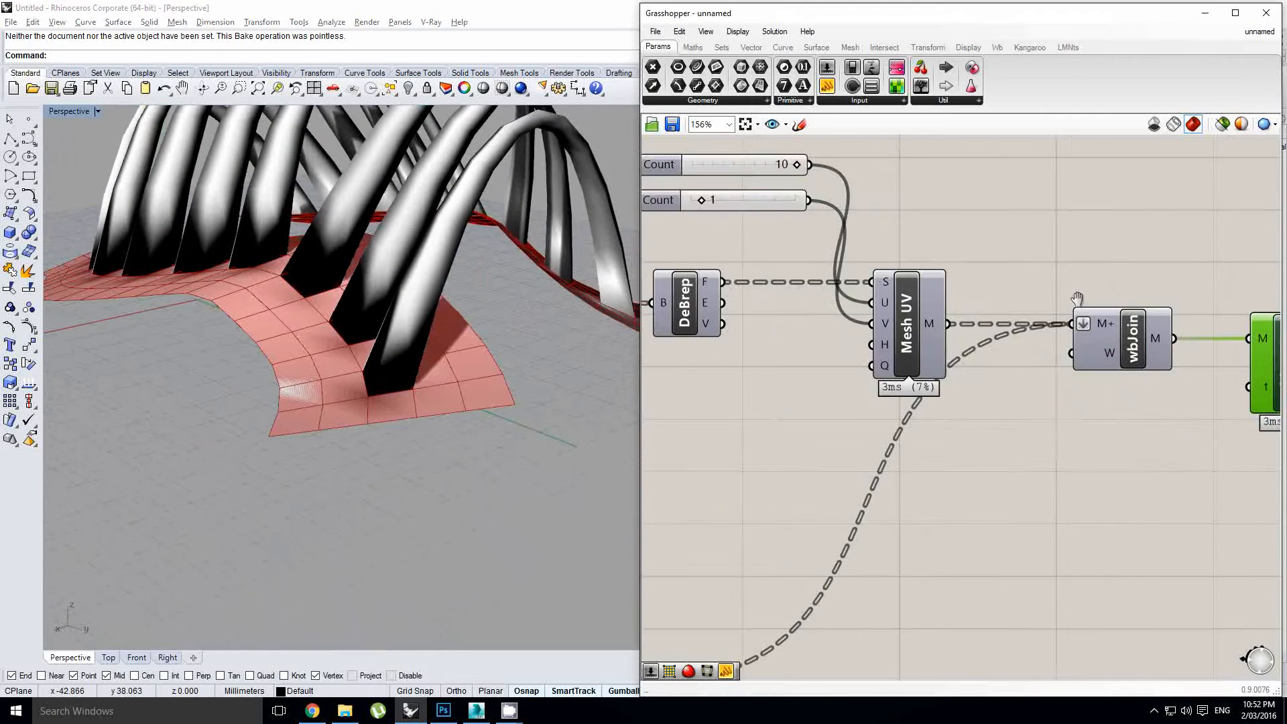
pyautogui.scroll(-8, 1139, 306)
pyautogui.moveTo(788, 382); pyautogui.dragTo(987, 390, button='right')
pyautogui.moveTo(648, 316); pyautogui.dragTo(804, 323, button='right')
pyautogui.scroll(5, 798, 323)
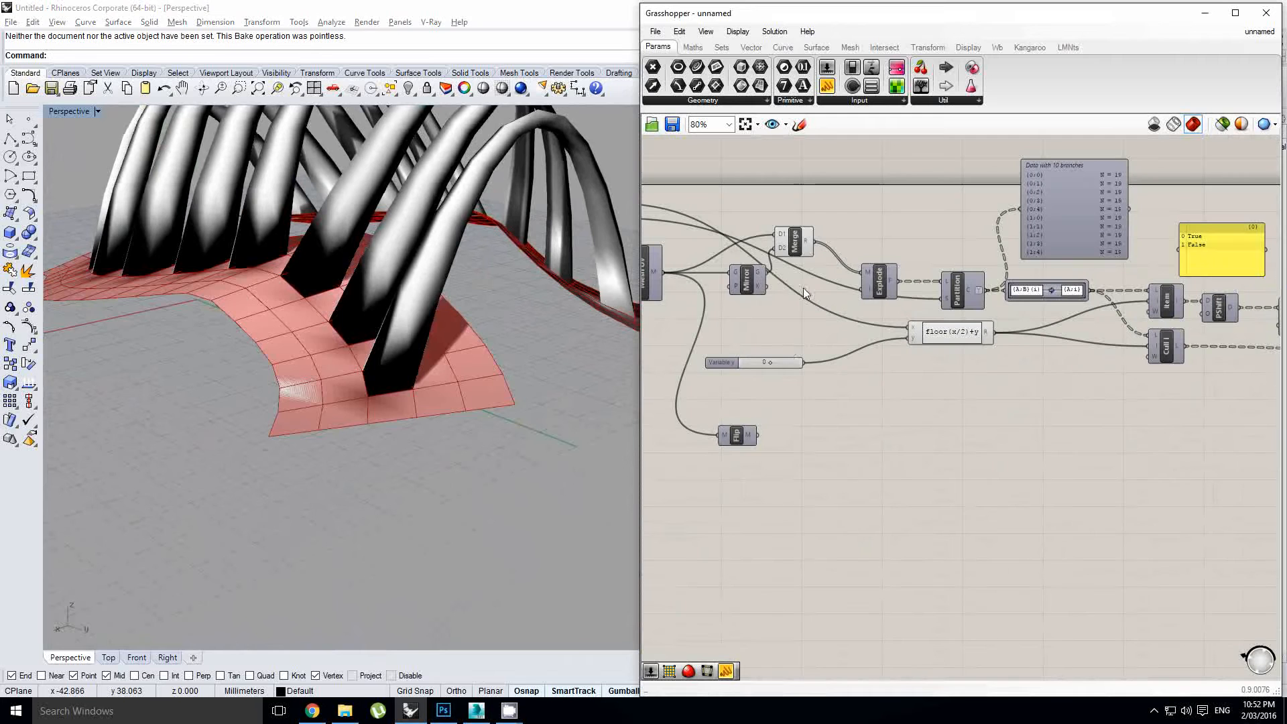
pyautogui.click(799, 224)
pyautogui.middleClick(799, 224)
pyautogui.click(844, 181)
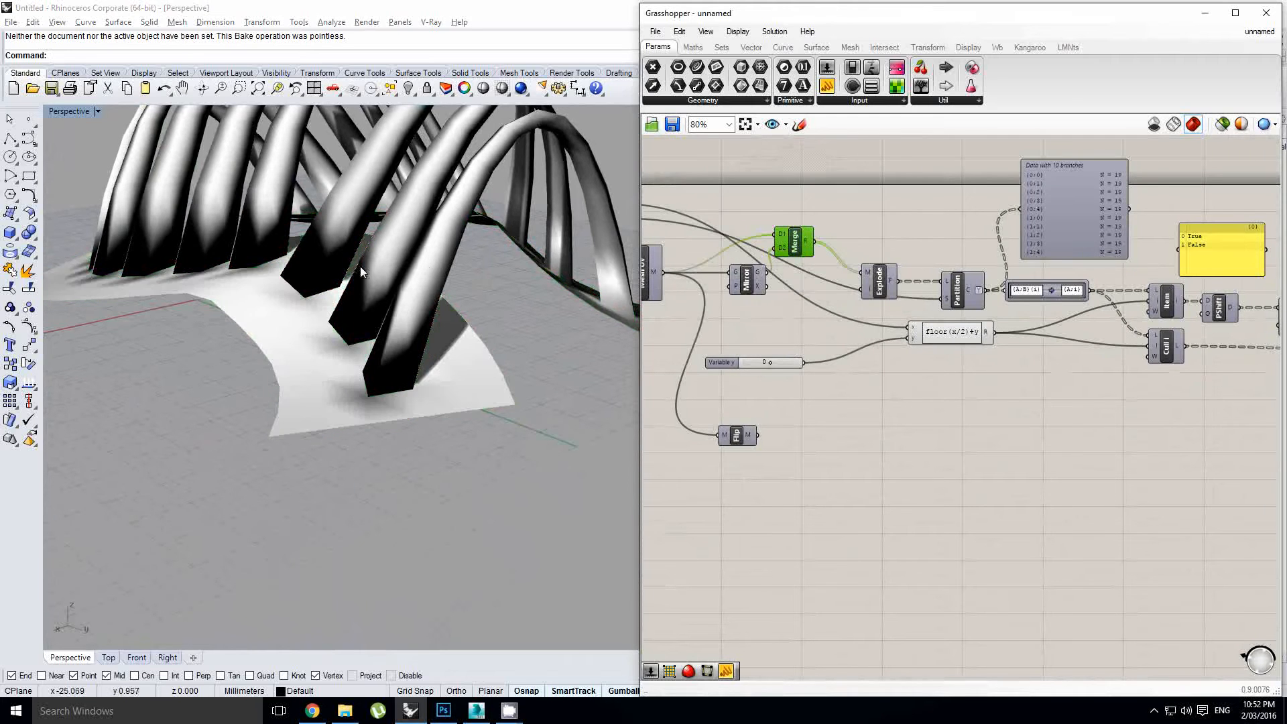
# Examine the baked mesh's shading and wireframe where the arches blend into the surface strips.
pyautogui.moveTo(360, 267); pyautogui.dragTo(392, 357, button='right')
pyautogui.scroll(10, 451, 489)
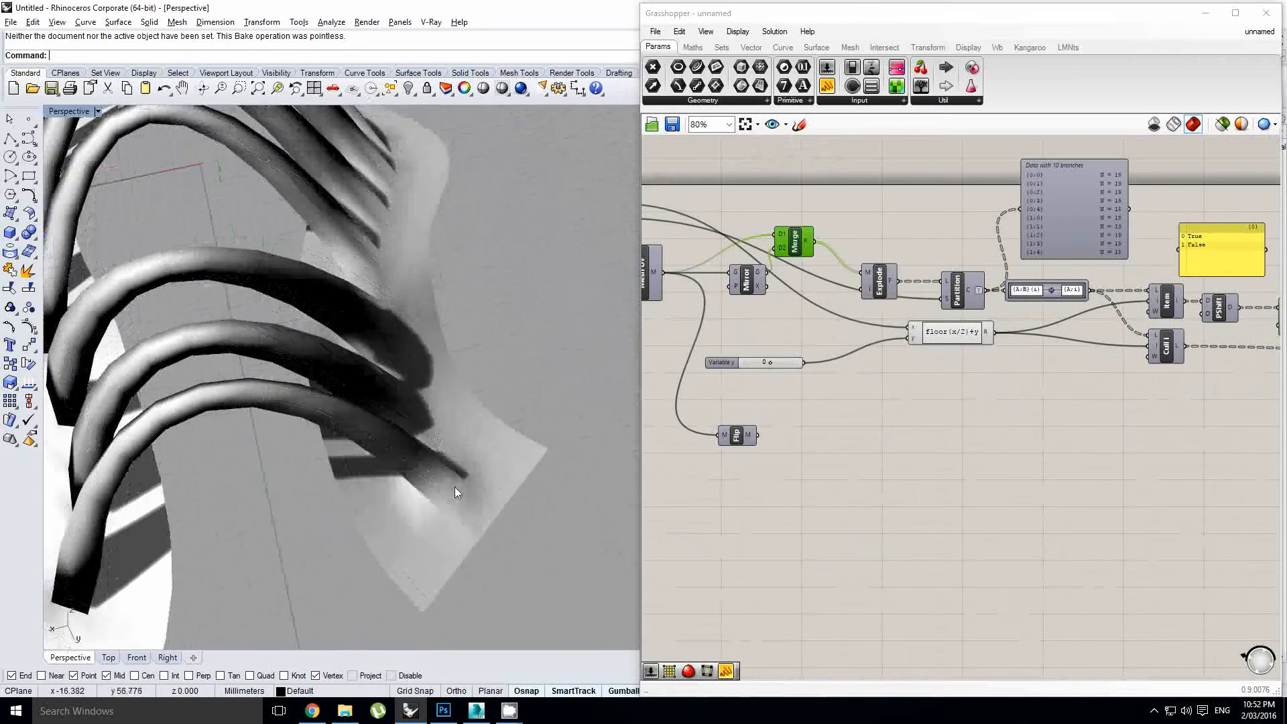
pyautogui.click(367, 419)
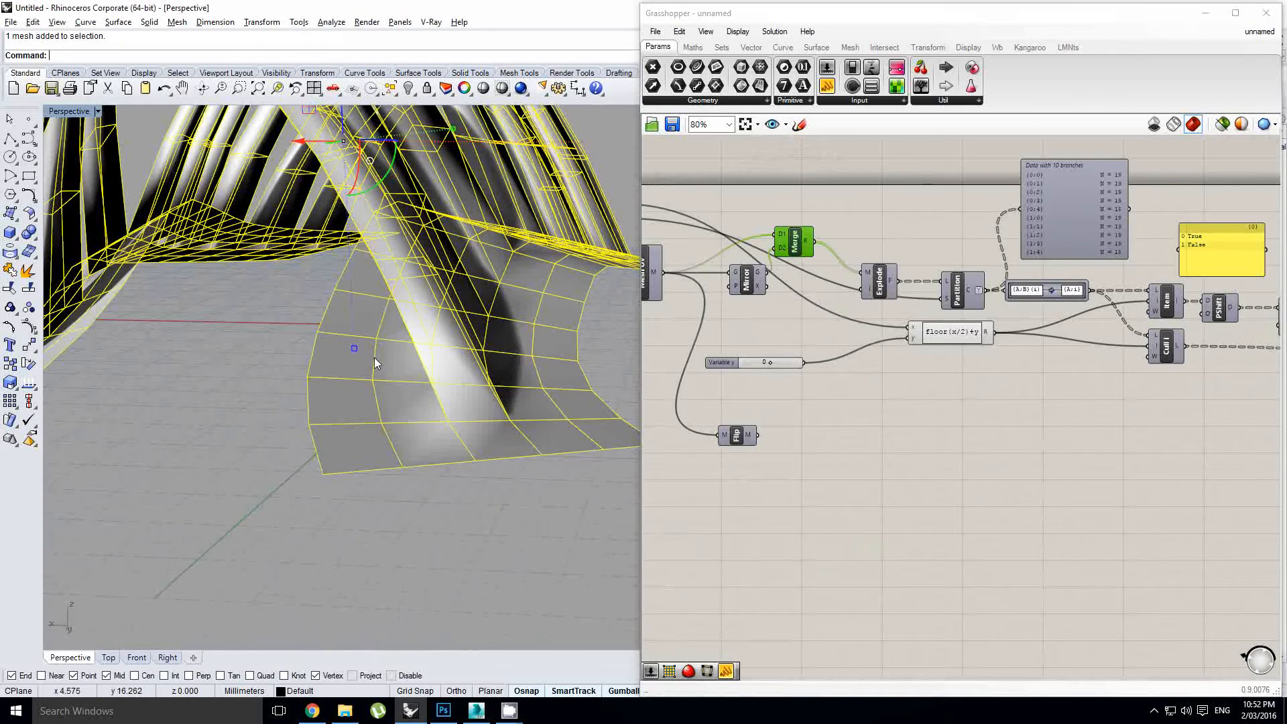
pyautogui.scroll(-4, 374, 357)
pyautogui.moveTo(397, 348); pyautogui.dragTo(304, 440, button='right')
pyautogui.scroll(3, 304, 439)
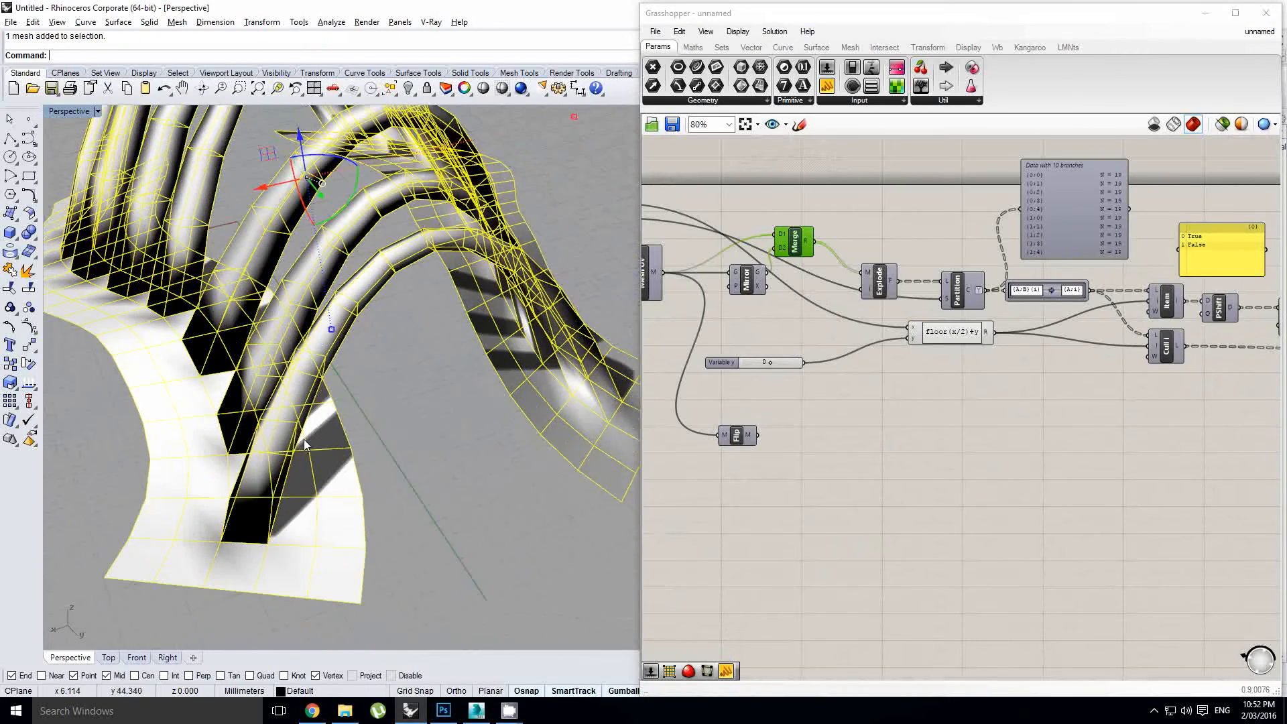
pyautogui.click(388, 477)
pyautogui.moveTo(388, 477); pyautogui.dragTo(401, 426, button='right')
pyautogui.scroll(3, 405, 446)
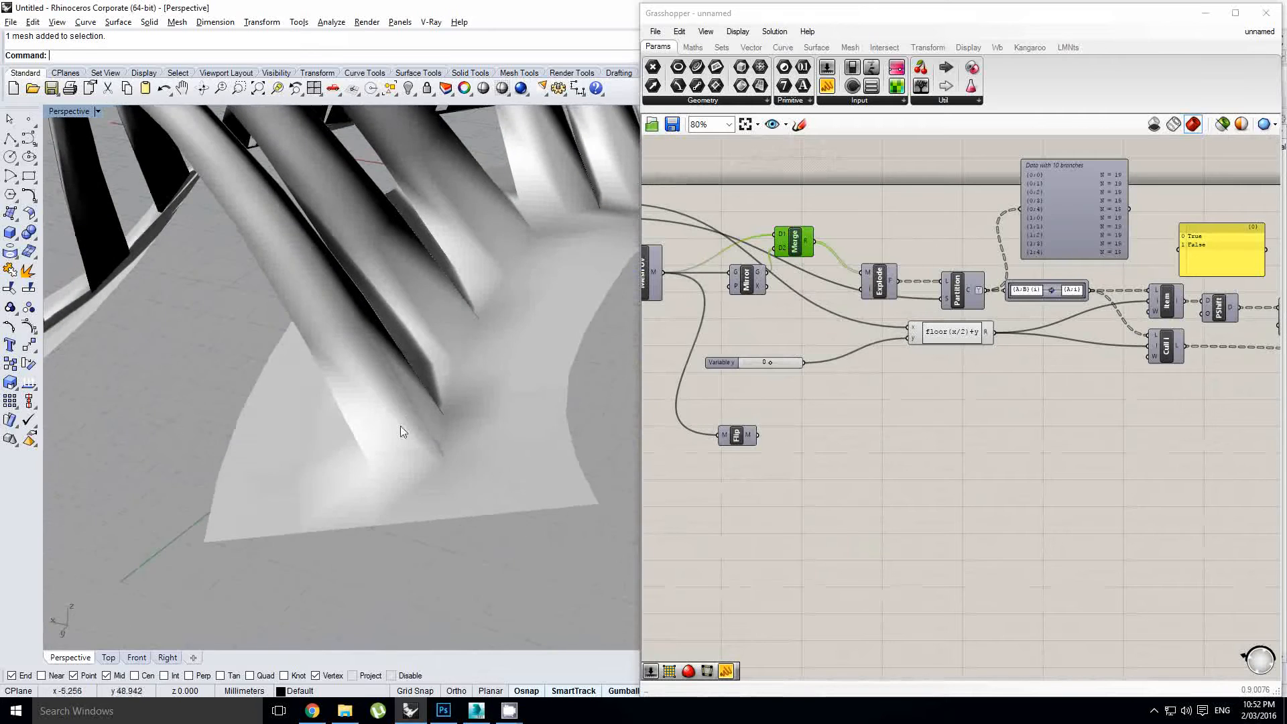
pyautogui.moveTo(452, 476); pyautogui.dragTo(497, 456, button='right')
pyautogui.scroll(2, 375, 456)
pyautogui.scroll(-4, 504, 368)
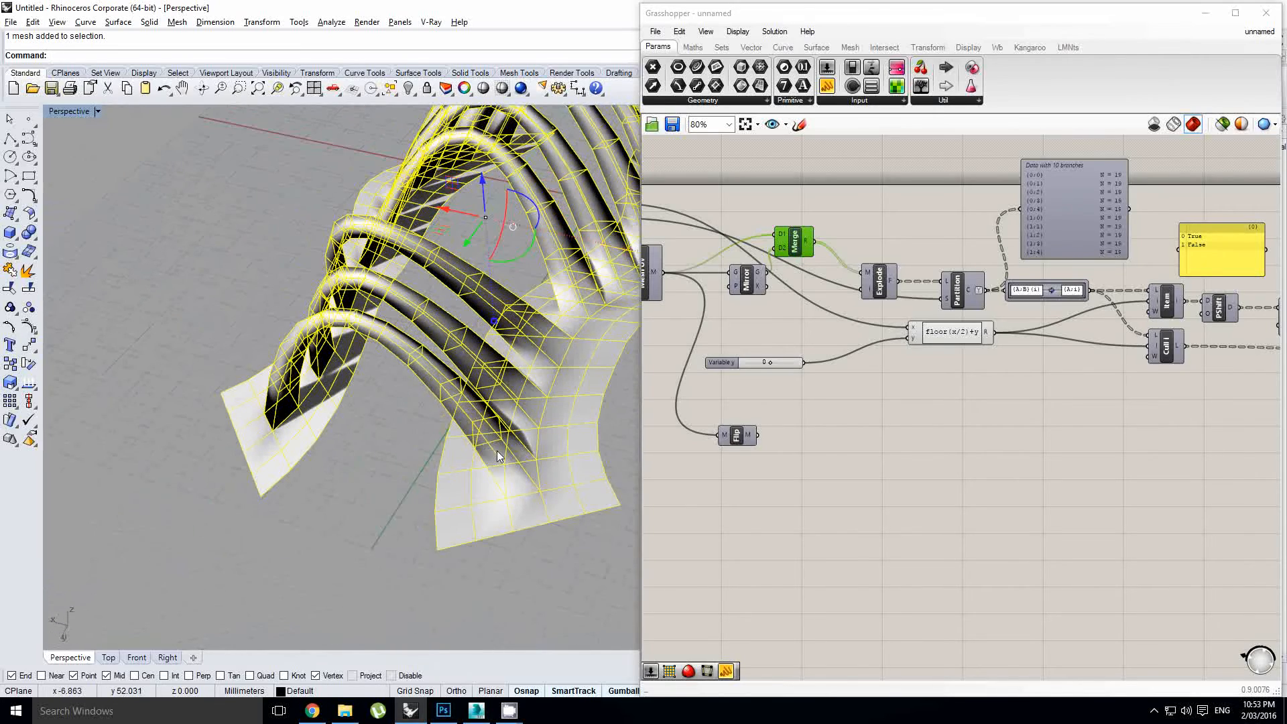
# Compare the shading around the dark arch feet on both sides of the baked mesh.
pyautogui.moveTo(405, 464); pyautogui.dragTo(448, 426, button='right')
pyautogui.click(447, 425)
pyautogui.scroll(4, 354, 439)
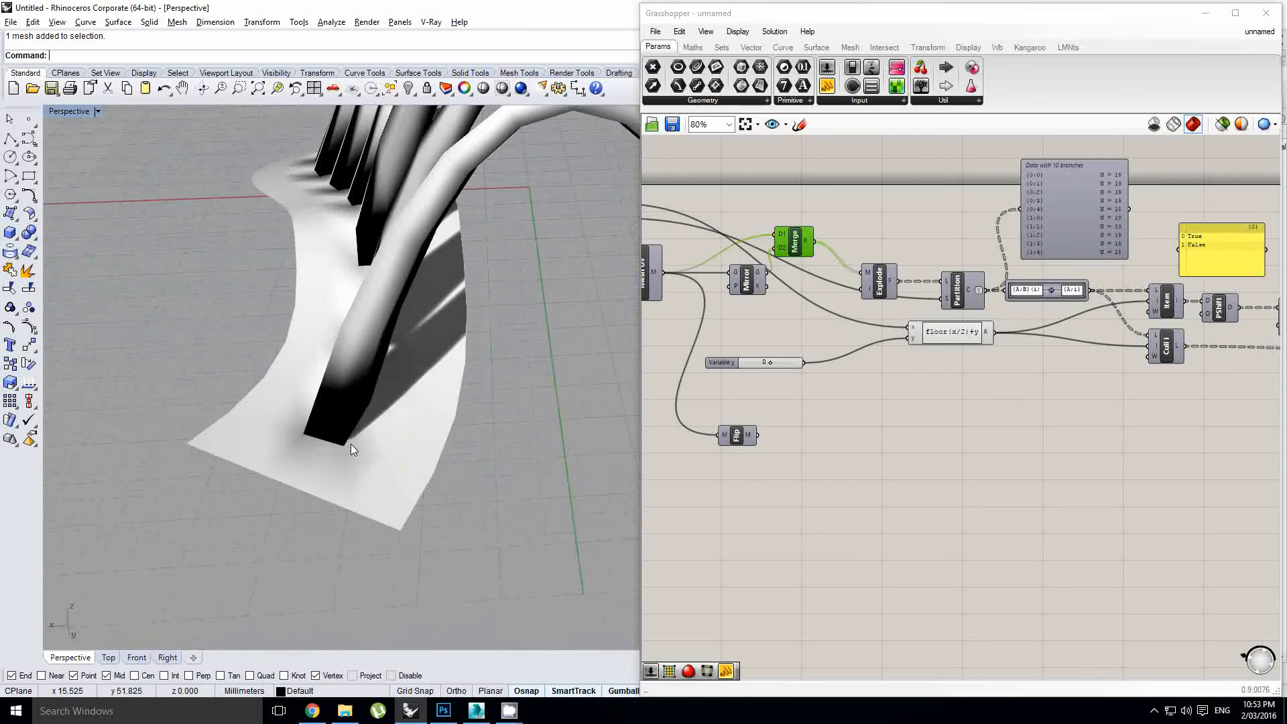
pyautogui.moveTo(352, 444); pyautogui.dragTo(460, 438, button='right')
pyautogui.scroll(-4, 471, 396)
pyautogui.scroll(4, 465, 443)
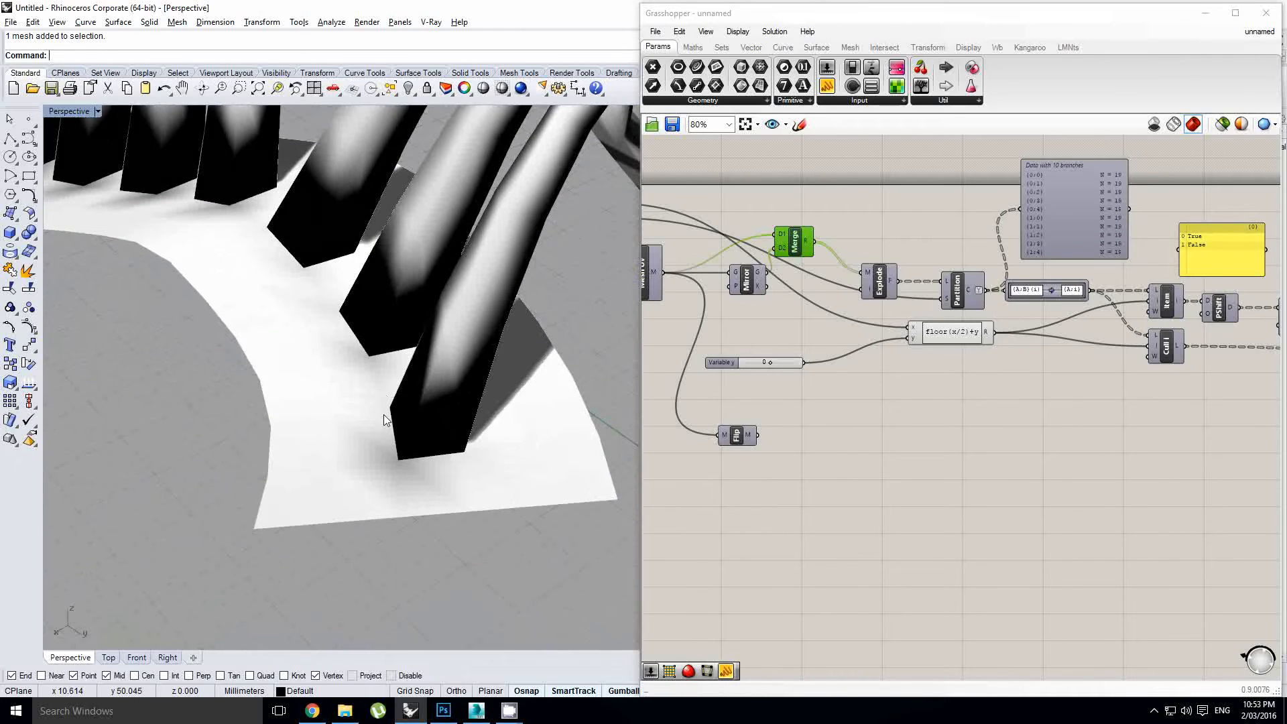
pyautogui.scroll(2, 380, 324)
pyautogui.moveTo(379, 325); pyautogui.dragTo(380, 355, button='right')
pyautogui.scroll(2, 380, 356)
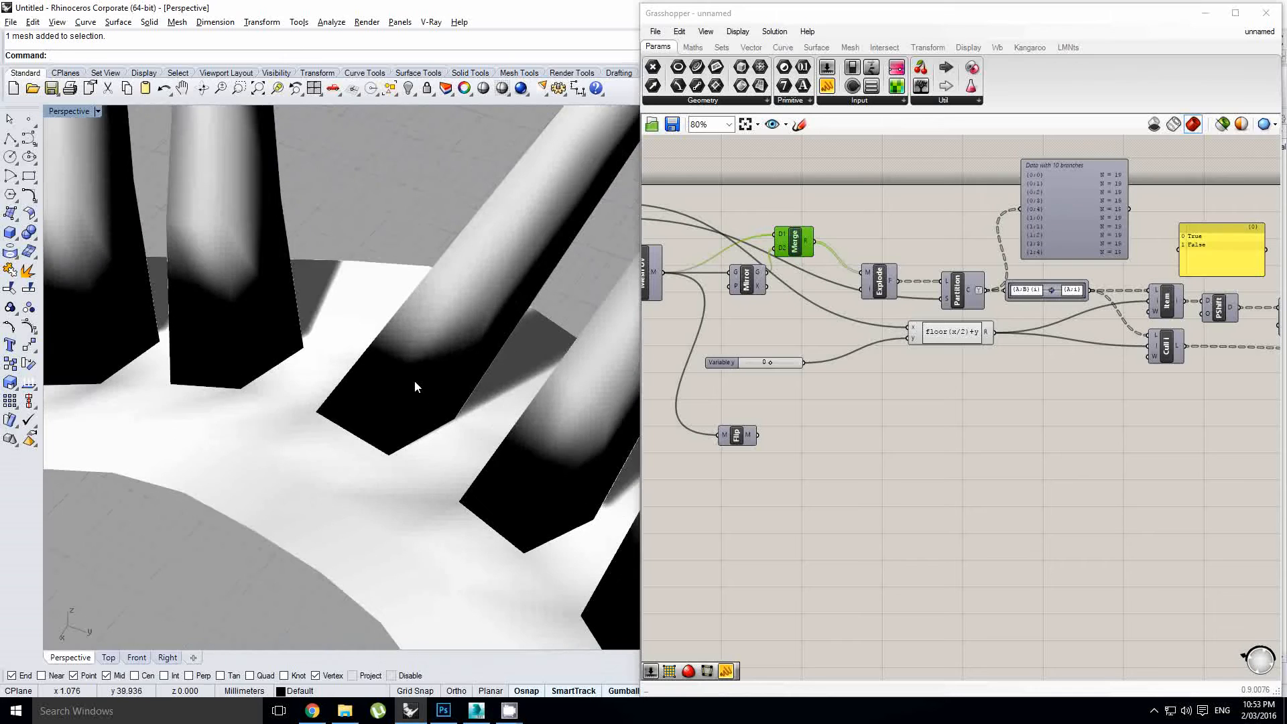
# Check the mesh edges around the arch feet with the baked mesh selected and deselected.
pyautogui.scroll(-5, 416, 387)
pyautogui.moveTo(409, 417); pyautogui.dragTo(356, 429, button='right')
pyautogui.scroll(2, 356, 350)
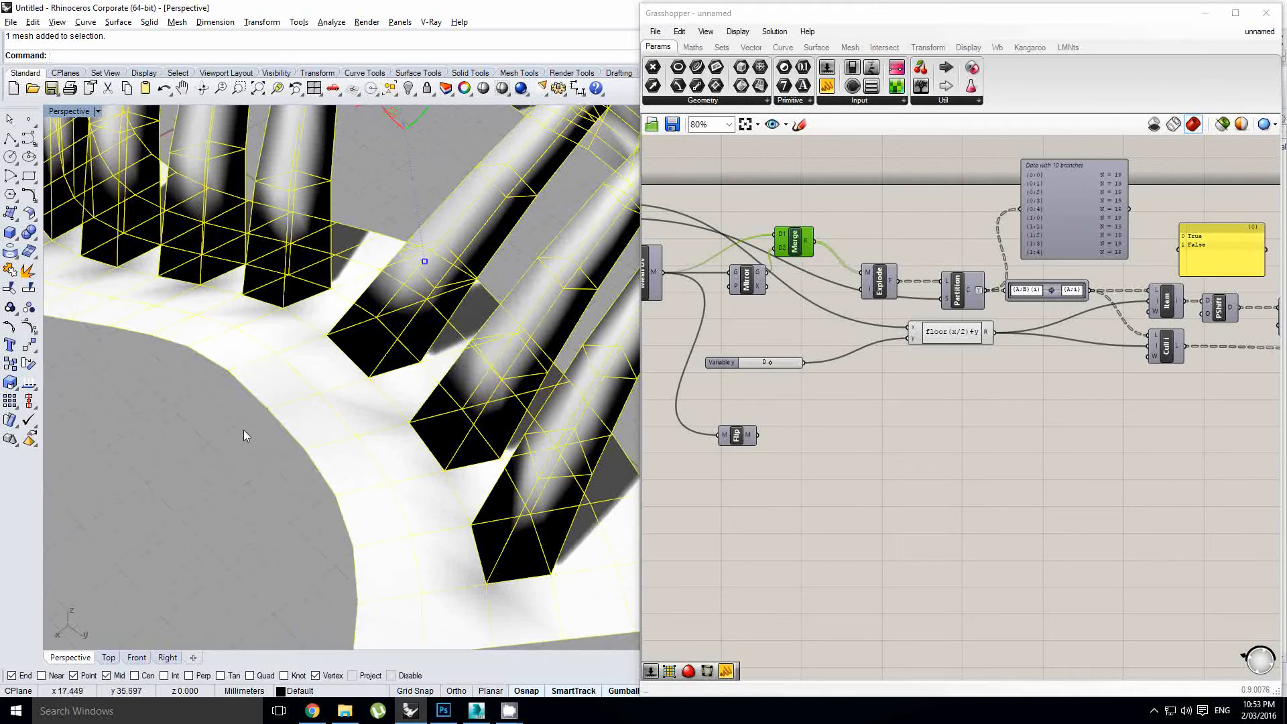
pyautogui.press('Escape')
pyautogui.scroll(-3, 382, 370)
pyautogui.scroll(5, 362, 322)
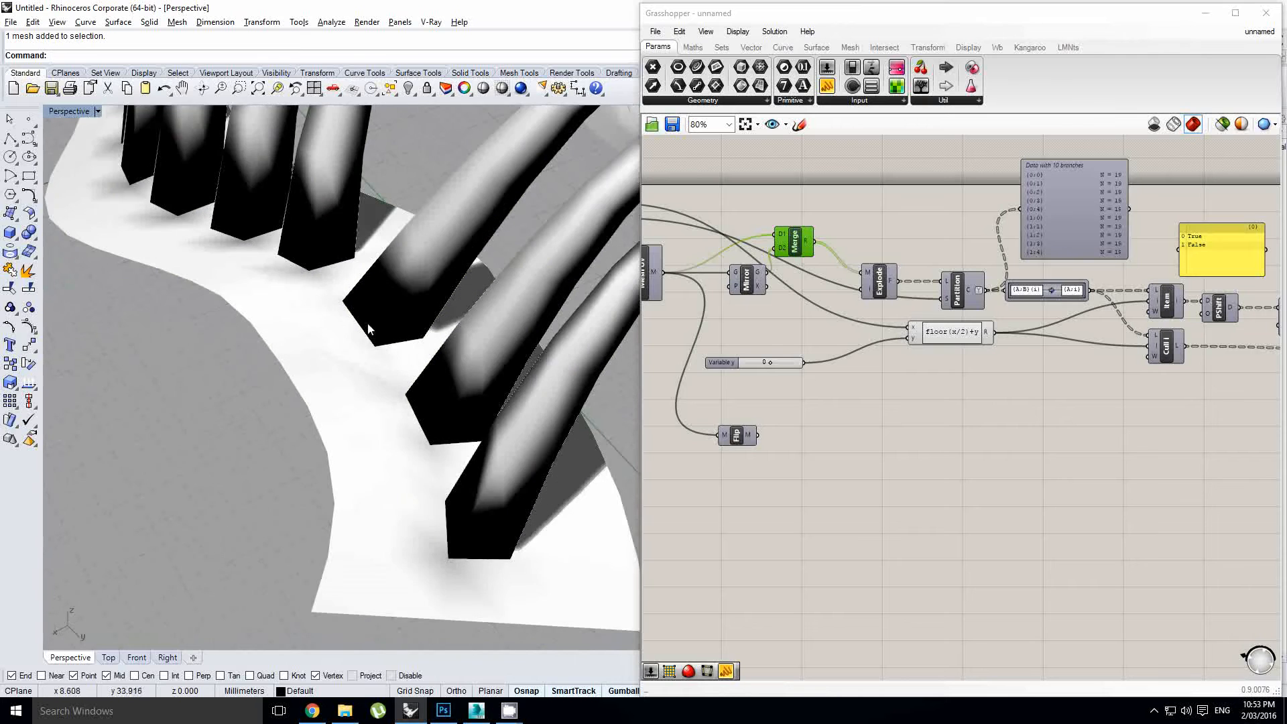
pyautogui.scroll(1, 371, 310)
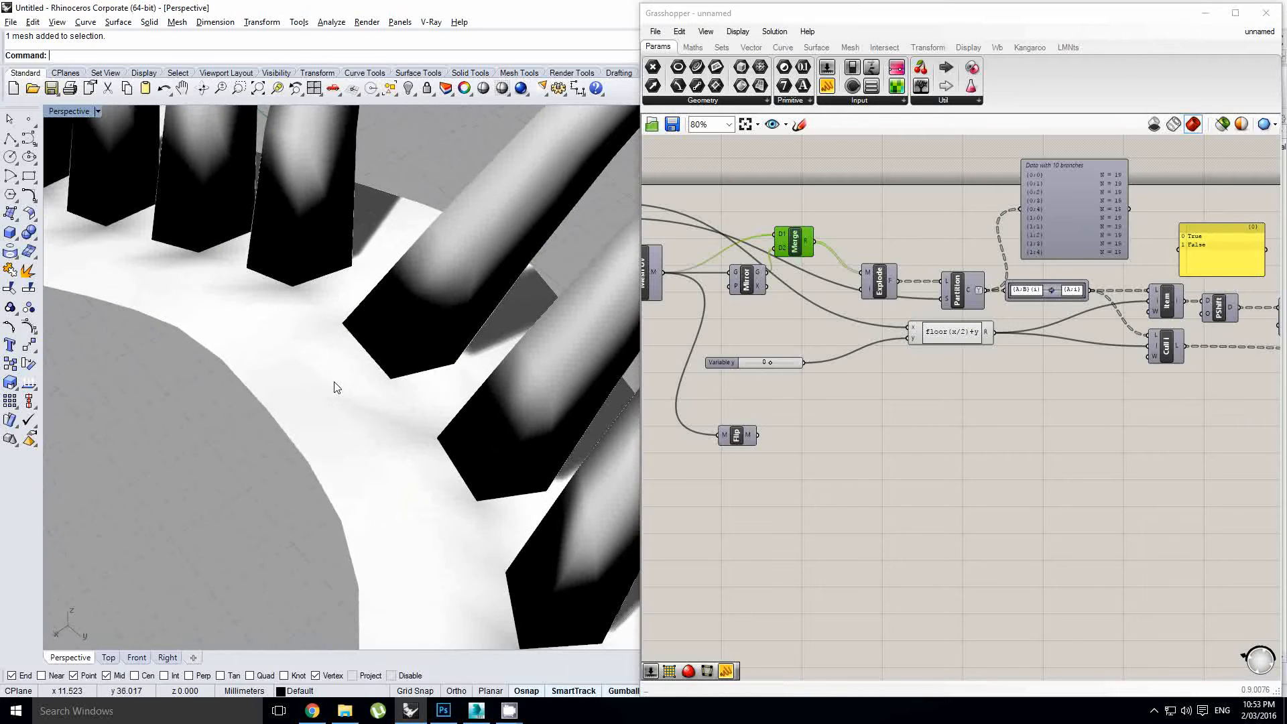
pyautogui.click(348, 345)
pyautogui.scroll(5, 348, 338)
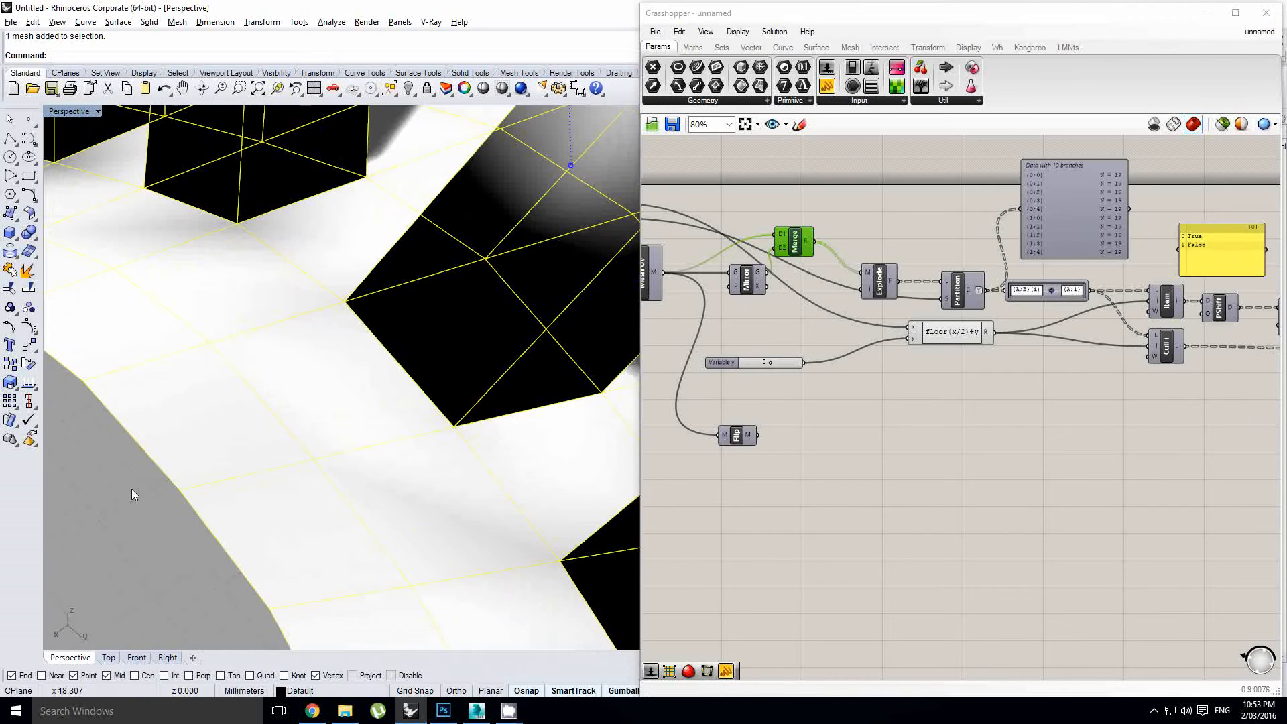
pyautogui.press('Escape')
pyautogui.moveTo(388, 367); pyautogui.dragTo(378, 423, button='right')
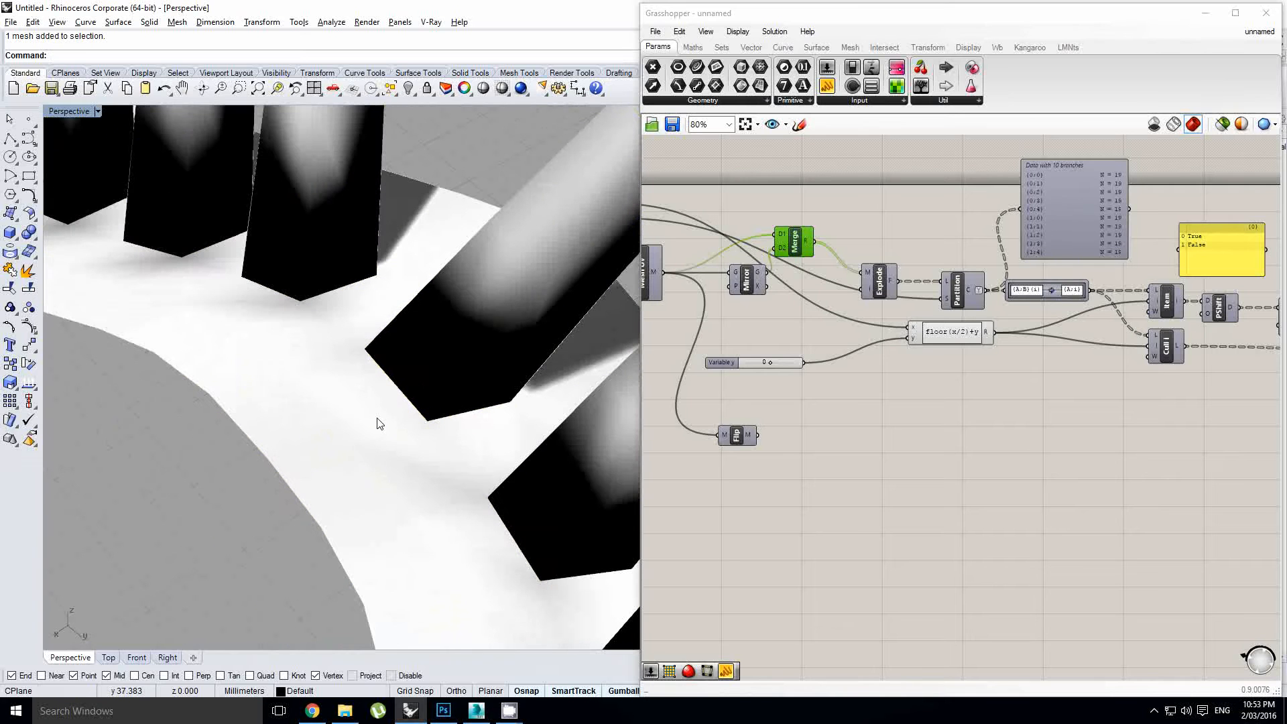
# Delete the baked mesh from the Rhino model.
pyautogui.scroll(-6, 459, 355)
pyautogui.moveTo(464, 356); pyautogui.dragTo(456, 433, button='right')
pyautogui.scroll(-5, 429, 402)
pyautogui.moveTo(409, 379); pyautogui.dragTo(376, 410, button='right')
pyautogui.click(376, 410)
pyautogui.press('Delete')
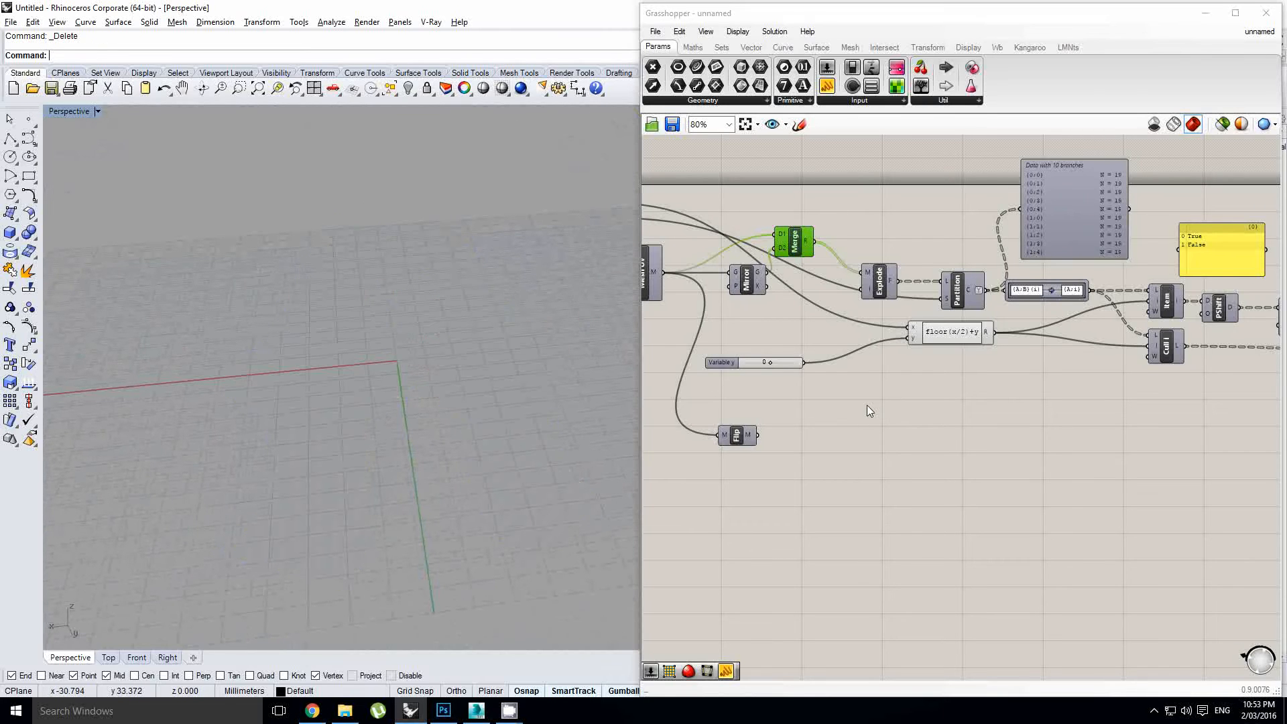
# Preview the Mesh UV component's mesh in the Rhino viewport to inspect it, and switch its preview off again.
pyautogui.moveTo(879, 382); pyautogui.dragTo(891, 388, button='right')
pyautogui.click(855, 317)
pyautogui.moveTo(830, 312); pyautogui.dragTo(830, 413, button='right')
pyautogui.click(664, 343)
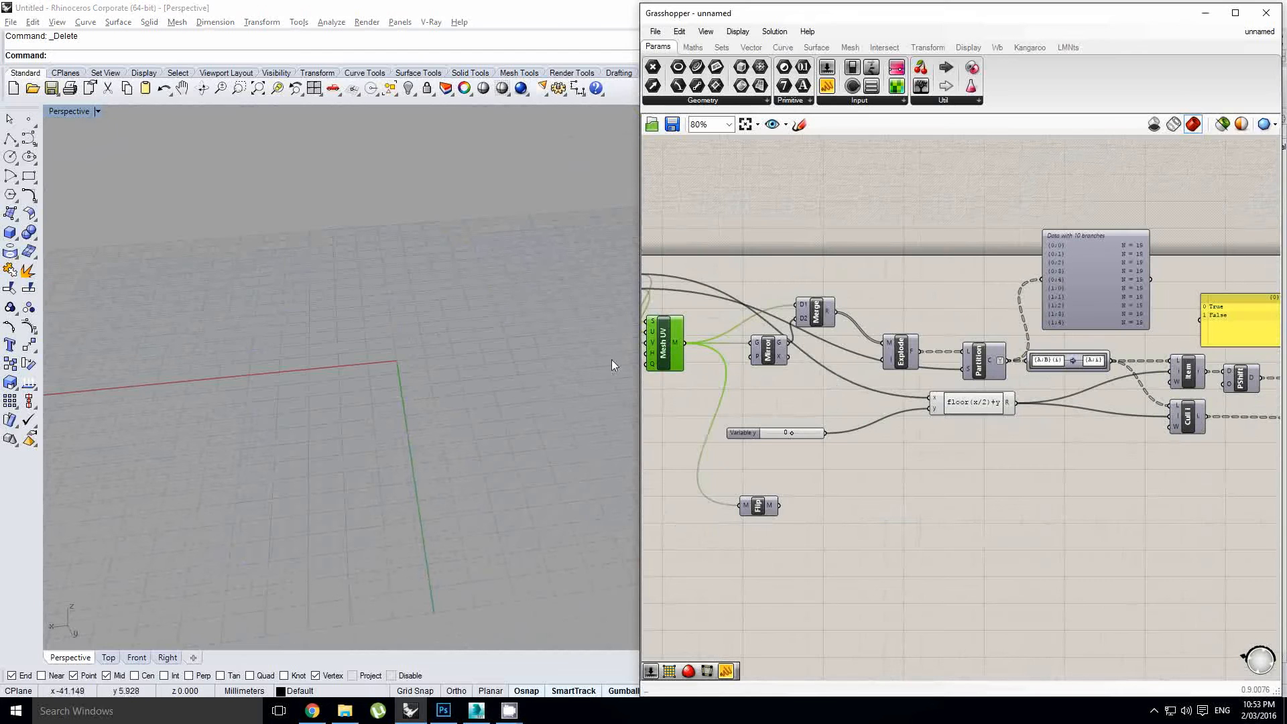
pyautogui.press('Tab')
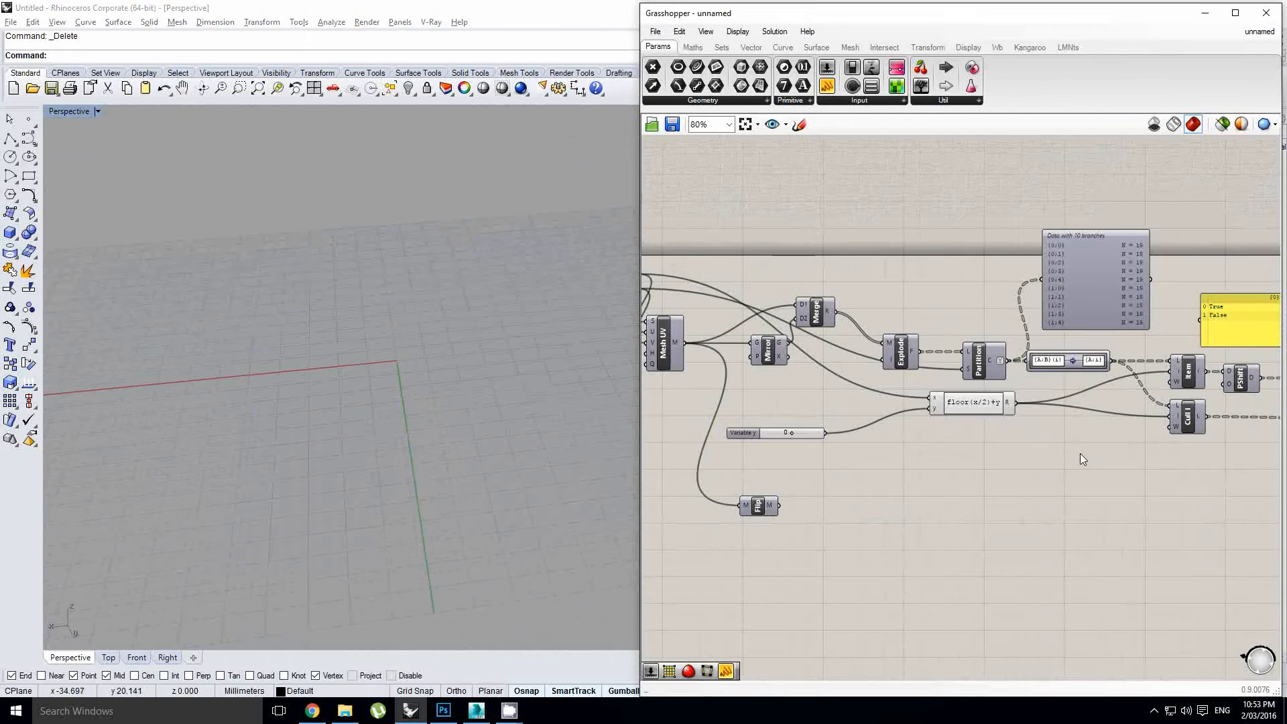
pyautogui.moveTo(1080, 454); pyautogui.dragTo(979, 407, button='right')
pyautogui.moveTo(678, 363); pyautogui.dragTo(920, 364, button='right')
pyautogui.click(747, 330)
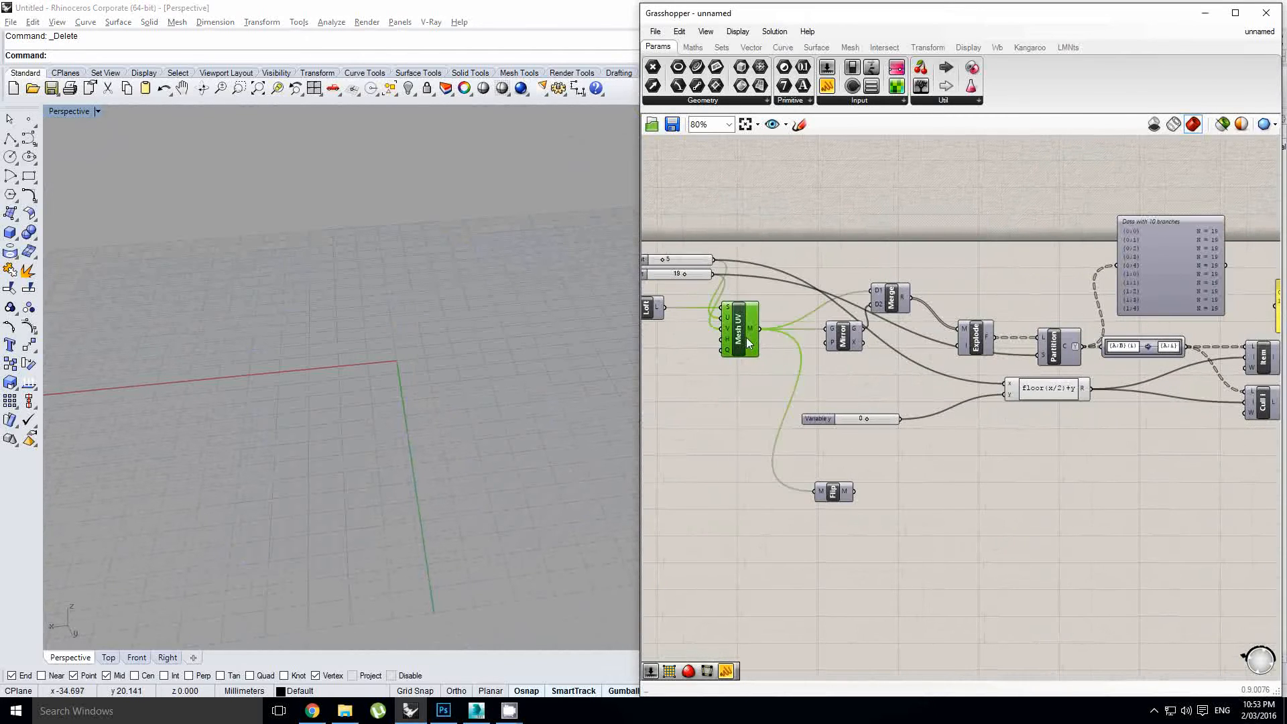
pyautogui.middleClick(746, 334)
pyautogui.click(771, 314)
pyautogui.moveTo(338, 404); pyautogui.dragTo(429, 405, button='right')
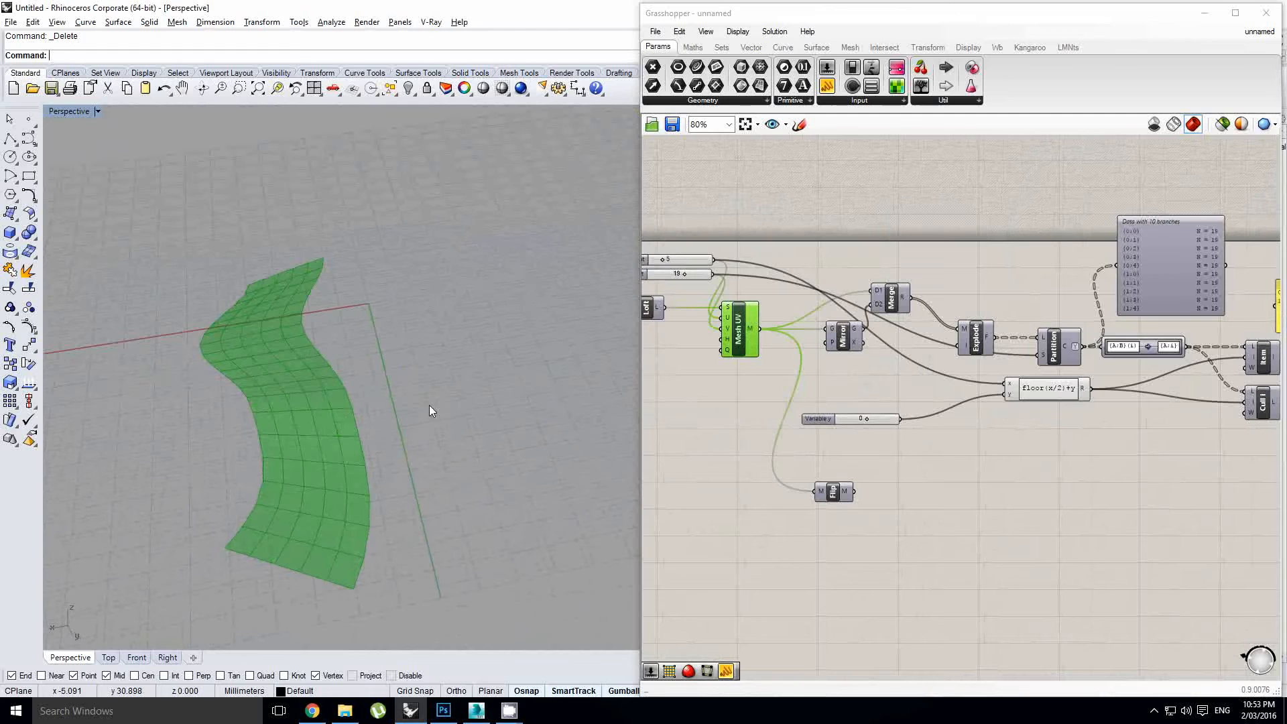
pyautogui.middleClick(746, 344)
pyautogui.click(791, 290)
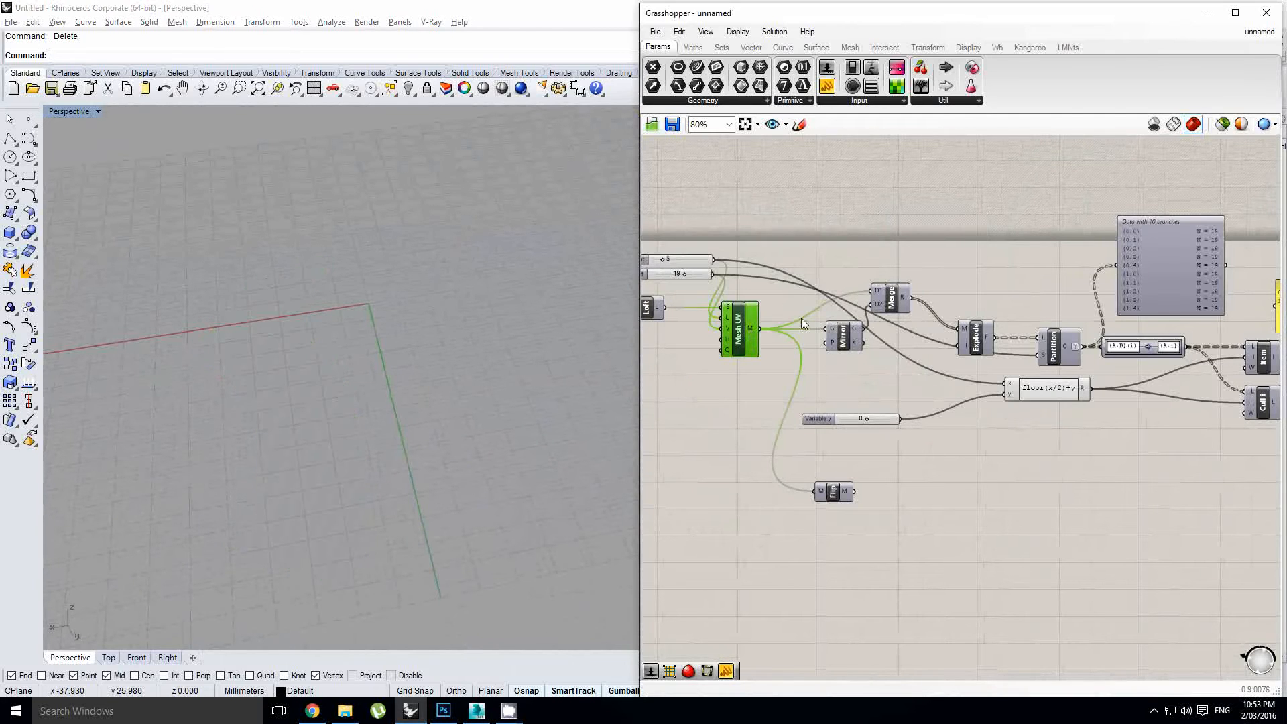
# Apply Simplify to the L output of the Cull Index component.
pyautogui.rightClick(1030, 431)
pyautogui.moveTo(1116, 425); pyautogui.dragTo(778, 380, button='right')
pyautogui.scroll(3, 939, 362)
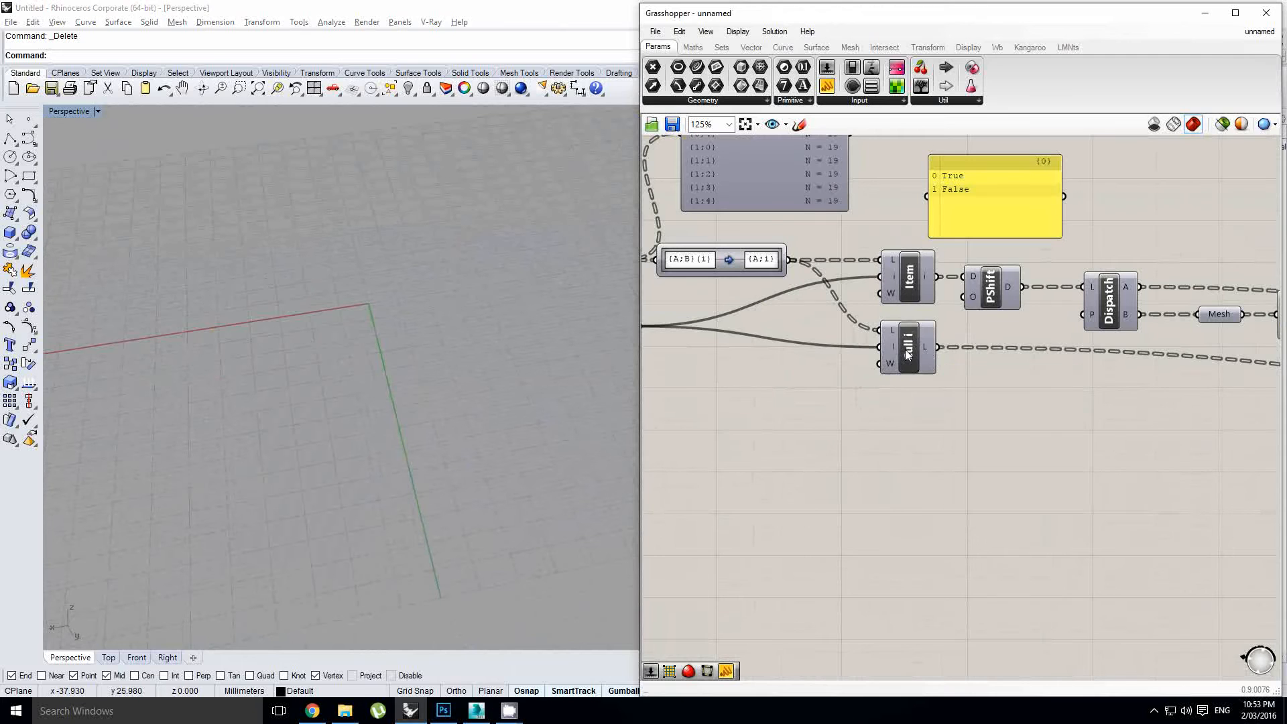
pyautogui.click(928, 353)
pyautogui.moveTo(948, 356); pyautogui.dragTo(899, 345, button='right')
pyautogui.rightClick(899, 346)
pyautogui.click(858, 276)
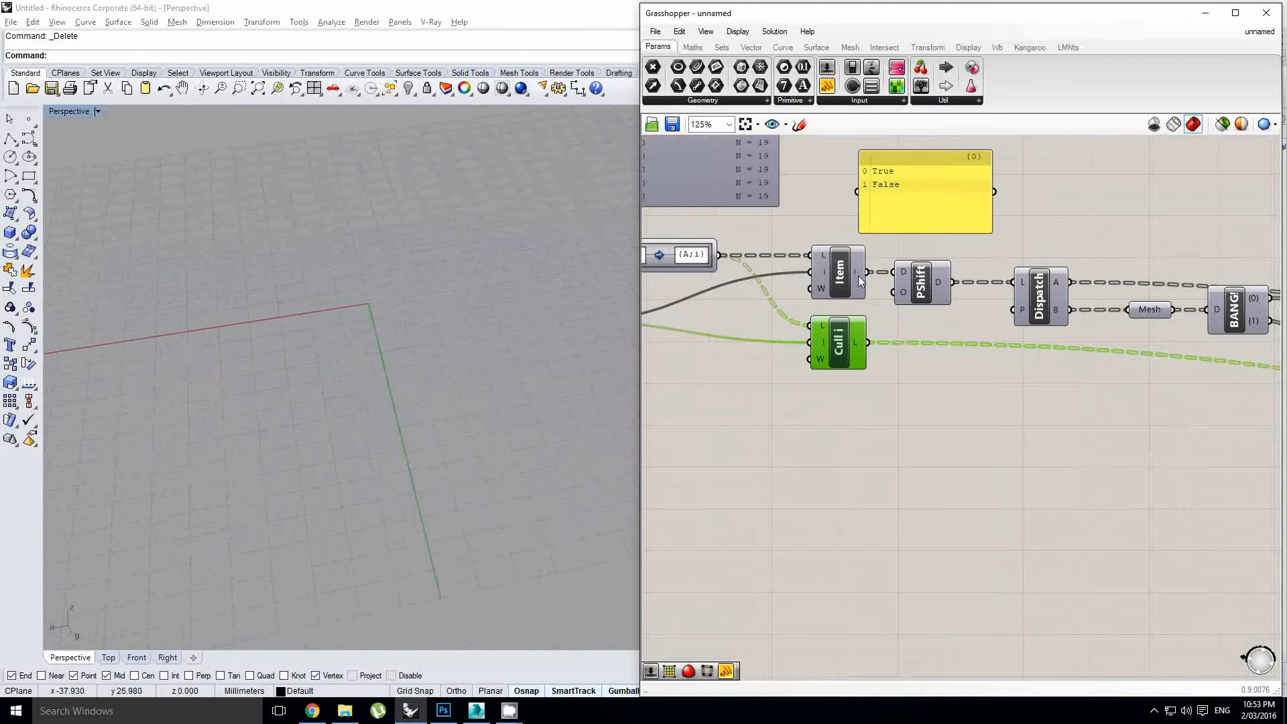
pyautogui.moveTo(858, 275)
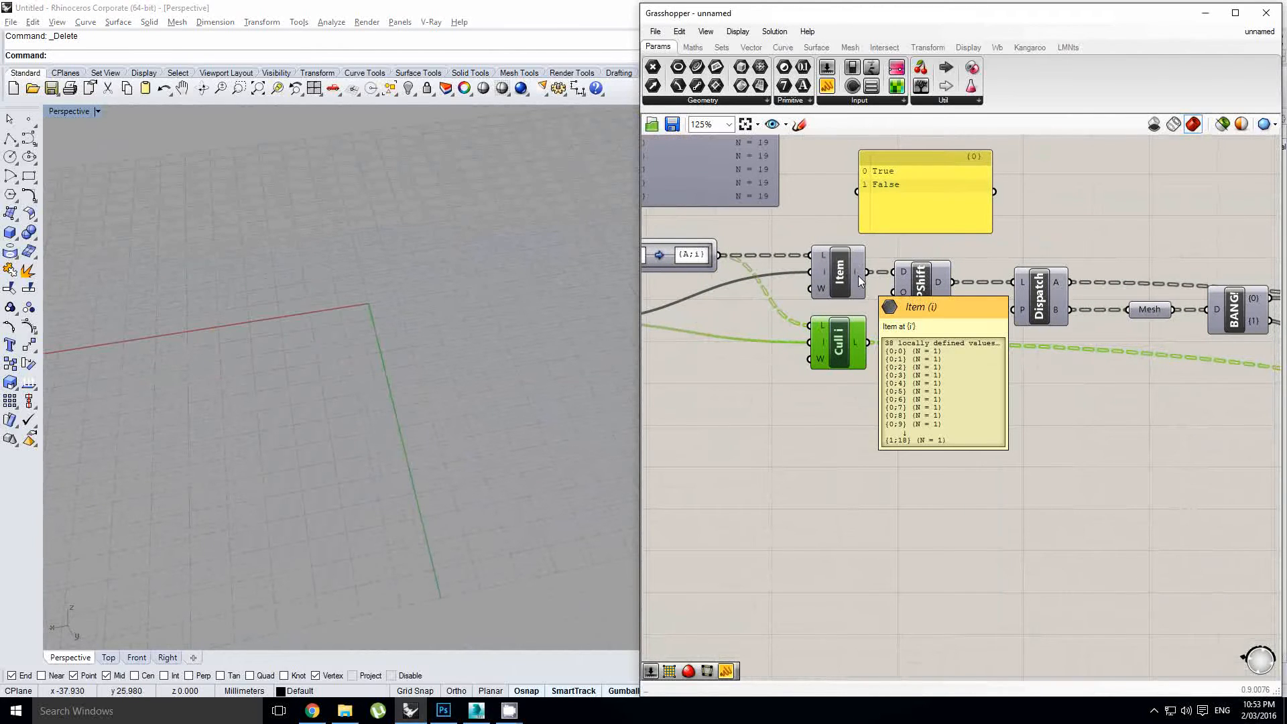
pyautogui.rightClick(856, 340)
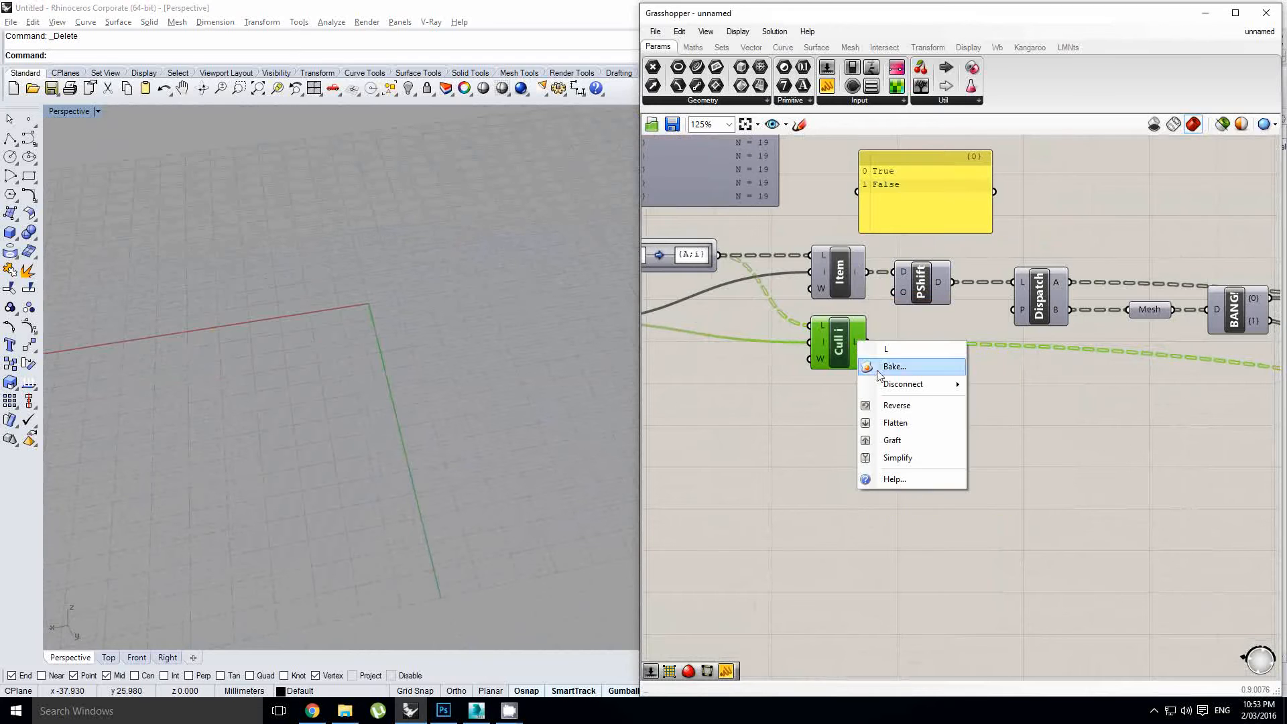
pyautogui.click(892, 460)
# Move the collecting Mesh parameter back along the definition, below the BiArc component group.
pyautogui.moveTo(955, 314); pyautogui.dragTo(873, 322, button='right')
pyautogui.moveTo(972, 386); pyautogui.dragTo(933, 378, button='right')
pyautogui.click(917, 287)
pyautogui.scroll(-4, 978, 296)
pyautogui.moveTo(1089, 318); pyautogui.dragTo(916, 301, button='right')
pyautogui.scroll(-1, 916, 301)
pyautogui.moveTo(1165, 350); pyautogui.dragTo(1064, 322, button='right')
pyautogui.click(1207, 361)
pyautogui.moveTo(1211, 355); pyautogui.dragTo(813, 320)
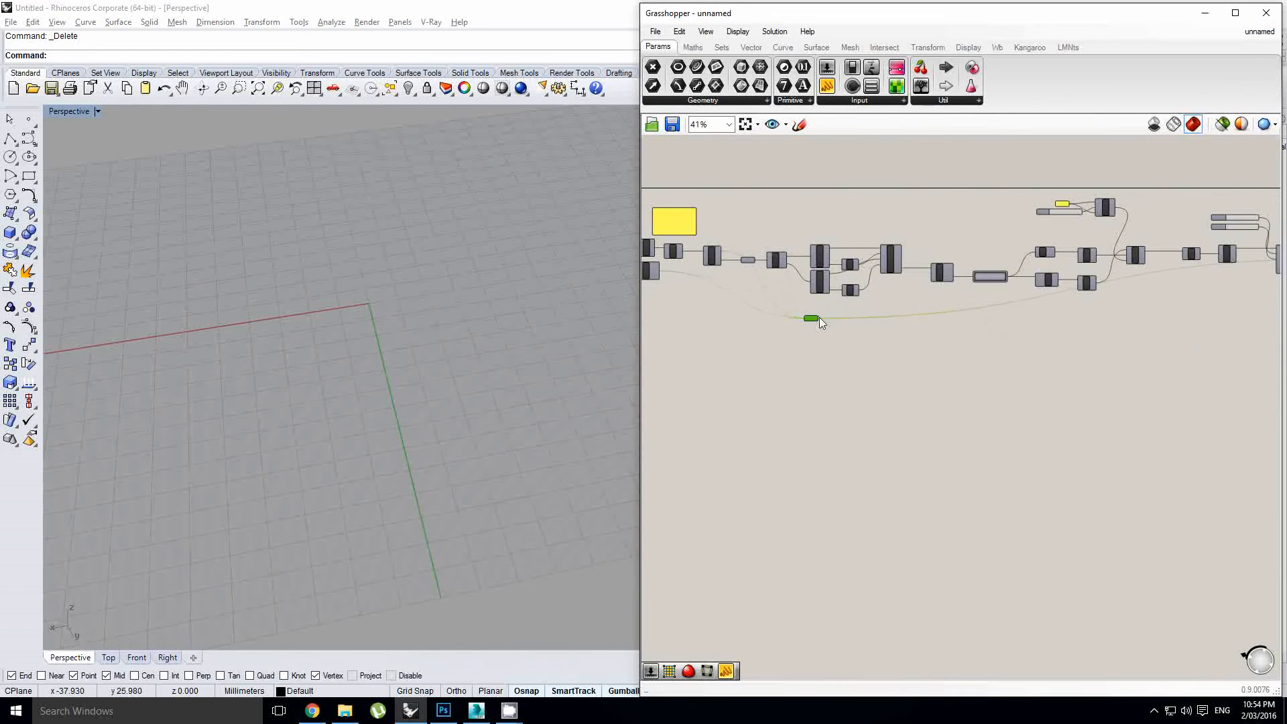
# Add a Param Viewer beside the Cull Index component and feed it the simplified output.
pyautogui.scroll(6, 772, 300)
pyautogui.moveTo(751, 291); pyautogui.dragTo(1144, 401, button='right')
pyautogui.scroll(-1, 923, 324)
pyautogui.click(1020, 371)
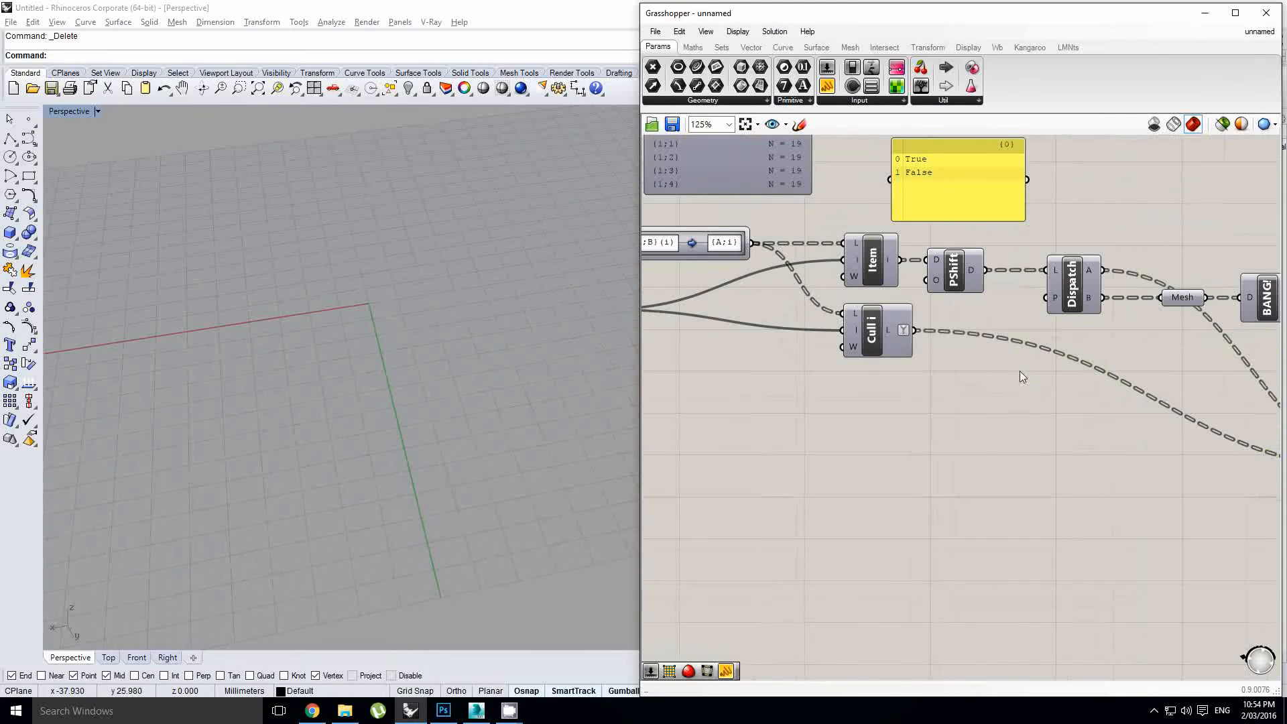
pyautogui.moveTo(912, 340); pyautogui.dragTo(752, 320, button='right')
pyautogui.moveTo(823, 326)
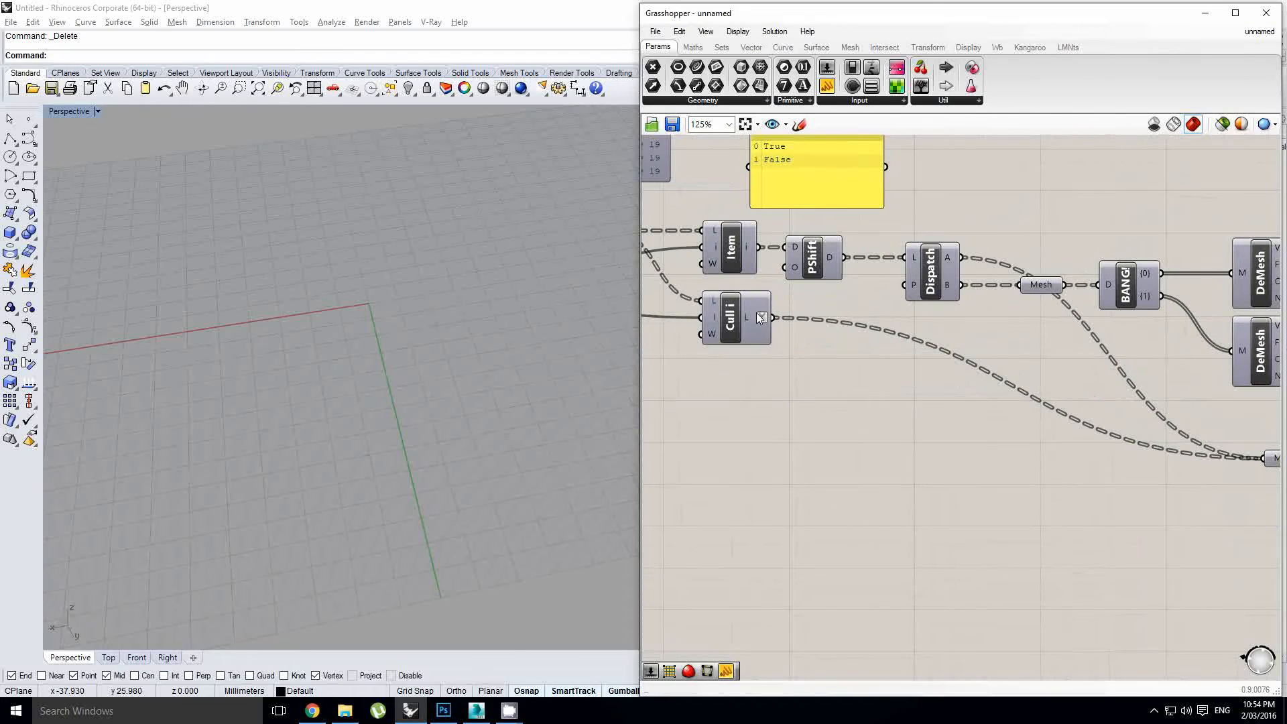
pyautogui.moveTo(921, 86); pyautogui.dragTo(959, 367)
pyautogui.moveTo(773, 318); pyautogui.dragTo(872, 362)
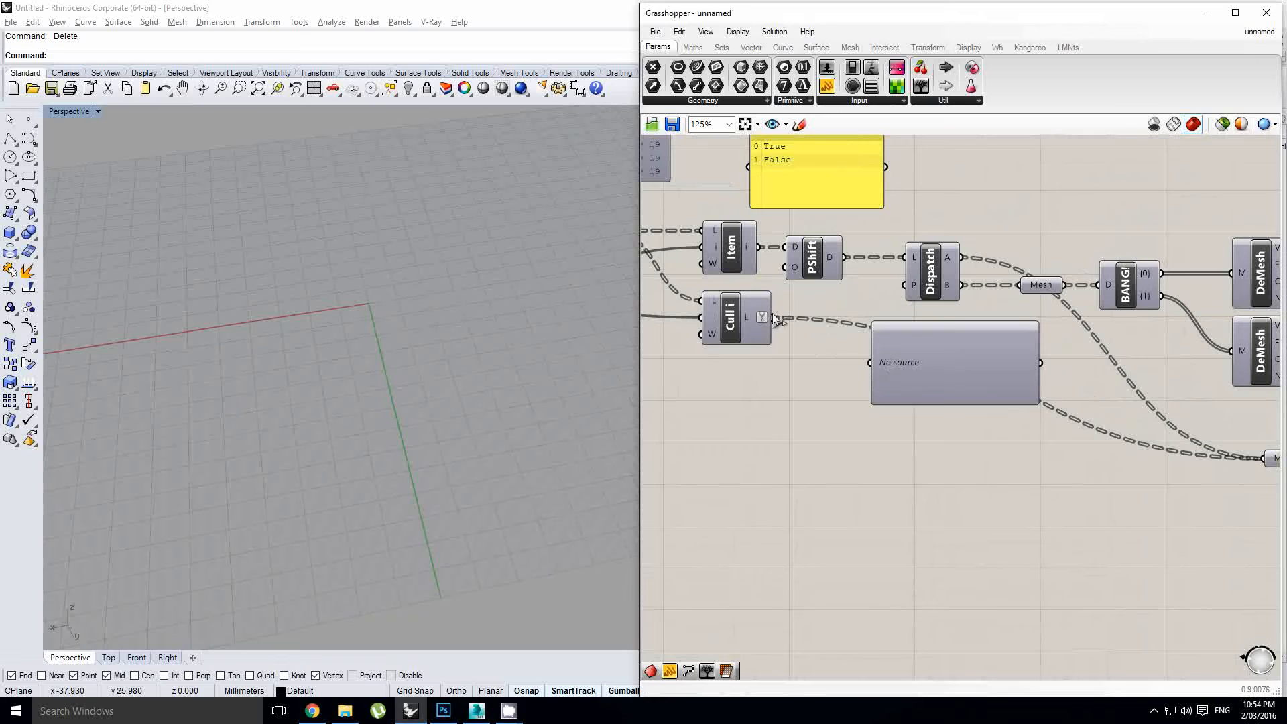
pyautogui.moveTo(990, 432); pyautogui.dragTo(957, 407, button='right')
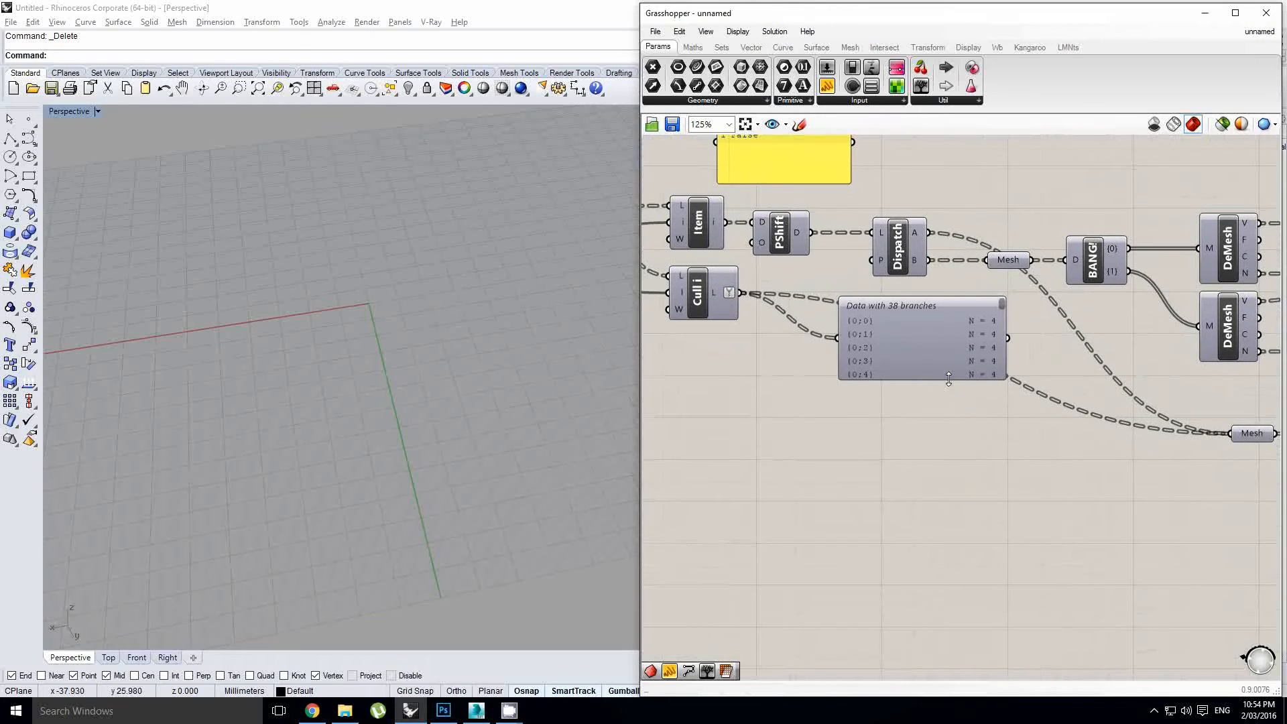
# Enlarge the Param Viewer and examine all branch paths of the Cull Index output.
pyautogui.moveTo(948, 380); pyautogui.dragTo(949, 638)
pyautogui.moveTo(974, 397); pyautogui.dragTo(989, 317, button='right')
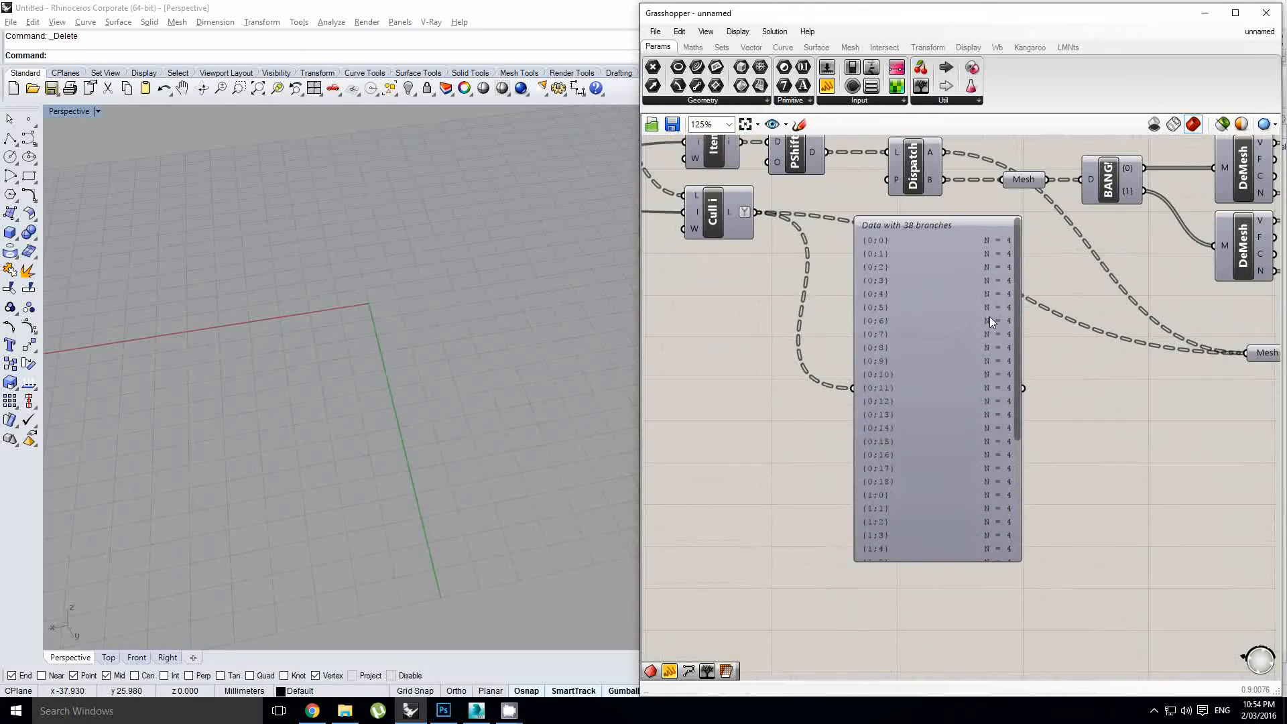
pyautogui.moveTo(1017, 312); pyautogui.dragTo(992, 272)
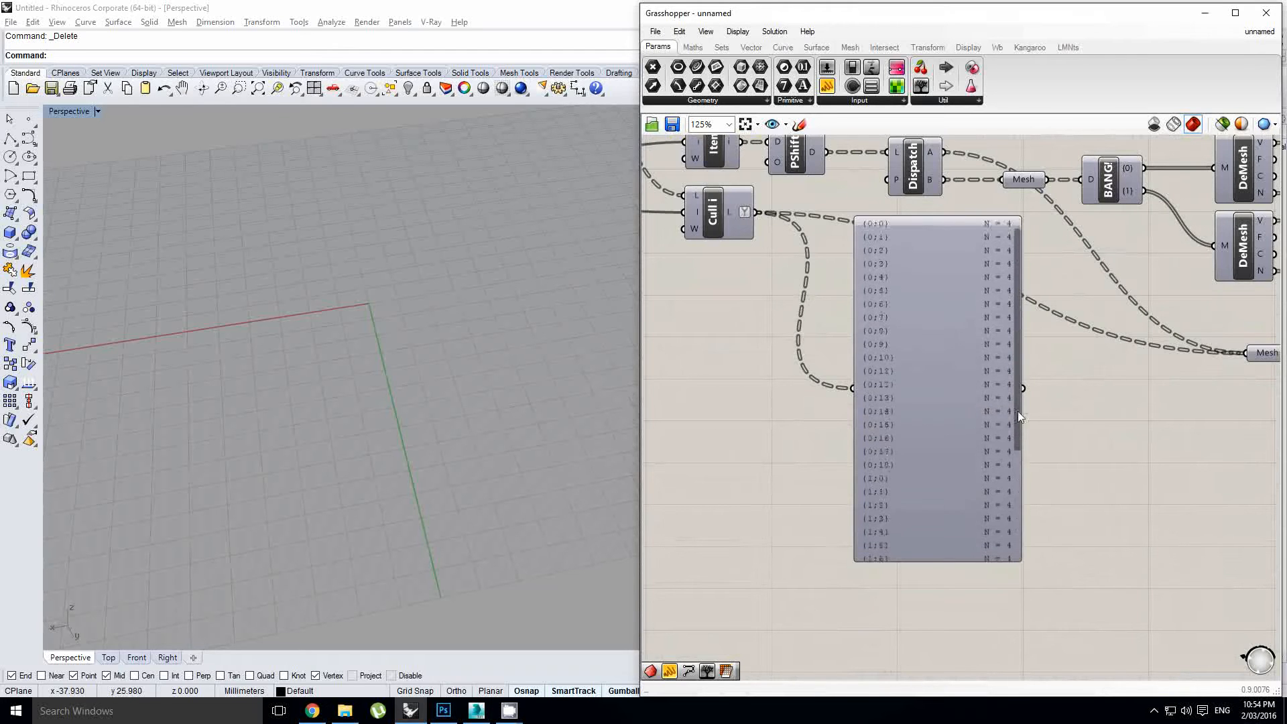
pyautogui.moveTo(1018, 411); pyautogui.dragTo(1004, 537)
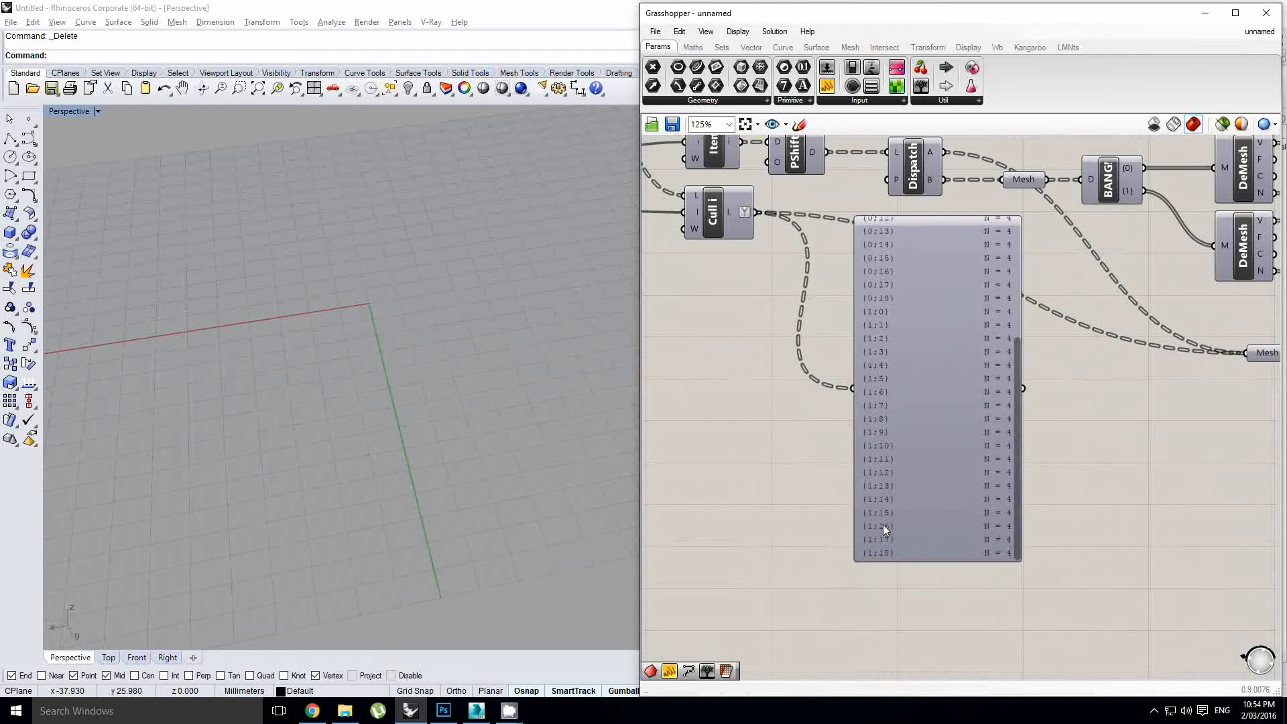
pyautogui.click(976, 429)
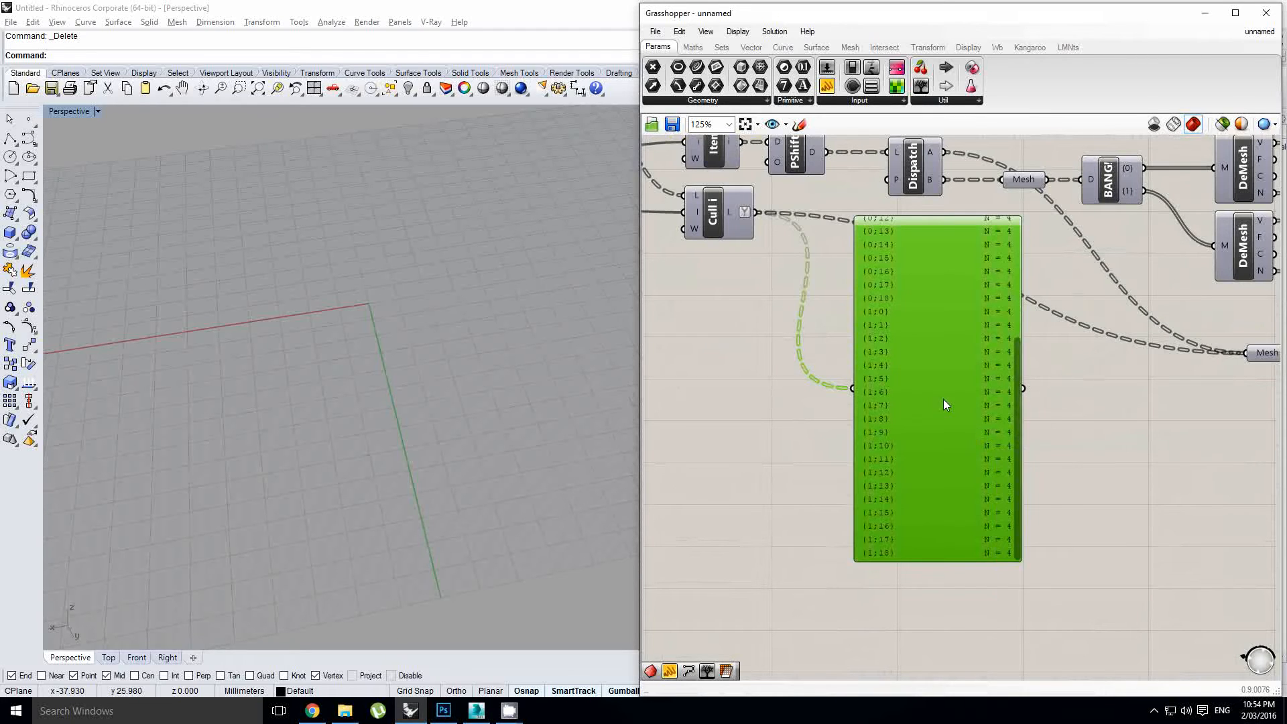
# Rewire the Param Viewer to Dispatch output A to compare its branches, and delete the viewer.
pyautogui.moveTo(944, 401); pyautogui.dragTo(967, 439)
pyautogui.moveTo(974, 205); pyautogui.dragTo(954, 258, button='right')
pyautogui.moveTo(927, 205); pyautogui.dragTo(855, 482)
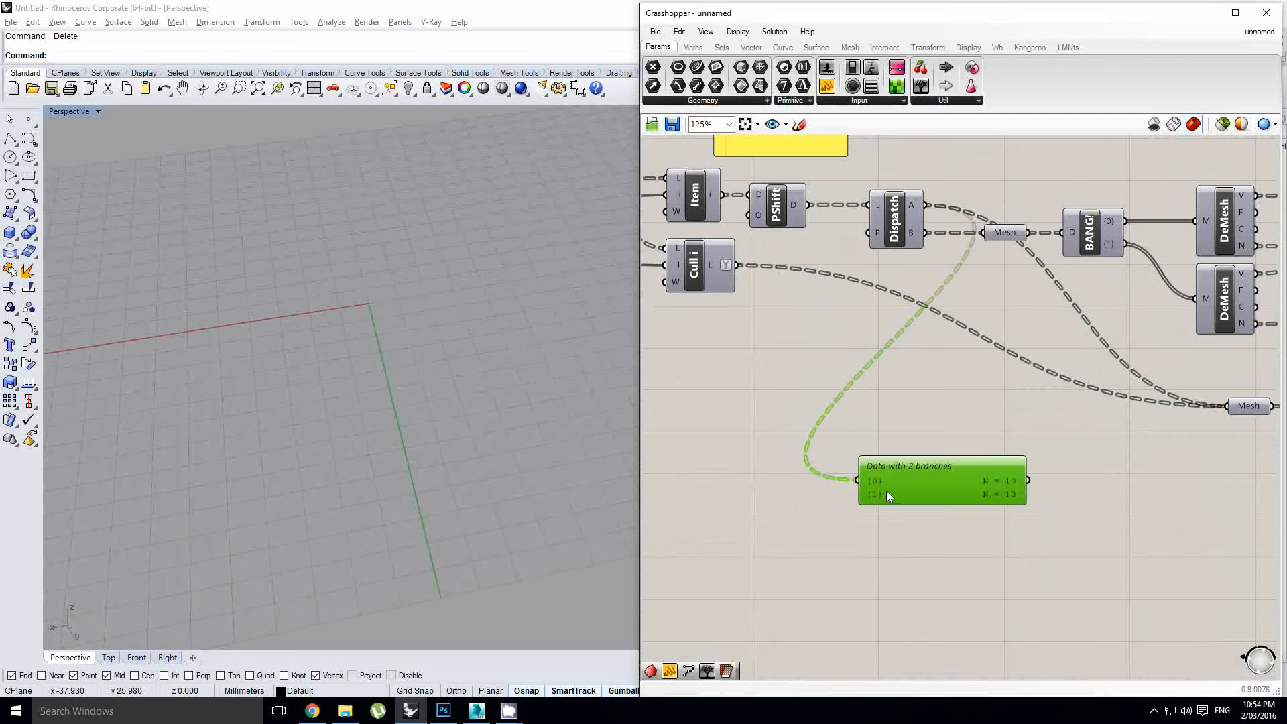
pyautogui.press('Delete')
# Add a Shift Paths component fed by the Cull Index output and place it beside that component.
pyautogui.doubleClick(911, 373)
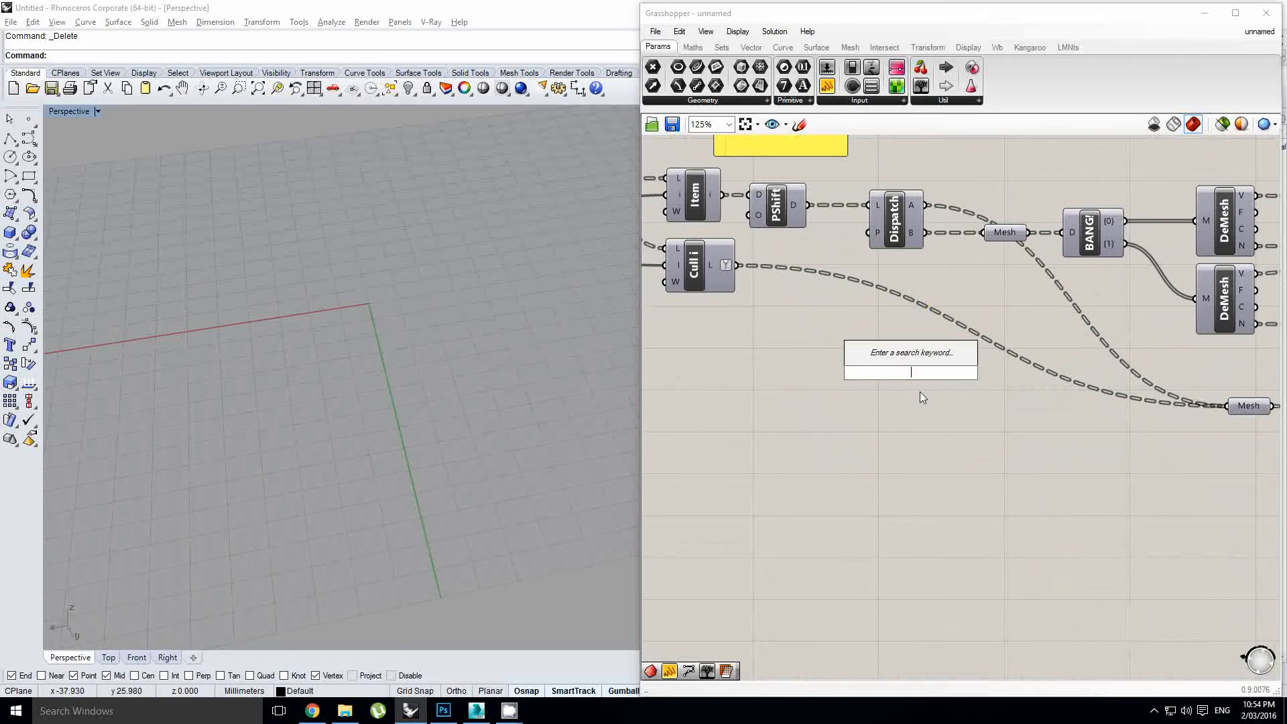
pyautogui.write('shift')
pyautogui.press('Return')
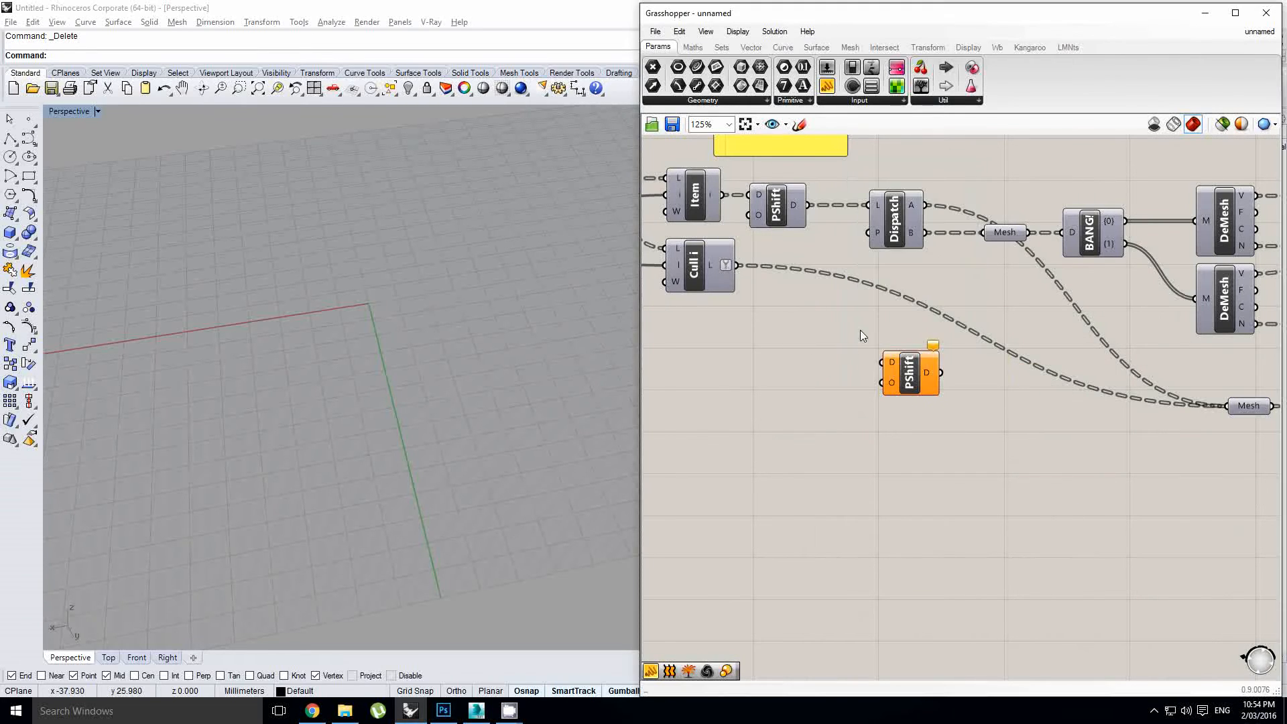
pyautogui.moveTo(873, 352); pyautogui.dragTo(737, 266)
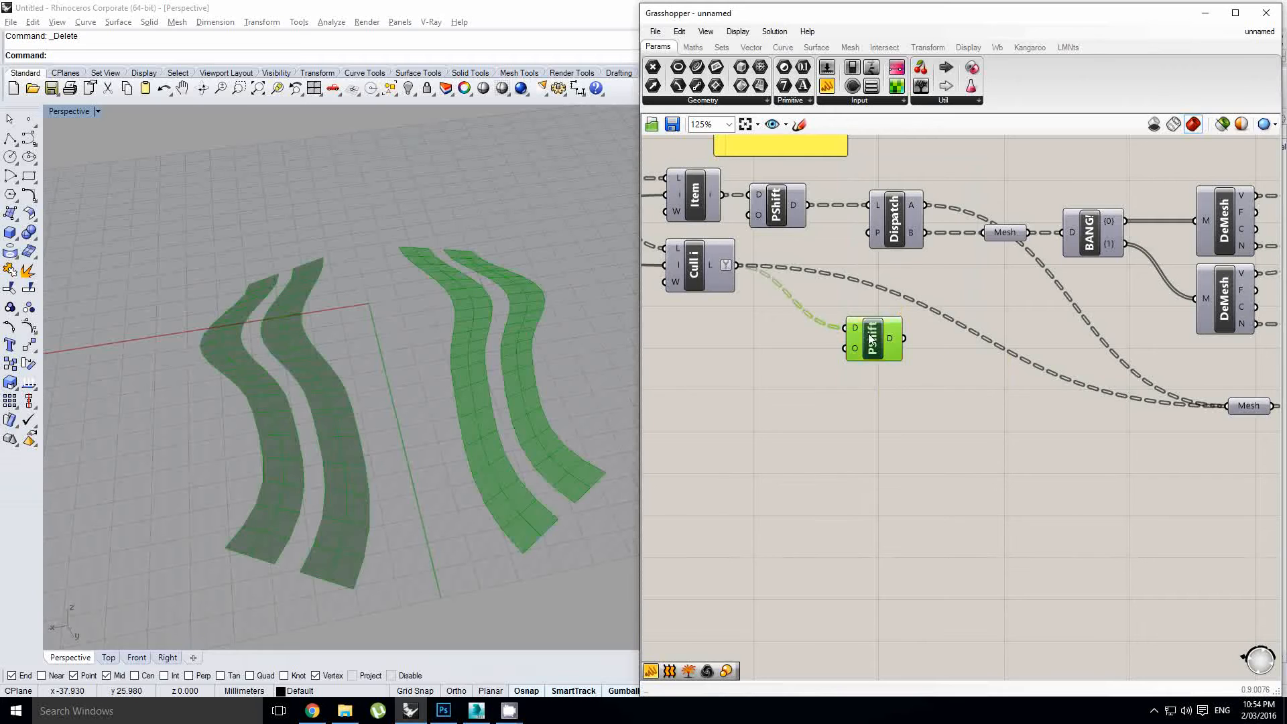
pyautogui.moveTo(899, 364); pyautogui.dragTo(836, 281)
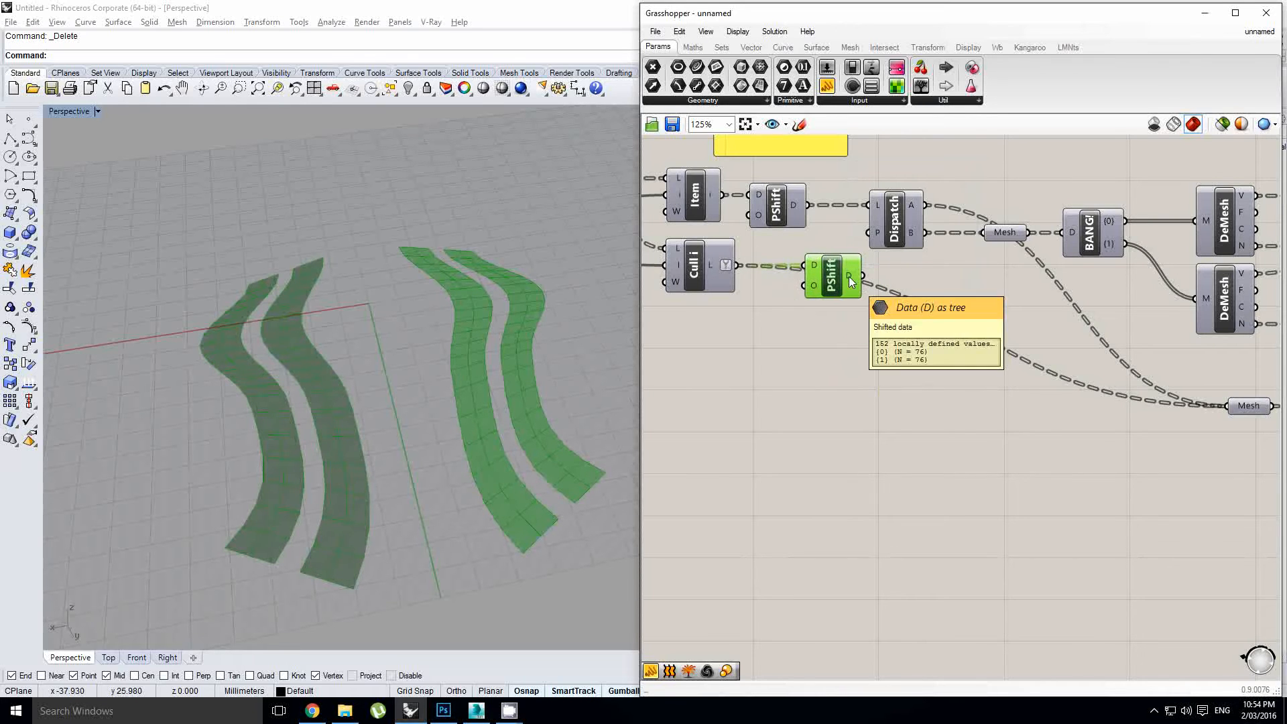
# Replace the Cull Index wire into the collecting Mesh parameter with the Shift Paths output, keeping the Dispatch wire.
pyautogui.moveTo(954, 310); pyautogui.dragTo(924, 307, button='right')
pyautogui.rightClick(981, 325)
pyautogui.click(716, 267)
pyautogui.keyDown('ctrl'); pyautogui.moveTo(715, 265); pyautogui.dragTo(1209, 408); pyautogui.keyUp('ctrl')
pyautogui.moveTo(1050, 357); pyautogui.dragTo(994, 362, button='right')
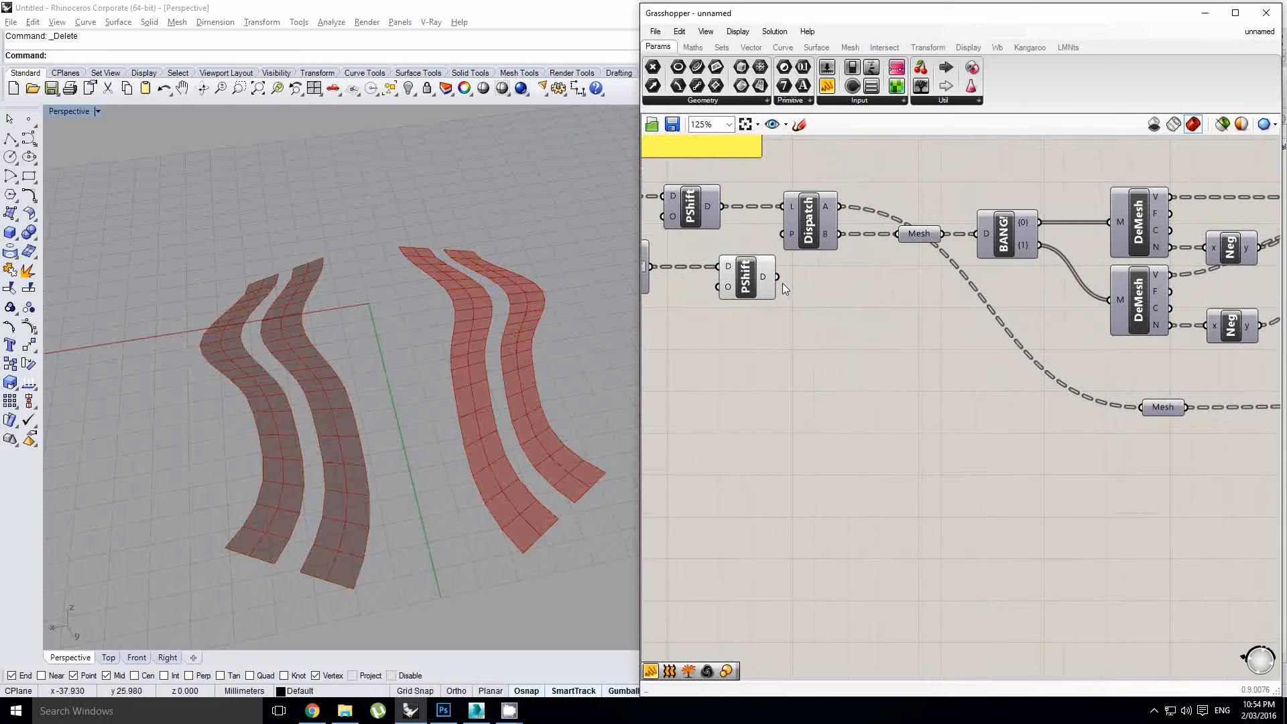
pyautogui.keyDown('shift'); pyautogui.moveTo(777, 277); pyautogui.dragTo(1148, 405); pyautogui.keyUp('shift')
pyautogui.moveTo(1148, 402); pyautogui.dragTo(1104, 404, button='right')
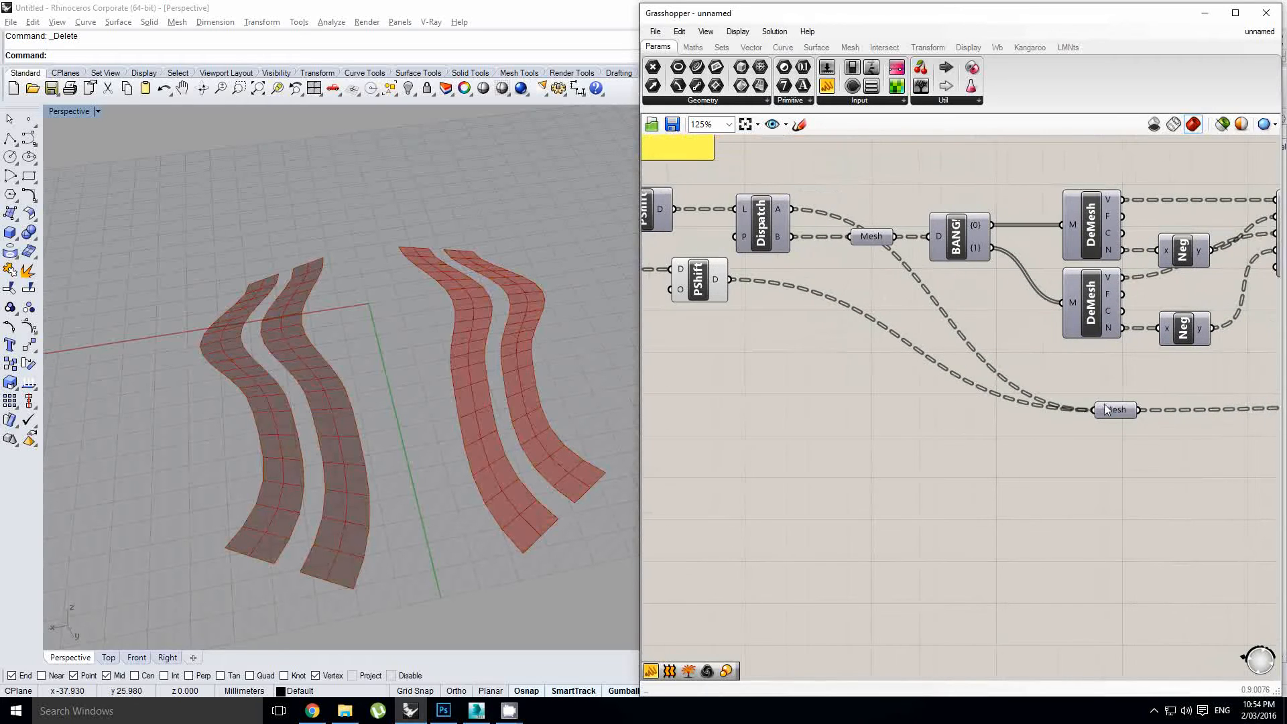
# Hide the new Shift Paths preview and check the branch structure of Dispatch output A and the collecting Mesh parameter.
pyautogui.click(712, 268)
pyautogui.middleClick(715, 272)
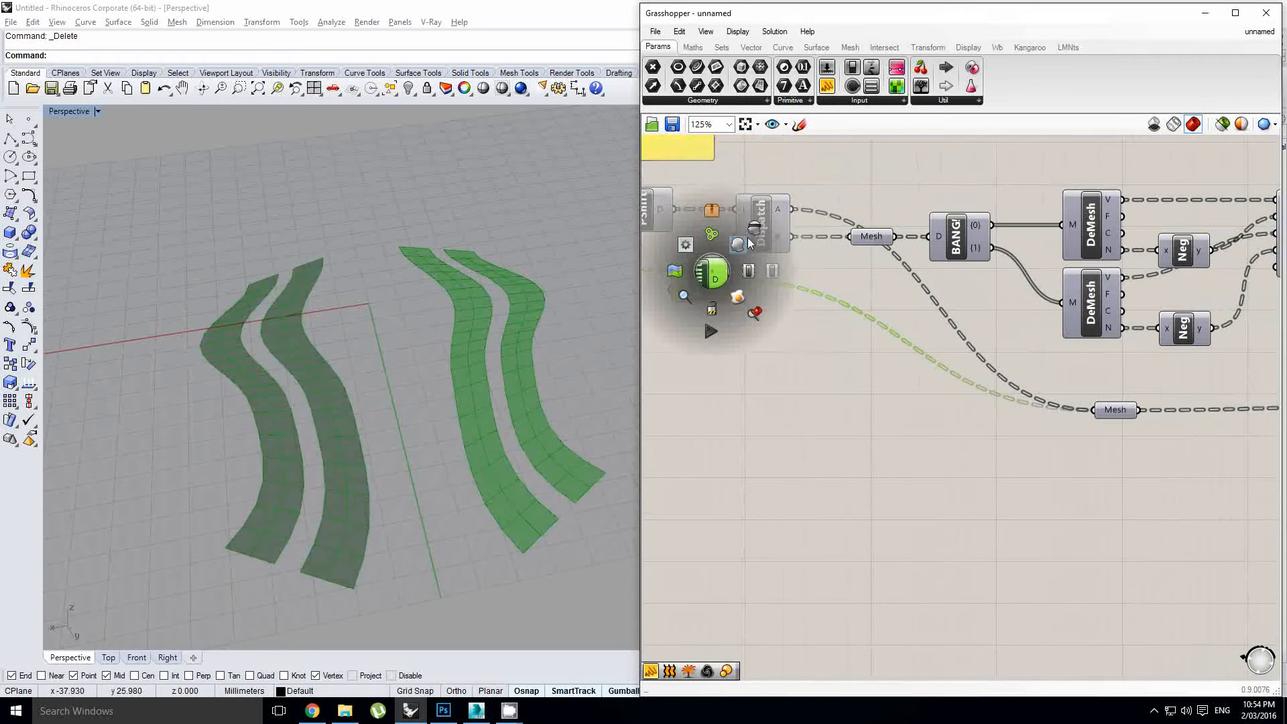
pyautogui.click(745, 246)
pyautogui.moveTo(1054, 396); pyautogui.dragTo(952, 385, button='right')
pyautogui.scroll(-1, 1013, 396)
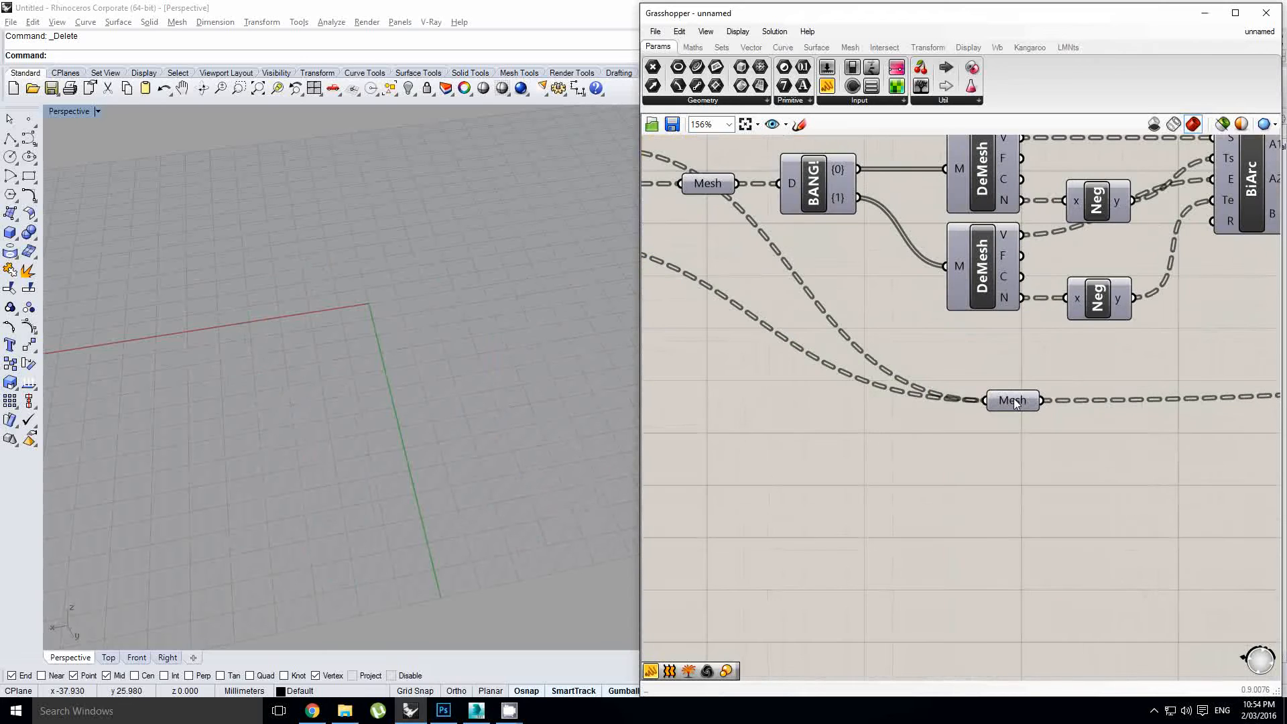
pyautogui.scroll(1, 783, 244)
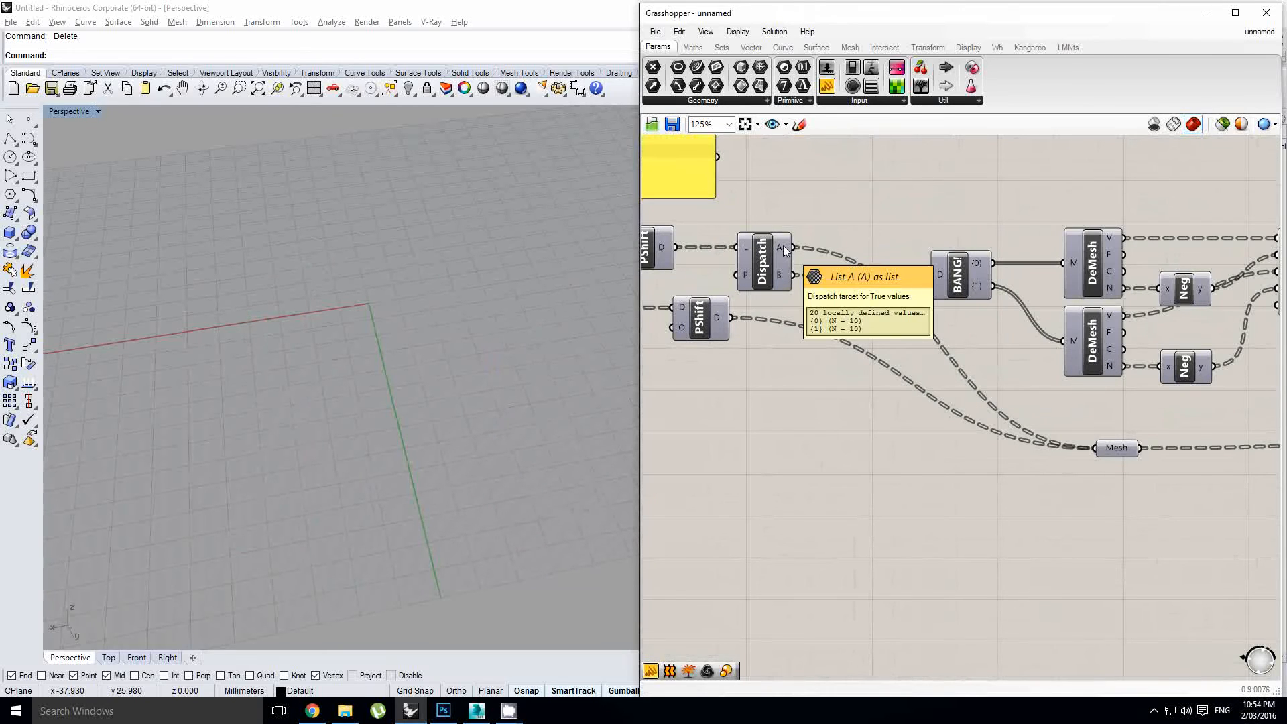
pyautogui.scroll(1, 1006, 439)
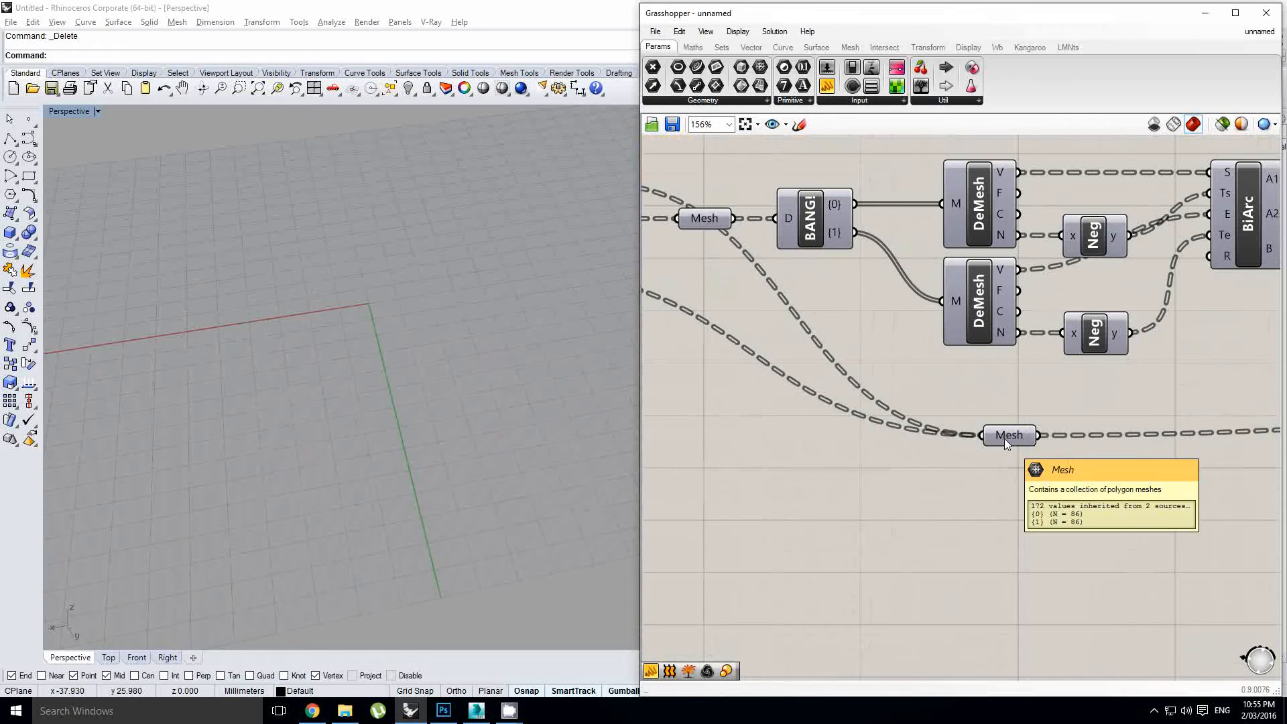
# Add an Explode Tree component after the collecting Mesh parameter and connect the meshes to its data input.
pyautogui.scroll(-4, 1005, 438)
pyautogui.rightClick(895, 430)
pyautogui.scroll(1, 951, 433)
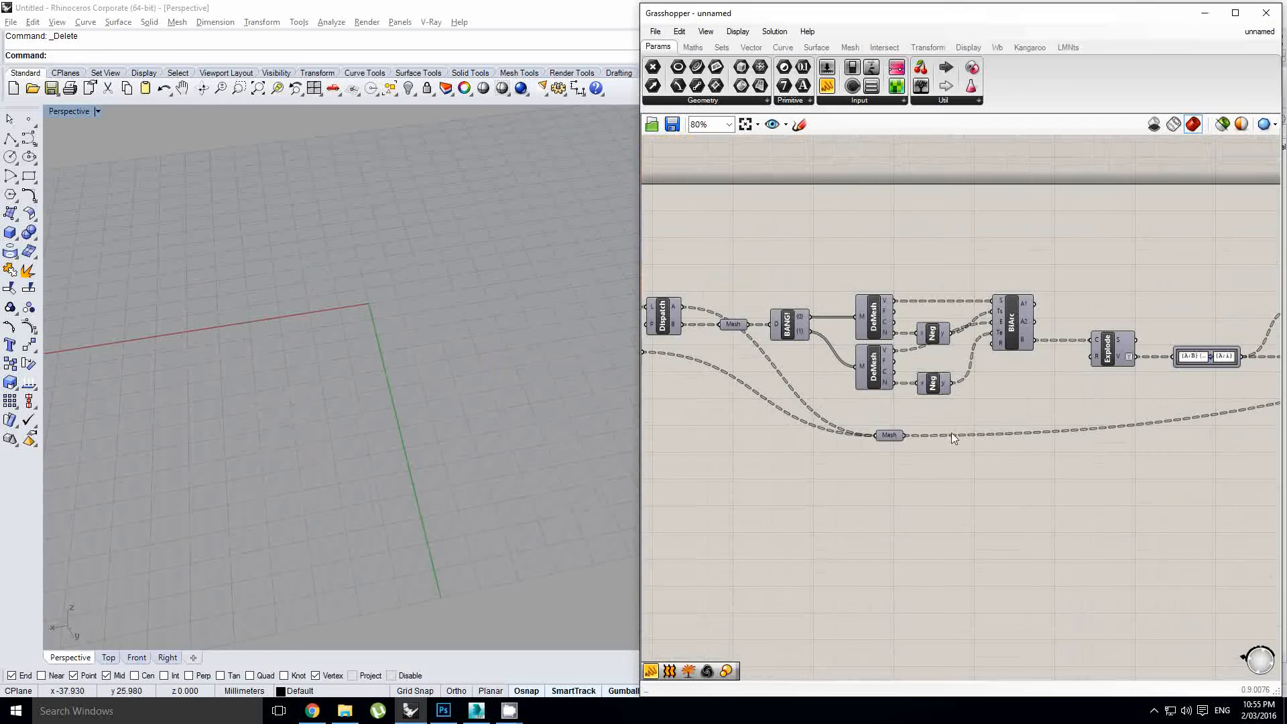
pyautogui.doubleClick(983, 447)
pyautogui.write('bang')
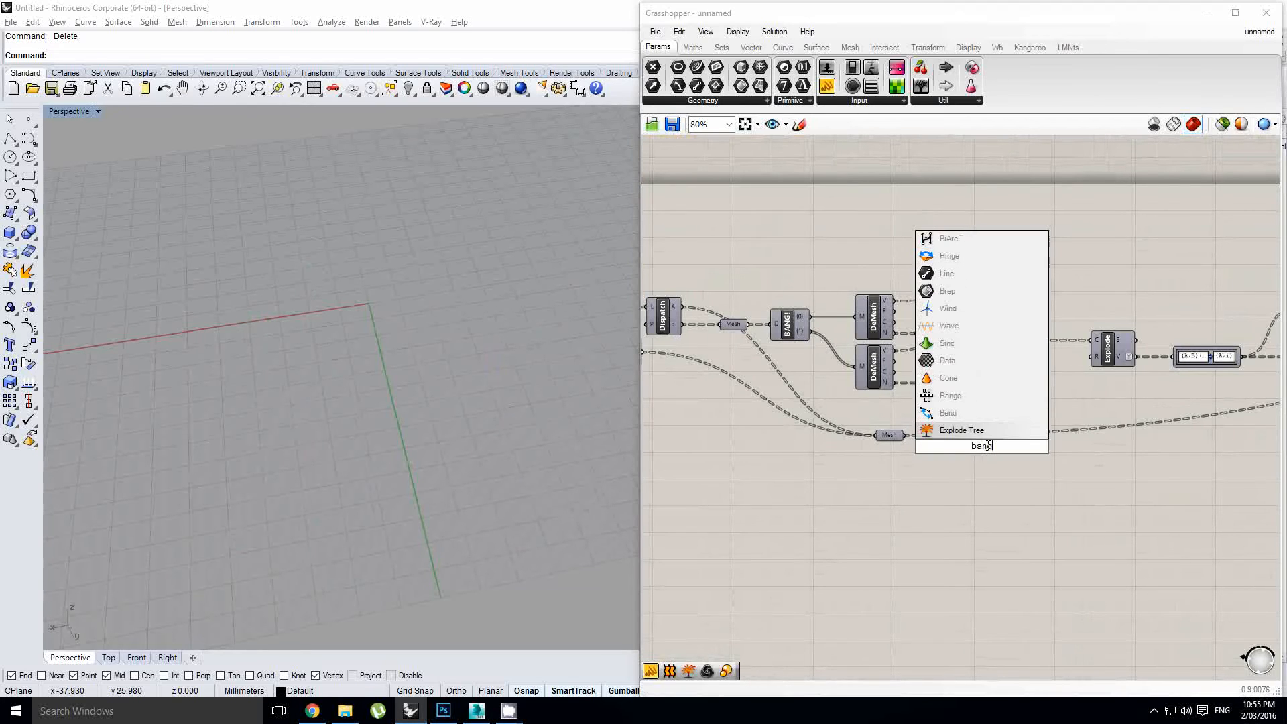
pyautogui.click(990, 431)
pyautogui.scroll(1, 986, 428)
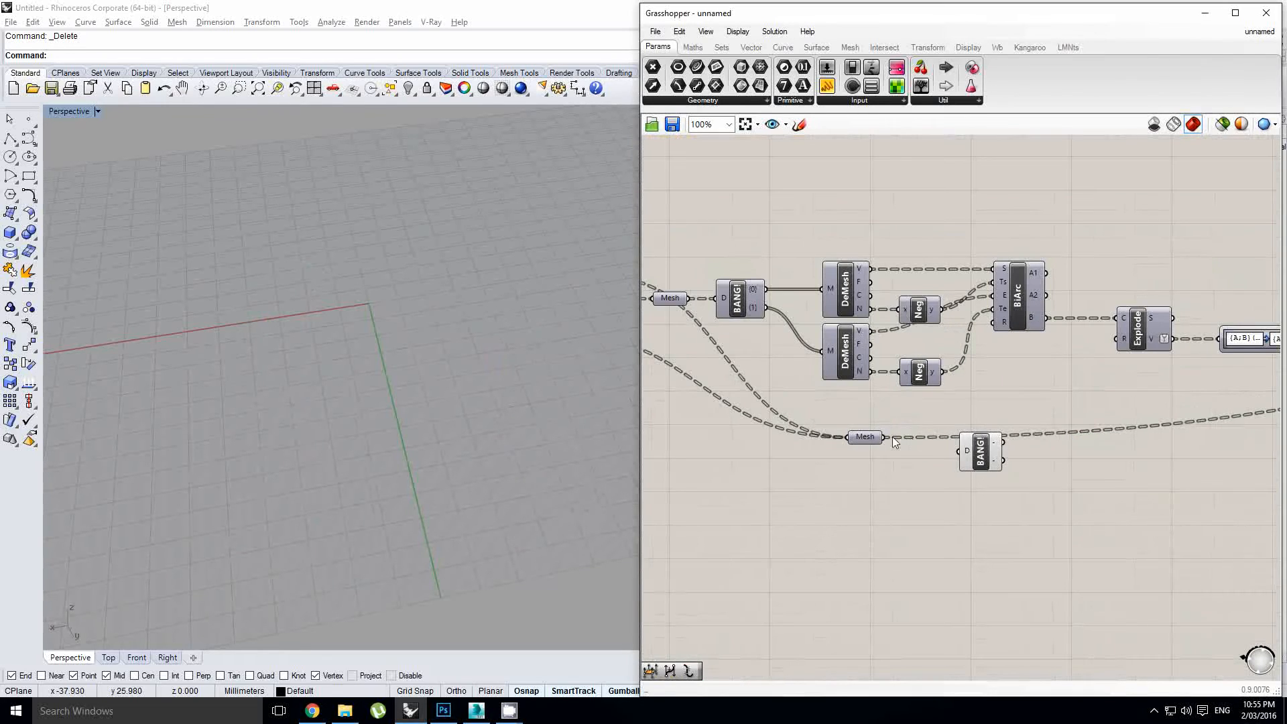
pyautogui.moveTo(887, 437); pyautogui.dragTo(964, 442)
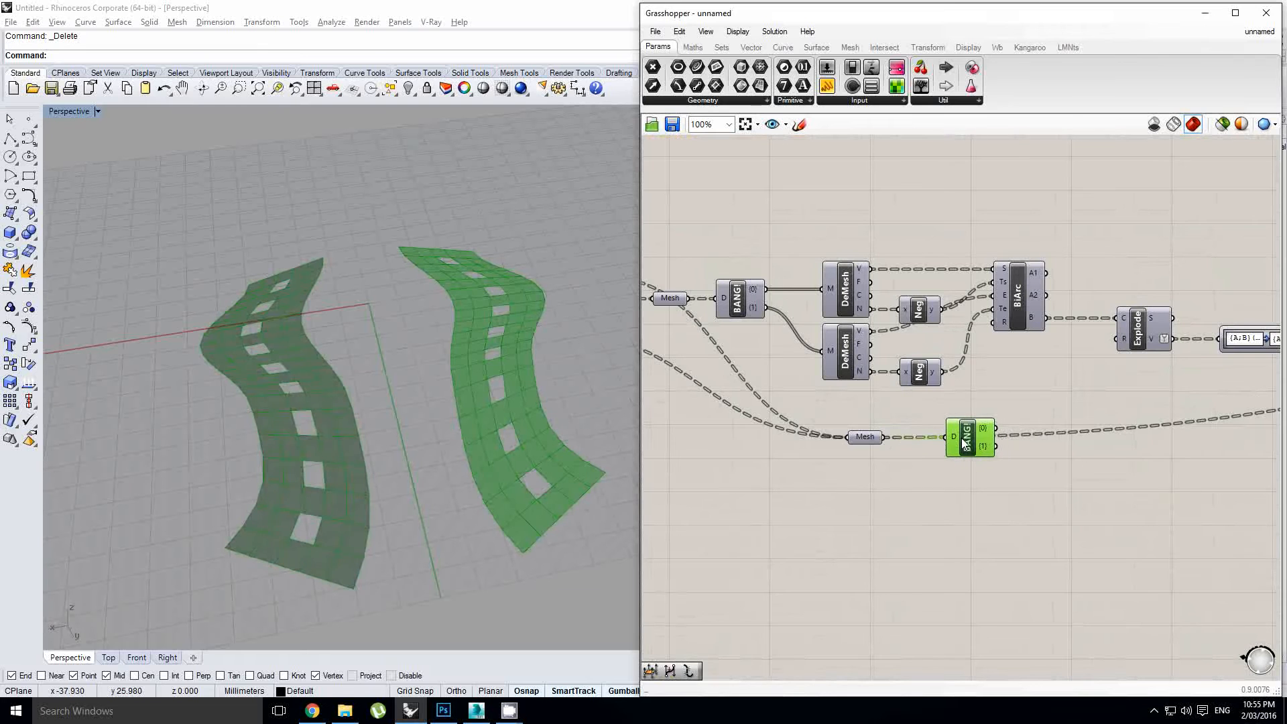
# Add a mesh Flip component fed by the first Explode Tree output and hide the Explode Tree preview.
pyautogui.doubleClick(1108, 459)
pyautogui.write('flip')
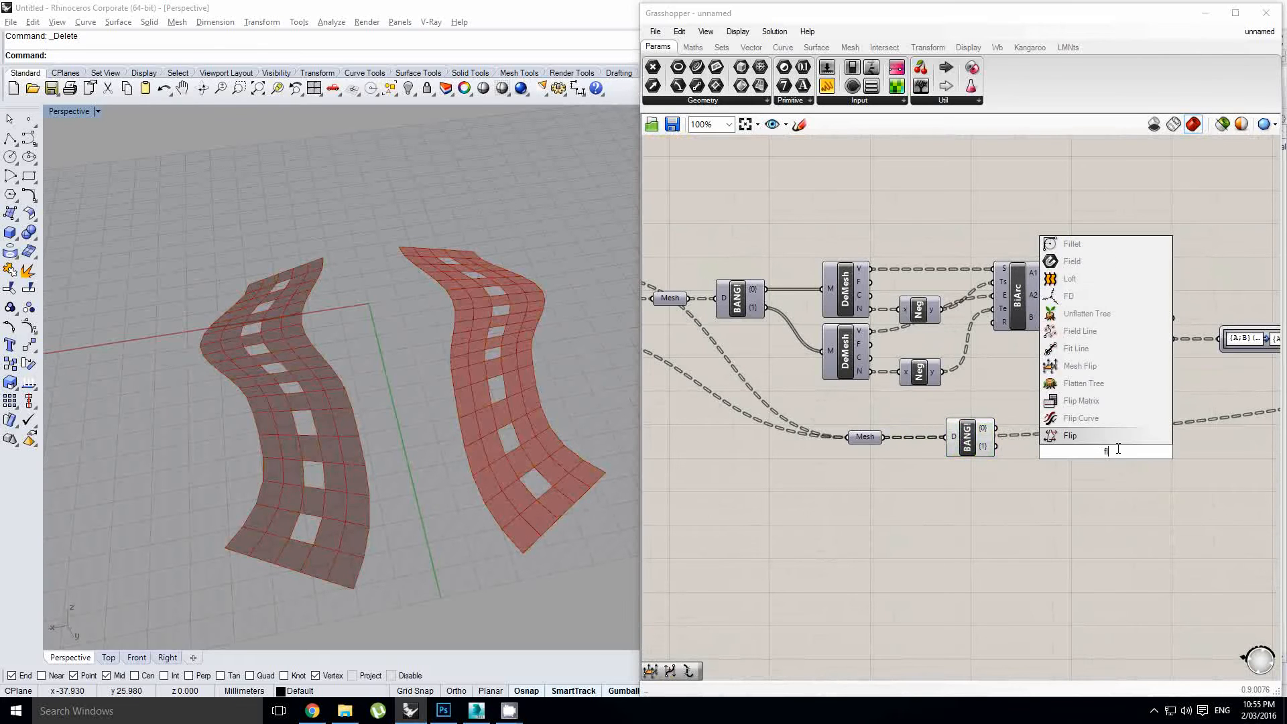
pyautogui.click(1073, 436)
pyautogui.scroll(1, 1078, 435)
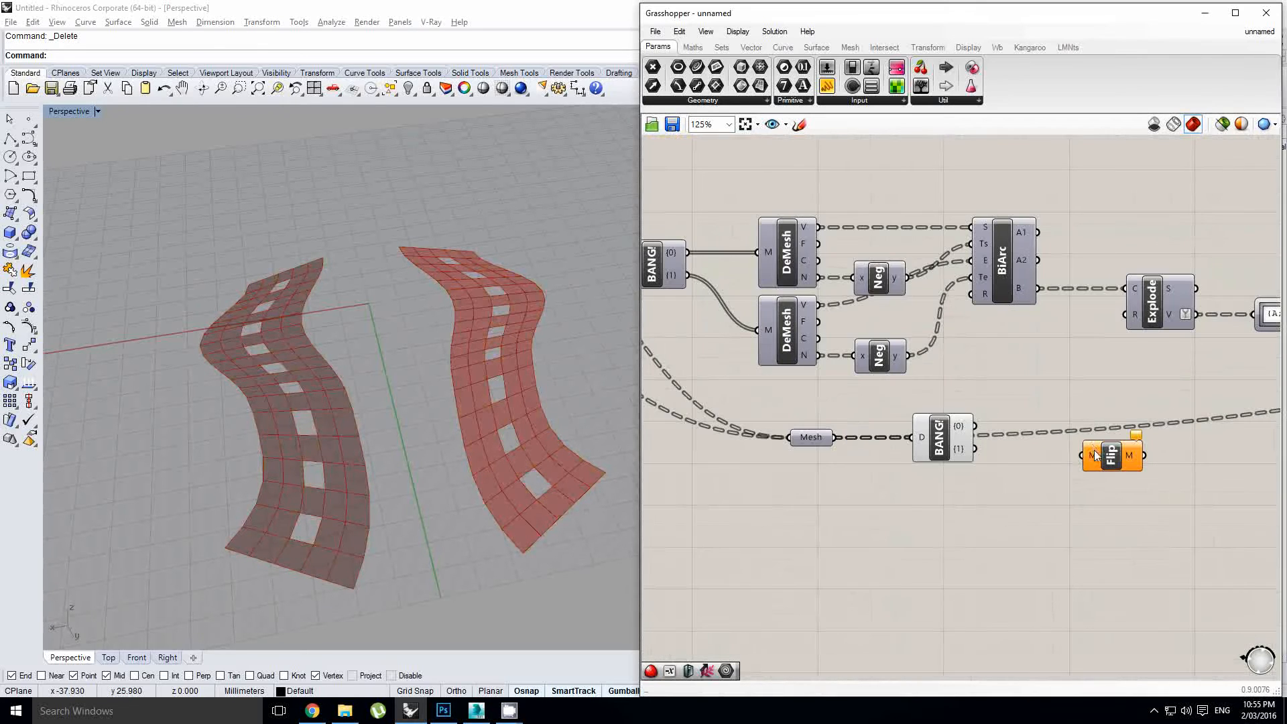
pyautogui.scroll(1, 1008, 429)
pyautogui.moveTo(968, 426); pyautogui.dragTo(1086, 429)
pyautogui.click(931, 448)
pyautogui.middleClick(931, 446)
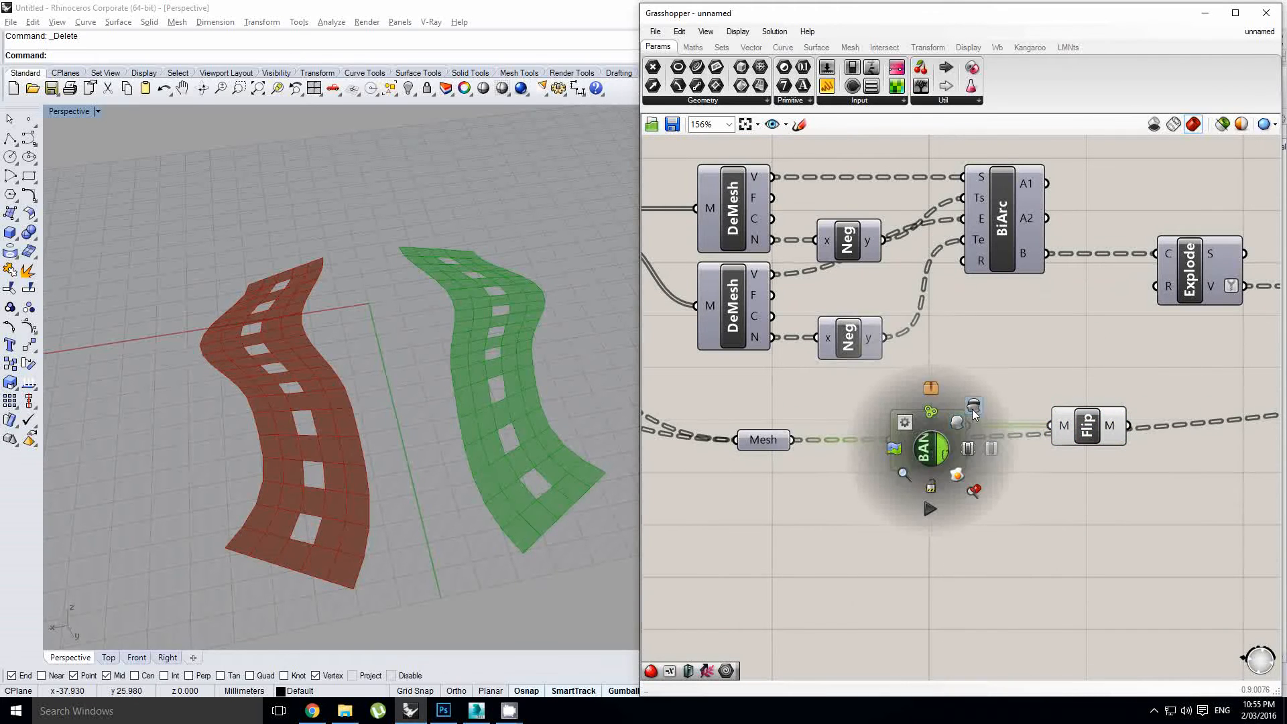
pyautogui.click(973, 410)
# Examine the flipped mesh and trace the mesh wire from the Explode Tree area to the components downstream.
pyautogui.click(1083, 429)
pyautogui.scroll(-5, 977, 380)
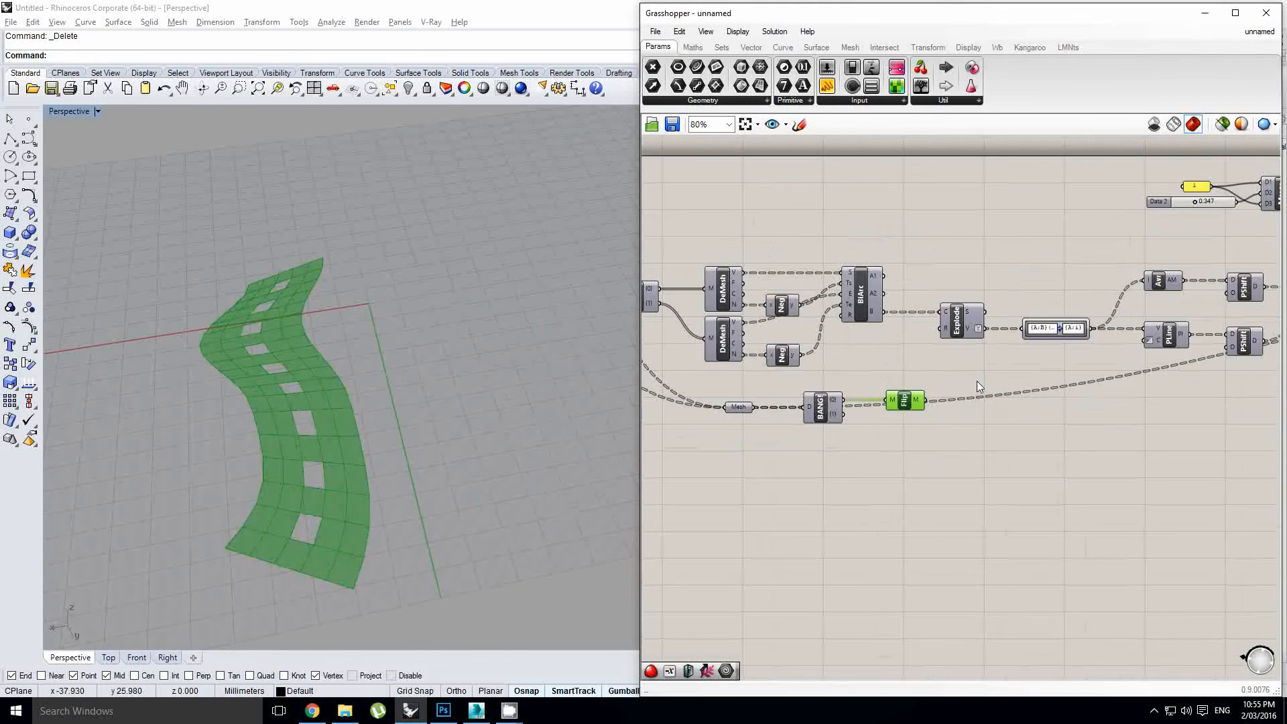
pyautogui.moveTo(911, 388); pyautogui.dragTo(782, 389, button='right')
pyautogui.scroll(-1, 779, 388)
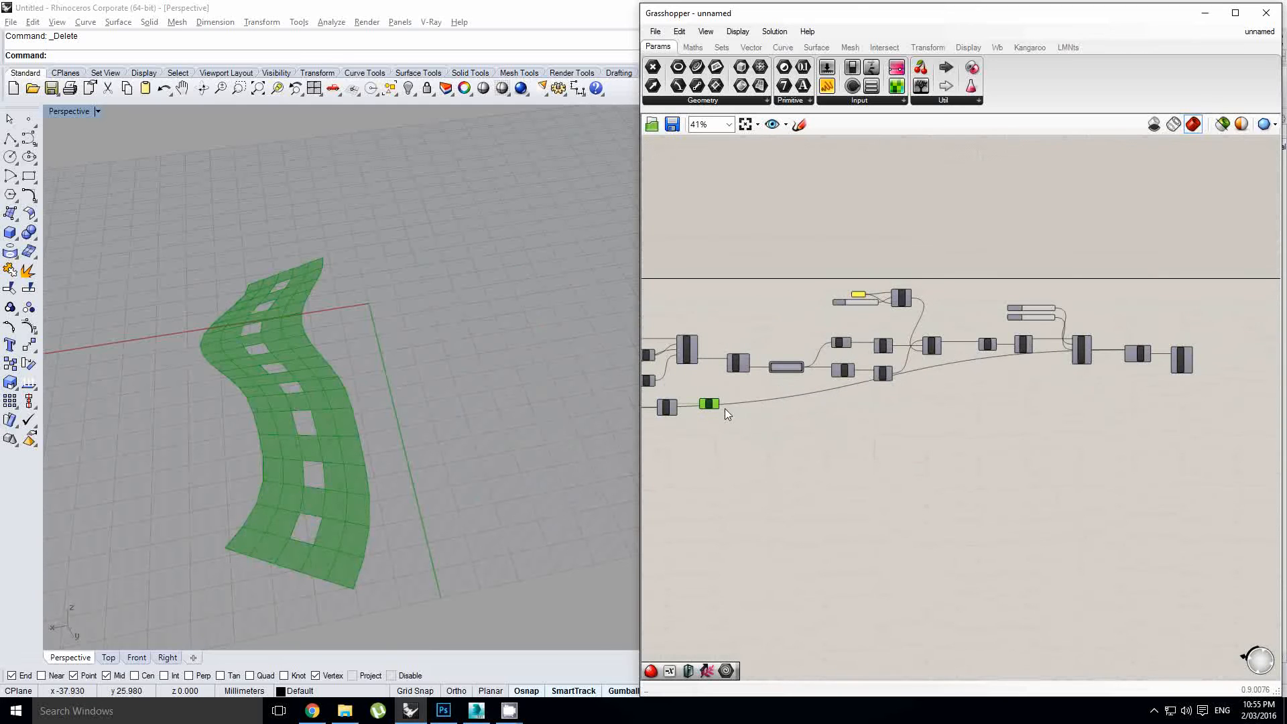
pyautogui.moveTo(720, 405); pyautogui.dragTo(1093, 386)
pyautogui.scroll(1, 1089, 387)
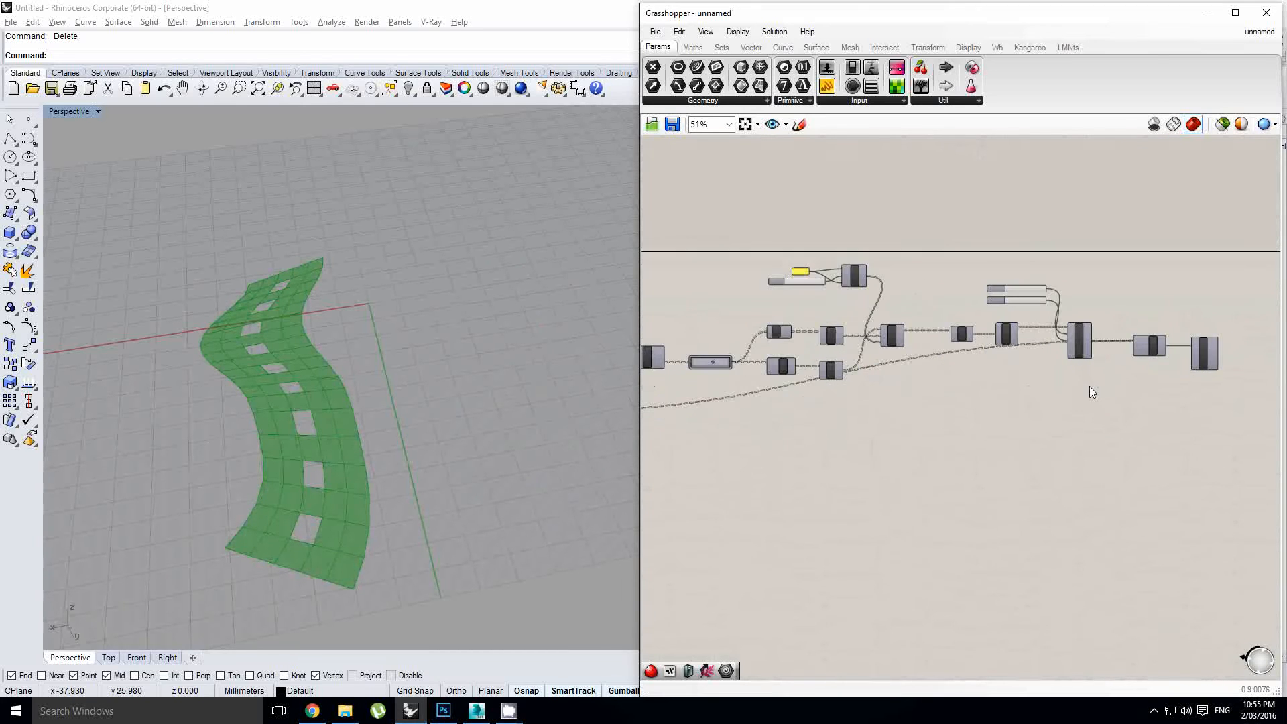
pyautogui.scroll(1, 1150, 365)
pyautogui.scroll(-1, 1064, 379)
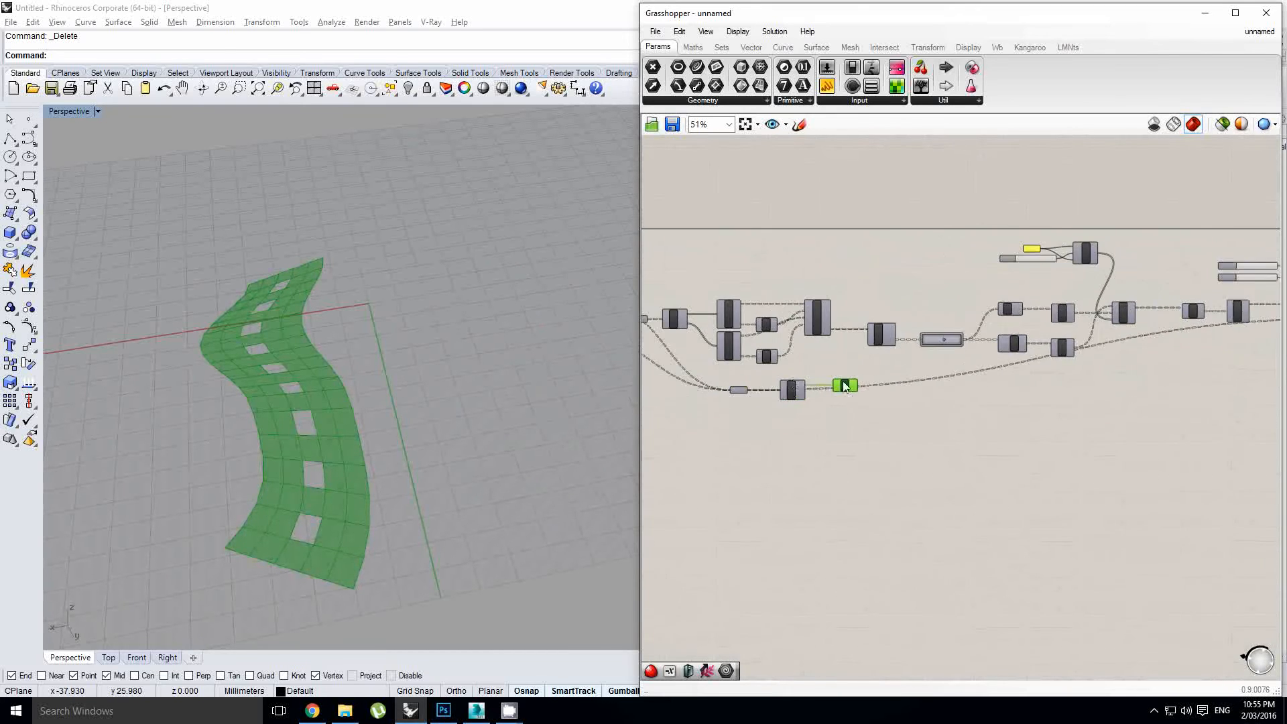
pyautogui.scroll(2, 796, 386)
# Duplicate the Mesh parameter after Flip and feed it the Flip output and the second Explode Tree output.
pyautogui.click(790, 393)
pyautogui.scroll(1, 821, 399)
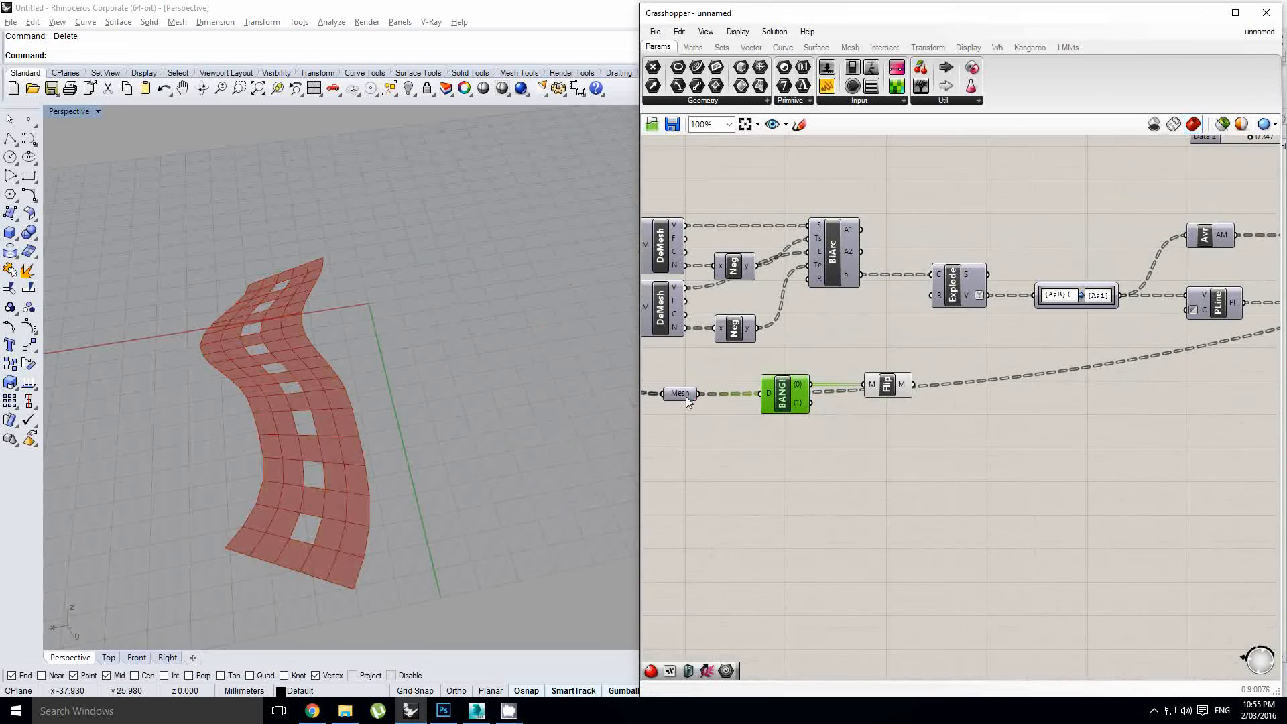
pyautogui.moveTo(685, 396); pyautogui.dragTo(992, 385)
pyautogui.scroll(1, 970, 392)
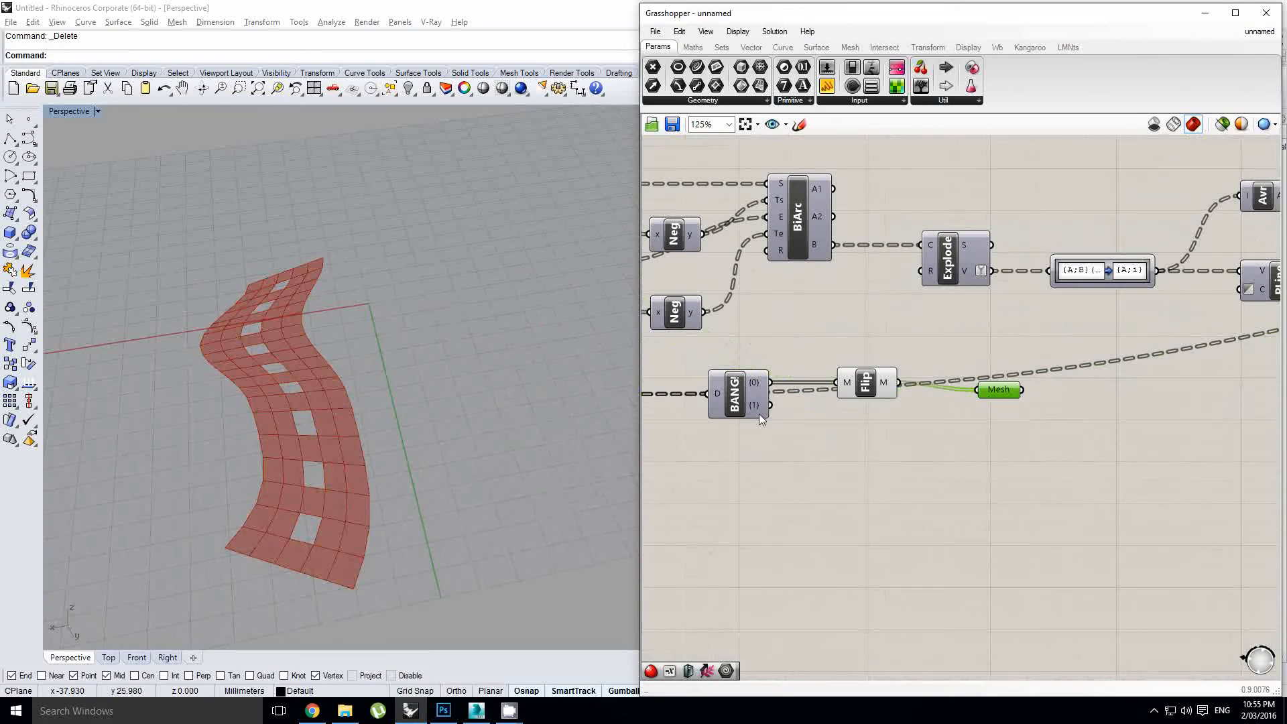
pyautogui.scroll(-3, 972, 394)
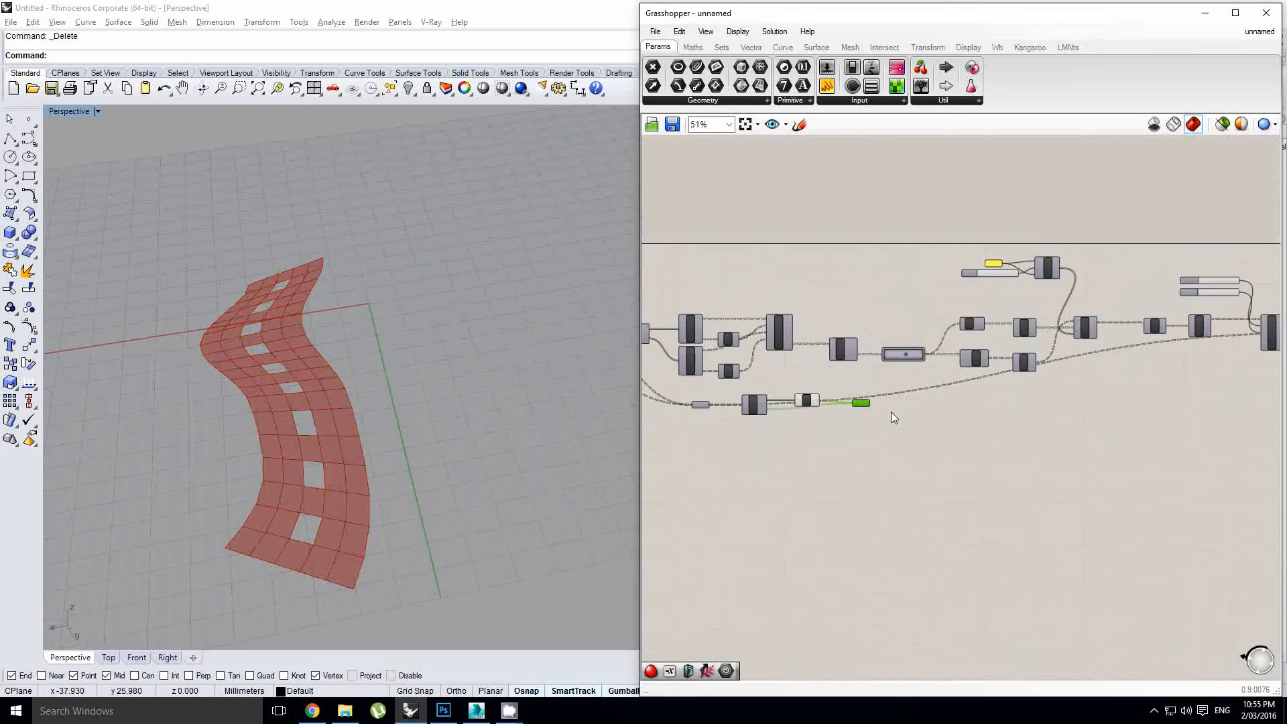
pyautogui.scroll(1, 825, 416)
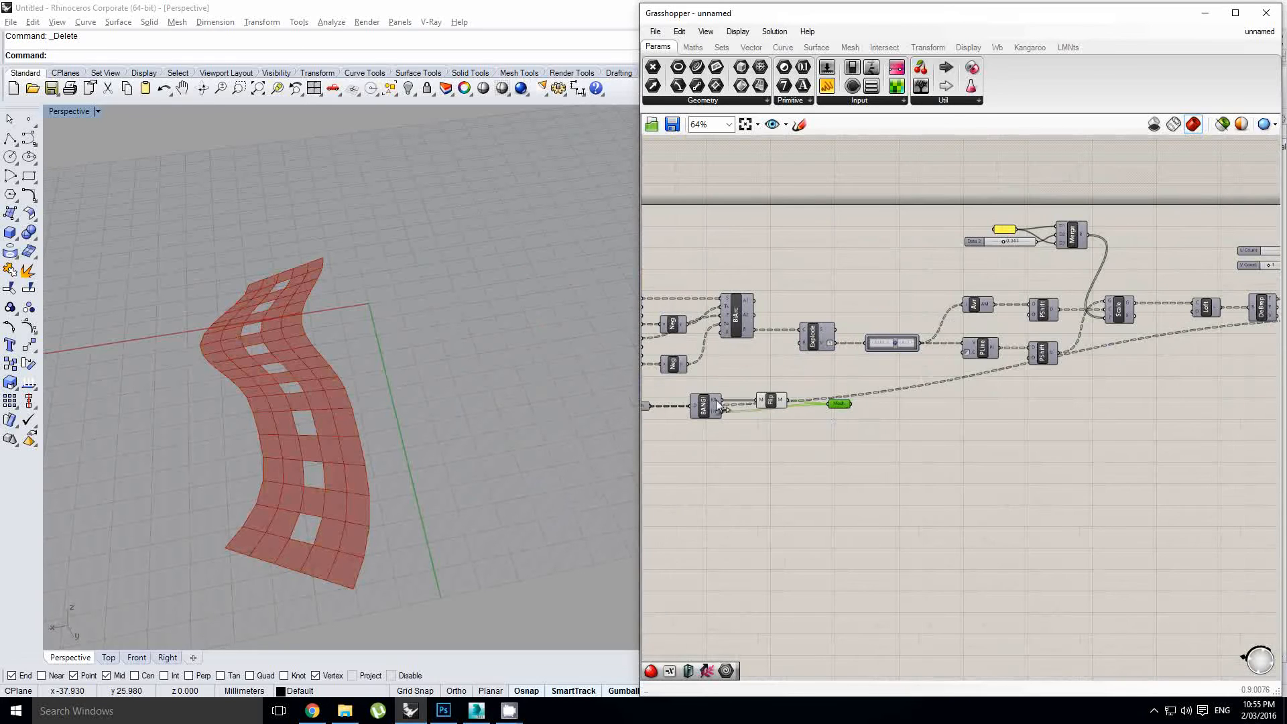
# Reroute the downstream mesh wire to the new Mesh parameter, keep Explode Tree fed by the original, and hide the previews of this group.
pyautogui.keyDown('ctrl'); pyautogui.keyDown('shift'); pyautogui.moveTo(789, 400); pyautogui.dragTo(852, 404); pyautogui.keyUp('shift'); pyautogui.keyUp('ctrl')
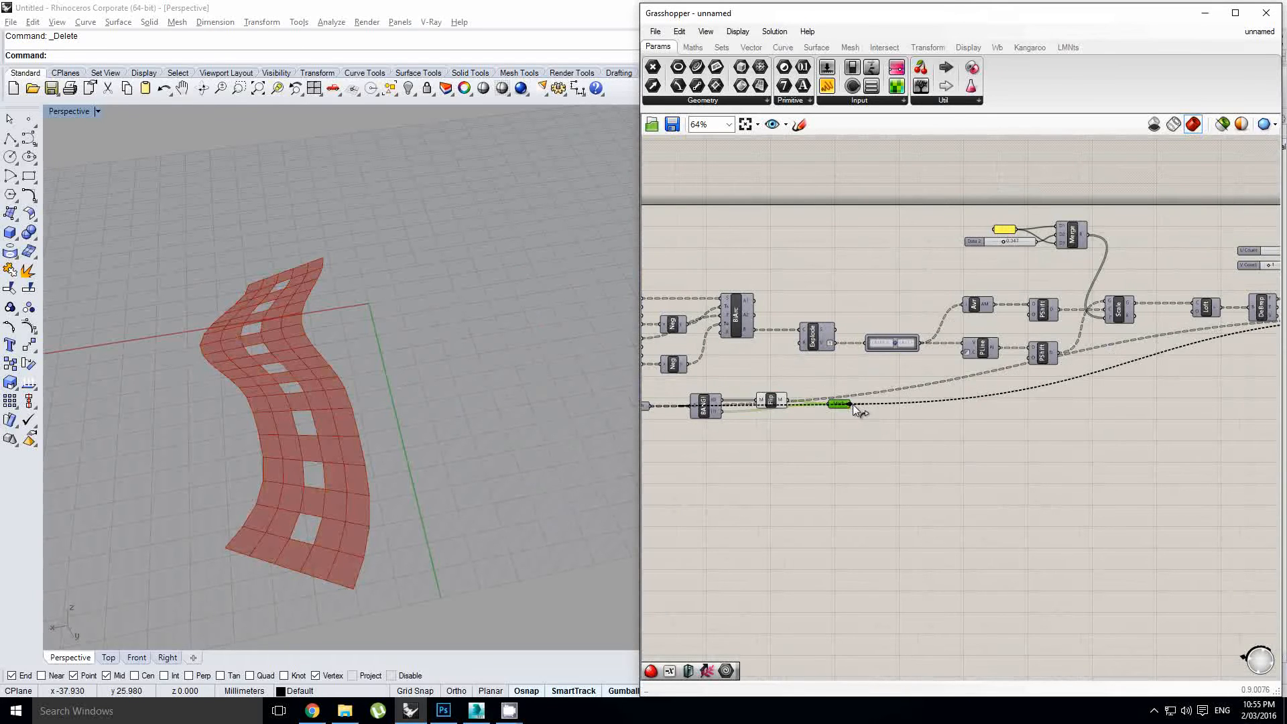
pyautogui.moveTo(649, 406); pyautogui.dragTo(694, 407)
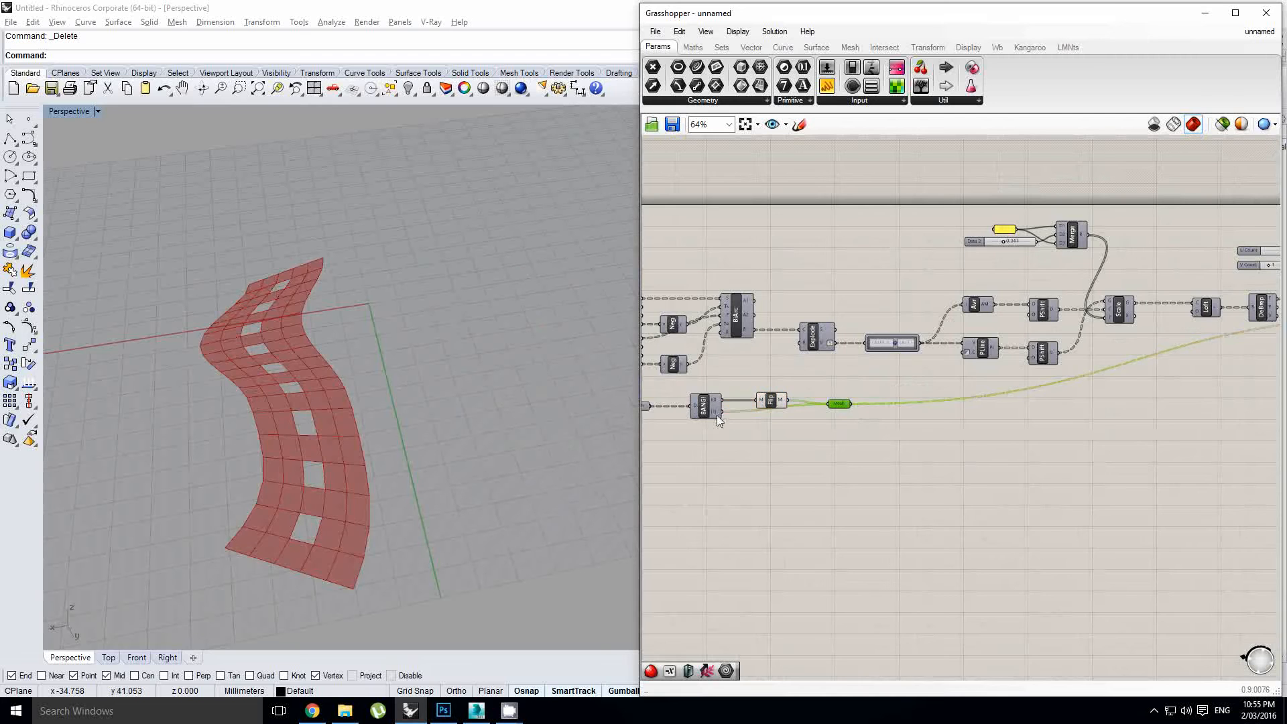
pyautogui.moveTo(808, 402); pyautogui.dragTo(822, 400, button='right')
pyautogui.scroll(2, 822, 400)
pyautogui.moveTo(929, 448); pyautogui.dragTo(749, 358)
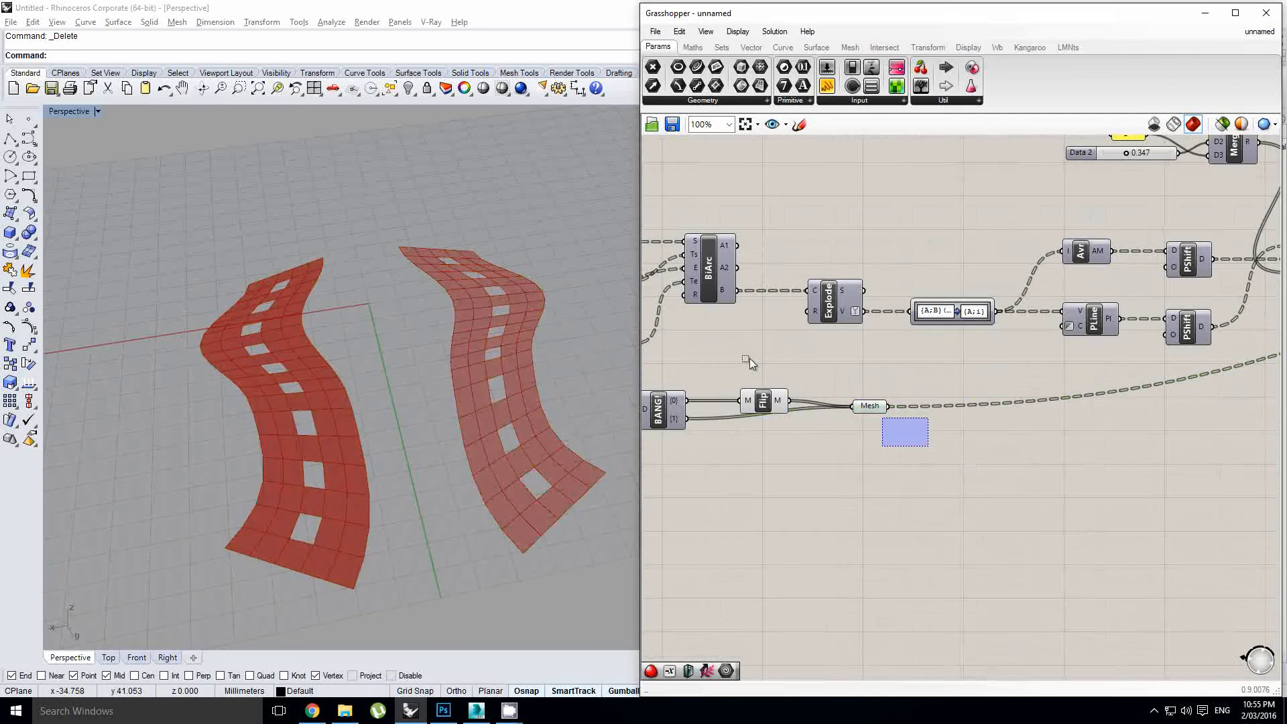
pyautogui.middleClick(730, 350)
# Bake the weldVertices mesh, orbit around it to inspect the shading, and delete the baked mesh.
pyautogui.moveTo(965, 366); pyautogui.dragTo(844, 415, button='right')
pyautogui.scroll(9, 859, 380)
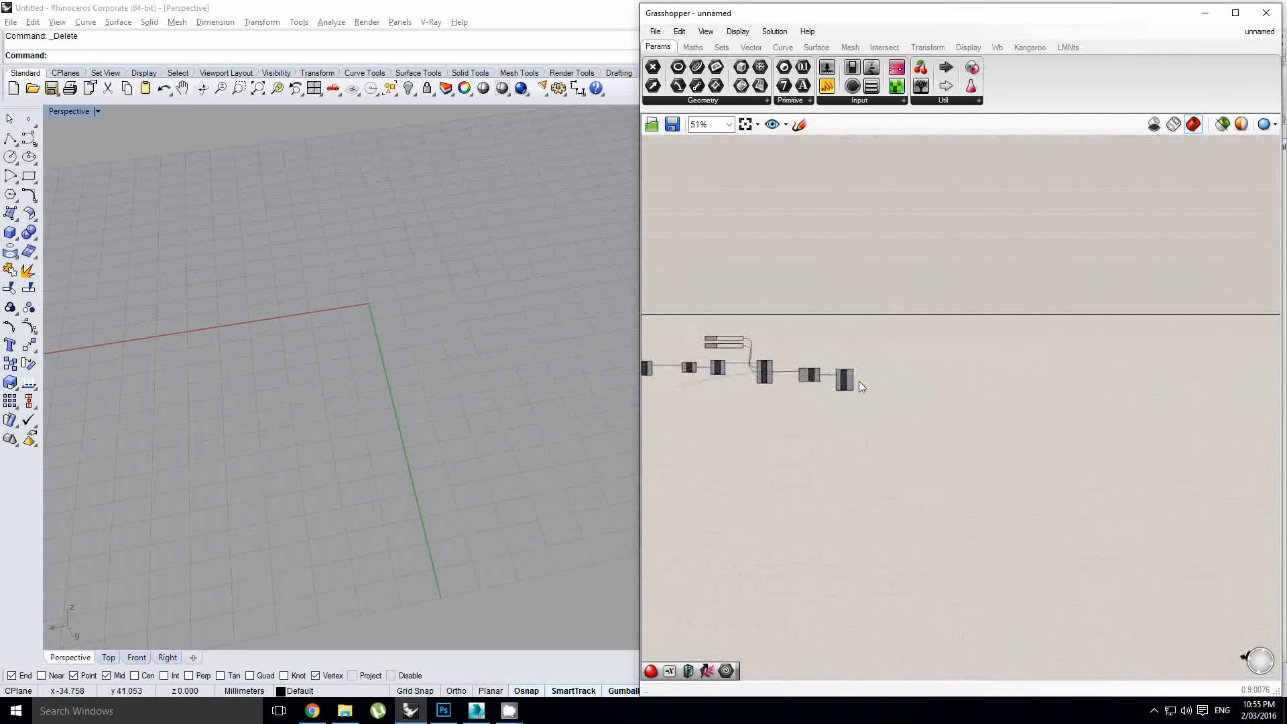
pyautogui.click(839, 384)
pyautogui.middleClick(839, 380)
pyautogui.click(865, 407)
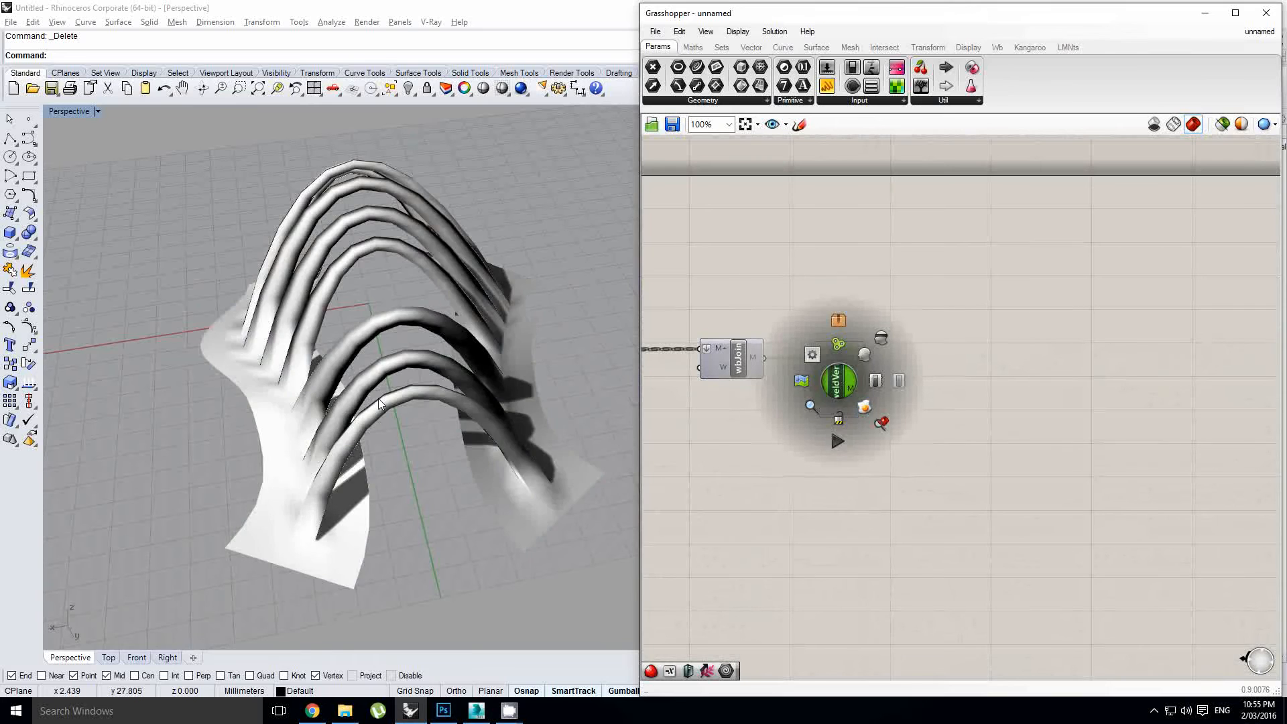
pyautogui.moveTo(379, 399); pyautogui.dragTo(446, 434, button='right')
pyautogui.click(446, 434)
pyautogui.press('Delete')
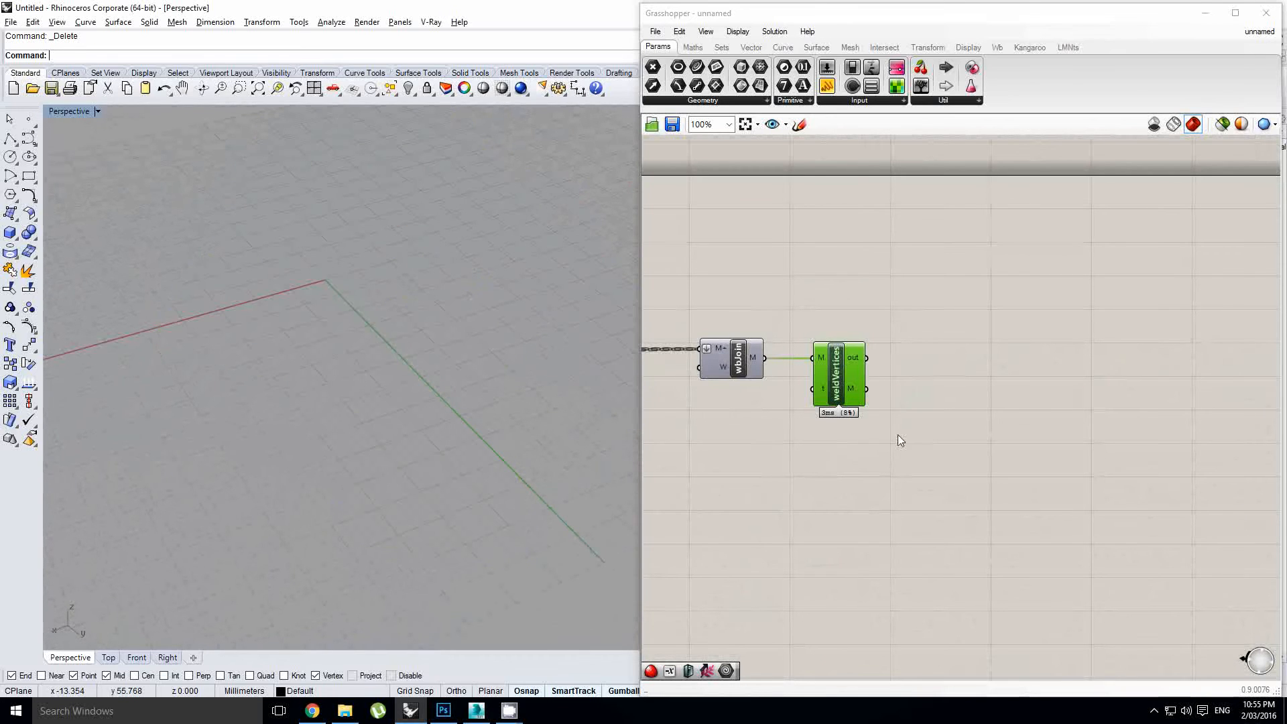
# Add a Weaverbird's Catmull-Clark Subdivision component fed by the weldVertices M output and align it with that output.
pyautogui.moveTo(898, 438); pyautogui.dragTo(1117, 420, button='right')
pyautogui.click(1077, 433)
pyautogui.moveTo(1158, 382); pyautogui.dragTo(861, 357, button='right')
pyautogui.click(993, 369)
pyautogui.doubleClick(959, 333)
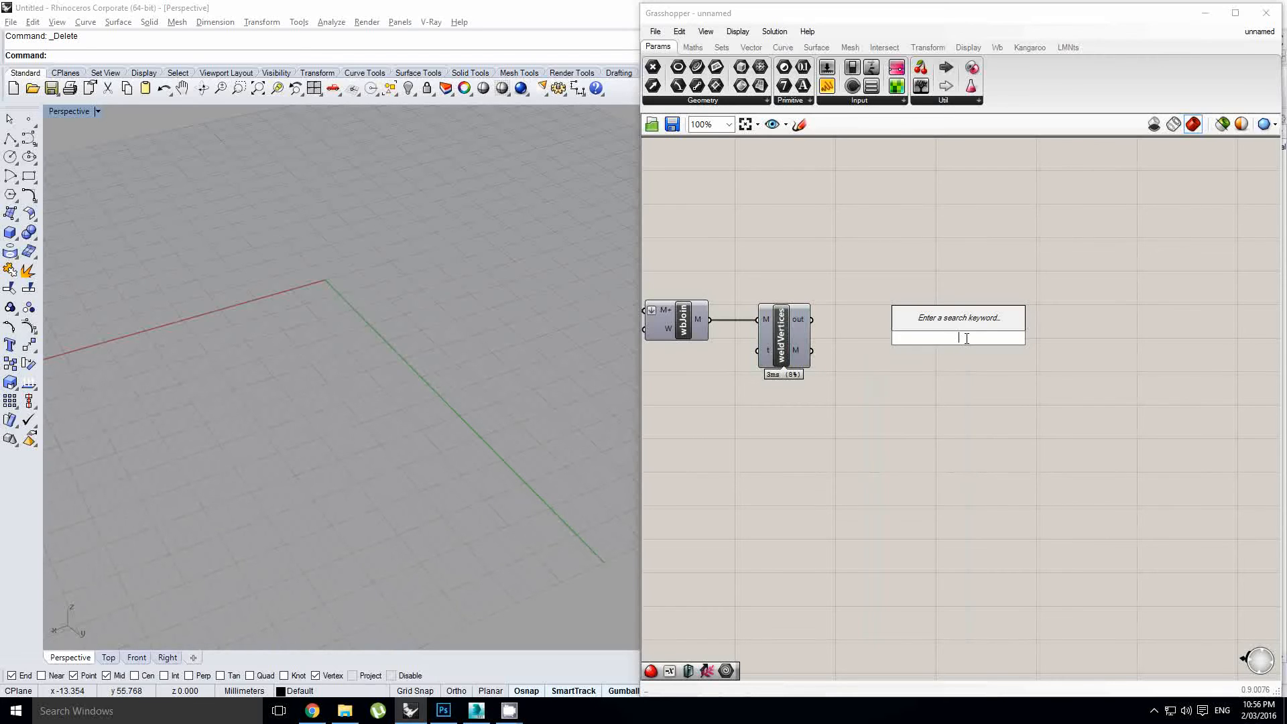
pyautogui.write('catmu')
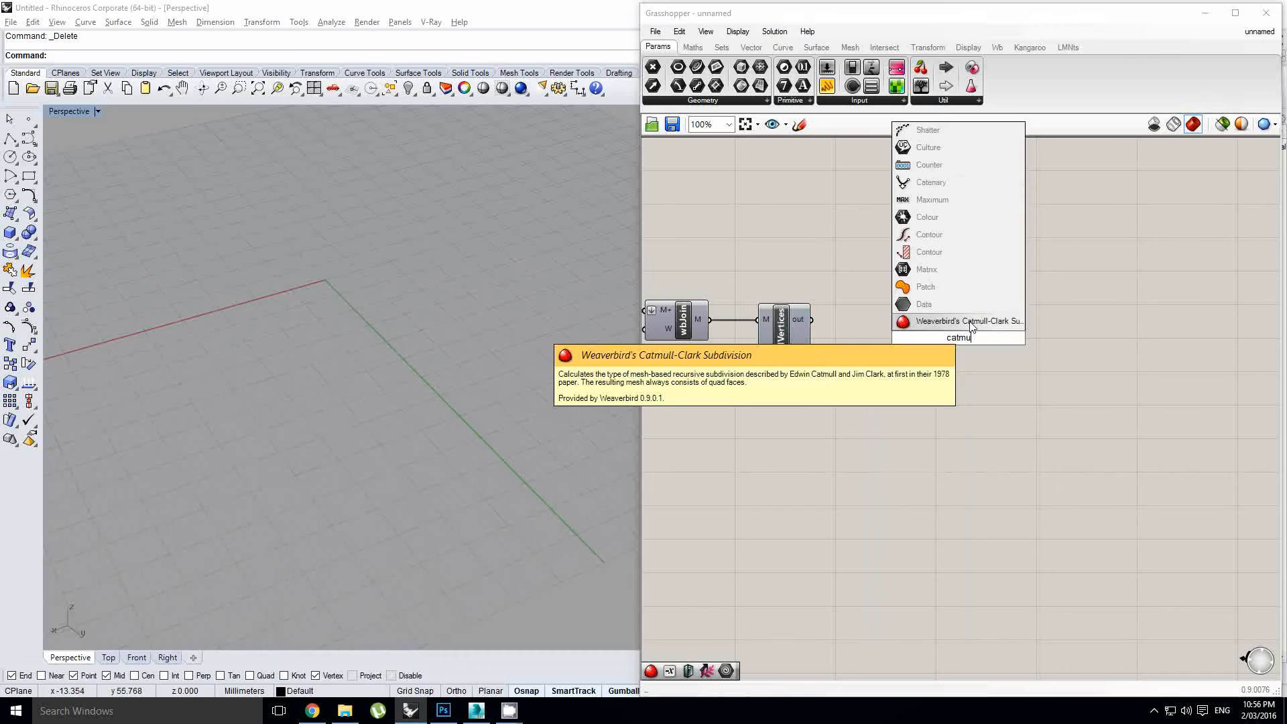
pyautogui.press('Return')
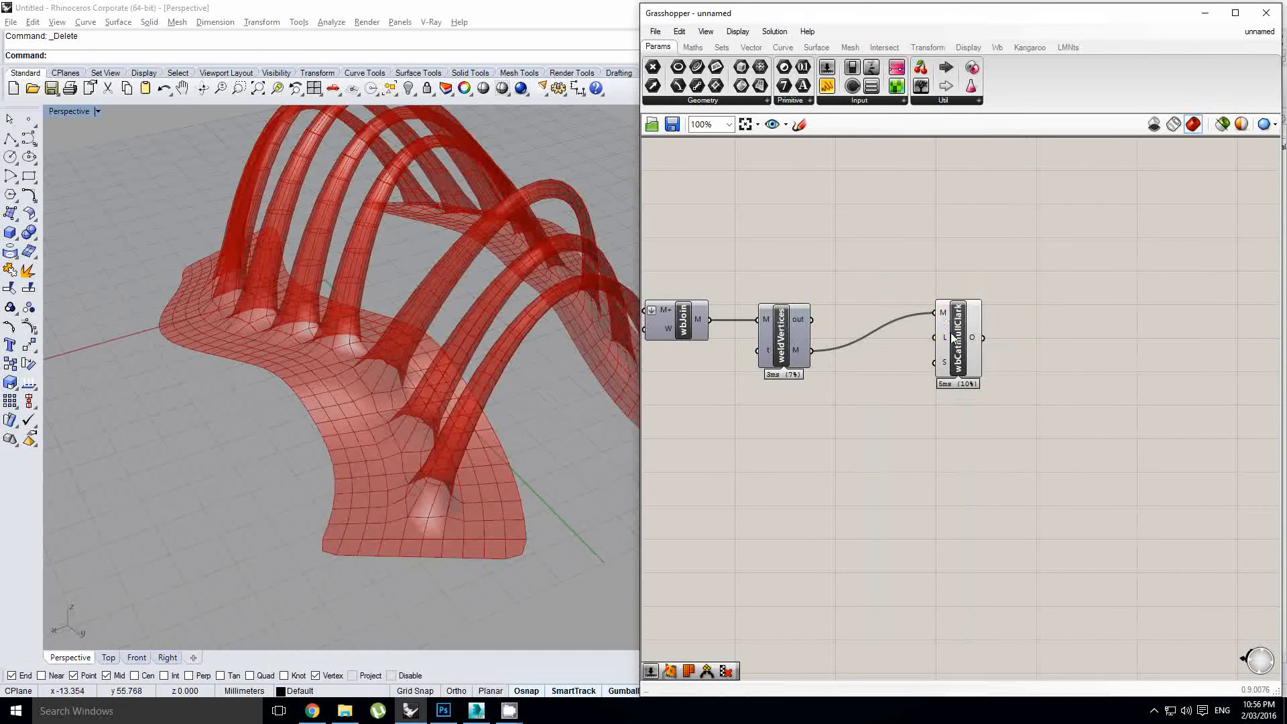
pyautogui.moveTo(946, 319); pyautogui.dragTo(947, 357)
# Add a number slider below weldVertices with integer rounding and a maximum of 3.
pyautogui.moveTo(429, 427)
pyautogui.mouseDown(button='right')
pyautogui.moveTo(423, 445)
pyautogui.moveTo(434, 377)
pyautogui.moveTo(418, 344)
pyautogui.moveTo(368, 377)
pyautogui.moveTo(476, 460)
pyautogui.moveTo(542, 409)
pyautogui.moveTo(421, 440)
pyautogui.moveTo(436, 433)
pyautogui.mouseUp(button='right')
pyautogui.scroll(3, 542, 409)
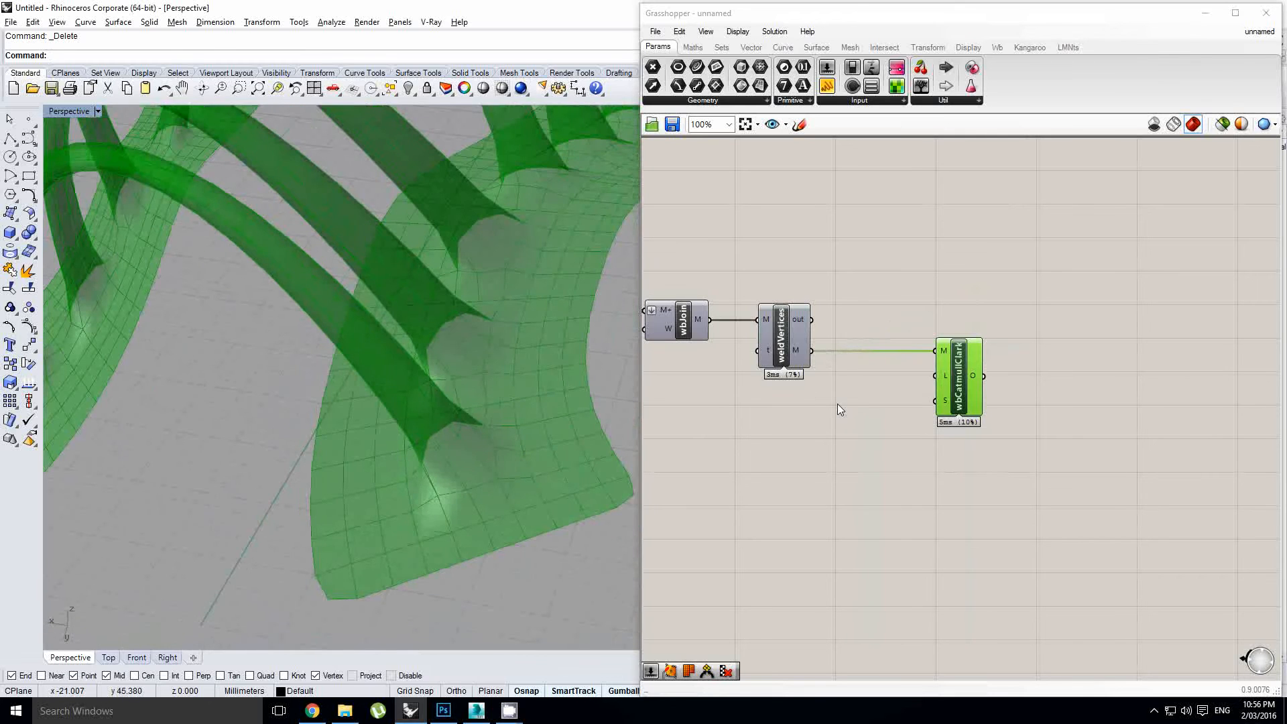
pyautogui.moveTo(827, 67); pyautogui.dragTo(807, 401)
pyautogui.scroll(2, 809, 399)
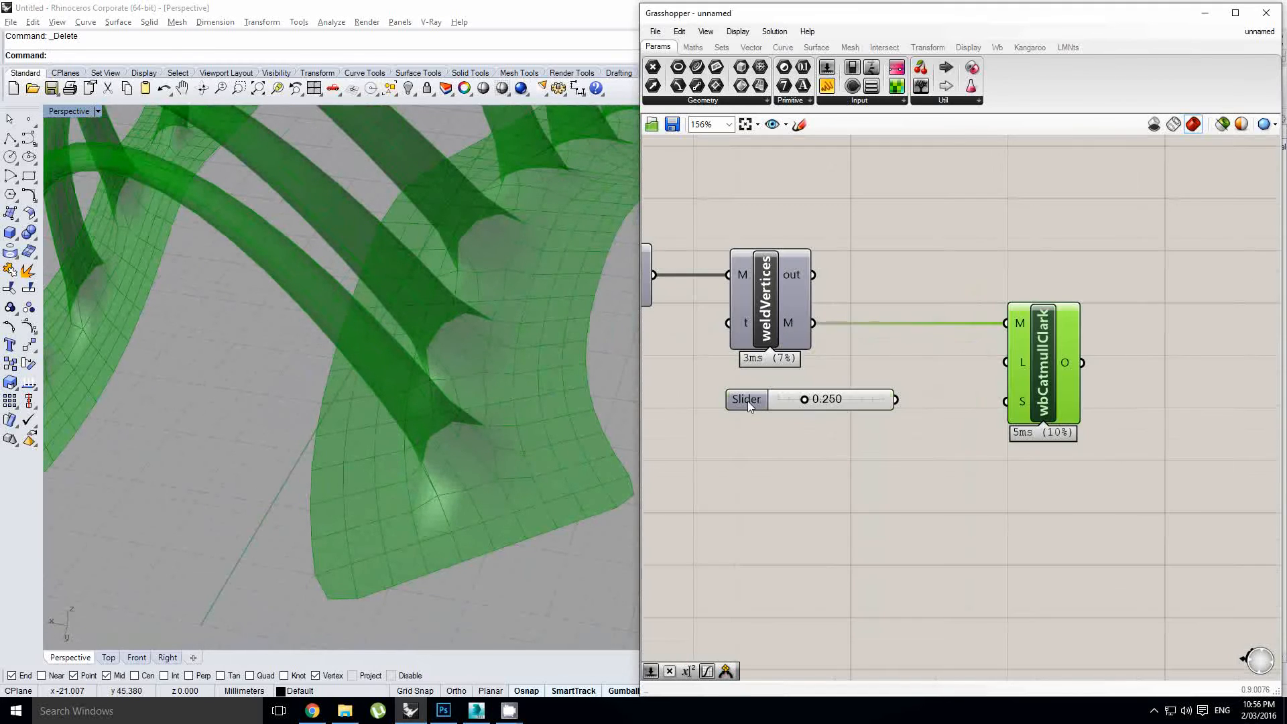
pyautogui.click(747, 402)
pyautogui.doubleClick(750, 404)
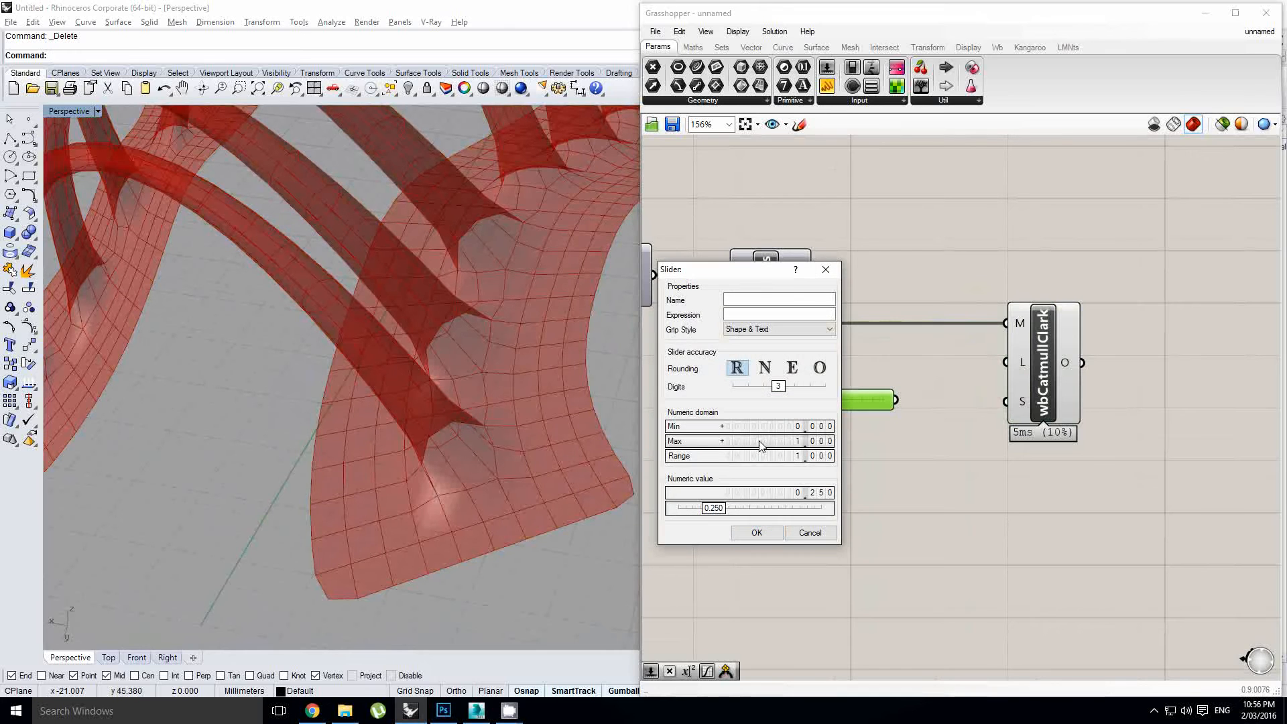
pyautogui.doubleClick(771, 443)
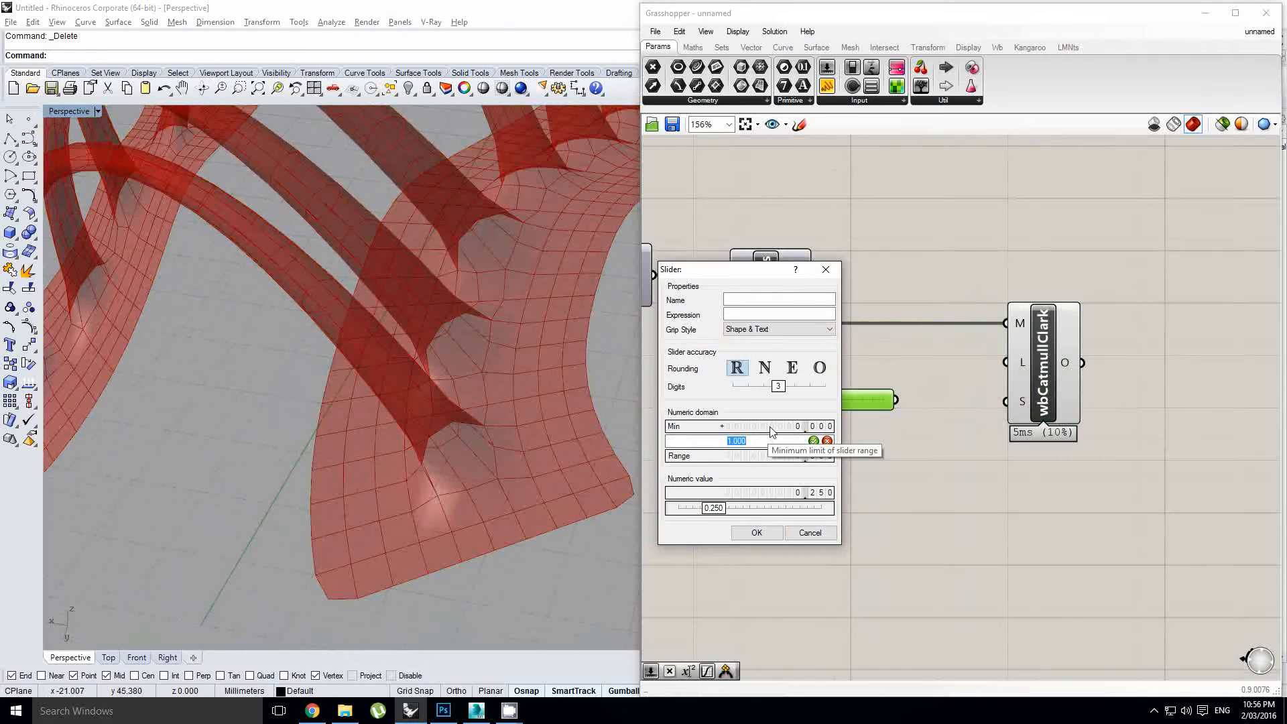
pyautogui.write('3')
pyautogui.click(765, 368)
pyautogui.click(757, 533)
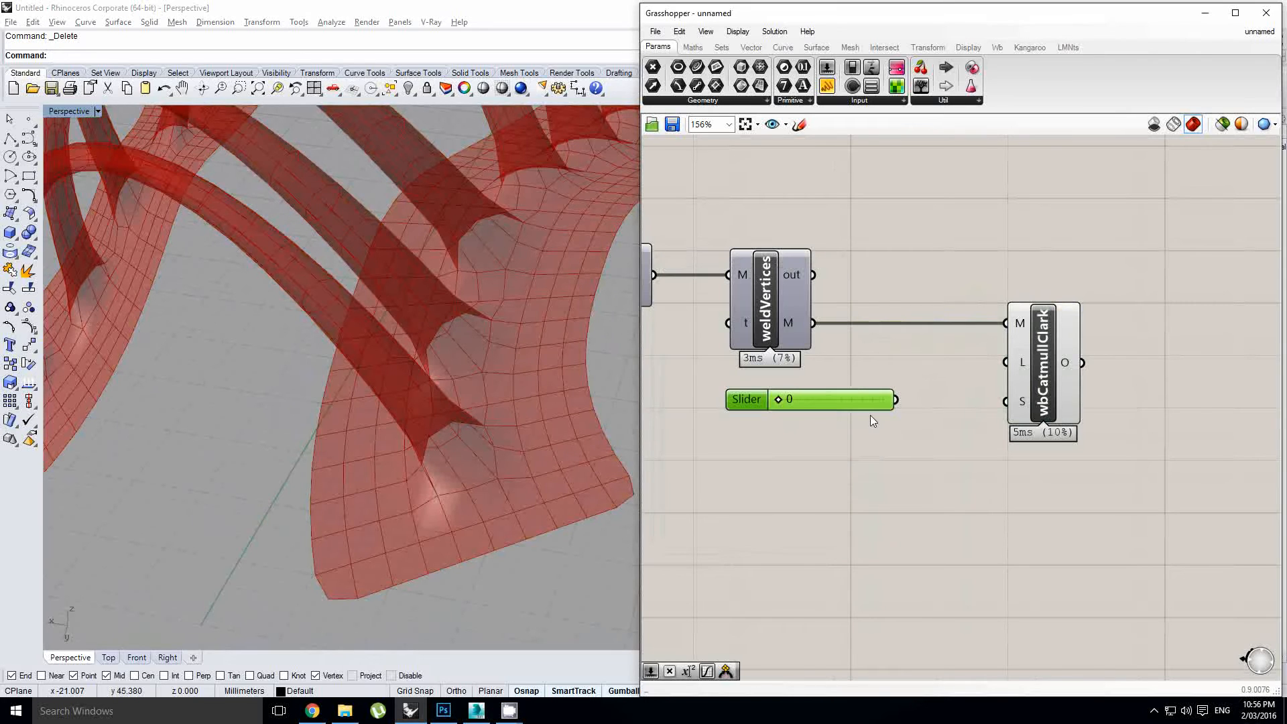
# Connect the slider to the Catmull-Clark level input and inspect the mesh at level 0.
pyautogui.moveTo(895, 400); pyautogui.dragTo(1006, 362)
pyautogui.moveTo(859, 393); pyautogui.dragTo(855, 385)
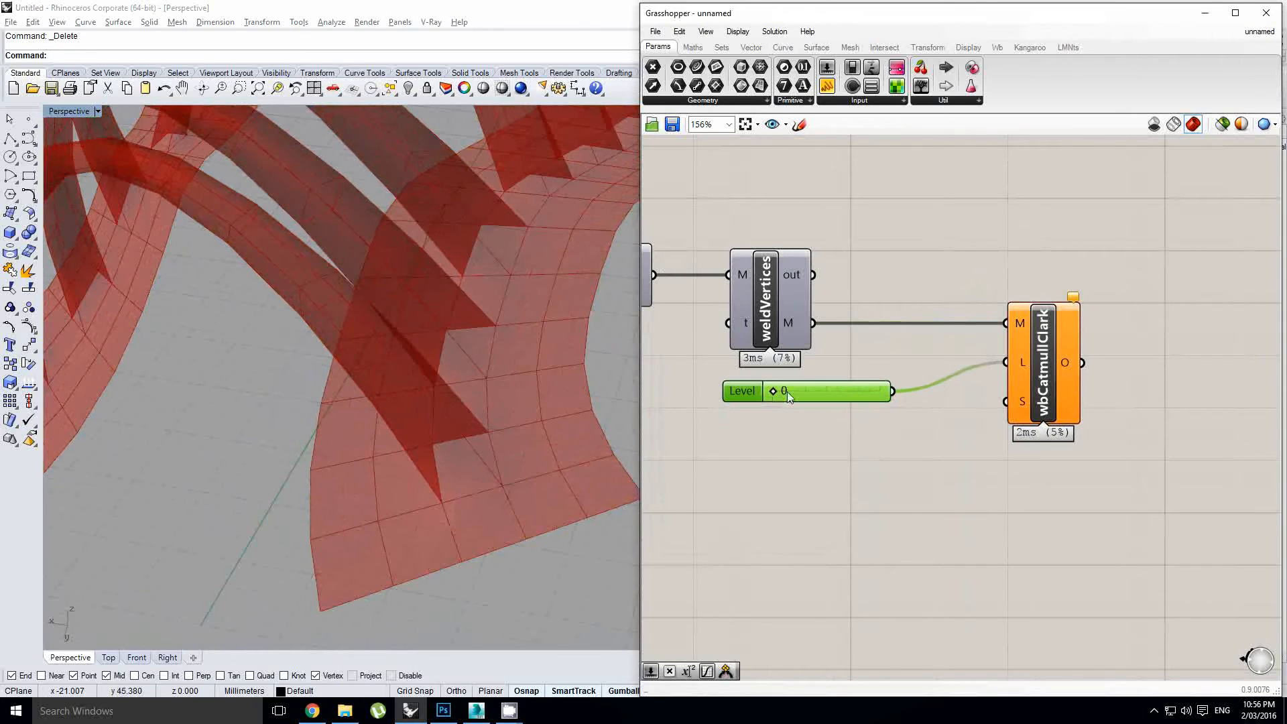
pyautogui.moveTo(774, 392)
pyautogui.mouseDown()
pyautogui.moveTo(801, 394)
pyautogui.moveTo(781, 393)
pyautogui.mouseUp()
pyautogui.moveTo(614, 454); pyautogui.dragTo(534, 448, button='right')
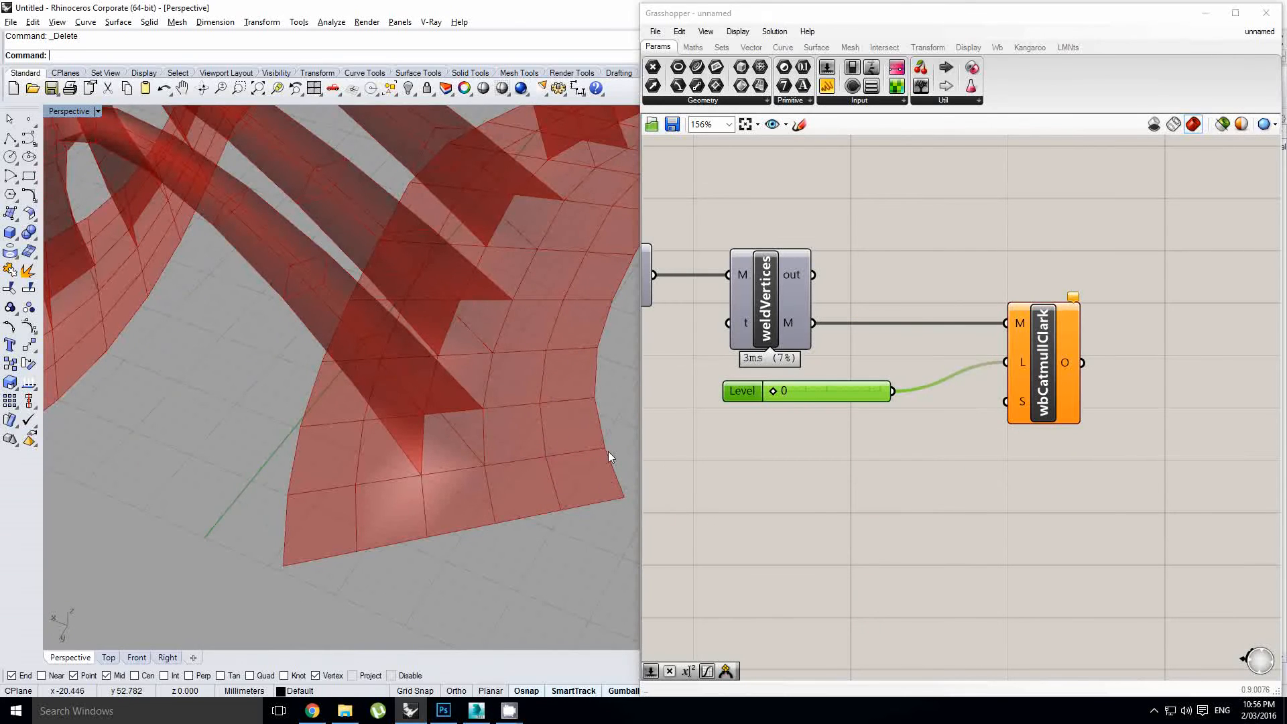
# Set the subdivision level to 1 and inspect the mesh where the arches meet the surface.
pyautogui.moveTo(776, 392); pyautogui.dragTo(809, 393)
pyautogui.scroll(3, 581, 482)
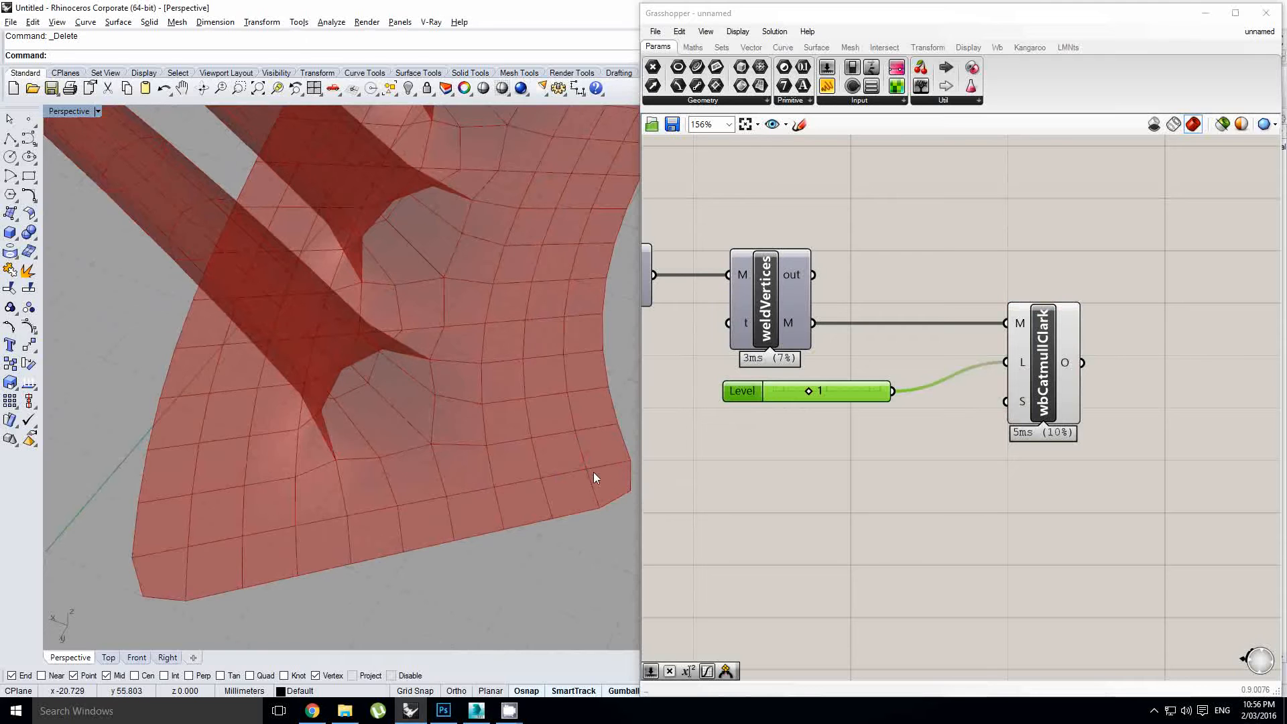
pyautogui.scroll(-3, 586, 466)
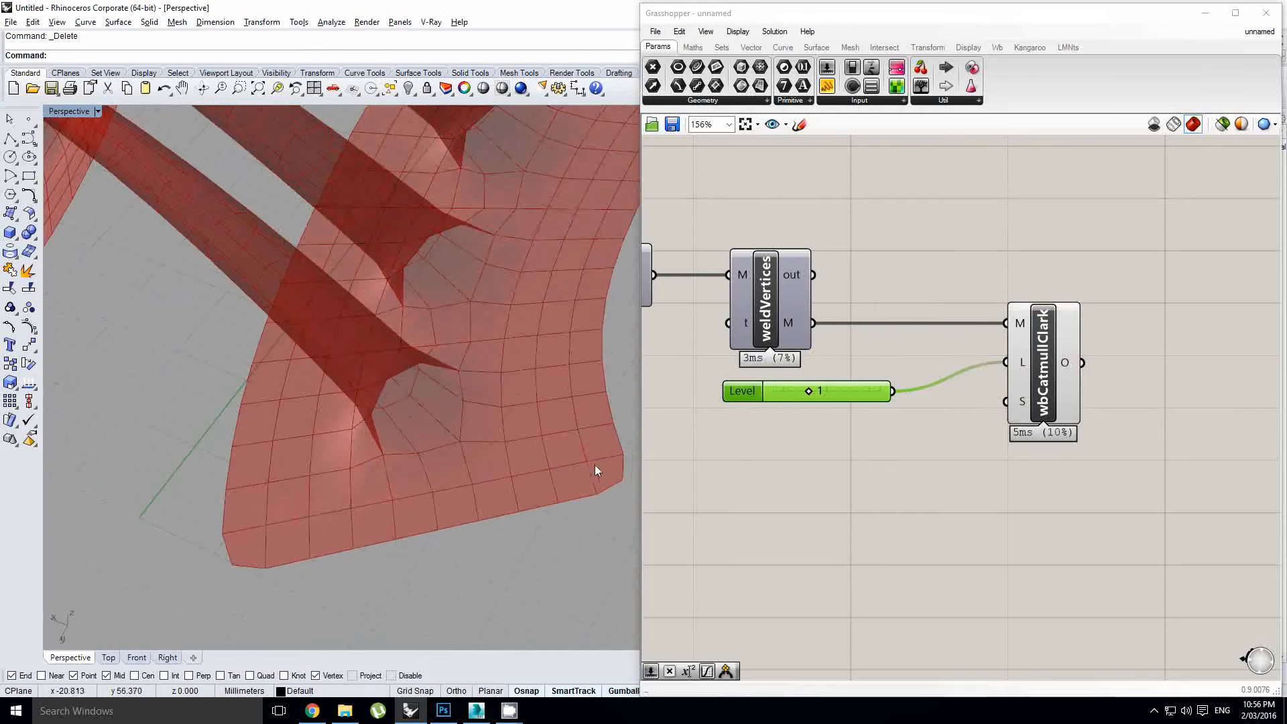
pyautogui.moveTo(504, 368)
pyautogui.mouseDown(button='right')
pyautogui.moveTo(537, 397)
pyautogui.moveTo(517, 377)
pyautogui.moveTo(483, 388)
pyautogui.moveTo(504, 400)
pyautogui.moveTo(503, 443)
pyautogui.moveTo(511, 389)
pyautogui.mouseUp(button='right')
pyautogui.click(791, 413)
pyautogui.scroll(2, 814, 418)
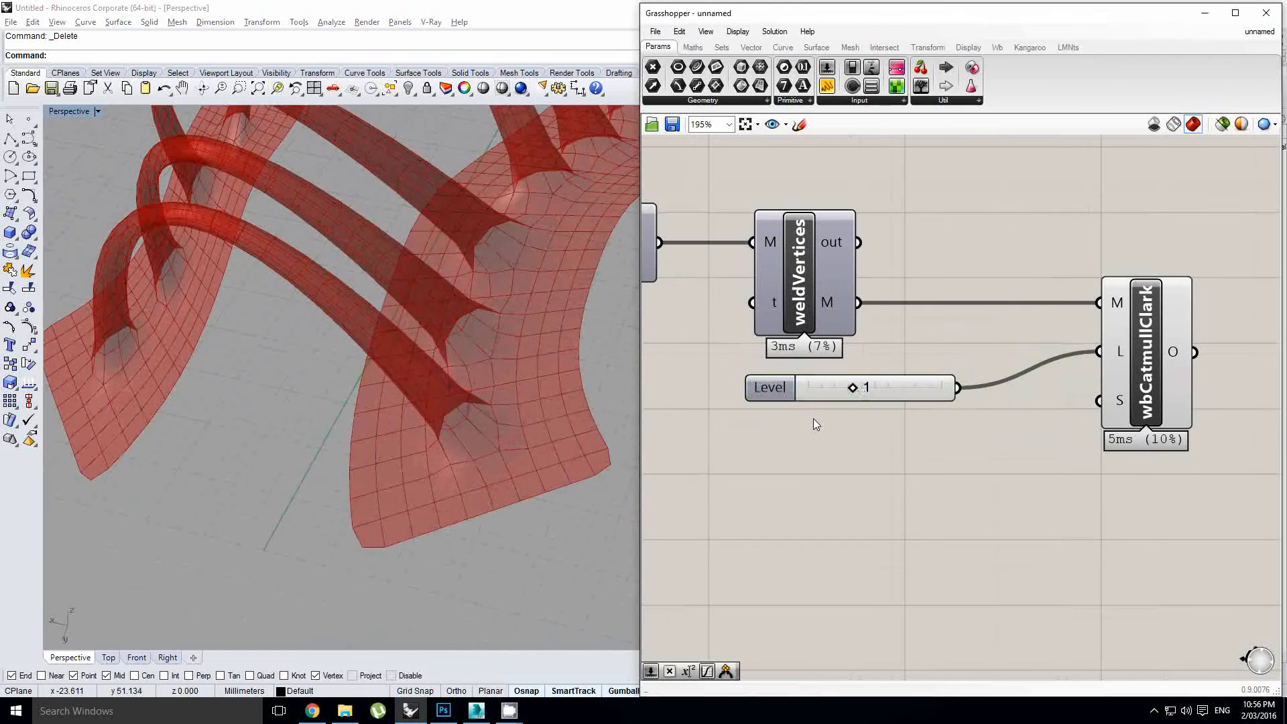
pyautogui.scroll(5, 521, 409)
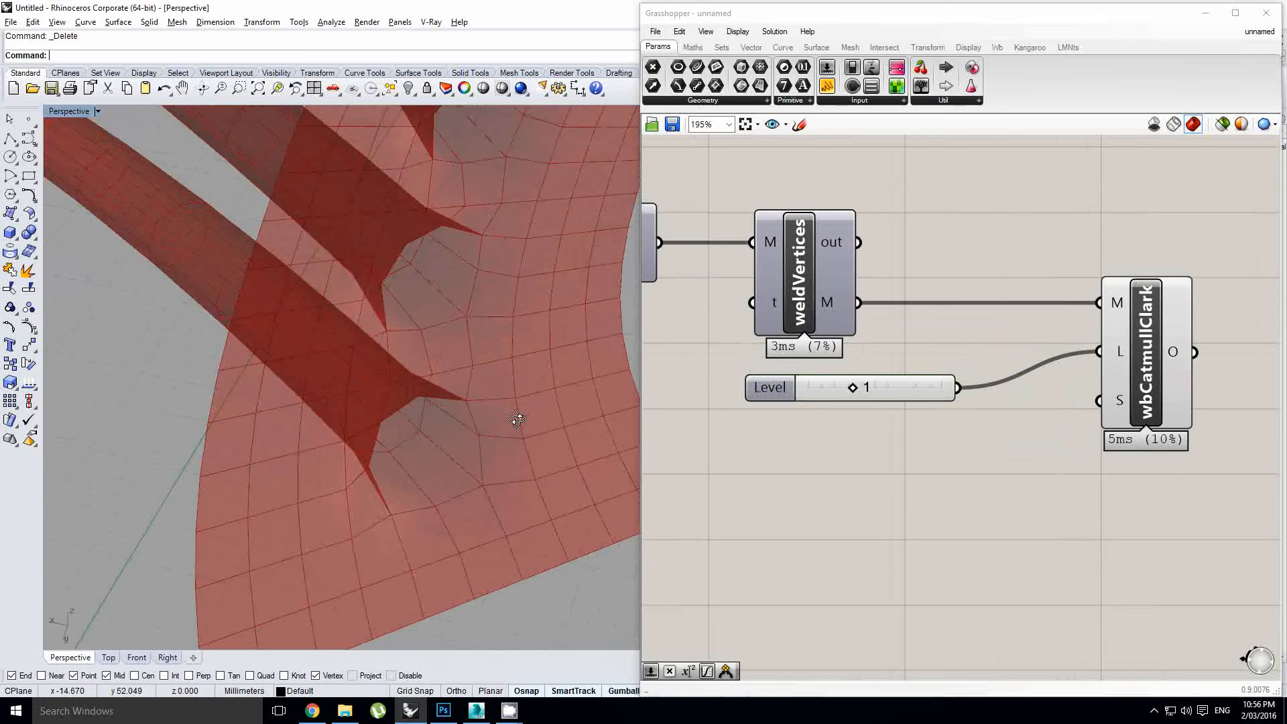
pyautogui.moveTo(575, 373); pyautogui.dragTo(468, 374, button='right')
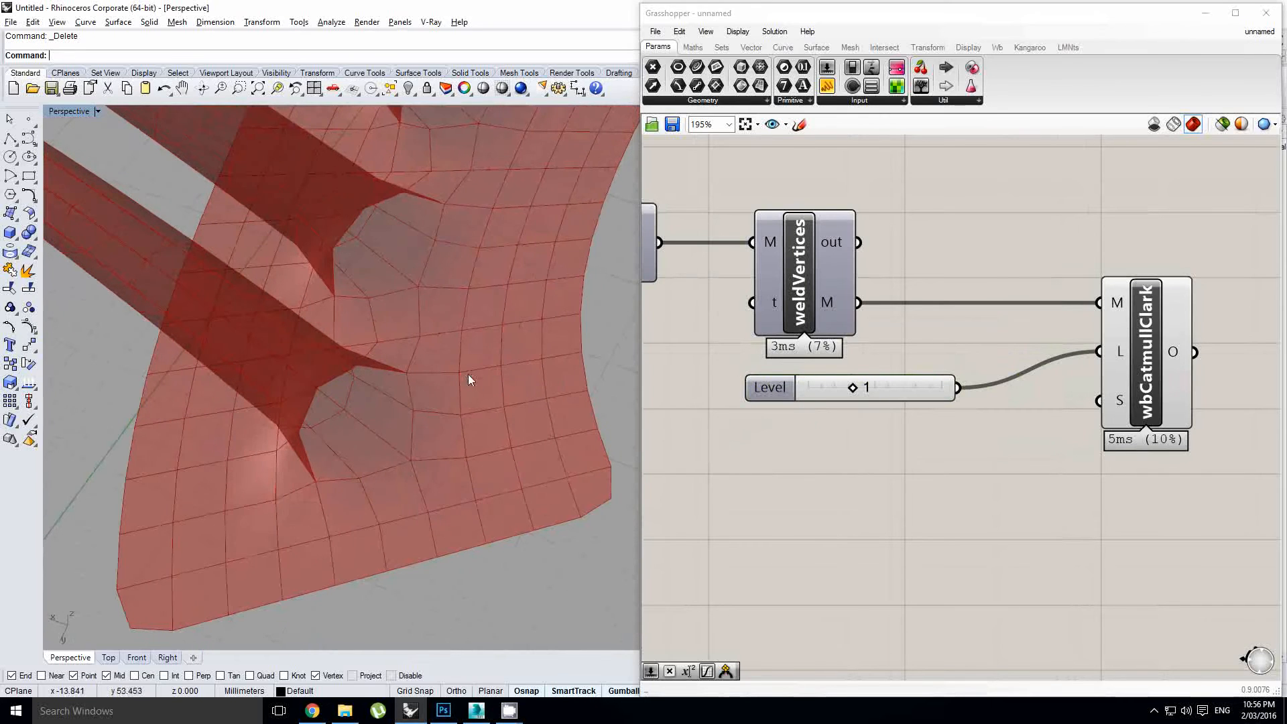
# Set the subdivision level to 3, inspect the whole smoothed mesh, and shift the Level slider slightly clear of weldVertices.
pyautogui.moveTo(853, 388); pyautogui.dragTo(947, 393)
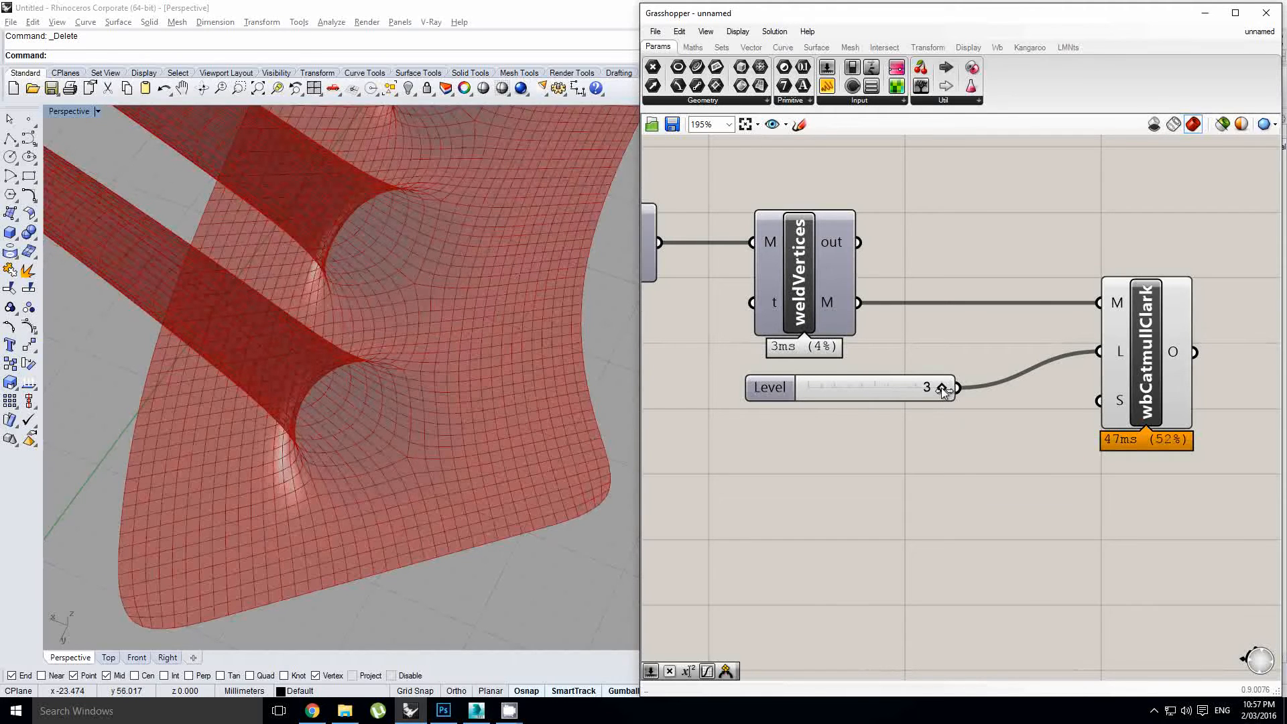
pyautogui.moveTo(450, 436); pyautogui.dragTo(430, 332, button='right')
pyautogui.scroll(-4, 490, 338)
pyautogui.scroll(2, 491, 336)
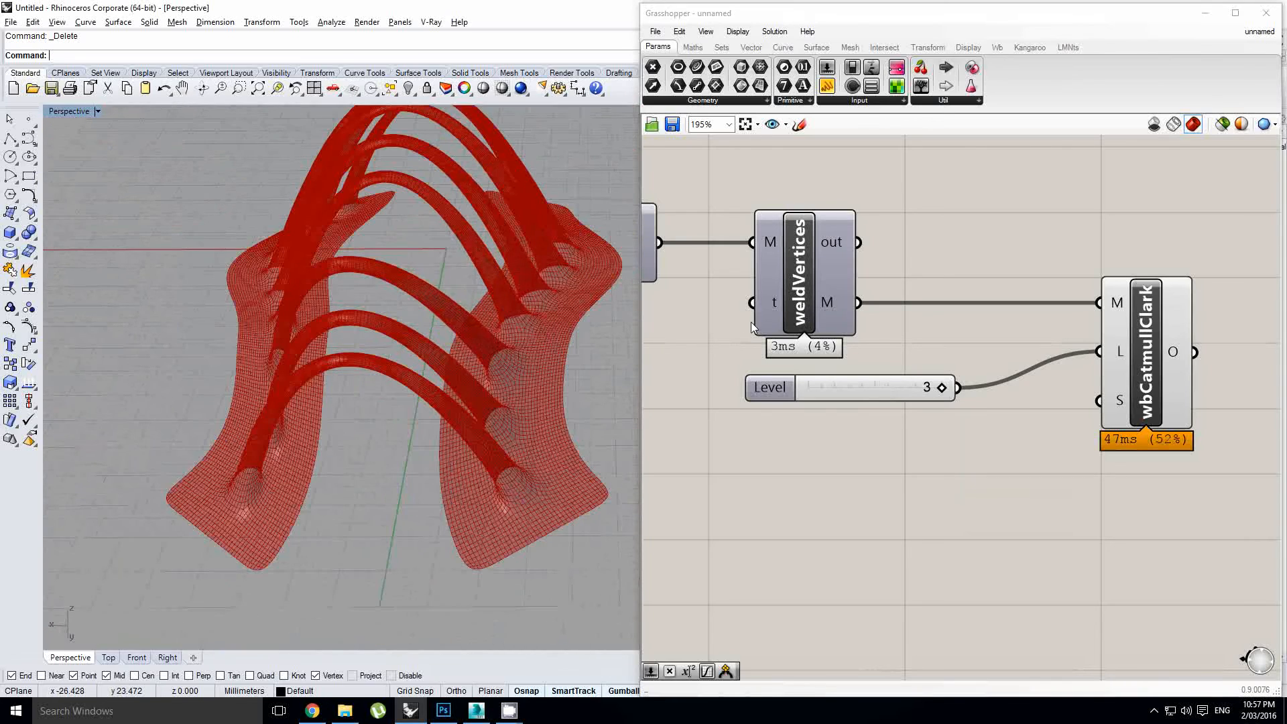
pyautogui.moveTo(873, 380); pyautogui.dragTo(863, 391)
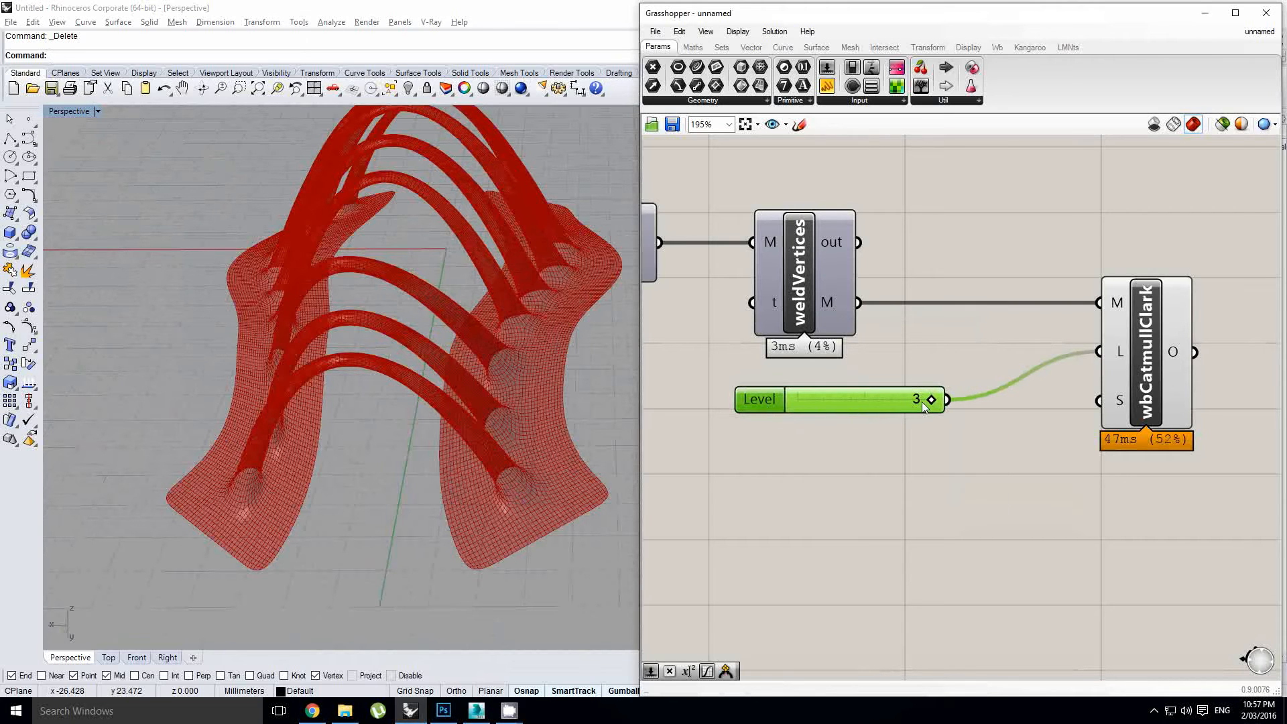
# Set the subdivision level to 1 and to 2, checking the output mesh's vertex and face counts at each level.
pyautogui.moveTo(932, 401); pyautogui.dragTo(843, 400)
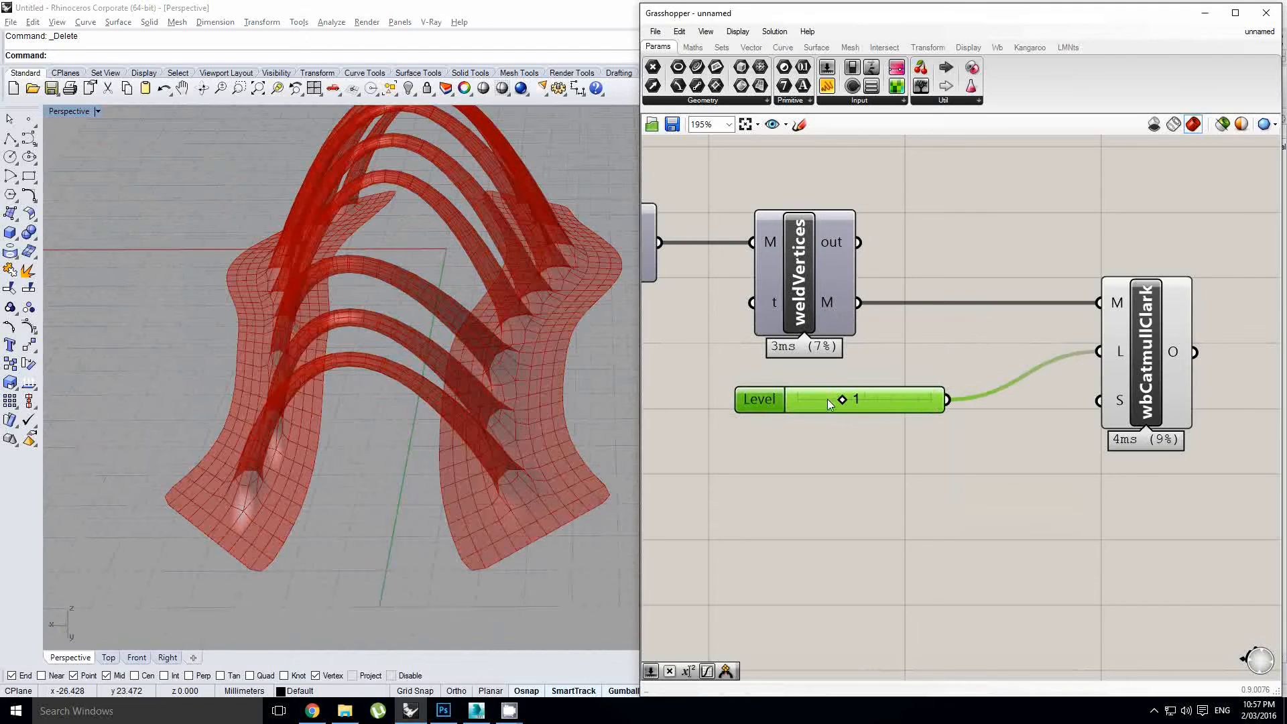
pyautogui.moveTo(1178, 356)
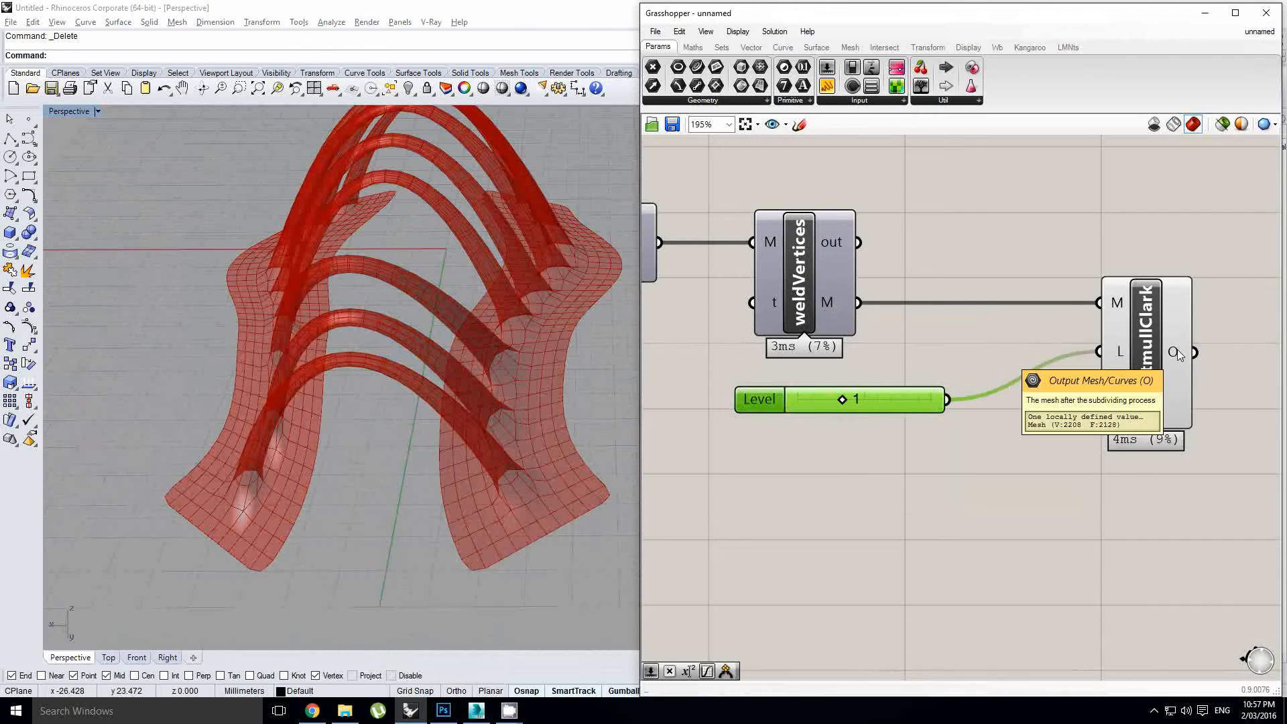
pyautogui.moveTo(843, 400); pyautogui.dragTo(887, 399)
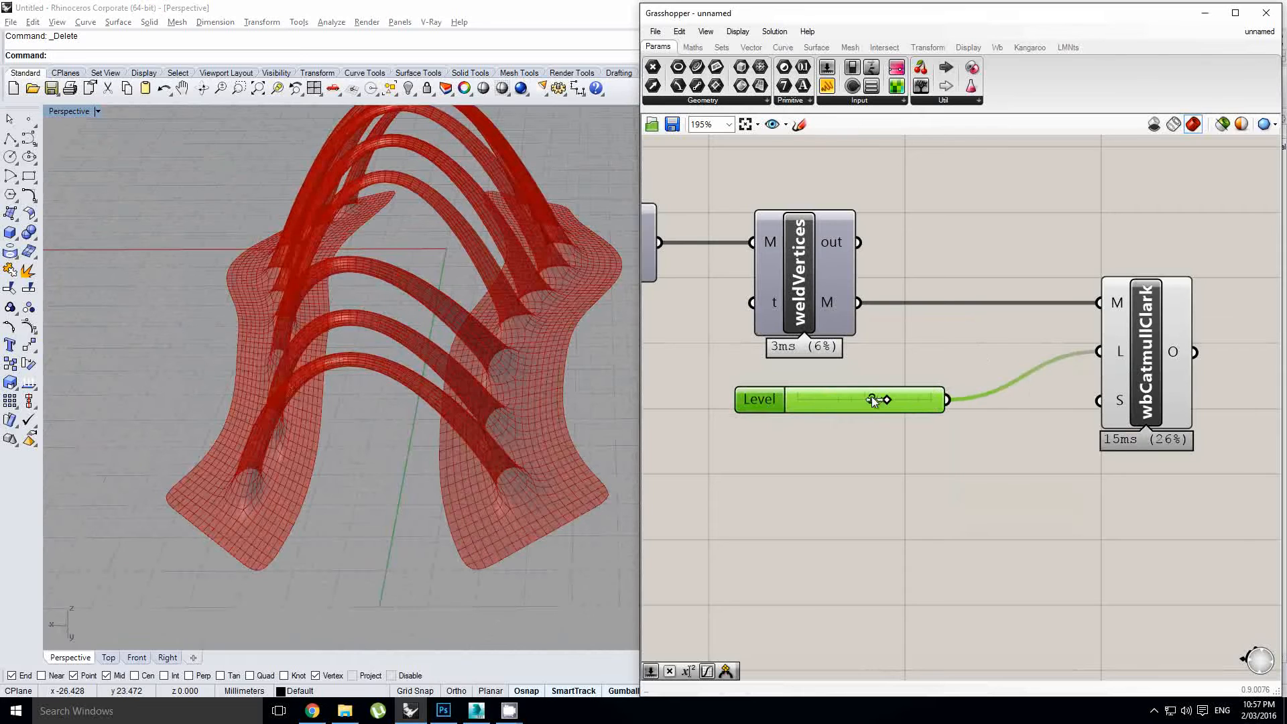
pyautogui.moveTo(1180, 354)
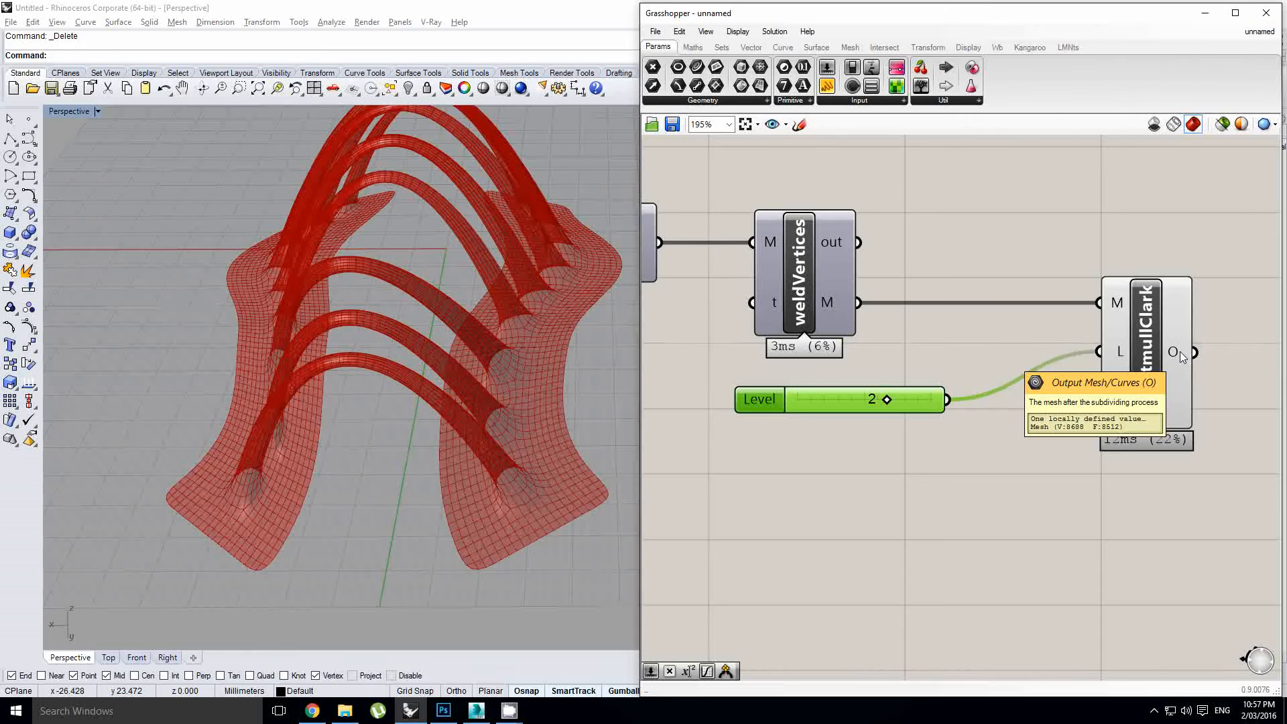
# Set the subdivision level back to 3 and inspect the whole mesh.
pyautogui.scroll(1, 922, 407)
pyautogui.moveTo(929, 392); pyautogui.dragTo(986, 393)
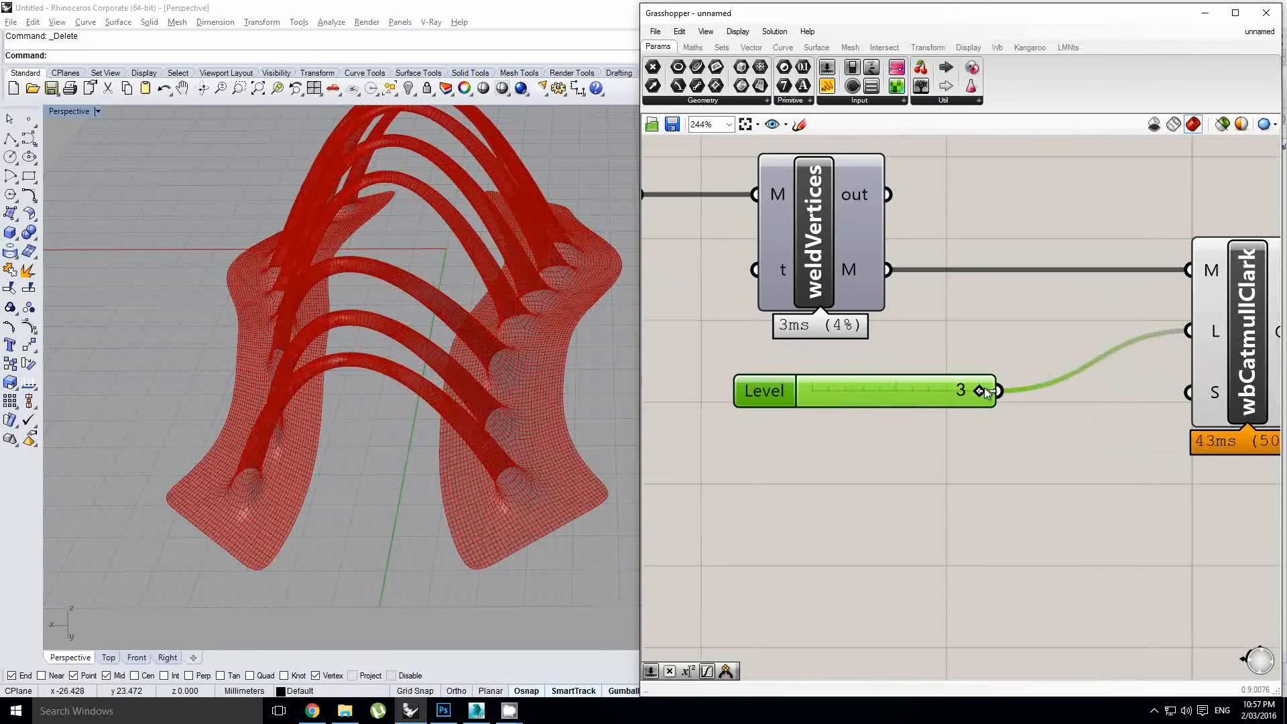
pyautogui.moveTo(919, 329); pyautogui.dragTo(947, 336, button='right')
pyautogui.click(949, 336)
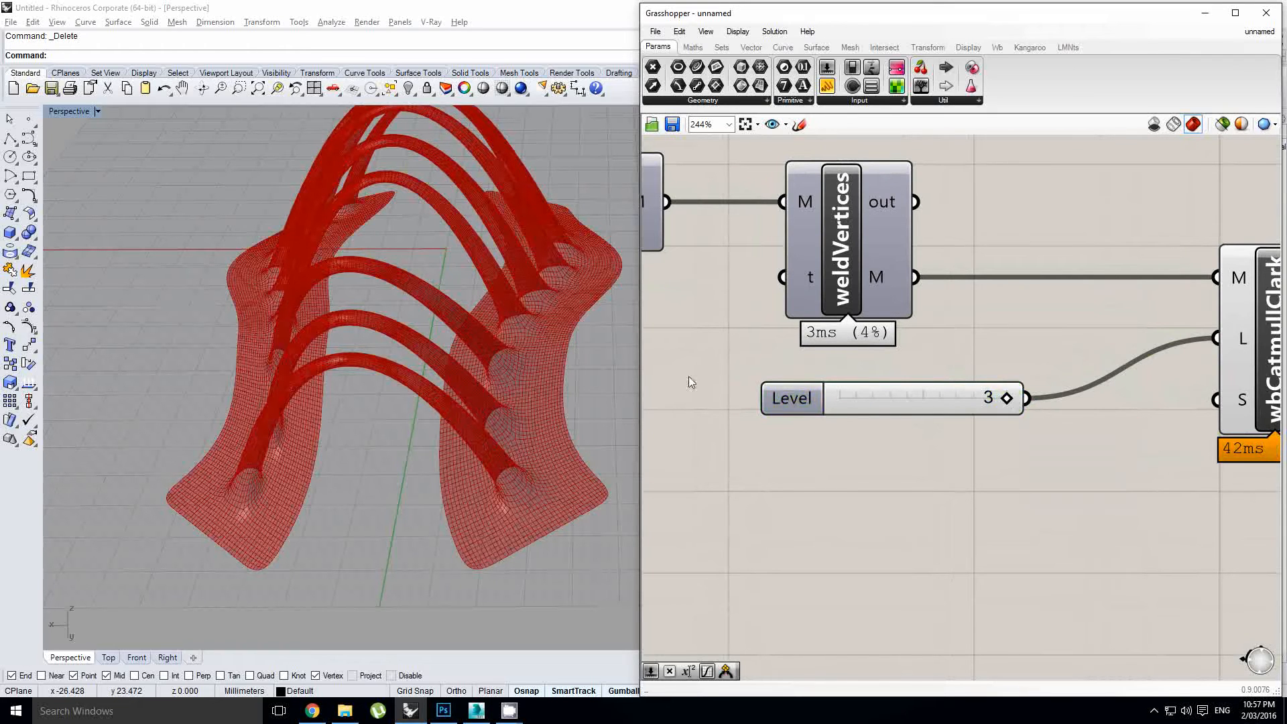
pyautogui.moveTo(690, 376); pyautogui.dragTo(429, 272, button='right')
pyautogui.scroll(-2, 430, 275)
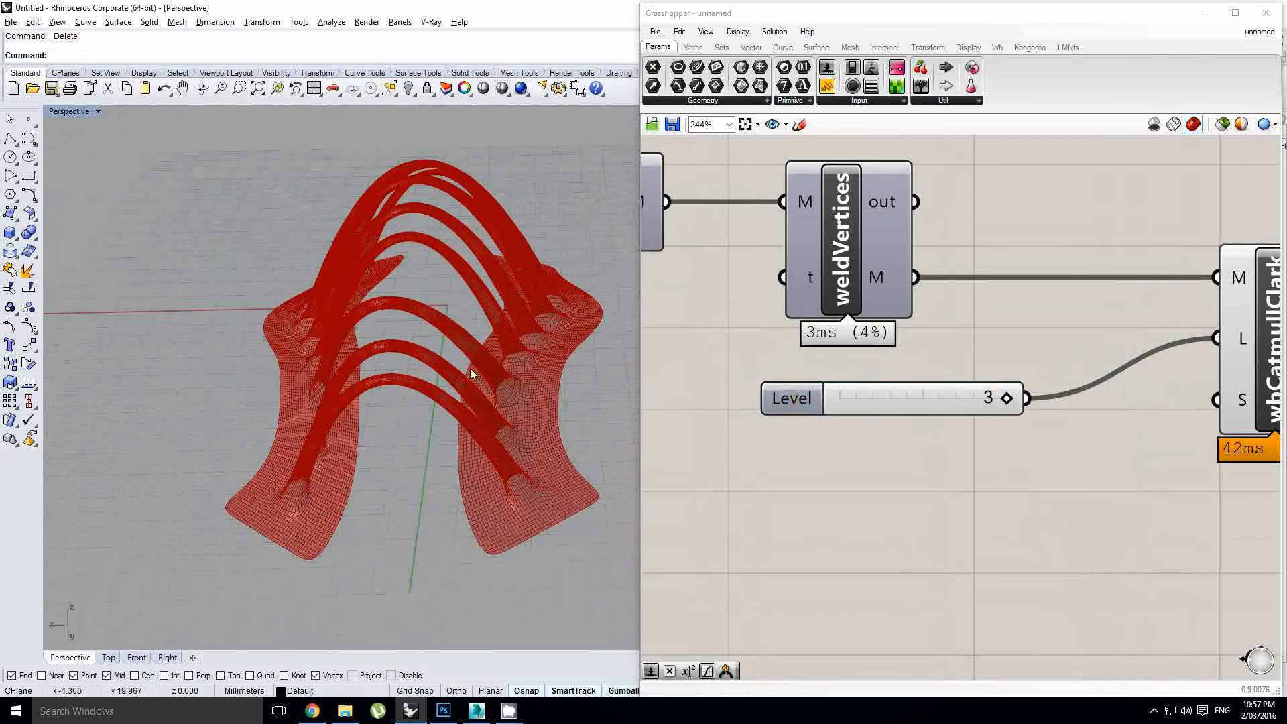
# Duplicate the Level slider directly below the original and set the copy's maximum to 5.
pyautogui.moveTo(909, 350); pyautogui.dragTo(902, 348, button='right')
pyautogui.keyDown('alt'); pyautogui.moveTo(887, 397); pyautogui.dragTo(890, 460); pyautogui.keyUp('alt')
pyautogui.moveTo(1057, 428); pyautogui.dragTo(996, 419, button='right')
pyautogui.click(997, 424)
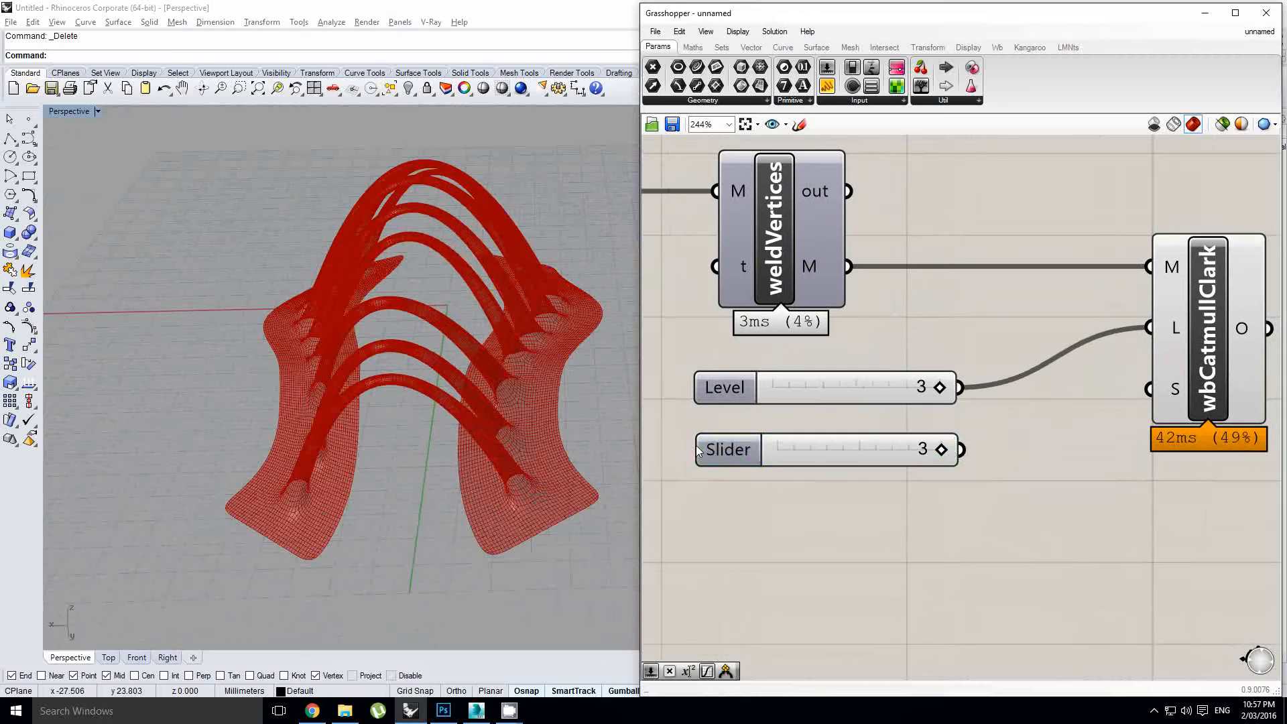
pyautogui.doubleClick(723, 449)
pyautogui.click(763, 486)
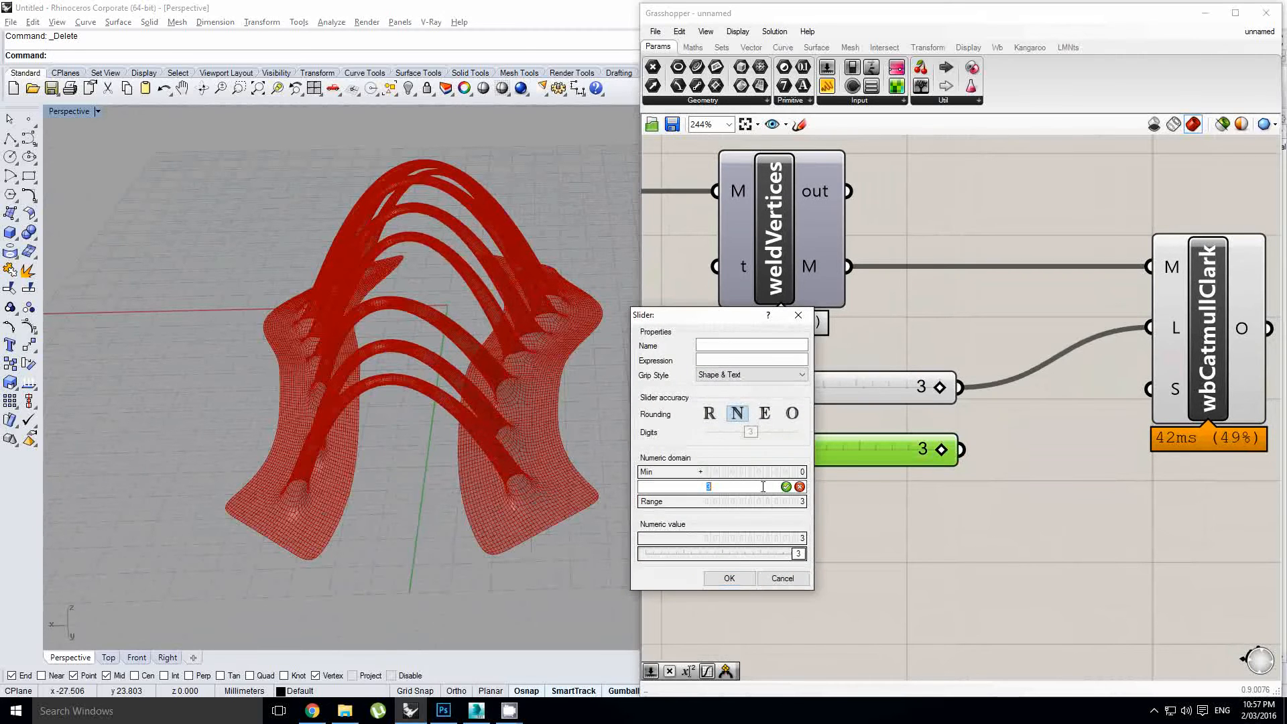
pyautogui.write('5')
pyautogui.click(727, 581)
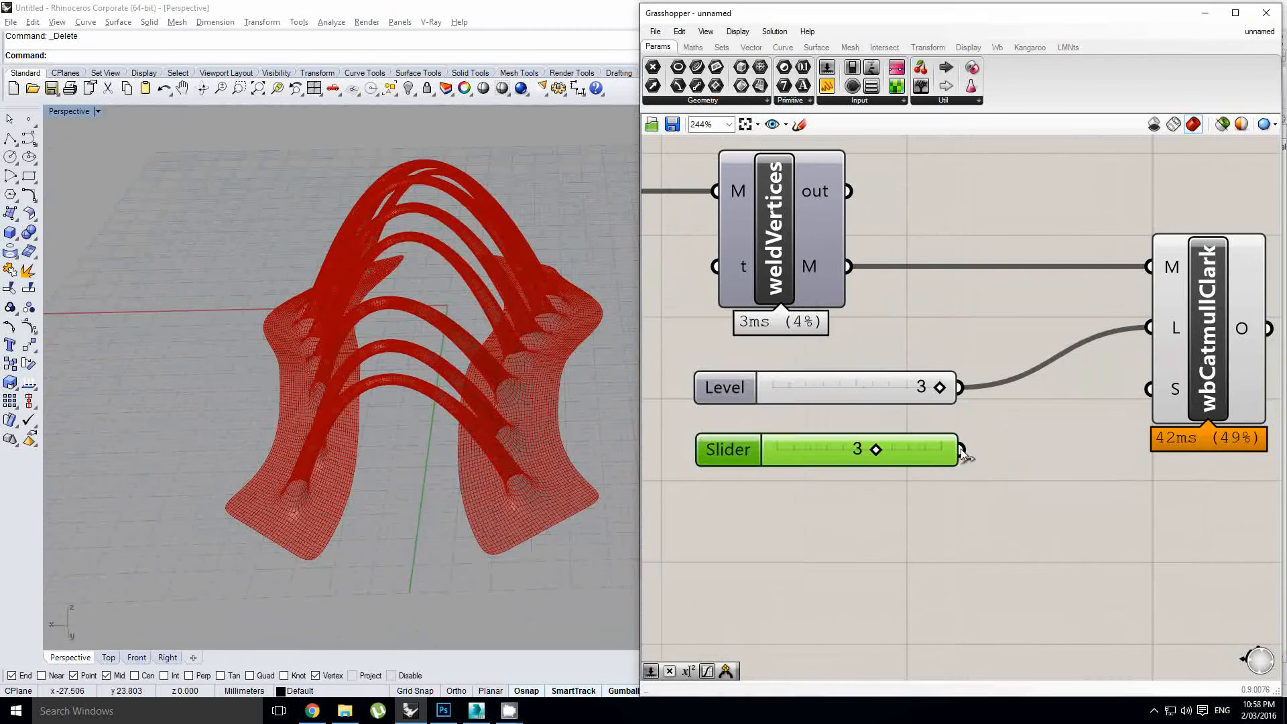
# Connect the duplicated slider to wbCatmullClark's level input in place of the original, set it to 4, and inspect the mesh.
pyautogui.moveTo(961, 449); pyautogui.dragTo(1150, 328)
pyautogui.moveTo(876, 450); pyautogui.dragTo(907, 450)
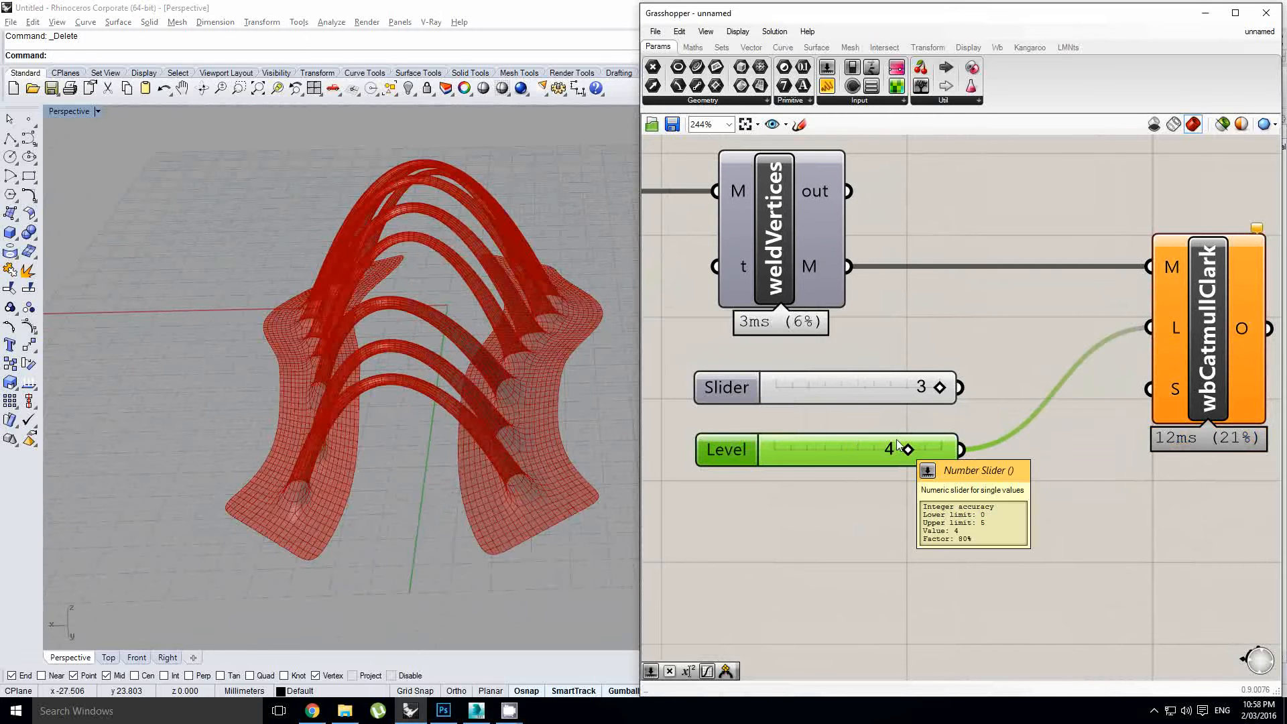
pyautogui.moveTo(460, 405); pyautogui.dragTo(471, 400, button='right')
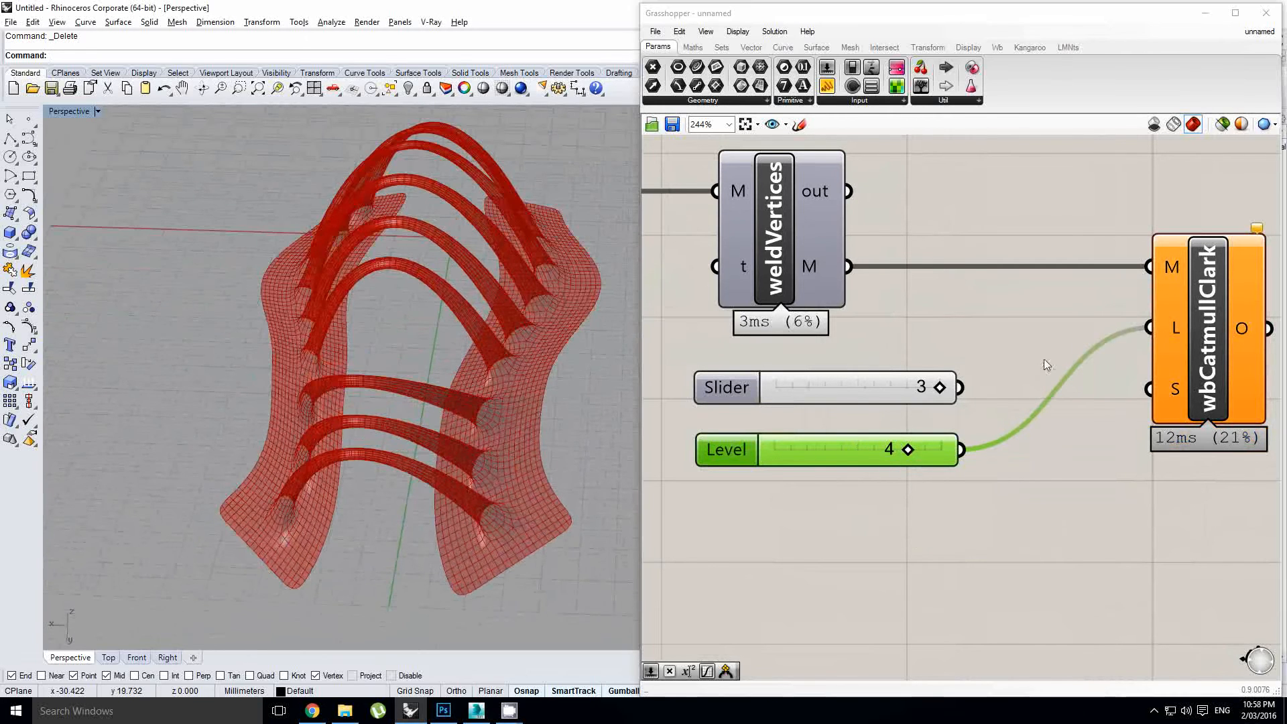
# Examine the mesh preview's density from several angles with the Level slider at 4, with wbCatmullClark selected and deselected.
pyautogui.moveTo(1061, 329); pyautogui.dragTo(989, 354, button='right')
pyautogui.click(989, 353)
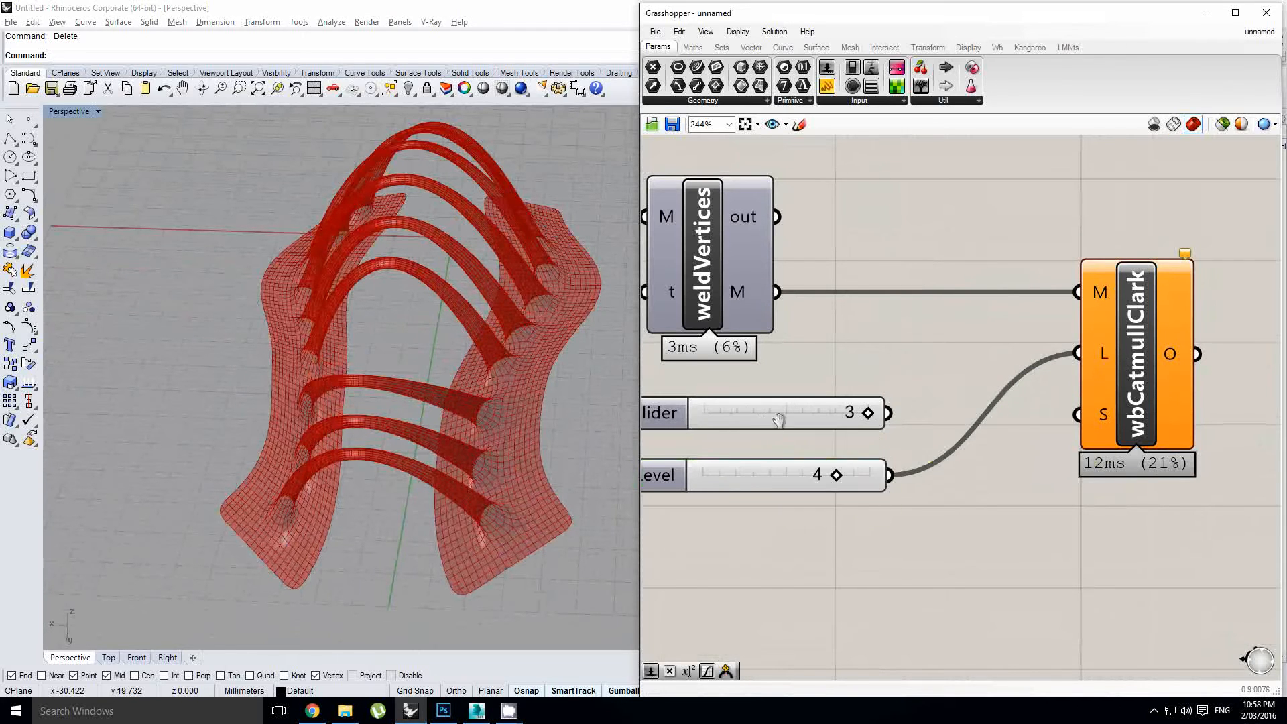
pyautogui.moveTo(773, 419); pyautogui.dragTo(796, 421, button='right')
pyautogui.click(809, 391)
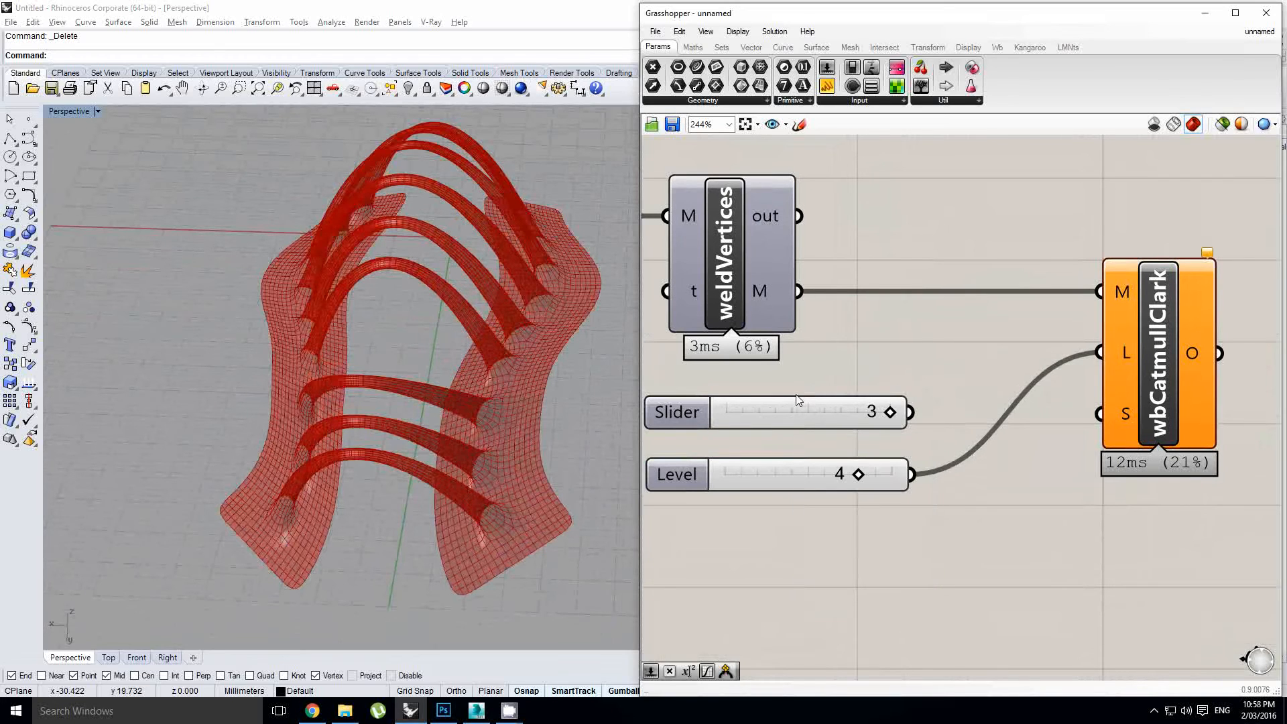
pyautogui.moveTo(434, 398); pyautogui.dragTo(439, 381, button='right')
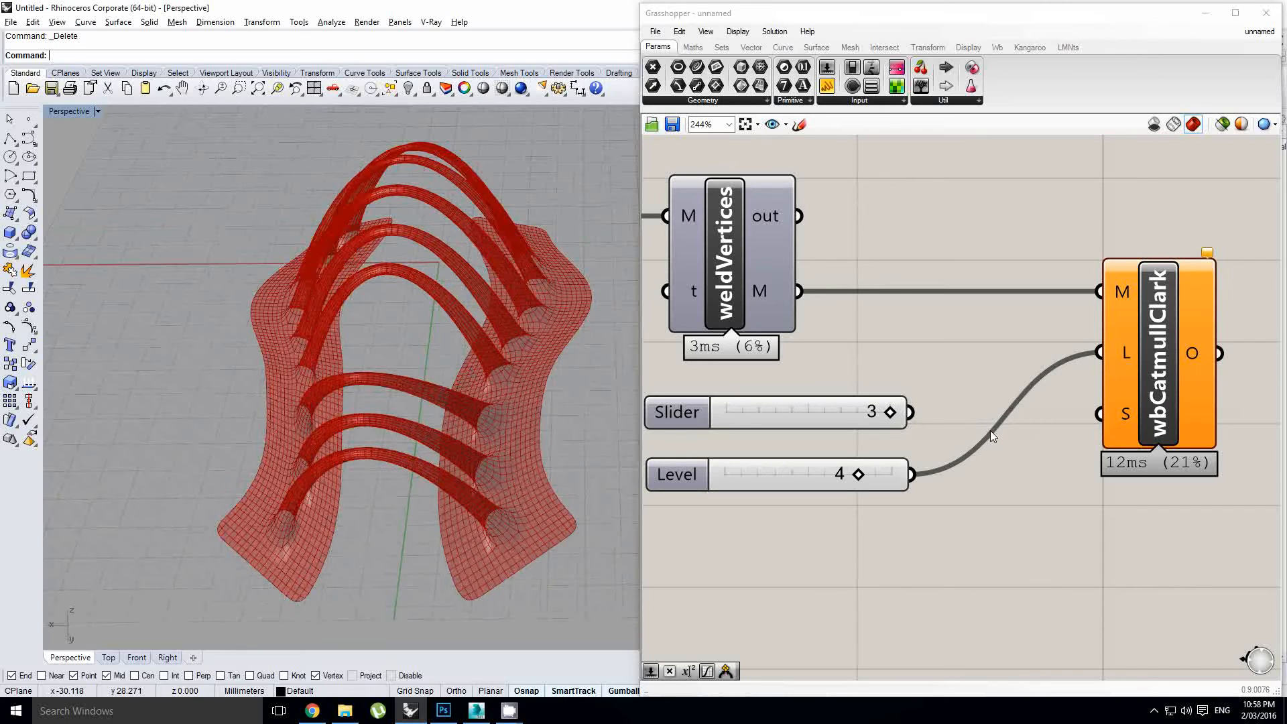
pyautogui.moveTo(960, 454); pyautogui.dragTo(973, 451, button='right')
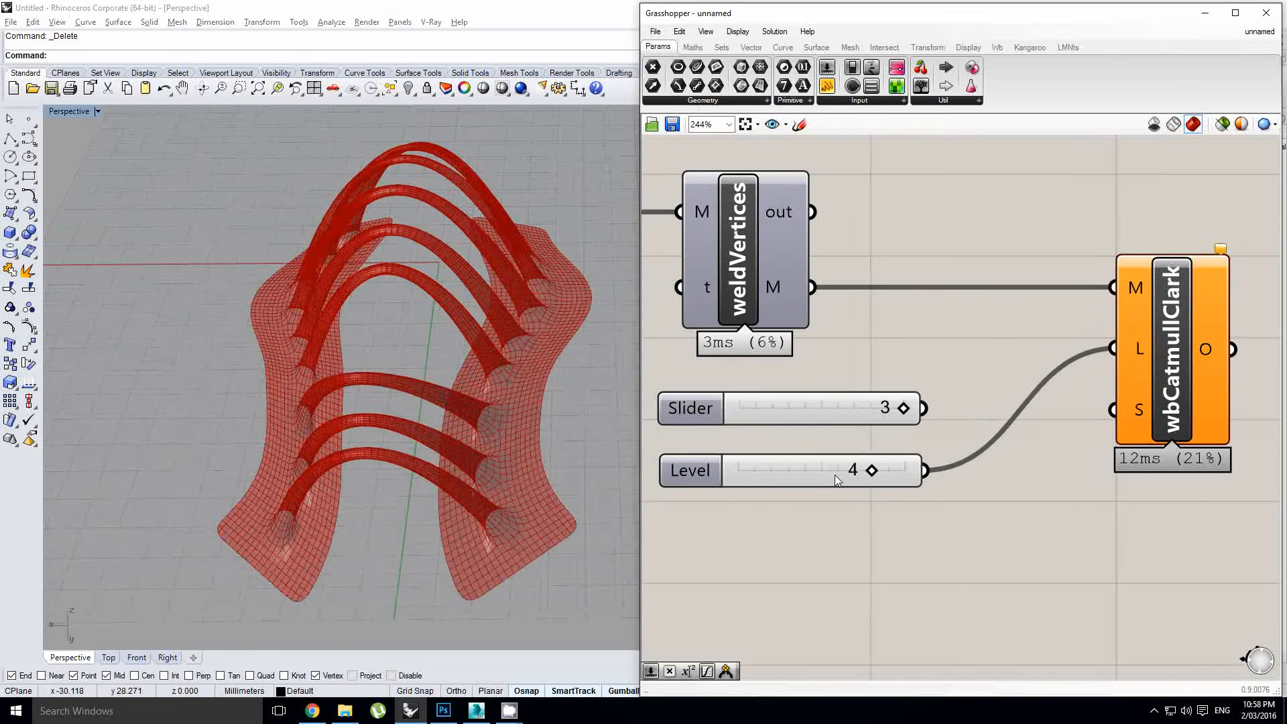
pyautogui.moveTo(417, 376); pyautogui.dragTo(526, 377, button='right')
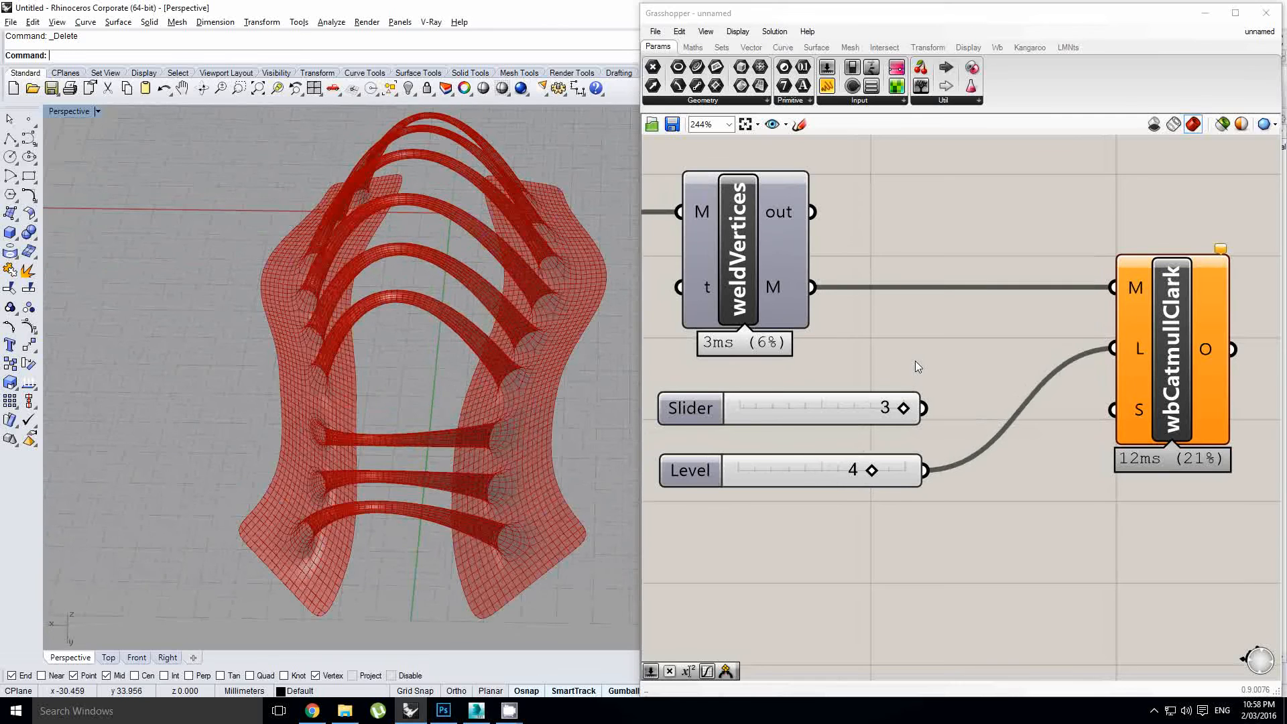
pyautogui.click(1134, 385)
pyautogui.moveTo(470, 443); pyautogui.dragTo(493, 399, button='right')
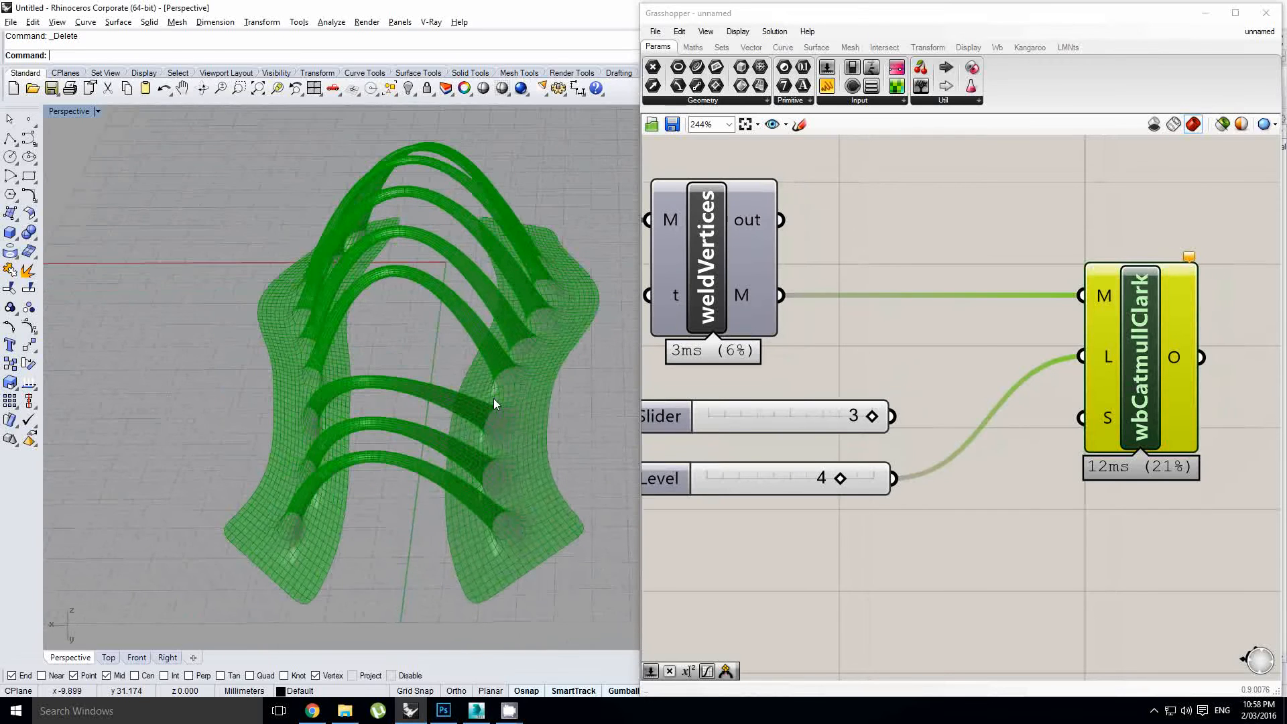
pyautogui.scroll(3, 521, 370)
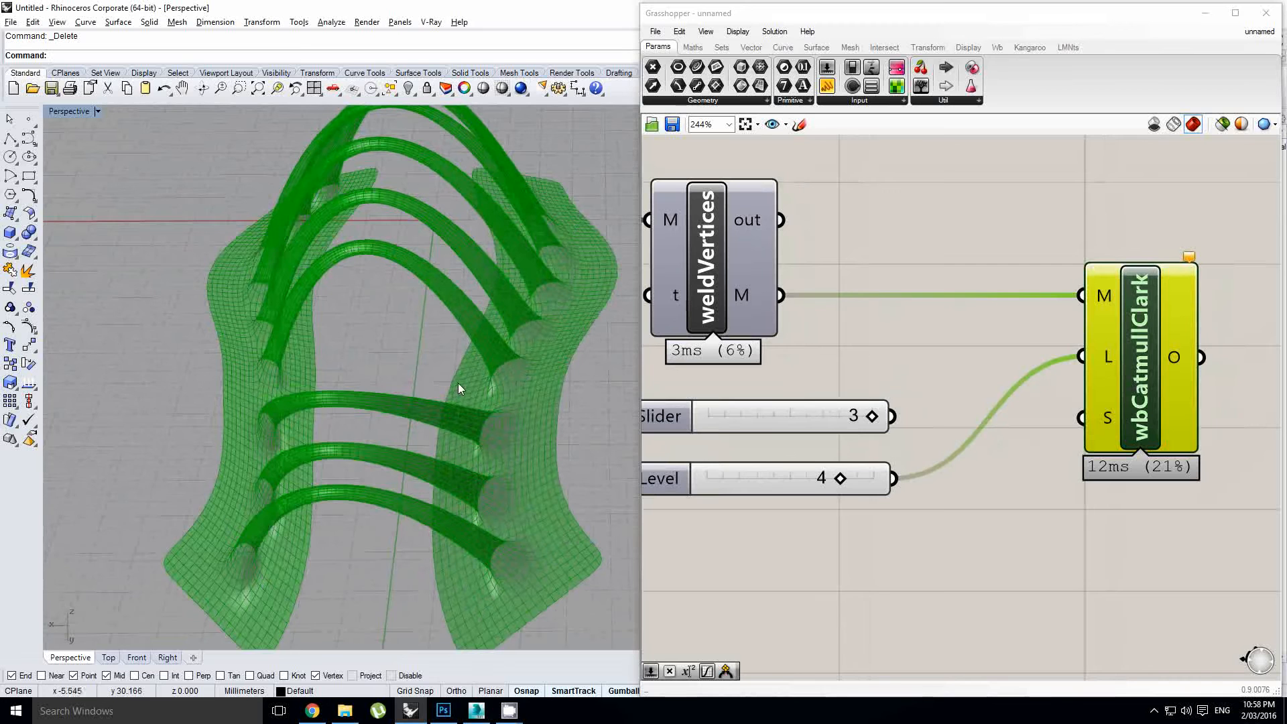
pyautogui.moveTo(437, 374); pyautogui.dragTo(523, 343, button='right')
pyautogui.scroll(-3, 463, 366)
pyautogui.scroll(2, 473, 359)
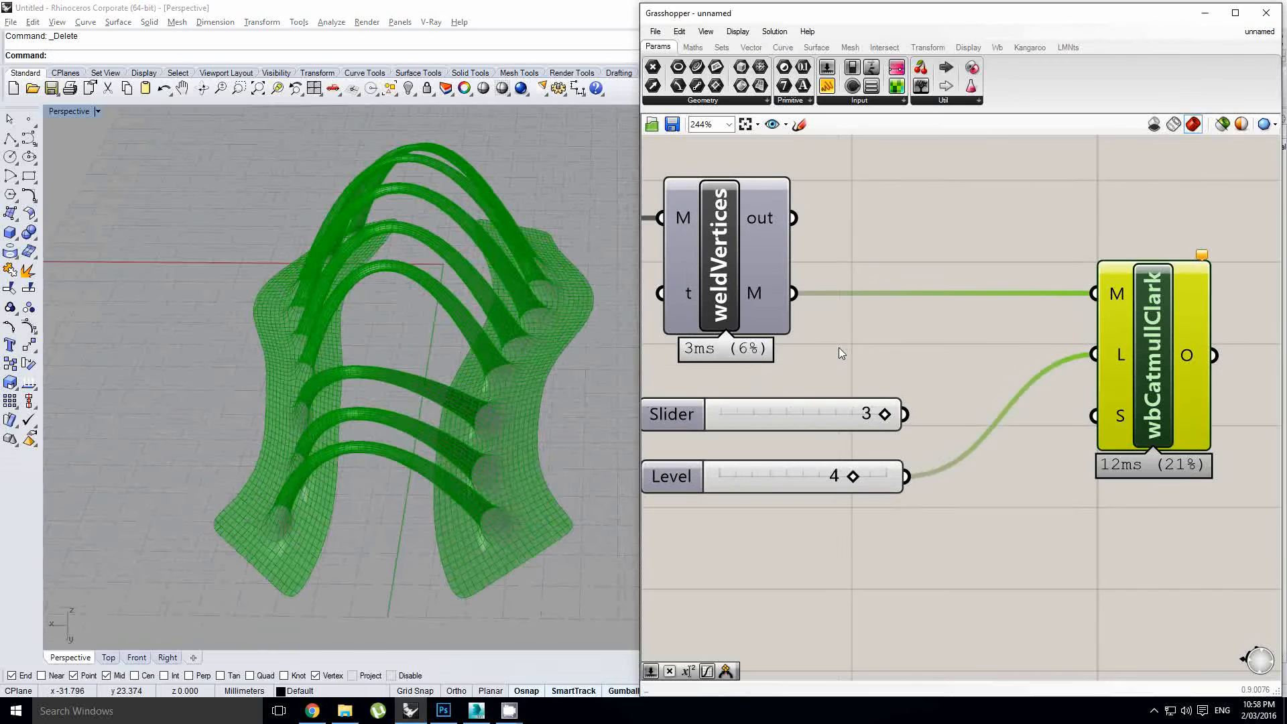
pyautogui.moveTo(838, 347); pyautogui.dragTo(860, 345, button='right')
pyautogui.moveTo(538, 365); pyautogui.dragTo(458, 354, button='right')
pyautogui.scroll(-3, 476, 381)
pyautogui.scroll(3, 496, 369)
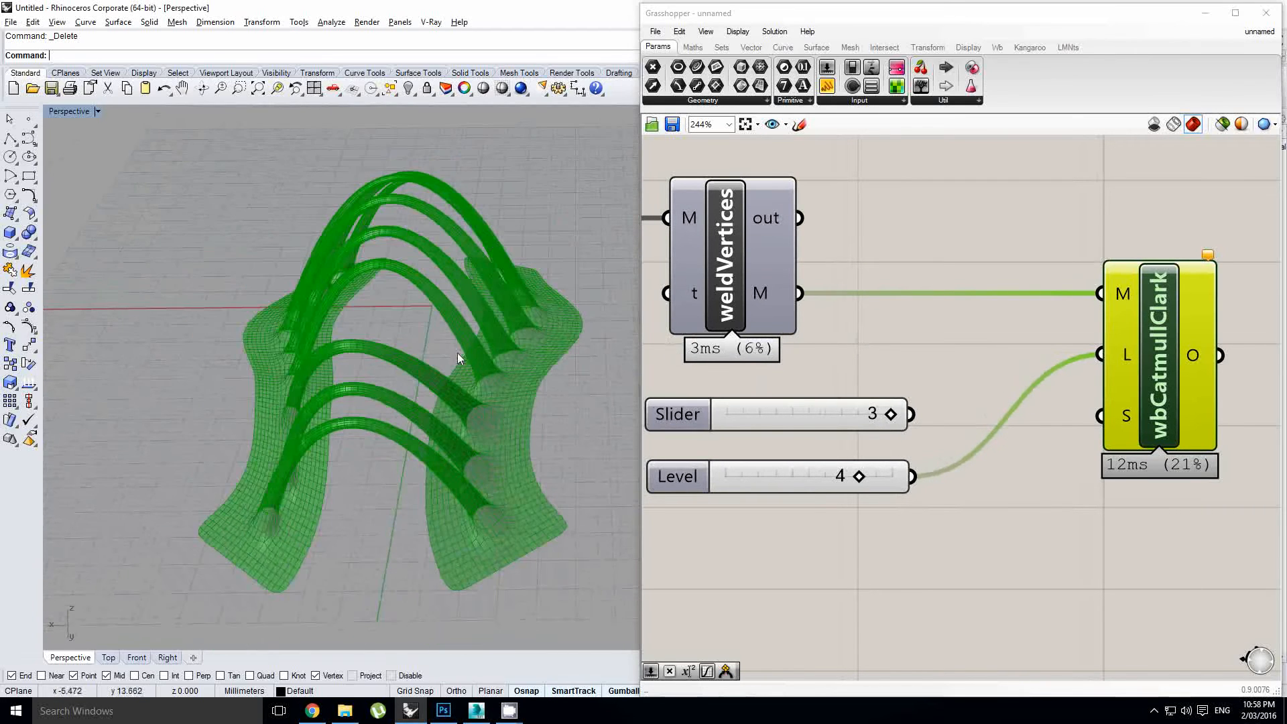
pyautogui.moveTo(925, 359); pyautogui.dragTo(902, 363, button='right')
pyautogui.click(858, 481)
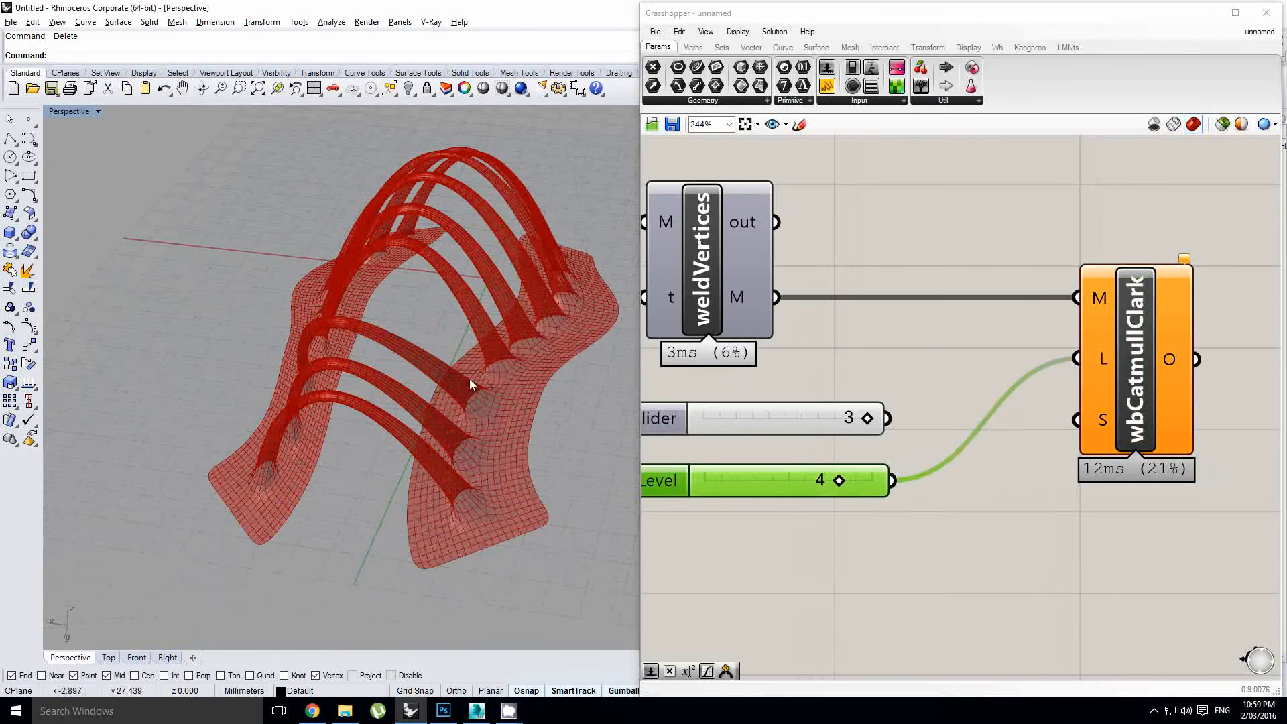
pyautogui.moveTo(857, 354); pyautogui.dragTo(876, 356, button='right')
pyautogui.moveTo(470, 356); pyautogui.dragTo(502, 371, button='right')
pyautogui.moveTo(563, 427); pyautogui.dragTo(525, 417, button='right')
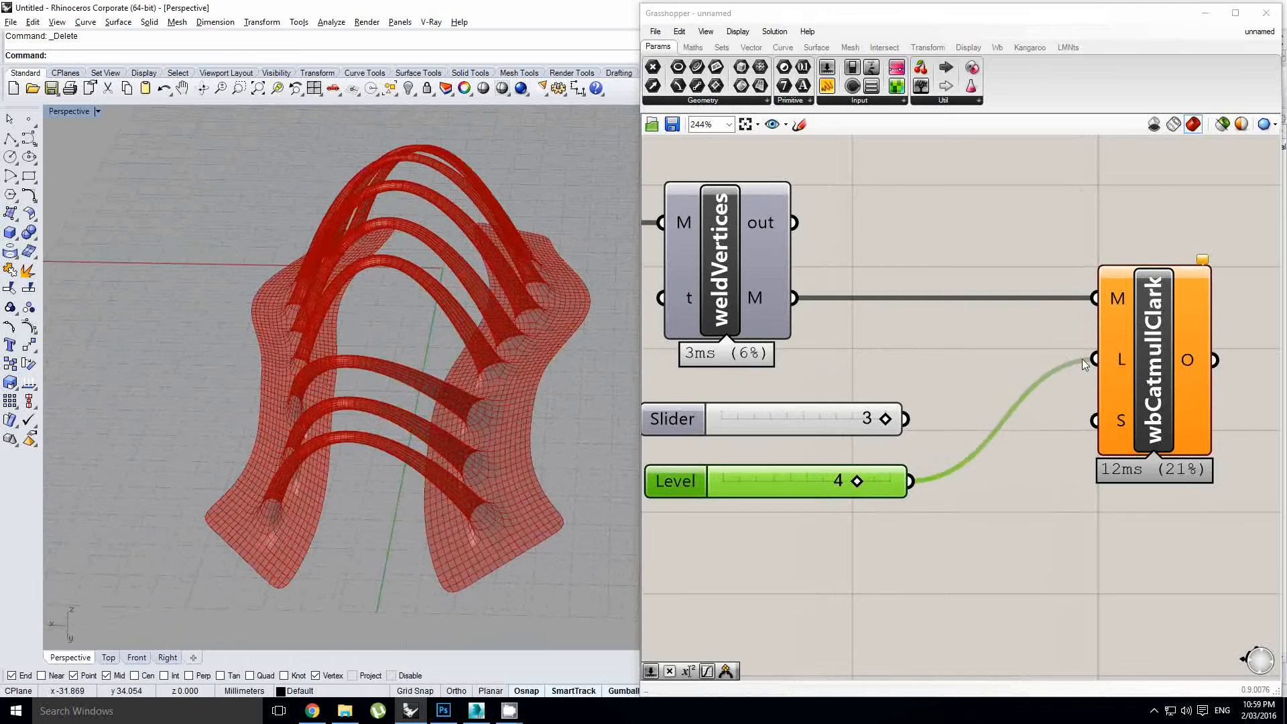
# Decline automatic level lowering in wbCatmullClark's dynamic preview setting and inspect the dense mesh where the arches meet the surface.
pyautogui.click(1145, 362)
pyautogui.rightClick(1164, 367)
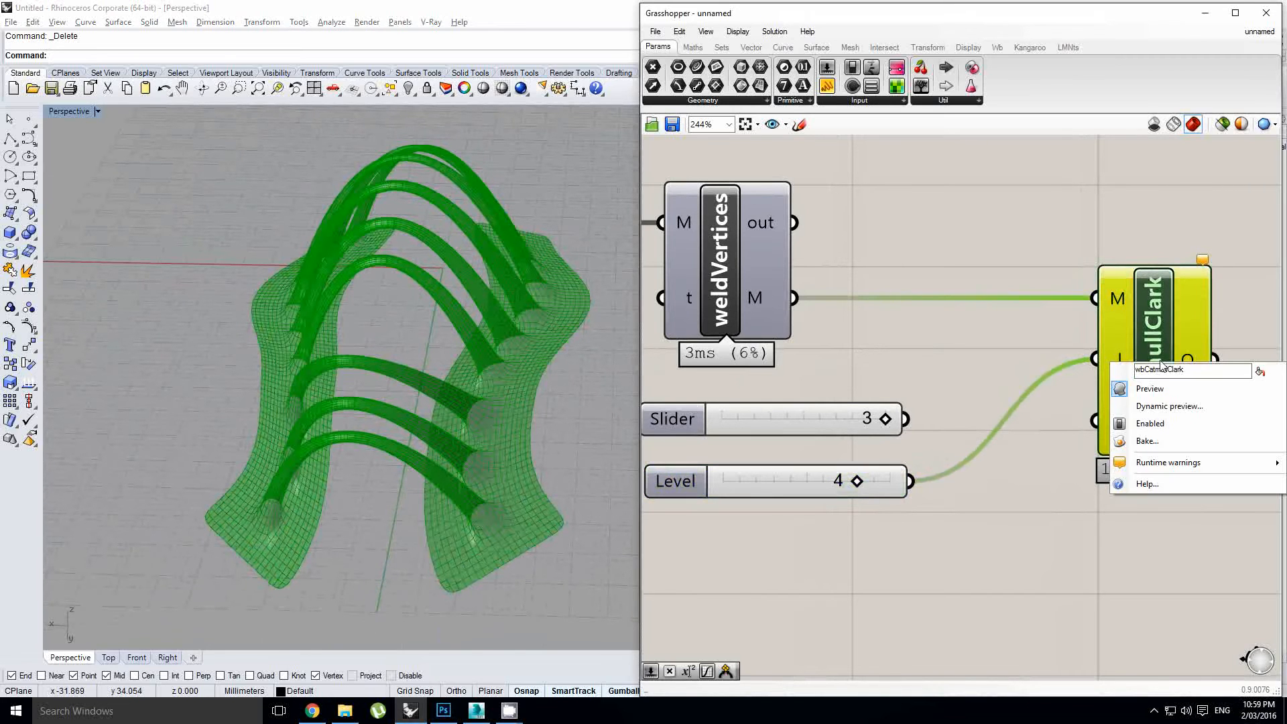
pyautogui.click(1168, 407)
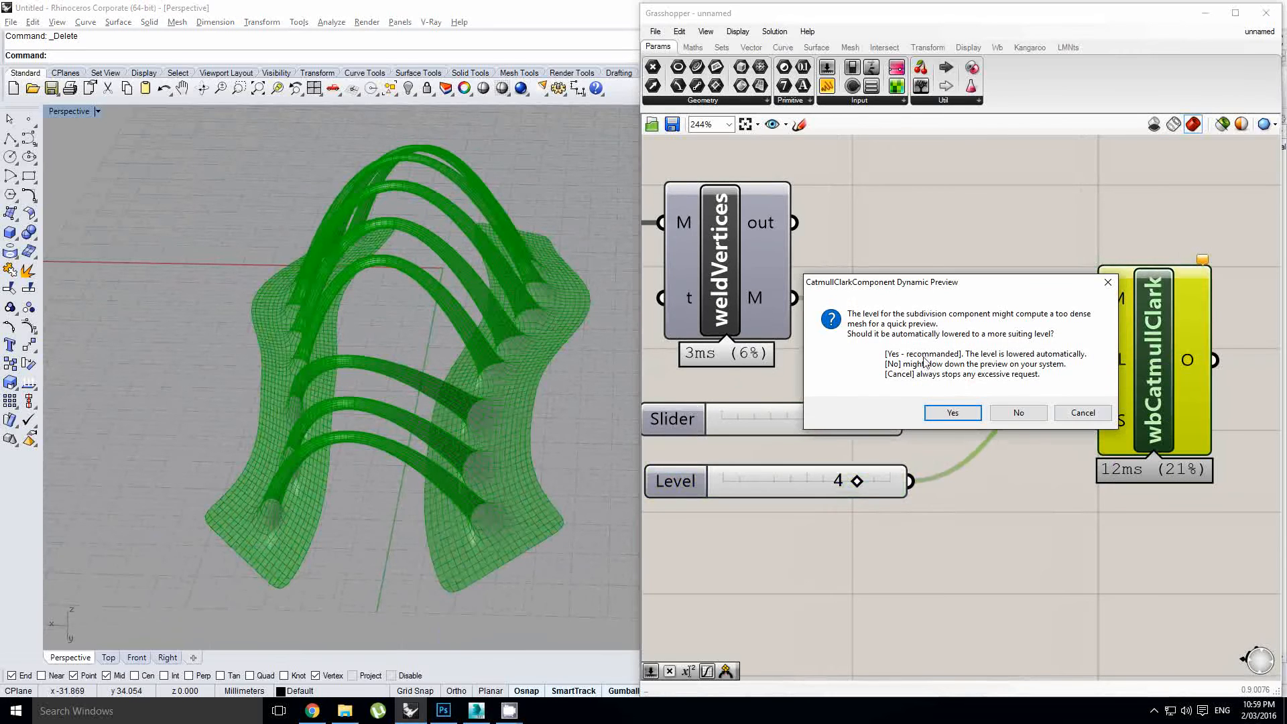
pyautogui.click(1020, 413)
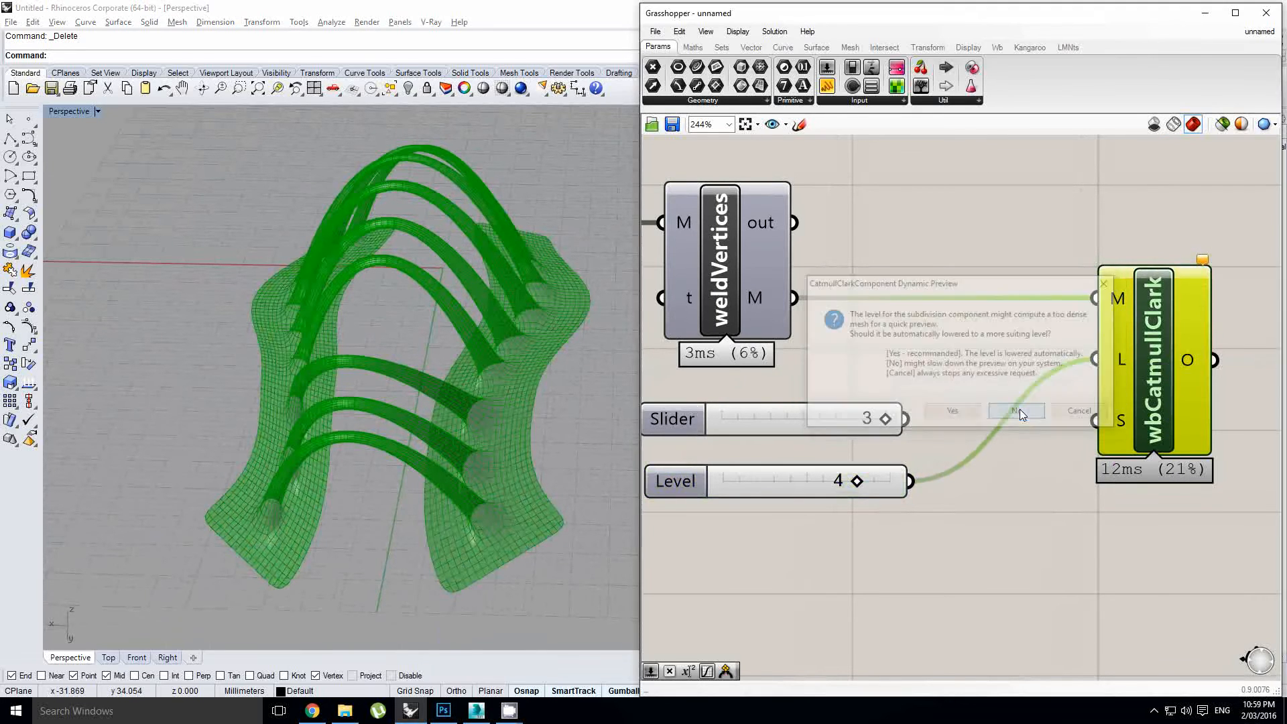
pyautogui.scroll(5, 517, 444)
pyautogui.scroll(-6, 496, 425)
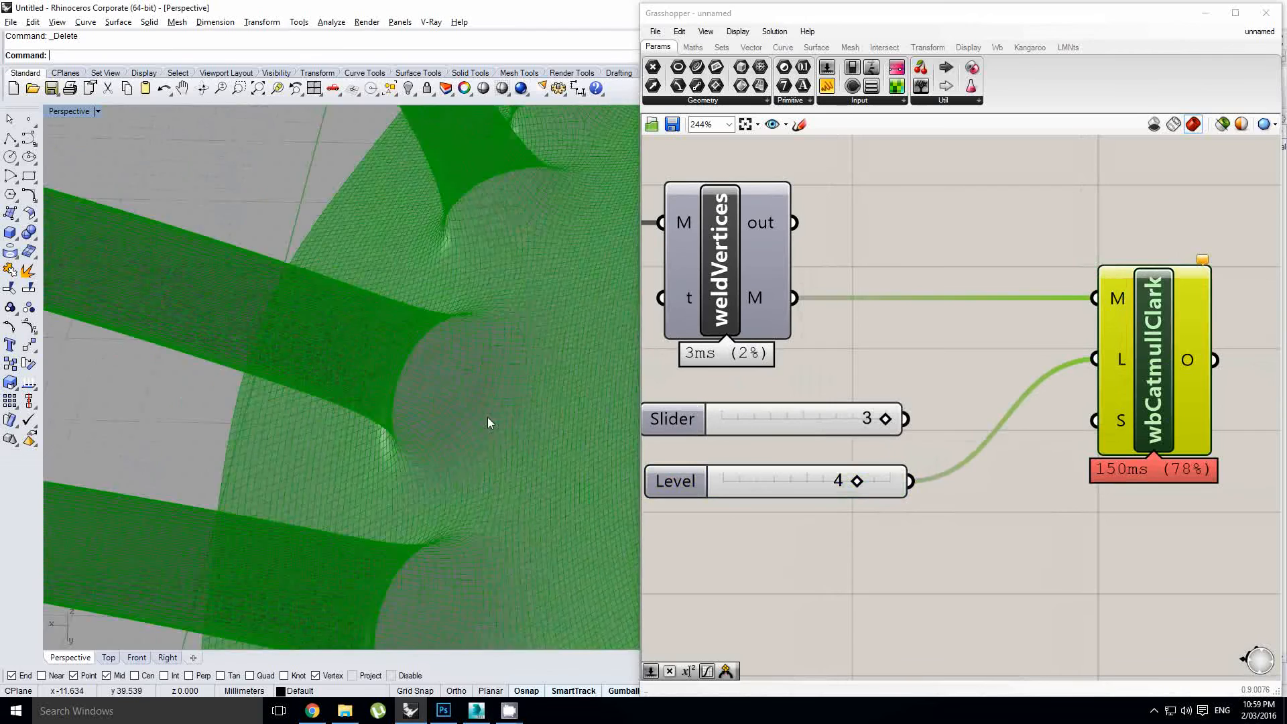
pyautogui.scroll(4, 476, 417)
pyautogui.moveTo(472, 389); pyautogui.dragTo(511, 382, button='right')
pyautogui.scroll(-6, 493, 401)
# Set the subdivision level to 5 and inspect the mesh both as a whole and close up.
pyautogui.moveTo(857, 484); pyautogui.dragTo(921, 487)
pyautogui.moveTo(469, 361); pyautogui.dragTo(483, 396, button='right')
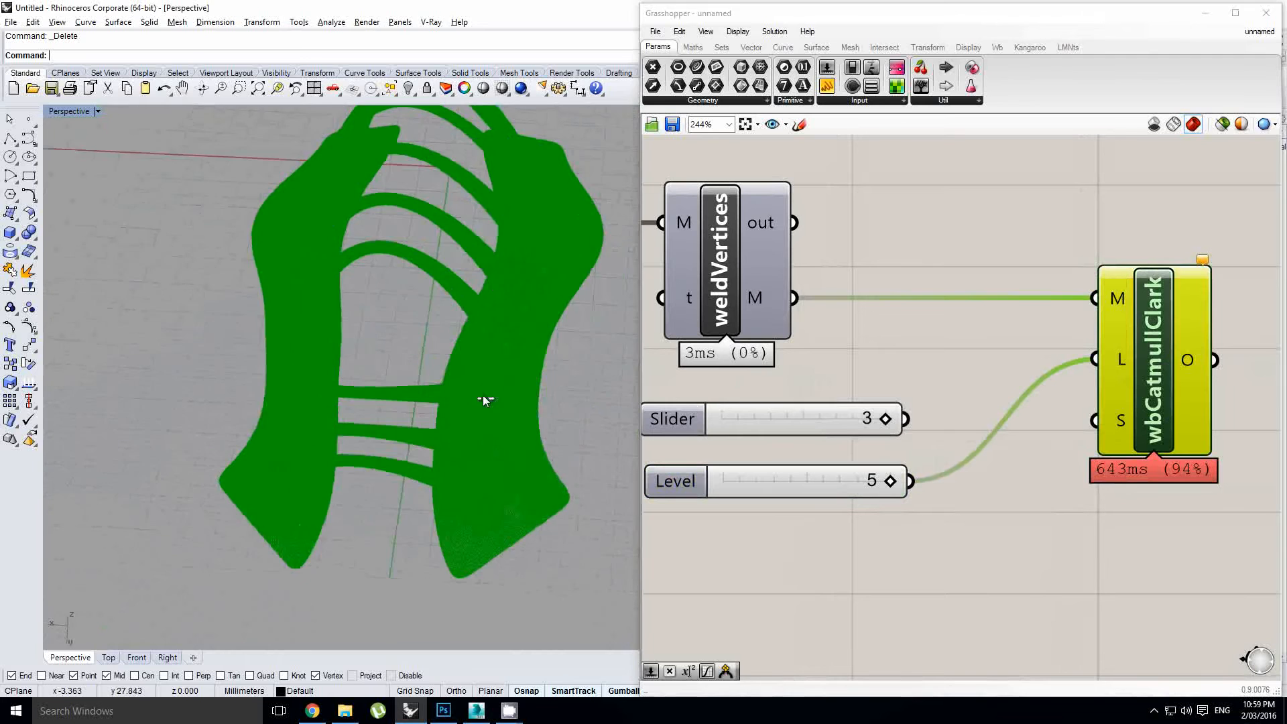
pyautogui.scroll(5, 500, 379)
pyautogui.scroll(-6, 511, 356)
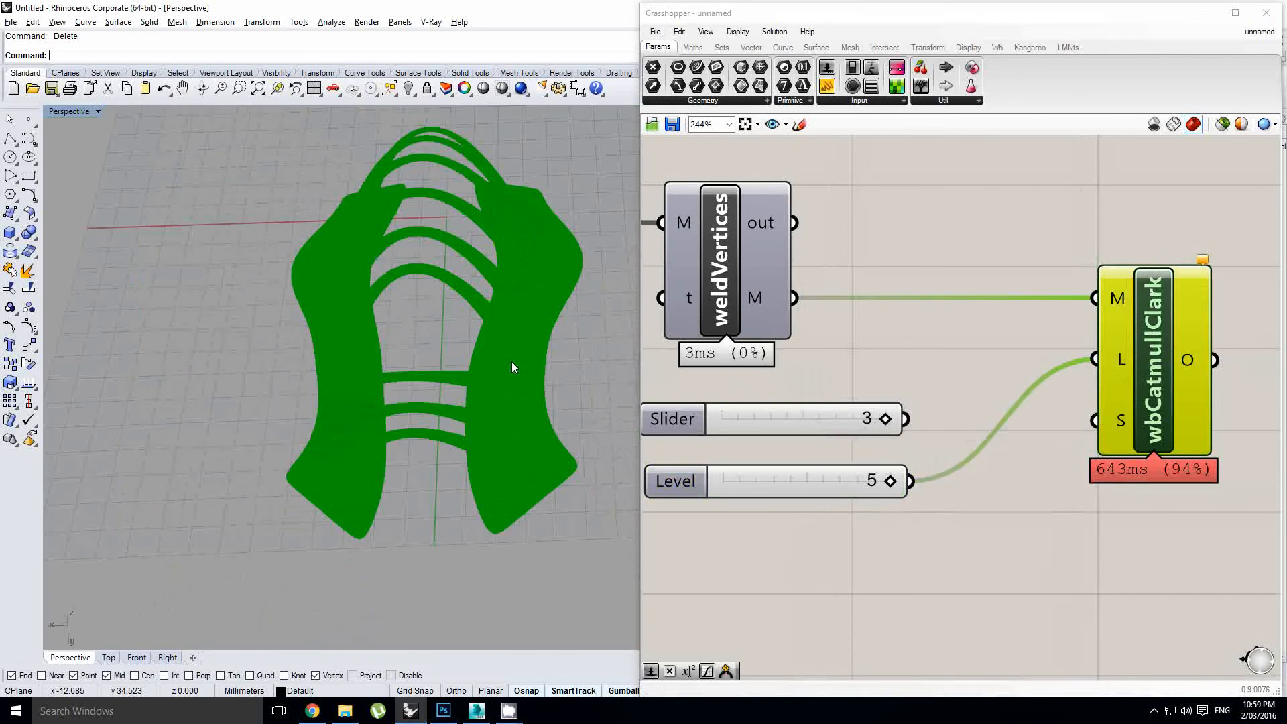
pyautogui.scroll(4, 413, 343)
pyautogui.scroll(-3, 442, 288)
pyautogui.scroll(6, 450, 268)
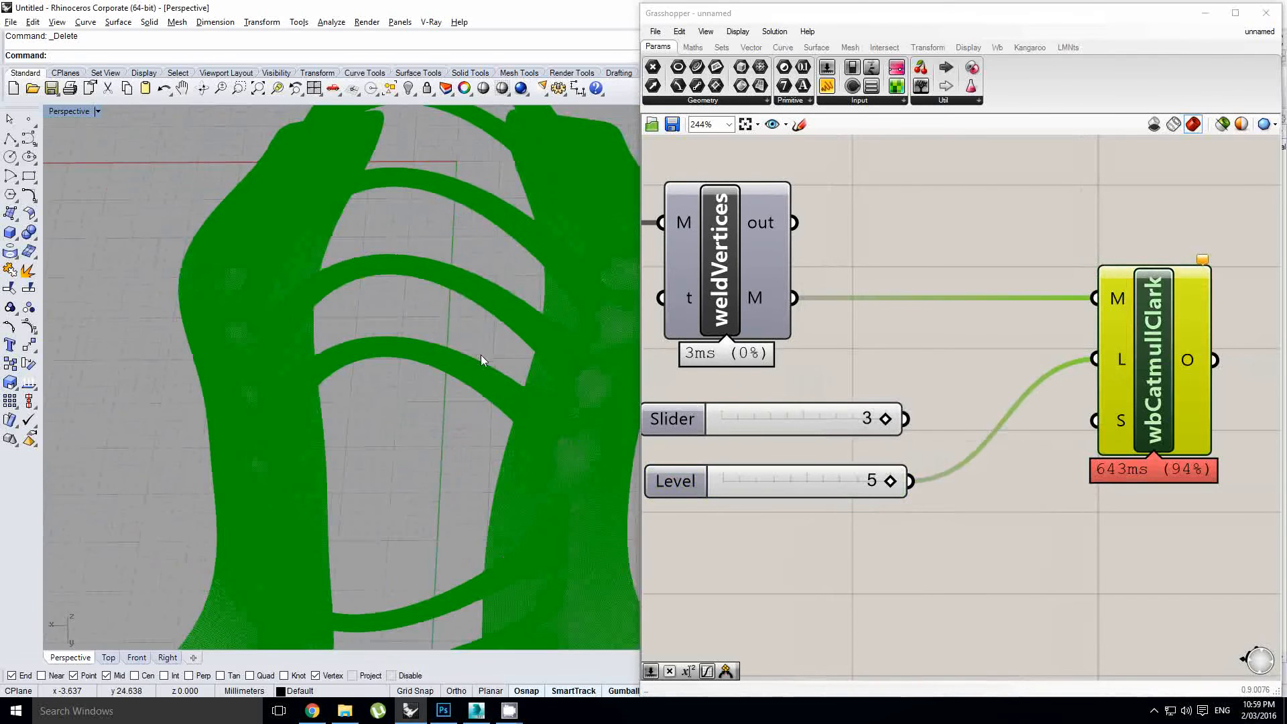
pyautogui.moveTo(481, 355); pyautogui.dragTo(489, 332, button='right')
# Bake the wbCatmullClark mesh and move the baked mesh about 64 mm along the X axis, clear of the preview.
pyautogui.moveTo(1047, 394); pyautogui.dragTo(985, 393, button='right')
pyautogui.middleClick(1092, 371)
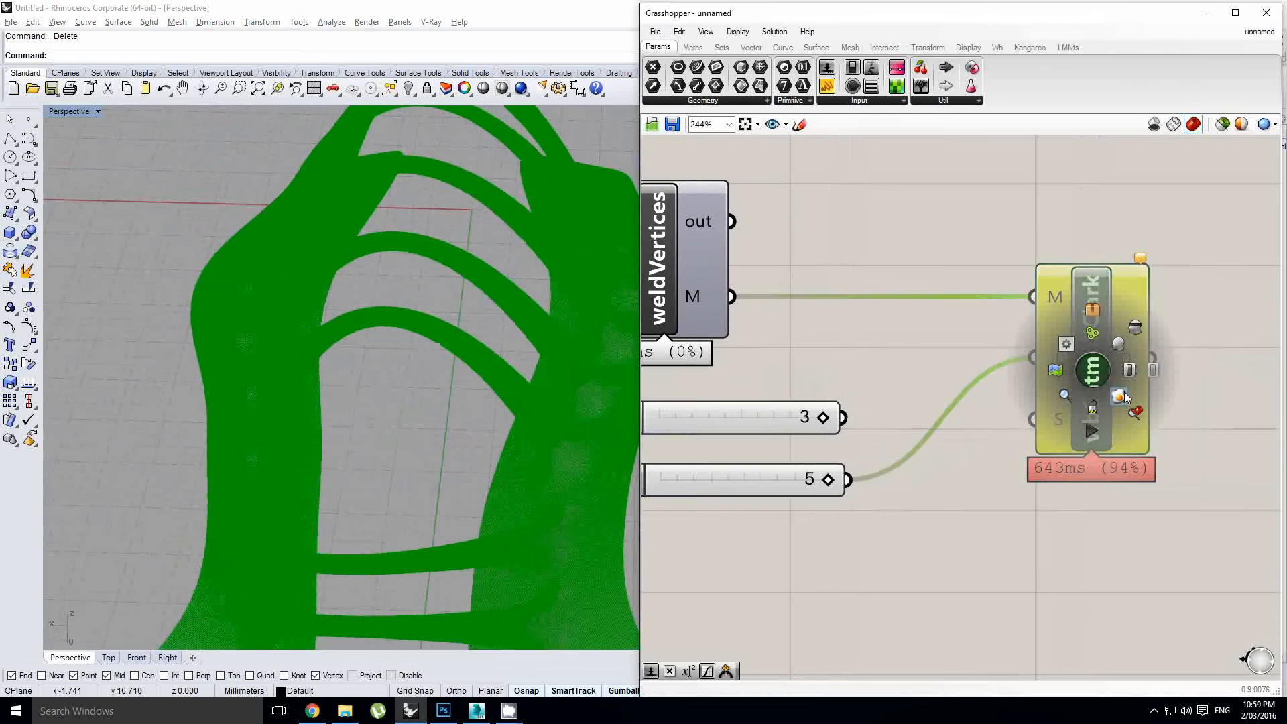
pyautogui.scroll(-5, 349, 362)
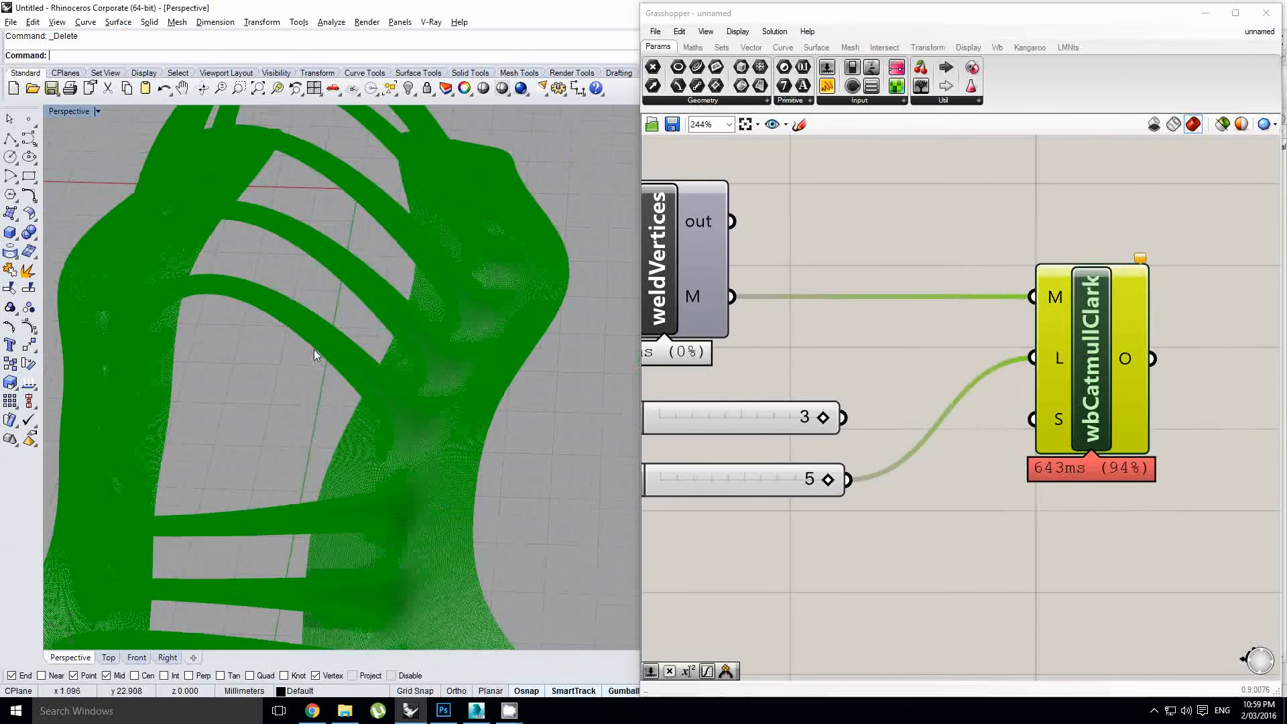
pyautogui.click(367, 381)
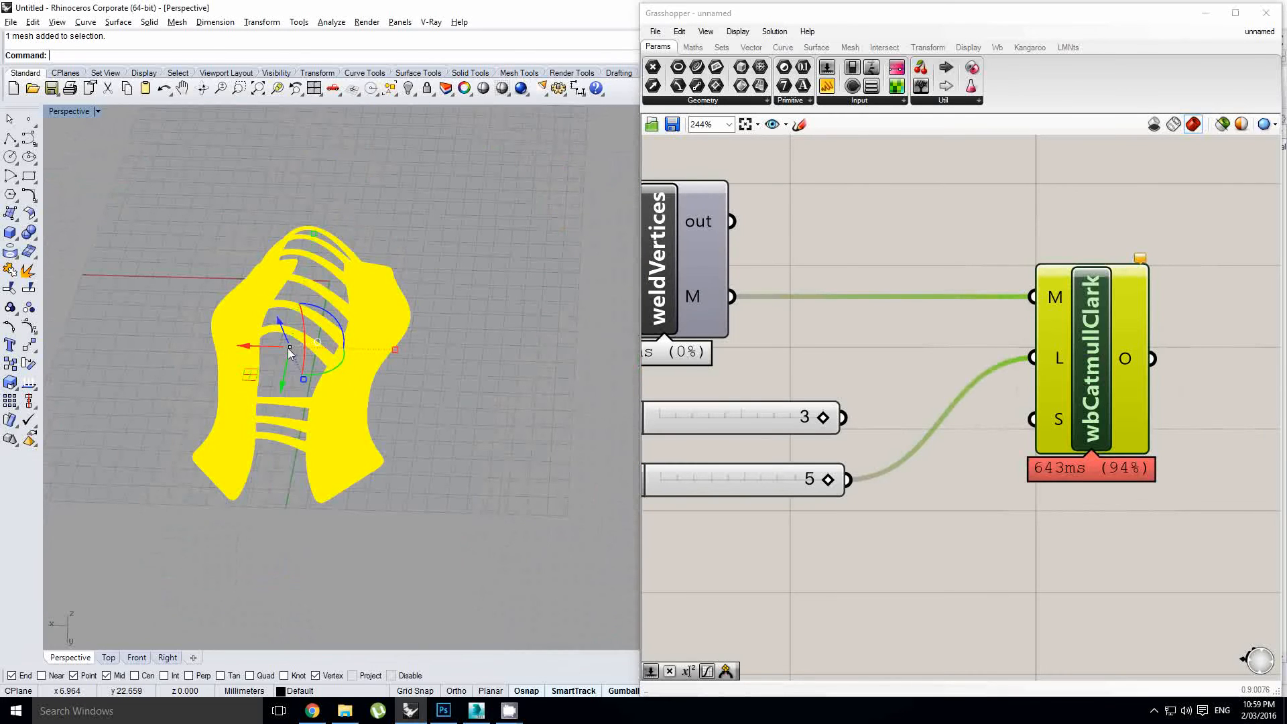
pyautogui.moveTo(322, 372); pyautogui.dragTo(526, 370)
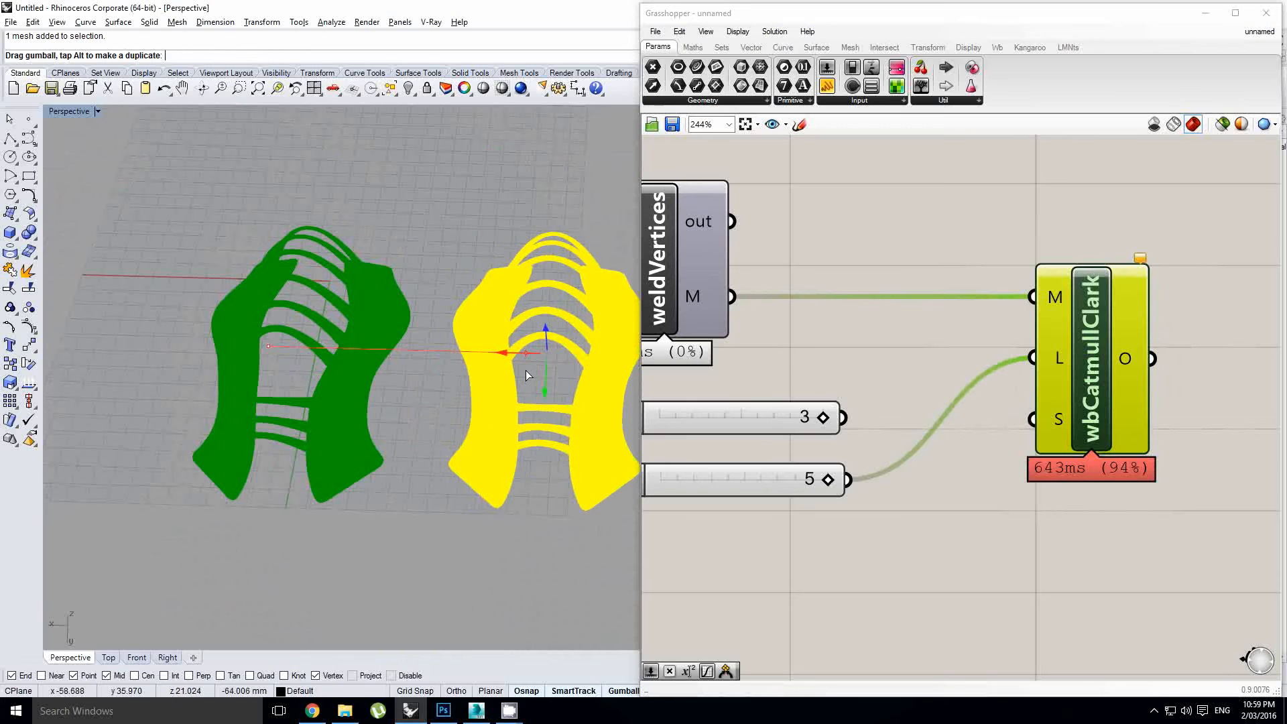
pyautogui.click(412, 389)
pyautogui.scroll(4, 413, 387)
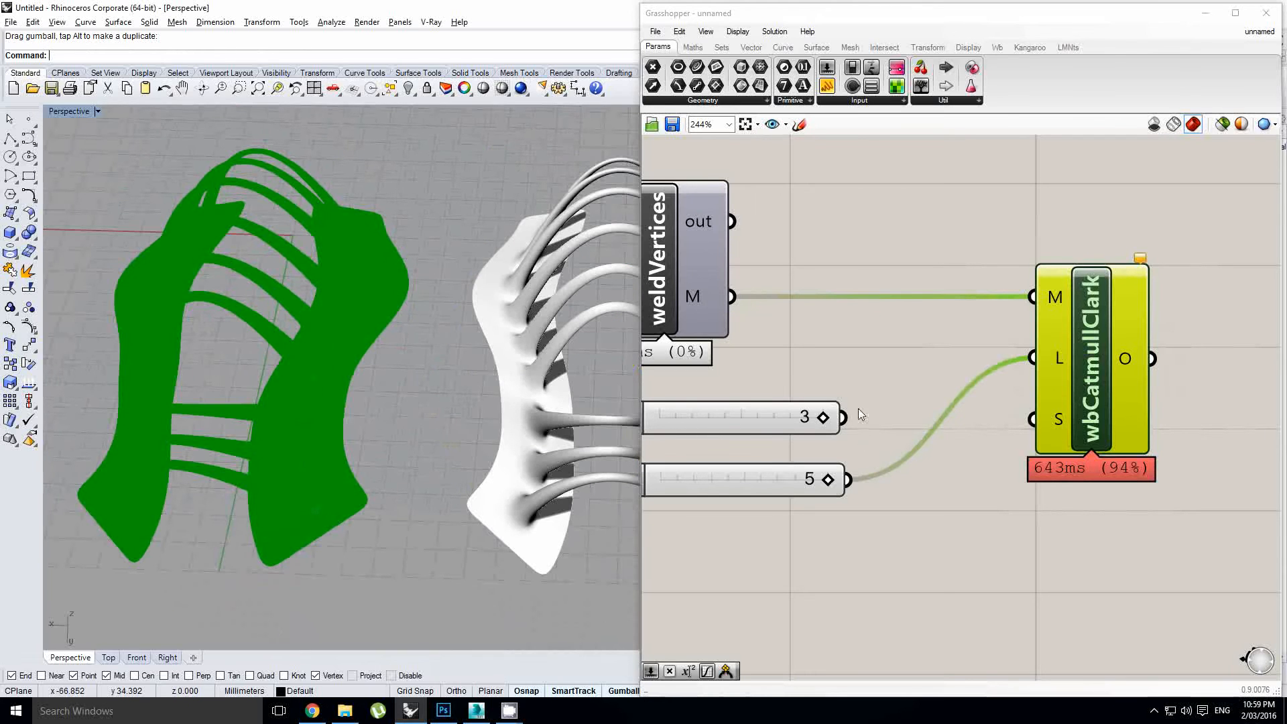
# Connect the Level slider set to 3 to wbCatmullClark's L input, then bake its mesh with the component's preview turned off.
pyautogui.moveTo(842, 417); pyautogui.dragTo(1109, 362)
pyautogui.press('space')
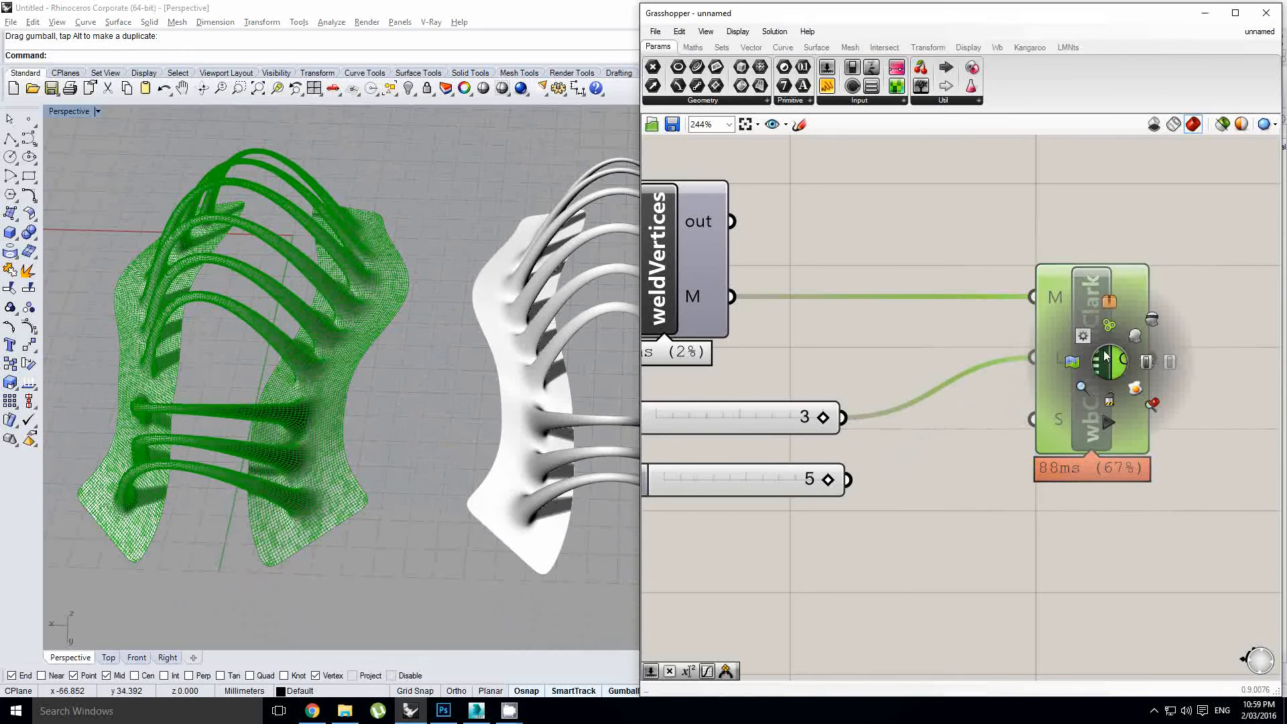
pyautogui.middleClick(1079, 273)
pyautogui.click(1124, 229)
# Compare the two baked meshes, delete both, and turn wbCatmullClark's preview back on.
pyautogui.moveTo(401, 366); pyautogui.dragTo(373, 397, button='right')
pyautogui.scroll(-3, 397, 327)
pyautogui.scroll(-3, 365, 374)
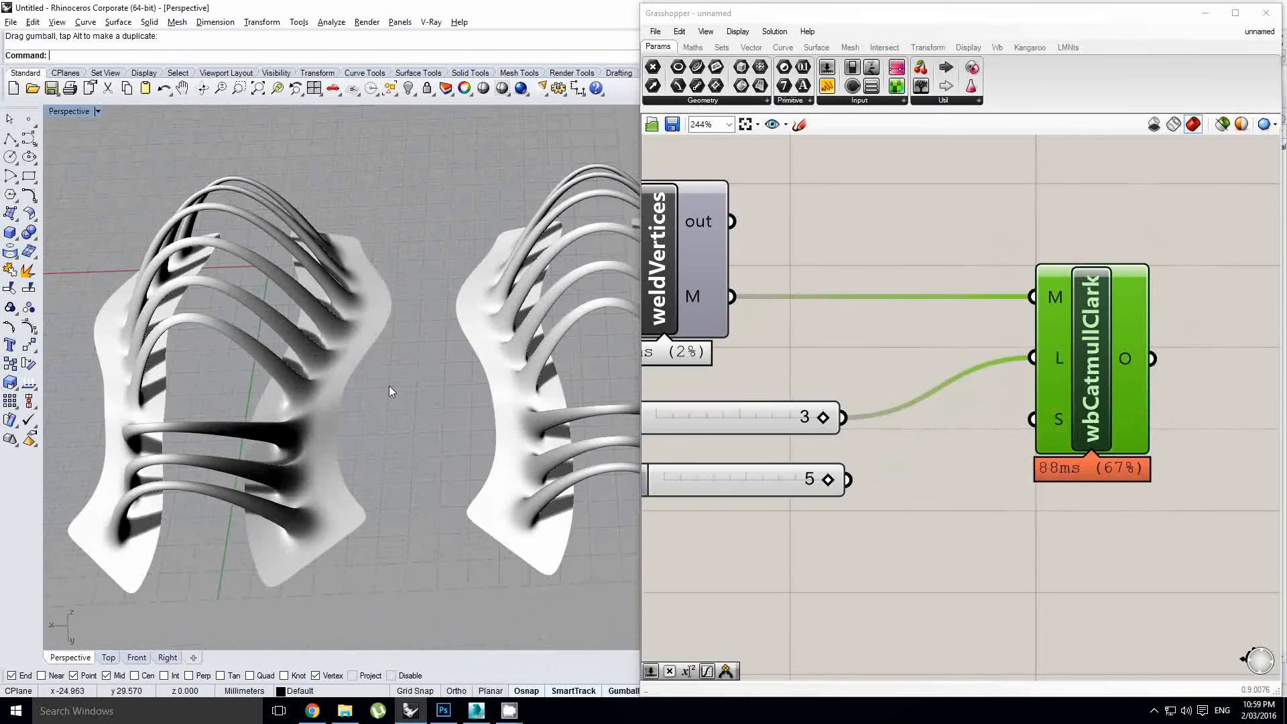
pyautogui.moveTo(389, 384); pyautogui.dragTo(444, 392, button='right')
pyautogui.click(447, 393)
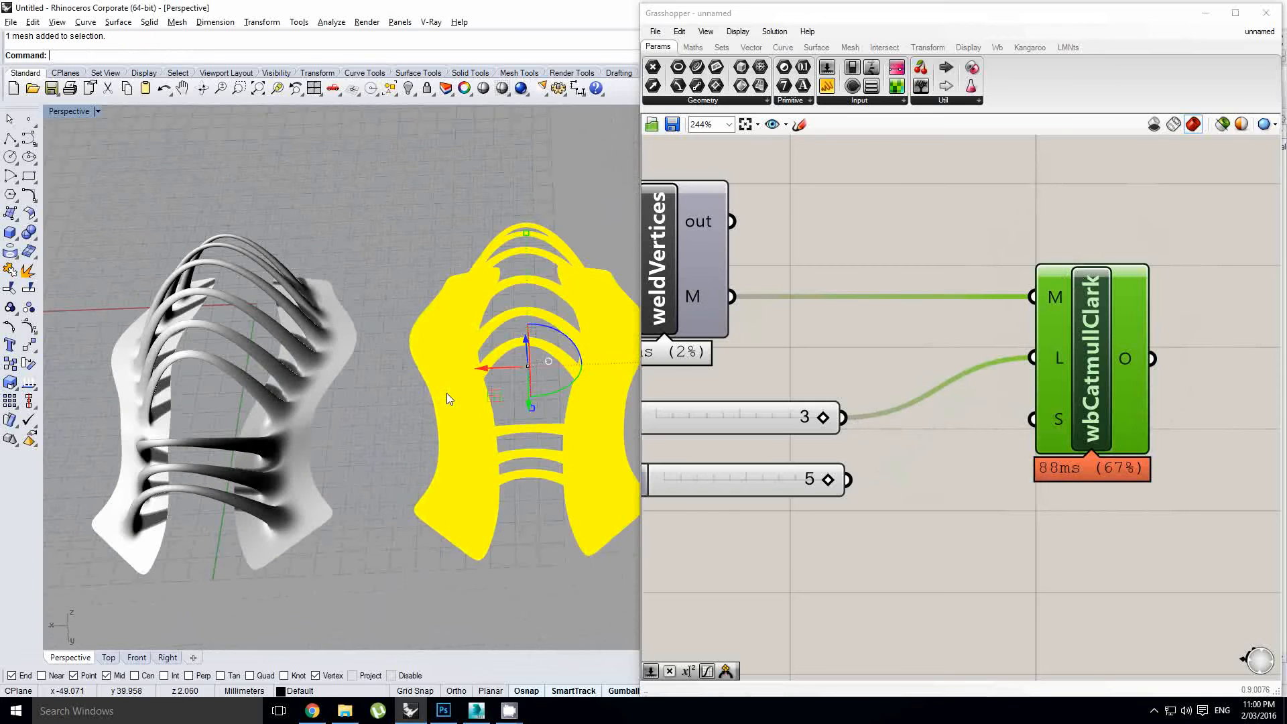
pyautogui.press('Delete')
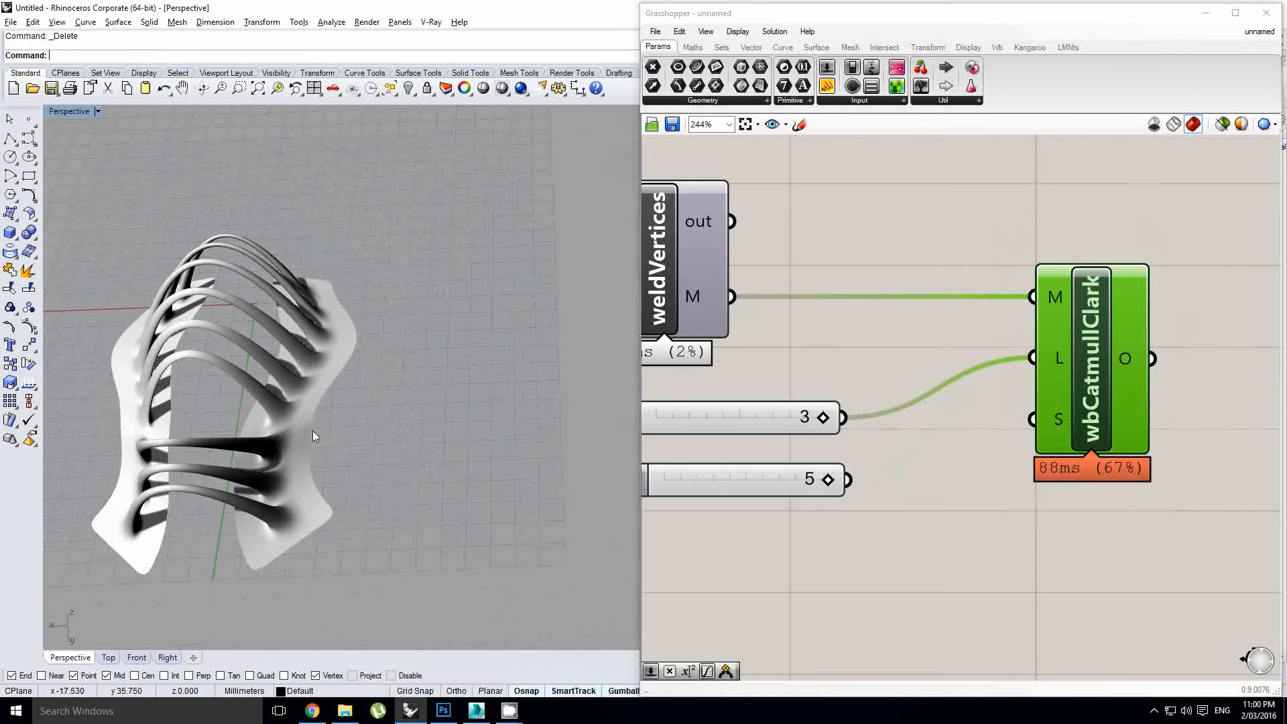
pyautogui.click(279, 412)
pyautogui.press('Delete')
pyautogui.middleClick(1059, 352)
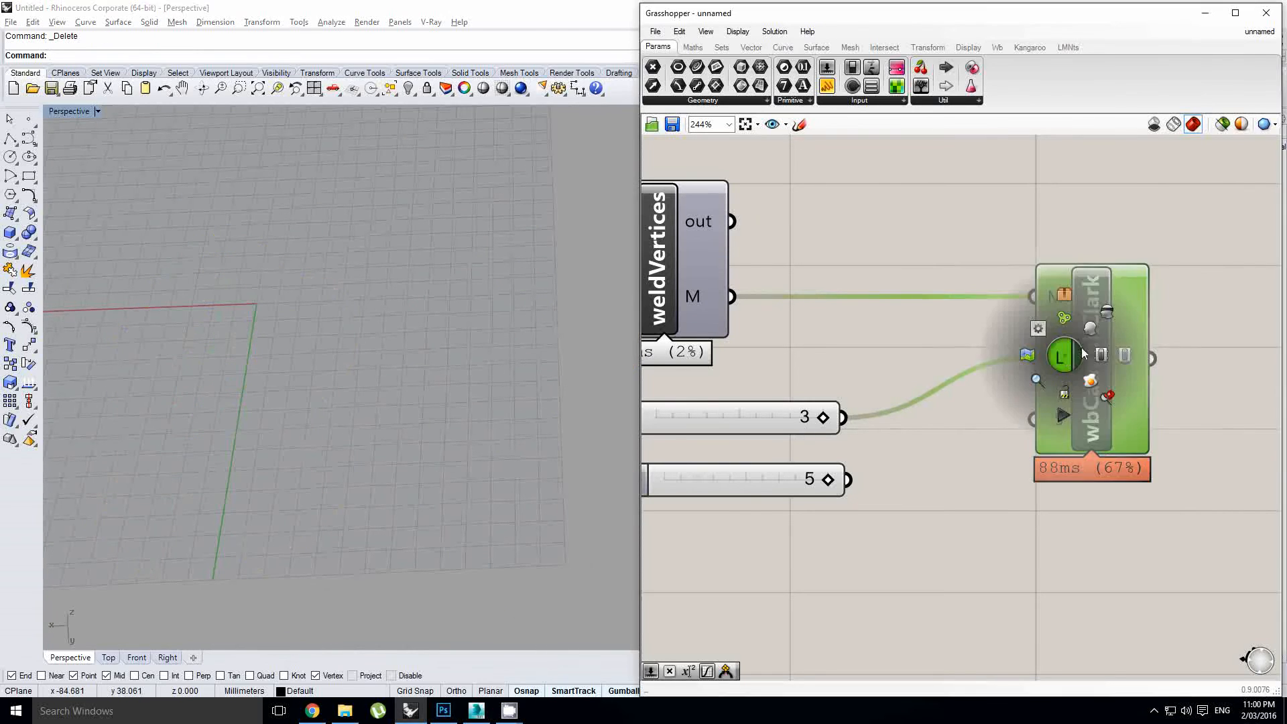
pyautogui.click(1096, 333)
# Delete the disconnected extra slider set to 5 below the Level slider.
pyautogui.moveTo(311, 454); pyautogui.dragTo(470, 354, button='right')
pyautogui.moveTo(810, 359); pyautogui.dragTo(927, 360, button='right')
pyautogui.rightClick(957, 359)
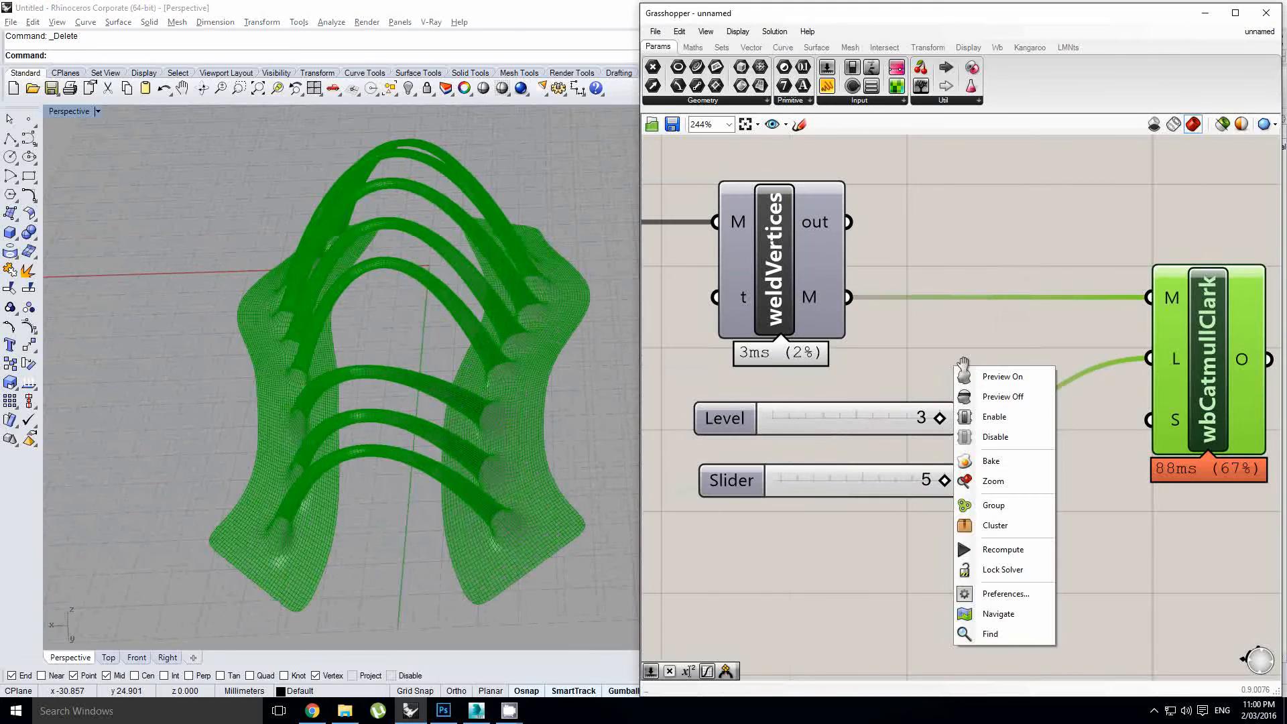
pyautogui.click(875, 476)
pyautogui.press('Delete')
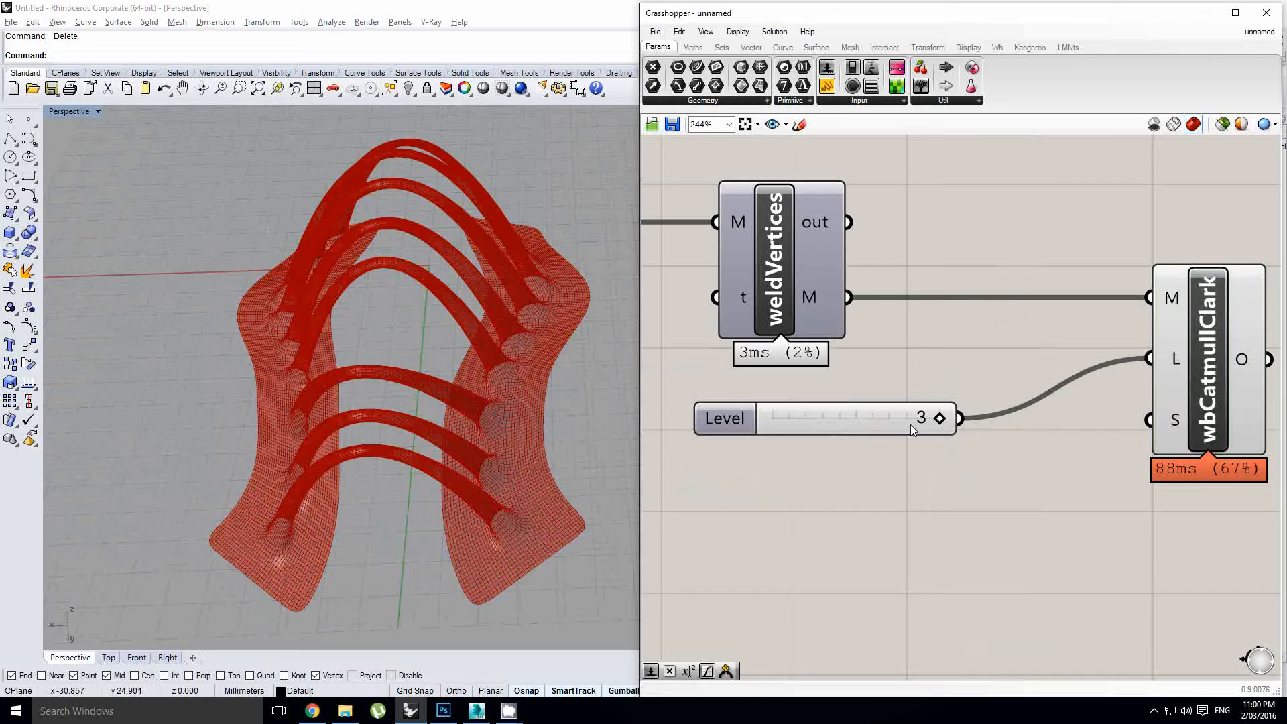
# Examine the level 3 mesh preview from several angles with wbCatmullClark selected.
pyautogui.moveTo(526, 457); pyautogui.dragTo(526, 401, button='right')
pyautogui.moveTo(1073, 359); pyautogui.dragTo(1003, 362, button='right')
pyautogui.scroll(3, 542, 401)
pyautogui.moveTo(494, 356); pyautogui.dragTo(539, 342, button='right')
pyautogui.moveTo(967, 392); pyautogui.dragTo(888, 396, button='right')
pyautogui.click(1014, 384)
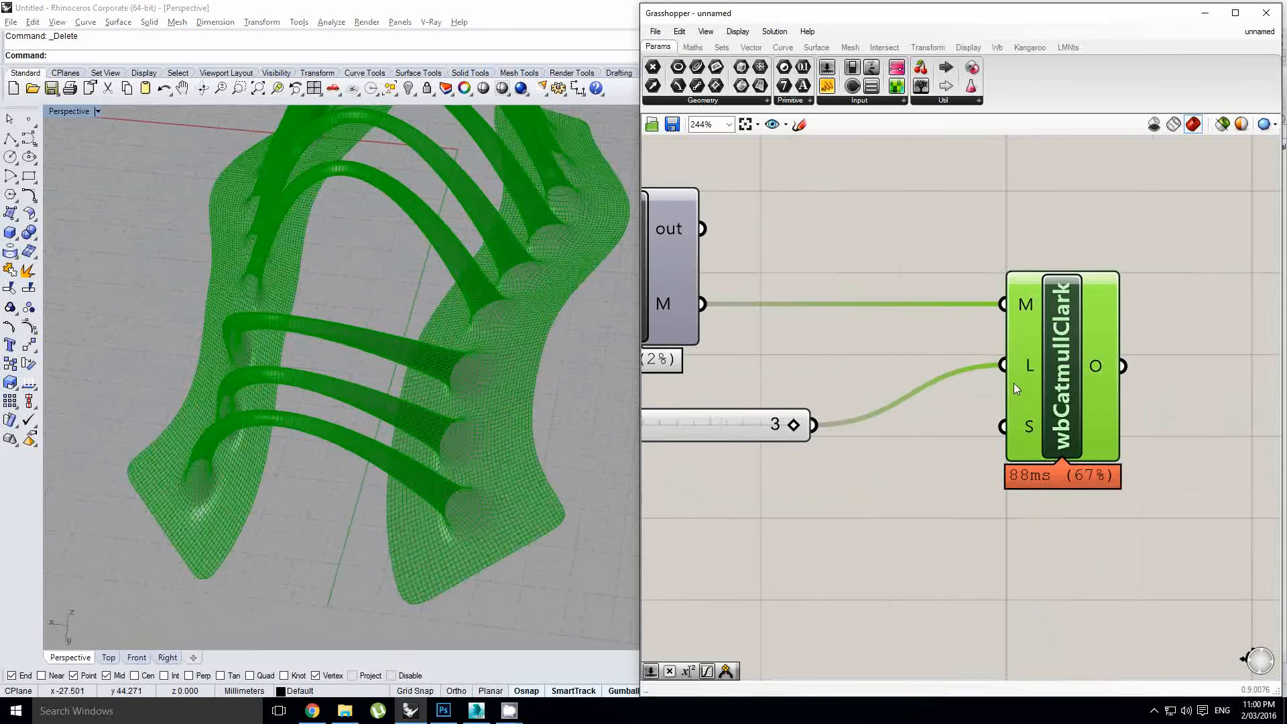
pyautogui.moveTo(449, 408); pyautogui.dragTo(592, 400, button='right')
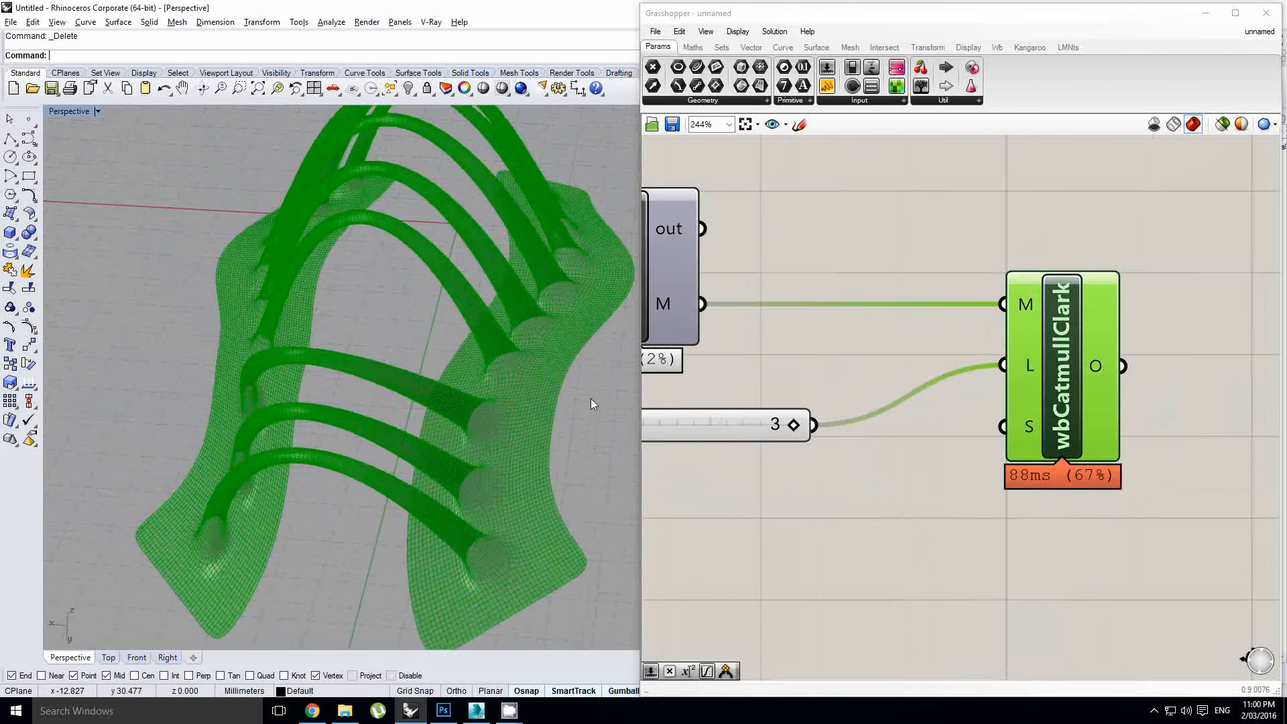
# Review the Fixed, Smooth and Corner Fixed options of wbCatmullClark's S input and check the mesh's outer edges and rounded corners.
pyautogui.rightClick(1030, 435)
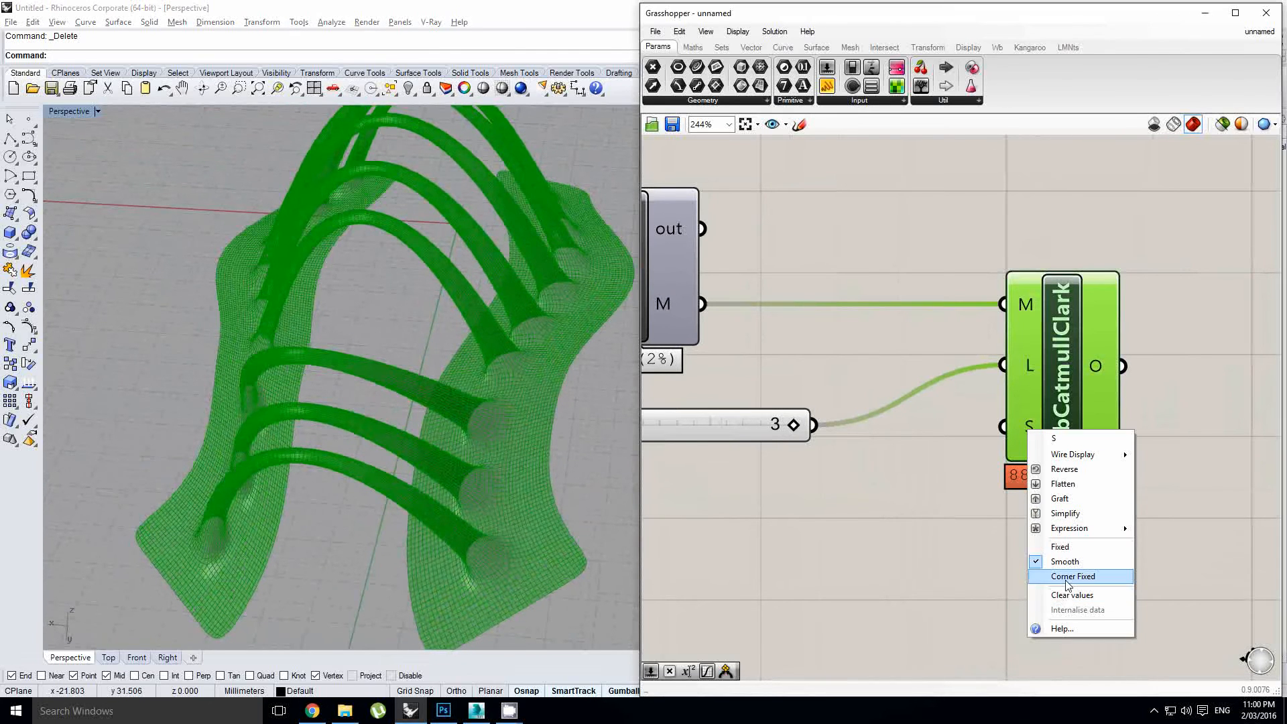
pyautogui.click(1044, 389)
pyautogui.keyDown('shift'); pyautogui.moveTo(507, 399); pyautogui.dragTo(510, 392, button='right'); pyautogui.keyUp('shift')
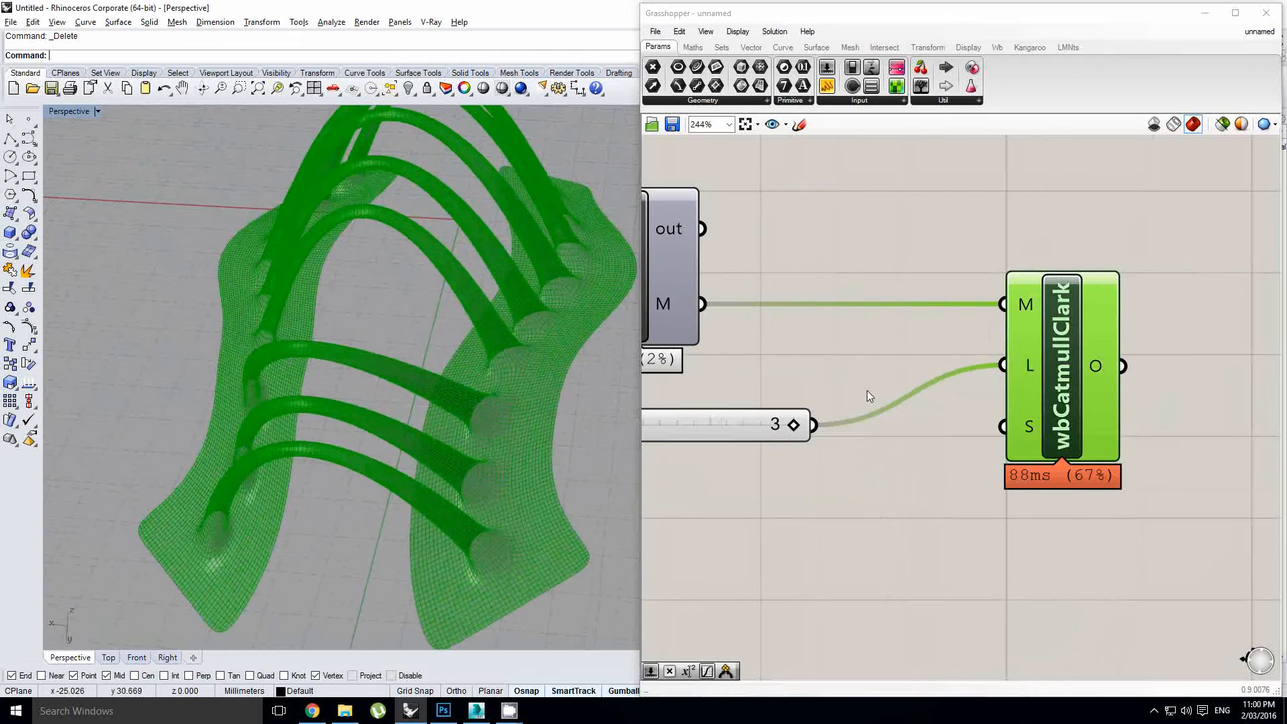
pyautogui.keyDown('shift'); pyautogui.moveTo(443, 415); pyautogui.dragTo(419, 401, button='right'); pyautogui.keyUp('shift')
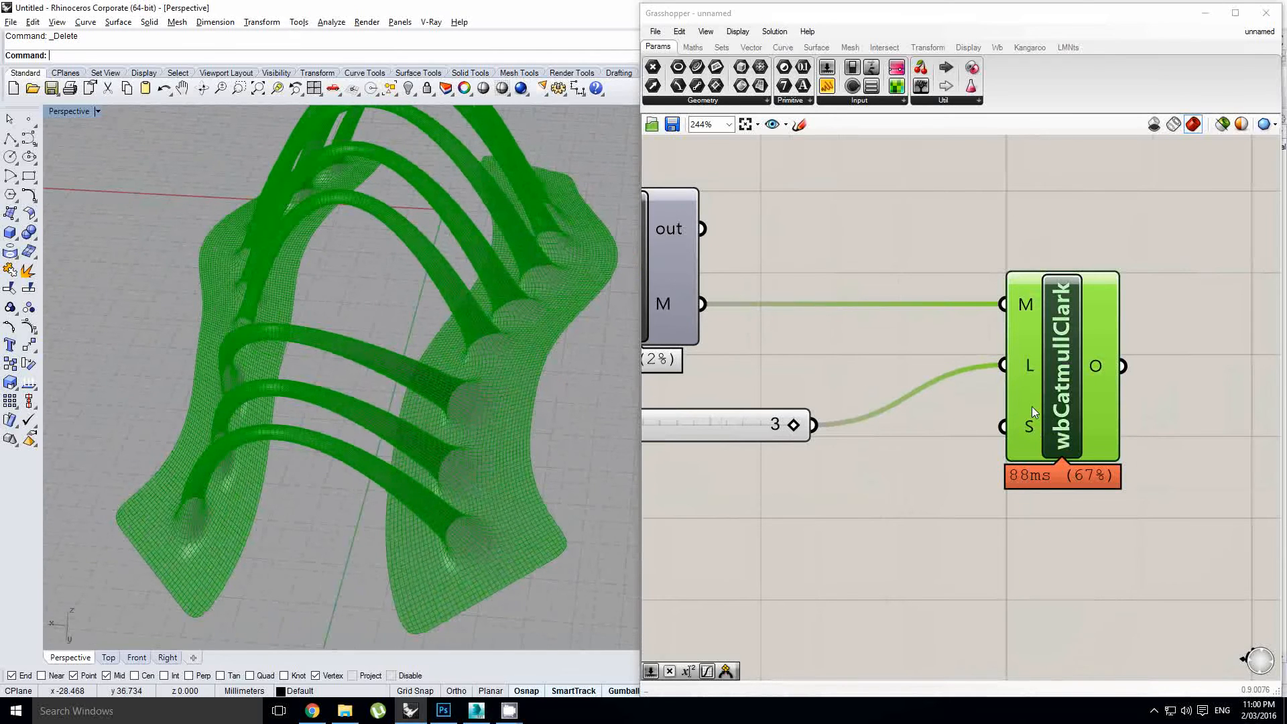
pyautogui.rightClick(1029, 431)
pyautogui.click(940, 441)
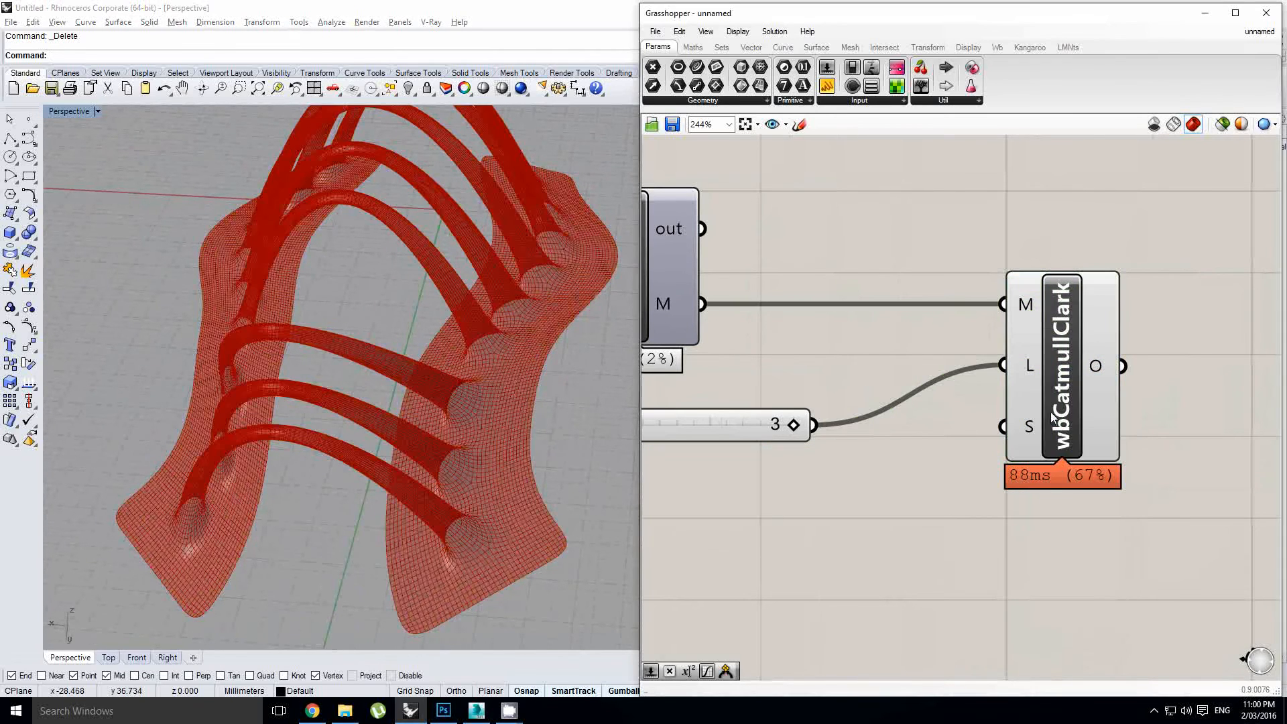
pyautogui.moveTo(492, 488); pyautogui.dragTo(590, 198, button='right')
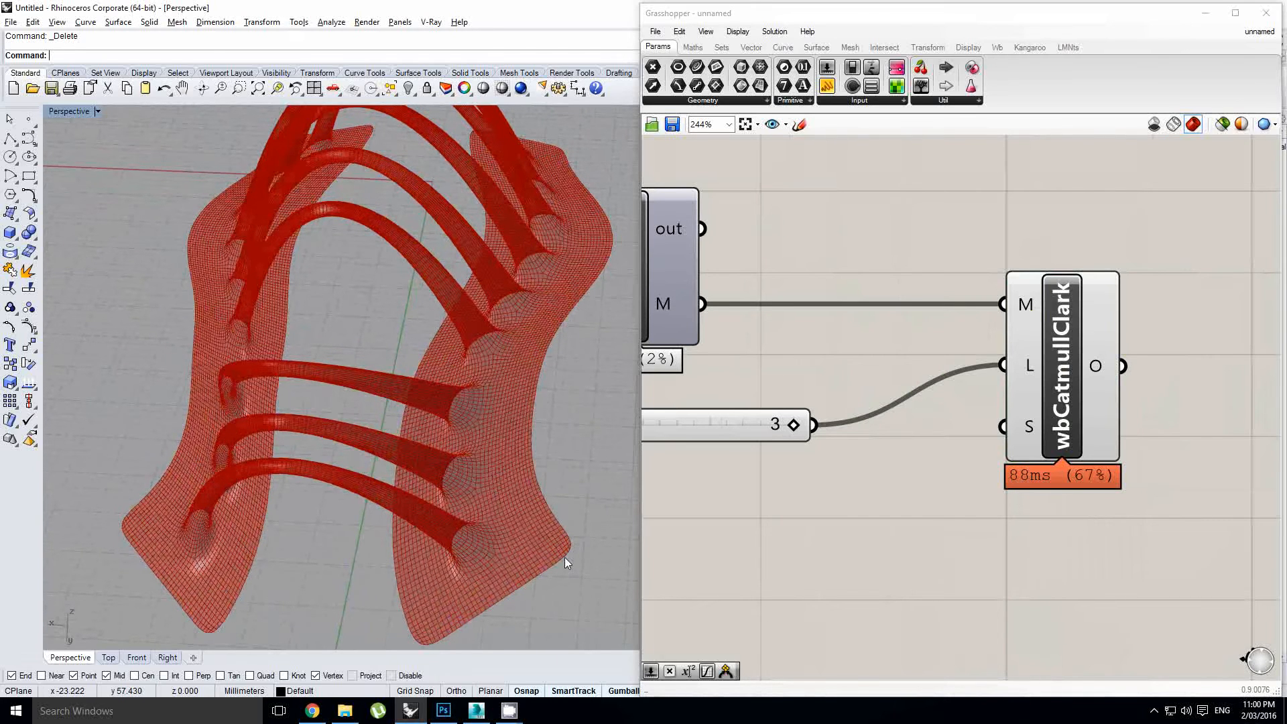
pyautogui.moveTo(413, 619); pyautogui.dragTo(541, 533, button='right')
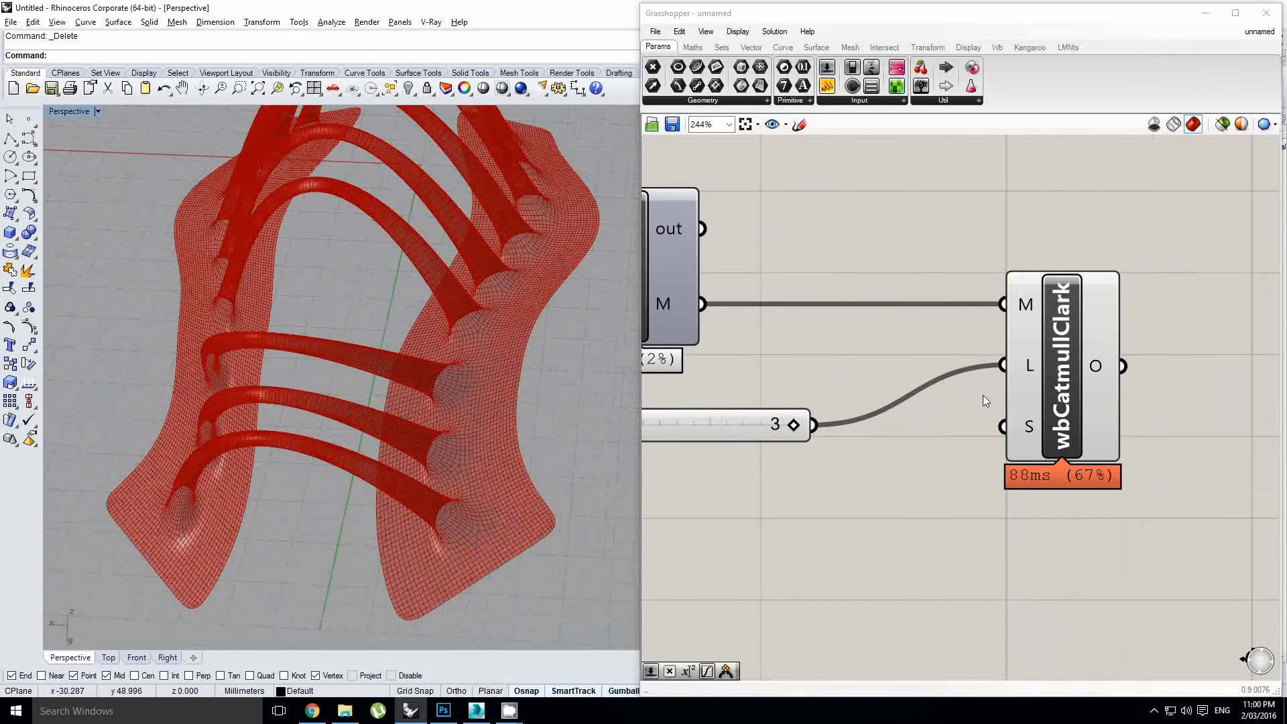
# Set wbCatmullClark's S input to Fixed.
pyautogui.click(1034, 423)
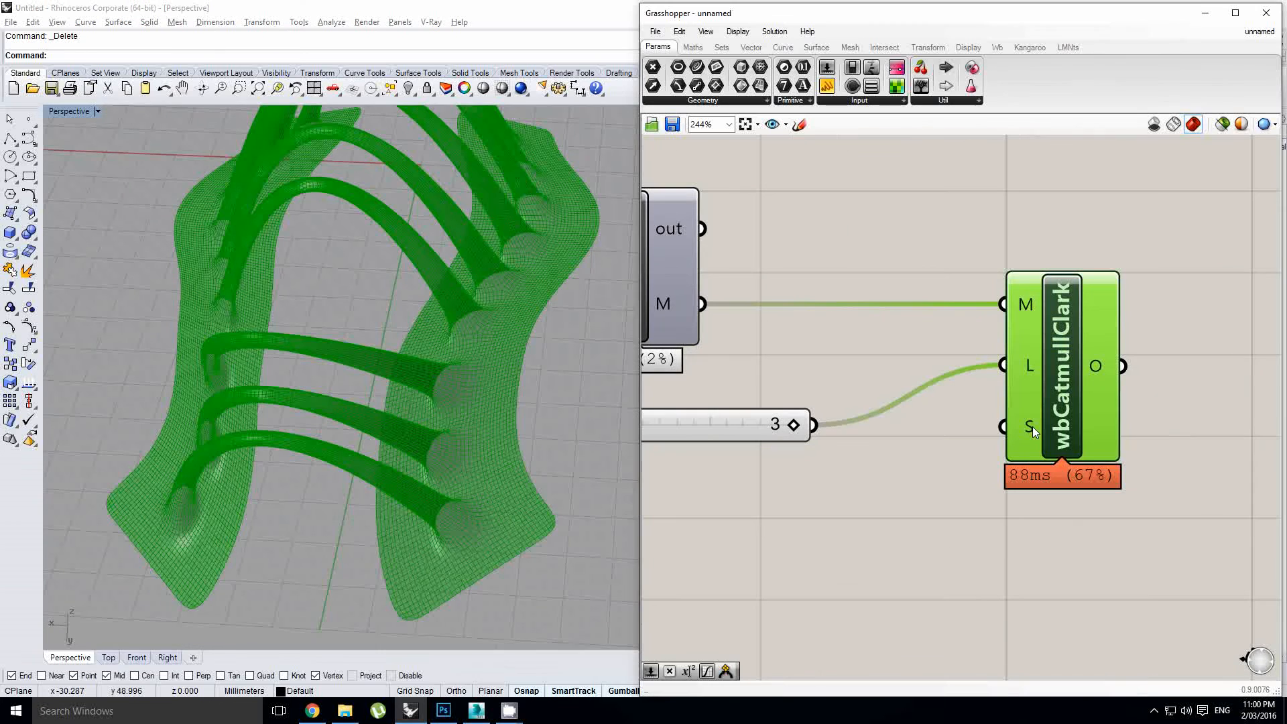
pyautogui.rightClick(1033, 426)
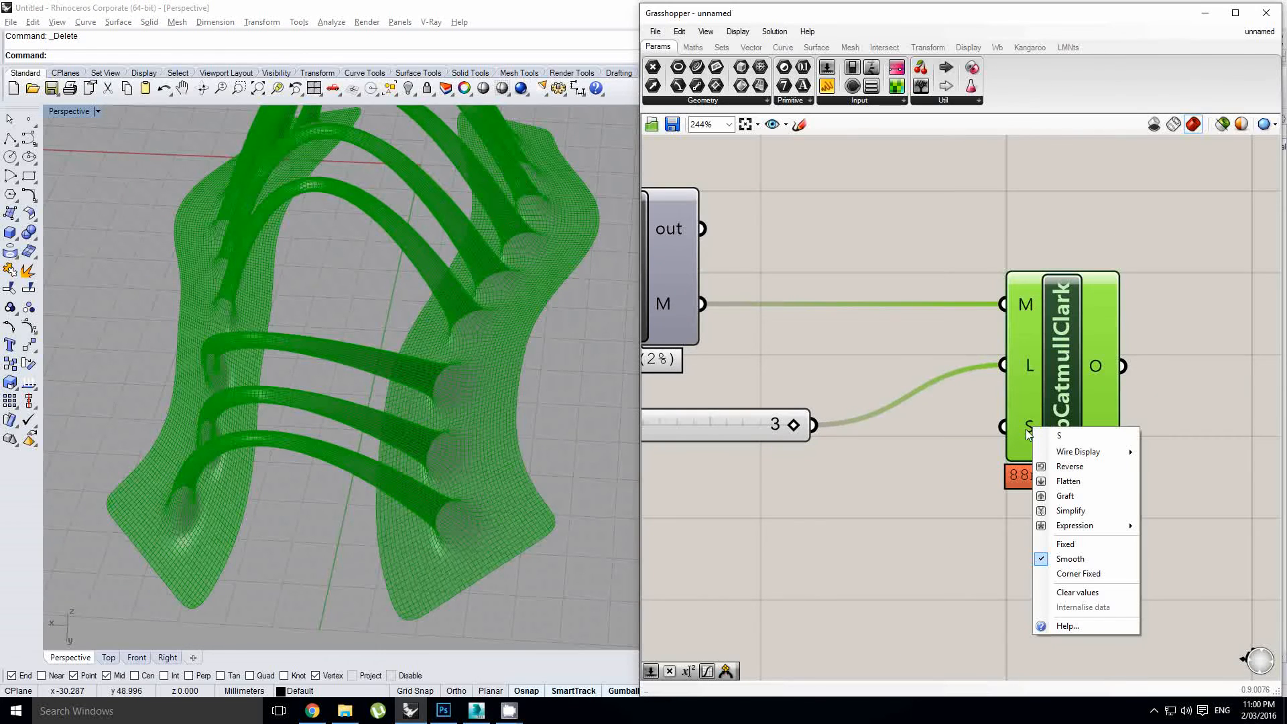
pyautogui.click(1065, 544)
# Inspect the boundary edges and corners of the mesh close up and as a whole with the Fixed option.
pyautogui.scroll(6, 540, 509)
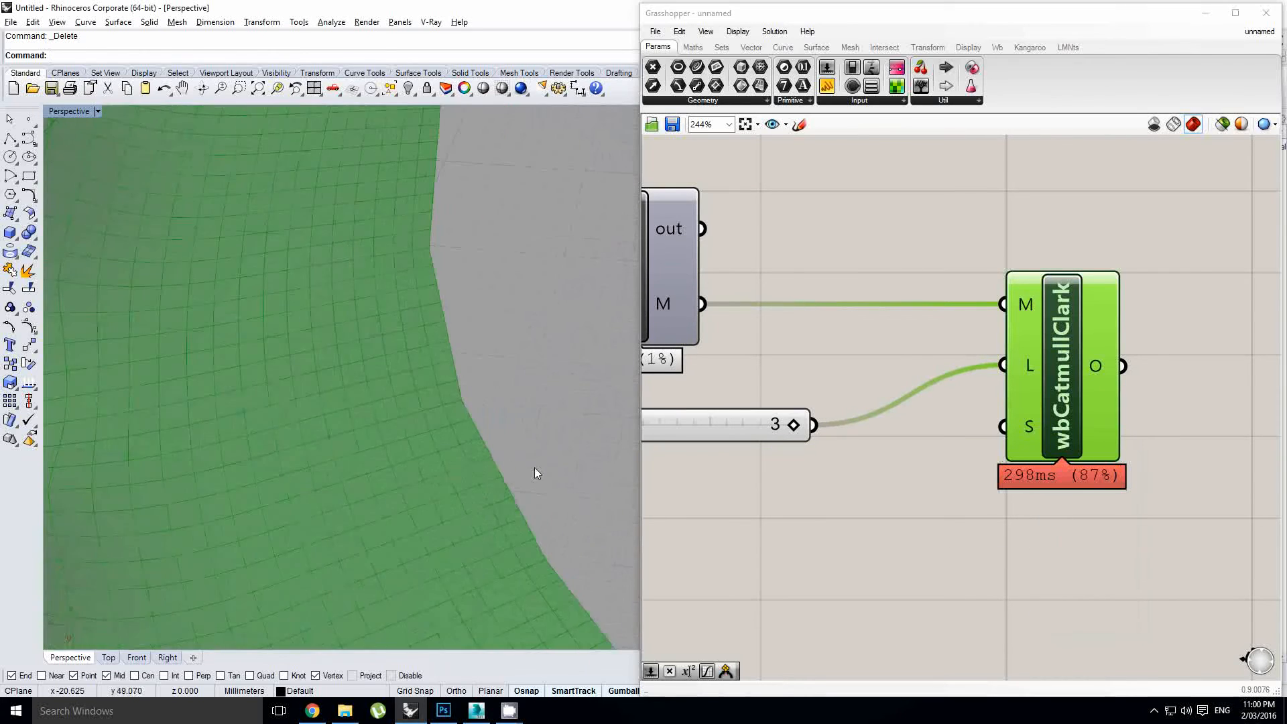
pyautogui.scroll(-6, 535, 472)
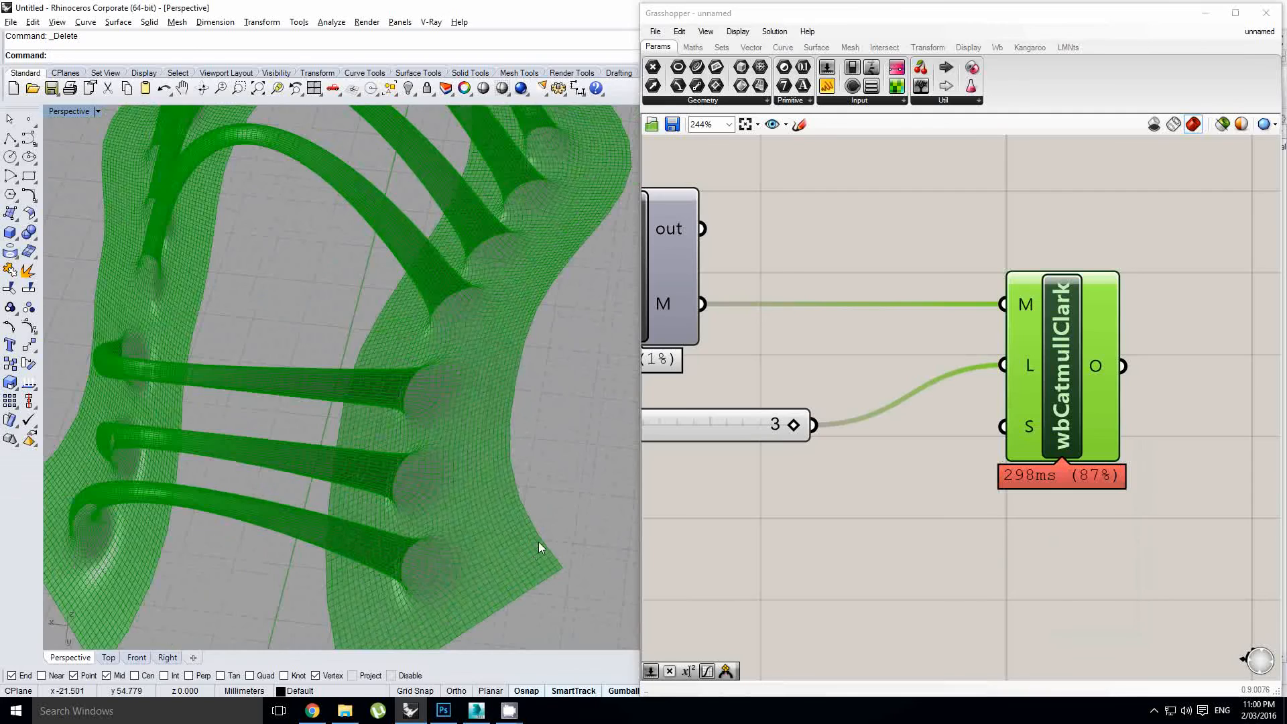
pyautogui.moveTo(538, 541); pyautogui.dragTo(578, 488, button='right')
pyautogui.scroll(5, 529, 416)
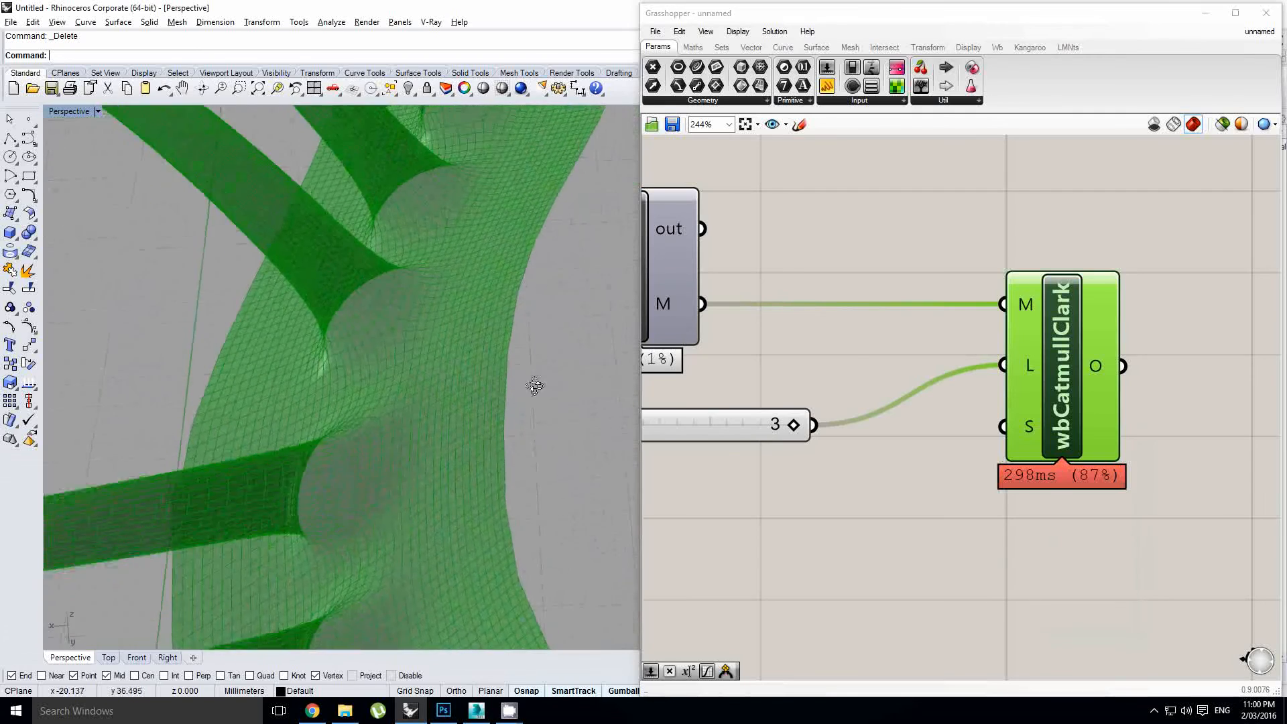
pyautogui.scroll(-5, 518, 412)
pyautogui.moveTo(535, 387)
pyautogui.mouseDown(button='right')
pyautogui.moveTo(518, 411)
pyautogui.moveTo(528, 420)
pyautogui.moveTo(529, 388)
pyautogui.mouseUp(button='right')
pyautogui.scroll(6, 524, 432)
pyautogui.scroll(-6, 529, 388)
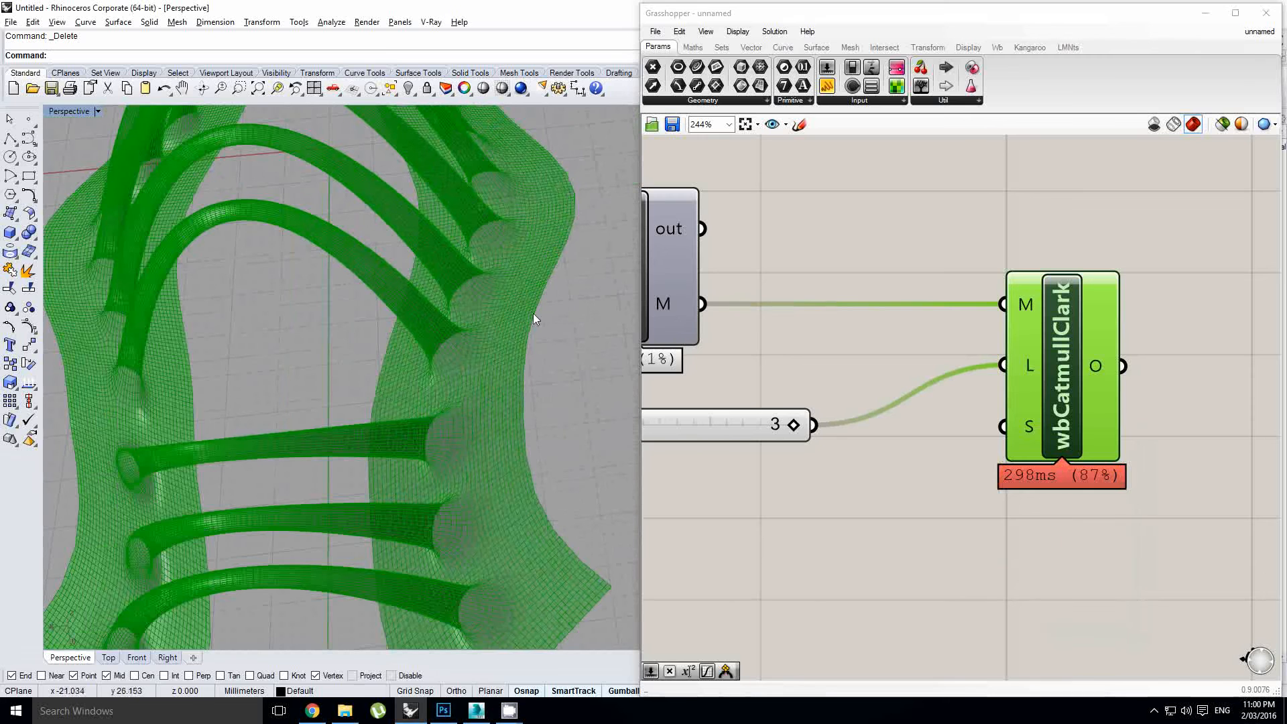
pyautogui.scroll(3, 525, 417)
pyautogui.scroll(-6, 525, 416)
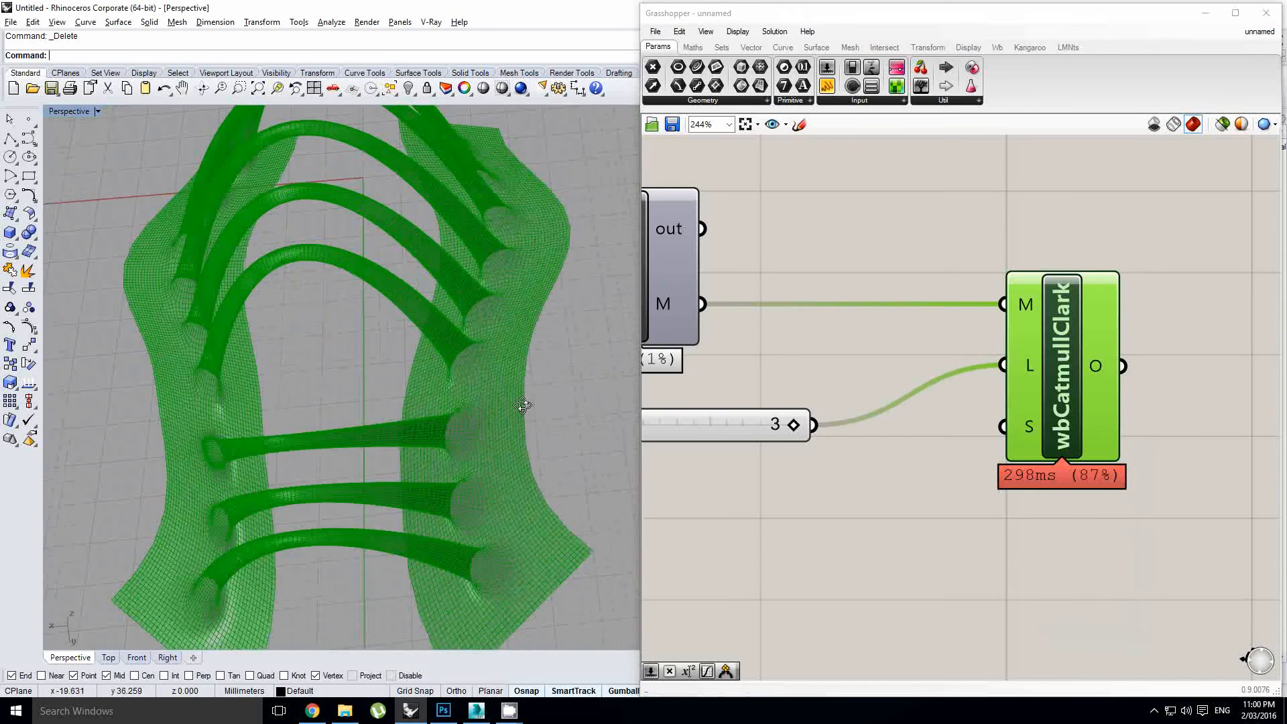
pyautogui.scroll(2, 516, 440)
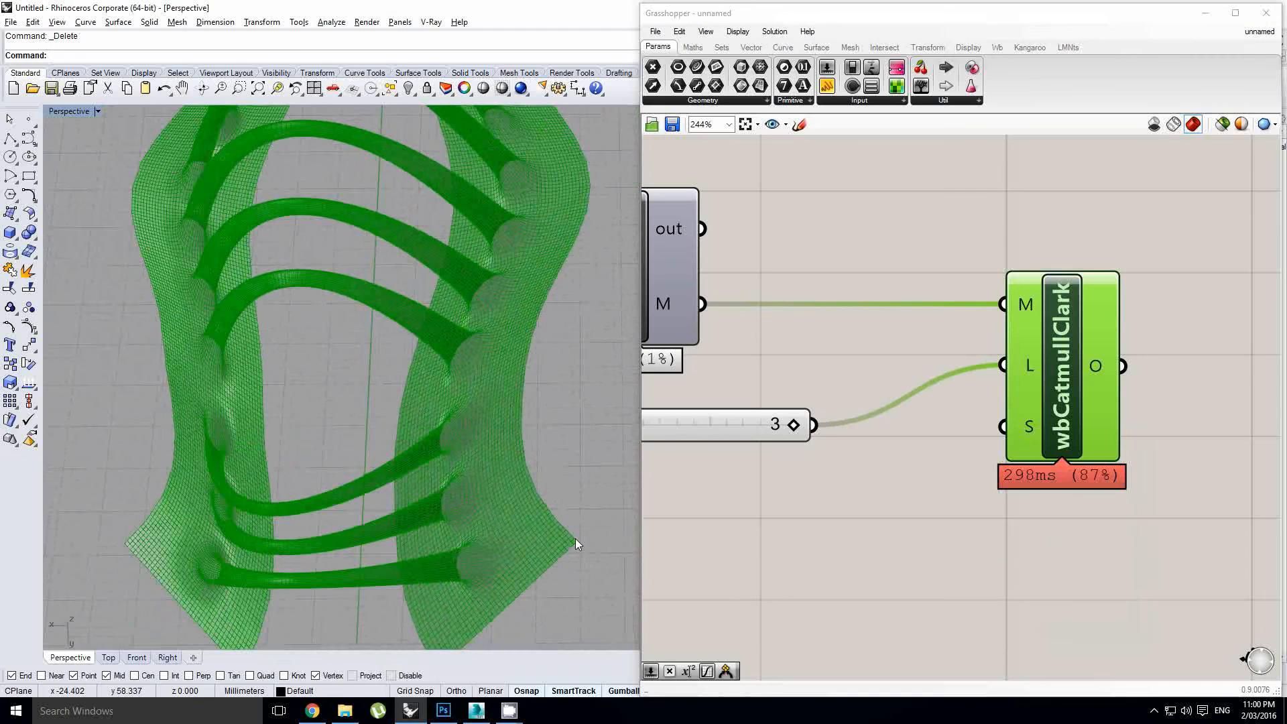
# Set wbCatmullClark's S input to Corner Fixed and check the selected option.
pyautogui.rightClick(1027, 428)
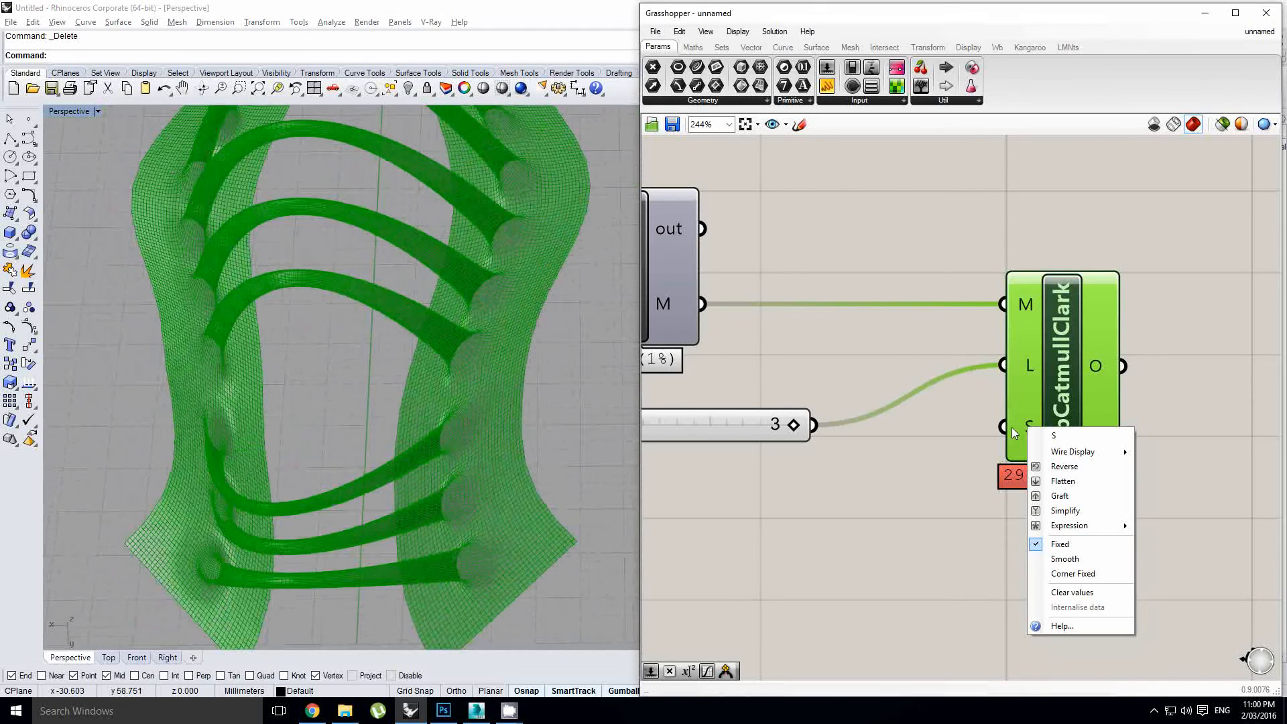
pyautogui.click(1063, 575)
pyautogui.moveTo(766, 568); pyautogui.dragTo(776, 553, button='right')
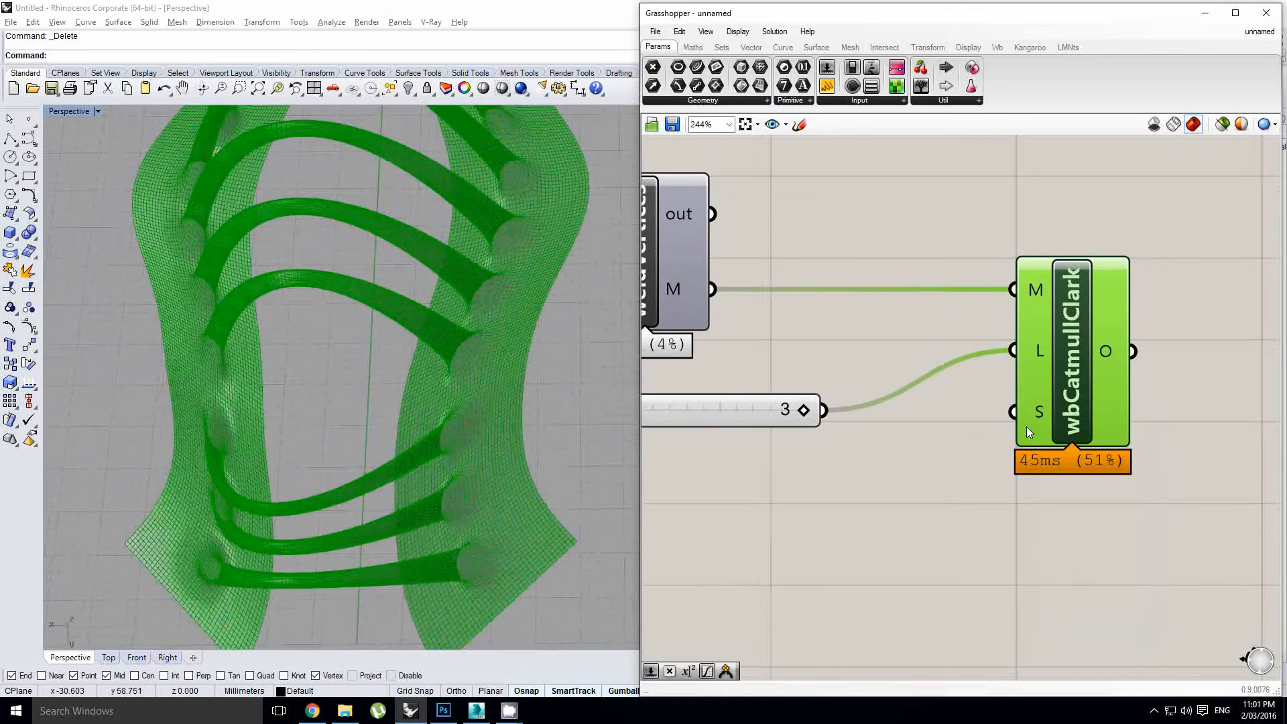
pyautogui.rightClick(1044, 413)
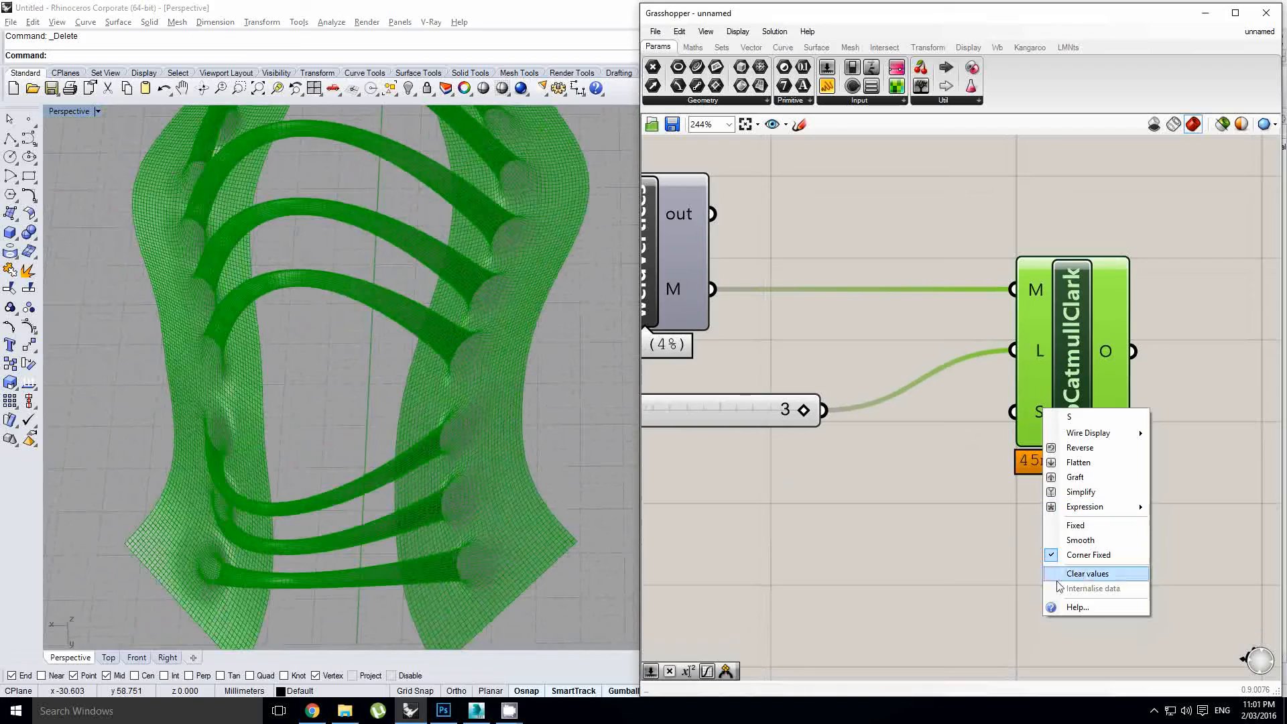
pyautogui.click(749, 548)
# Examine the Corner Fixed mesh from above and from low side angles, following the arches and surface corners.
pyautogui.moveTo(497, 546); pyautogui.dragTo(537, 366, button='right')
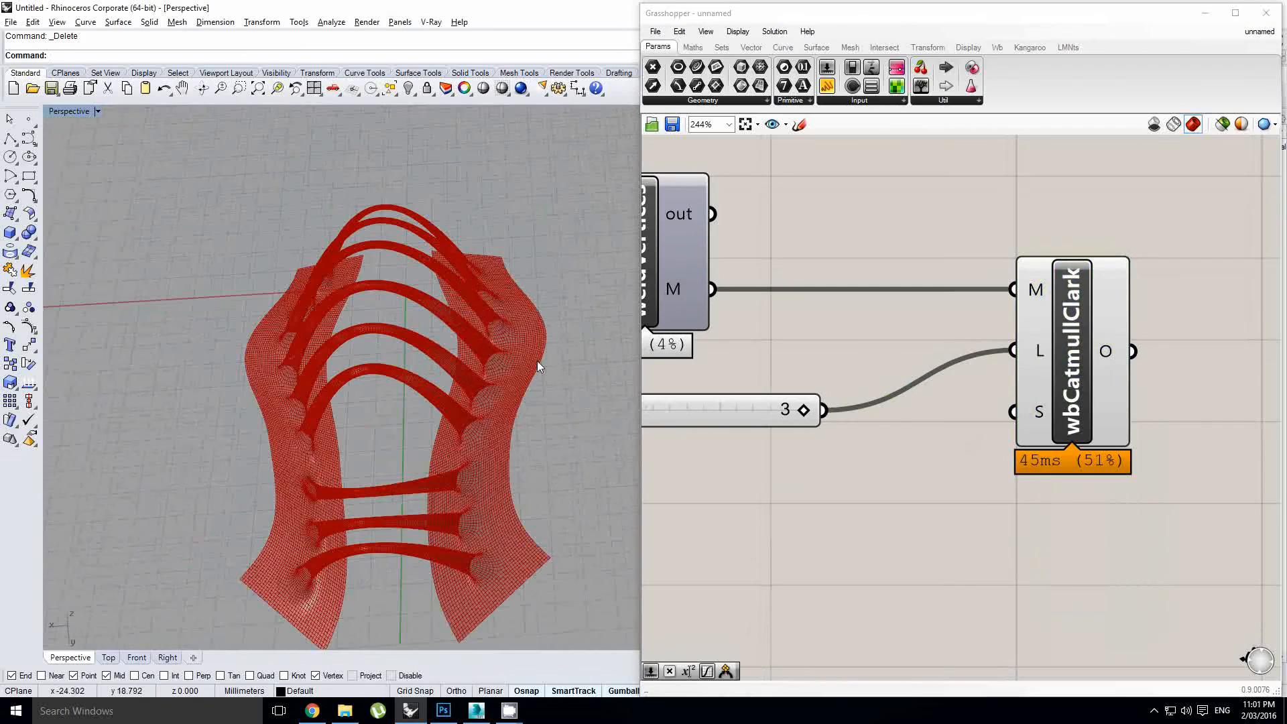
pyautogui.moveTo(524, 429); pyautogui.dragTo(456, 366, button='right')
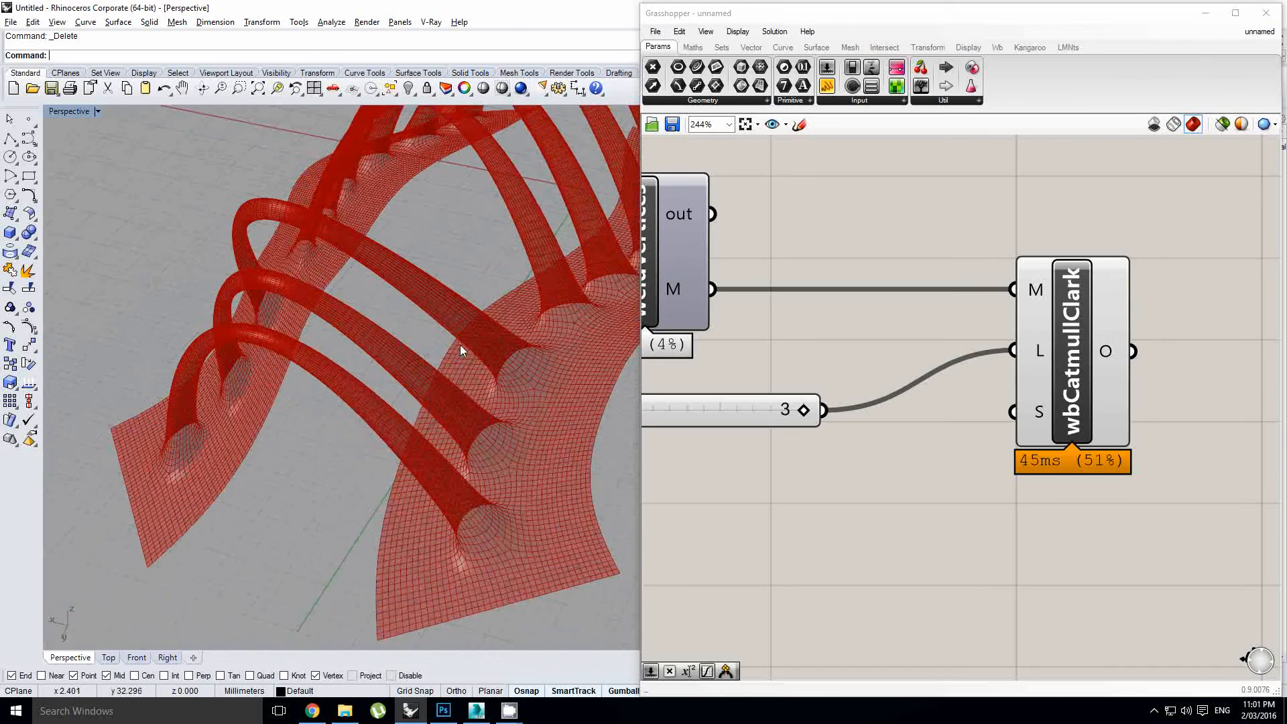
pyautogui.moveTo(456, 344)
pyautogui.mouseDown(button='right')
pyautogui.moveTo(466, 368)
pyautogui.moveTo(468, 344)
pyautogui.mouseUp(button='right')
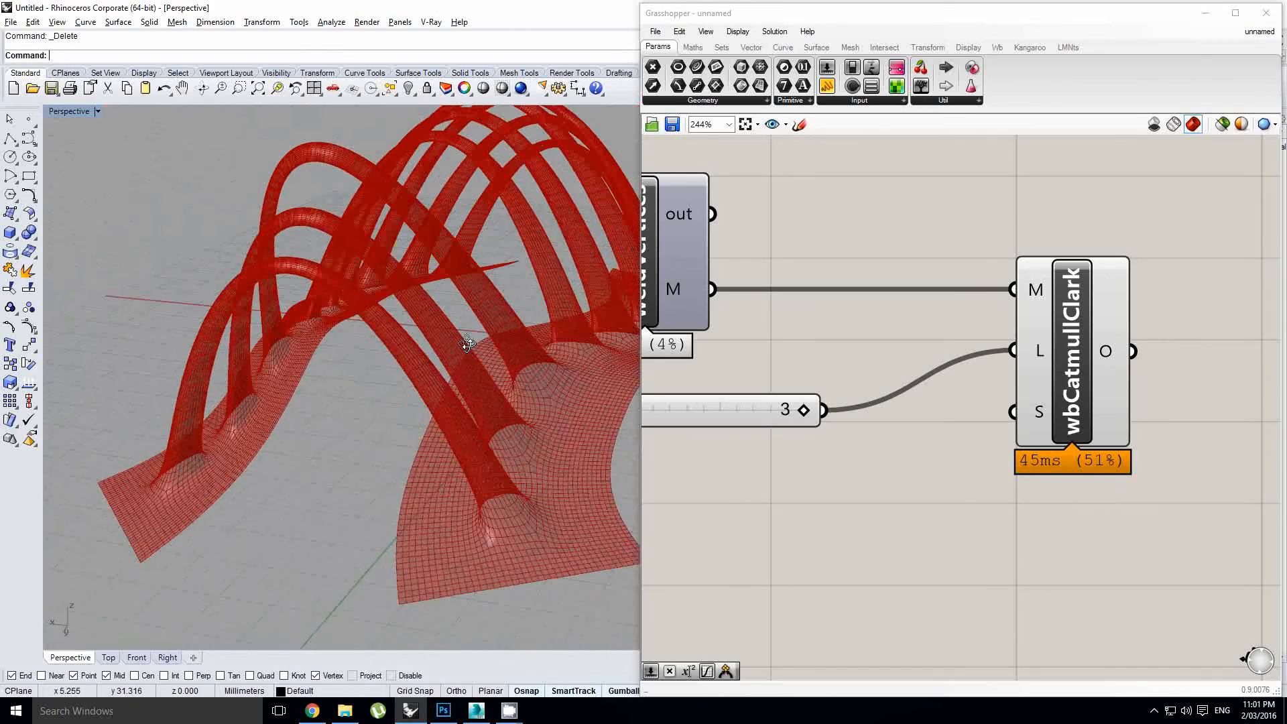
pyautogui.scroll(2, 451, 416)
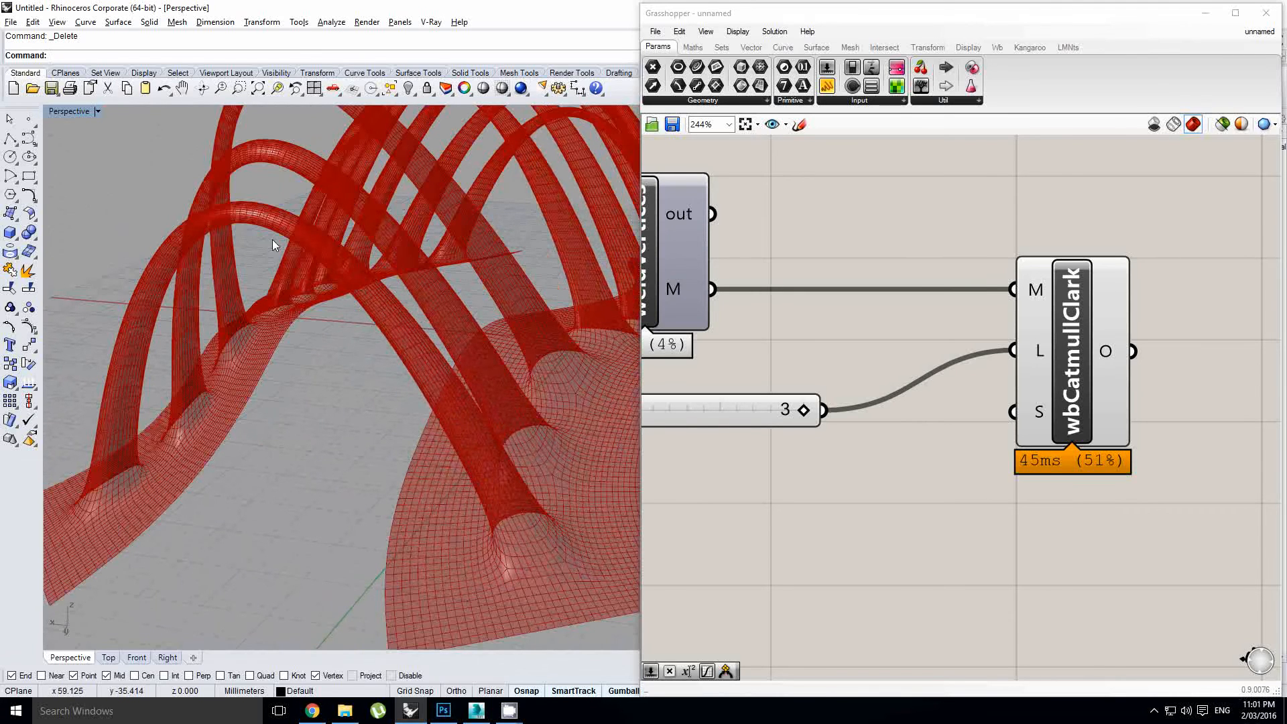
pyautogui.scroll(-5, 272, 239)
# Inspect the mesh close up where the arch bases blend into the surface.
pyautogui.moveTo(272, 240); pyautogui.dragTo(462, 389, button='right')
pyautogui.scroll(6, 508, 445)
pyautogui.scroll(3, 508, 445)
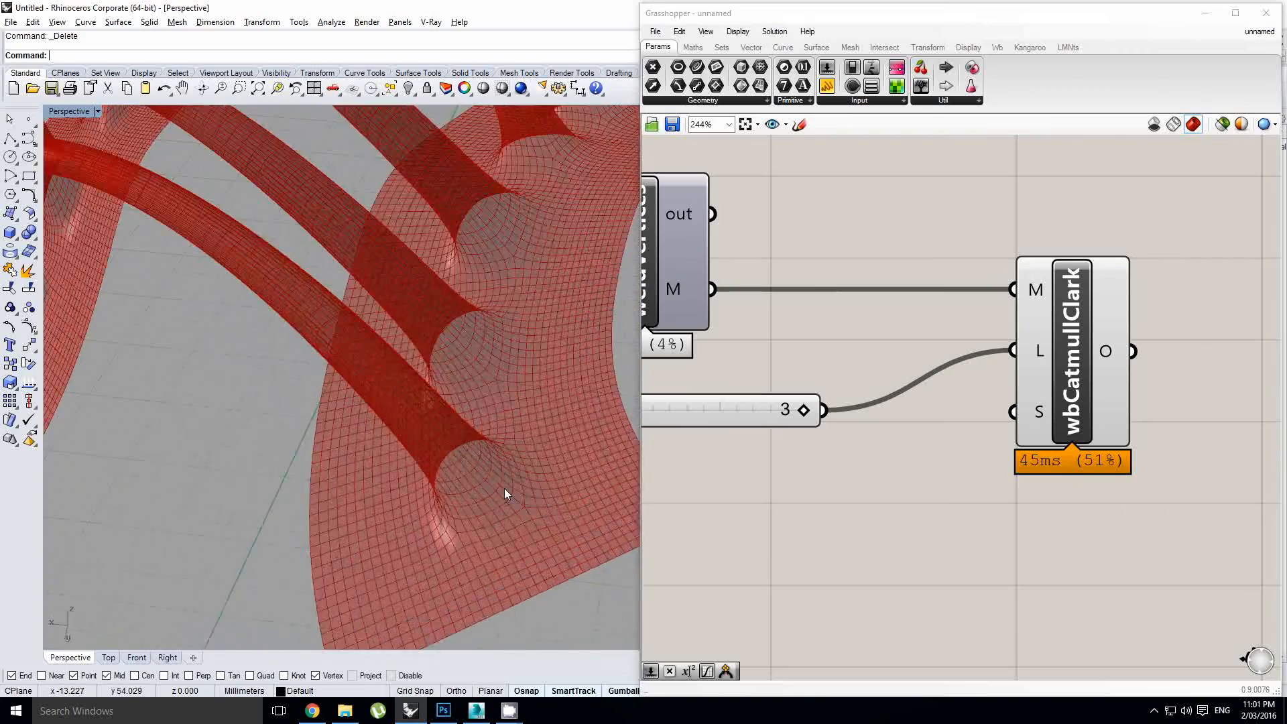
pyautogui.moveTo(505, 490); pyautogui.dragTo(470, 460, button='right')
pyautogui.scroll(3, 470, 459)
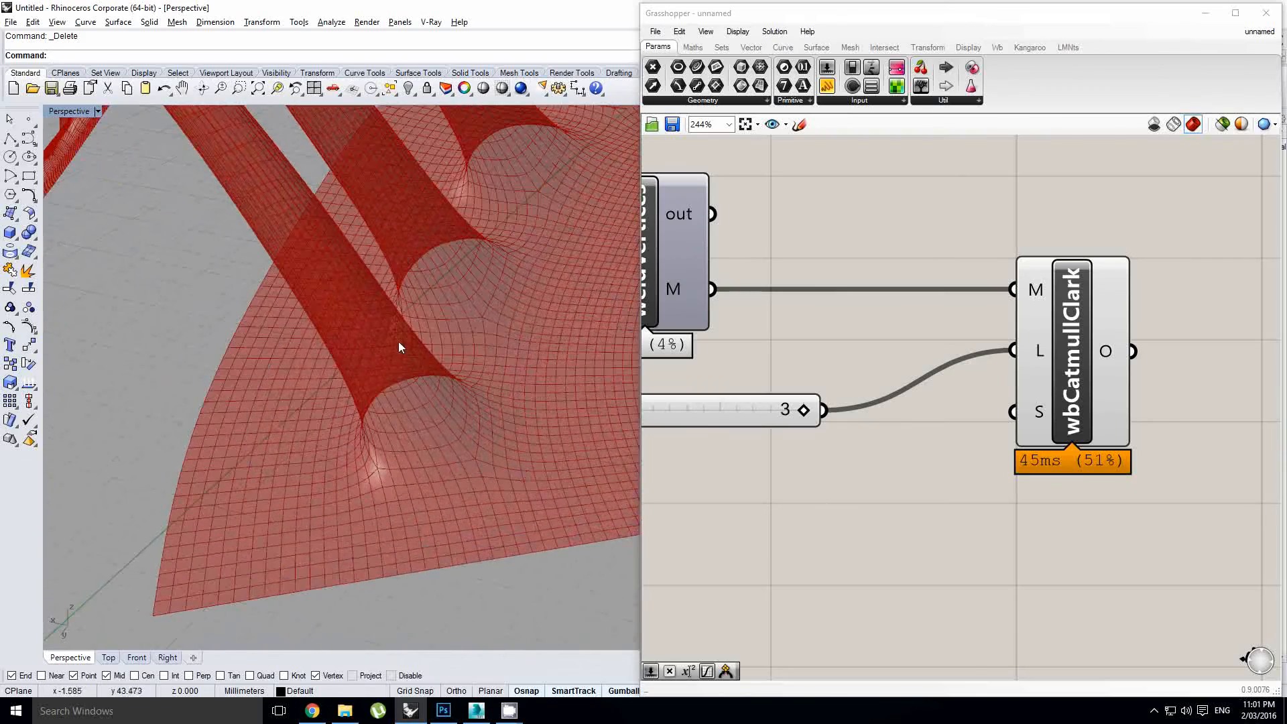
pyautogui.moveTo(399, 342); pyautogui.dragTo(481, 400, button='right')
pyautogui.scroll(-4, 460, 370)
pyautogui.scroll(-3, 481, 401)
# View the whole mesh again alongside the weldVertices and wbCatmullClark components, with wbCatmullClark selected.
pyautogui.moveTo(834, 364); pyautogui.dragTo(872, 379, button='right')
pyautogui.moveTo(505, 381)
pyautogui.mouseDown(button='right')
pyautogui.moveTo(484, 385)
pyautogui.moveTo(488, 398)
pyautogui.mouseUp(button='right')
pyautogui.scroll(-2, 485, 386)
pyautogui.scroll(2, 486, 384)
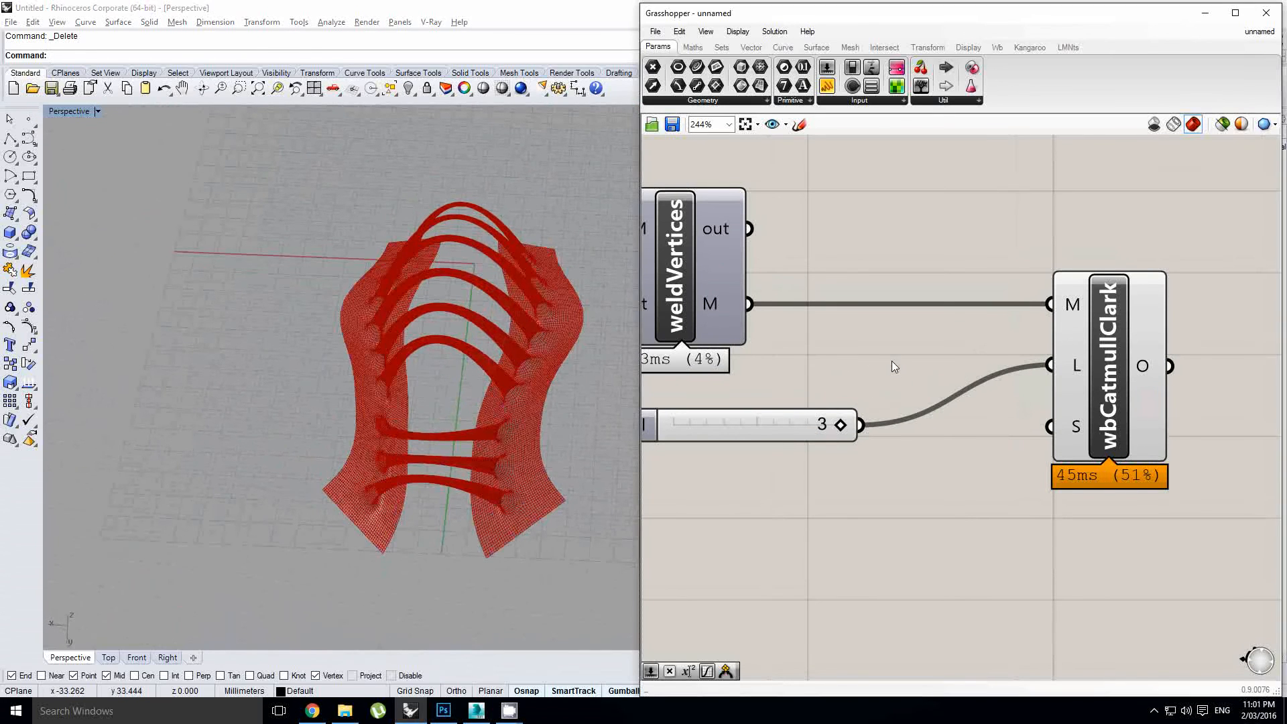
pyautogui.moveTo(892, 360); pyautogui.dragTo(913, 371, button='right')
pyautogui.click(1152, 379)
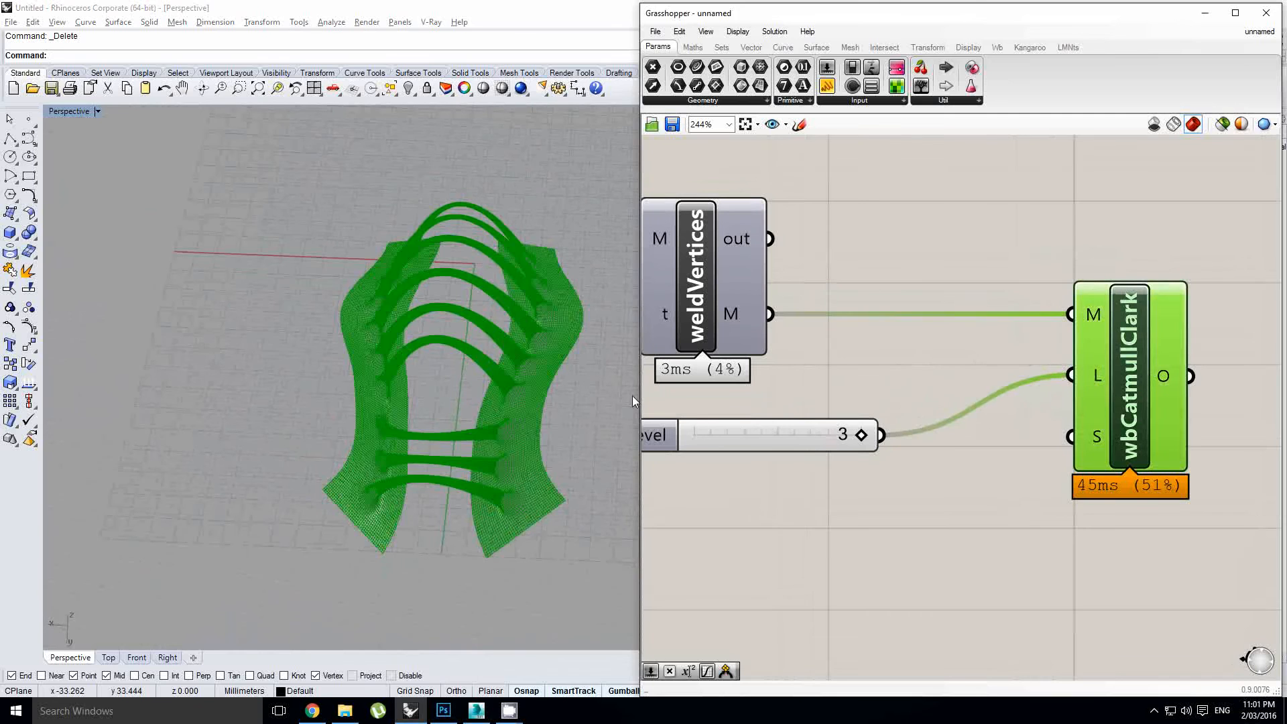
pyautogui.moveTo(633, 396); pyautogui.dragTo(541, 389, button='right')
pyautogui.scroll(2, 541, 389)
pyautogui.moveTo(897, 280); pyautogui.dragTo(924, 349, button='right')
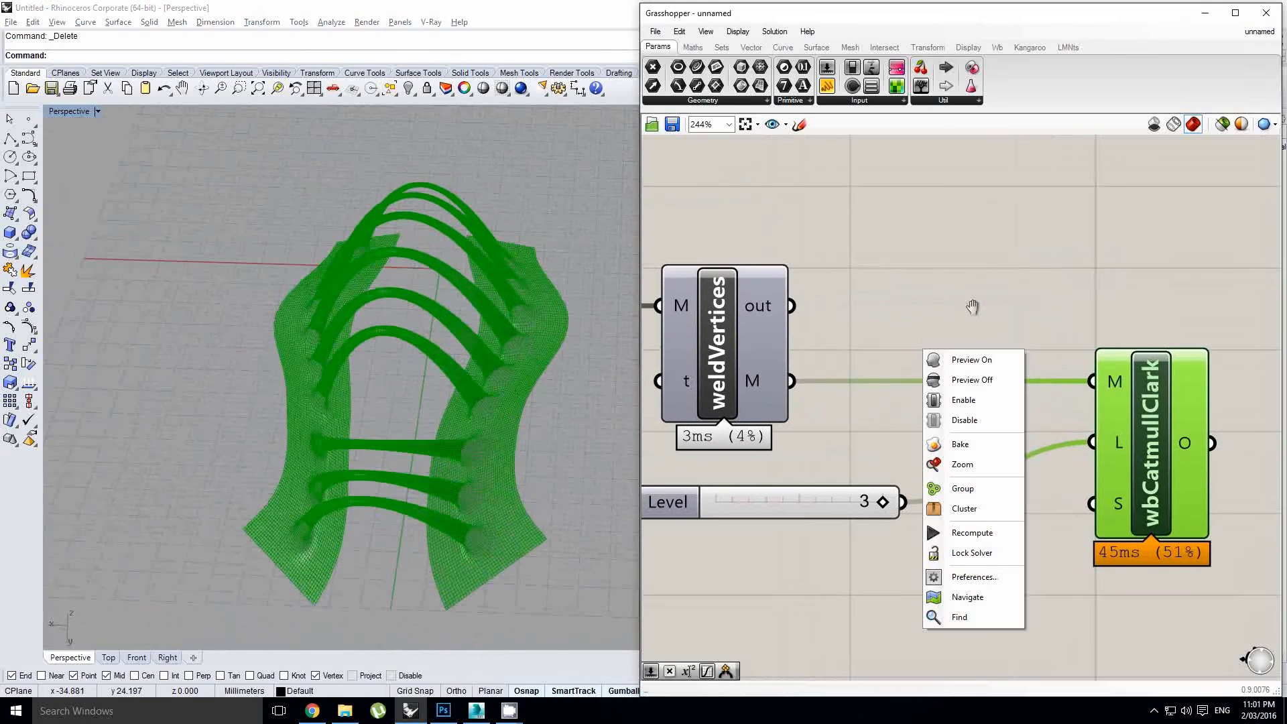
# Add a Weaverbird's Mesh Thicken component on the canvas, between and above the weldVertices and wbCatmullClark components.
pyautogui.click(949, 342)
pyautogui.scroll(-2, 969, 315)
pyautogui.moveTo(979, 288); pyautogui.dragTo(1034, 412, button='right')
pyautogui.click(1036, 391)
pyautogui.doubleClick(1036, 378)
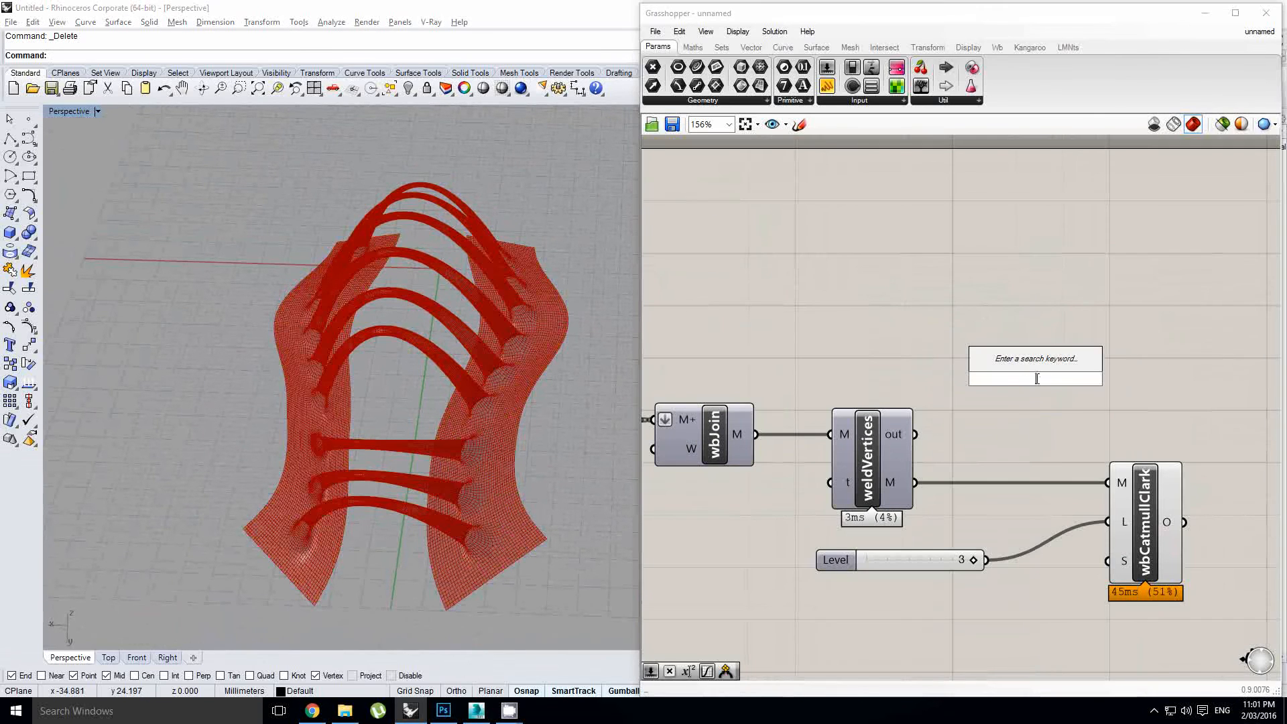
pyautogui.write('wb')
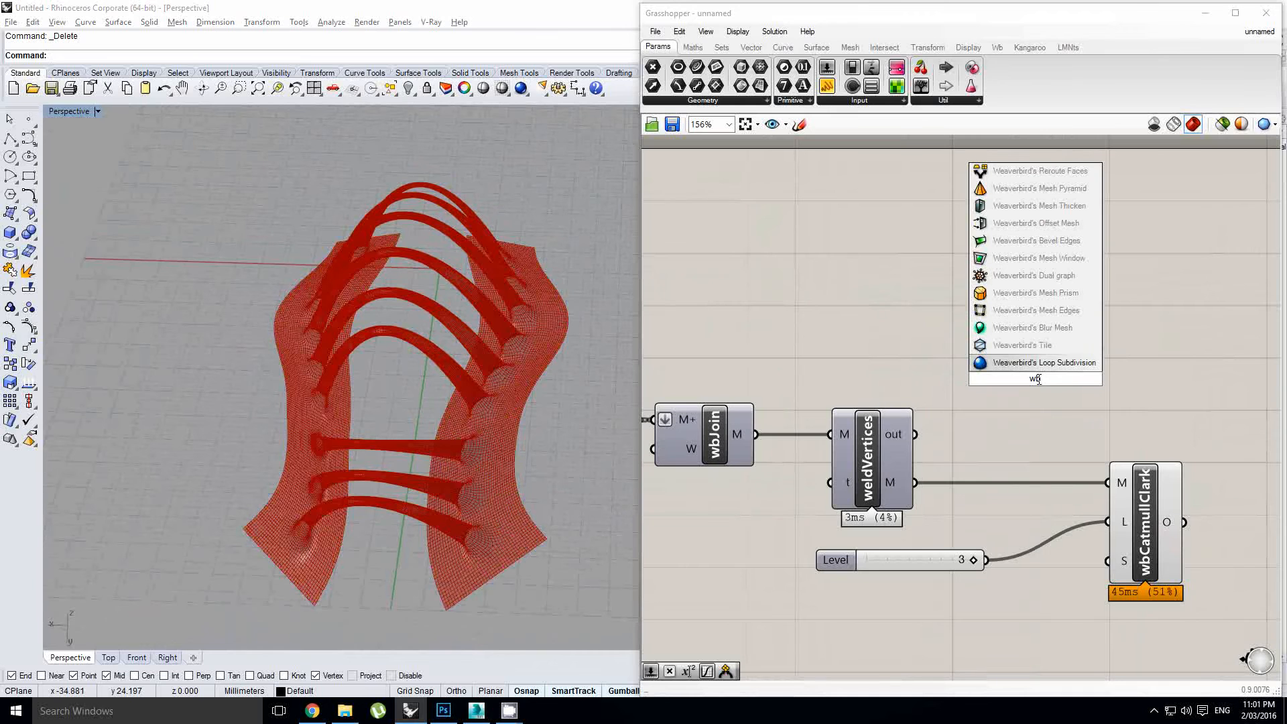
pyautogui.write('thick')
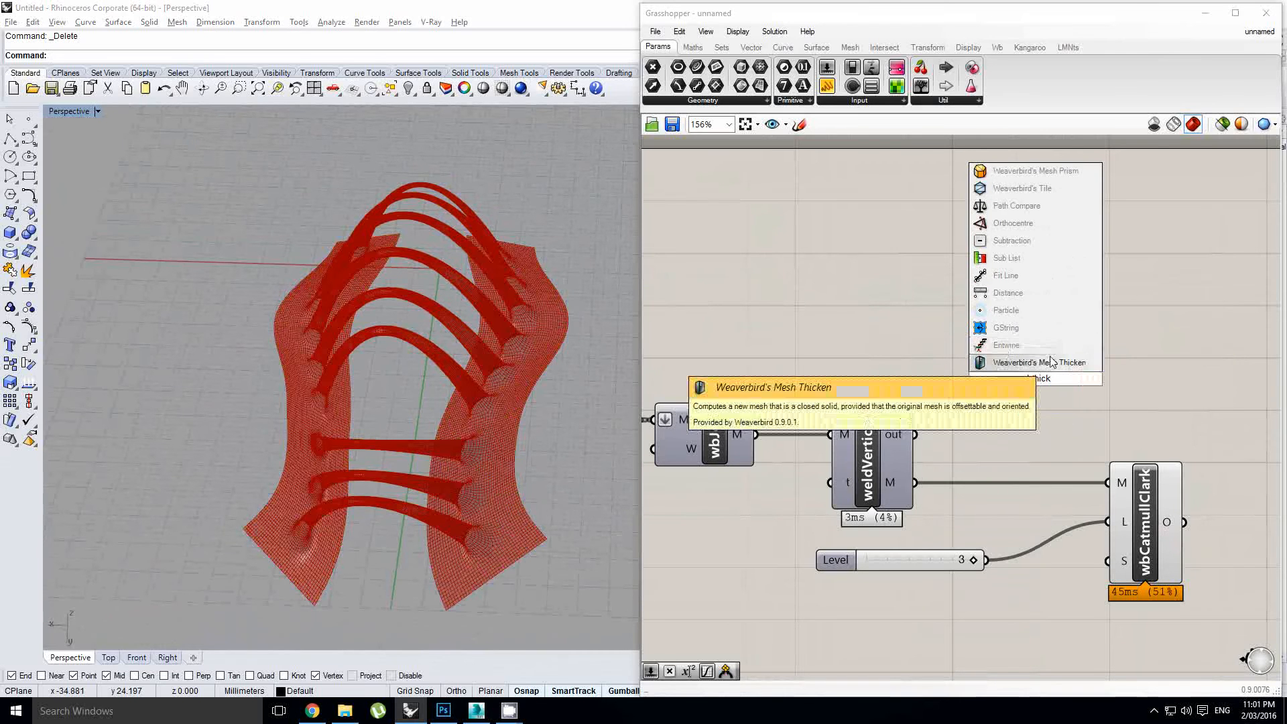
pyautogui.click(1048, 362)
# Connect weldVertices' M output to wbThicken's M input and turn off wbThicken's preview.
pyautogui.moveTo(1016, 381); pyautogui.dragTo(983, 366, button='right')
pyautogui.moveTo(880, 467); pyautogui.dragTo(994, 380)
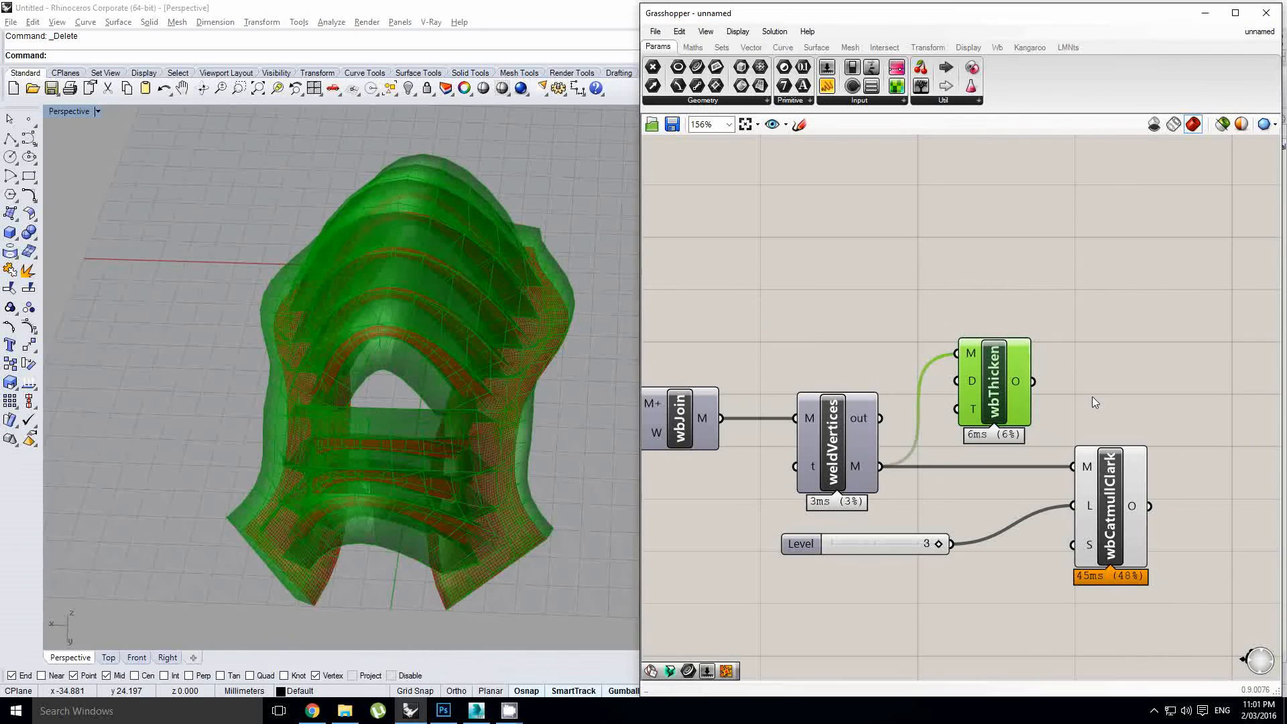
pyautogui.click(1093, 397)
pyautogui.moveTo(1076, 400); pyautogui.dragTo(1064, 375, button='right')
pyautogui.click(1000, 373)
pyautogui.middleClick(1000, 370)
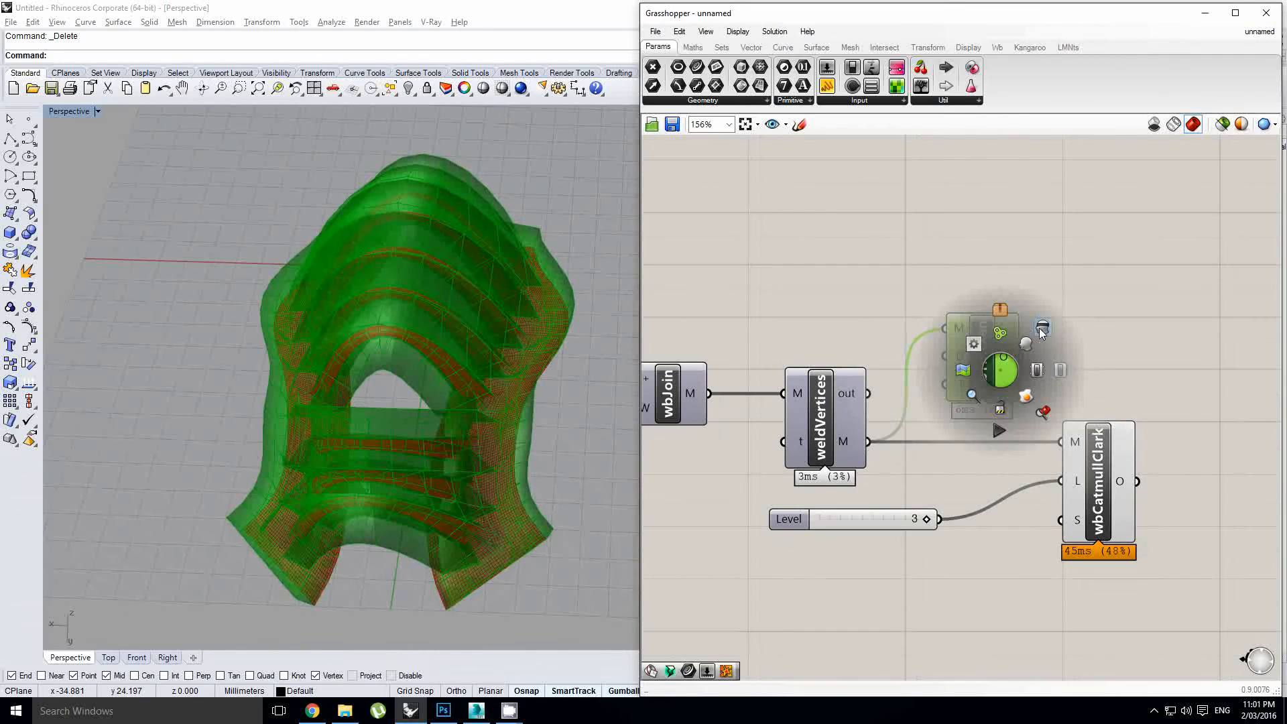
pyautogui.click(1040, 334)
# Examine the wbCatmullClark mesh preview and its links back to the weldVertices component.
pyautogui.click(1071, 502)
pyautogui.scroll(1, 1070, 502)
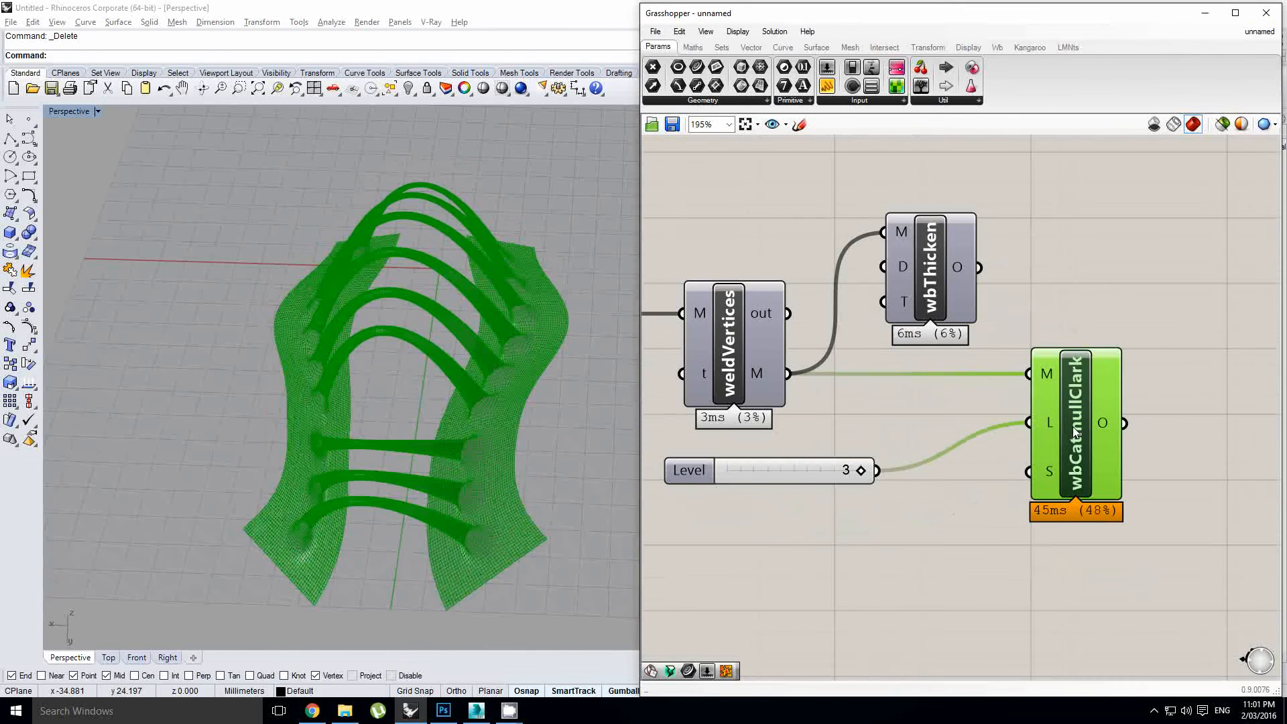
pyautogui.moveTo(935, 472); pyautogui.dragTo(952, 469, button='right')
pyautogui.click(947, 404)
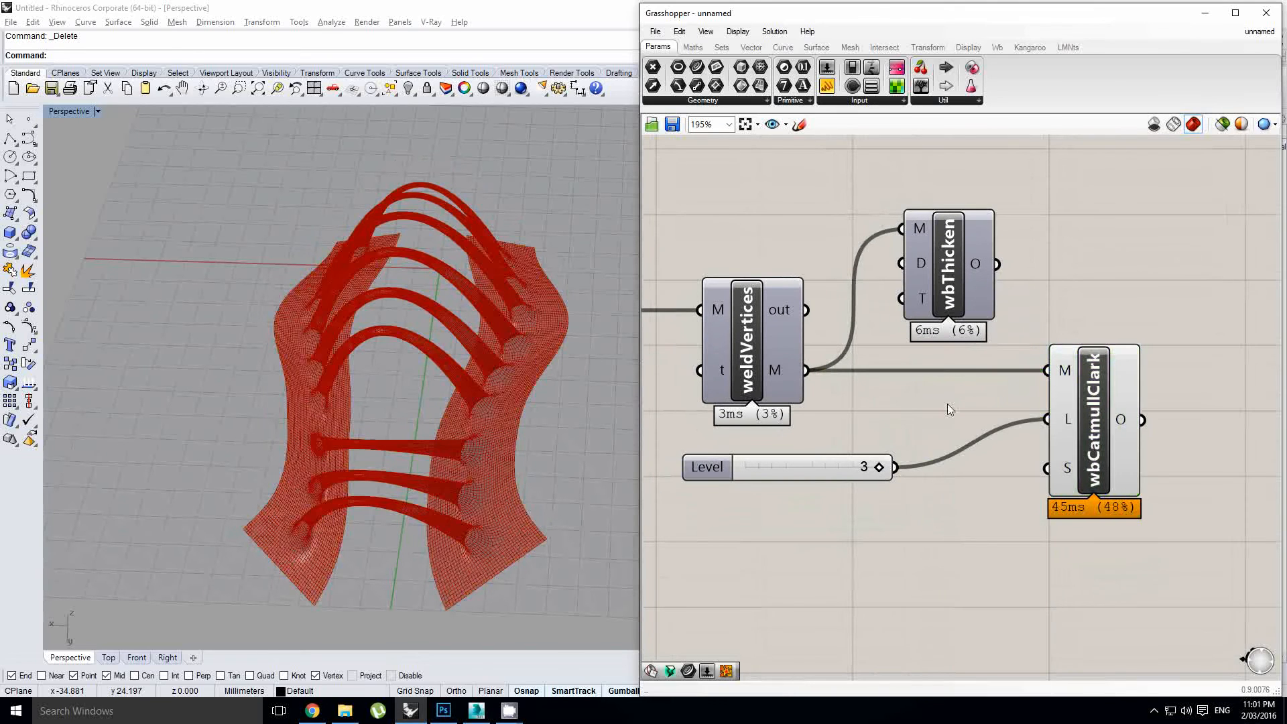
pyautogui.click(1115, 431)
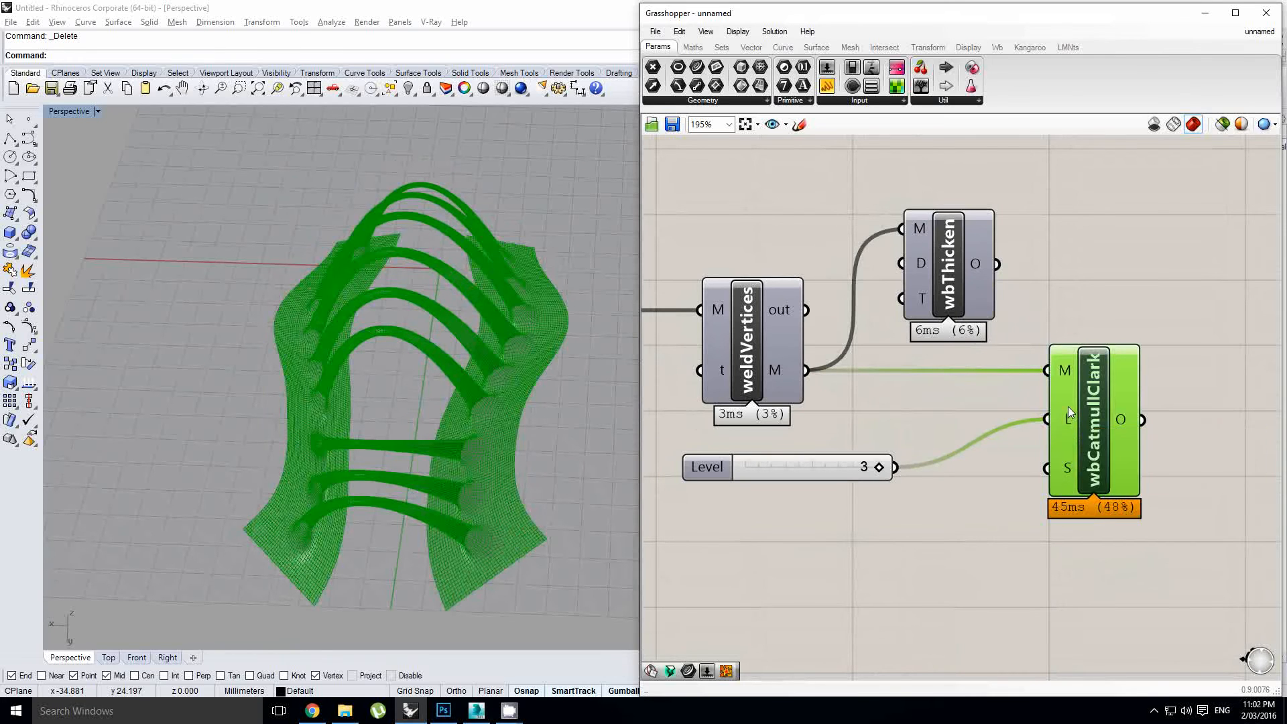
pyautogui.moveTo(1068, 406)
pyautogui.click(483, 416)
pyautogui.moveTo(477, 432); pyautogui.dragTo(503, 369, button='right')
pyautogui.click(914, 405)
pyautogui.moveTo(774, 368); pyautogui.dragTo(803, 369, button='right')
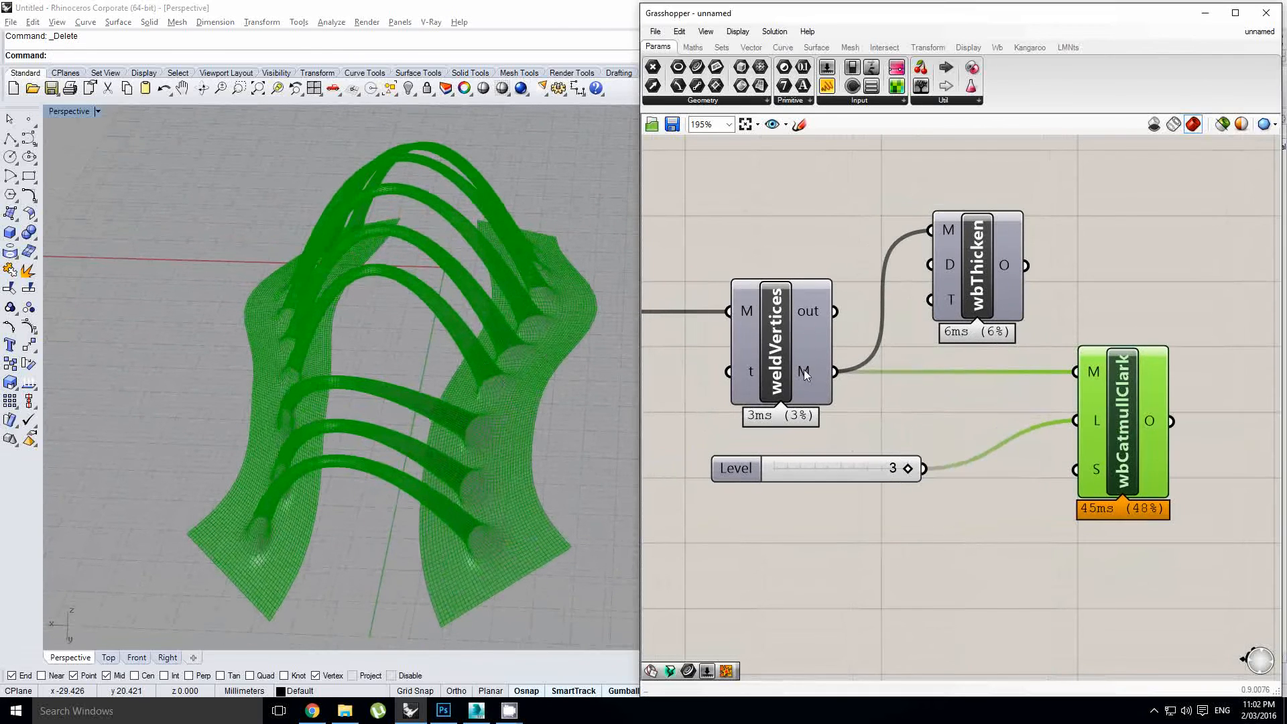
# Bake the weldVertices mesh into the Rhino scene.
pyautogui.click(795, 357)
pyautogui.press('space')
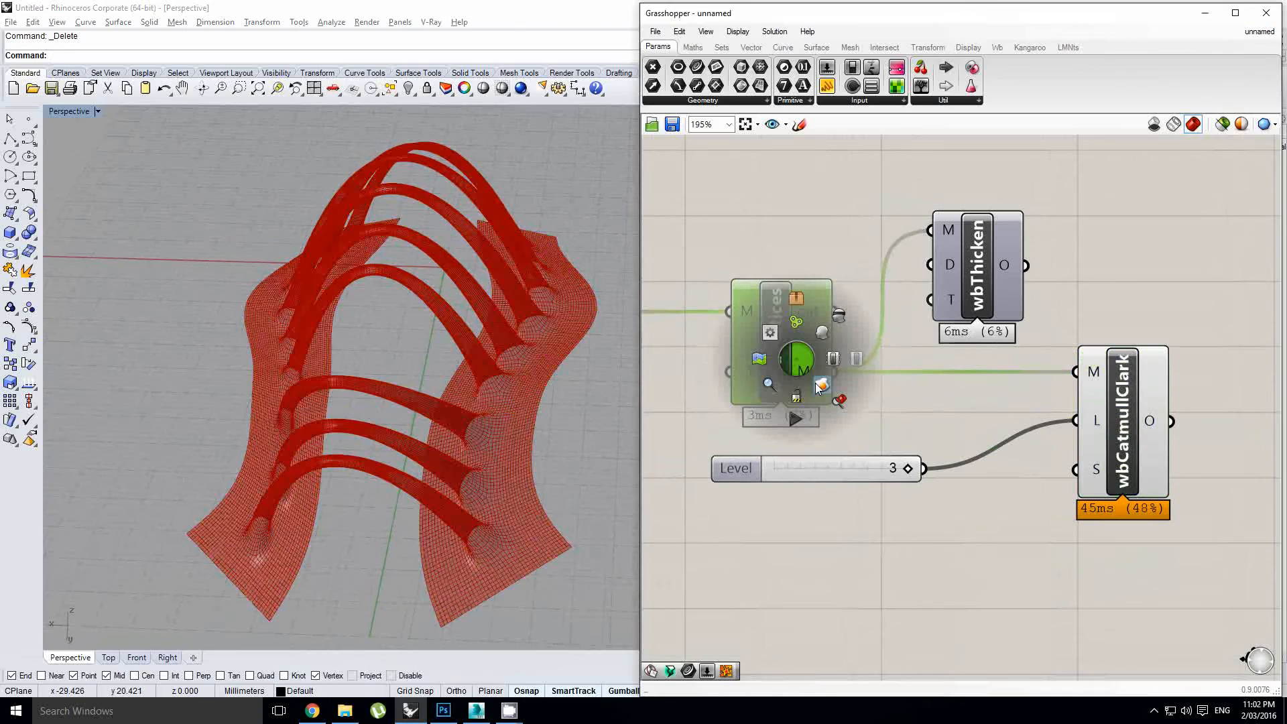
pyautogui.click(529, 416)
pyautogui.moveTo(479, 435); pyautogui.dragTo(510, 423, button='right')
pyautogui.press('space')
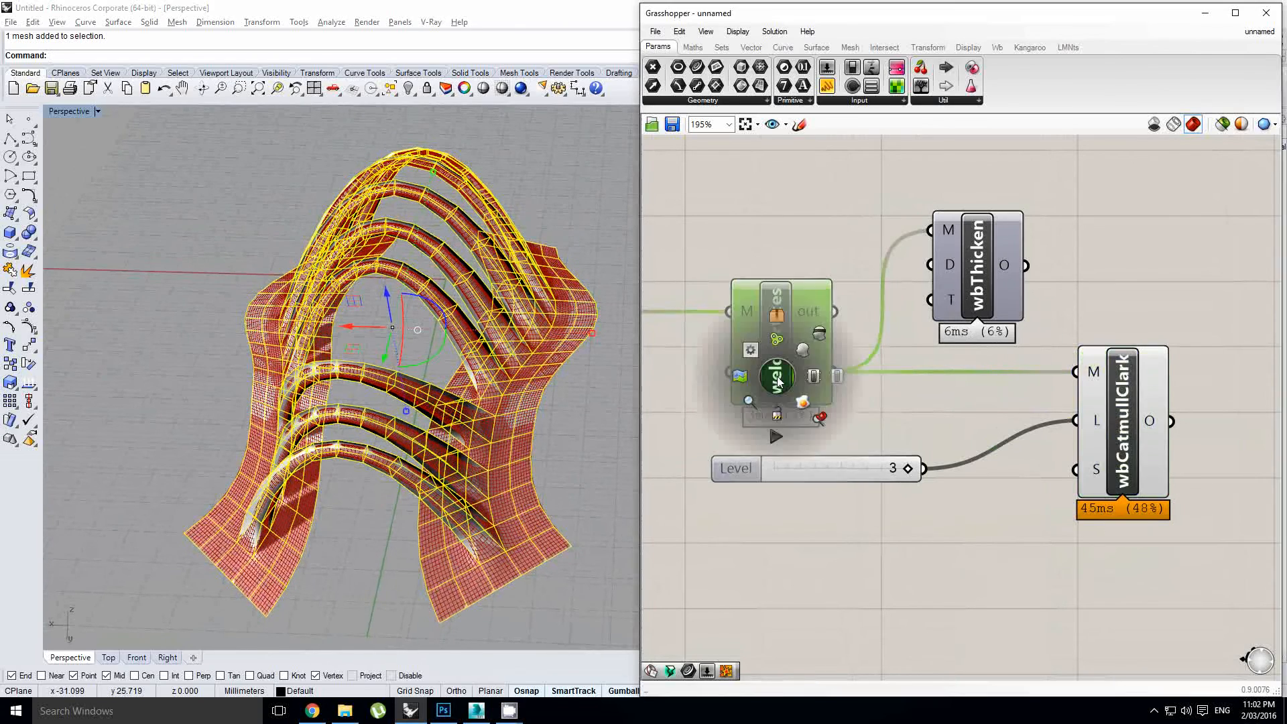
pyautogui.click(847, 320)
# Compare the baked coarse mesh with the selected wbCatmullClark preview, from low and high angles and close up on the arches.
pyautogui.moveTo(384, 427); pyautogui.dragTo(460, 317, button='right')
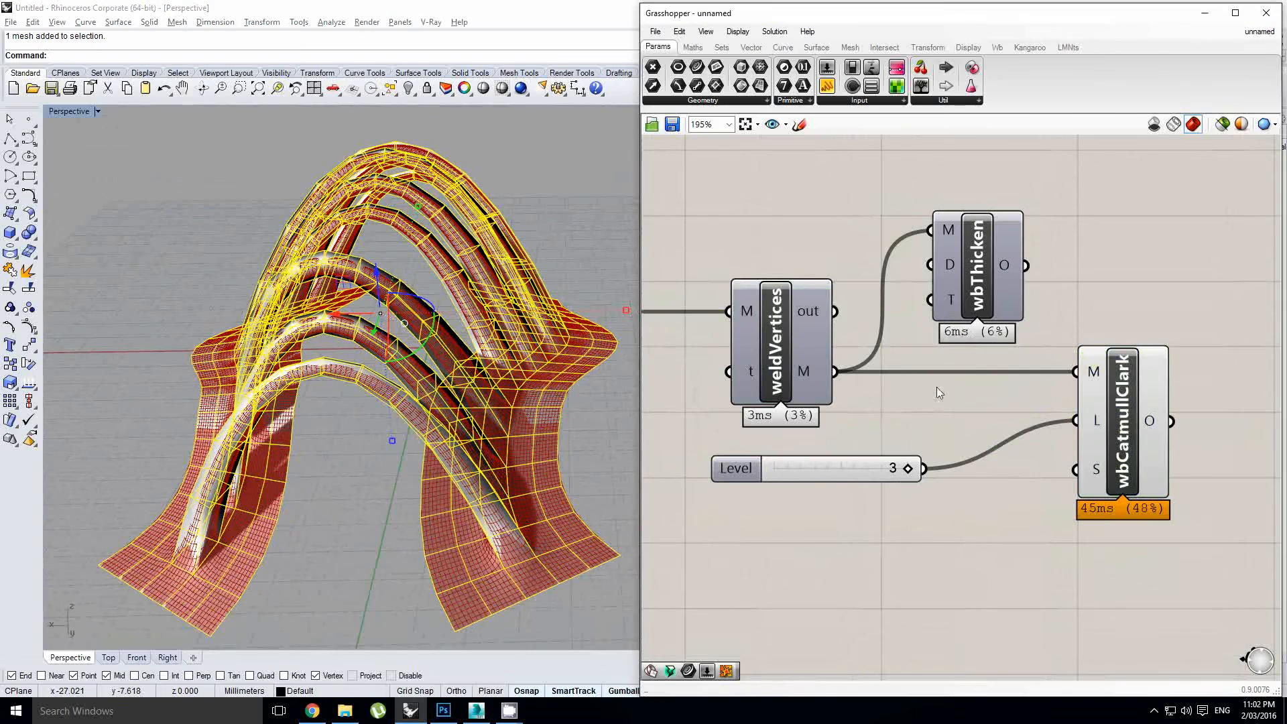
pyautogui.click(1144, 424)
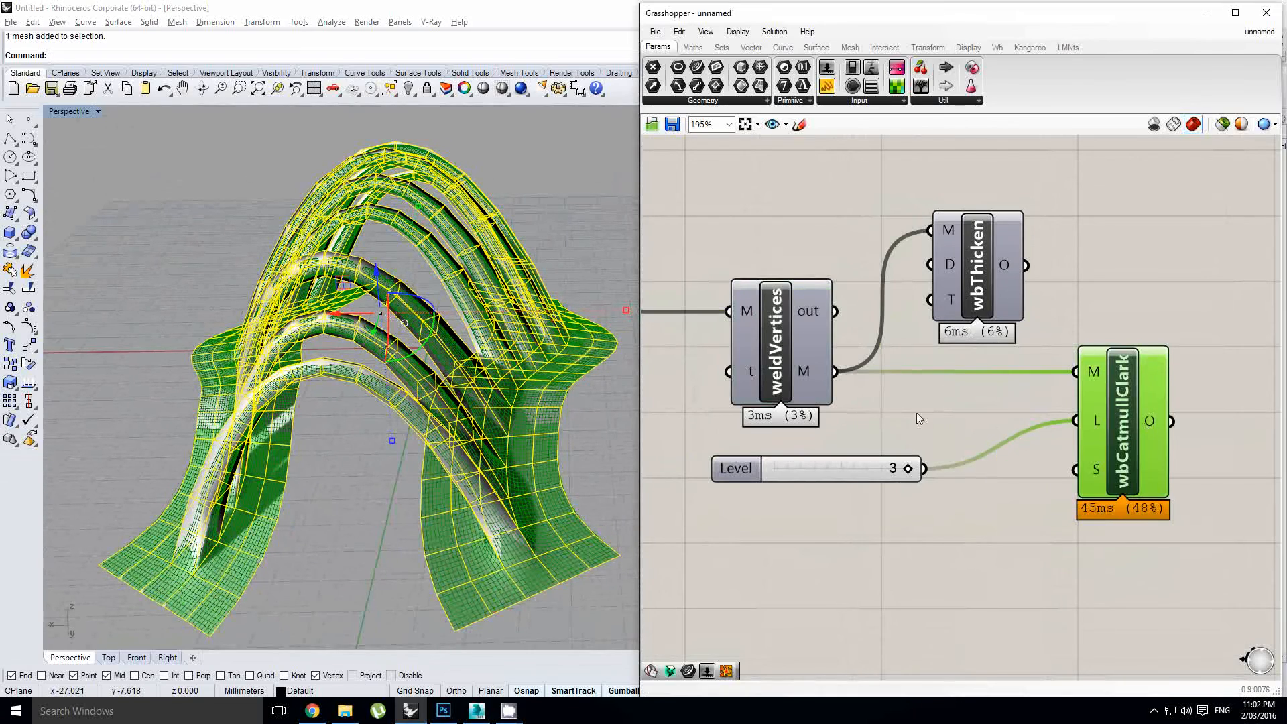
pyautogui.moveTo(565, 384); pyautogui.dragTo(452, 299, button='right')
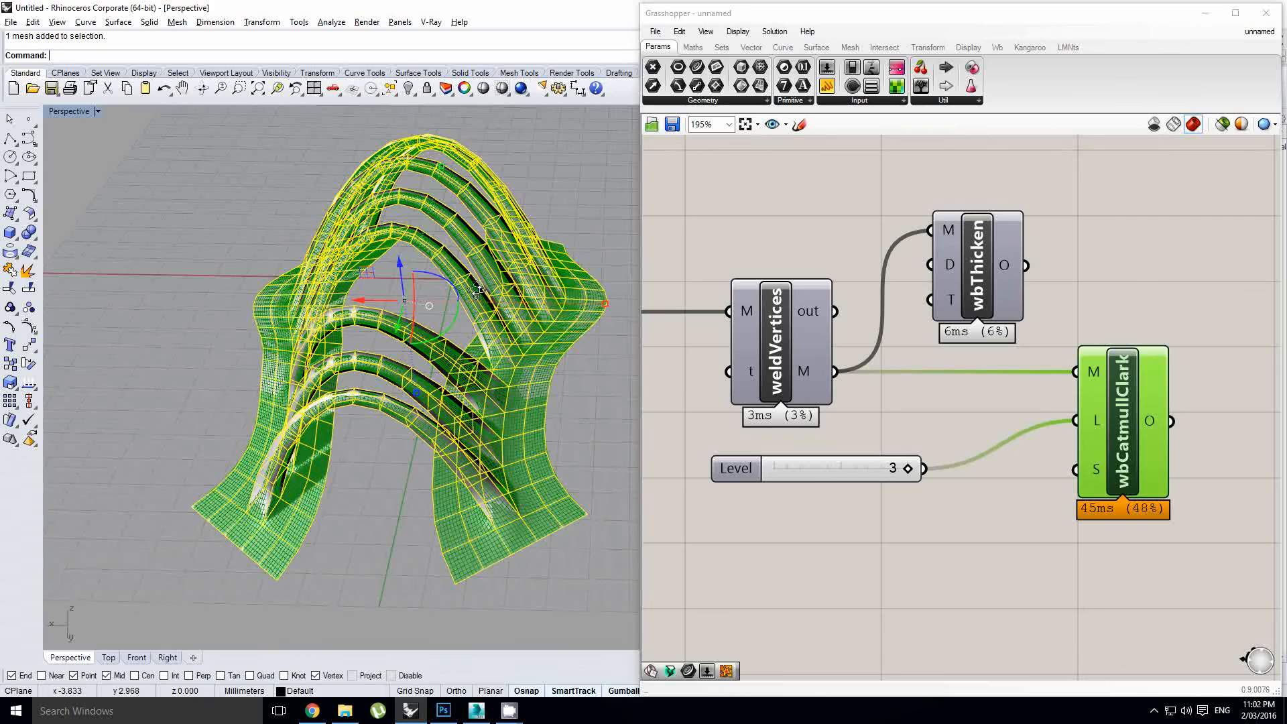
pyautogui.moveTo(477, 290); pyautogui.dragTo(480, 343, button='right')
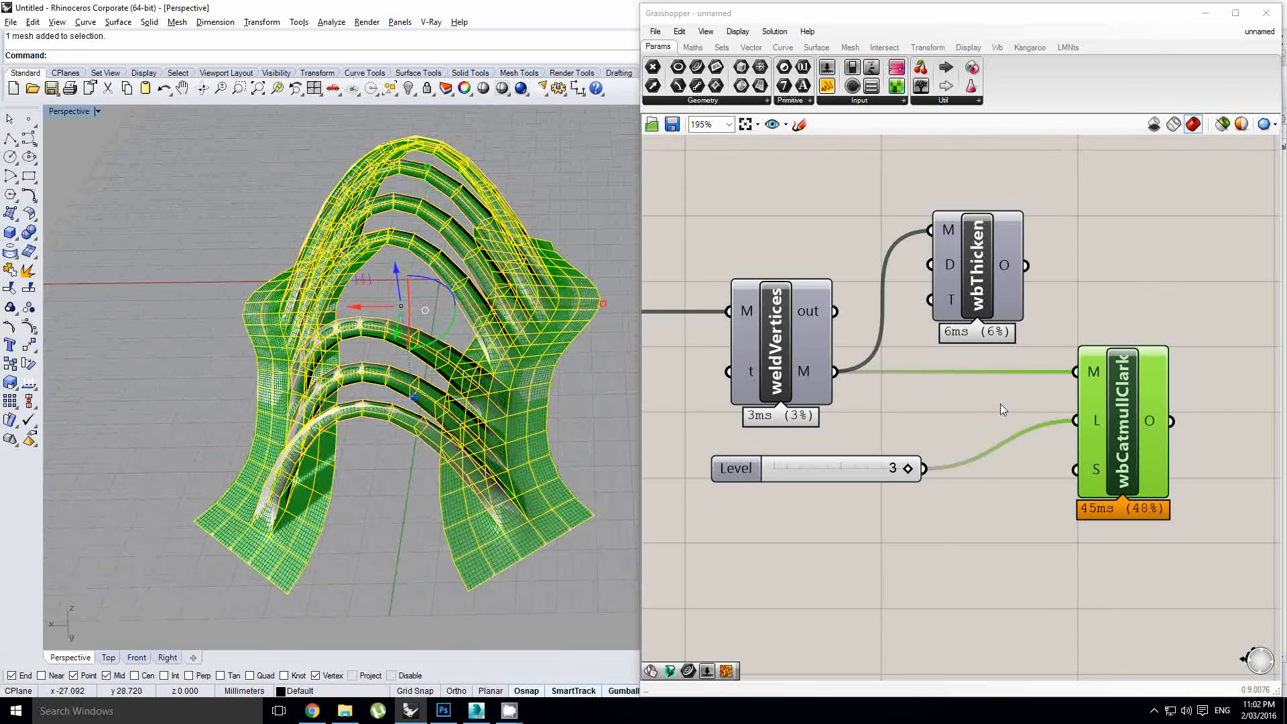
pyautogui.moveTo(1006, 396); pyautogui.dragTo(1027, 397, button='right')
pyautogui.moveTo(590, 408); pyautogui.dragTo(581, 387, button='right')
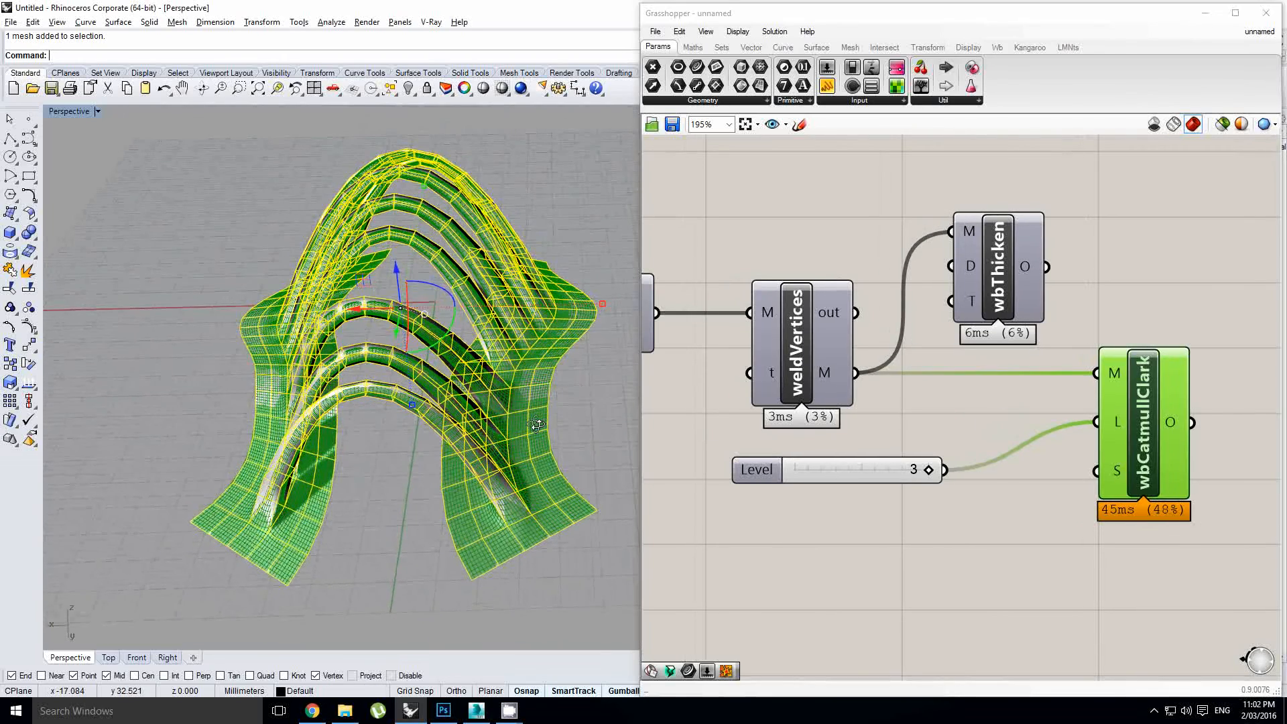
pyautogui.moveTo(535, 423); pyautogui.dragTo(511, 506, button='right')
pyautogui.scroll(2, 510, 469)
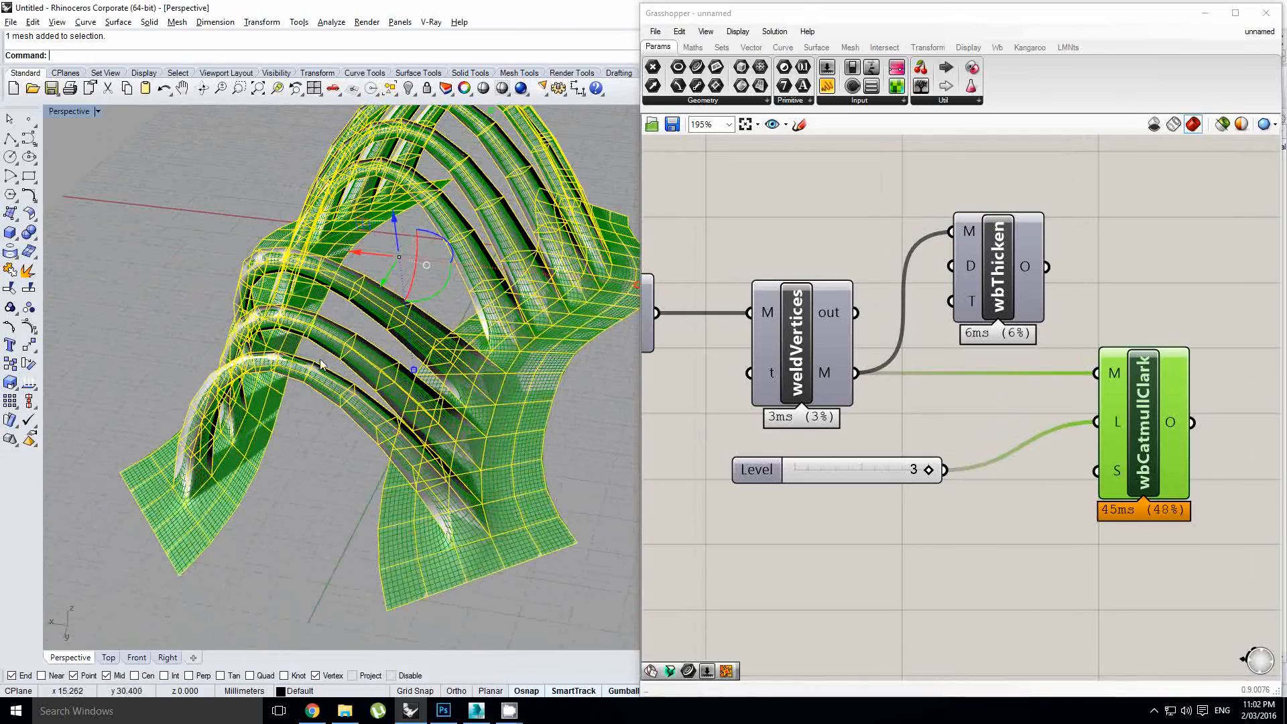
pyautogui.moveTo(476, 459); pyautogui.dragTo(569, 380, button='right')
pyautogui.scroll(-4, 471, 379)
pyautogui.moveTo(473, 394); pyautogui.dragTo(484, 415, button='right')
pyautogui.scroll(-2, 489, 414)
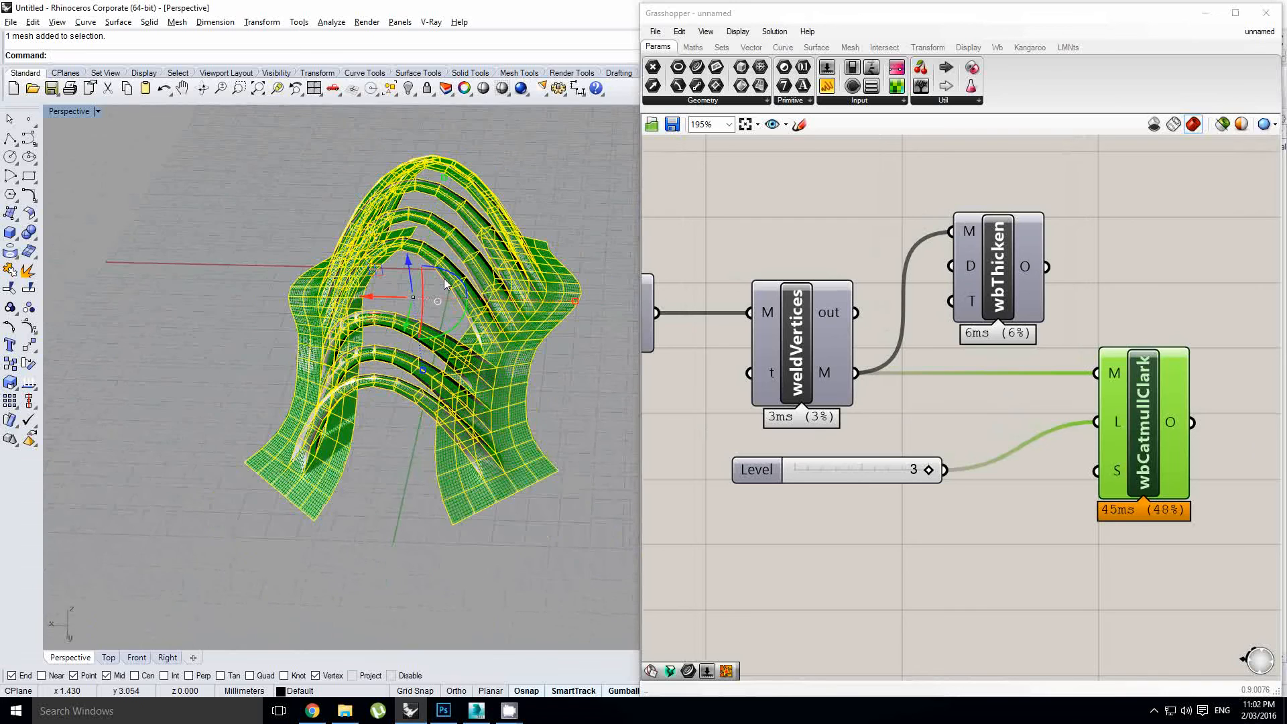
pyautogui.scroll(2, 489, 414)
# Inspect the baked mesh around the arches with weldVertices selected, and delete the baked mesh.
pyautogui.click(818, 354)
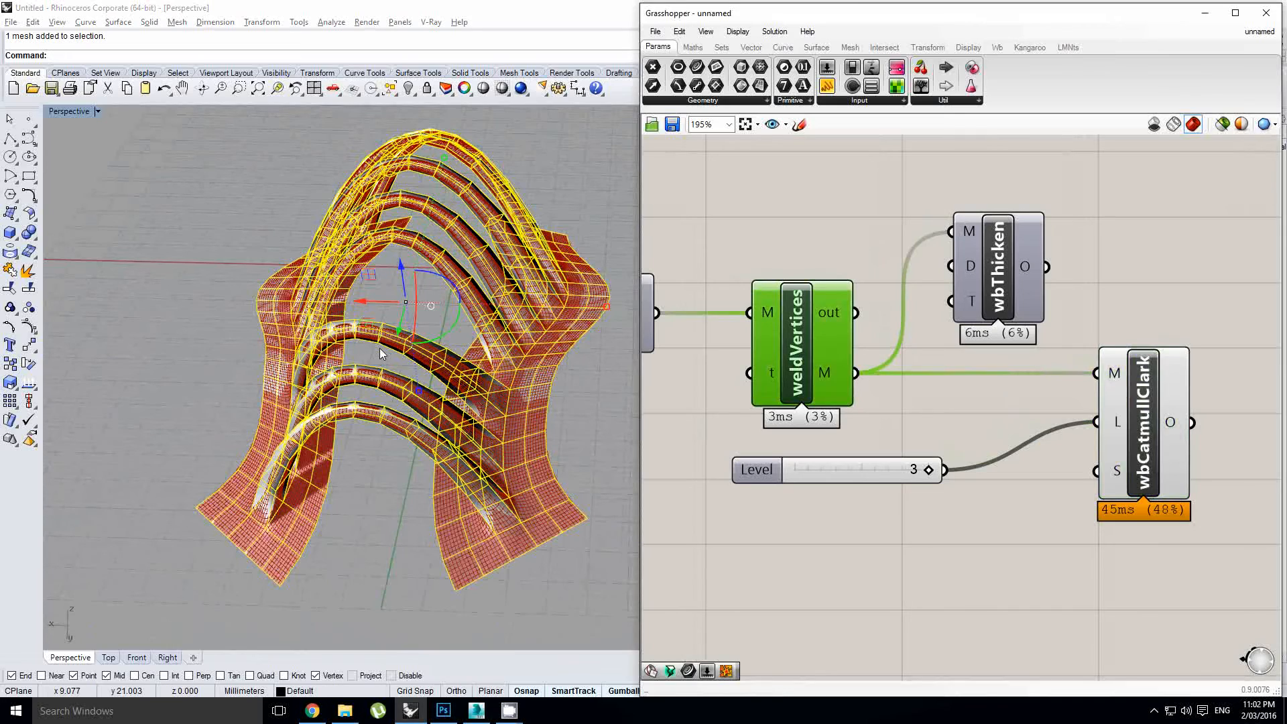
pyautogui.moveTo(336, 357); pyautogui.dragTo(411, 295, button='right')
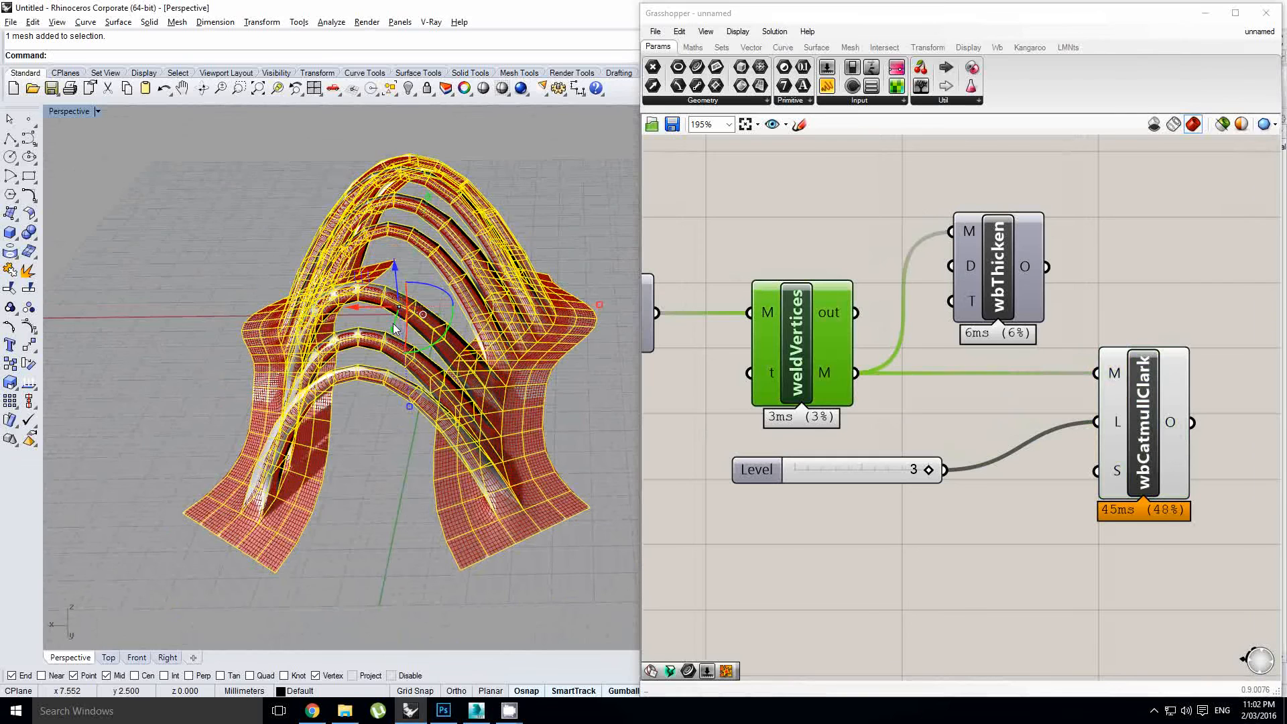
pyautogui.moveTo(472, 336); pyautogui.dragTo(469, 342, button='right')
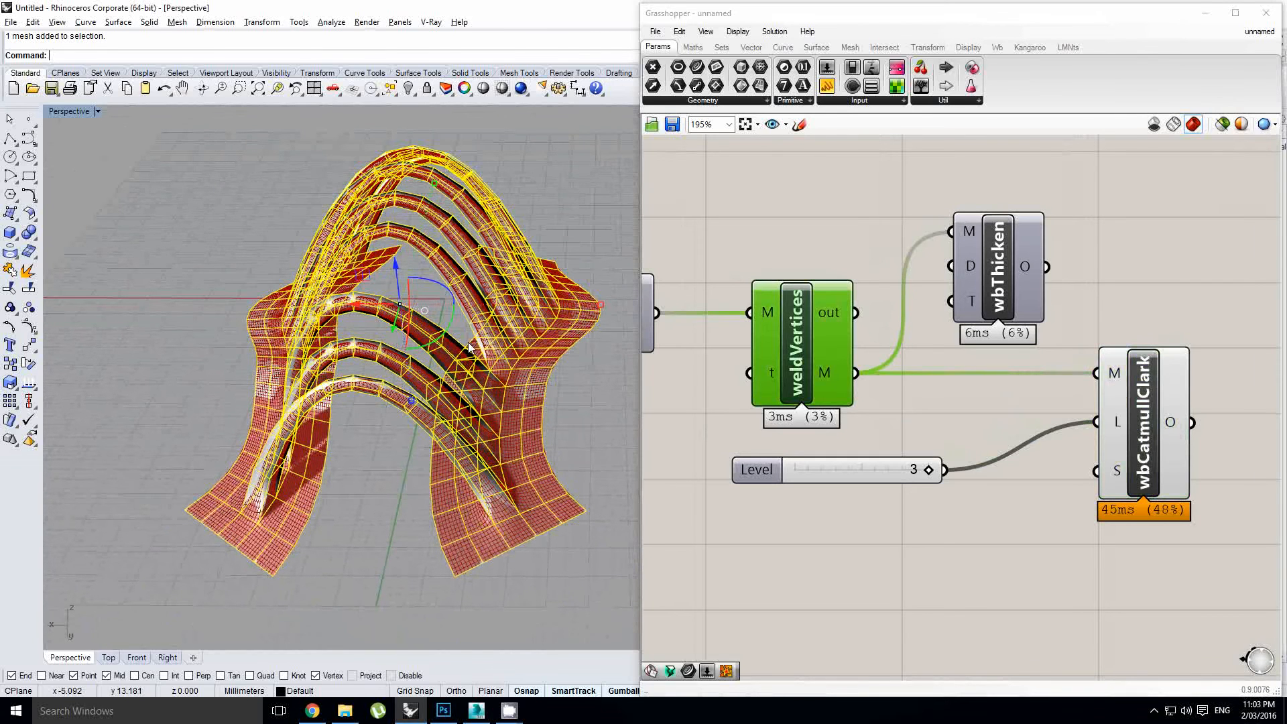
pyautogui.moveTo(473, 340); pyautogui.dragTo(521, 360, button='right')
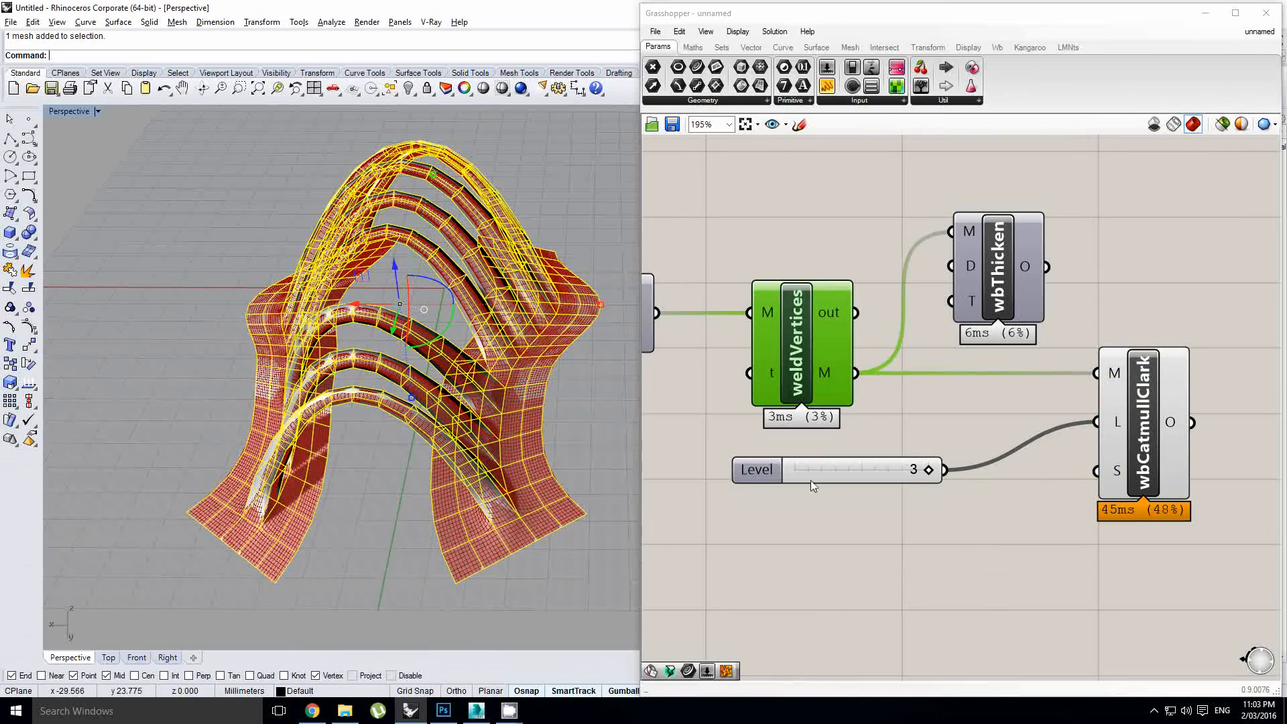
pyautogui.moveTo(388, 415); pyautogui.dragTo(421, 296, button='right')
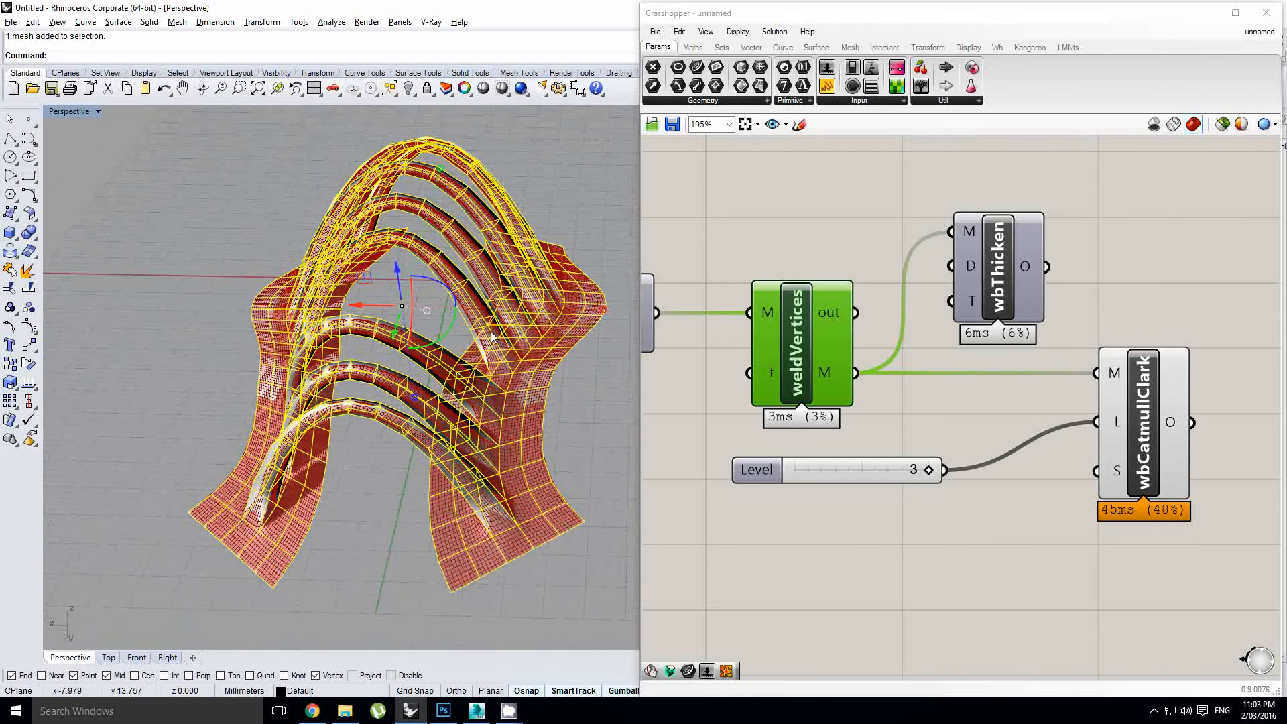
pyautogui.moveTo(491, 336)
pyautogui.mouseDown(button='right')
pyautogui.moveTo(462, 315)
pyautogui.moveTo(448, 324)
pyautogui.moveTo(472, 364)
pyautogui.moveTo(465, 318)
pyautogui.moveTo(480, 338)
pyautogui.mouseUp(button='right')
pyautogui.scroll(4, 489, 329)
pyautogui.scroll(-7, 448, 325)
pyautogui.scroll(5, 462, 355)
pyautogui.scroll(-2, 464, 336)
pyautogui.scroll(-2, 465, 318)
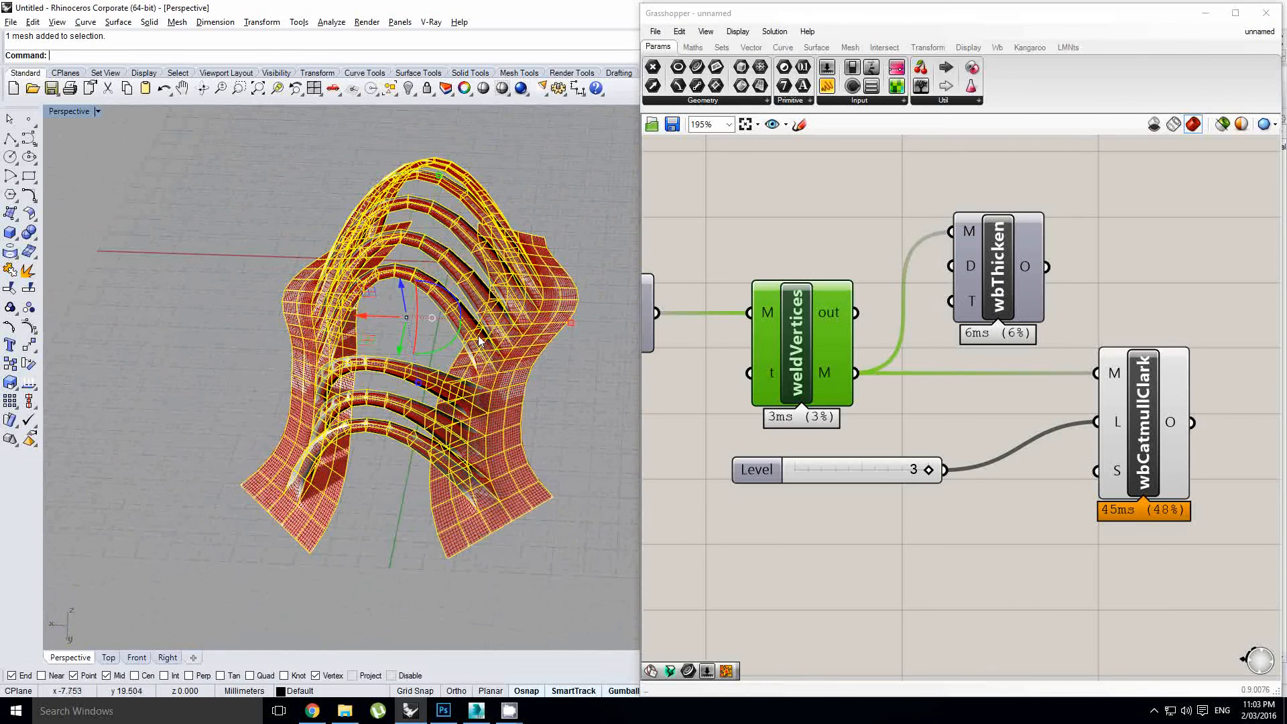
pyautogui.press('Delete')
# Move wbThicken slightly closer to weldVertices and connect its O output to wbCatmullClark's M input.
pyautogui.moveTo(993, 388); pyautogui.dragTo(954, 384, button='right')
pyautogui.click(972, 276)
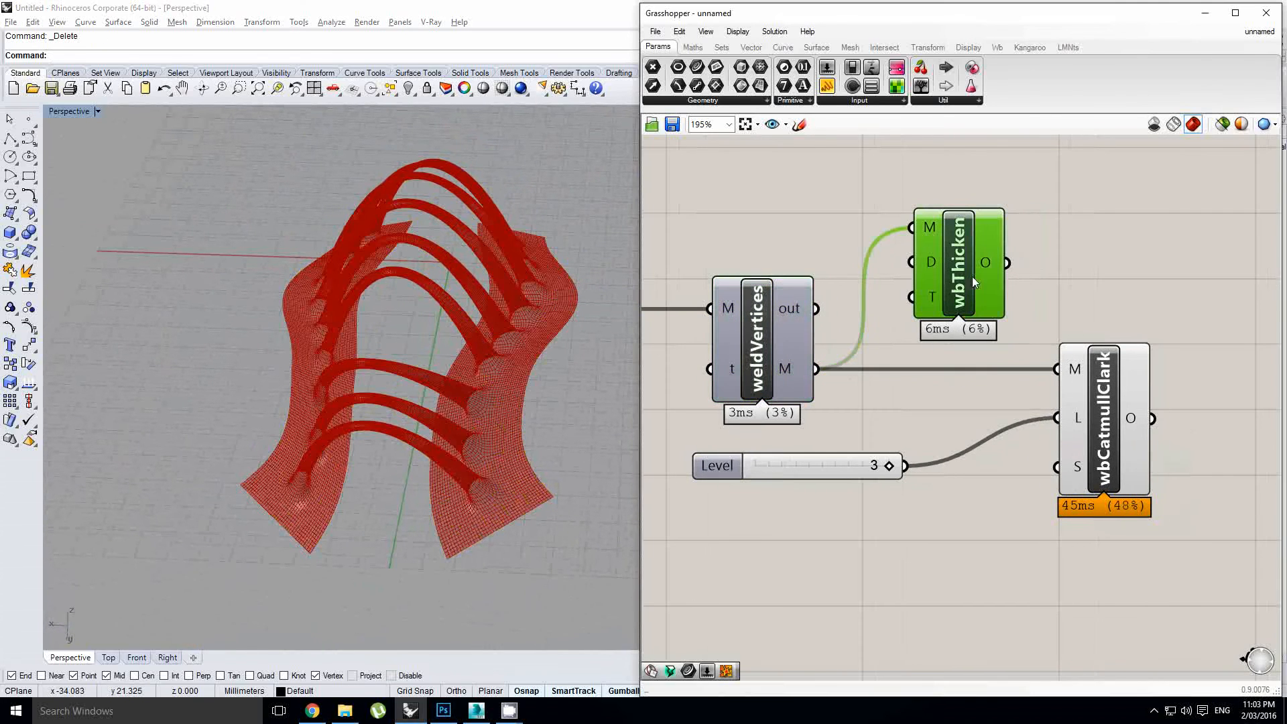
pyautogui.moveTo(972, 276); pyautogui.dragTo(963, 278)
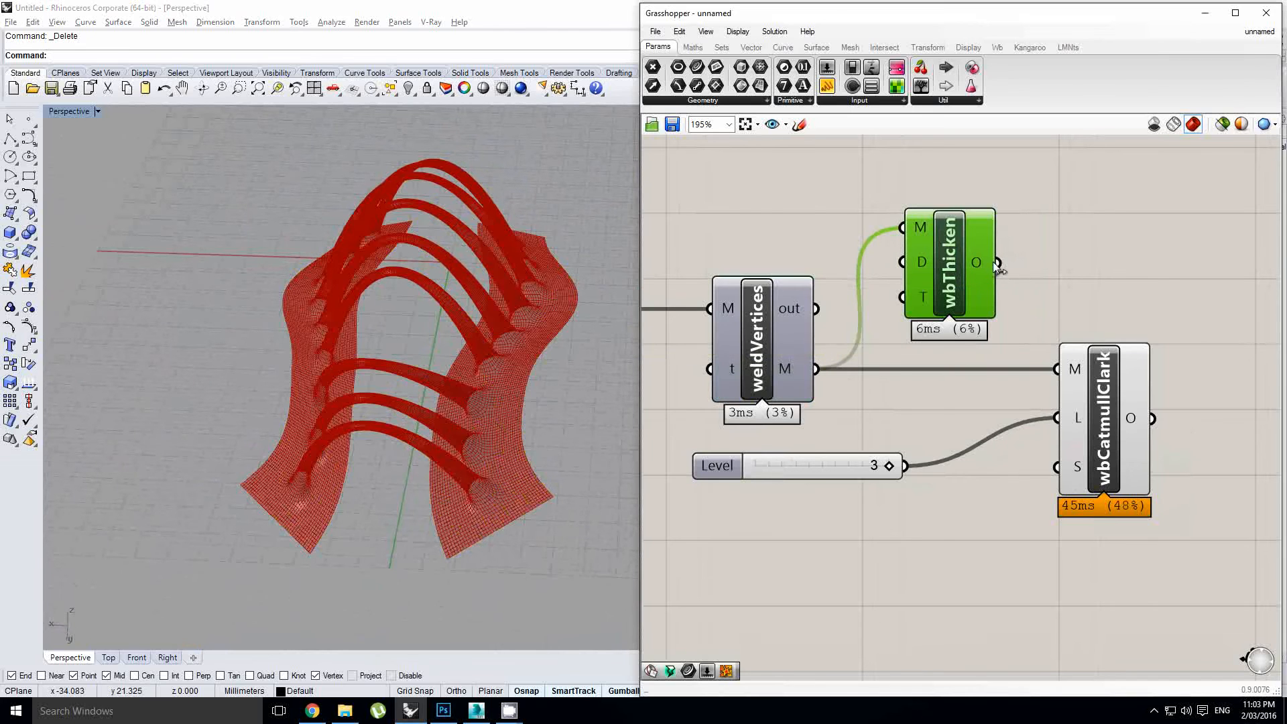
pyautogui.moveTo(997, 264); pyautogui.dragTo(1055, 369)
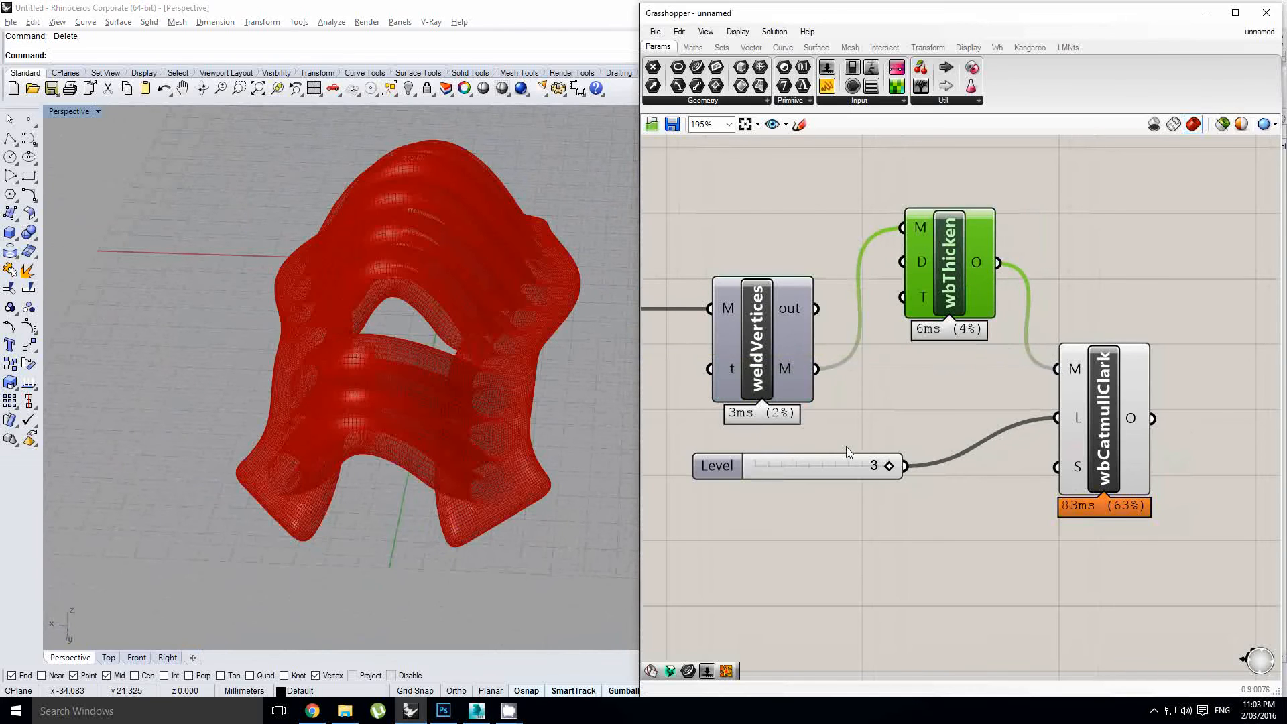
# Place a number slider above weldVertices and set its maximum to 5.
pyautogui.moveTo(772, 224); pyautogui.dragTo(838, 250, button='right')
pyautogui.click(838, 251)
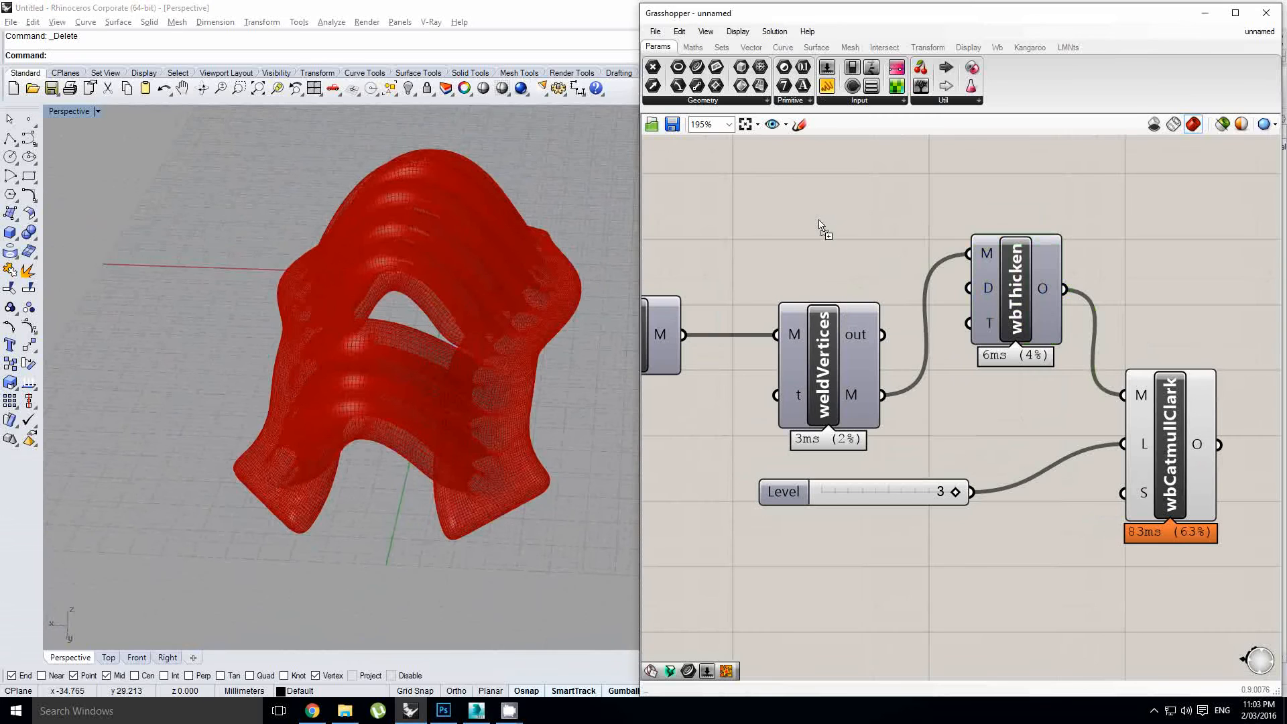
pyautogui.moveTo(819, 221); pyautogui.dragTo(801, 231)
pyautogui.doubleClick(705, 228)
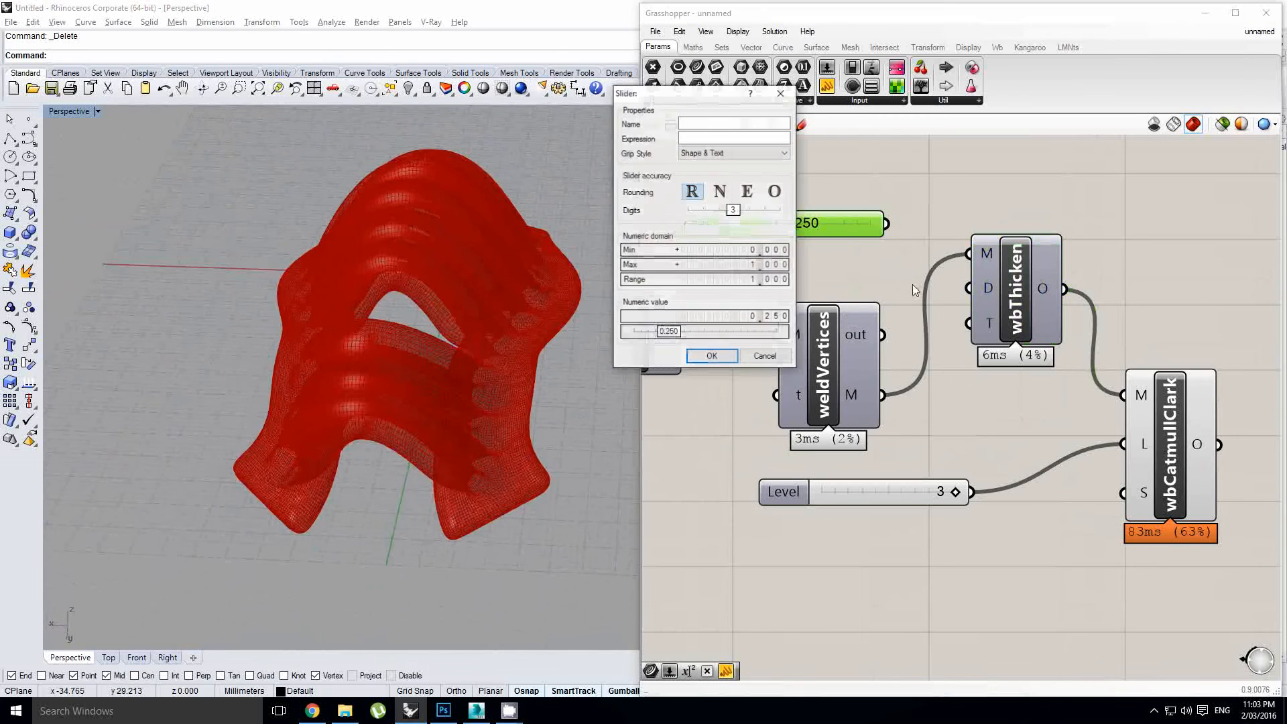
pyautogui.doubleClick(702, 266)
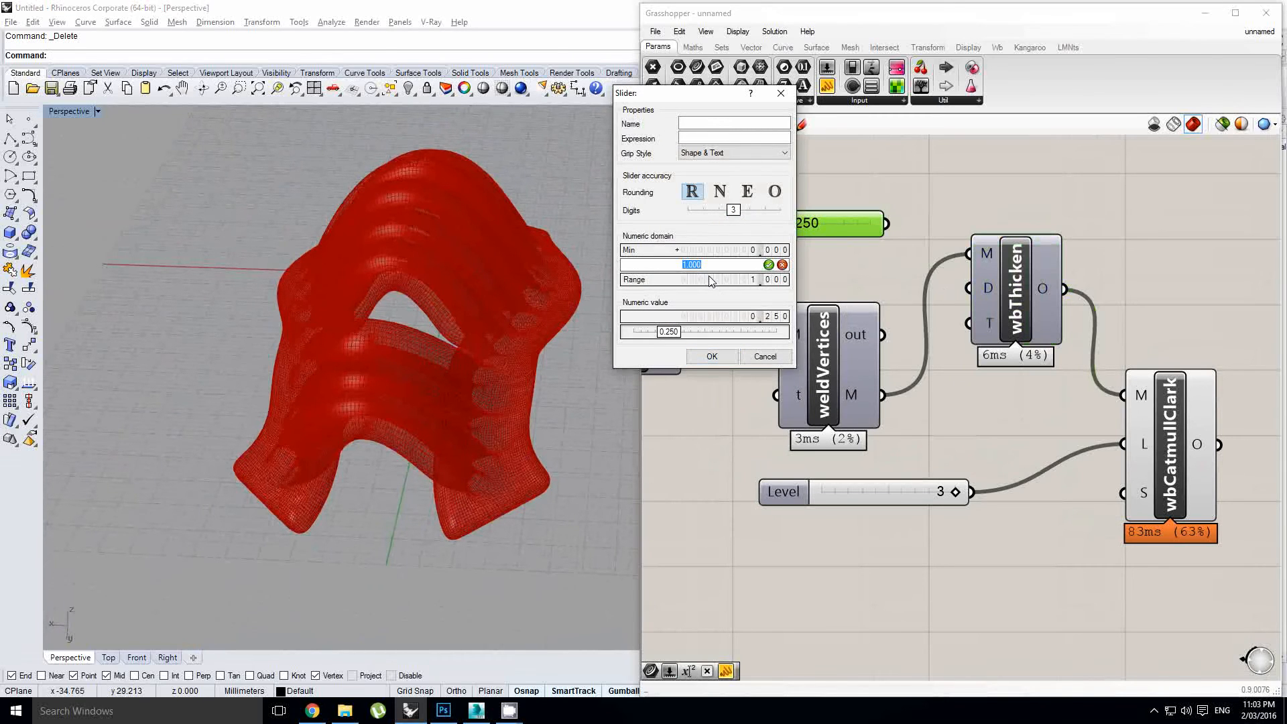
pyautogui.write('5')
pyautogui.click(718, 360)
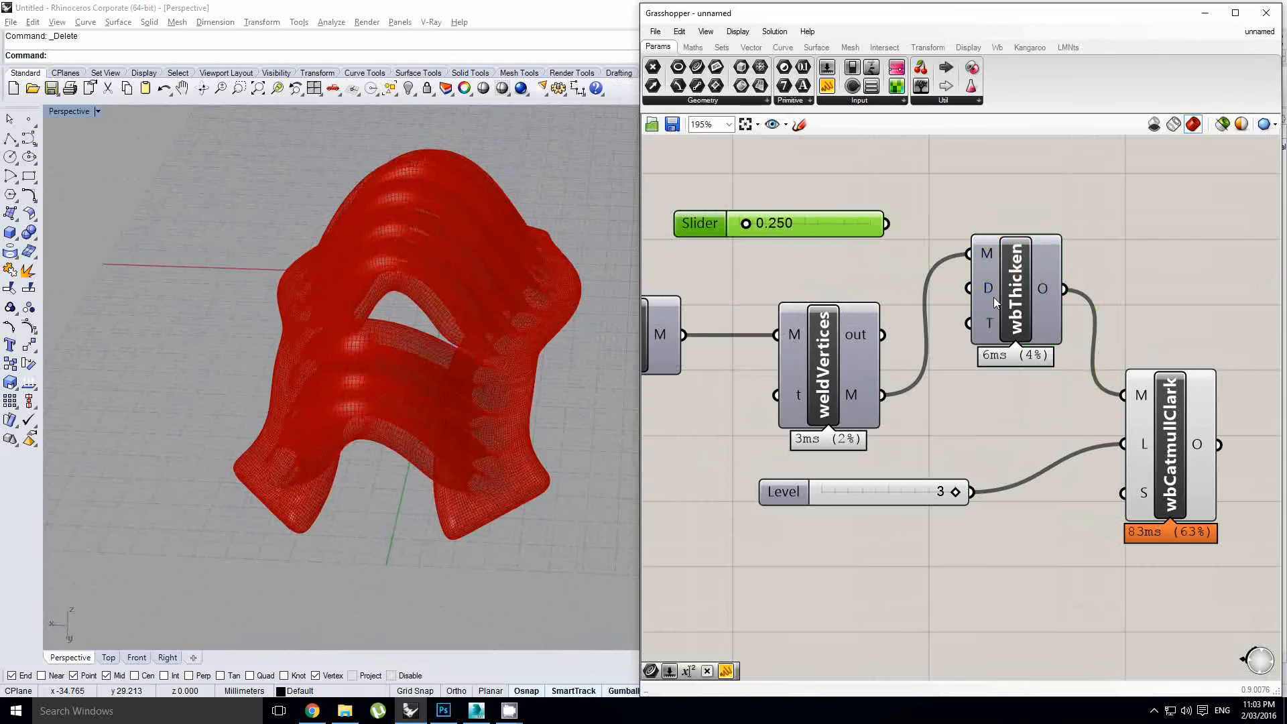
# Connect the slider to wbThicken's D input and set the distance to 1.151.
pyautogui.moveTo(894, 228); pyautogui.dragTo(981, 299)
pyautogui.scroll(2, 764, 244)
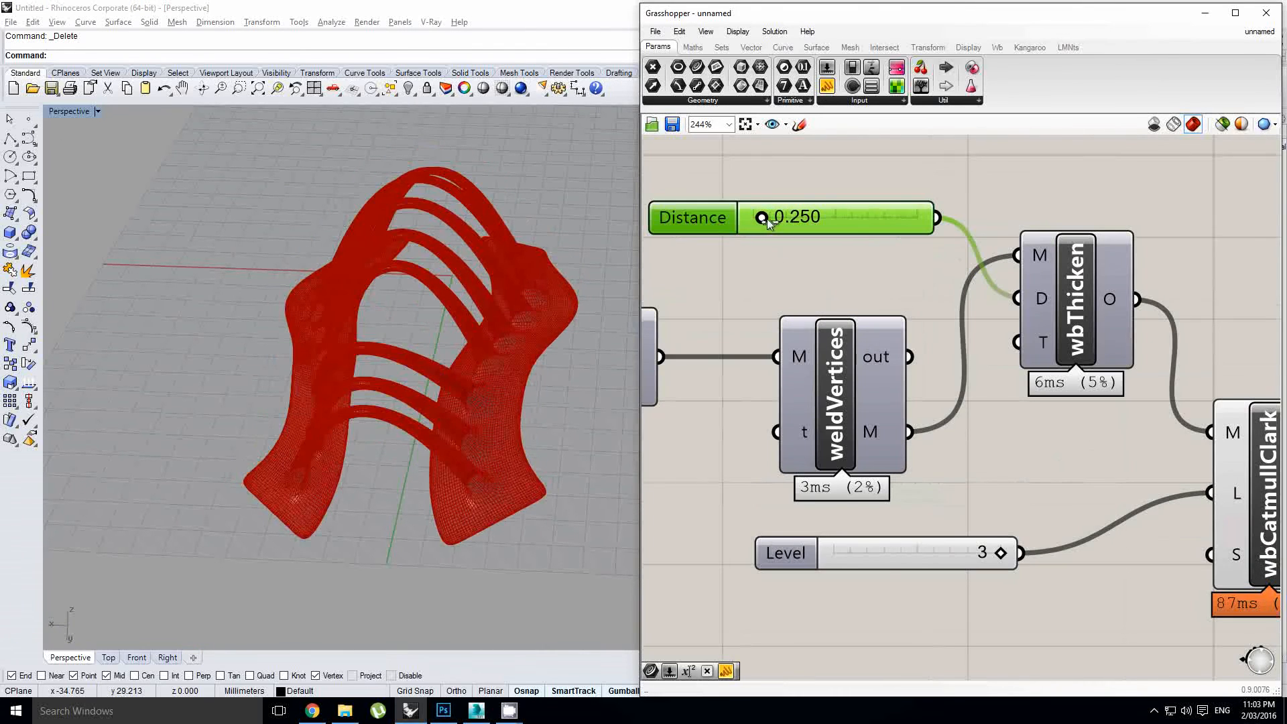
pyautogui.moveTo(767, 221); pyautogui.dragTo(791, 222)
# Inspect the thickened, smoothed mesh close up around the arches and their bases, and select wbCatmullClark.
pyautogui.scroll(3, 417, 405)
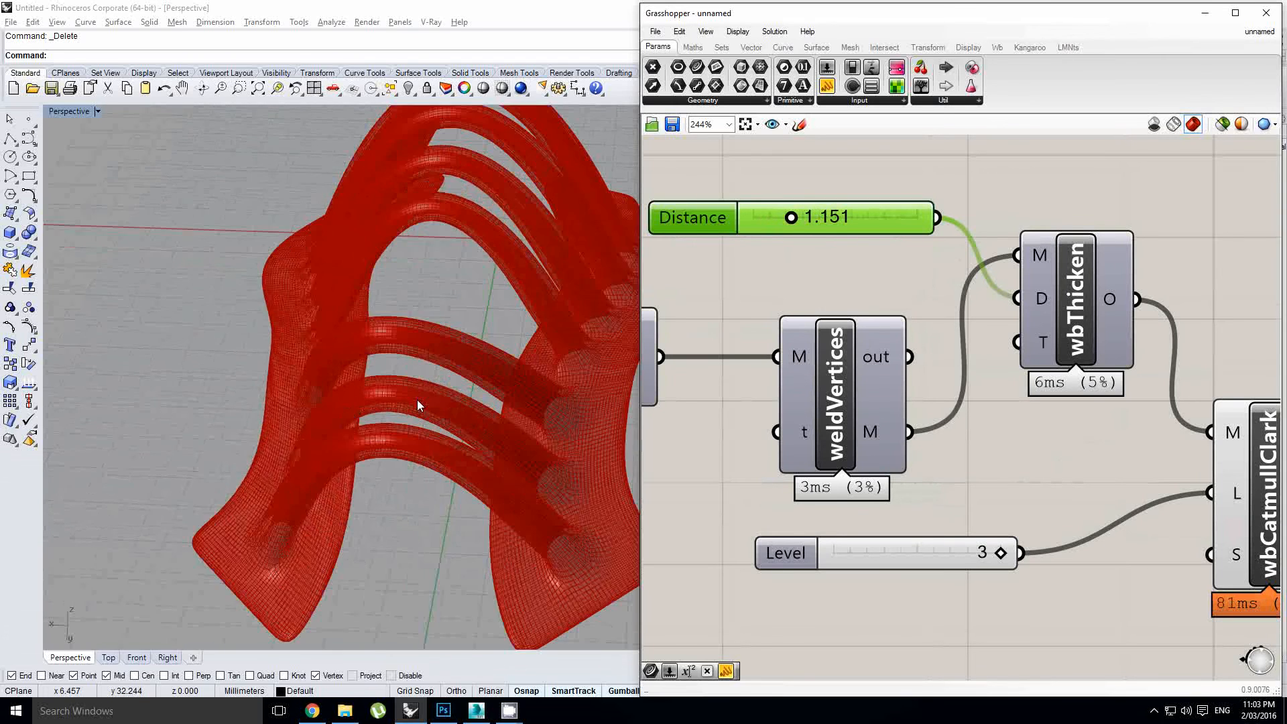
pyautogui.moveTo(417, 405); pyautogui.dragTo(373, 437, button='right')
pyautogui.scroll(-3, 824, 251)
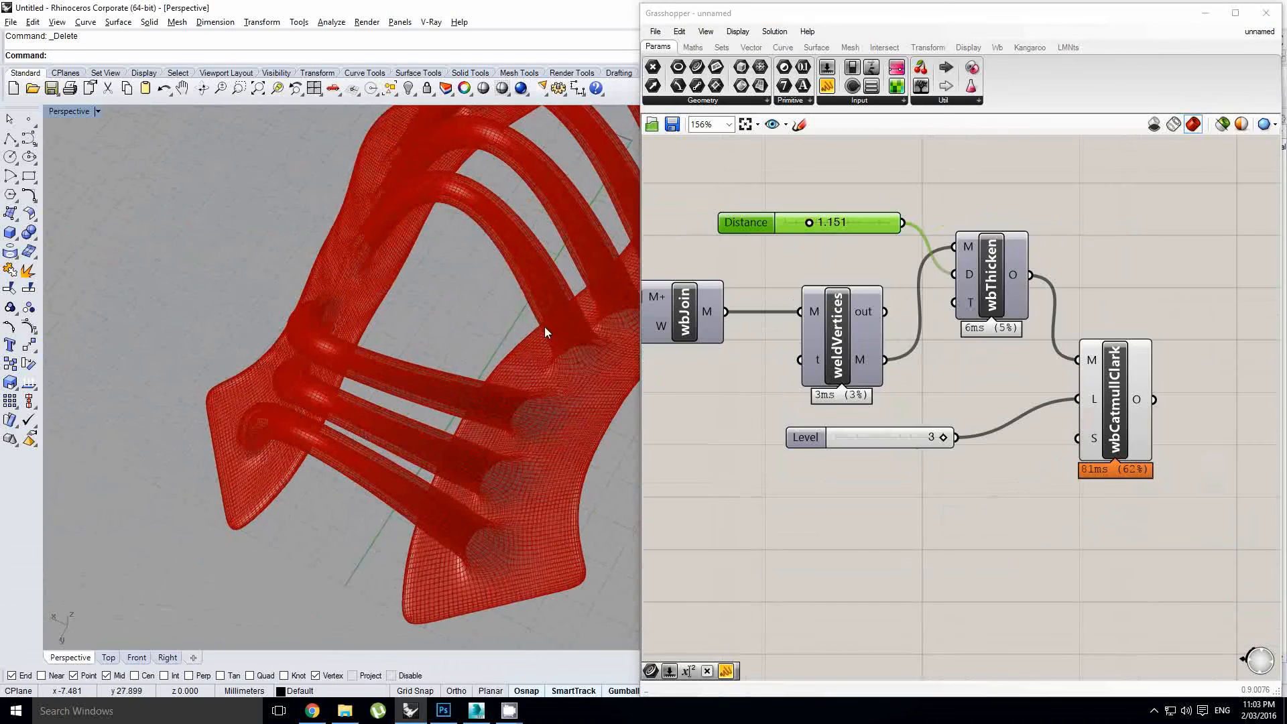
pyautogui.moveTo(544, 327); pyautogui.dragTo(464, 356, button='right')
pyautogui.click(1116, 396)
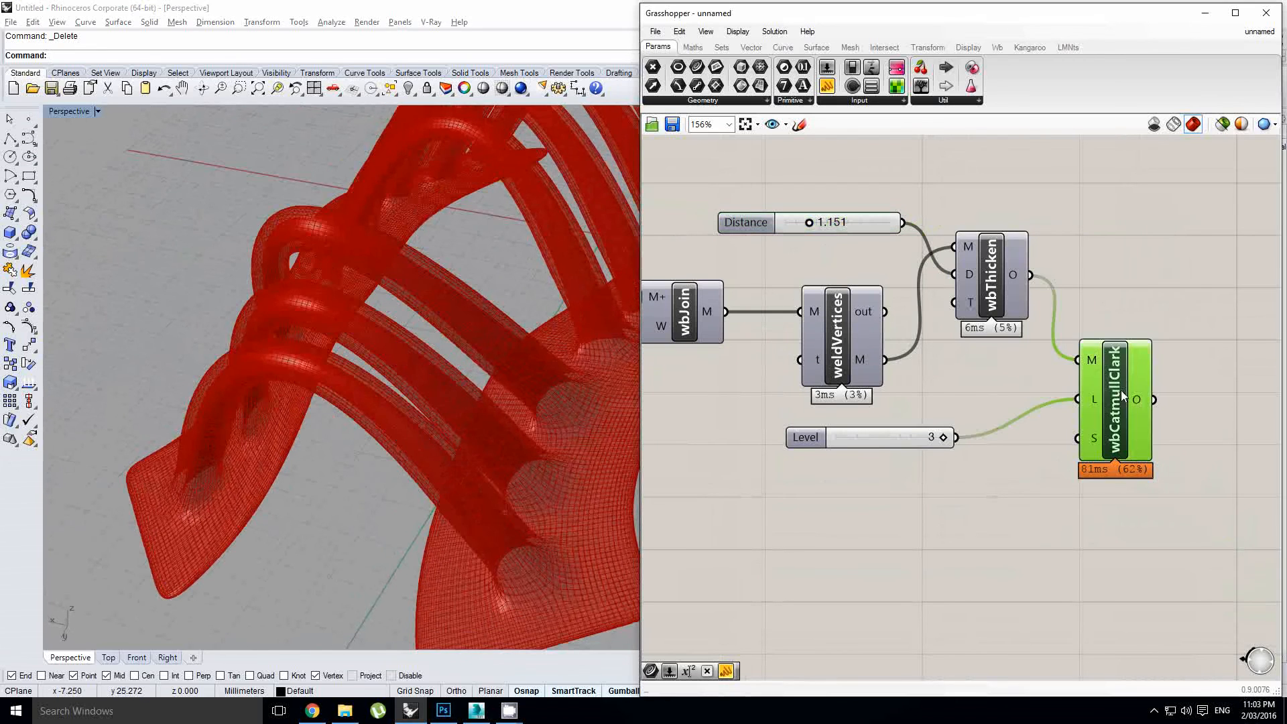
# Bake the smoothed mesh from wbCatmullClark, turn off the component's preview and inspect the baked arches.
pyautogui.middleClick(1121, 389)
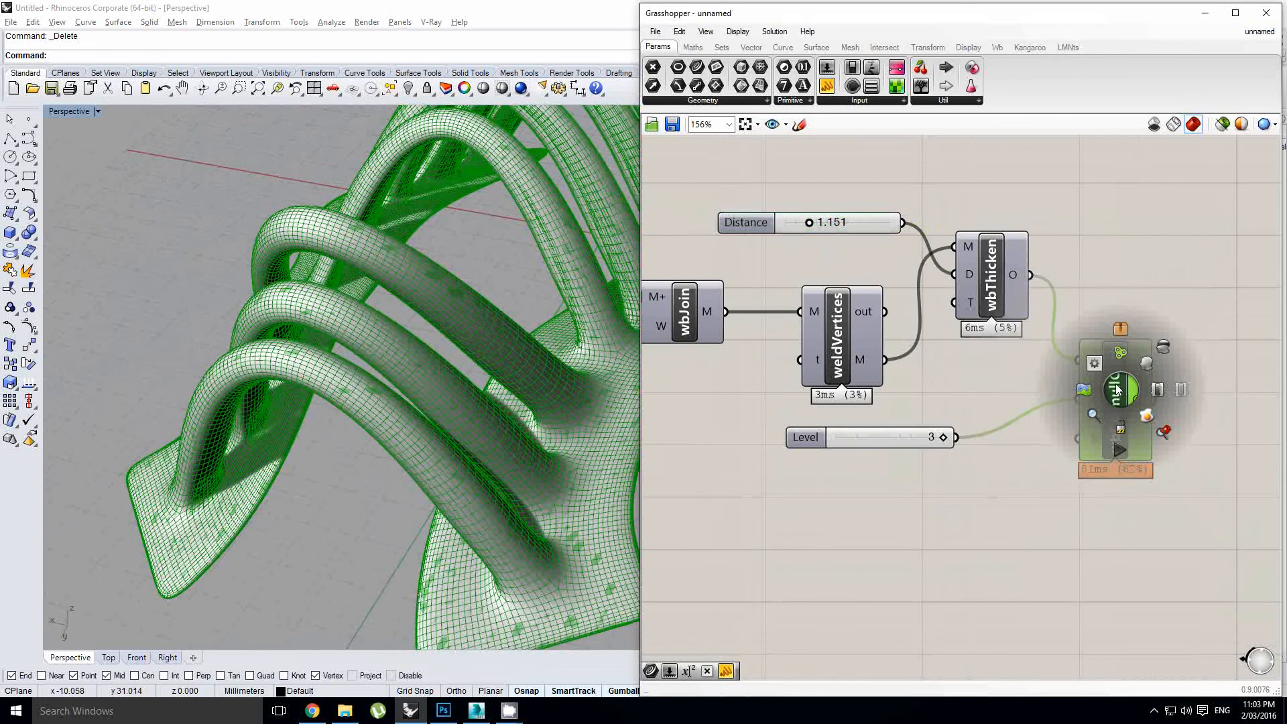
pyautogui.middleClick(1104, 384)
pyautogui.click(1144, 346)
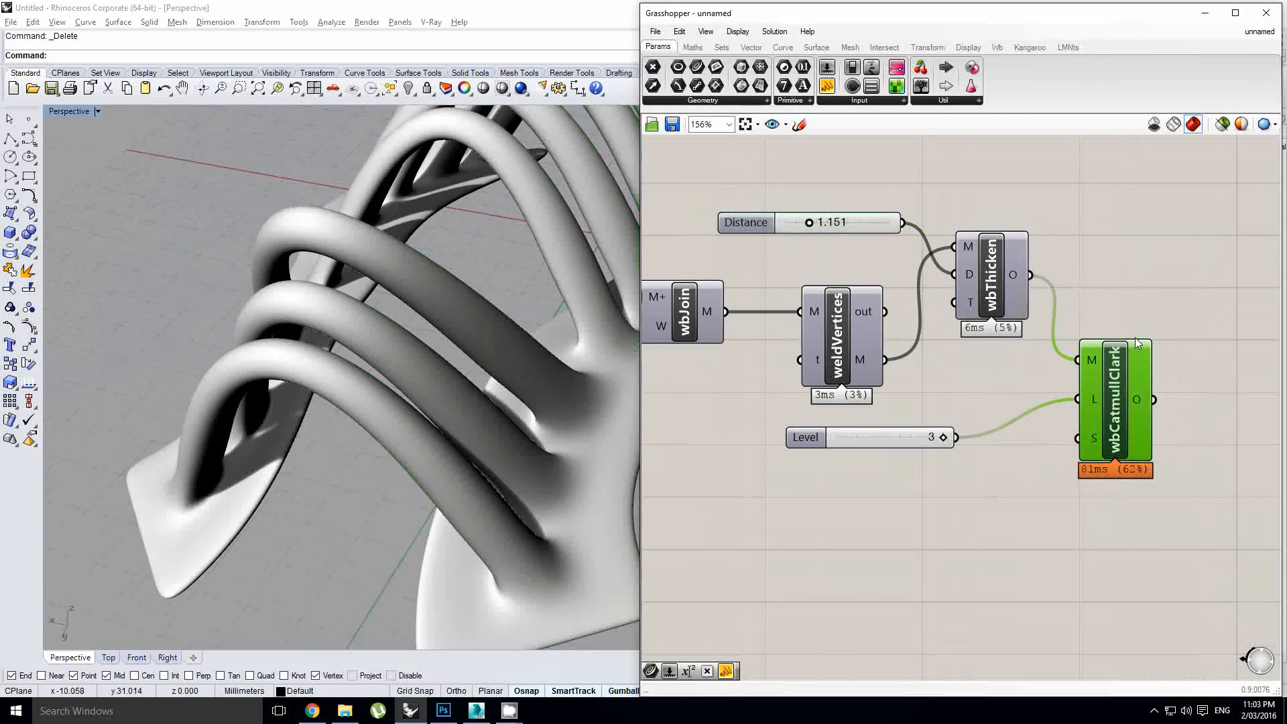
pyautogui.moveTo(470, 362); pyautogui.dragTo(436, 385, button='right')
pyautogui.scroll(-6, 436, 385)
pyautogui.moveTo(448, 283); pyautogui.dragTo(540, 390, button='right')
# Delete the baked mesh from the Perspective view and turn wbCatmullClark's preview back on.
pyautogui.click(456, 355)
pyautogui.press('Delete')
pyautogui.moveTo(904, 397); pyautogui.dragTo(932, 405, button='right')
pyautogui.middleClick(1039, 390)
pyautogui.click(1051, 367)
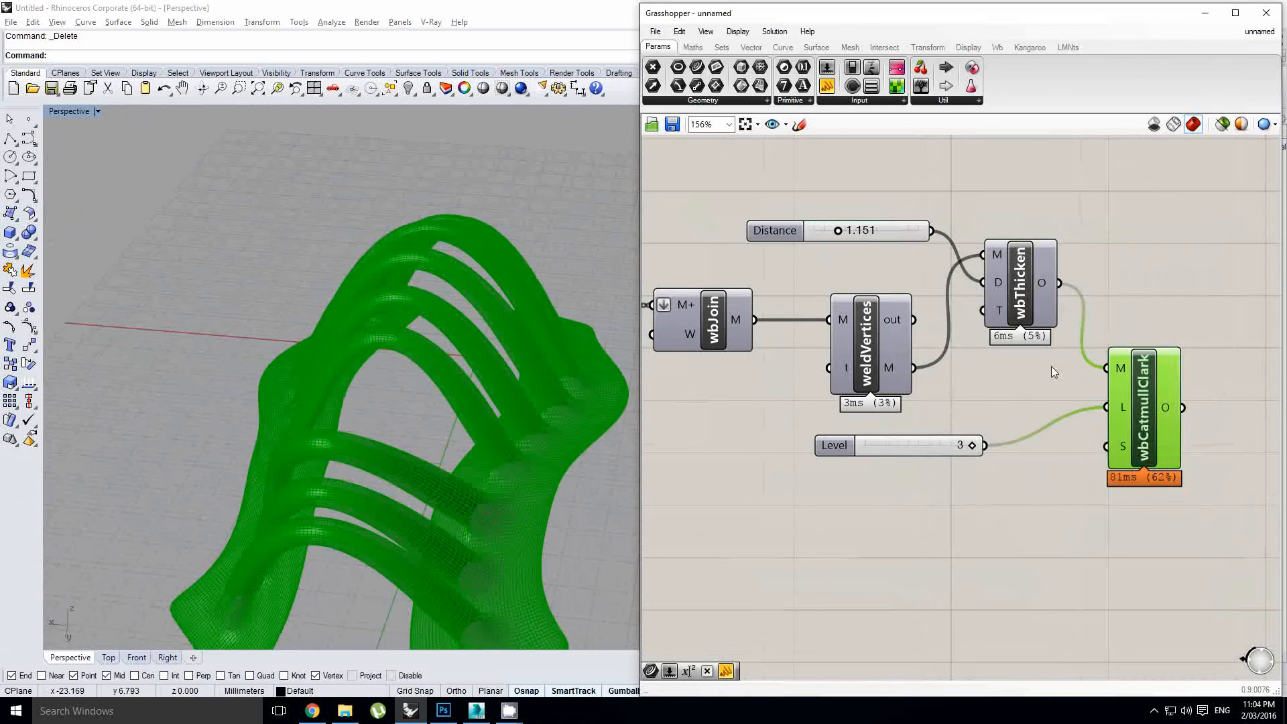
# Go back to the two DeMesh components feeding BiArc and examine the data structure of the upper V output.
pyautogui.moveTo(782, 374); pyautogui.dragTo(955, 374, button='right')
pyautogui.click(905, 405)
pyautogui.scroll(-4, 903, 405)
pyautogui.moveTo(671, 401); pyautogui.dragTo(1066, 395, button='right')
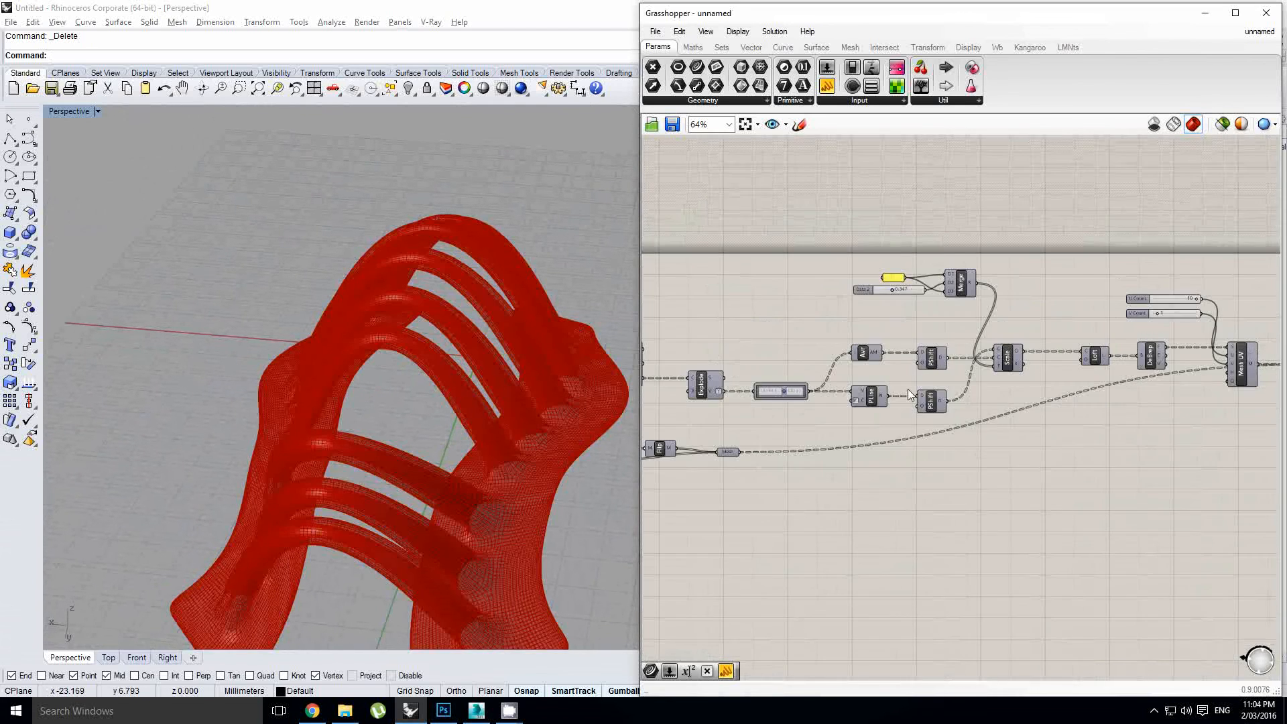
pyautogui.scroll(1, 880, 395)
pyautogui.moveTo(880, 395); pyautogui.dragTo(1088, 389, button='right')
pyautogui.moveTo(766, 432); pyautogui.dragTo(945, 416, button='right')
pyautogui.scroll(2, 947, 390)
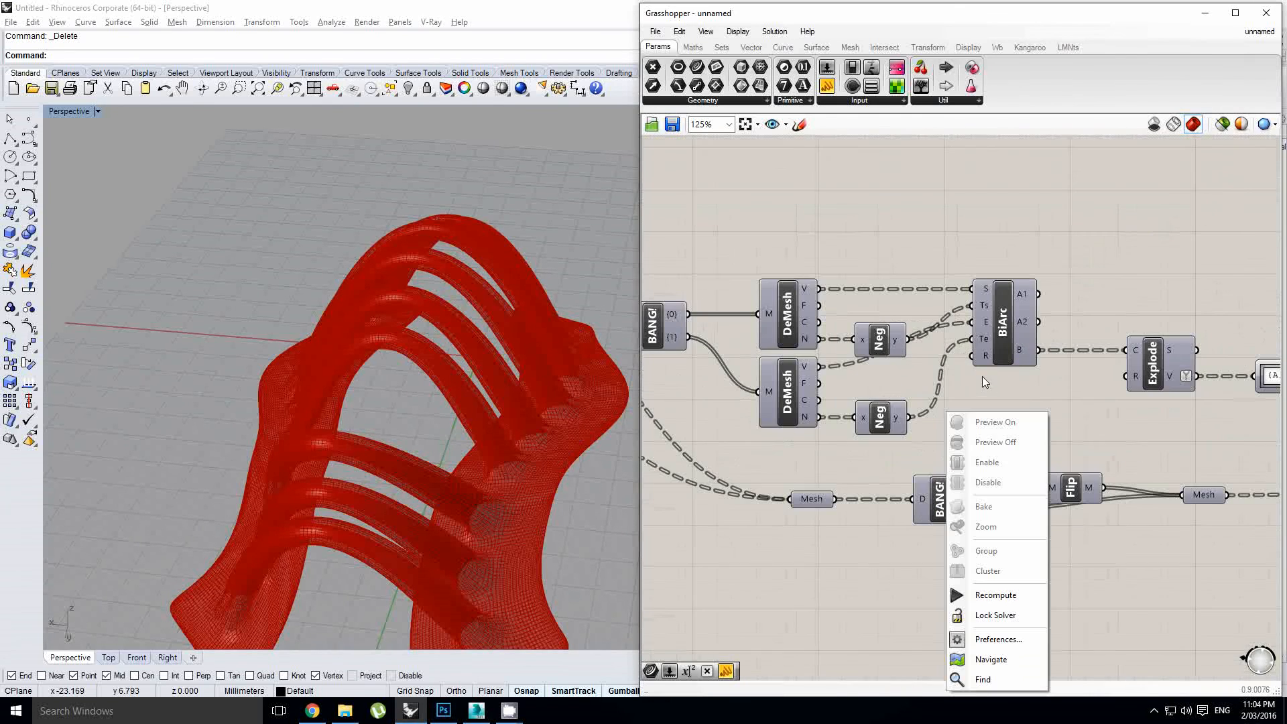
pyautogui.moveTo(865, 352); pyautogui.dragTo(1001, 391, button='right')
pyautogui.click(944, 332)
pyautogui.scroll(1, 944, 329)
pyautogui.moveTo(951, 330)
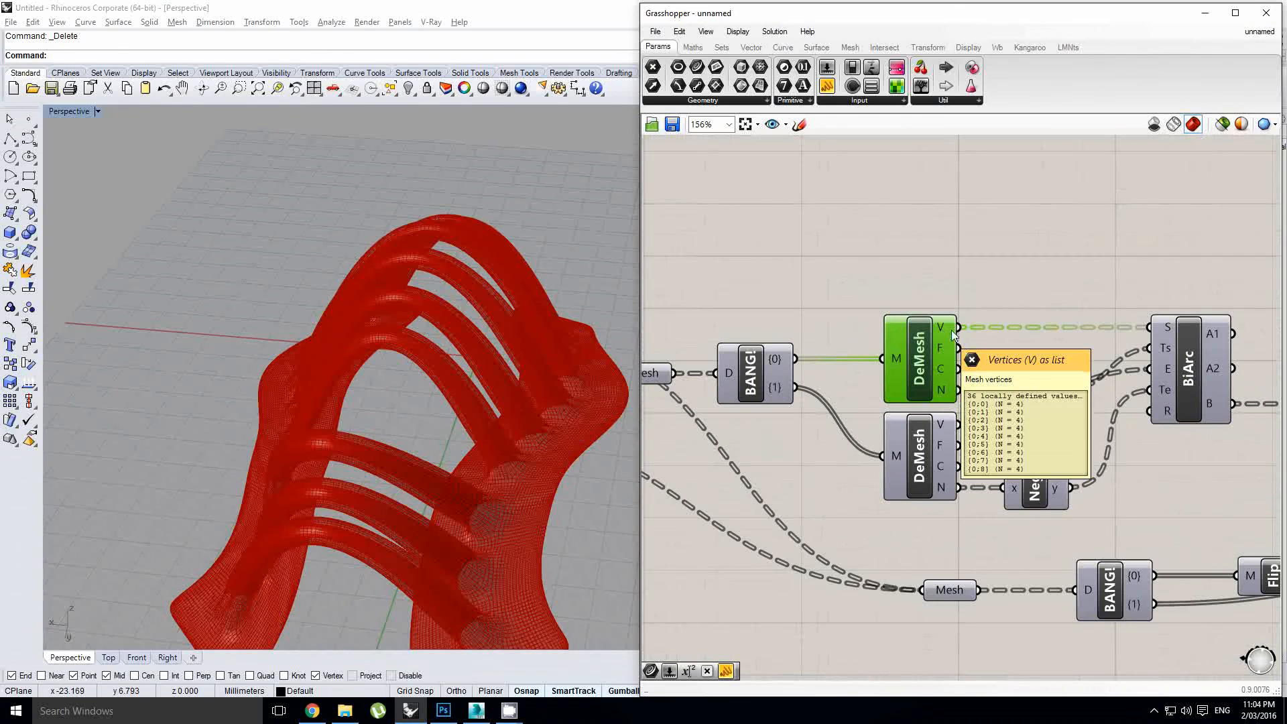
# Place an Average component fed by the upper DeMesh's V output, and duplicate it for the lower DeMesh's V output.
pyautogui.moveTo(1083, 364); pyautogui.dragTo(982, 396, button='right')
pyautogui.doubleClick(945, 282)
pyautogui.click(871, 321)
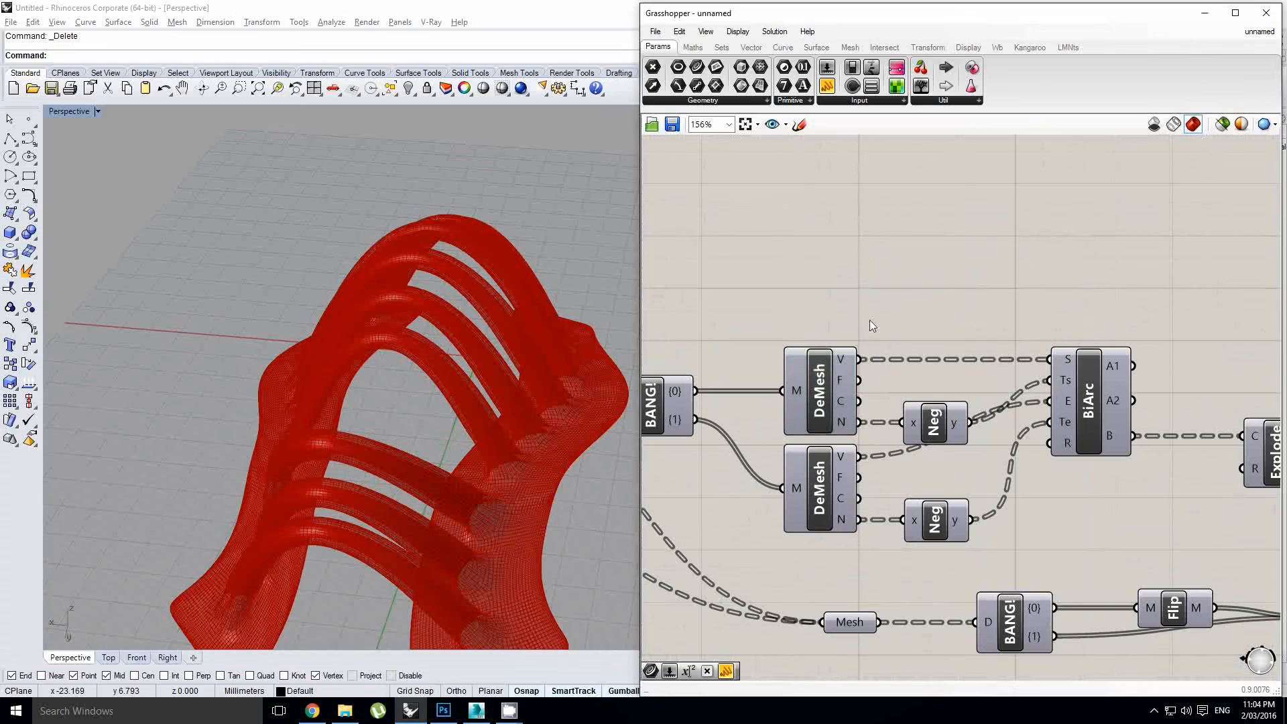
pyautogui.doubleClick(975, 272)
pyautogui.write('aver')
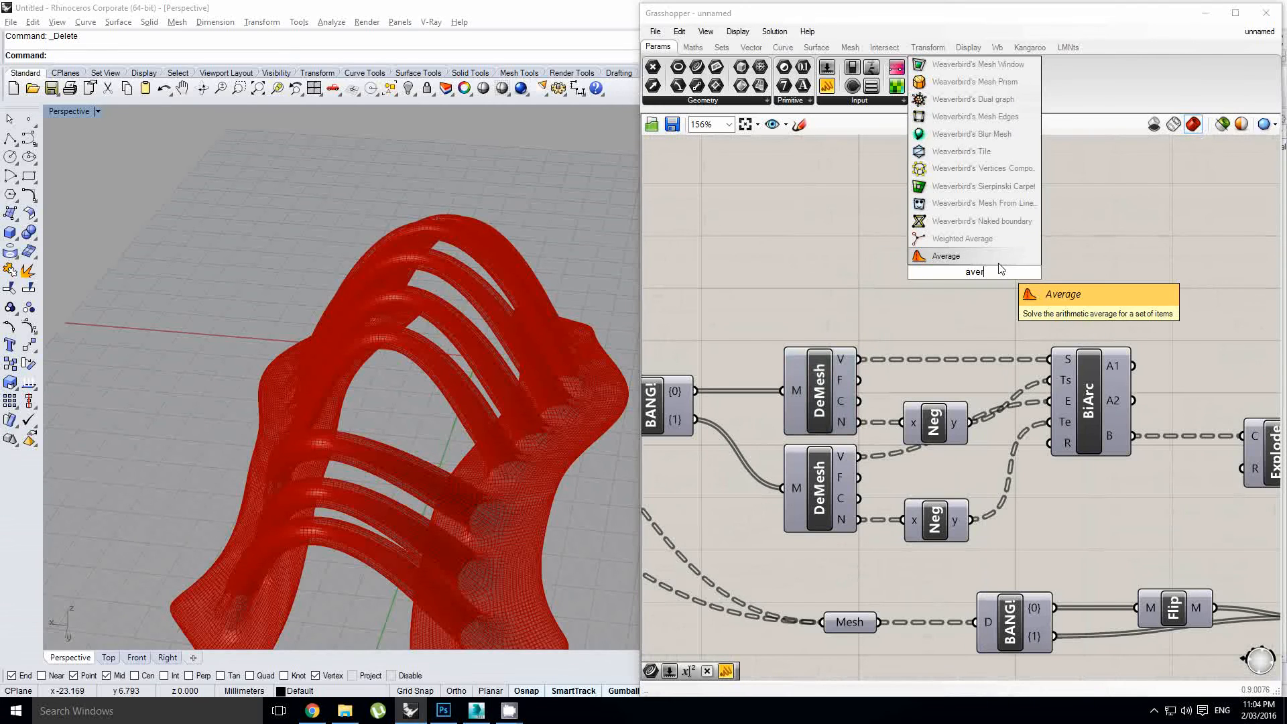
pyautogui.press('Return')
pyautogui.moveTo(931, 282); pyautogui.dragTo(936, 272)
pyautogui.moveTo(979, 274); pyautogui.dragTo(944, 281)
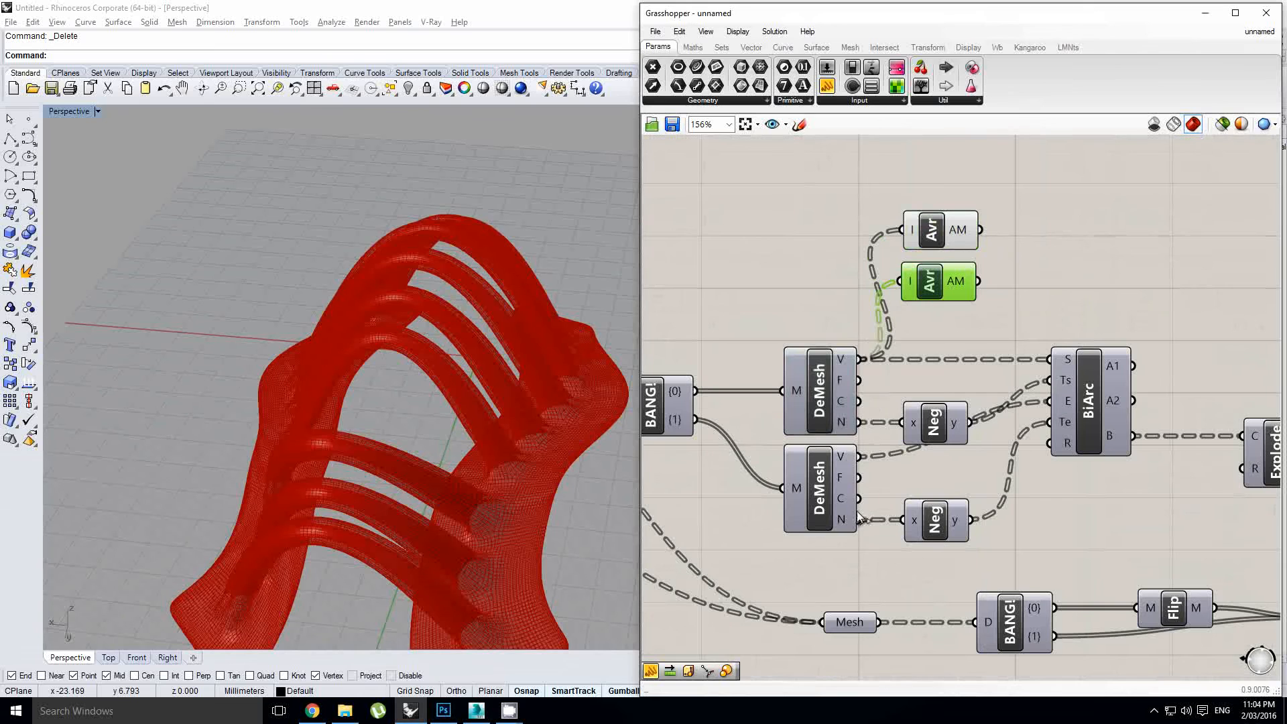
pyautogui.moveTo(859, 457); pyautogui.dragTo(932, 285)
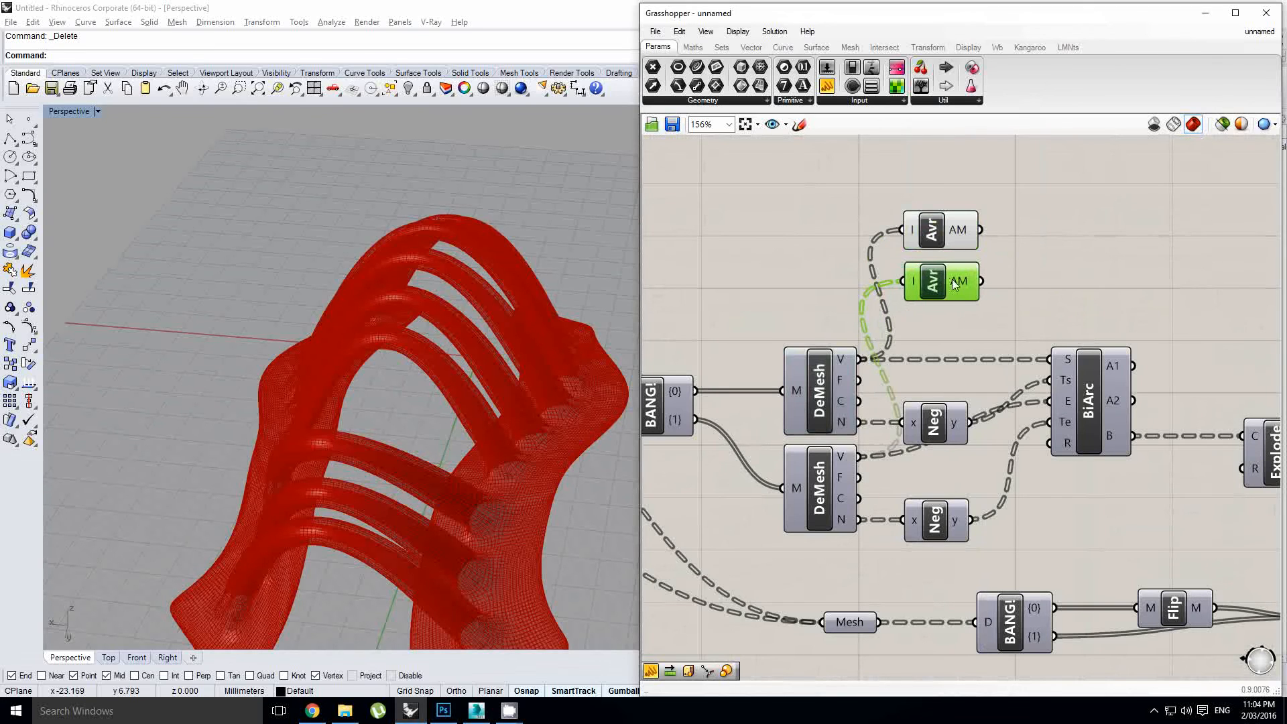
pyautogui.moveTo(955, 284)
# Add the lower DeMesh's V output to the first Average component's input and delete the duplicate Average.
pyautogui.moveTo(864, 462); pyautogui.dragTo(910, 229)
pyautogui.press('Delete')
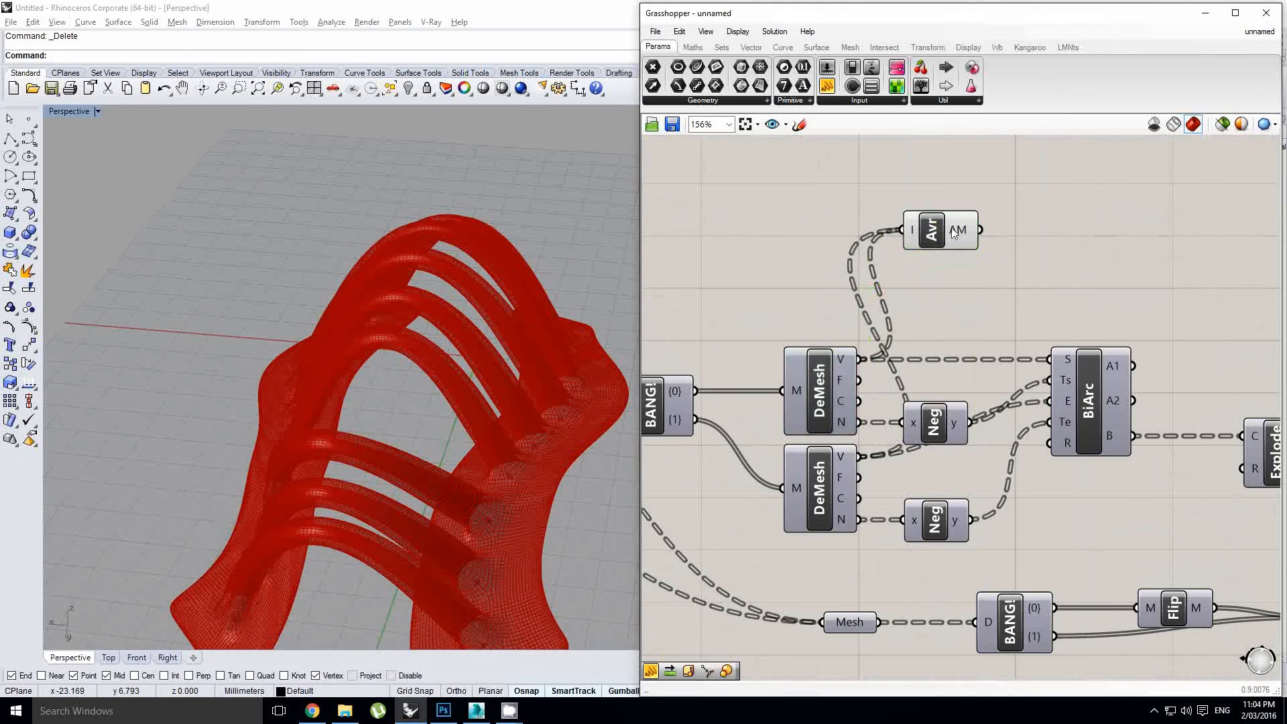
pyautogui.moveTo(960, 240)
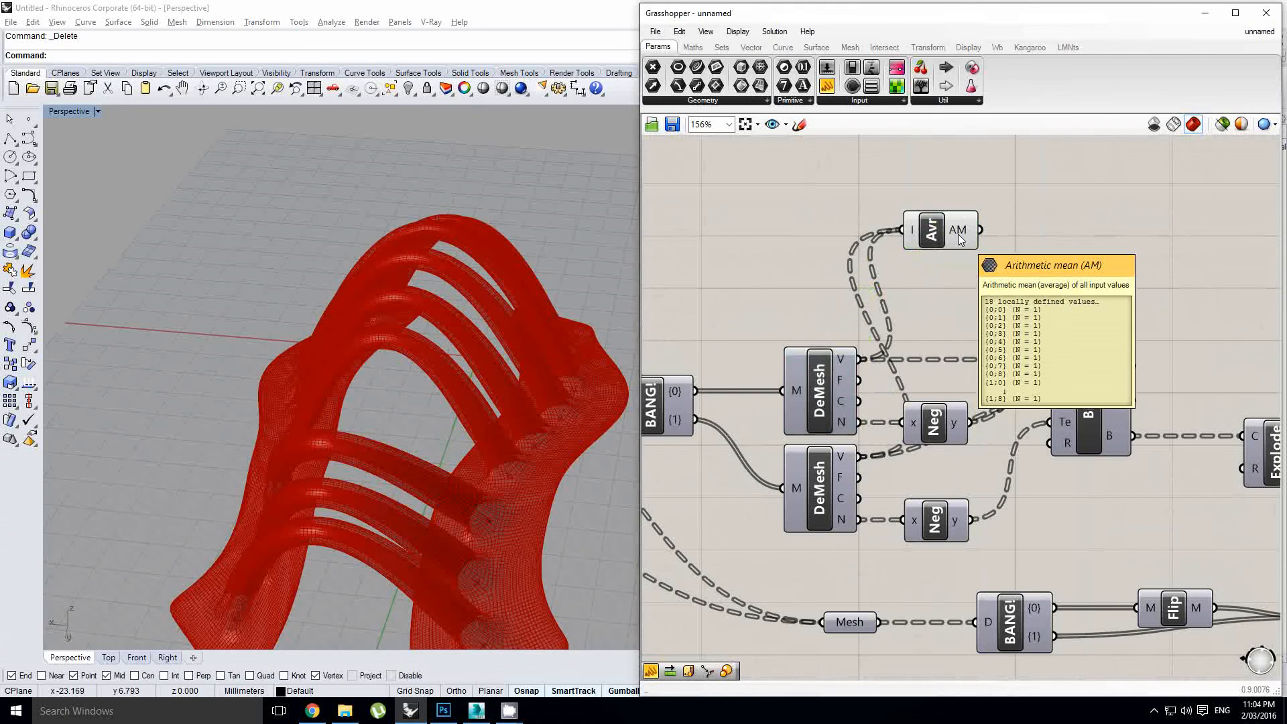
pyautogui.moveTo(847, 366)
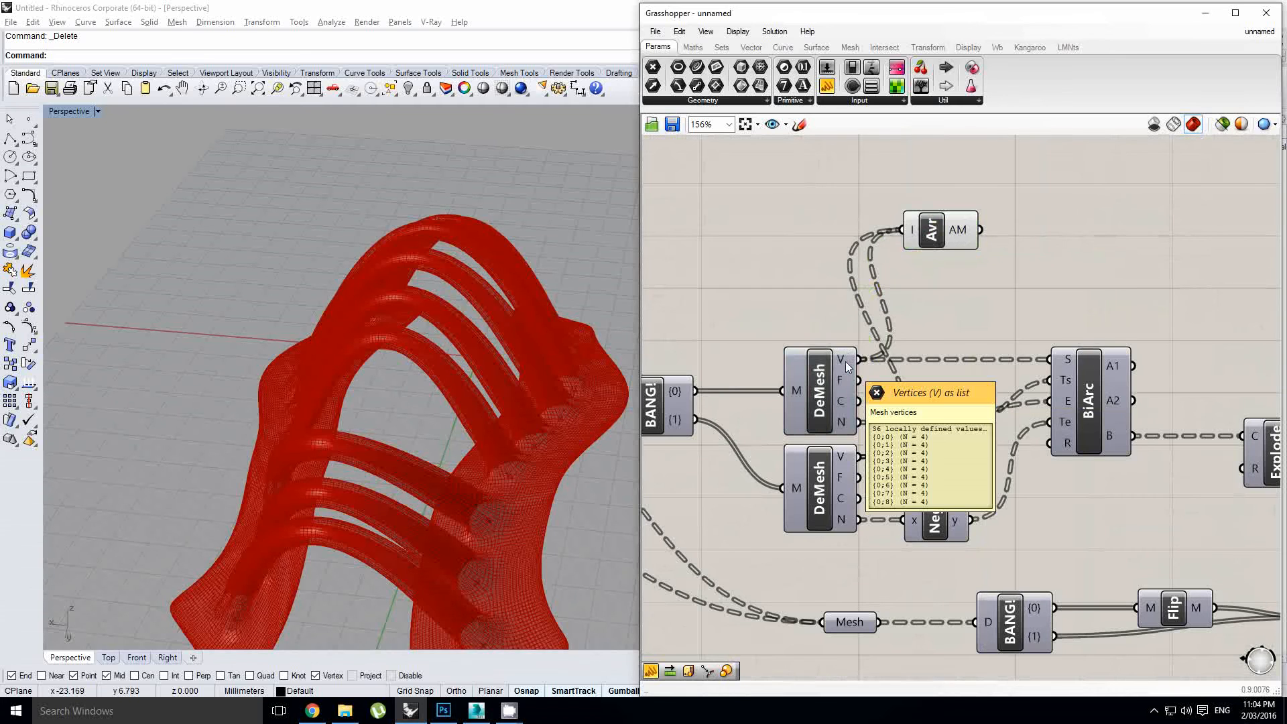
# Move Average farther from the DeMesh components and place a Path Mapper in the space above them.
pyautogui.moveTo(904, 329); pyautogui.dragTo(872, 335, button='right')
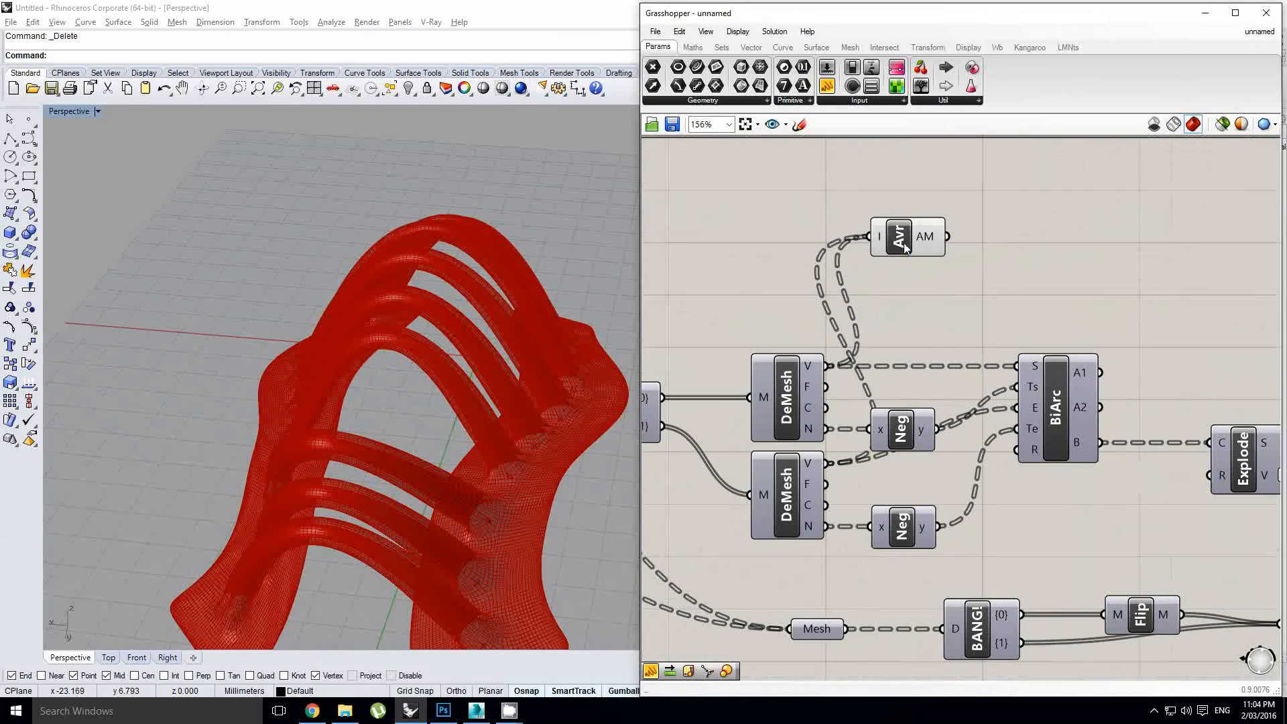
pyautogui.moveTo(914, 242); pyautogui.dragTo(979, 242)
pyautogui.doubleClick(850, 269)
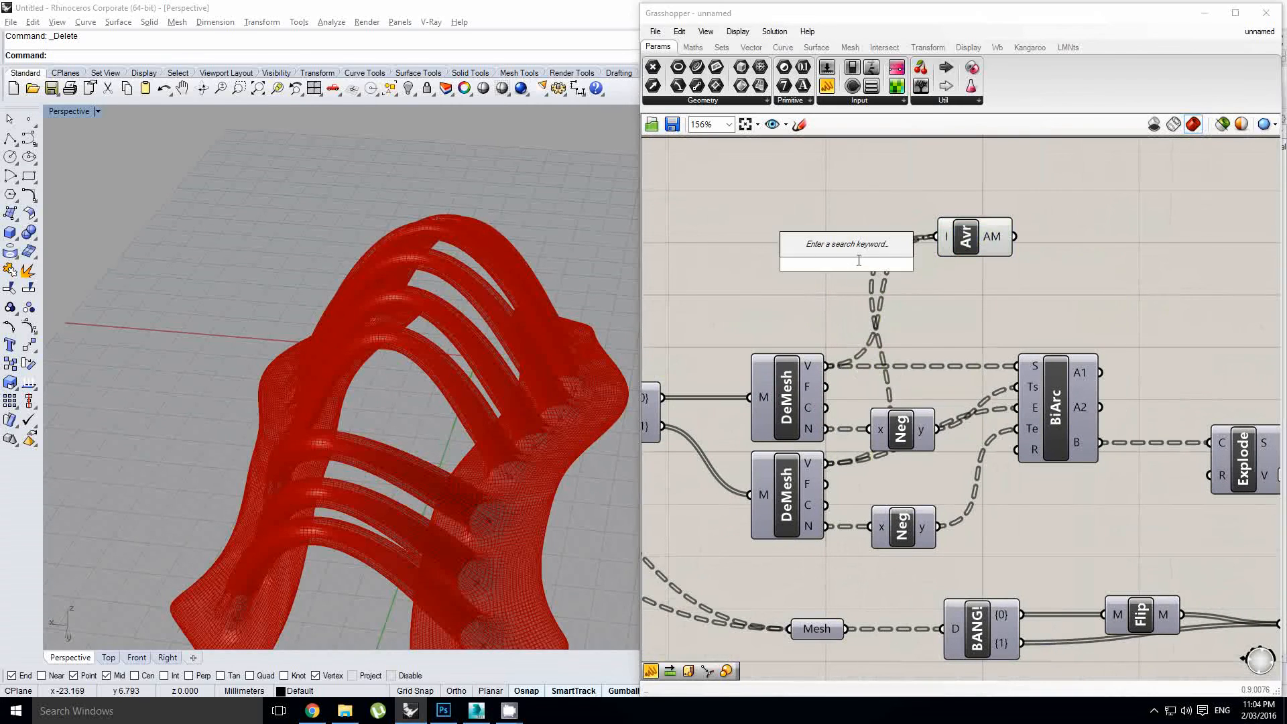
pyautogui.write('path ma')
pyautogui.press('Return')
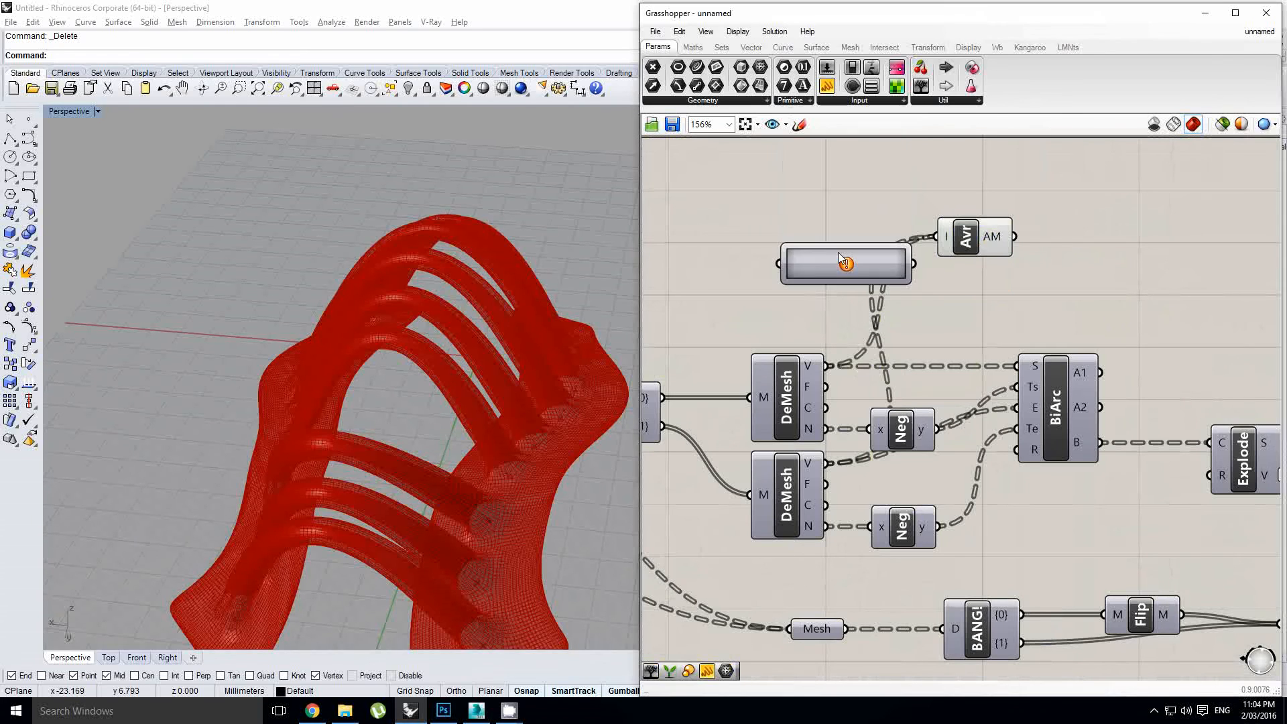
pyautogui.moveTo(838, 252); pyautogui.dragTo(900, 289)
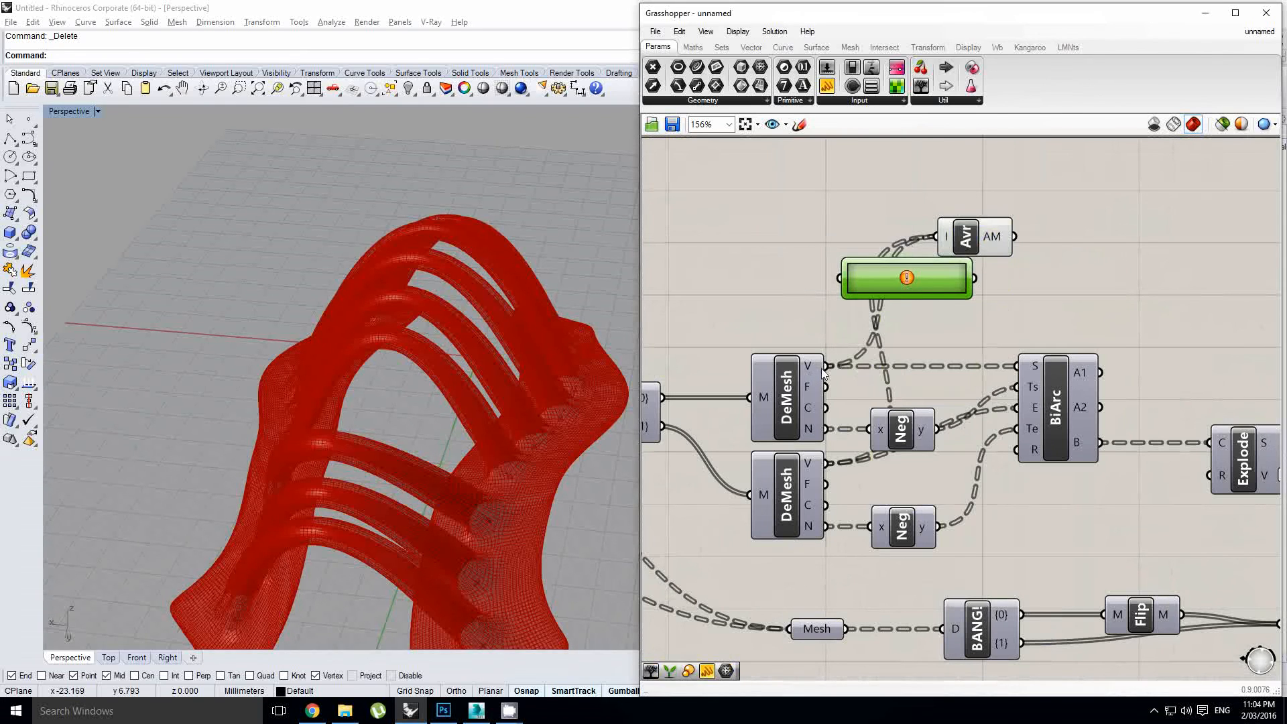
# Connect the upper DeMesh's V output to the Path Mapper and set its mapping from {A;B} to {B}.
pyautogui.moveTo(827, 366); pyautogui.dragTo(840, 278)
pyautogui.rightClick(870, 279)
pyautogui.click(893, 303)
pyautogui.doubleClick(900, 288)
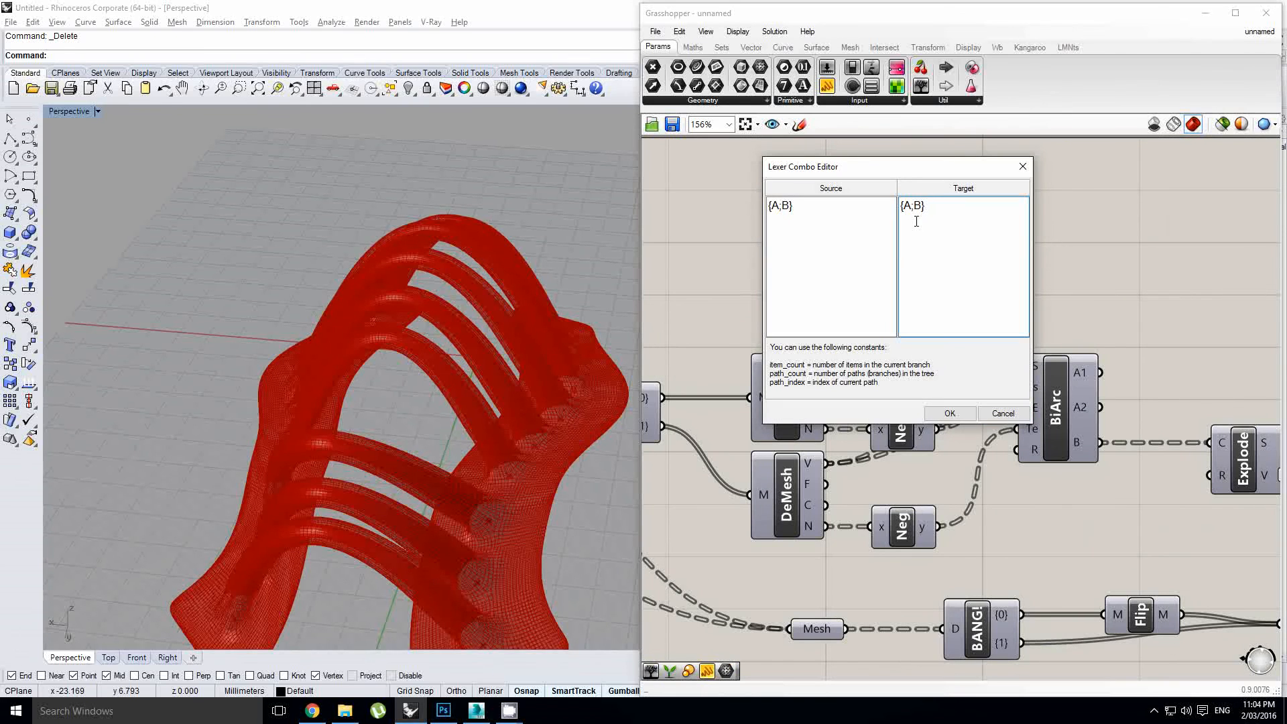
pyautogui.click(950, 414)
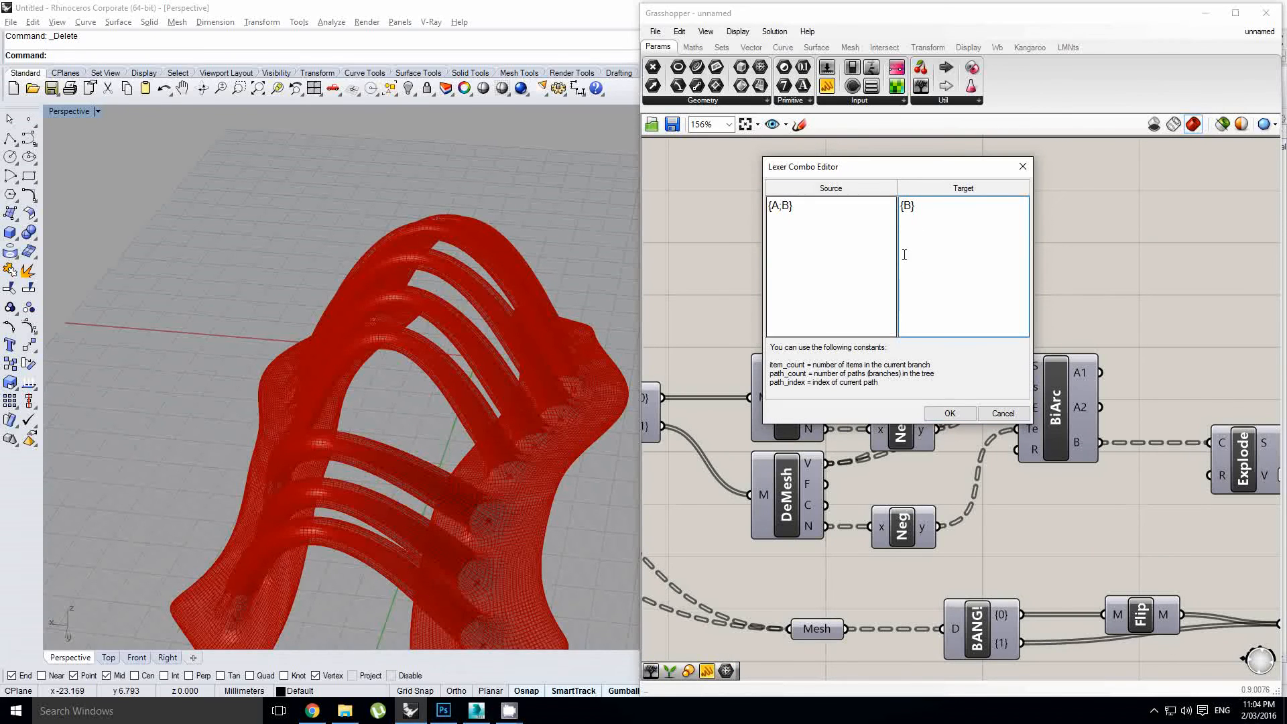
pyautogui.scroll(2, 910, 305)
pyautogui.rightClick(910, 305)
pyautogui.click(910, 305)
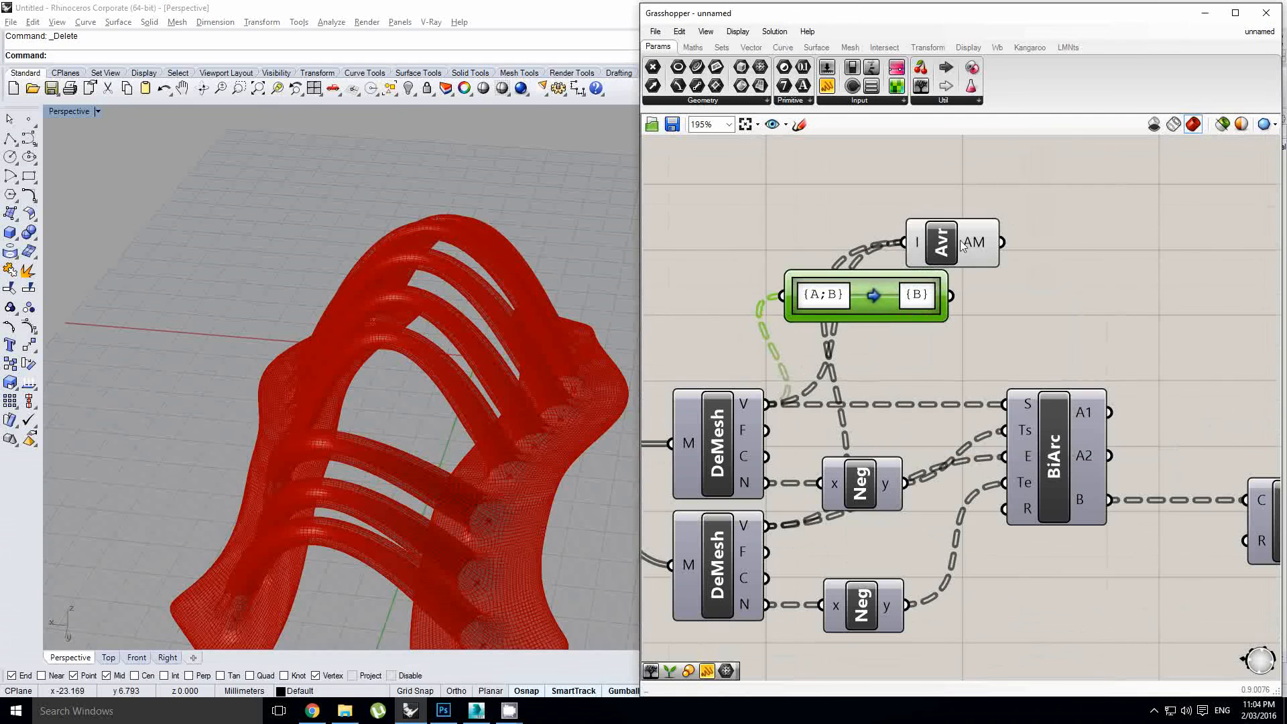
# Duplicate the {A;B} to {B} Path Mapper for the lower DeMesh's V output and position Average beside the two mappers.
pyautogui.moveTo(956, 245); pyautogui.dragTo(971, 198)
pyautogui.scroll(-1, 924, 320)
pyautogui.moveTo(872, 305); pyautogui.dragTo(892, 321)
pyautogui.moveTo(798, 484); pyautogui.dragTo(830, 315)
pyautogui.moveTo(977, 232); pyautogui.dragTo(1072, 258)
pyautogui.scroll(1, 1049, 266)
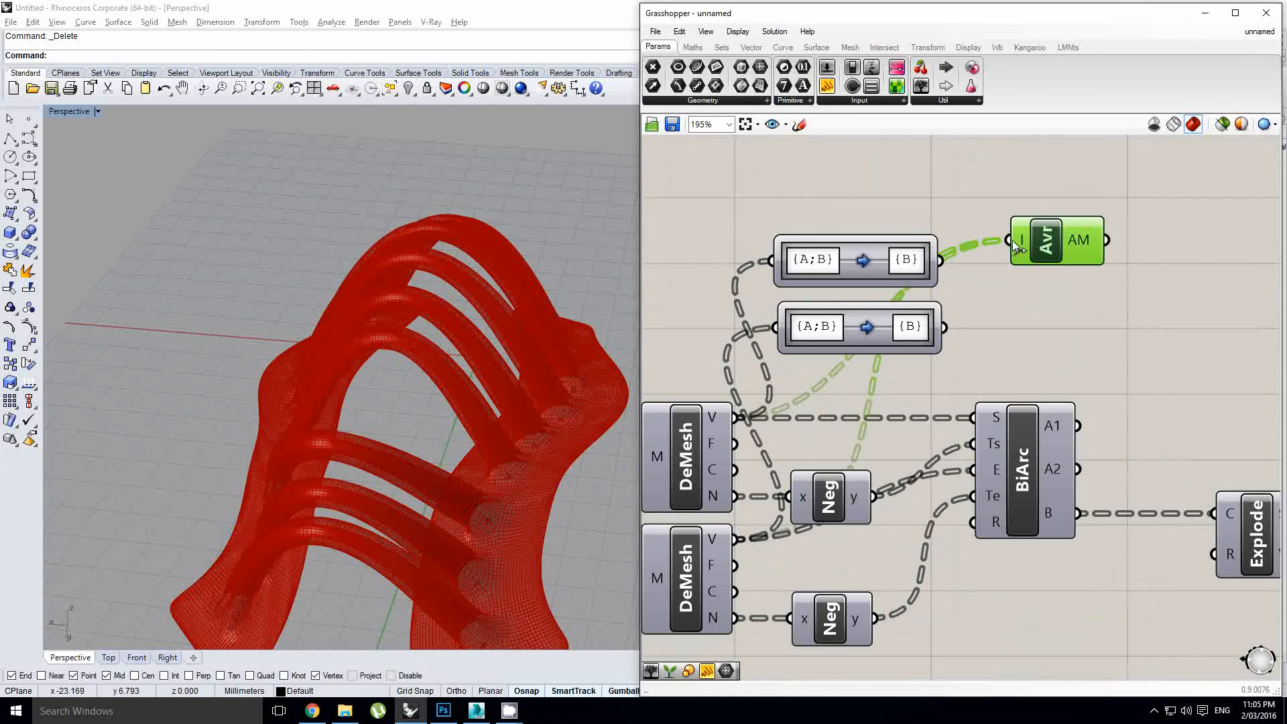
# Connect both Path Mappers to Average's I input in place of the direct vertex wires, and check the averaged points.
pyautogui.moveTo(1026, 241)
pyautogui.moveTo(944, 262); pyautogui.dragTo(1009, 240)
pyautogui.keyDown('shift'); pyautogui.moveTo(946, 329); pyautogui.dragTo(1044, 271); pyautogui.keyUp('shift')
pyautogui.moveTo(1021, 264)
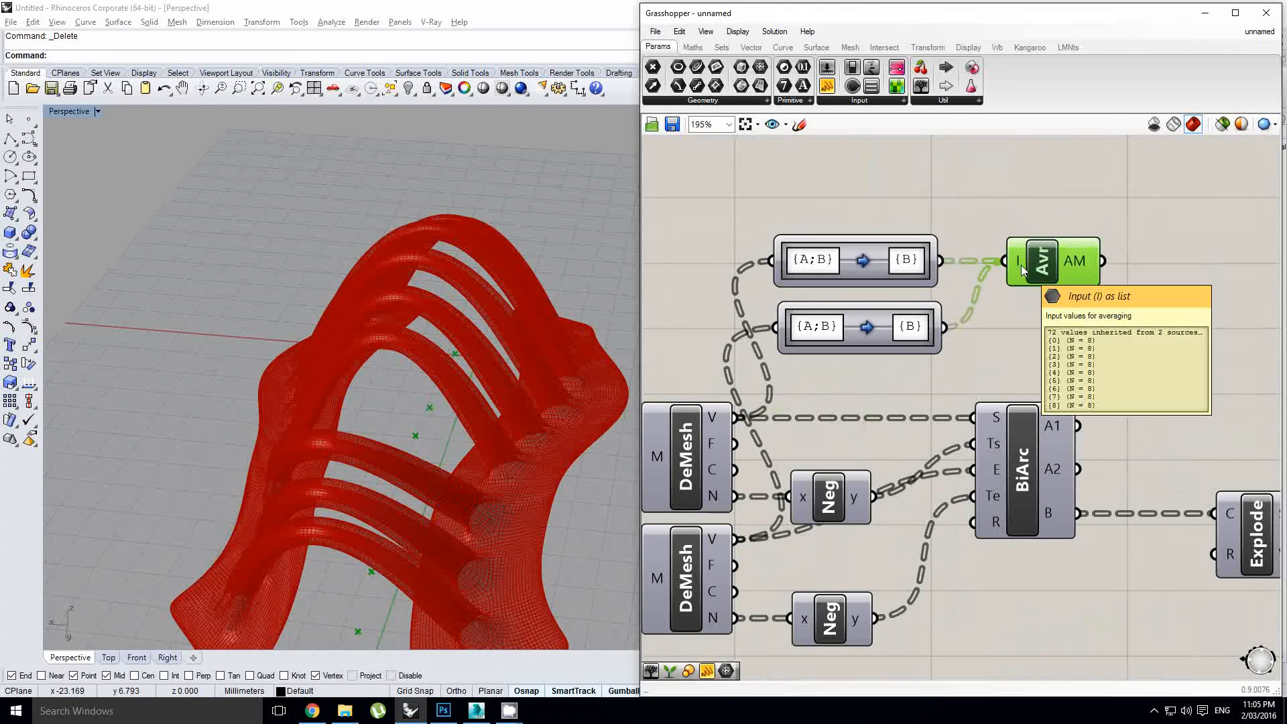
pyautogui.moveTo(435, 416); pyautogui.dragTo(404, 484, button='right')
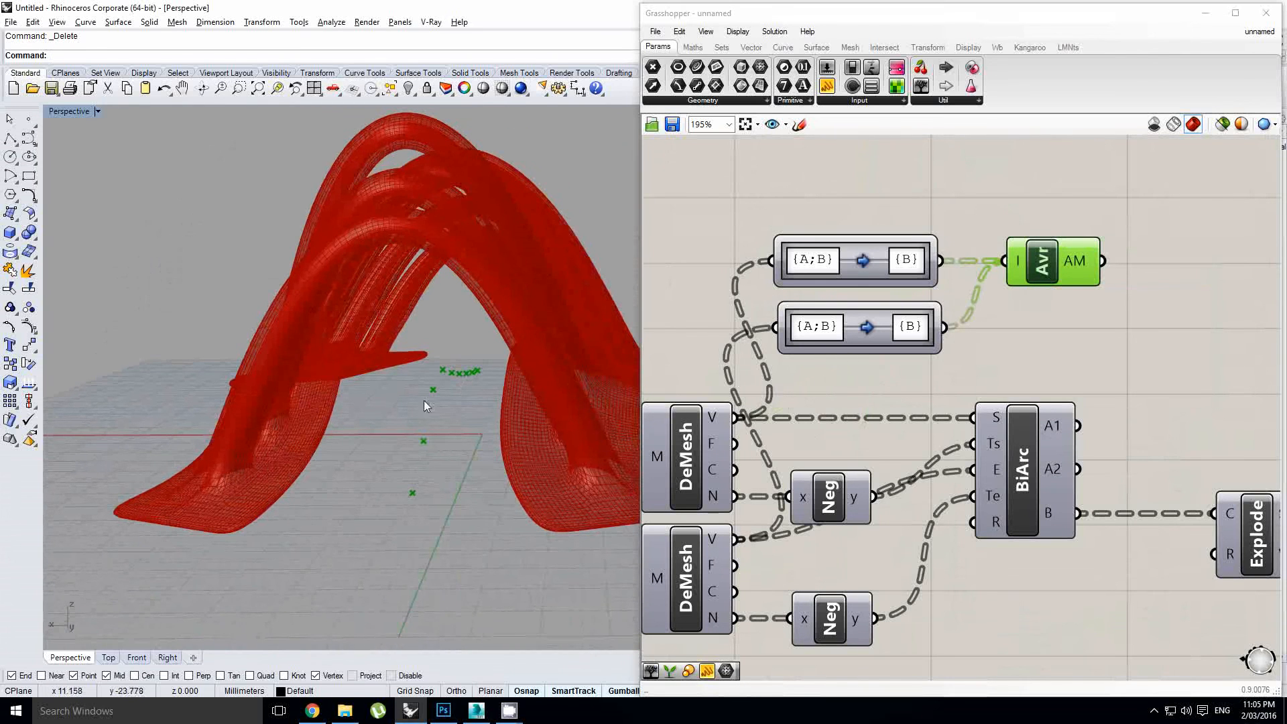
pyautogui.scroll(-5, 433, 393)
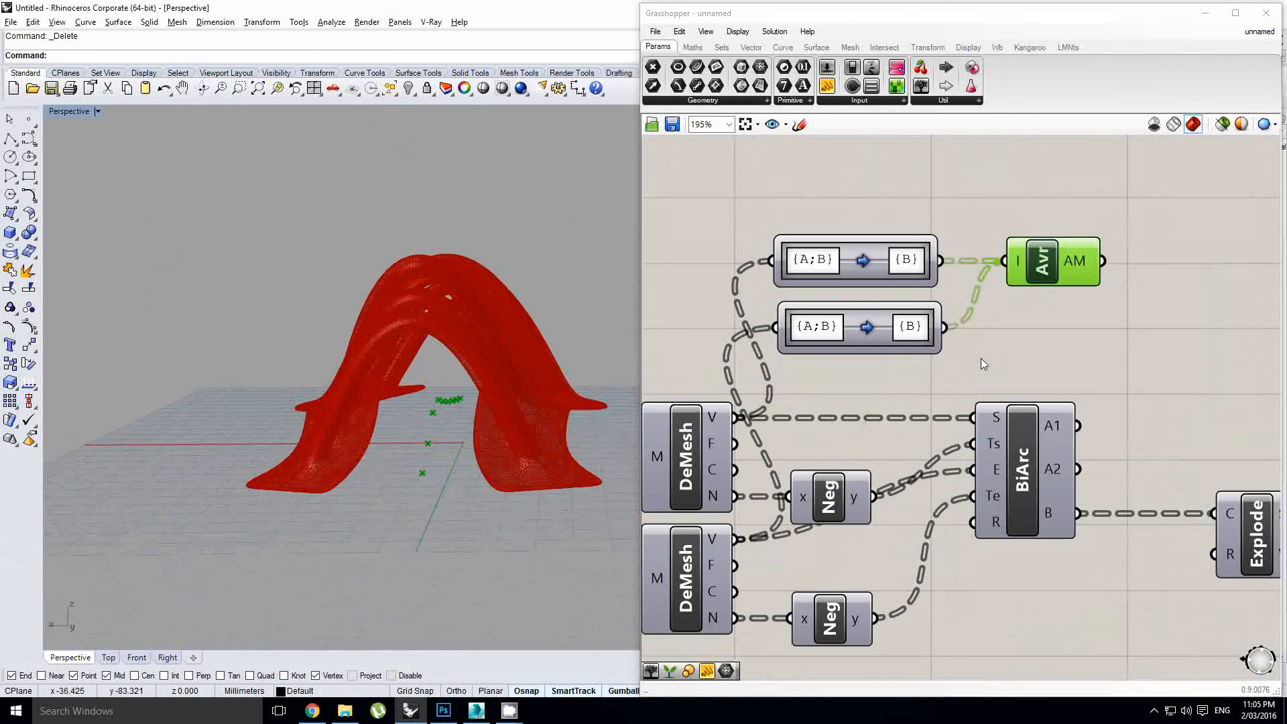
pyautogui.rightClick(1010, 326)
pyautogui.scroll(-10, 1155, 336)
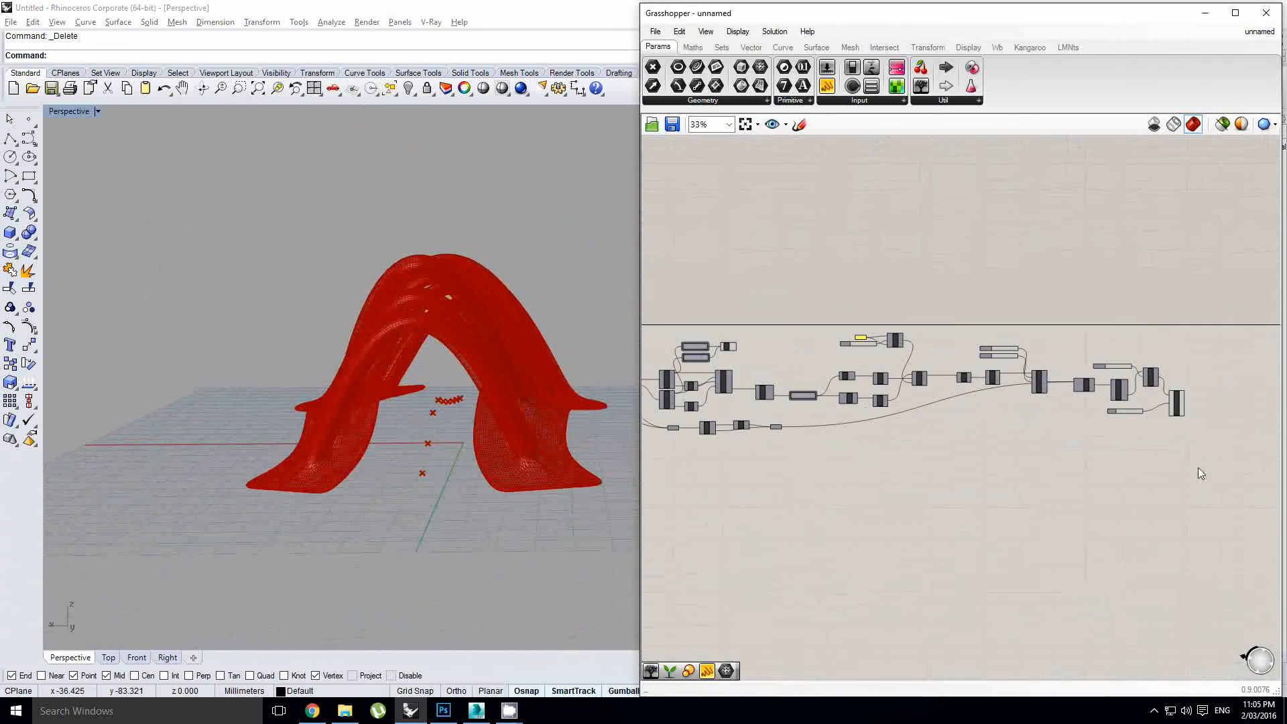
pyautogui.moveTo(1231, 486); pyautogui.dragTo(807, 316)
pyautogui.scroll(5, 819, 423)
pyautogui.rightClick(967, 419)
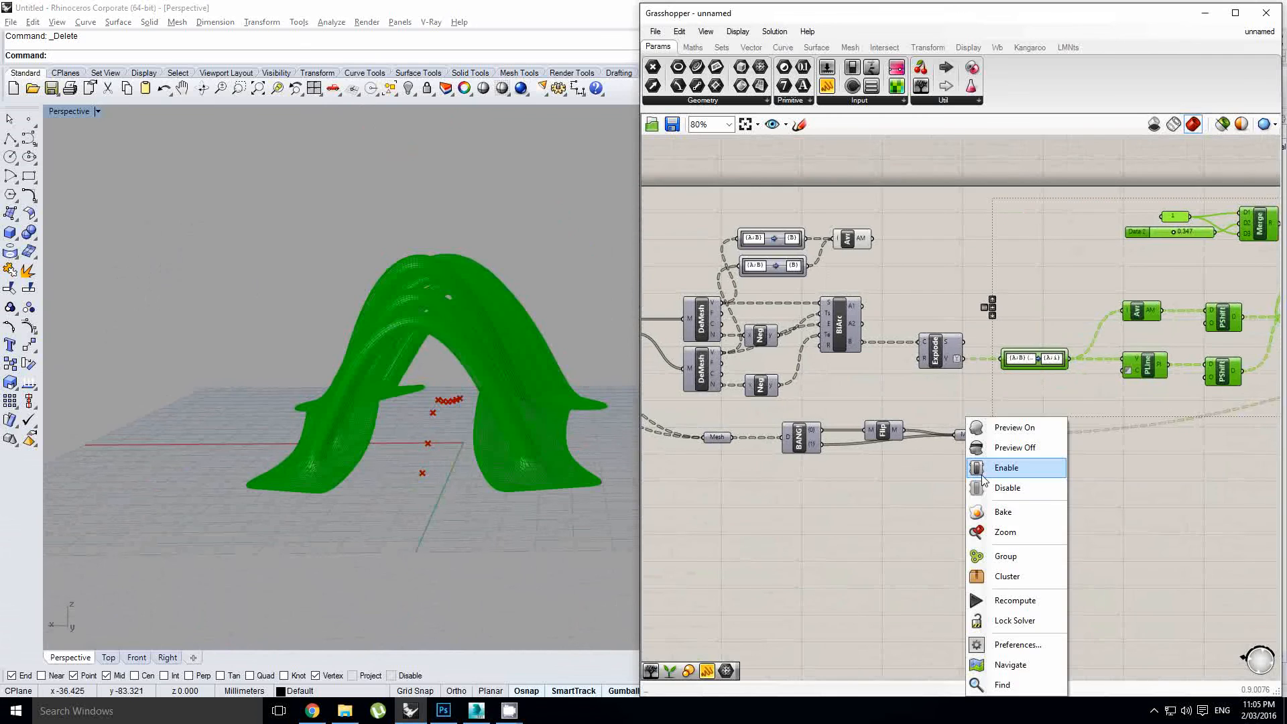
pyautogui.click(920, 493)
pyautogui.scroll(-5, 995, 501)
pyautogui.rightClick(888, 380)
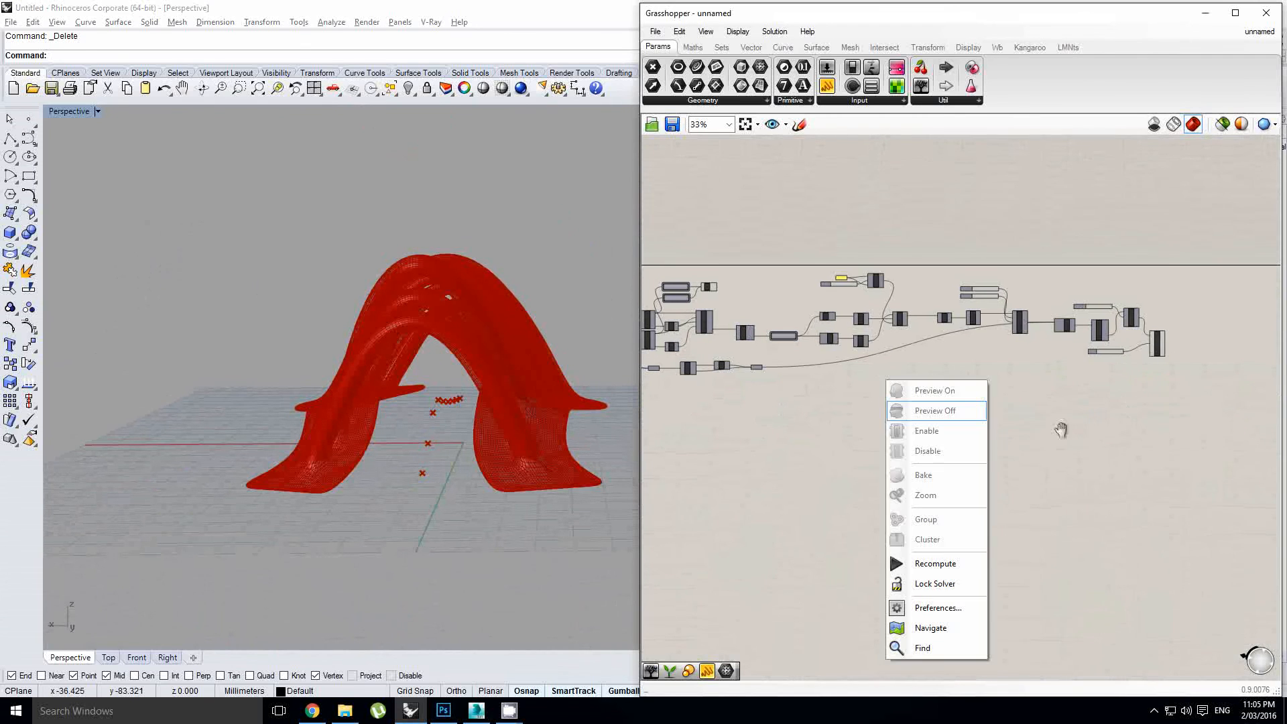
pyautogui.click(1187, 445)
# Move BiArc and all components after it, except the Mesh parameter after Flip, to the right to make room beside Average.
pyautogui.moveTo(1200, 452); pyautogui.dragTo(745, 263)
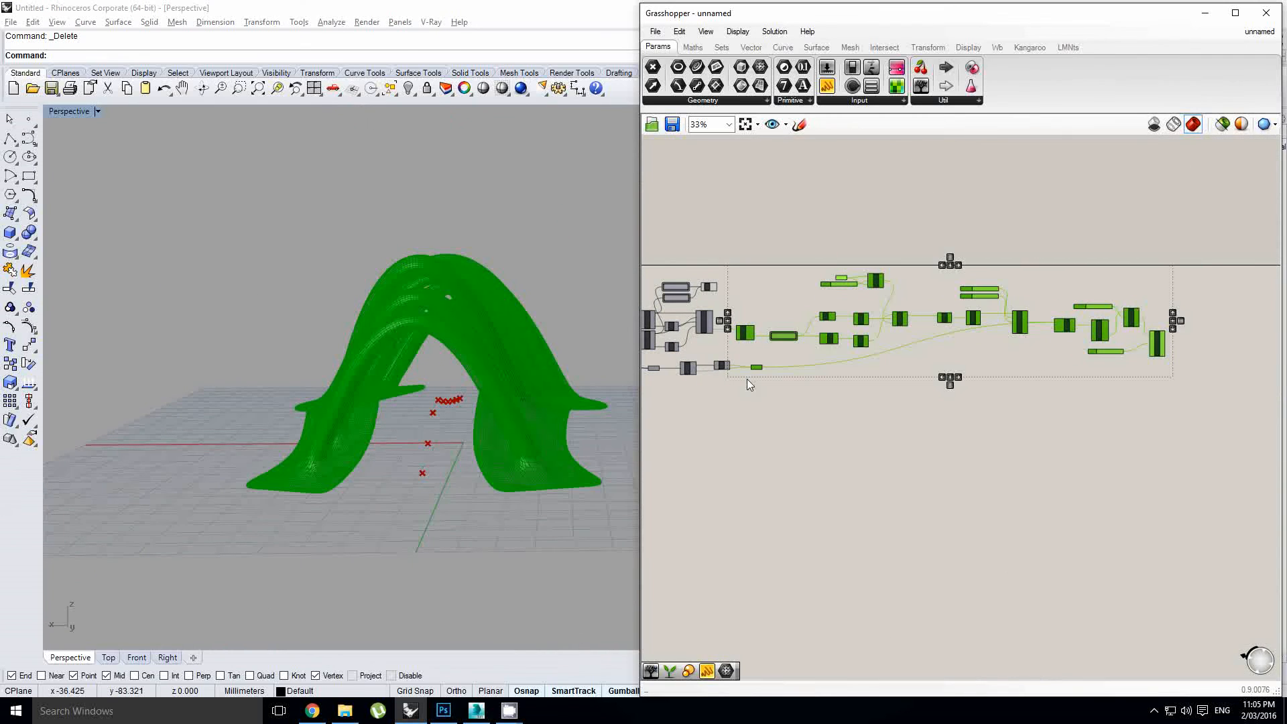
pyautogui.keyDown('ctrl'); pyautogui.click(757, 367); pyautogui.keyUp('ctrl')
pyautogui.keyDown('shift'); pyautogui.click(704, 322); pyautogui.keyUp('shift')
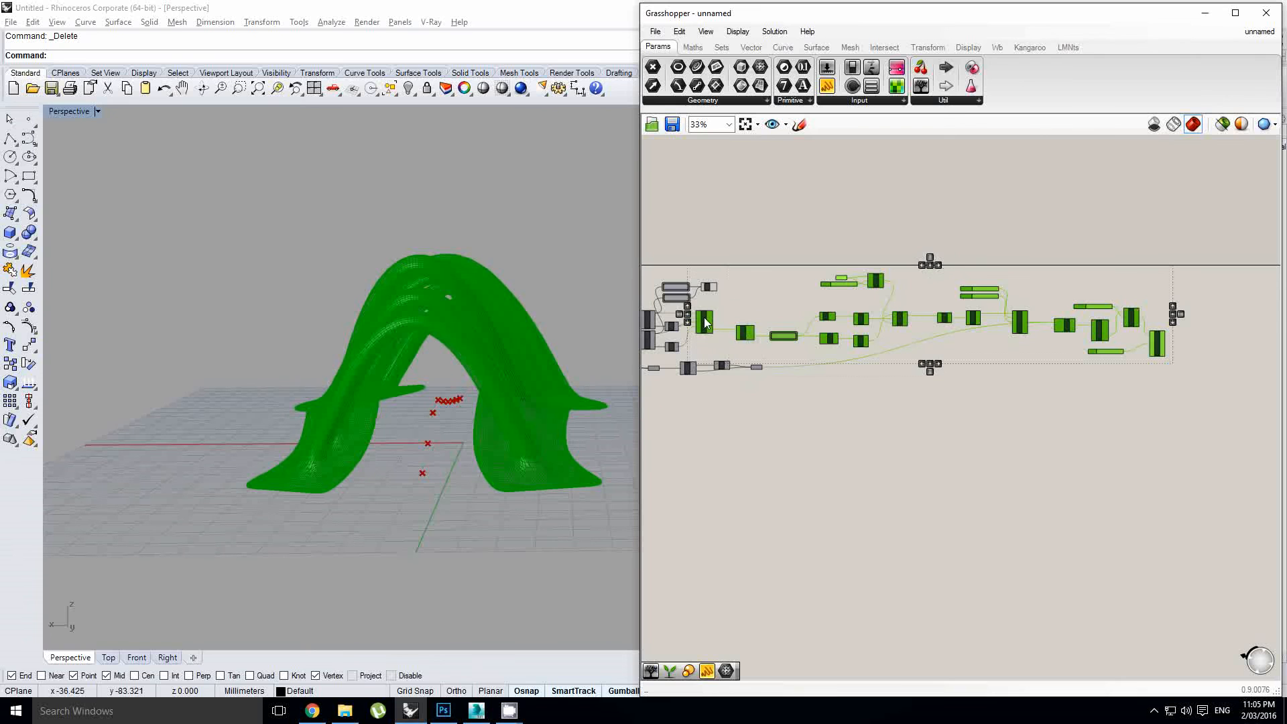
pyautogui.moveTo(727, 328); pyautogui.dragTo(845, 337)
pyautogui.scroll(4, 858, 342)
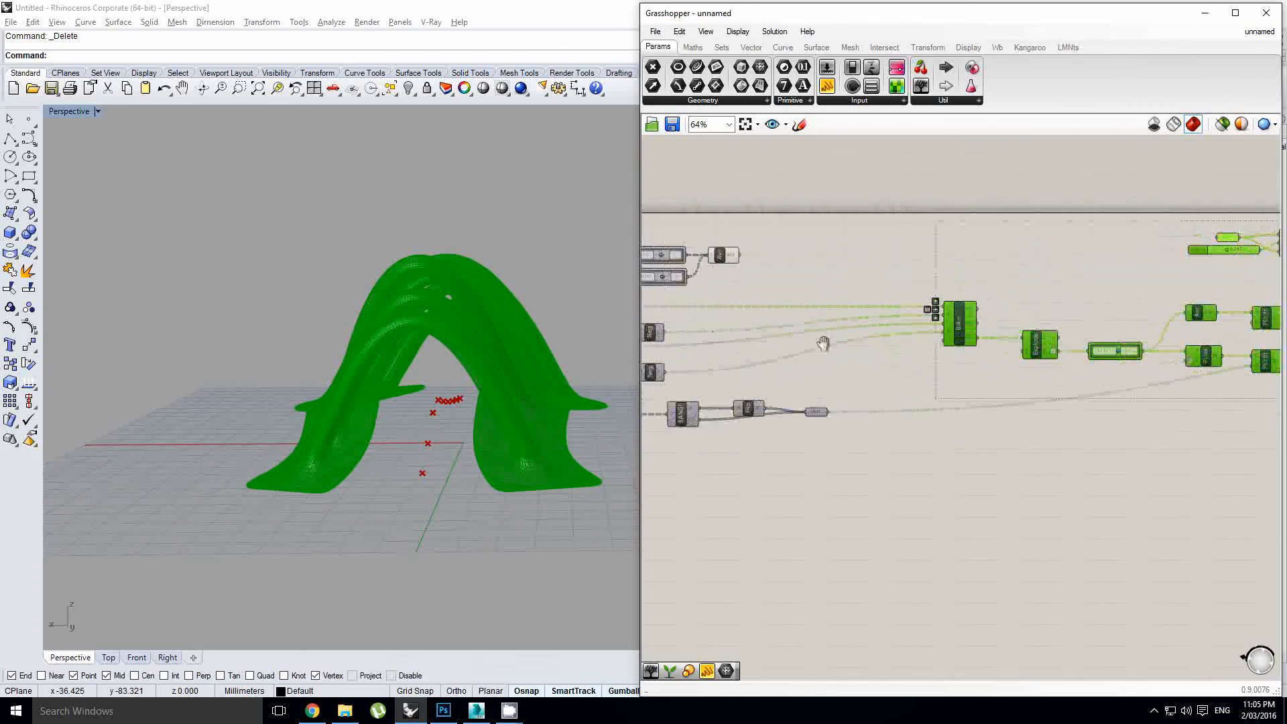
pyautogui.click(864, 344)
pyautogui.scroll(2, 864, 345)
pyautogui.moveTo(864, 345); pyautogui.dragTo(927, 368, button='right')
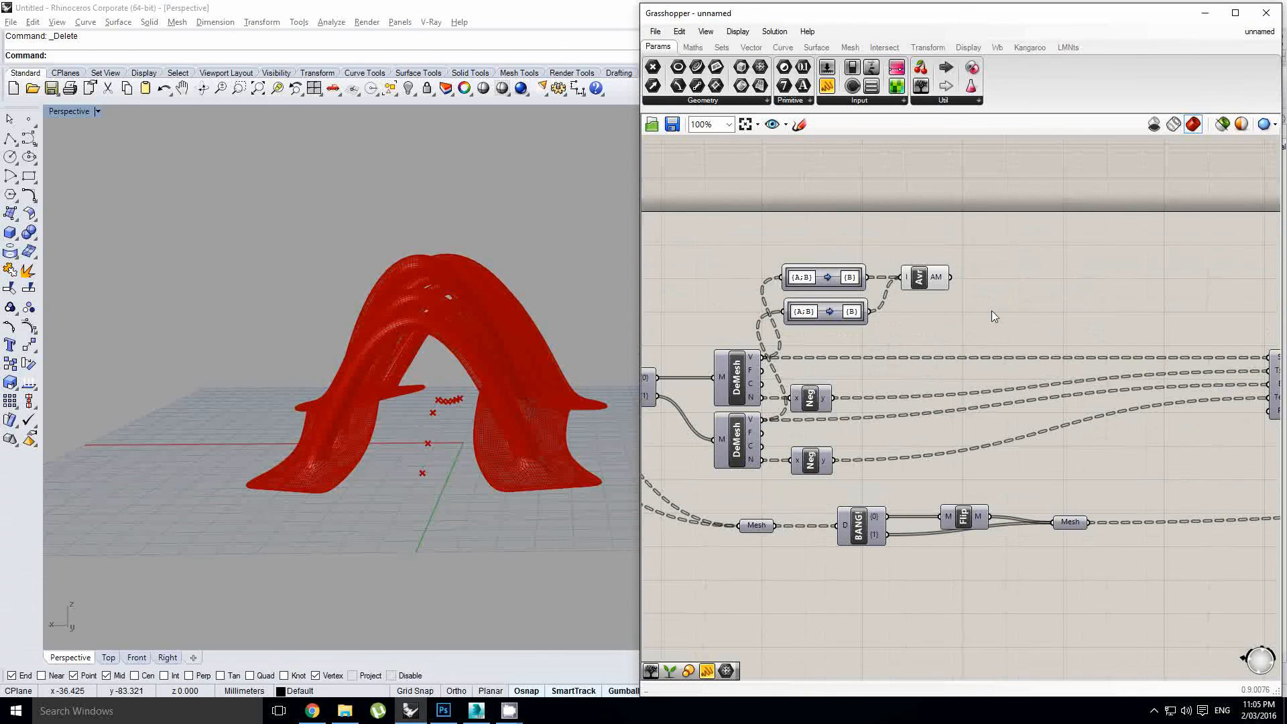
# Shift BiArc and its downstream components further right to widen the gap after the Negative components.
pyautogui.scroll(-8, 993, 312)
pyautogui.moveTo(828, 288); pyautogui.dragTo(1260, 484)
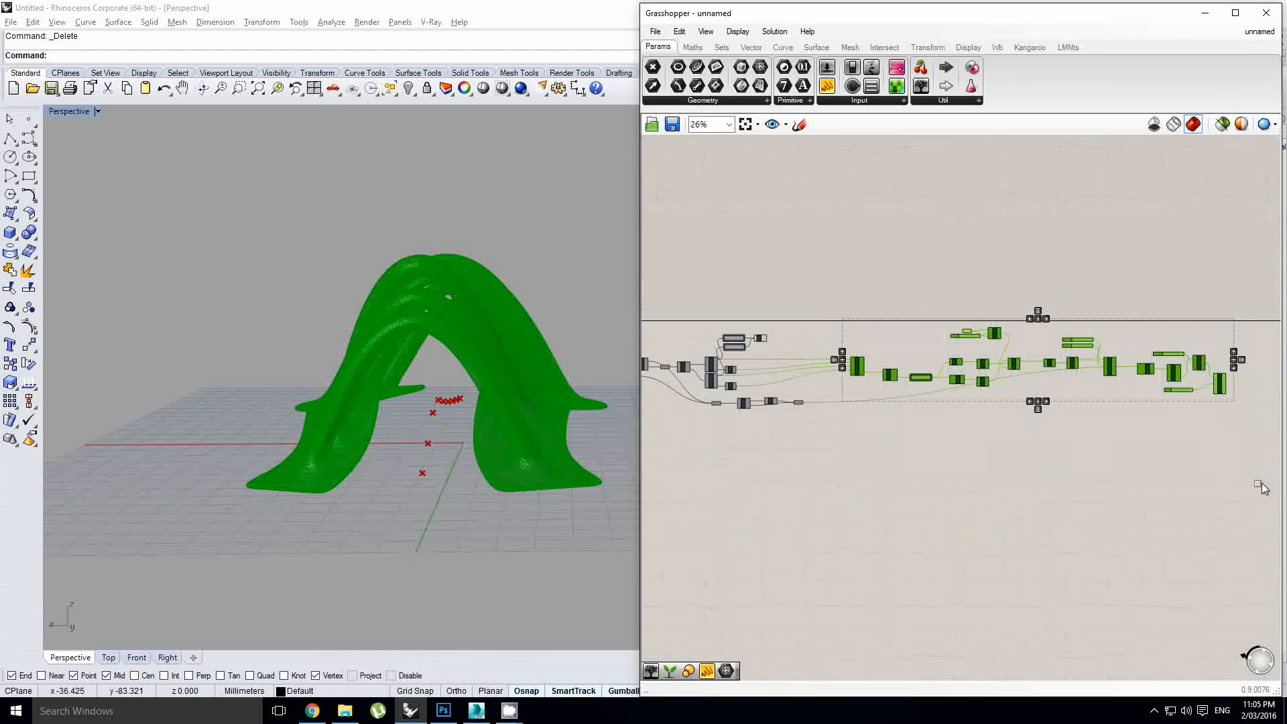
pyautogui.moveTo(858, 372); pyautogui.dragTo(908, 374)
pyautogui.scroll(5, 777, 364)
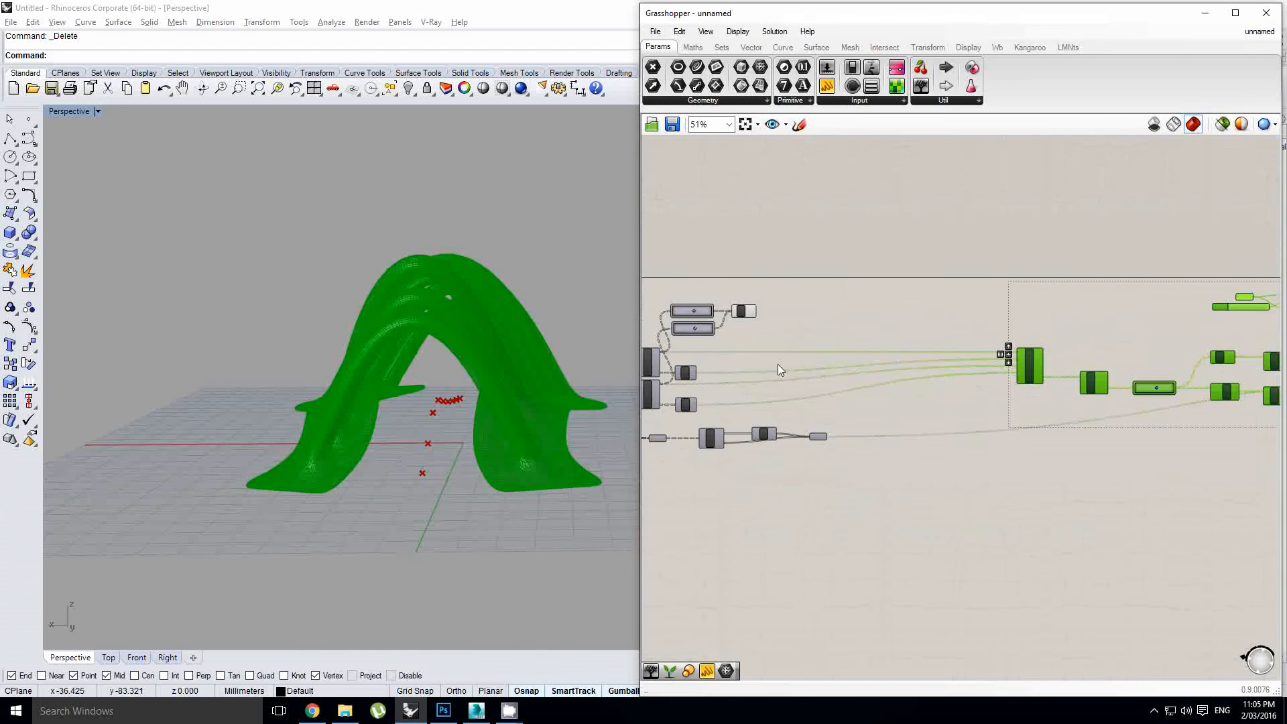
pyautogui.click(771, 364)
# Draw an S-shaped, degree 3 control point curve winding along the row of averaged points beneath the arches.
pyautogui.scroll(2, 855, 372)
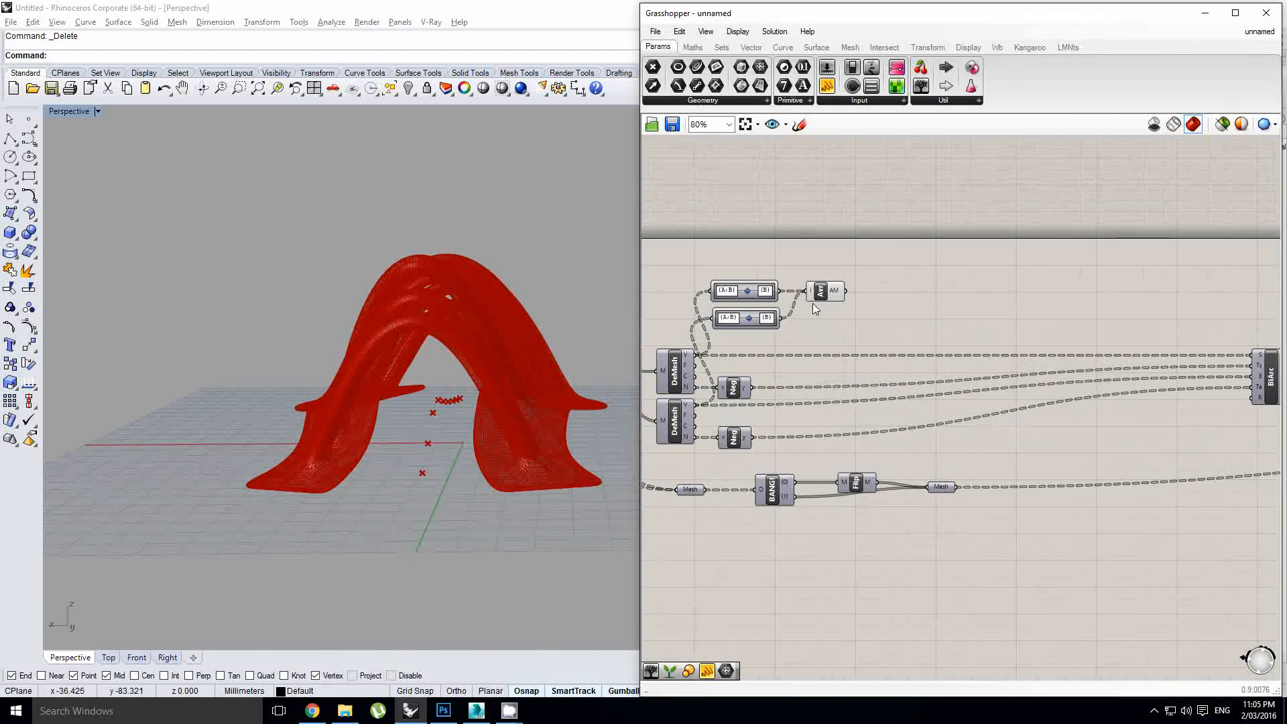
pyautogui.scroll(1, 891, 328)
pyautogui.doubleClick(915, 323)
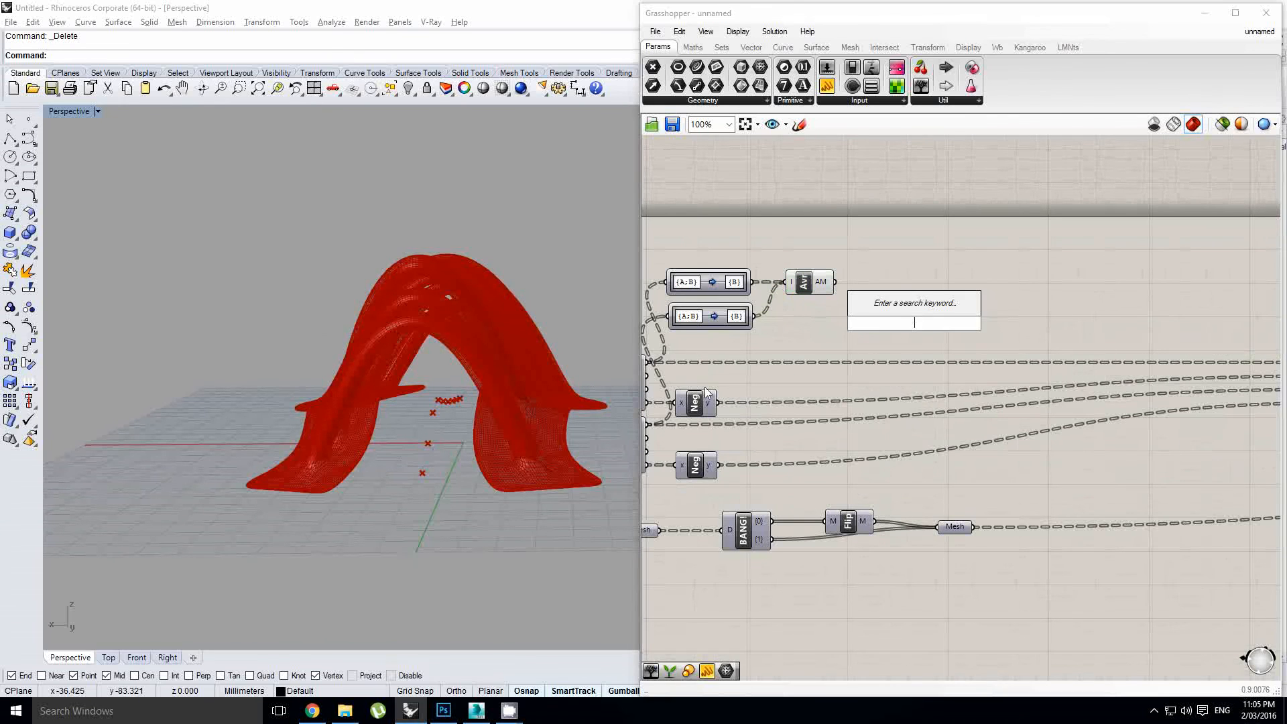
pyautogui.moveTo(424, 336)
pyautogui.mouseDown(button='right')
pyautogui.moveTo(421, 372)
pyautogui.moveTo(405, 319)
pyautogui.mouseUp(button='right')
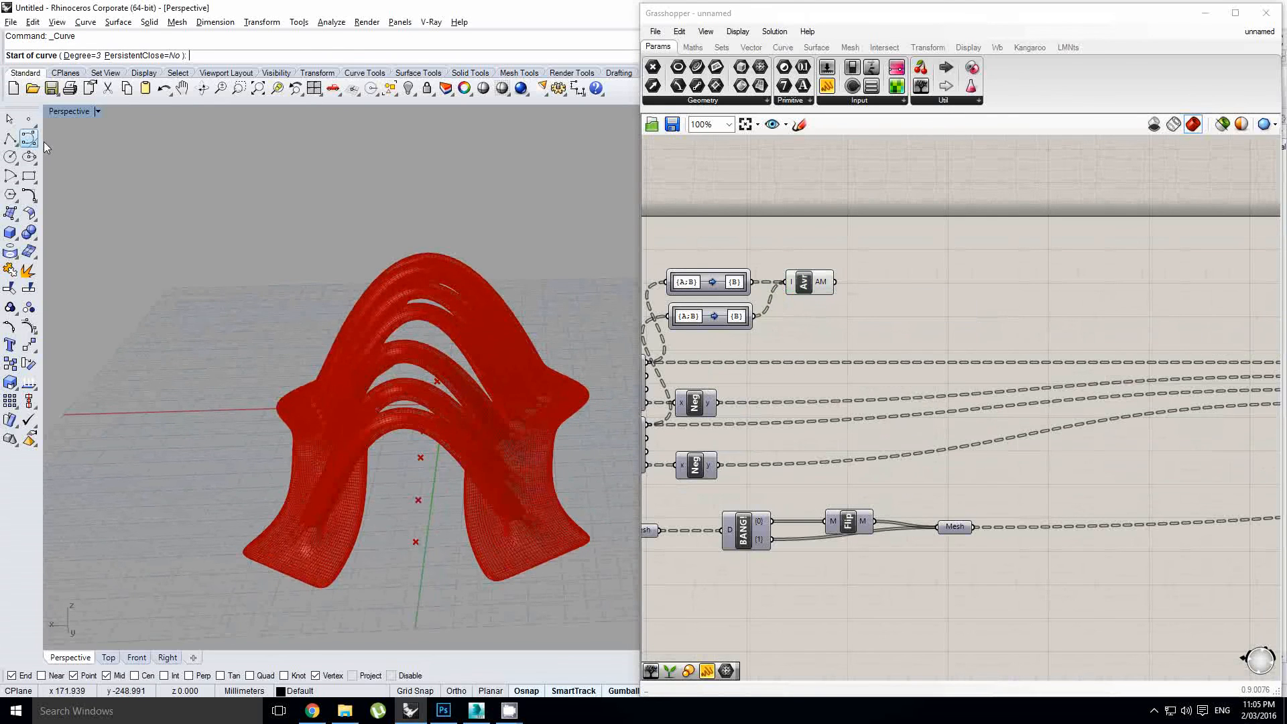
pyautogui.press('Escape')
pyautogui.moveTo(375, 402); pyautogui.dragTo(381, 250, button='right')
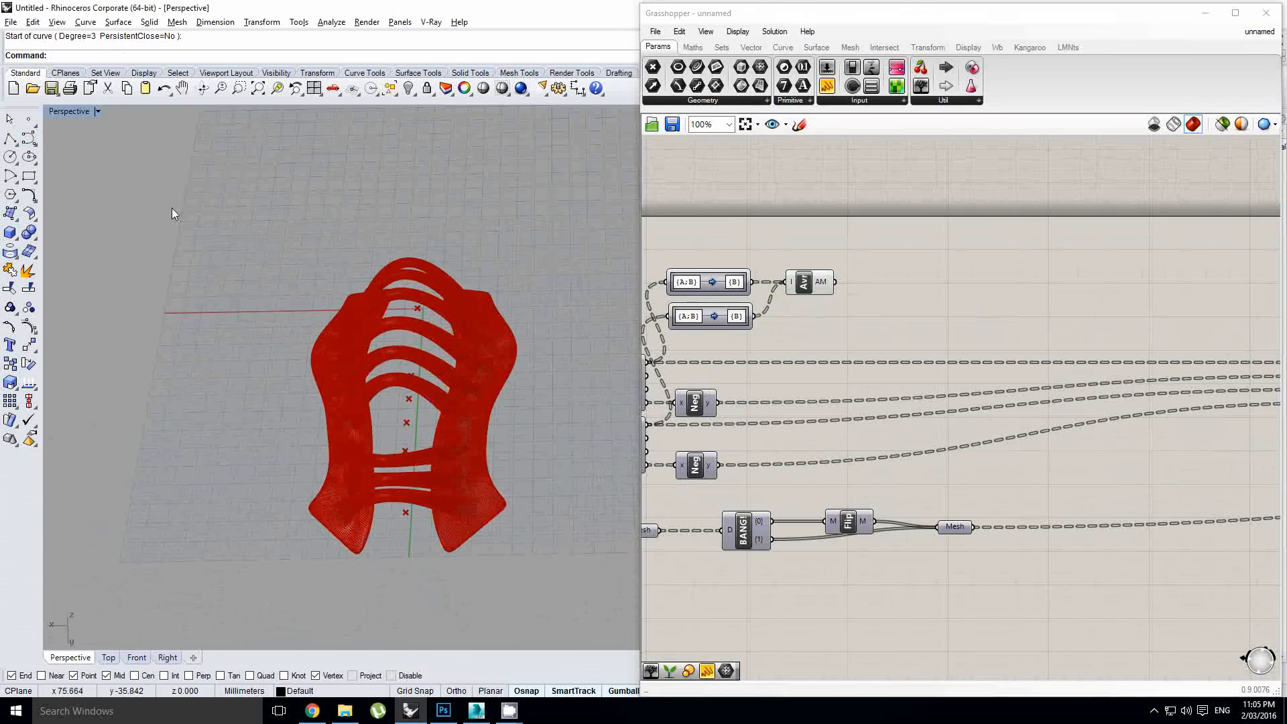
pyautogui.click(560, 360)
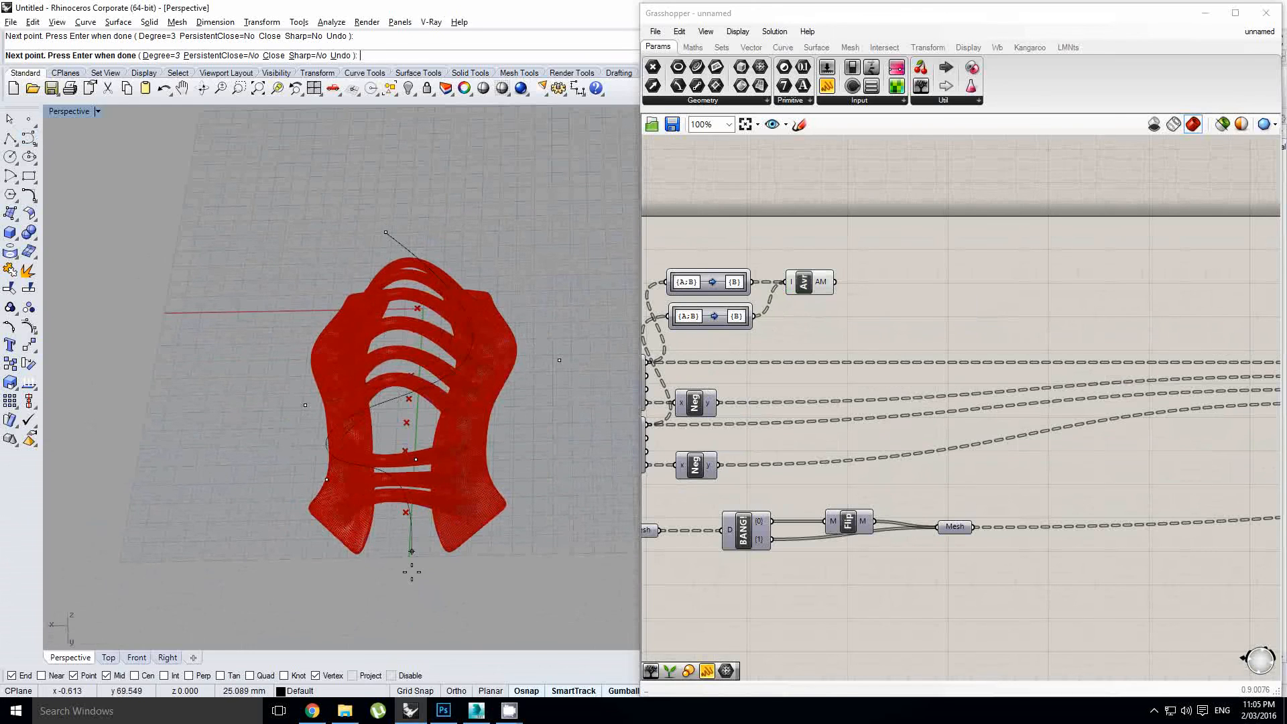
pyautogui.click(409, 517)
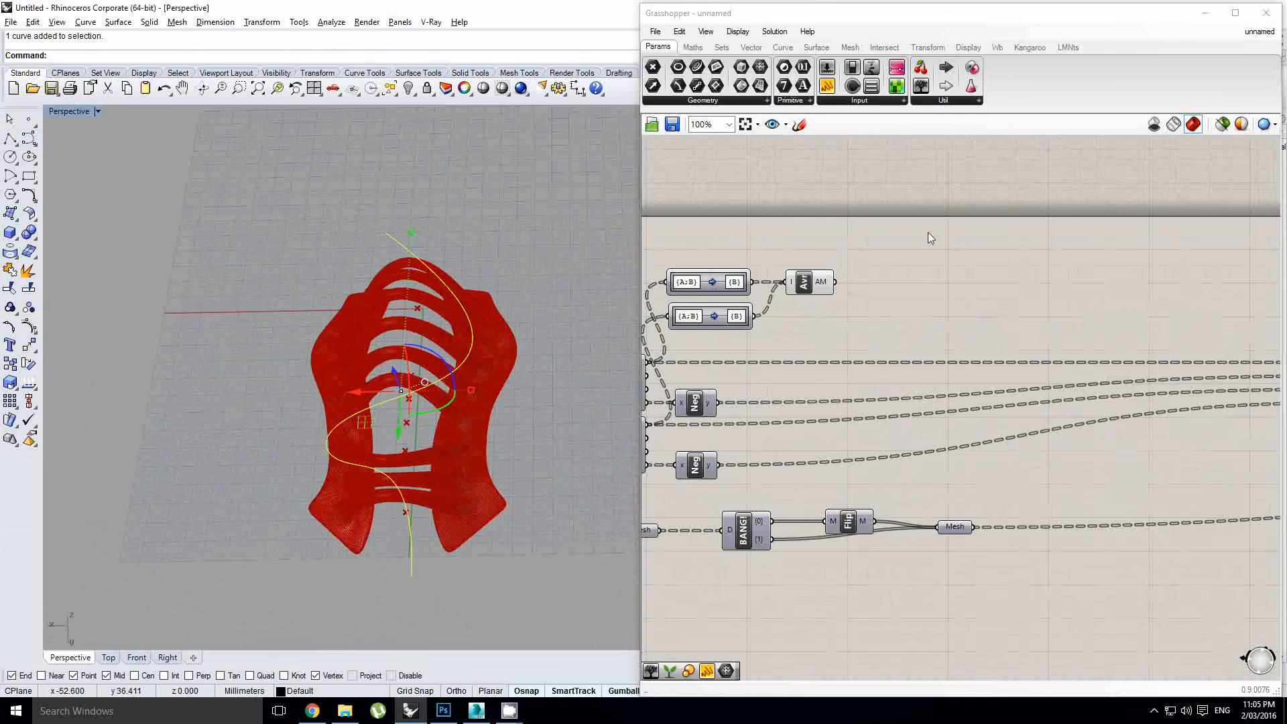
# Add a Curve parameter above Average and reference the newly drawn S-shaped curve in it.
pyautogui.moveTo(928, 232); pyautogui.dragTo(948, 248, button='right')
pyautogui.doubleClick(916, 244)
pyautogui.write('crvb')
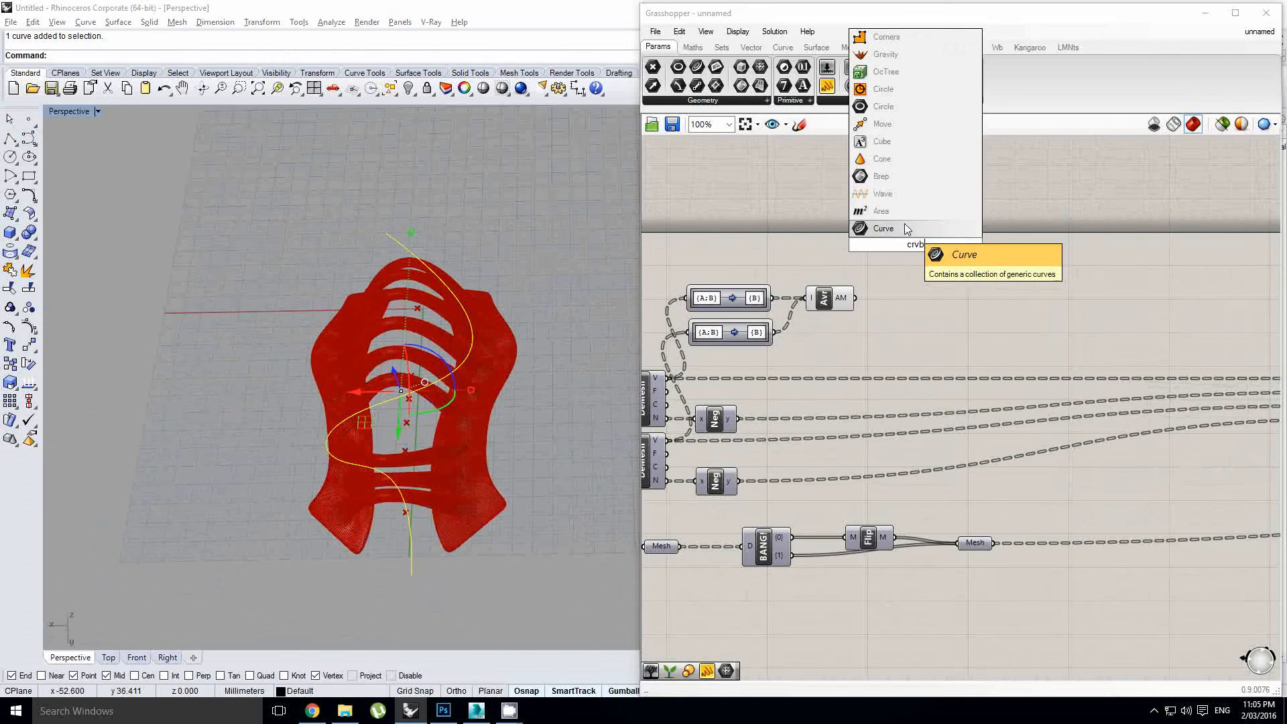
pyautogui.click(905, 228)
pyautogui.rightClick(916, 244)
pyautogui.click(945, 454)
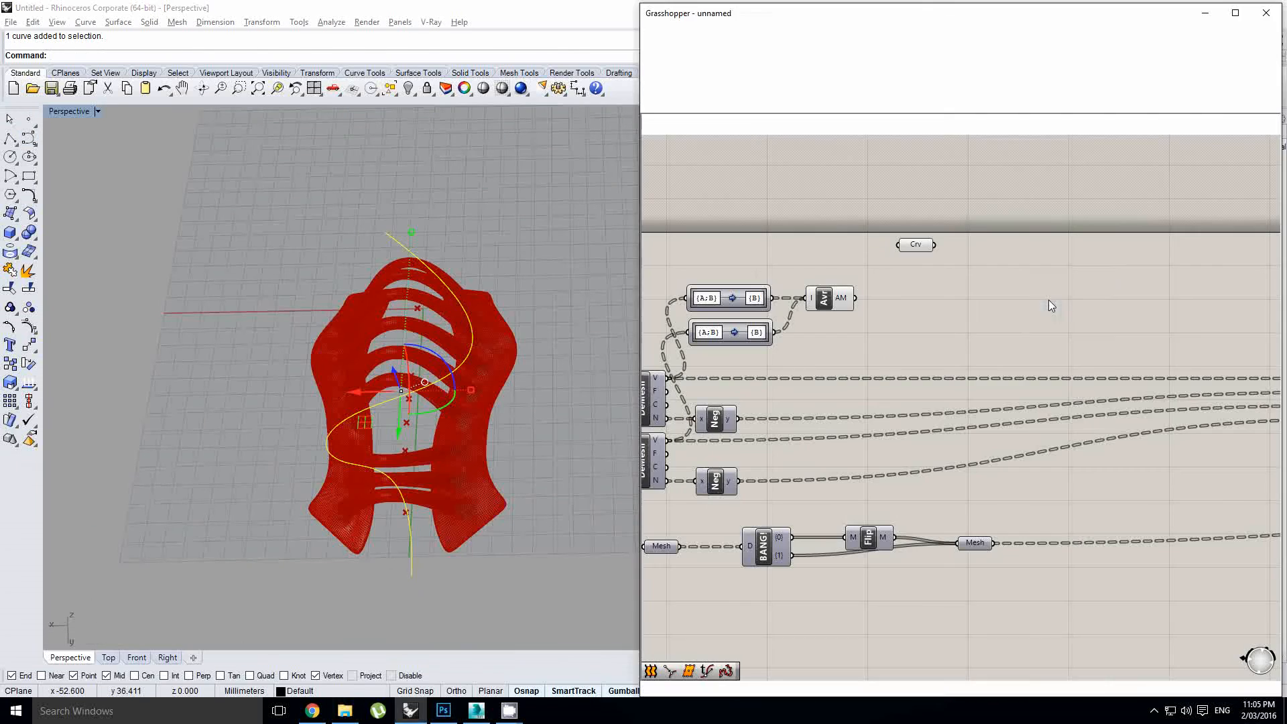
# Add a Curve Closest Point component, feeding Average's AM output into P and the Crv parameter into C.
pyautogui.doubleClick(1050, 305)
pyautogui.write('crv cp')
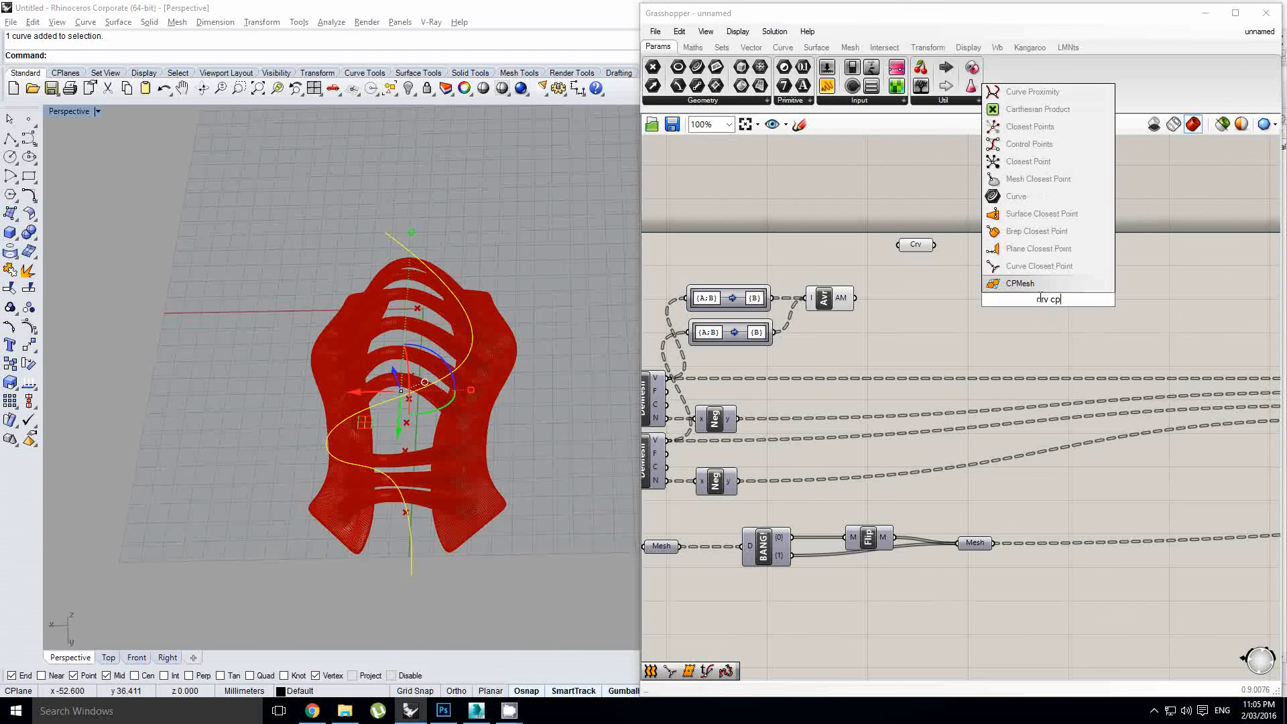
pyautogui.press('Up')
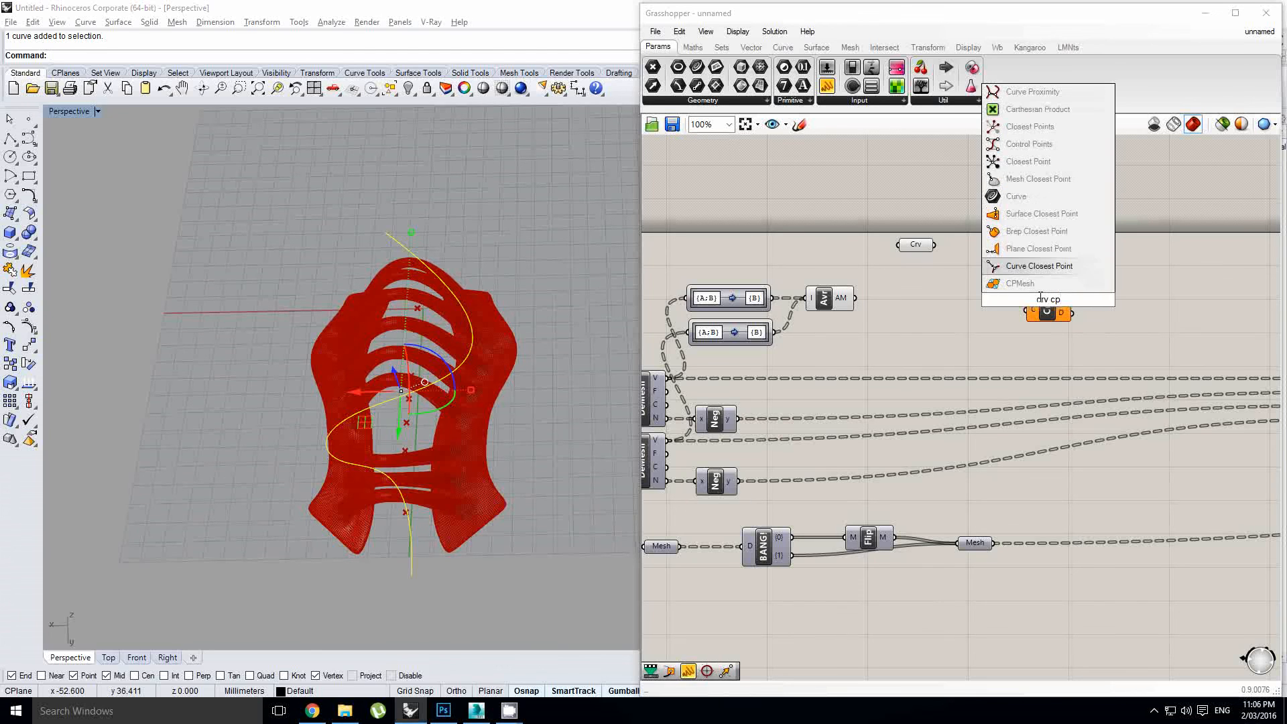
pyautogui.press('Return')
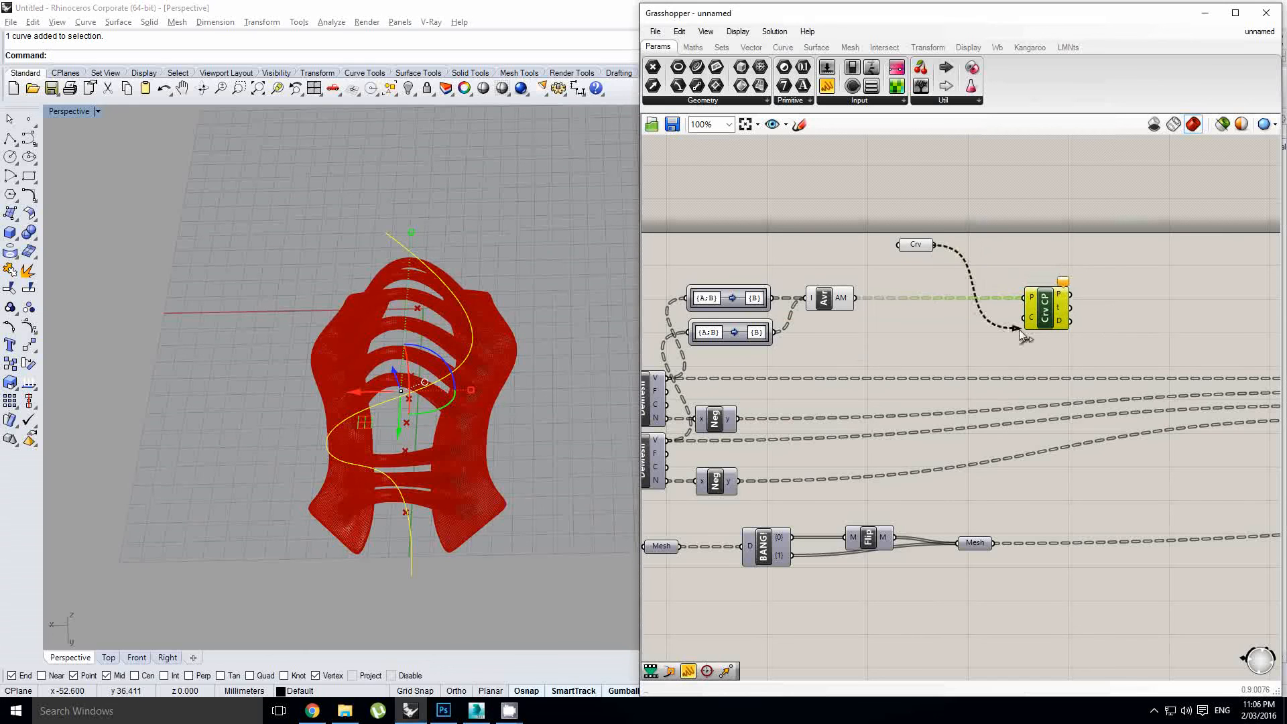
pyautogui.scroll(3, 417, 493)
pyautogui.moveTo(417, 492); pyautogui.dragTo(387, 409, button='right')
pyautogui.moveTo(990, 388); pyautogui.dragTo(875, 414, button='right')
pyautogui.middleClick(900, 402)
pyautogui.scroll(1, 988, 348)
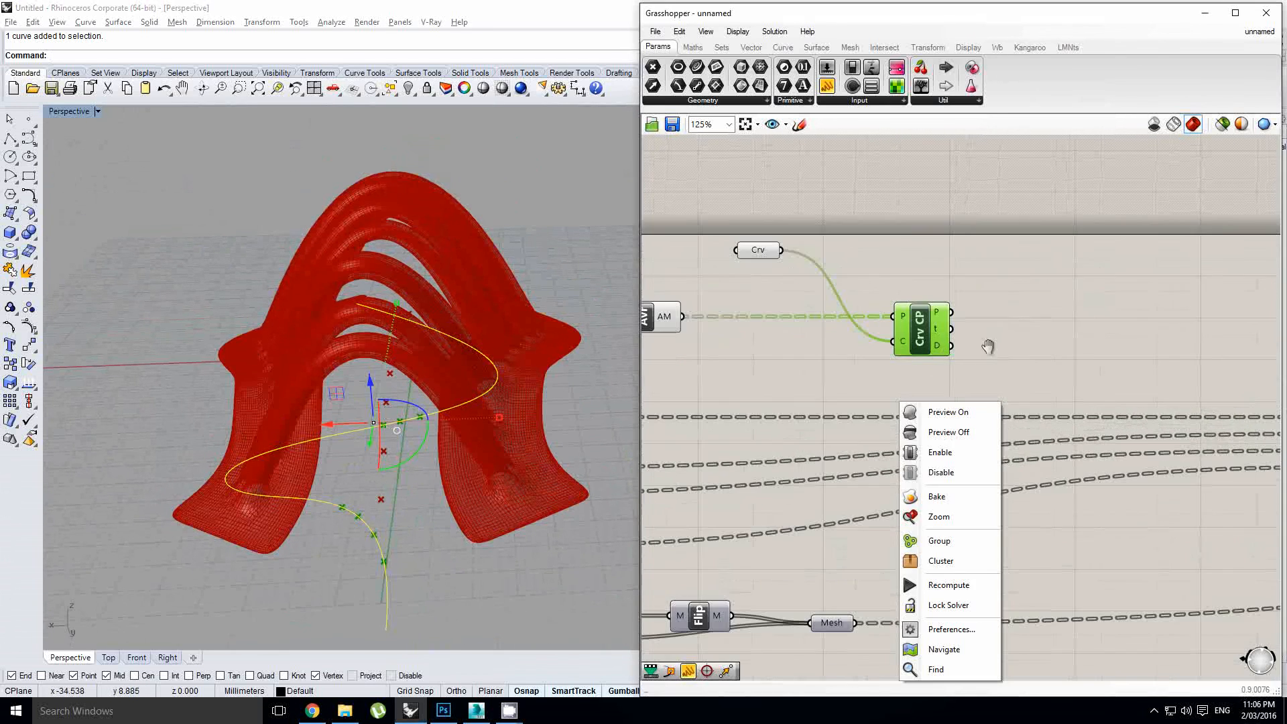
pyautogui.click(988, 348)
# Add a Remap Numbers component and place it between Crv CP and BiArc.
pyautogui.moveTo(1072, 339); pyautogui.dragTo(948, 339, button='right')
pyautogui.scroll(-2, 940, 341)
pyautogui.moveTo(510, 335); pyautogui.dragTo(503, 333, button='right')
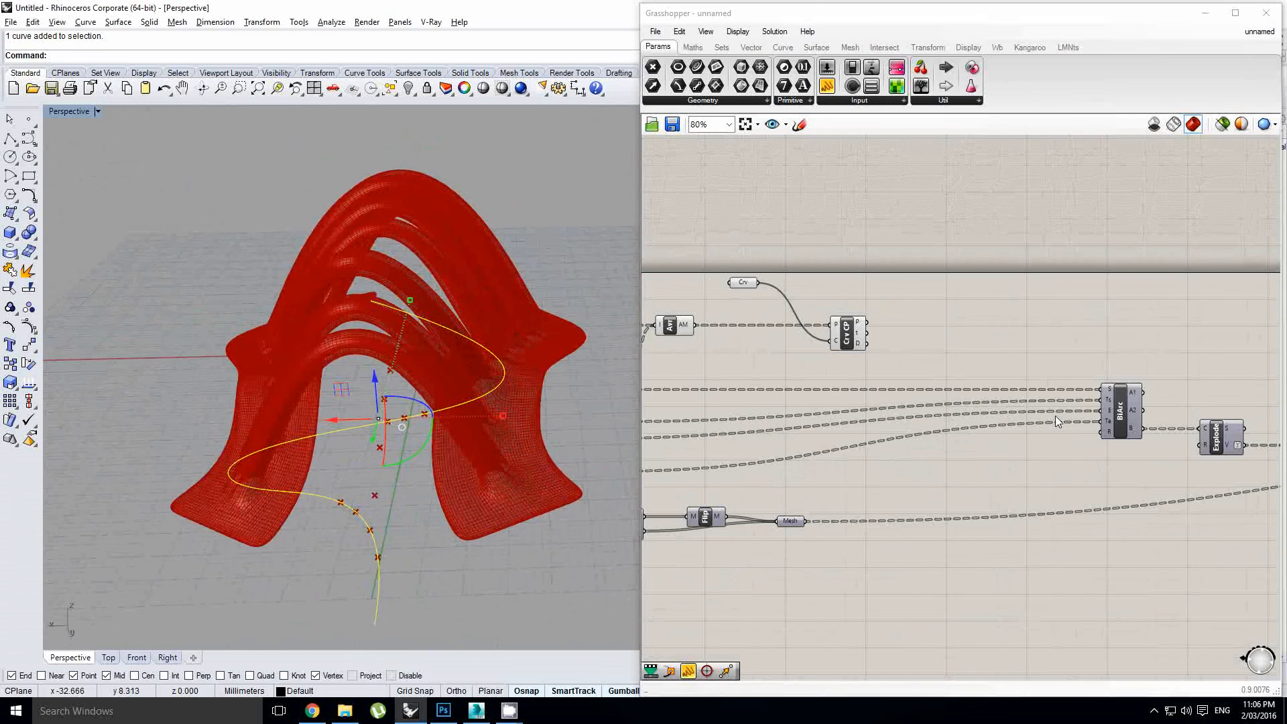
pyautogui.scroll(1, 1108, 430)
pyautogui.keyDown('shift'); pyautogui.moveTo(436, 372); pyautogui.dragTo(429, 381, button='right'); pyautogui.keyUp('shift')
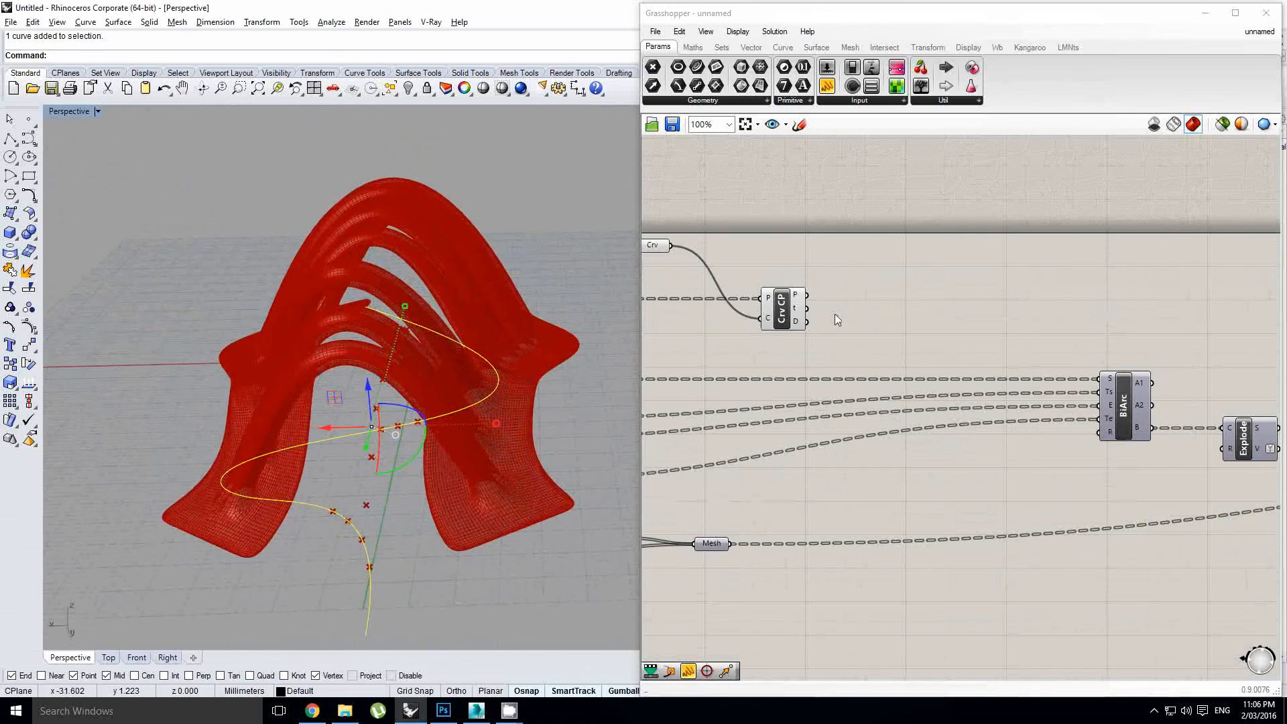
pyautogui.click(896, 310)
pyautogui.doubleClick(896, 310)
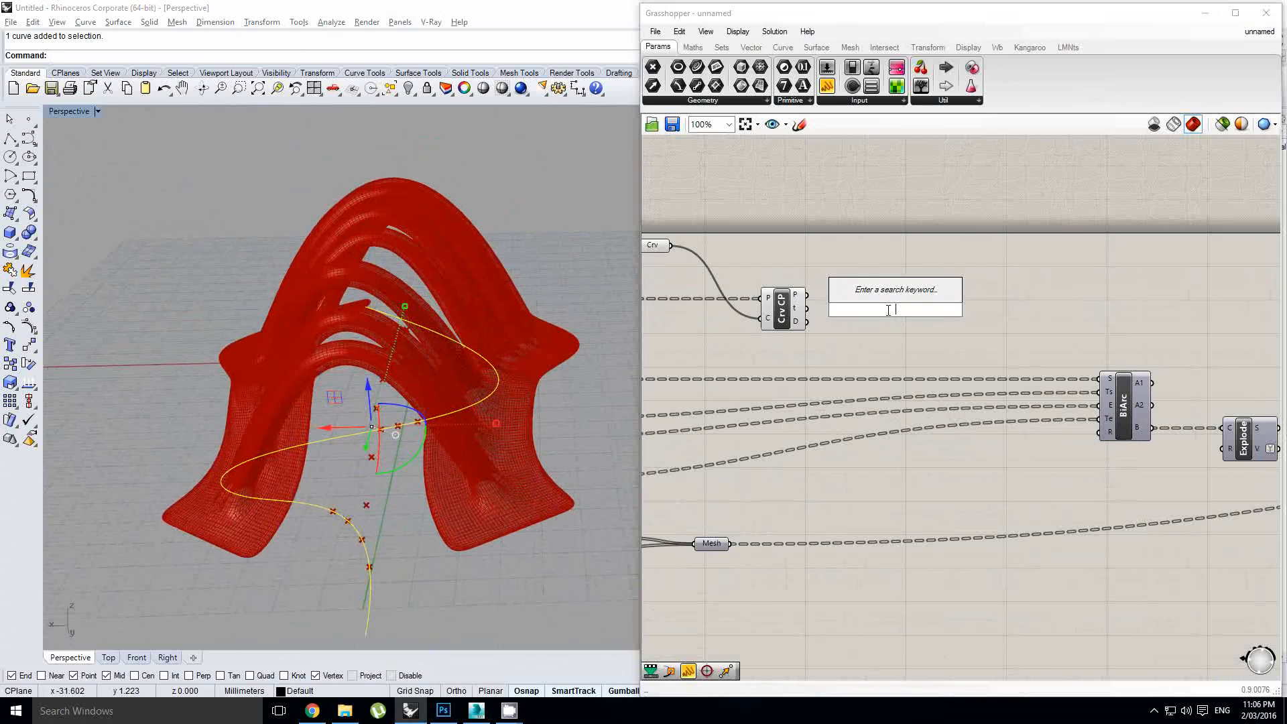
pyautogui.write('remap')
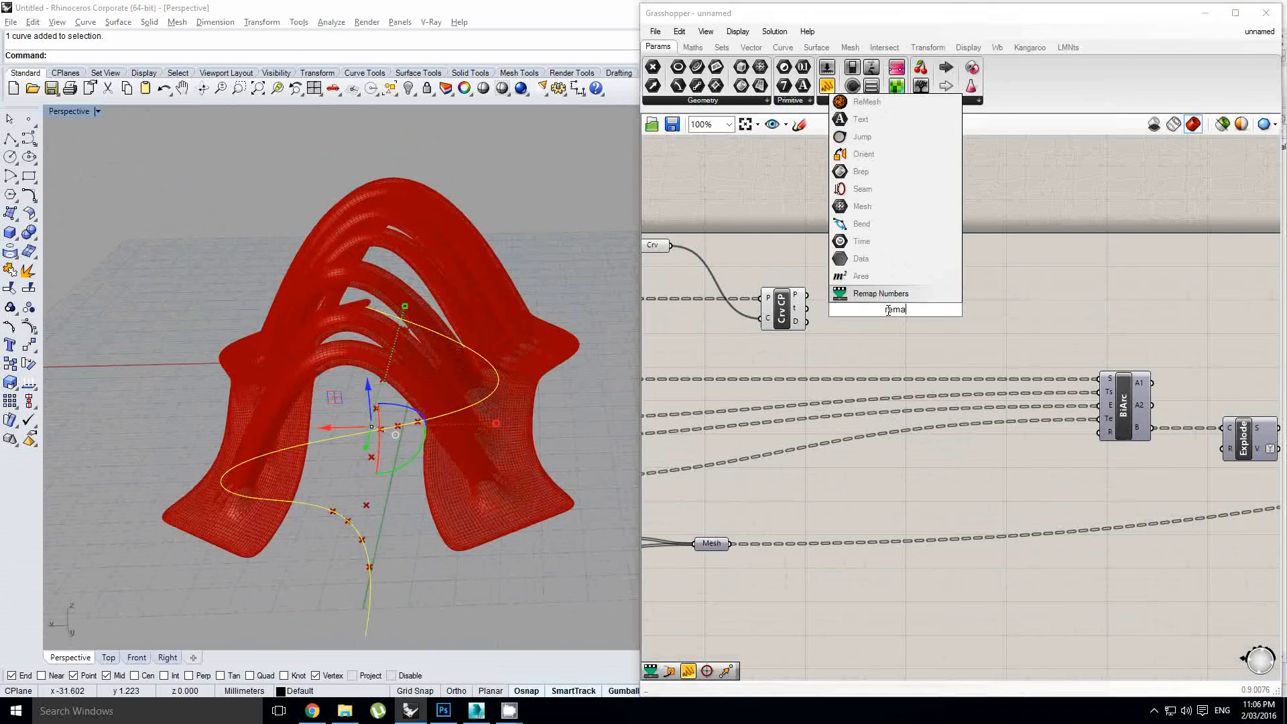
pyautogui.press('Return')
pyautogui.scroll(1, 880, 300)
pyautogui.moveTo(880, 300); pyautogui.dragTo(971, 310)
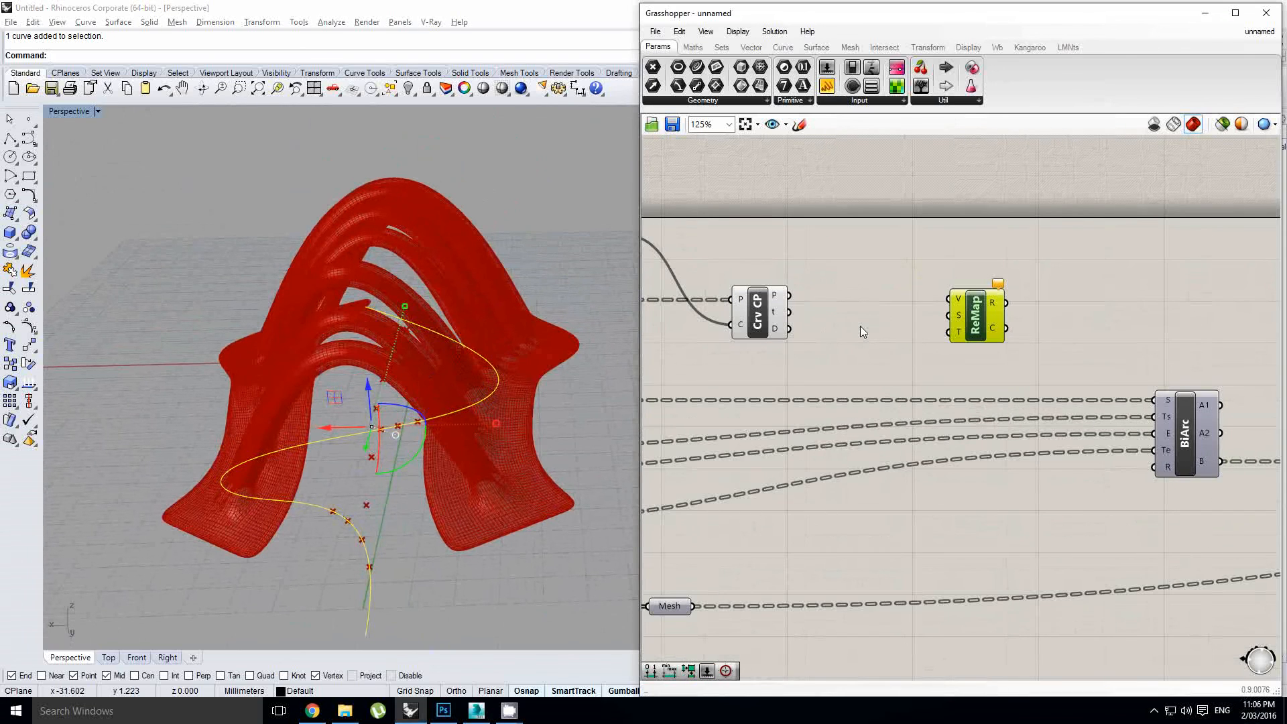
# Add a Bounds component between Crv CP and ReMap, connect the D distances to its N input and flatten that input.
pyautogui.doubleClick(862, 331)
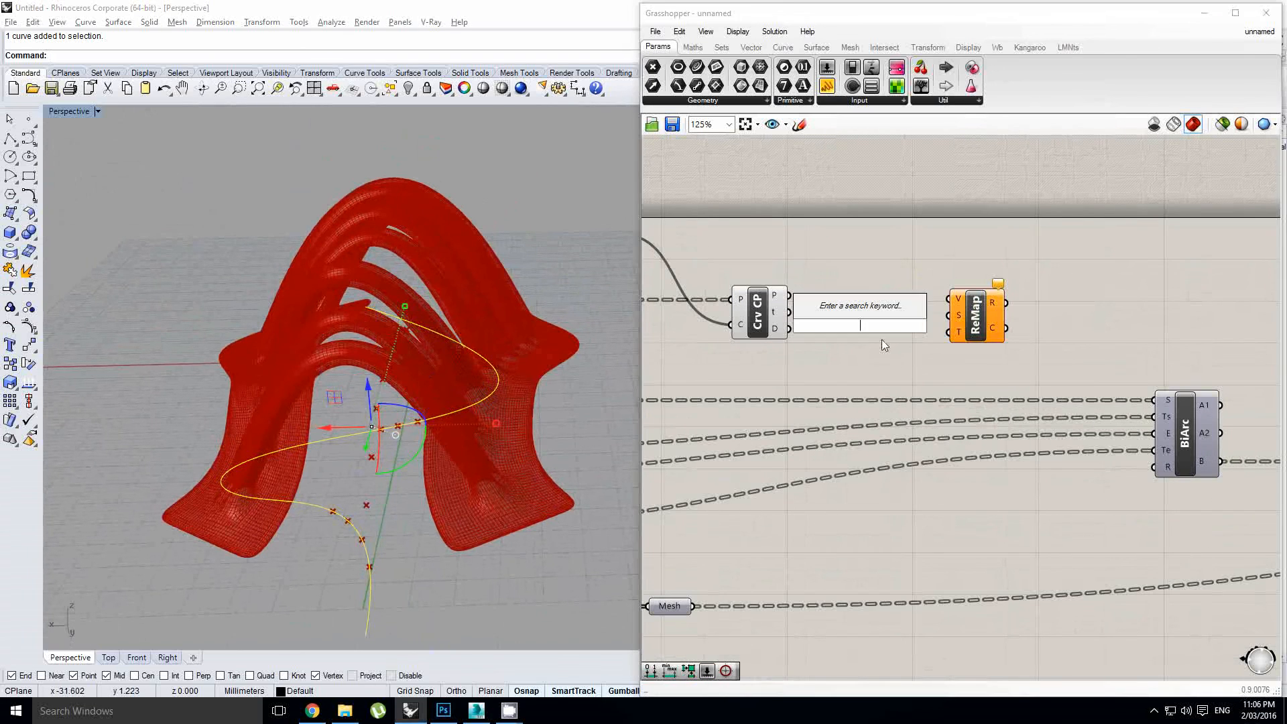
pyautogui.click(1161, 469)
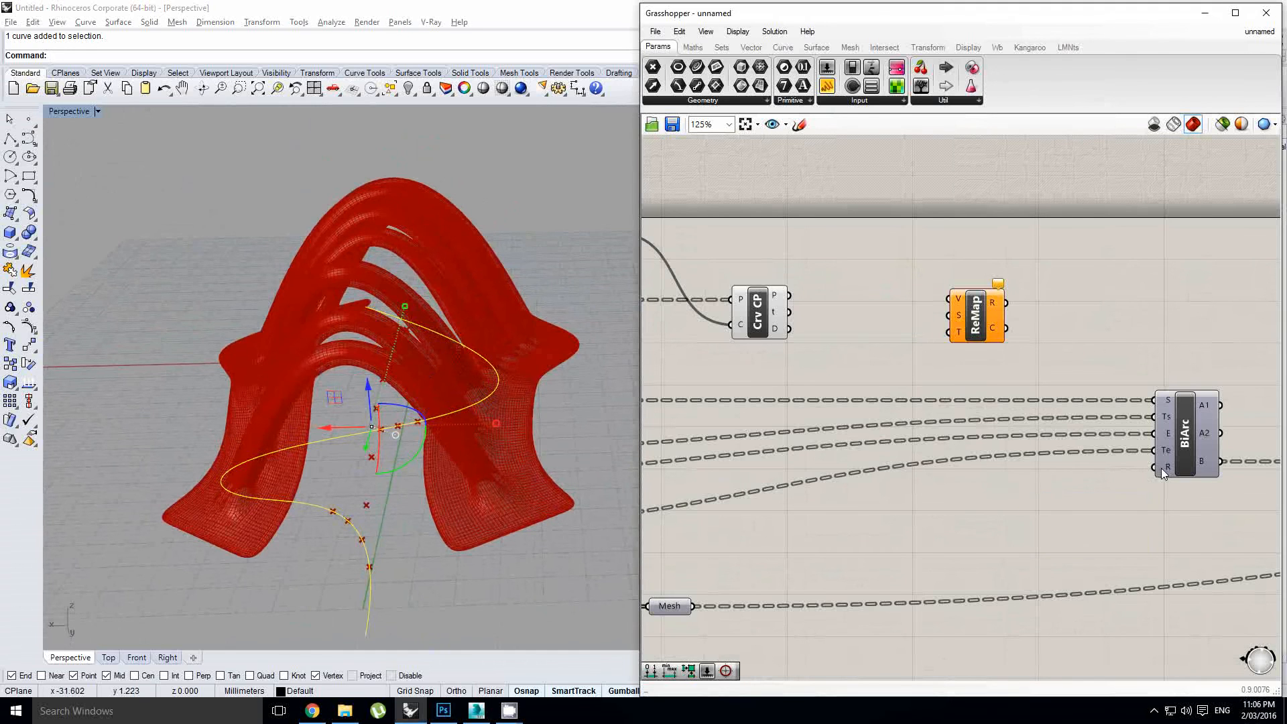
pyautogui.moveTo(952, 381); pyautogui.dragTo(983, 396, button='right')
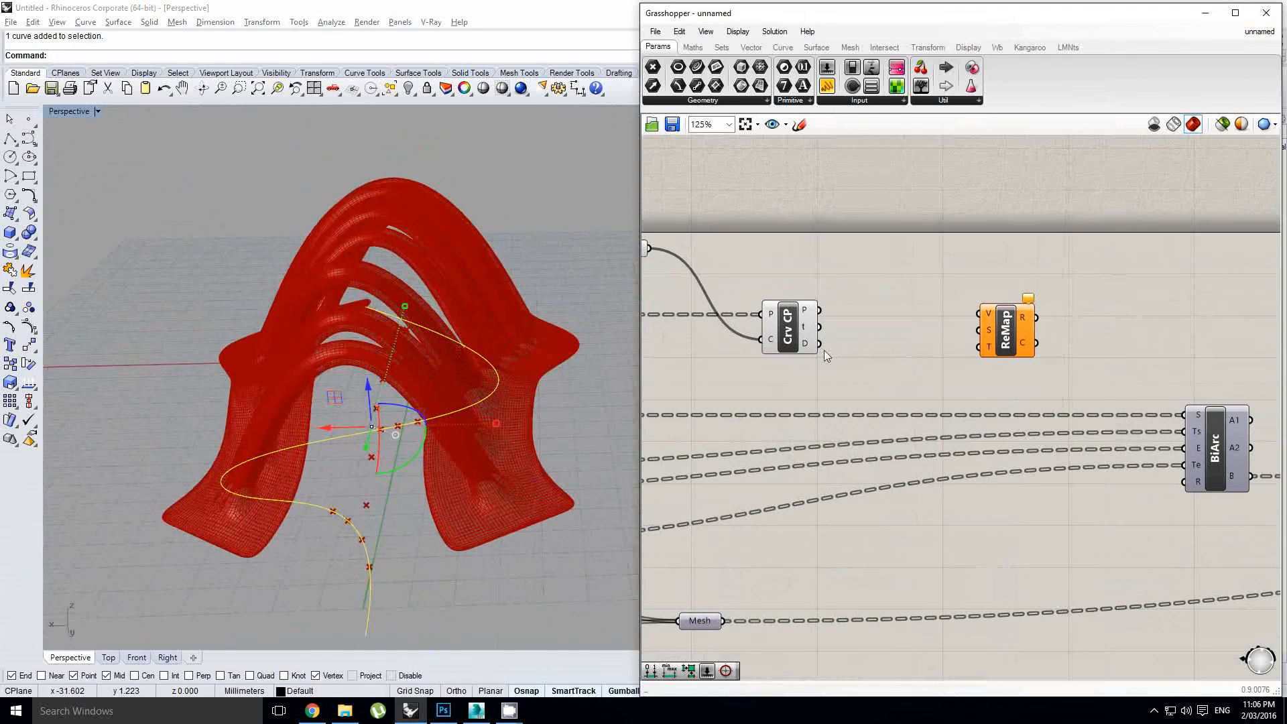
pyautogui.doubleClick(923, 316)
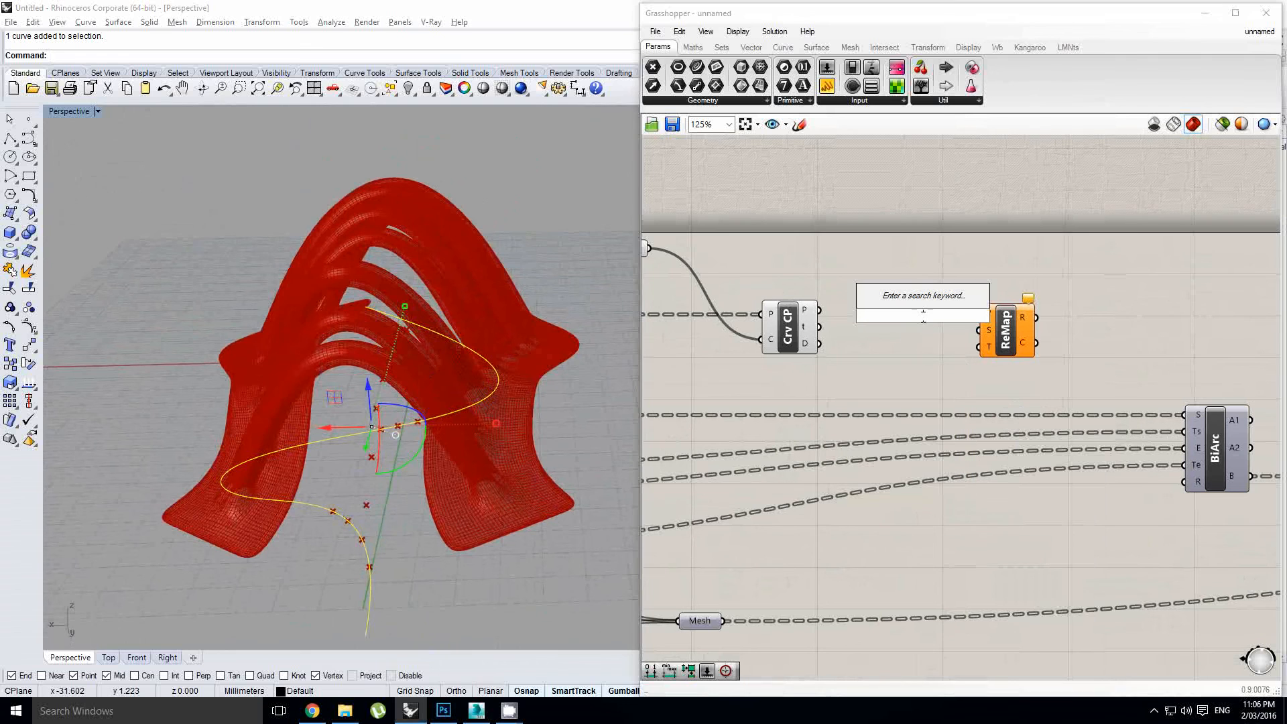
pyautogui.write('bounds')
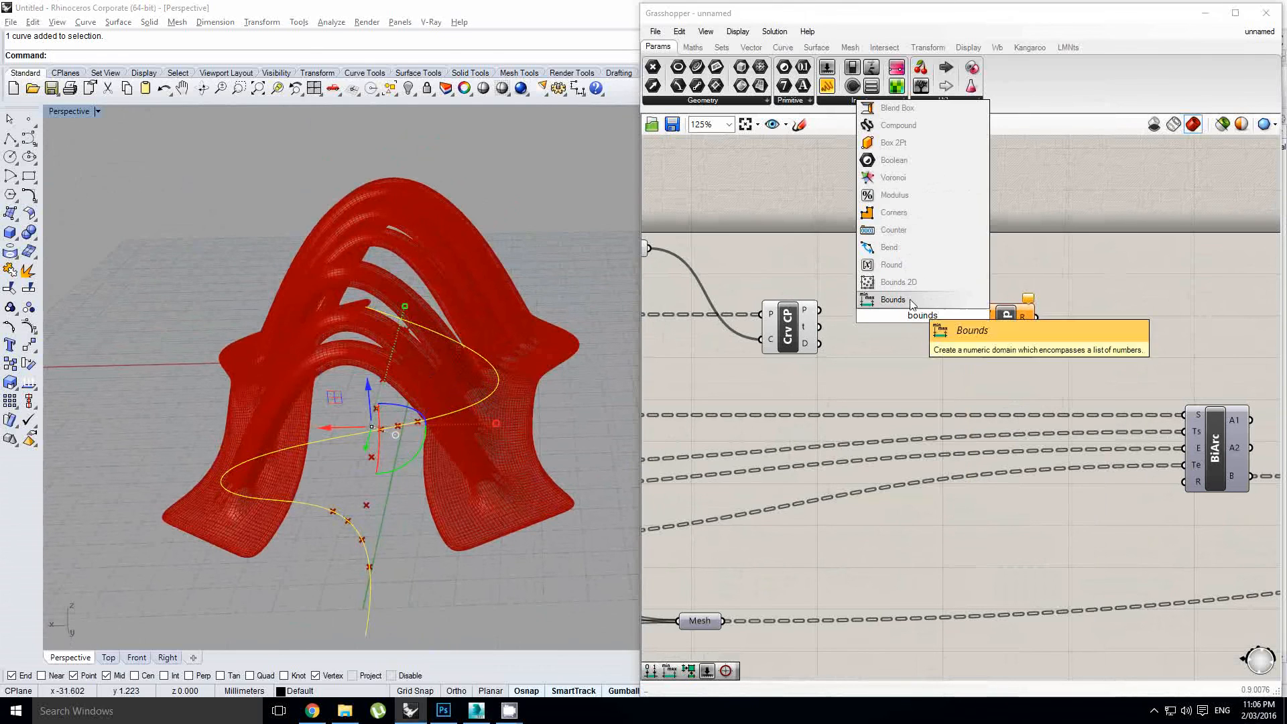
pyautogui.press('Return')
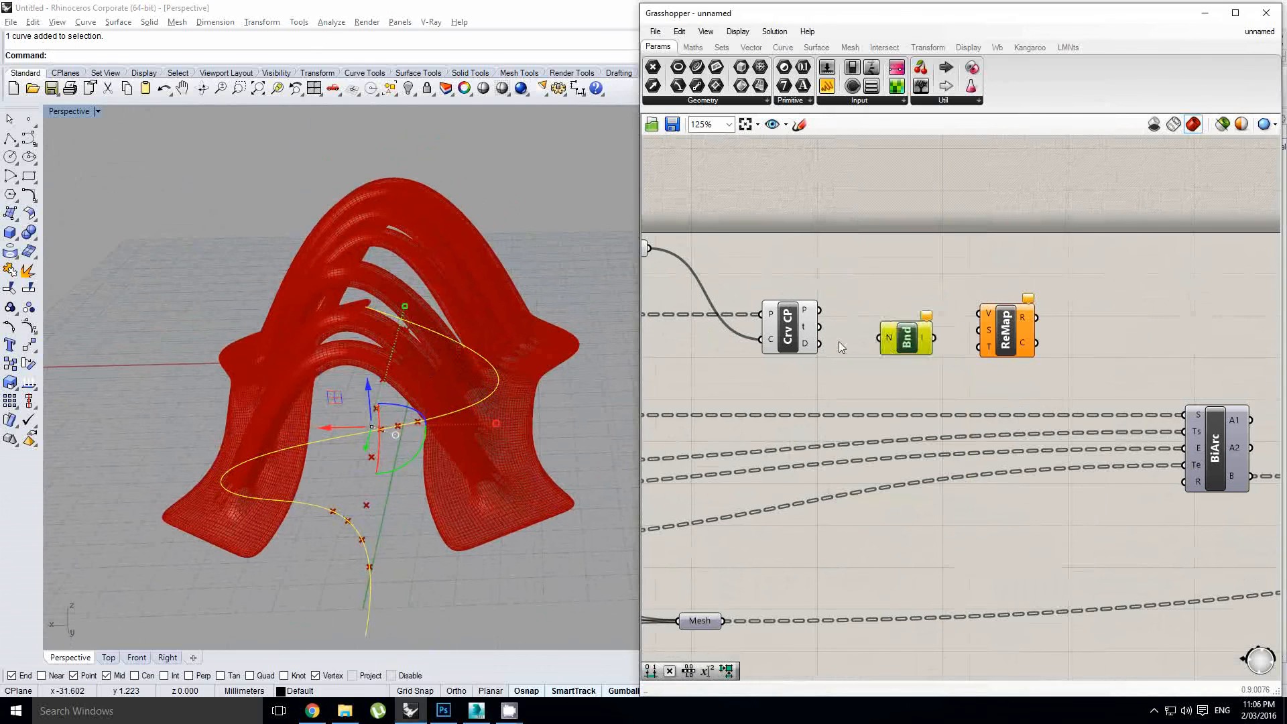
pyautogui.scroll(1, 839, 346)
pyautogui.moveTo(922, 344); pyautogui.dragTo(908, 350)
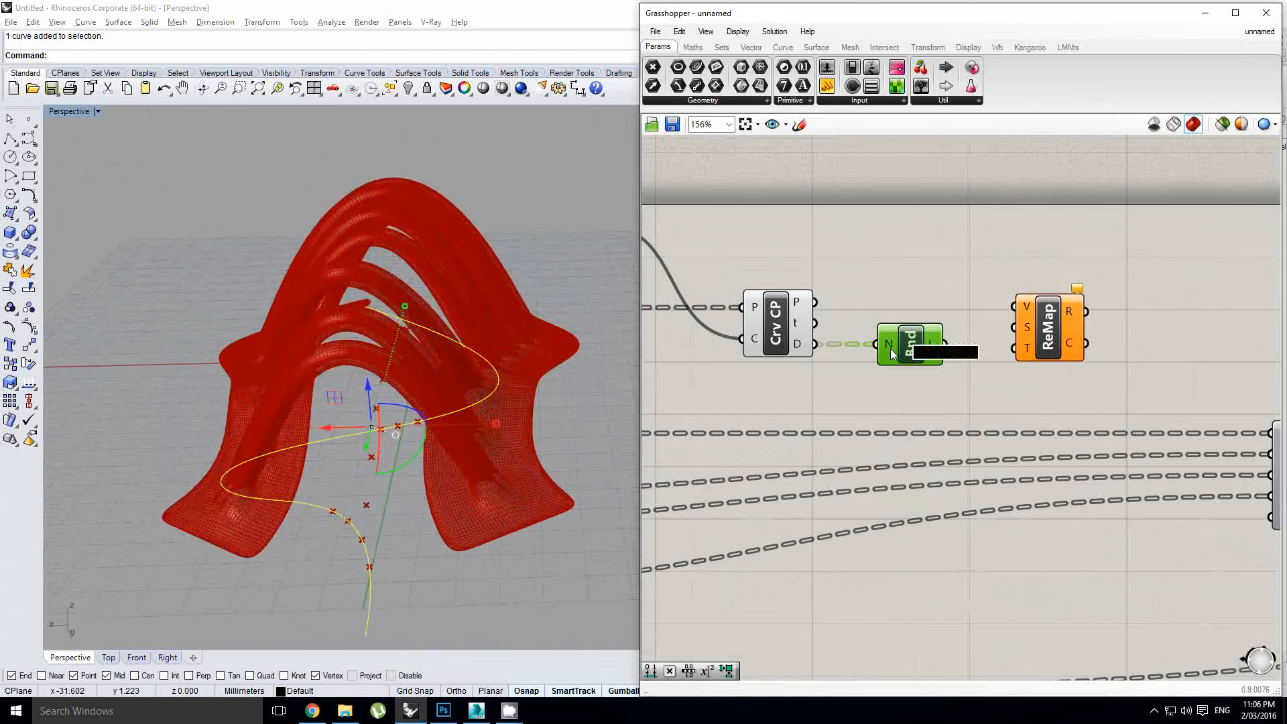
pyautogui.rightClick(891, 350)
pyautogui.click(927, 435)
# Connect Bounds' I output to ReMap's S input and Crv CP's D output to ReMap's V input.
pyautogui.moveTo(947, 353); pyautogui.dragTo(899, 362, button='right')
pyautogui.click(895, 353)
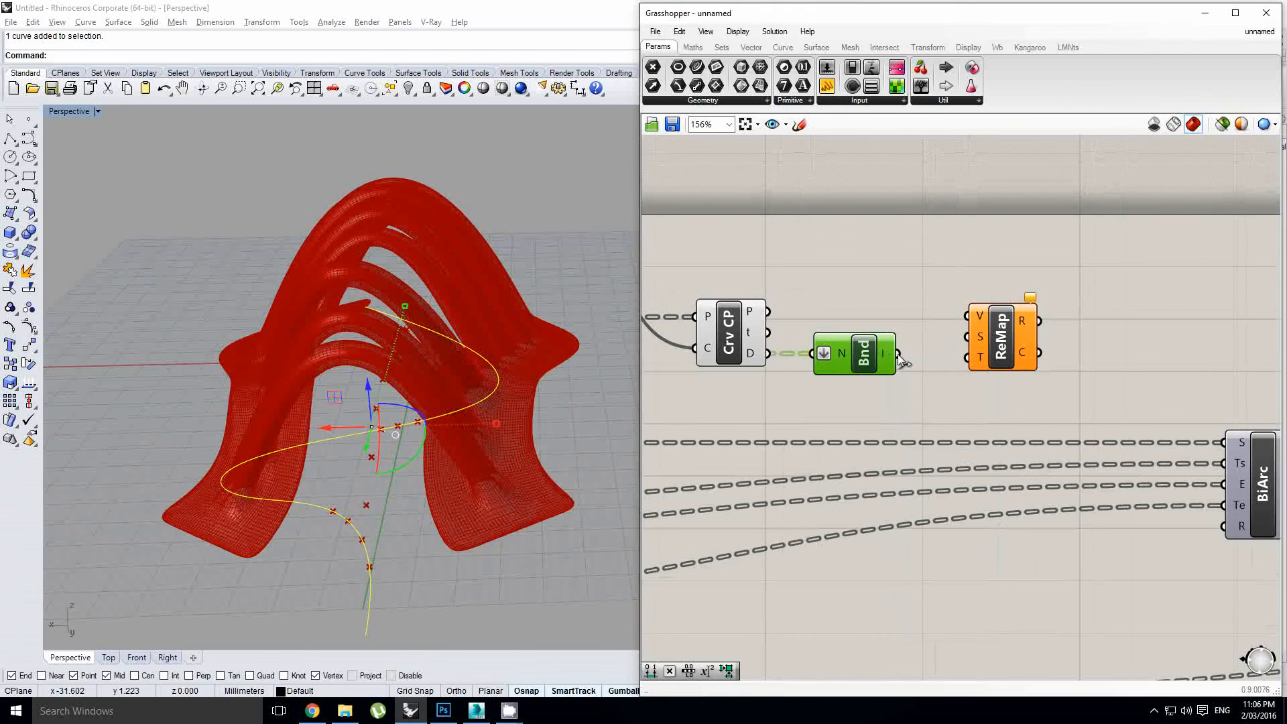
pyautogui.moveTo(995, 344)
pyautogui.mouseDown()
pyautogui.moveTo(1020, 361)
pyautogui.moveTo(991, 333)
pyautogui.mouseUp()
# Add a Construct Domain component above Bounds and connect its I output to ReMap's T input.
pyautogui.moveTo(861, 285); pyautogui.dragTo(968, 328, button='right')
pyautogui.click(879, 295)
pyautogui.doubleClick(907, 297)
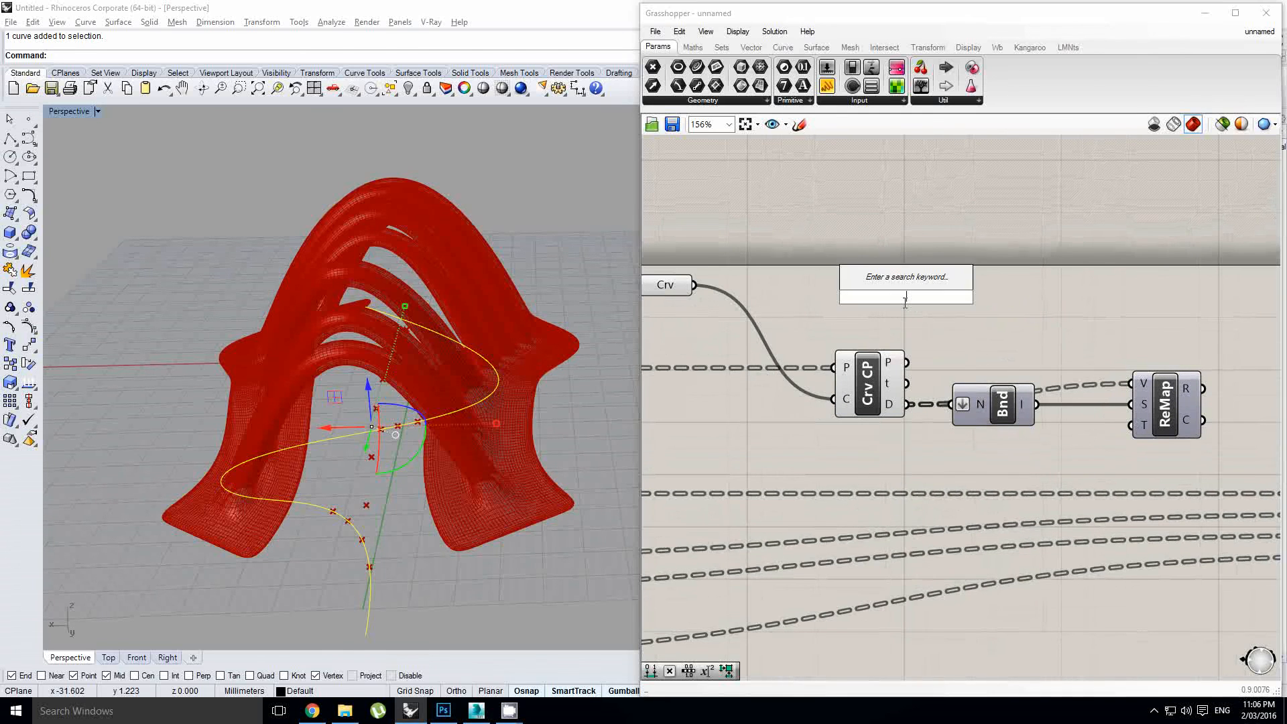
pyautogui.write('con doma')
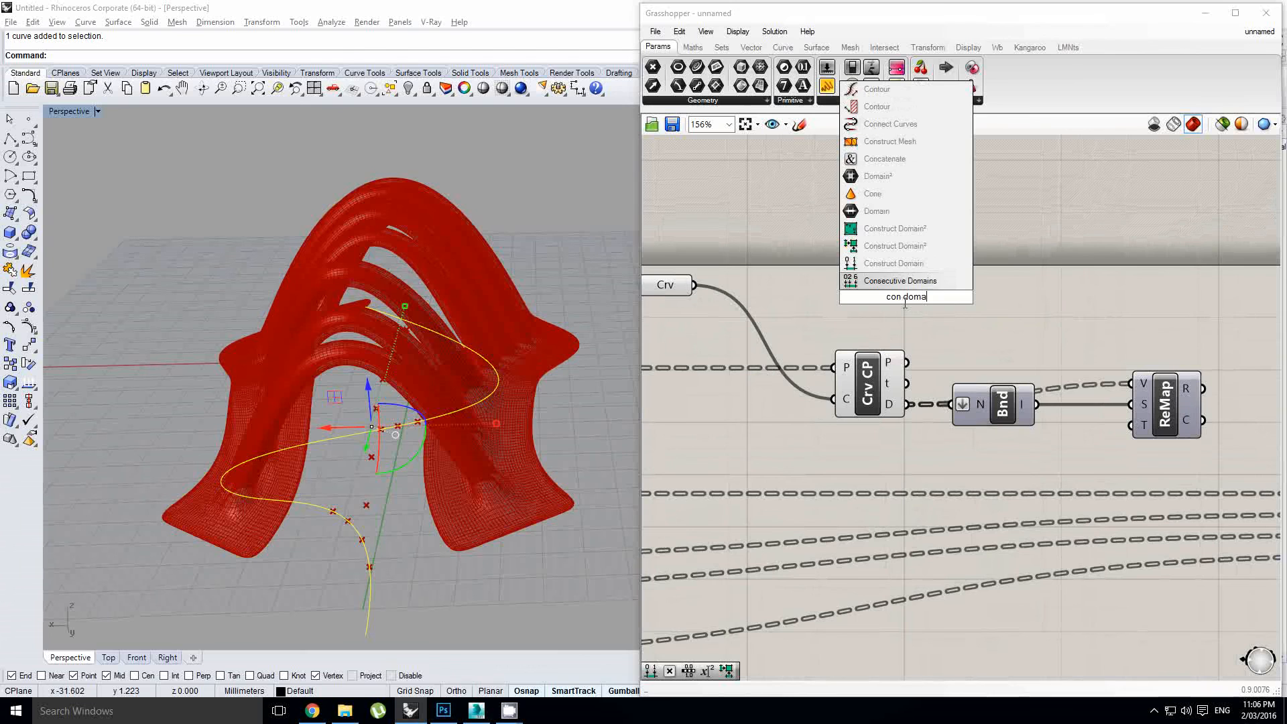
pyautogui.click(932, 263)
pyautogui.moveTo(893, 305); pyautogui.dragTo(981, 320)
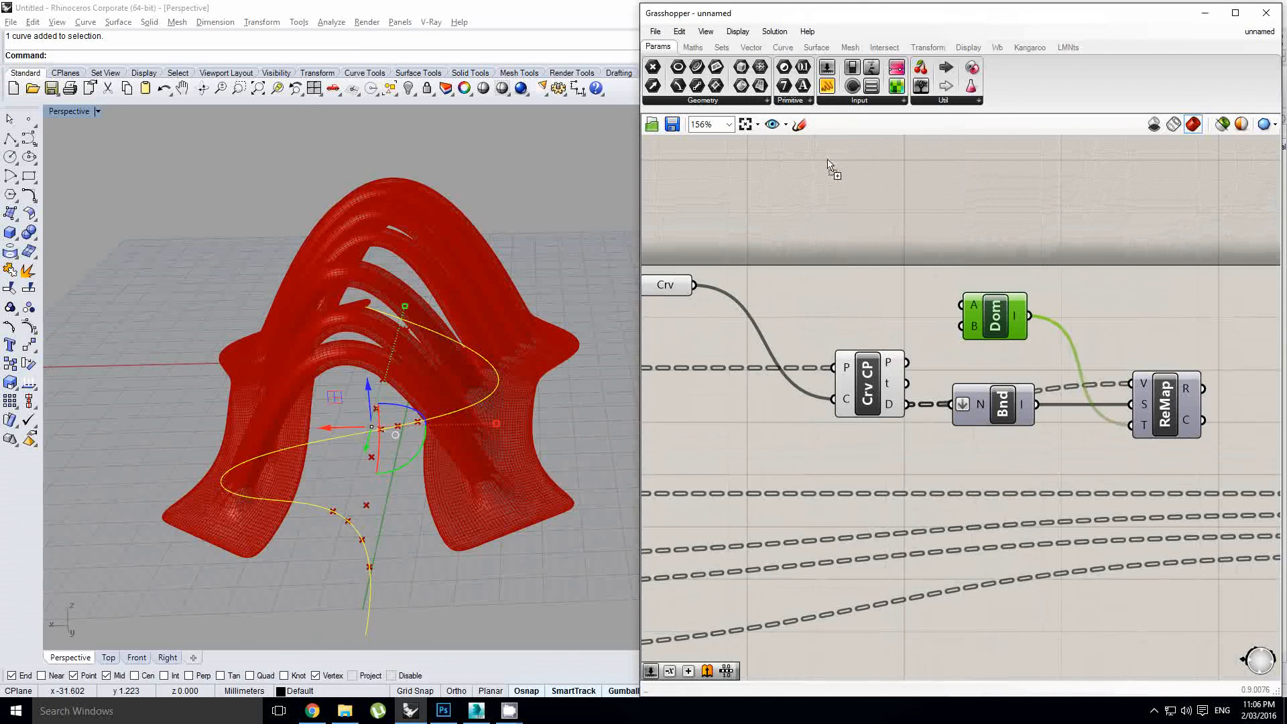
# Add two 0.250 number sliders and connect them to the A and B inputs of Construct Domain.
pyautogui.moveTo(835, 280); pyautogui.dragTo(828, 320)
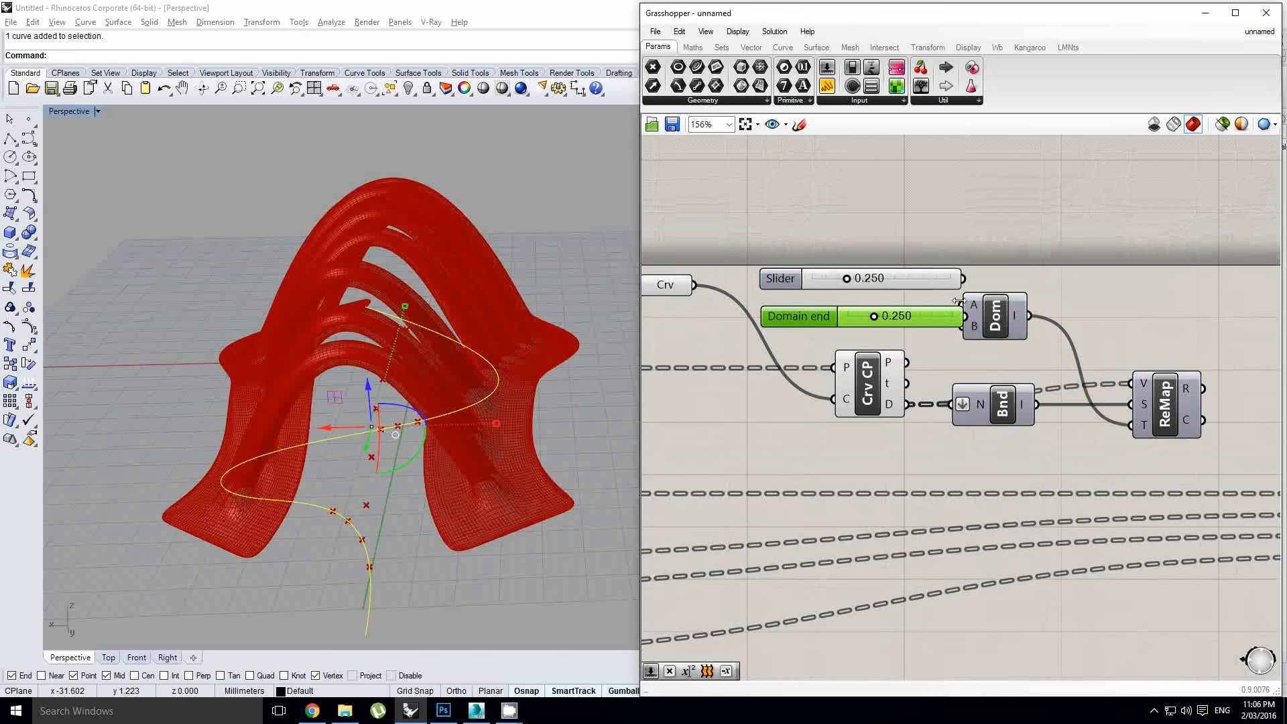
pyautogui.moveTo(928, 321); pyautogui.dragTo(891, 329)
pyautogui.moveTo(917, 277); pyautogui.dragTo(872, 297)
# Connect ReMap's R output to BiArc's R input.
pyautogui.scroll(-3, 995, 310)
pyautogui.moveTo(1058, 330); pyautogui.dragTo(827, 306, button='right')
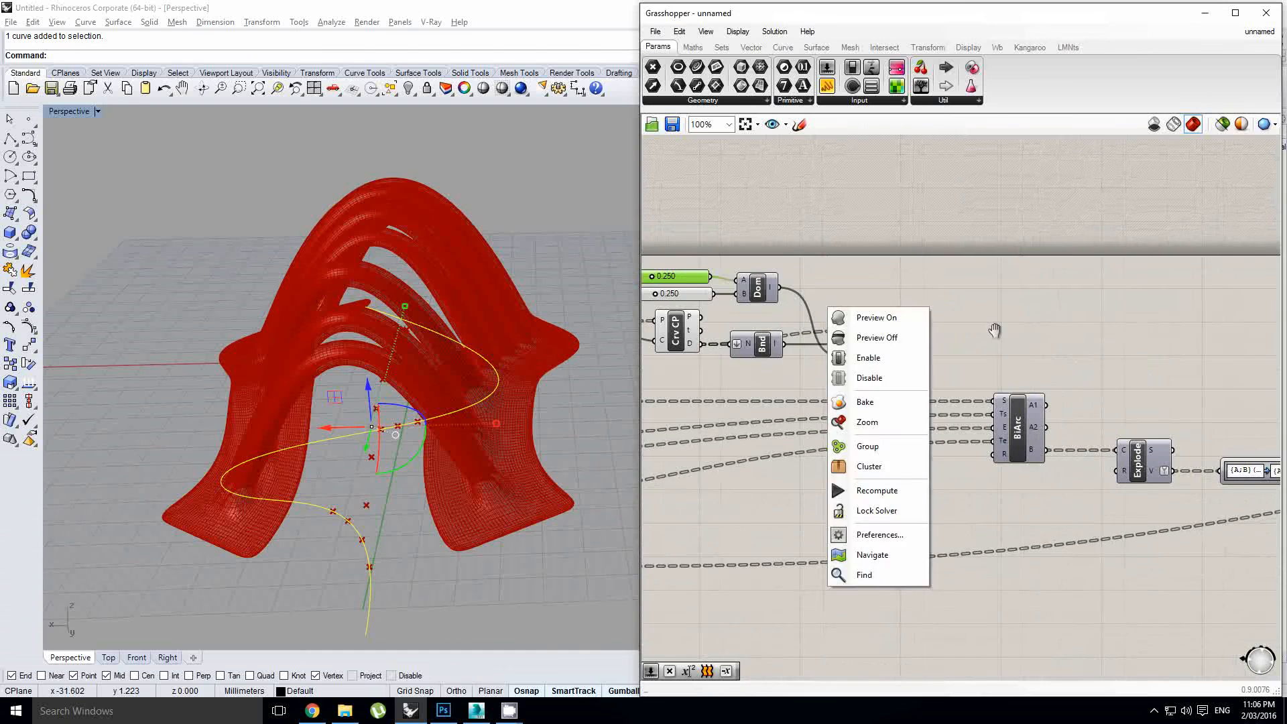
pyautogui.click(995, 330)
pyautogui.scroll(1, 946, 341)
pyautogui.moveTo(1001, 480); pyautogui.dragTo(1003, 481)
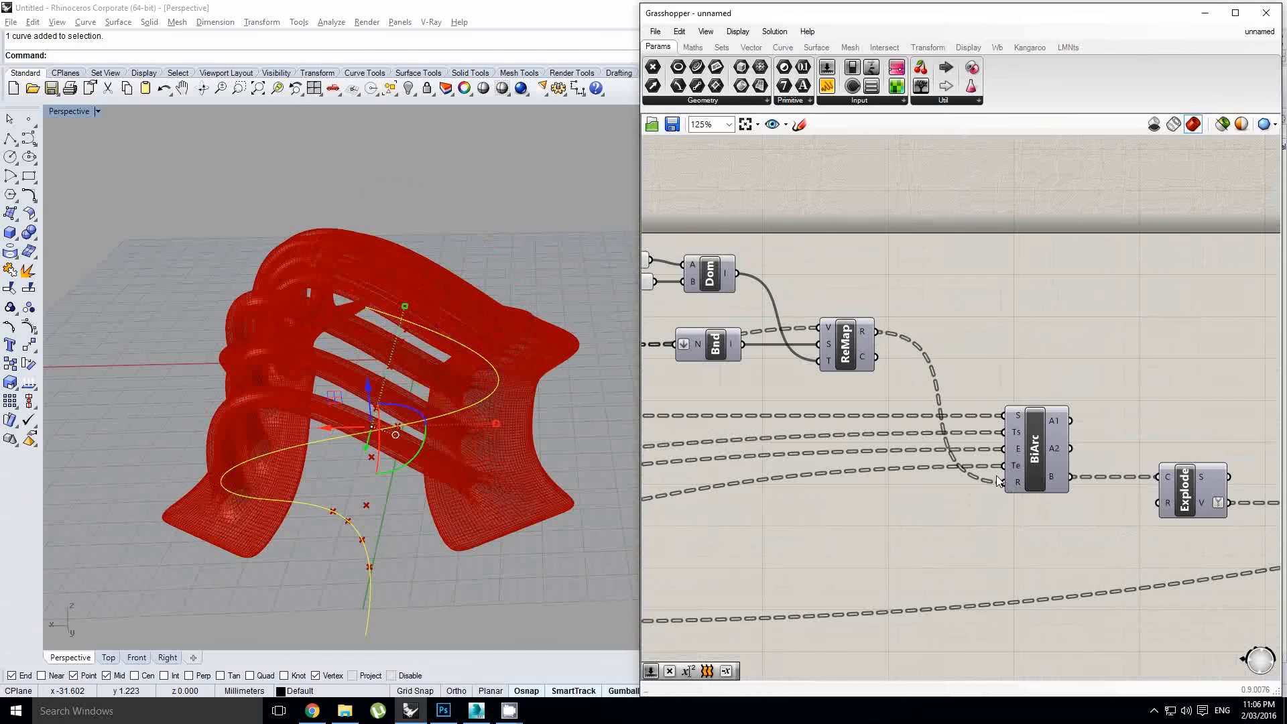
# Set the Domain end slider to 0.717 and inspect how the arches lean in relation to the curve.
pyautogui.moveTo(822, 405); pyautogui.dragTo(1141, 431, button='right')
pyautogui.moveTo(897, 367); pyautogui.dragTo(919, 366, button='right')
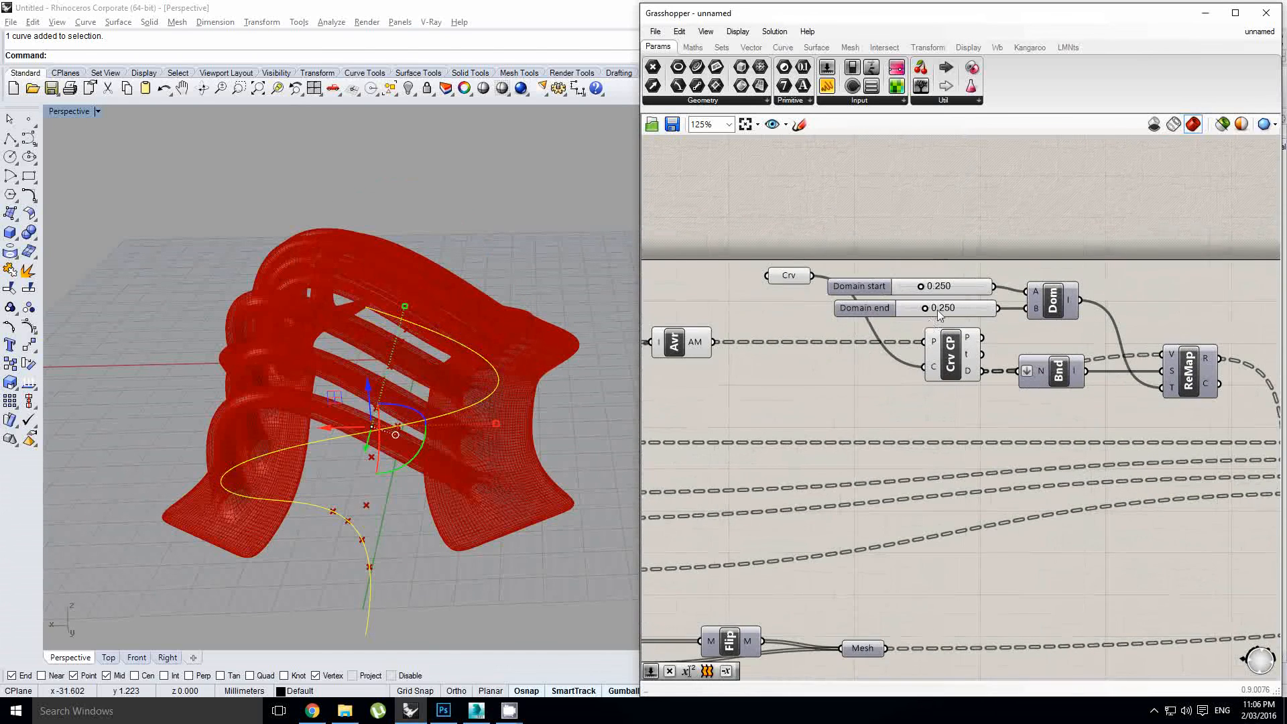
pyautogui.scroll(1, 938, 310)
pyautogui.moveTo(451, 371); pyautogui.dragTo(475, 385, button='right')
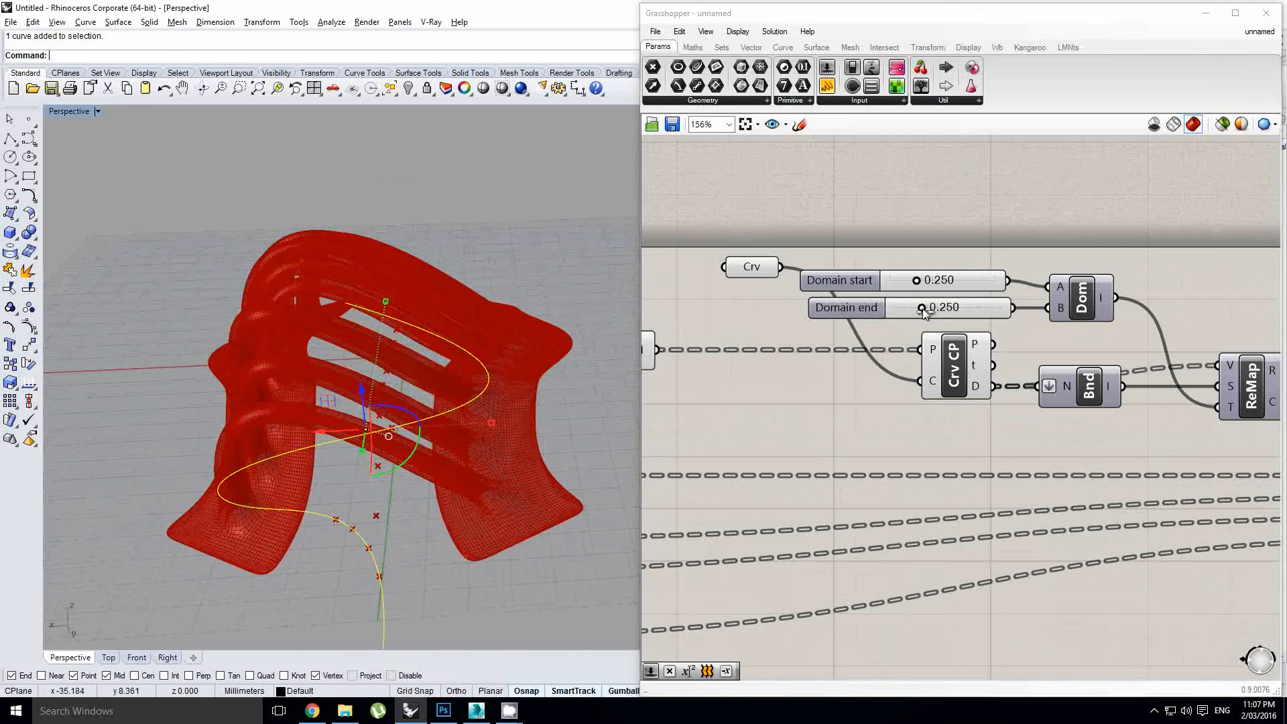
pyautogui.moveTo(929, 315); pyautogui.dragTo(973, 317)
pyautogui.moveTo(431, 240); pyautogui.dragTo(437, 522, button='right')
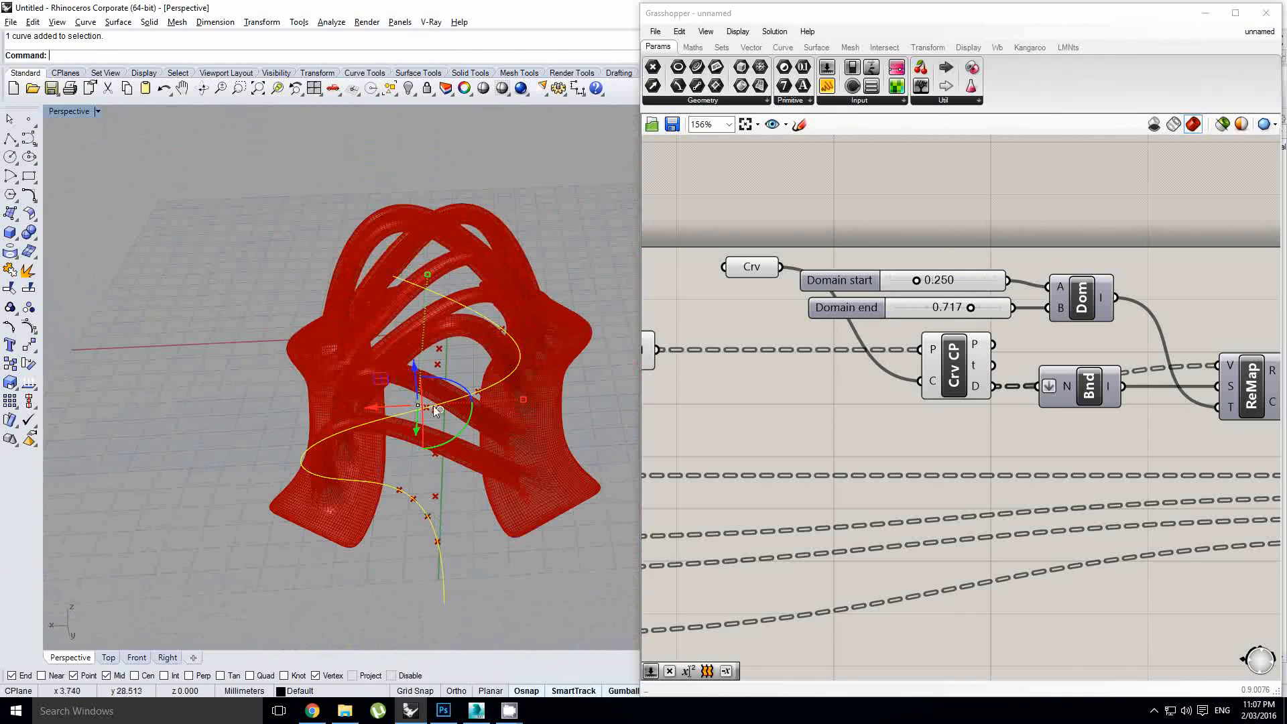
pyautogui.moveTo(451, 272); pyautogui.dragTo(404, 241, button='right')
pyautogui.moveTo(357, 416); pyautogui.dragTo(375, 452, button='right')
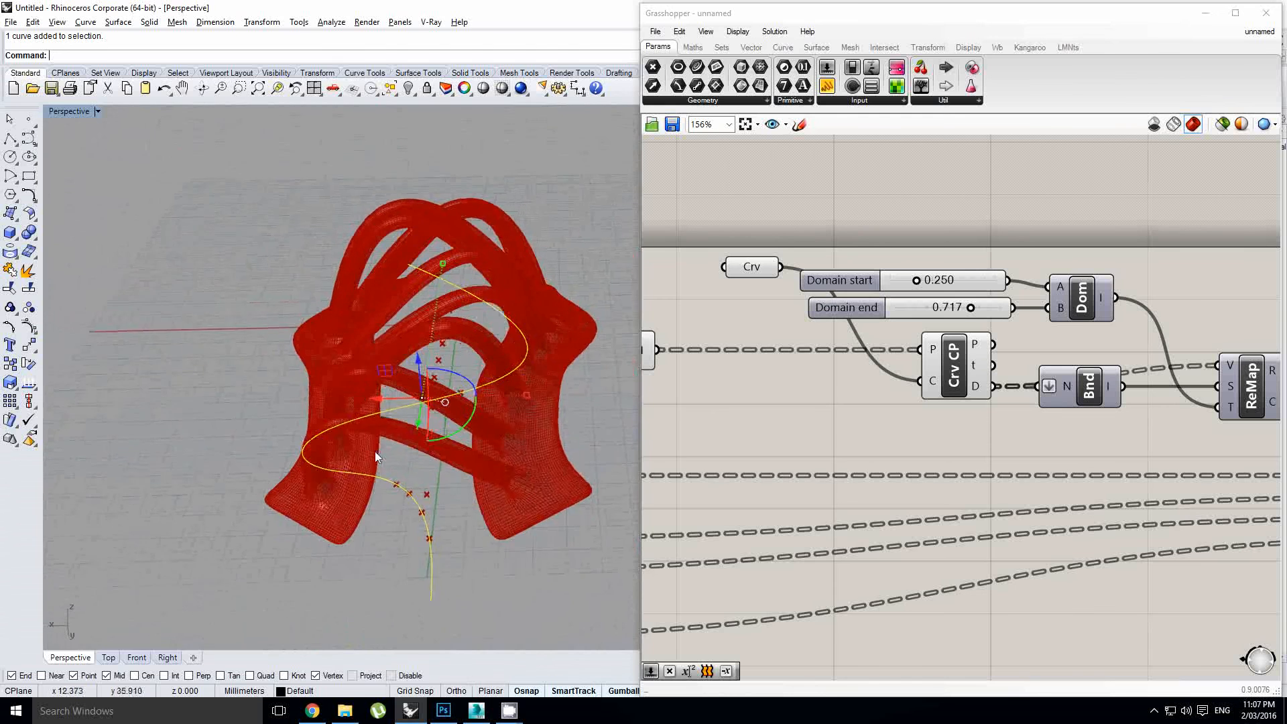
# Show the attractor curve's control points and move its outermost side control point to reshape the curve.
pyautogui.scroll(3, 477, 441)
pyautogui.scroll(-3, 432, 469)
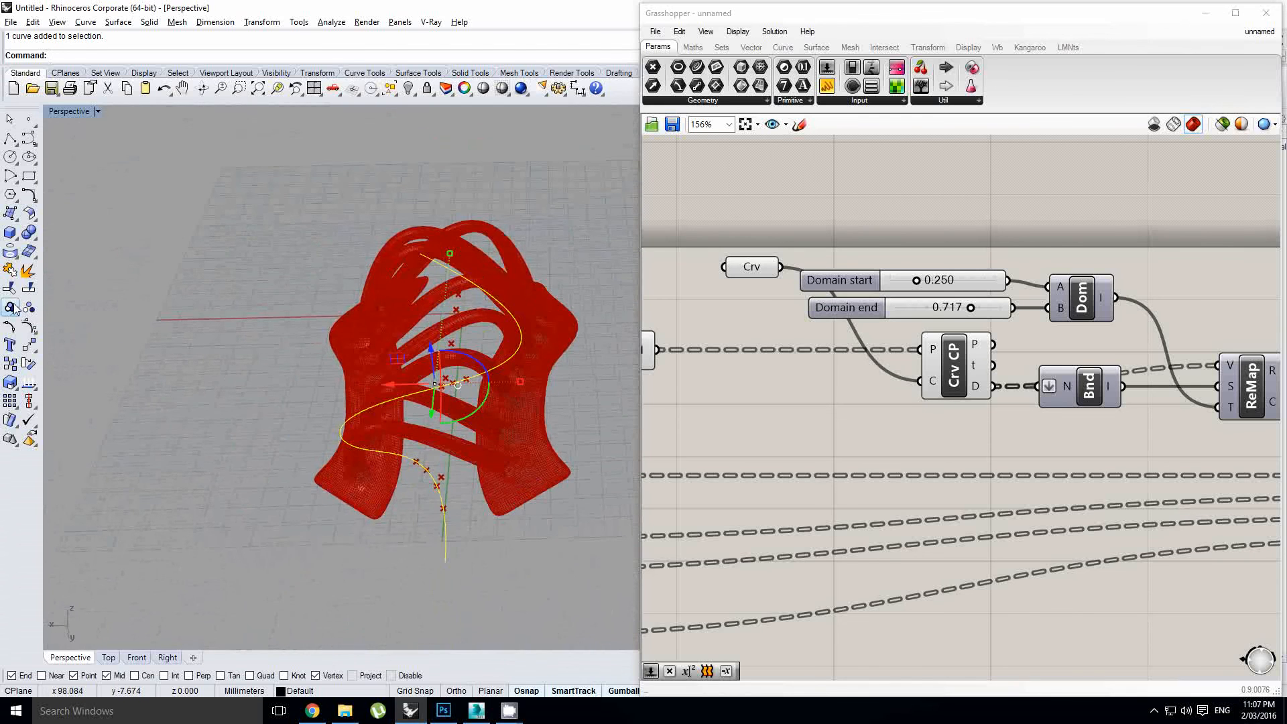
pyautogui.click(29, 326)
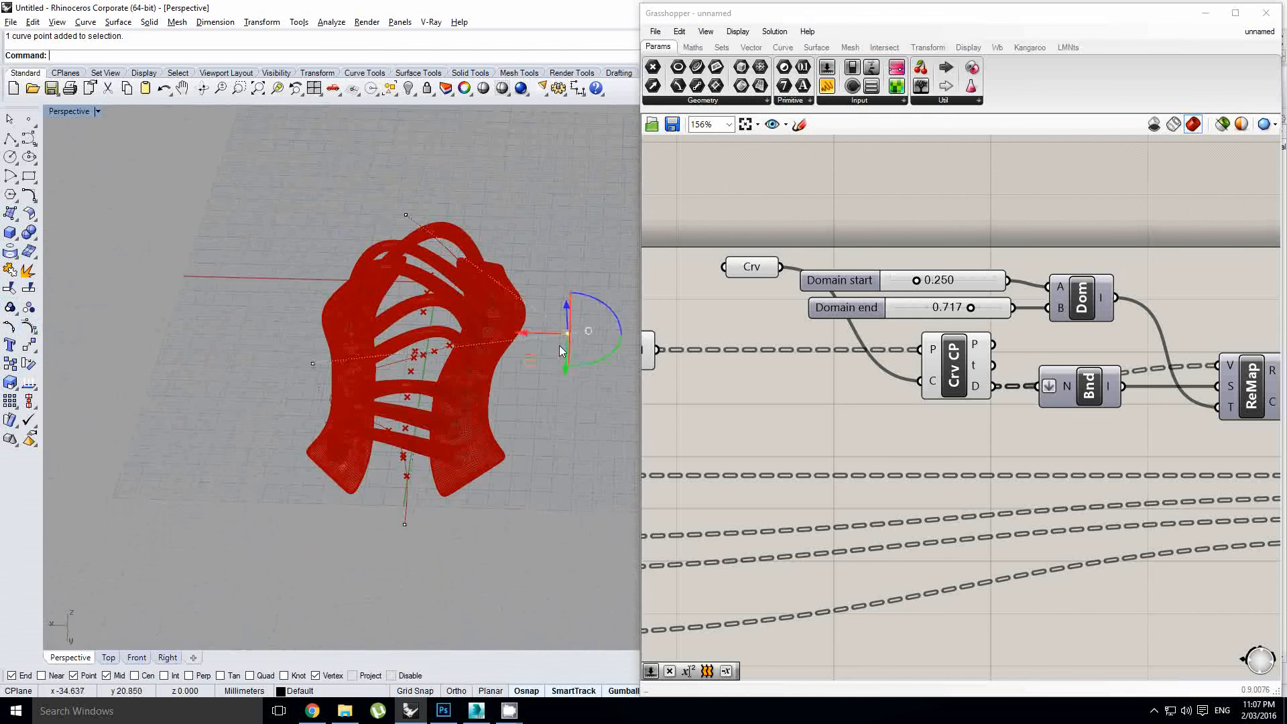
pyautogui.scroll(2, 562, 351)
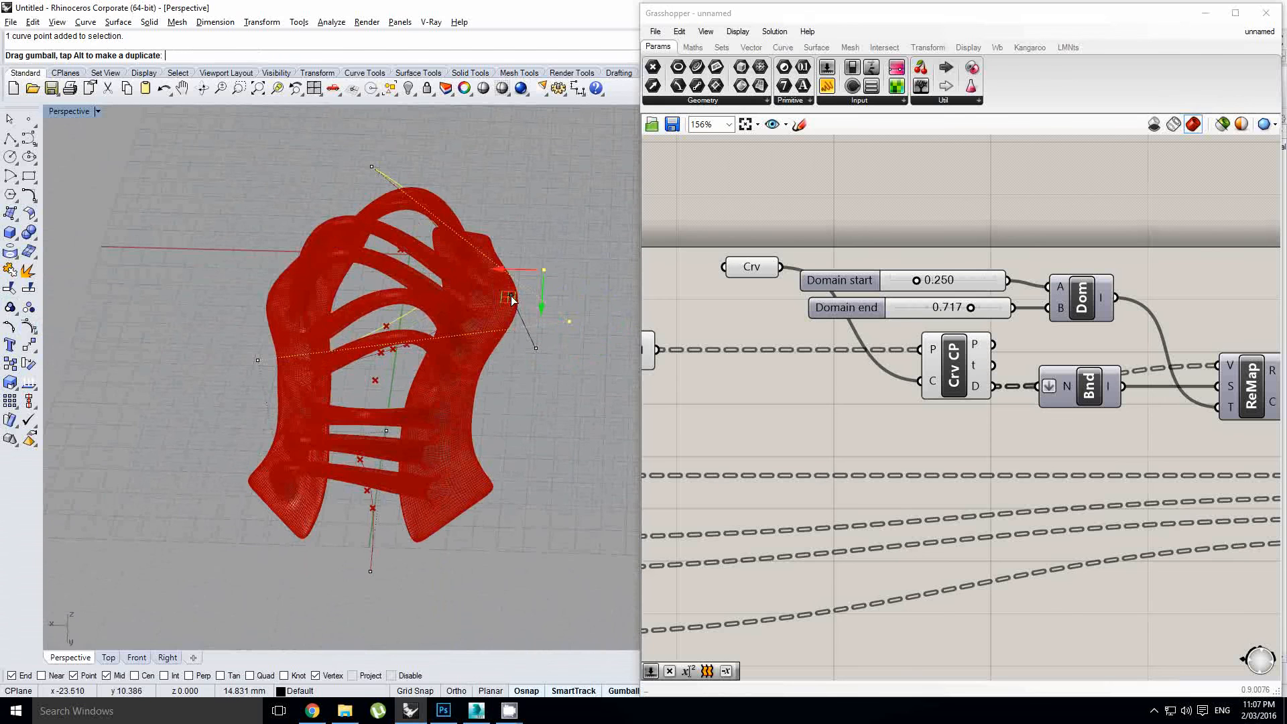
pyautogui.moveTo(511, 296); pyautogui.dragTo(511, 295)
# Move the control point on the opposite side of the attractor curve inward, deselect it and inspect the arches.
pyautogui.moveTo(409, 366); pyautogui.dragTo(349, 395, button='right')
pyautogui.scroll(-2, 349, 396)
pyautogui.moveTo(237, 307); pyautogui.dragTo(336, 385)
pyautogui.moveTo(336, 385); pyautogui.dragTo(425, 355, button='right')
pyautogui.click(457, 373)
pyautogui.scroll(-5, 456, 395)
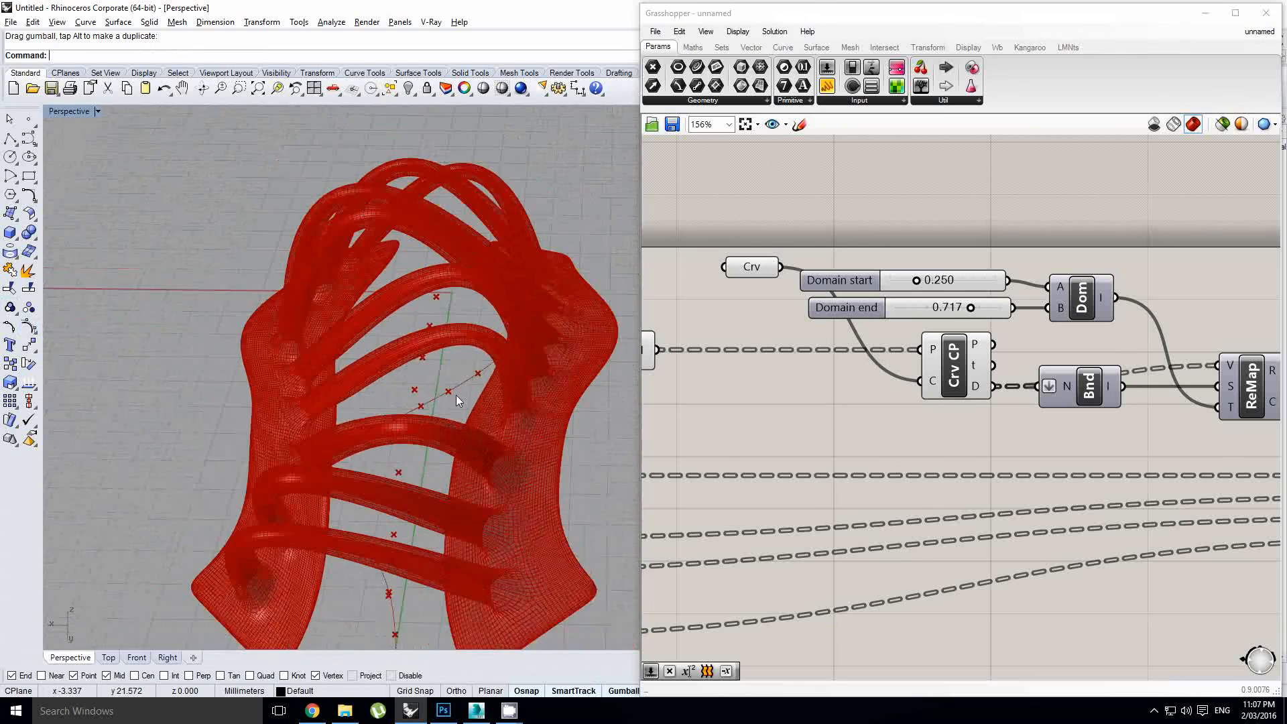
pyautogui.moveTo(455, 396); pyautogui.dragTo(454, 355, button='right')
pyautogui.moveTo(356, 382); pyautogui.dragTo(444, 346, button='right')
pyautogui.scroll(-3, 466, 350)
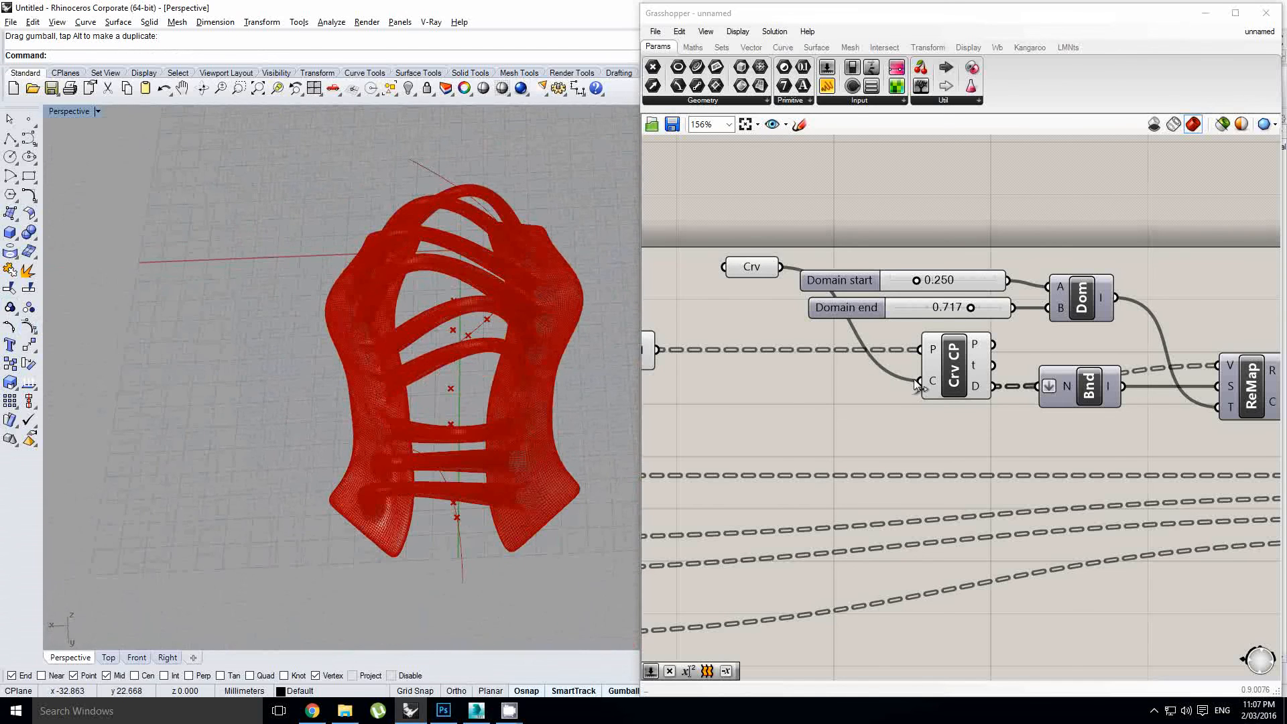
# Set the Distance slider feeding wbThicken to 0.972.
pyautogui.moveTo(892, 376); pyautogui.dragTo(998, 344, button='right')
pyautogui.scroll(-4, 865, 367)
pyautogui.moveTo(750, 405); pyautogui.dragTo(981, 368, button='right')
pyautogui.scroll(-3, 981, 367)
pyautogui.moveTo(1076, 364); pyautogui.dragTo(950, 391, button='right')
pyautogui.scroll(-3, 1113, 367)
pyautogui.scroll(10, 1130, 403)
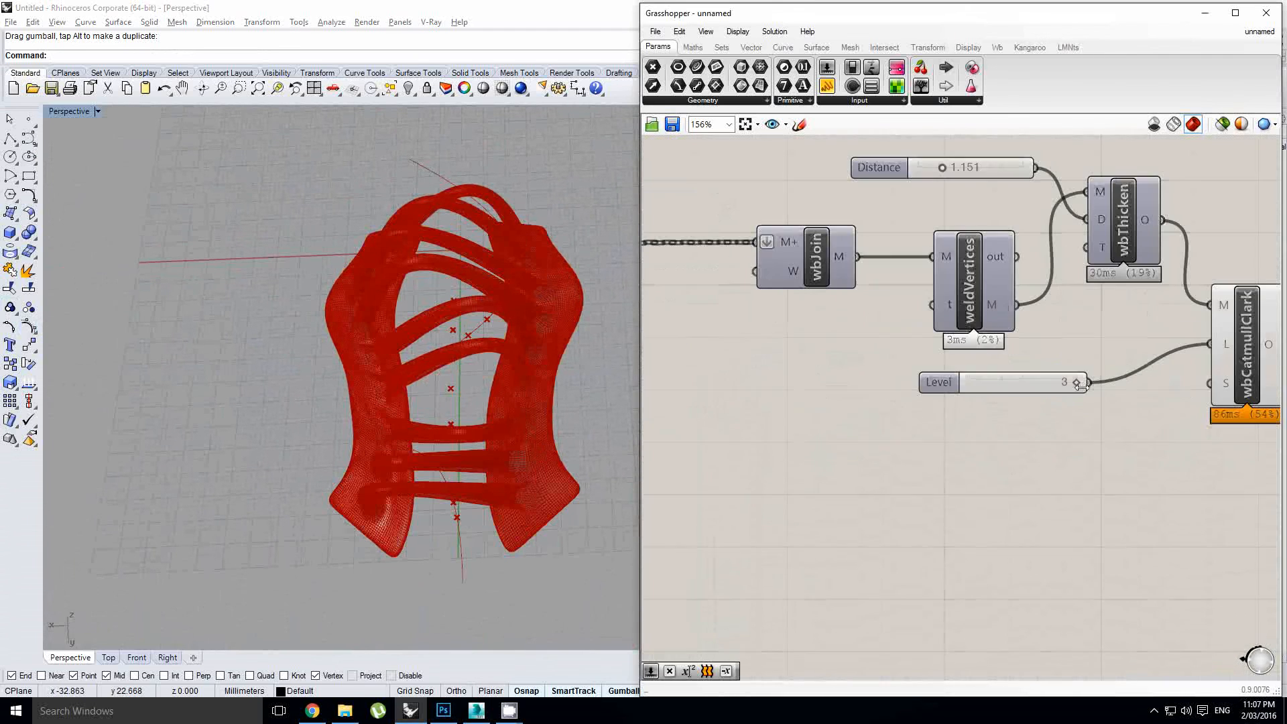
pyautogui.moveTo(1031, 339); pyautogui.dragTo(1060, 388, button='right')
pyautogui.scroll(1, 982, 237)
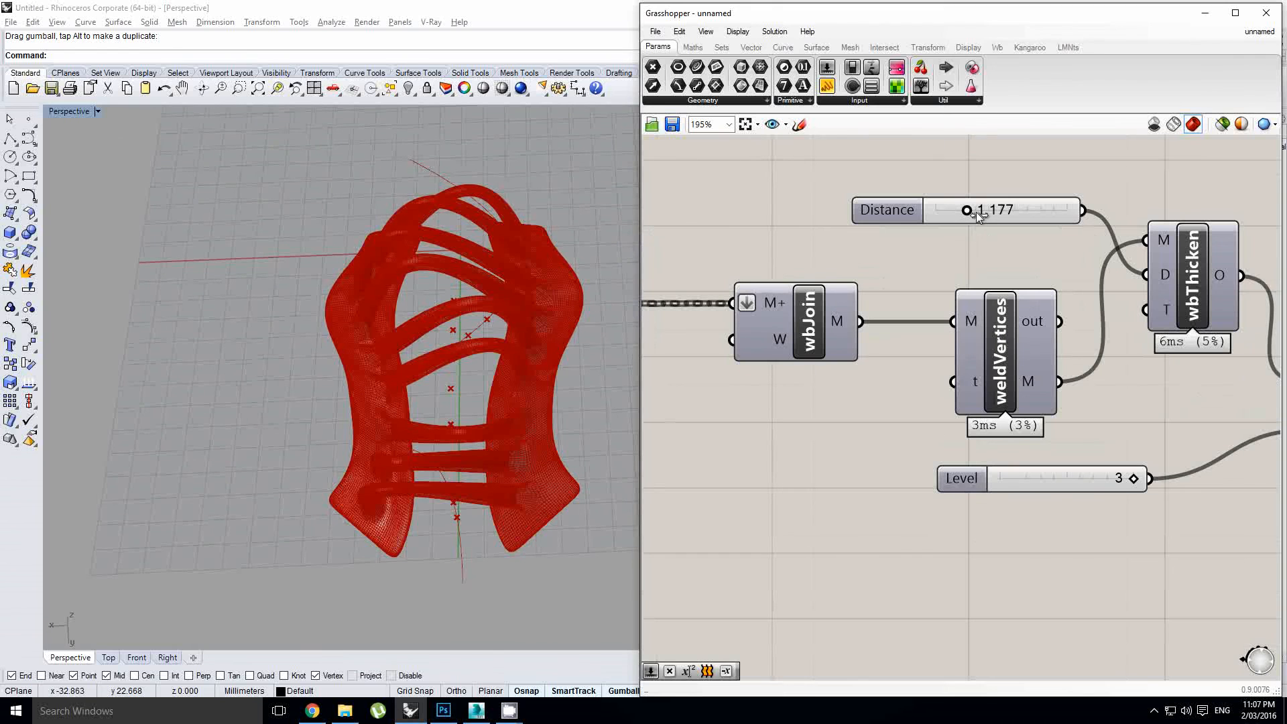
pyautogui.moveTo(977, 212); pyautogui.dragTo(965, 218)
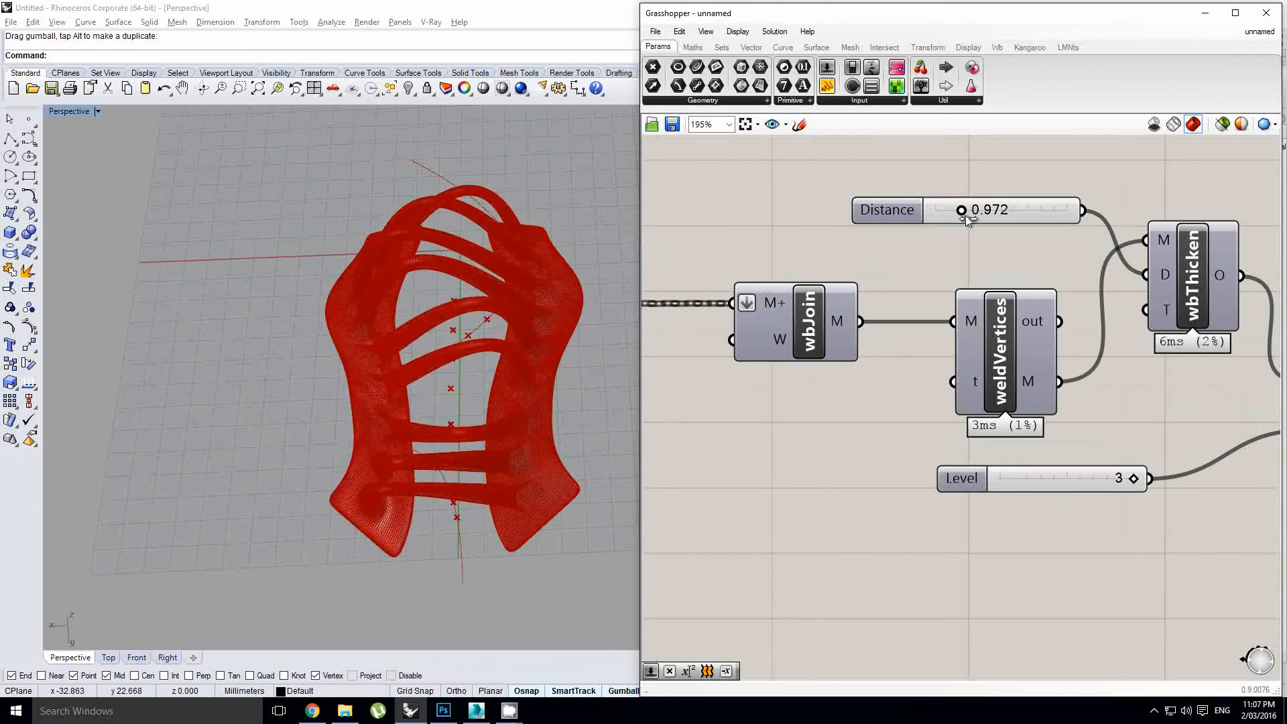
pyautogui.click(967, 216)
# Try other values on the Variable y slider of the floor(x/2)+y expression and return it to 0.
pyautogui.scroll(-7, 1027, 268)
pyautogui.moveTo(1012, 331); pyautogui.dragTo(1274, 330, button='right')
pyautogui.moveTo(728, 343); pyautogui.dragTo(1094, 353, button='right')
pyautogui.scroll(4, 993, 216)
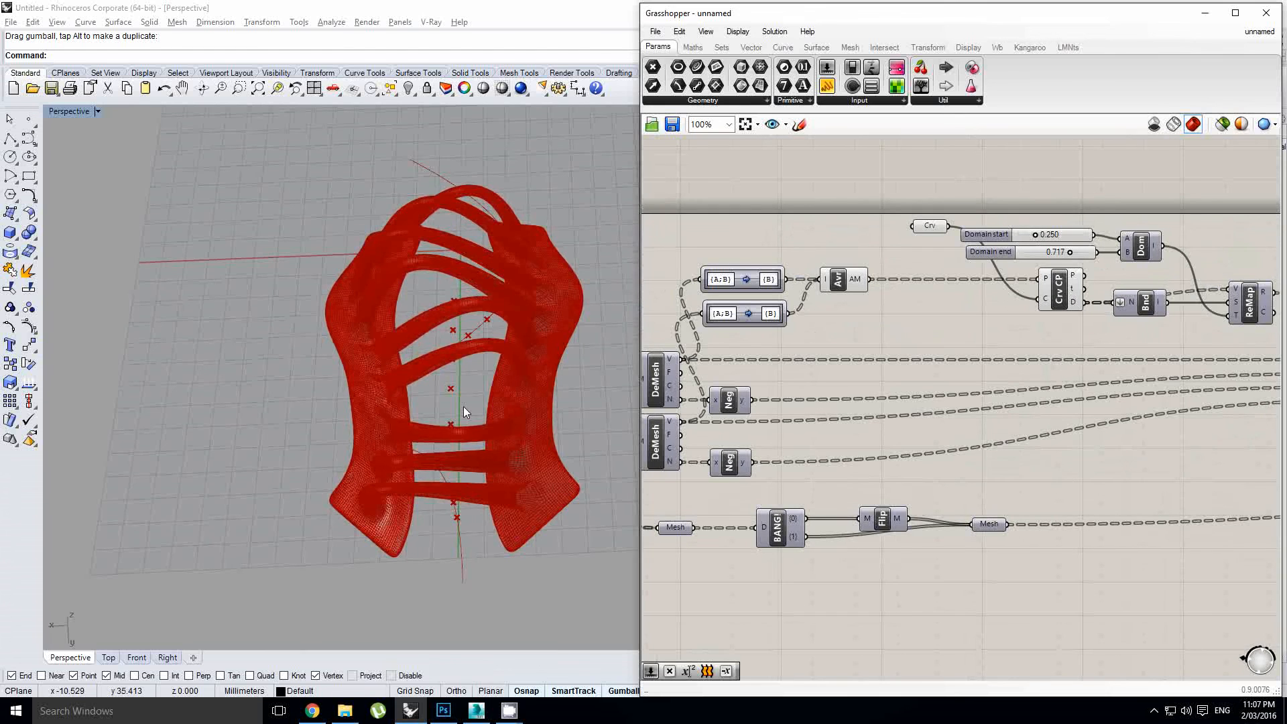
pyautogui.moveTo(464, 406); pyautogui.dragTo(419, 219, button='right')
pyautogui.moveTo(406, 327); pyautogui.dragTo(401, 364, button='right')
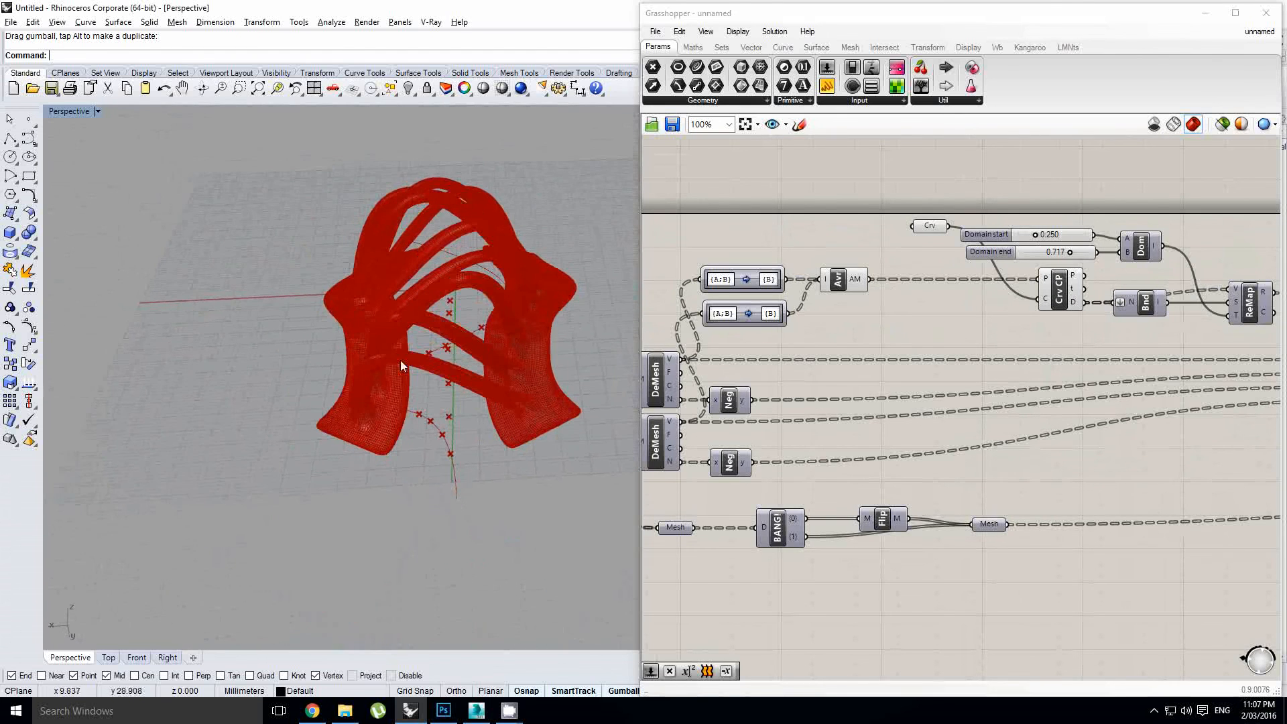
pyautogui.moveTo(842, 350); pyautogui.dragTo(1087, 341, button='right')
pyautogui.rightClick(1065, 342)
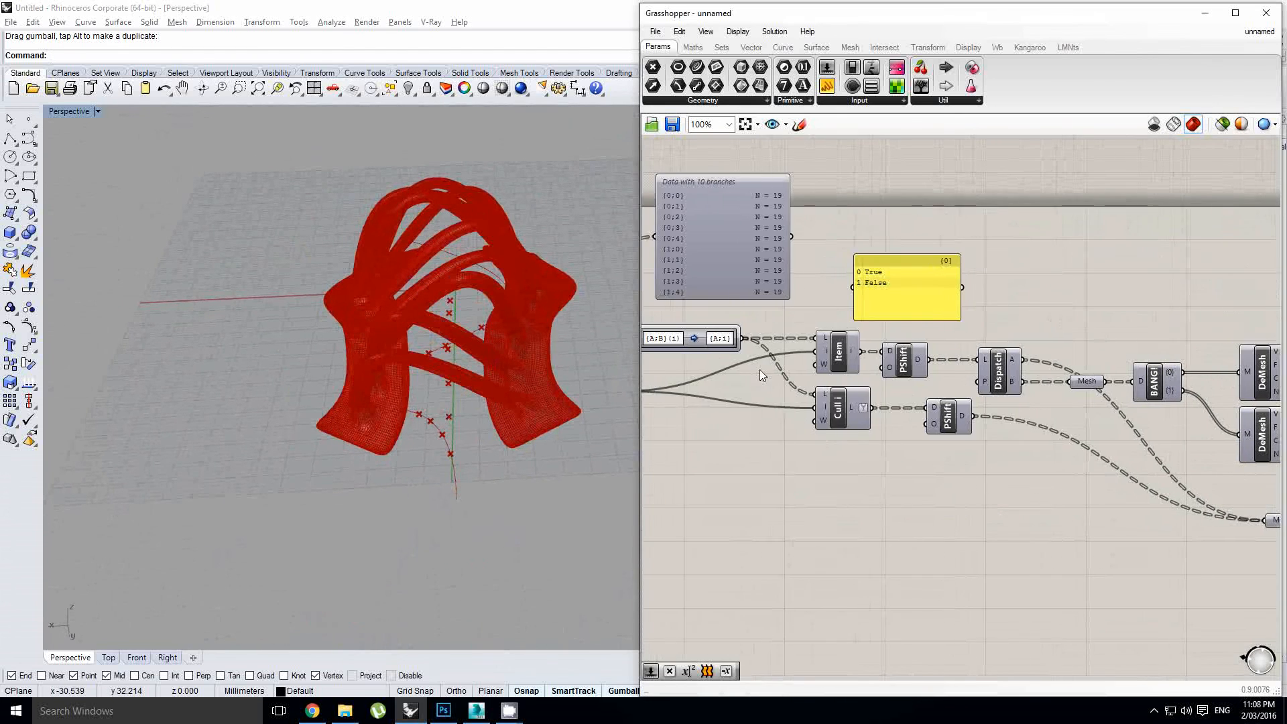
pyautogui.moveTo(698, 362); pyautogui.dragTo(1192, 382, button='right')
pyautogui.moveTo(897, 482); pyautogui.dragTo(905, 480, button='right')
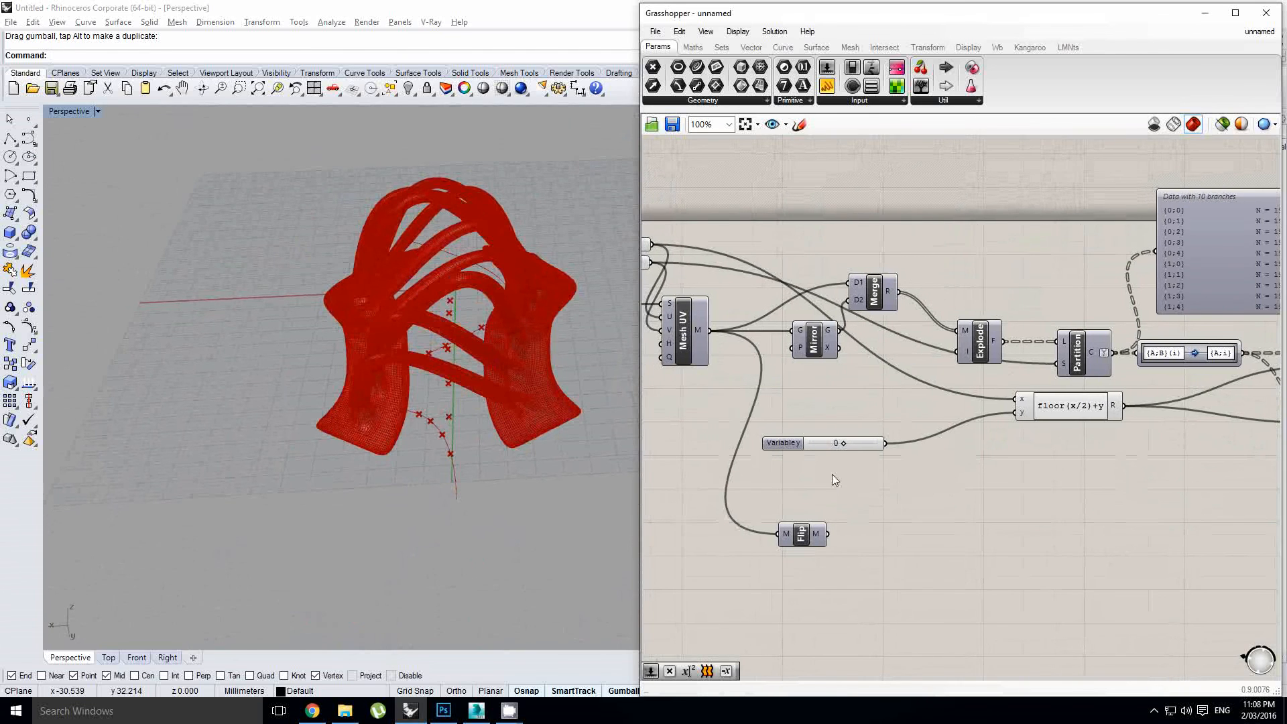
pyautogui.scroll(2, 833, 474)
pyautogui.scroll(2, 524, 404)
pyautogui.moveTo(524, 404); pyautogui.dragTo(497, 368, button='right')
pyautogui.scroll(2, 795, 453)
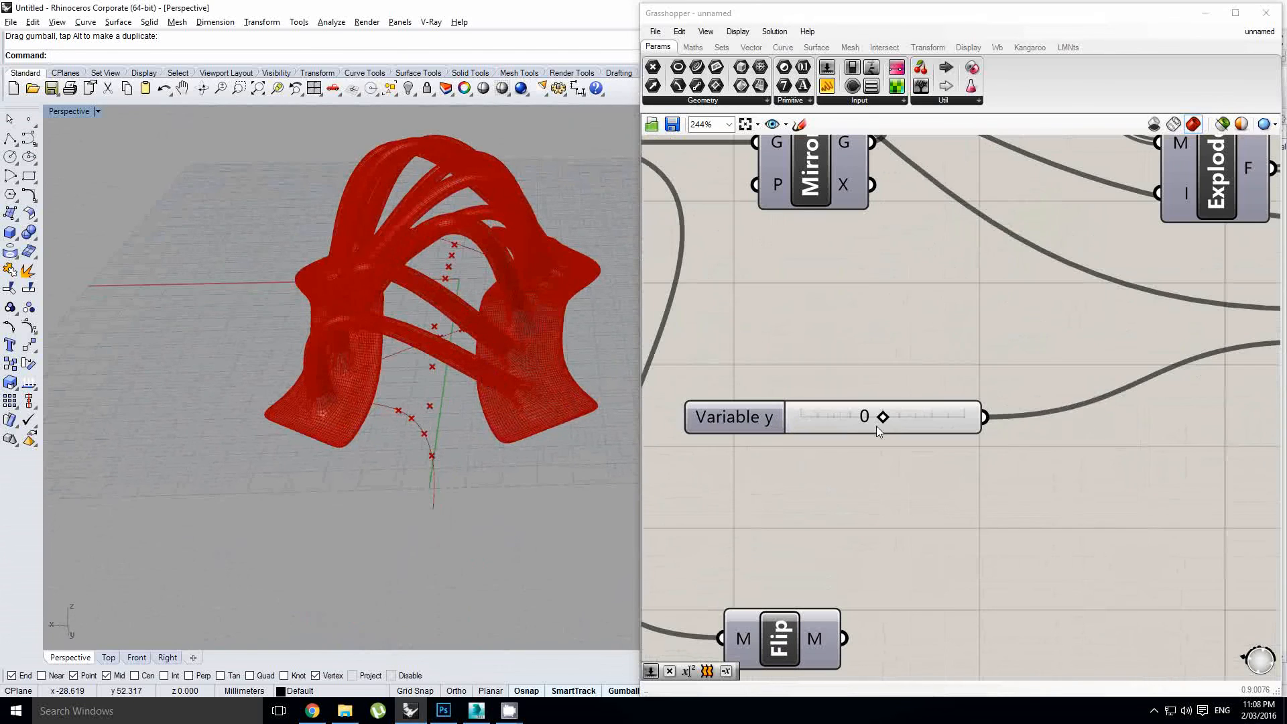
pyautogui.moveTo(885, 417)
pyautogui.mouseDown()
pyautogui.moveTo(899, 421)
pyautogui.moveTo(882, 420)
pyautogui.mouseUp()
pyautogui.scroll(3, 590, 425)
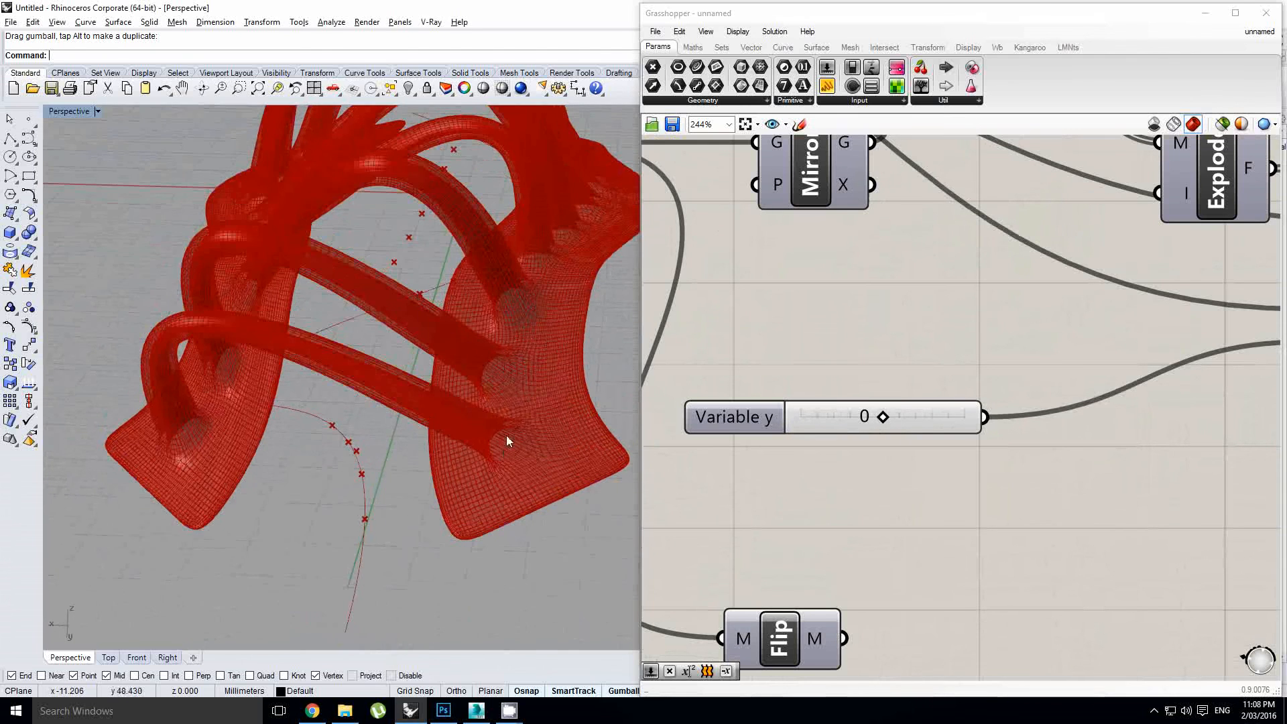
pyautogui.moveTo(517, 320); pyautogui.dragTo(505, 393, button='right')
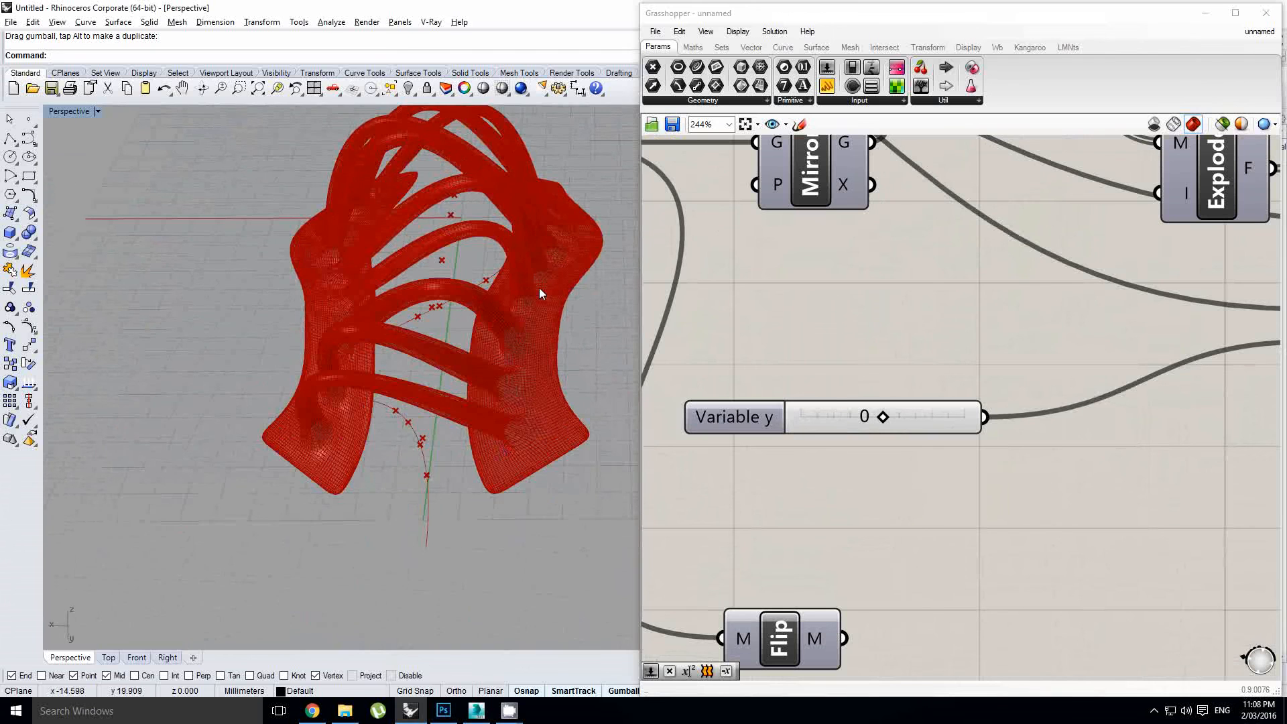
pyautogui.moveTo(869, 420); pyautogui.dragTo(891, 421)
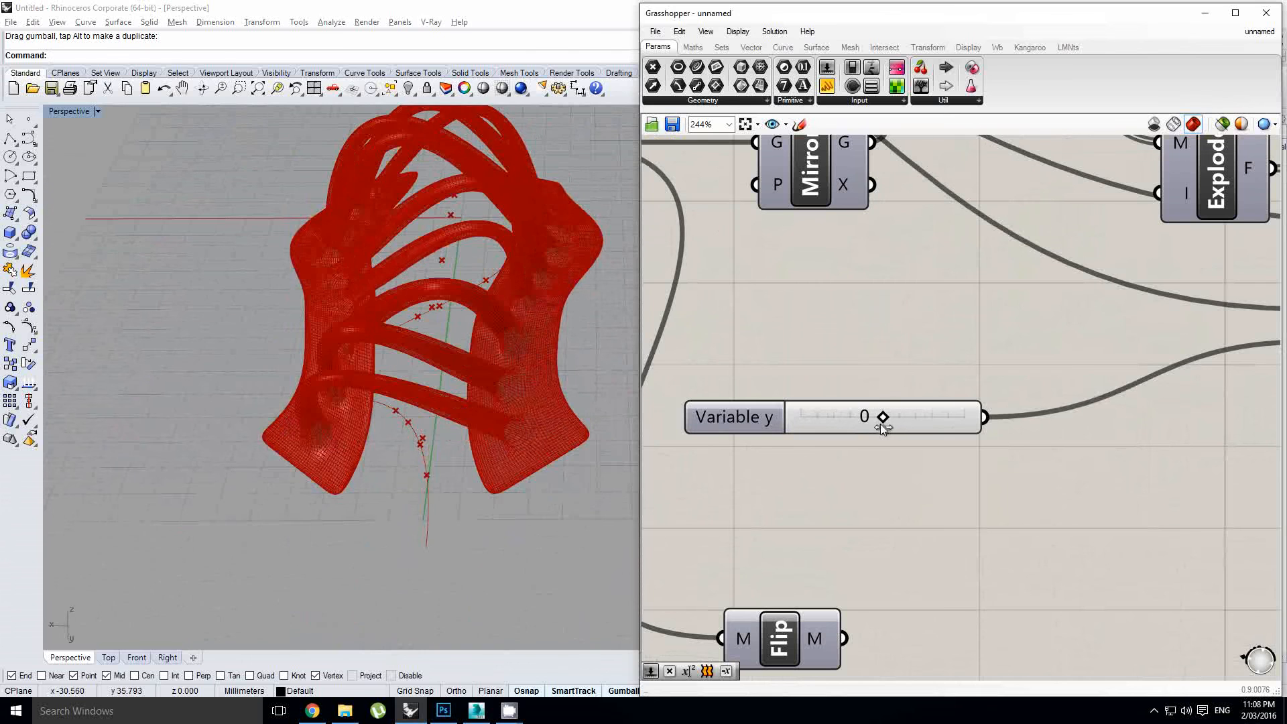
pyautogui.moveTo(469, 356); pyautogui.dragTo(476, 328, button='right')
# Adjust the end point of the curve in the lowest Bezier Graph Mapper and inspect the effect on the arches.
pyautogui.moveTo(888, 317); pyautogui.dragTo(1221, 401, button='right')
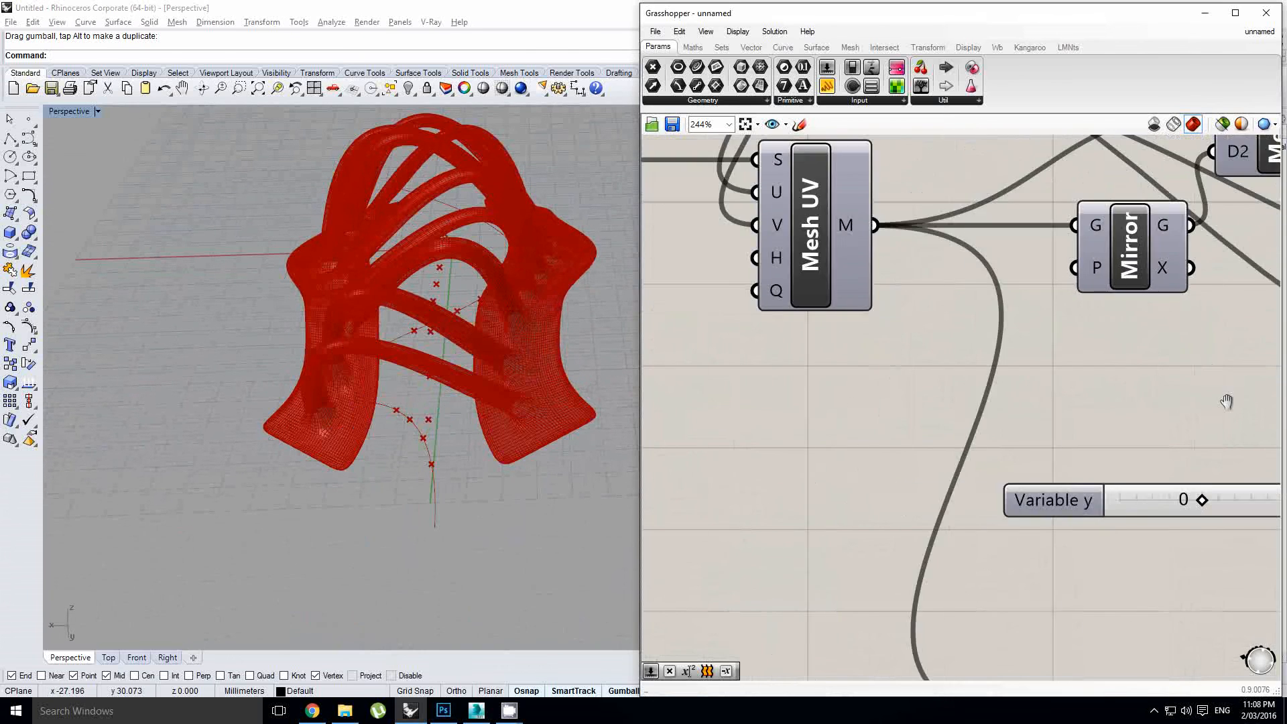
pyautogui.scroll(-5, 1227, 402)
pyautogui.moveTo(740, 442); pyautogui.dragTo(1232, 377, button='right')
pyautogui.moveTo(991, 409); pyautogui.dragTo(1031, 374, button='right')
pyautogui.scroll(3, 963, 406)
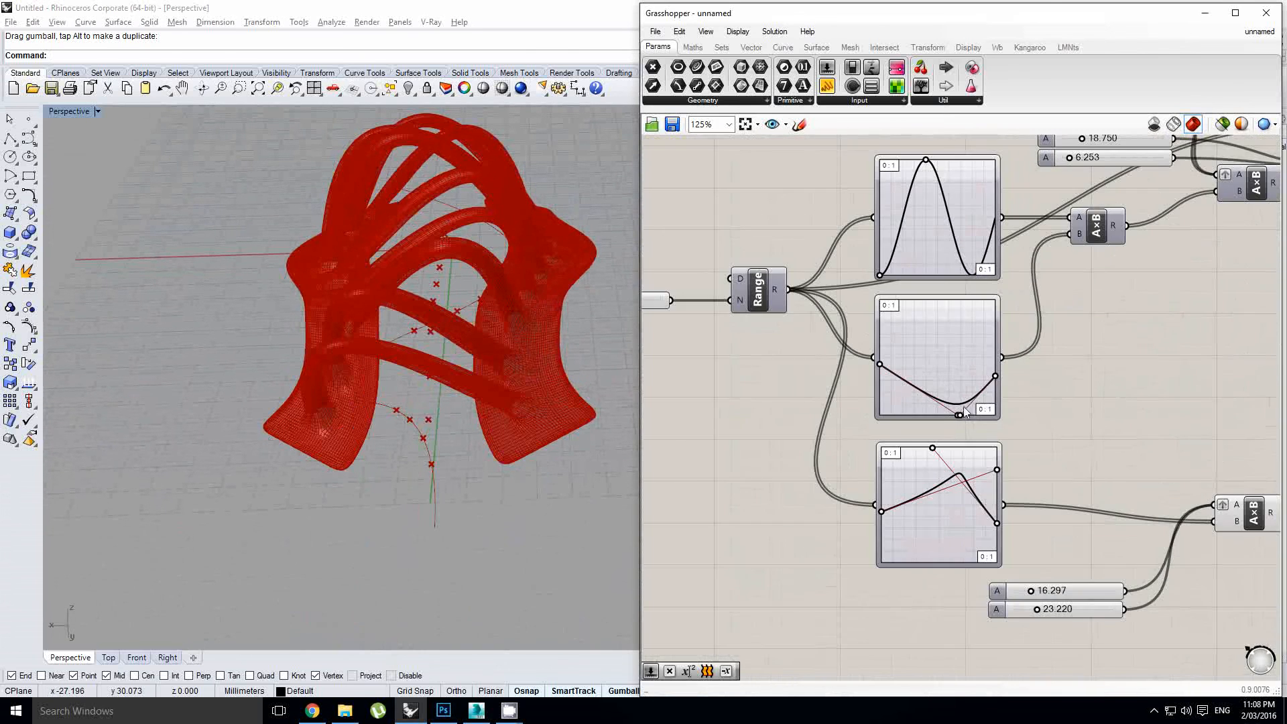
pyautogui.moveTo(947, 252); pyautogui.dragTo(927, 253, button='right')
pyautogui.moveTo(554, 342); pyautogui.dragTo(561, 314, button='right')
pyautogui.scroll(2, 967, 509)
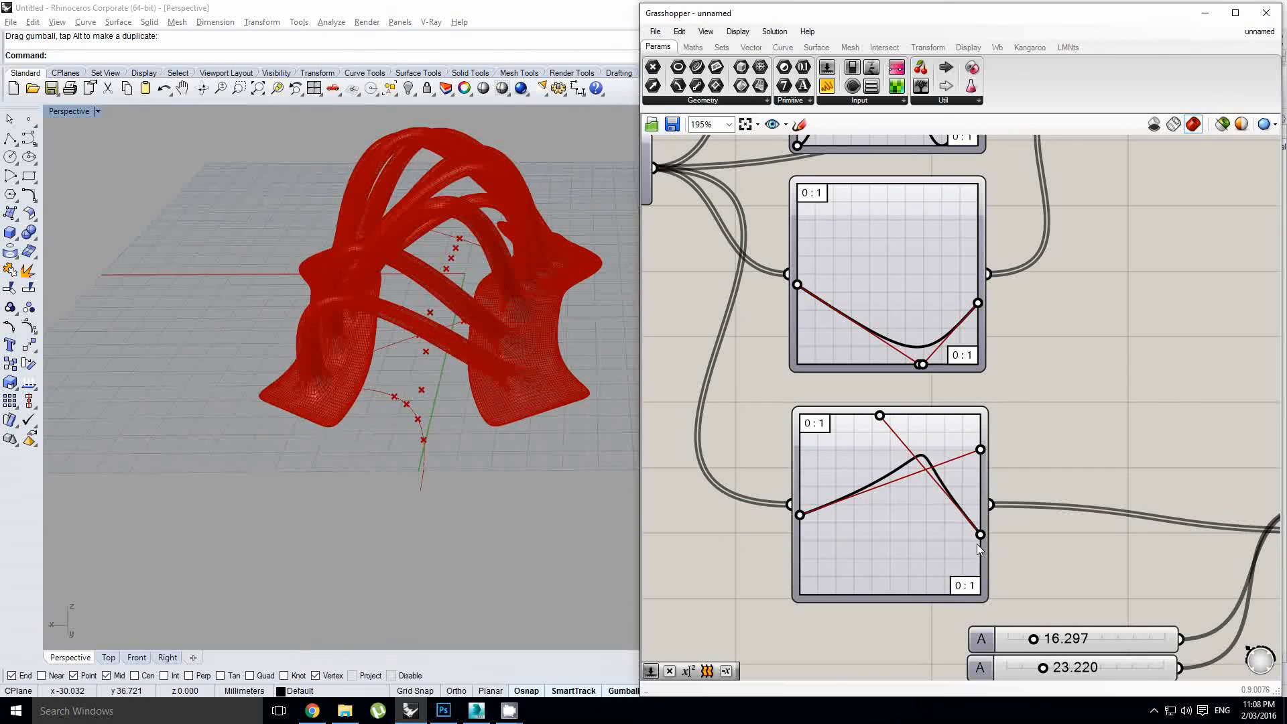
pyautogui.moveTo(978, 545); pyautogui.dragTo(982, 547)
pyautogui.moveTo(590, 528); pyautogui.dragTo(496, 402, button='right')
# Set the first slider of the lowest pair above the graph mappers, feeding the A×B multiplication, to 20.883.
pyautogui.rightClick(1028, 400)
pyautogui.moveTo(1090, 270); pyautogui.dragTo(975, 494, button='right')
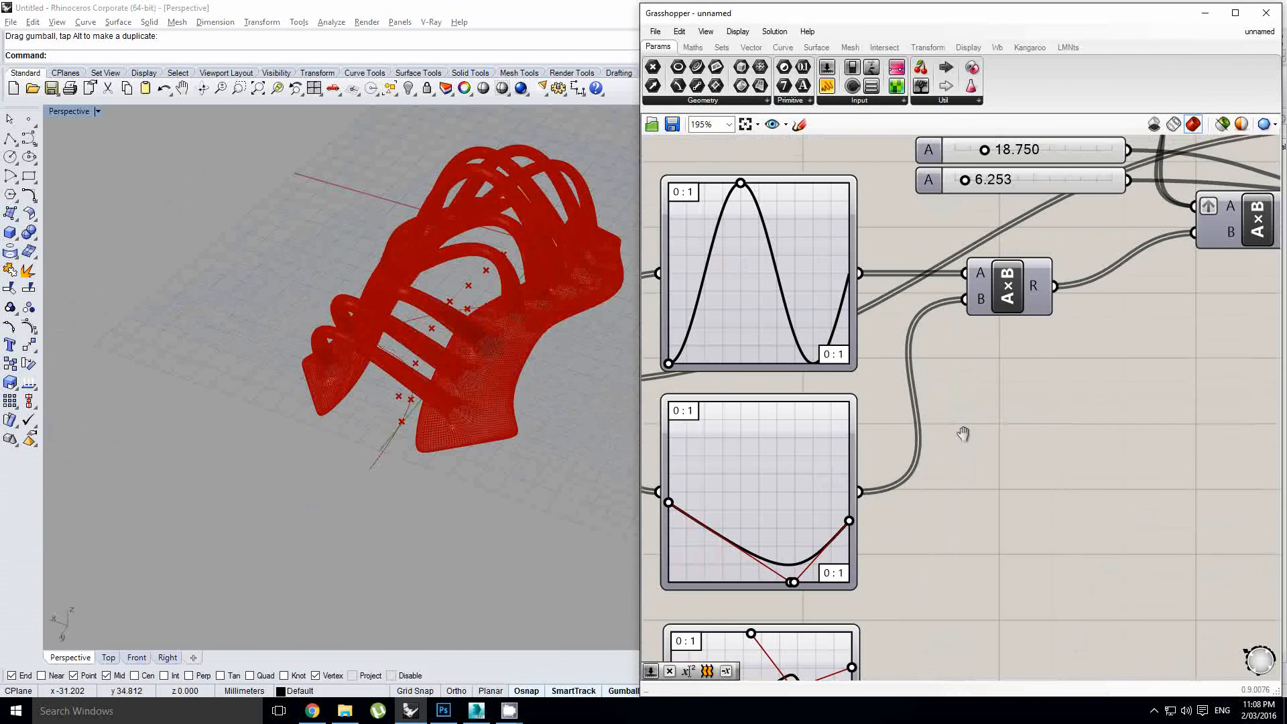
pyautogui.moveTo(1083, 135); pyautogui.dragTo(939, 417, button='right')
pyautogui.moveTo(537, 322); pyautogui.dragTo(484, 279, button='right')
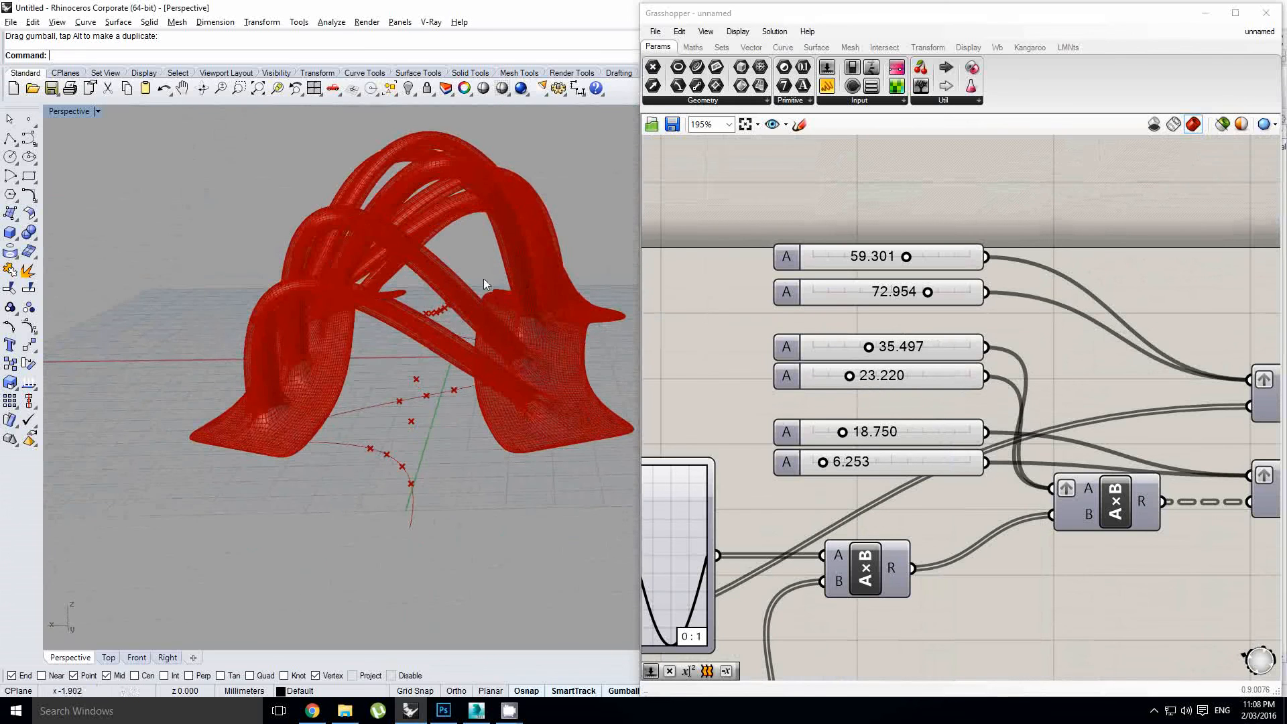
pyautogui.moveTo(585, 380); pyautogui.dragTo(535, 410, button='right')
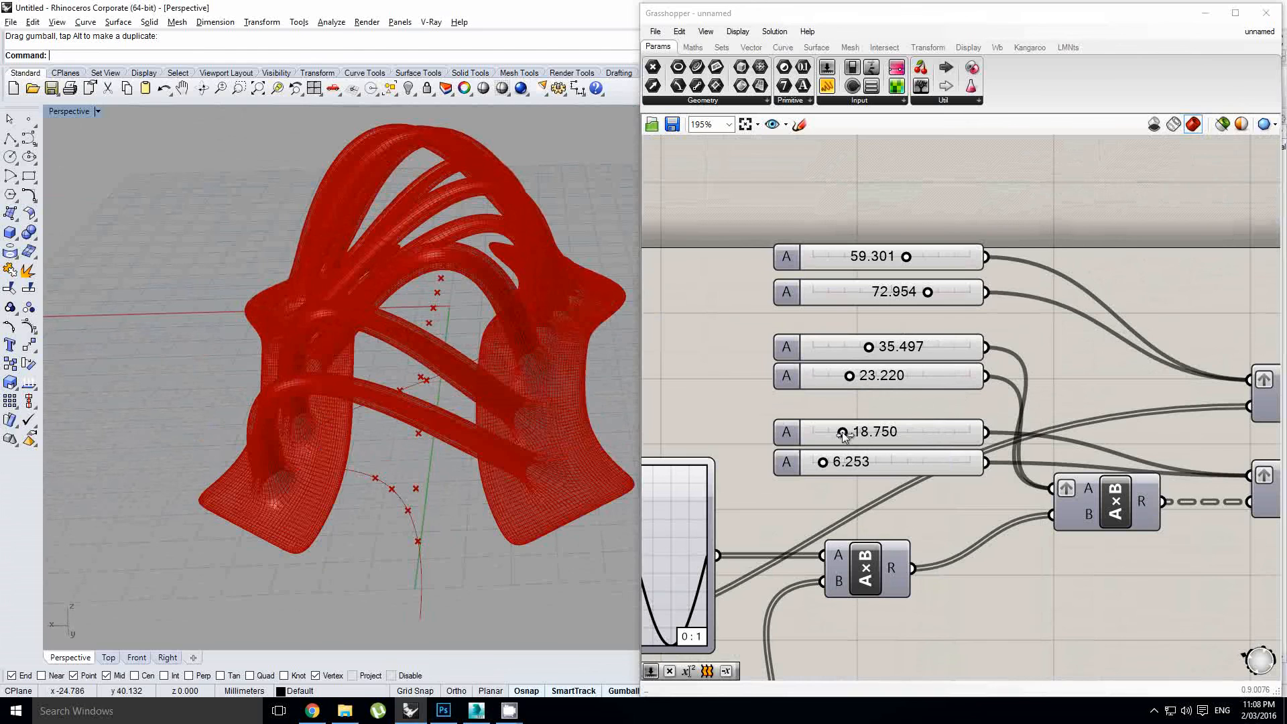
pyautogui.moveTo(843, 434)
pyautogui.mouseDown()
pyautogui.moveTo(856, 435)
pyautogui.moveTo(845, 436)
pyautogui.mouseUp()
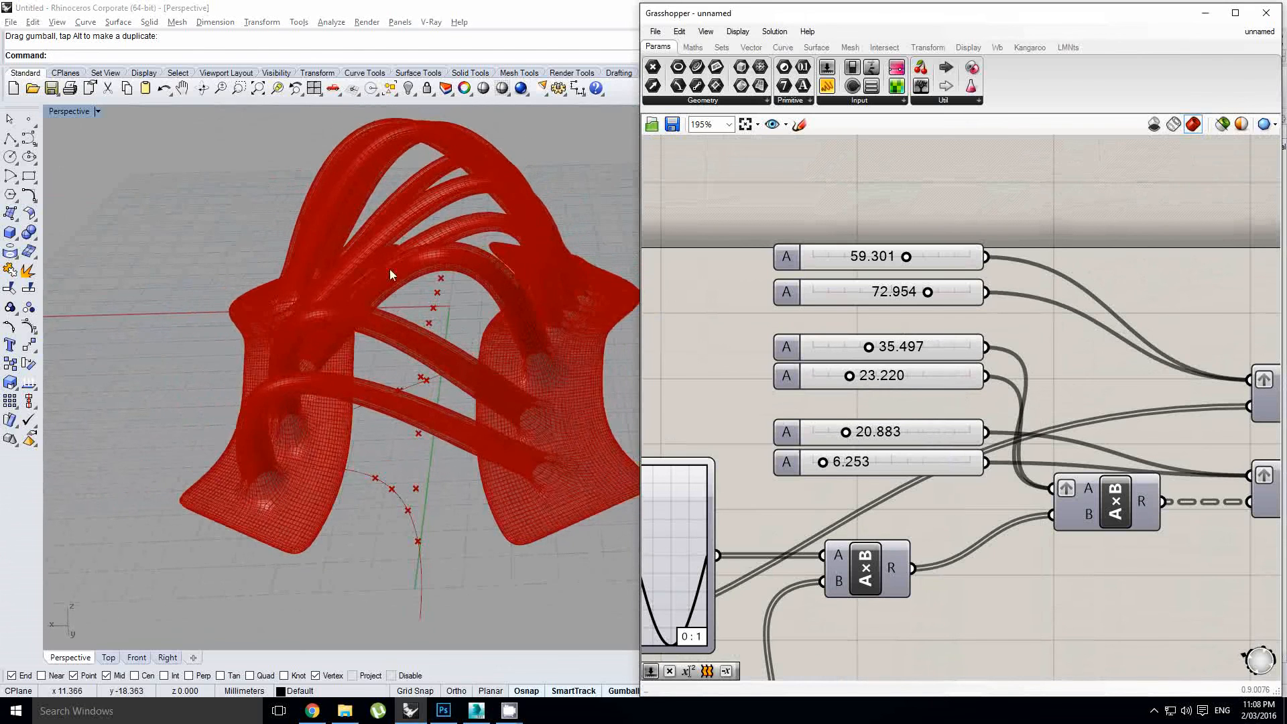
pyautogui.scroll(-3, 389, 268)
pyautogui.scroll(-4, 865, 268)
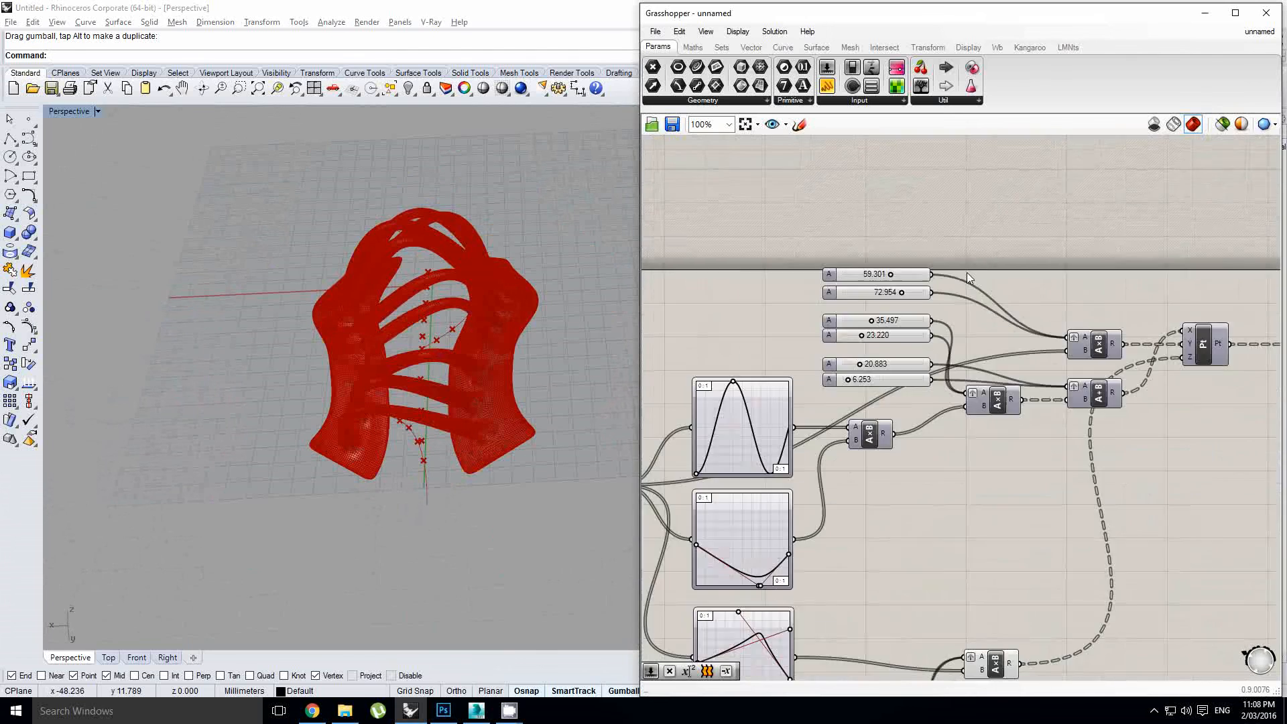
pyautogui.scroll(-6, 956, 335)
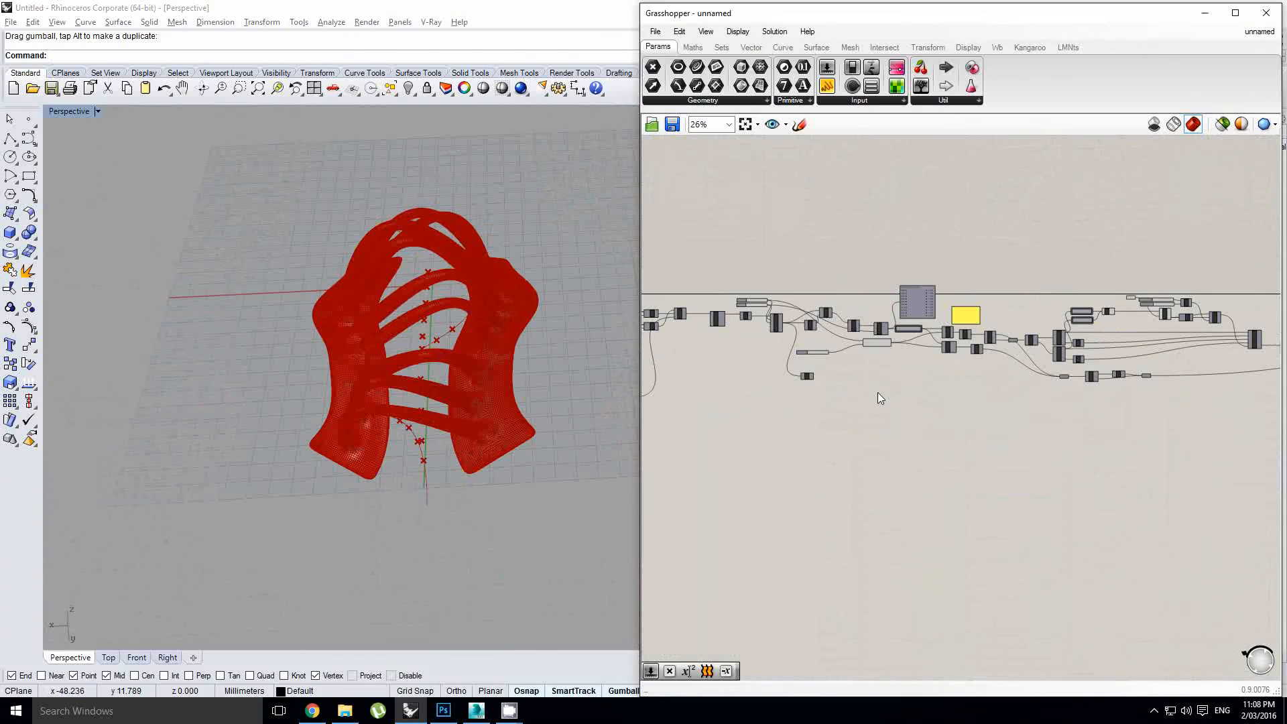